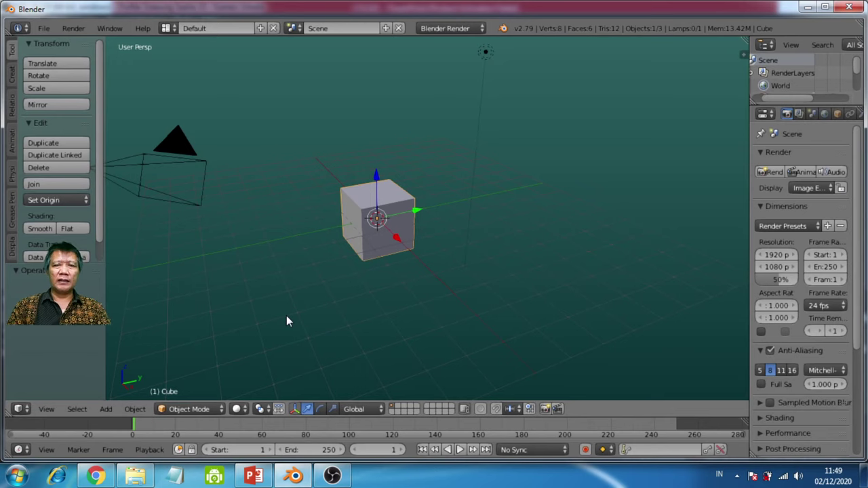
# Switch to the CYCLES presentation in PowerPoint, read the BSDF slide "Fasilitas Penting dalam Cycle", and return to Blender
pyautogui.click(261, 479)
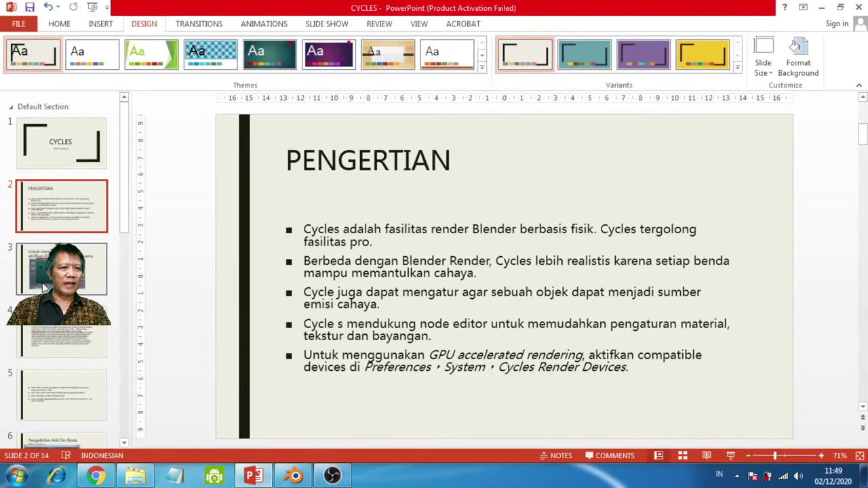
pyautogui.click(52, 356)
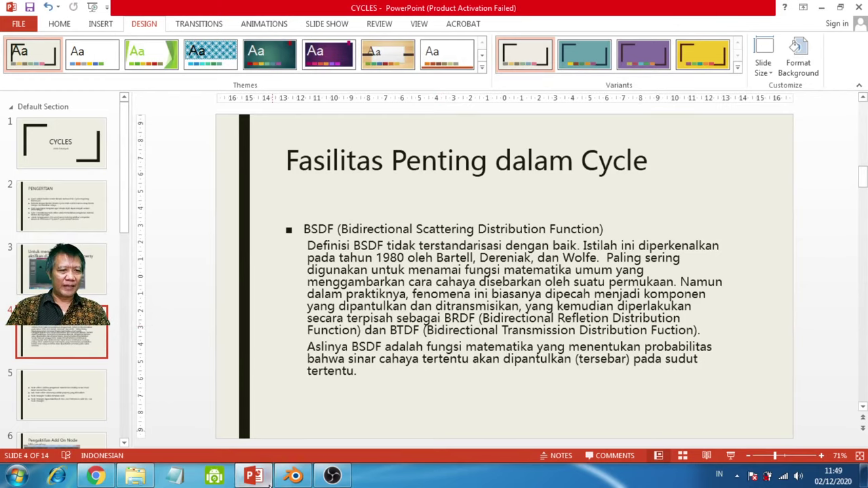
pyautogui.click(331, 475)
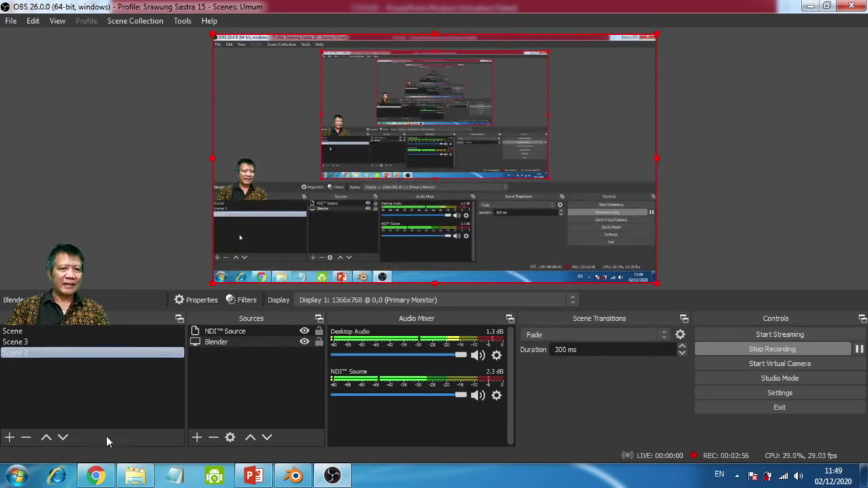
pyautogui.click(284, 475)
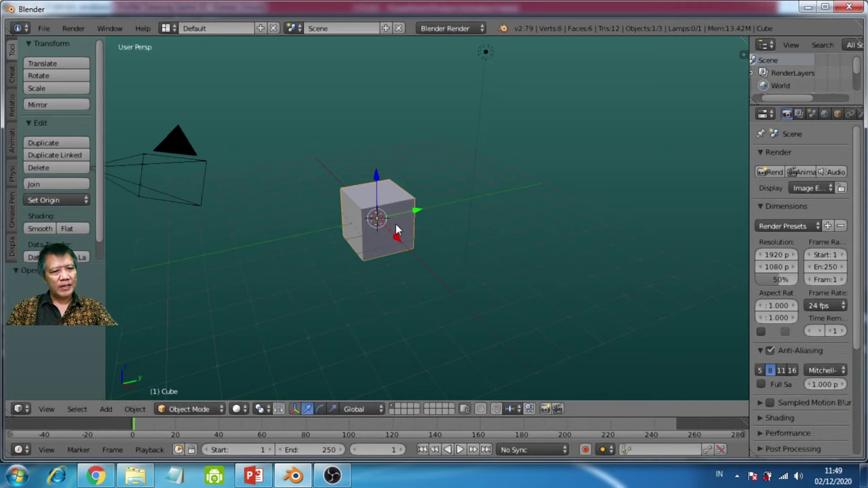
# Add a plane mesh at the cube's position and scale it up by about 7.4 as a floor
pyautogui.moveTo(398, 233); pyautogui.dragTo(404, 248, button='middle')
pyautogui.scroll(2, 405, 248)
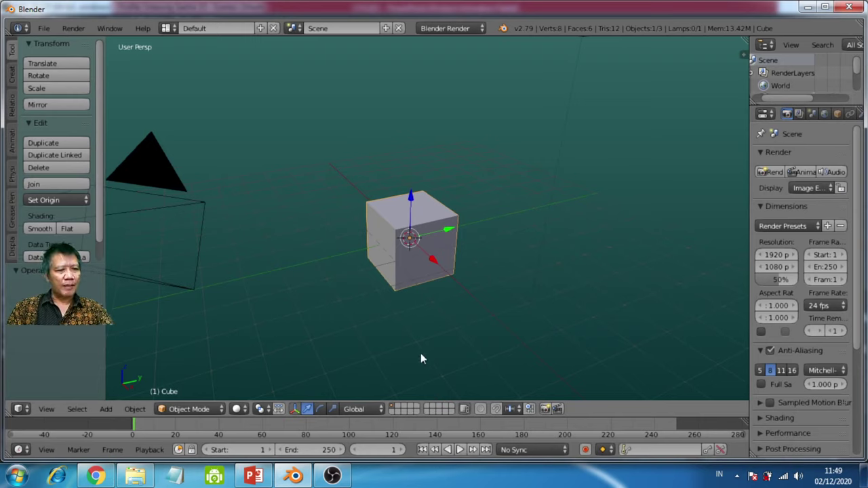
pyautogui.hotkey('shift', 'a')
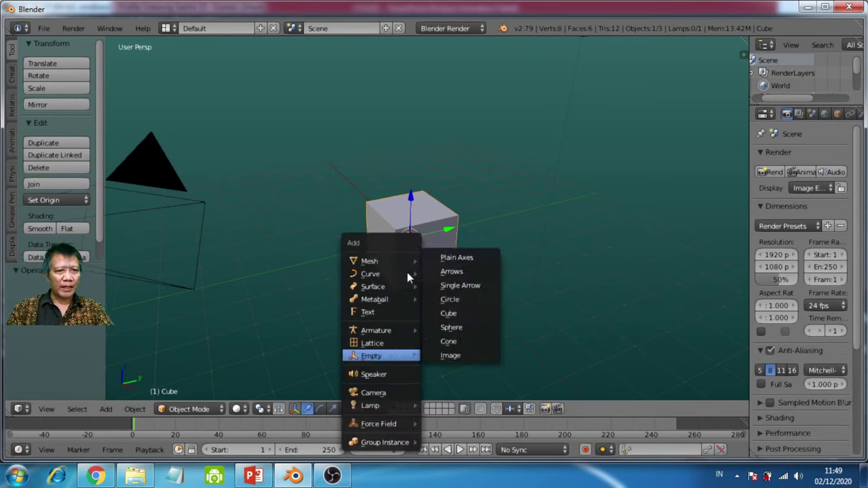
pyautogui.moveTo(405, 264)
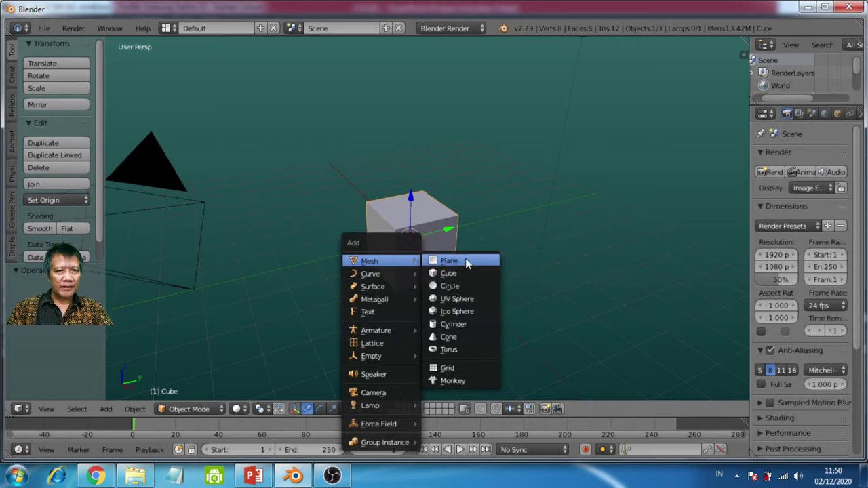
pyautogui.click(449, 261)
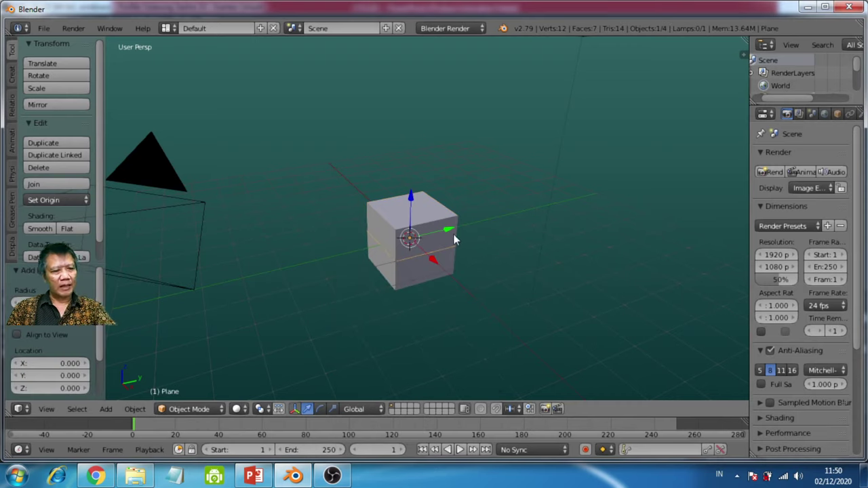
pyautogui.press('s')
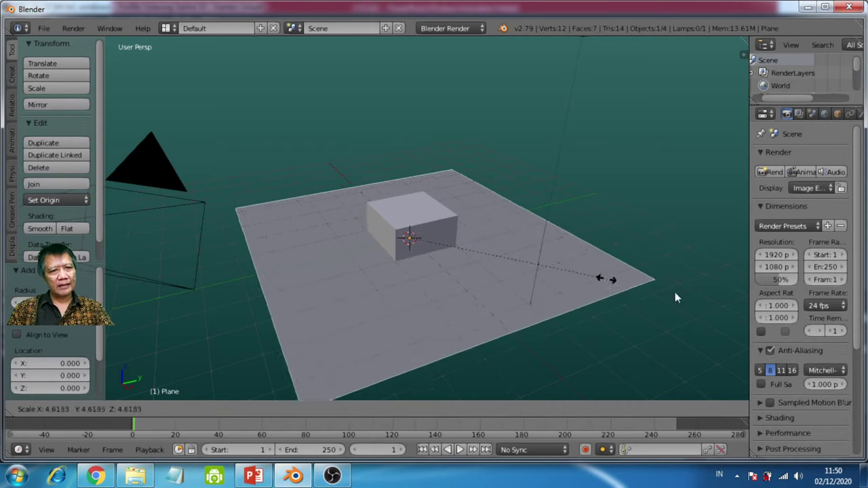
pyautogui.click(724, 316)
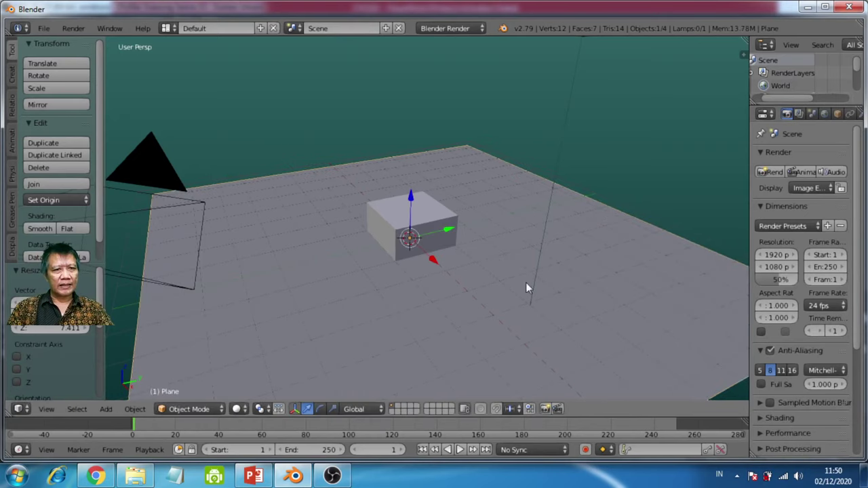
# Move the cube up along the Z axis by about 1.005 so it rests on the plane
pyautogui.rightClick(420, 225)
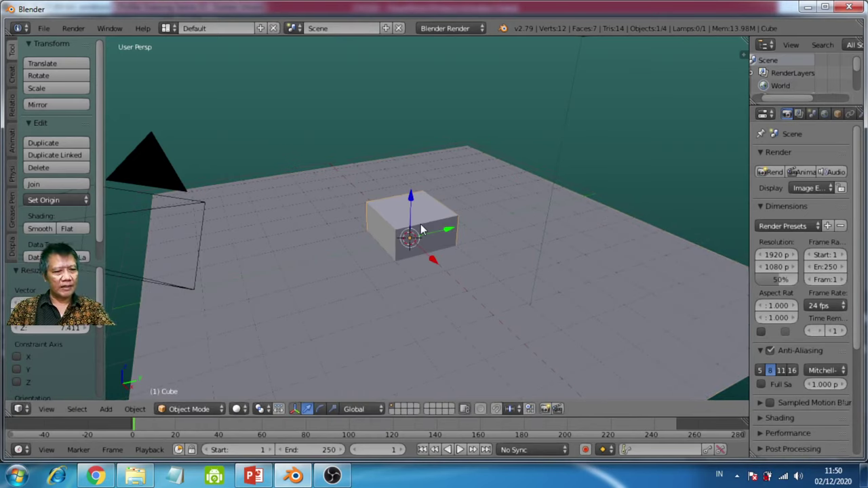
pyautogui.press('g')
pyautogui.press('z')
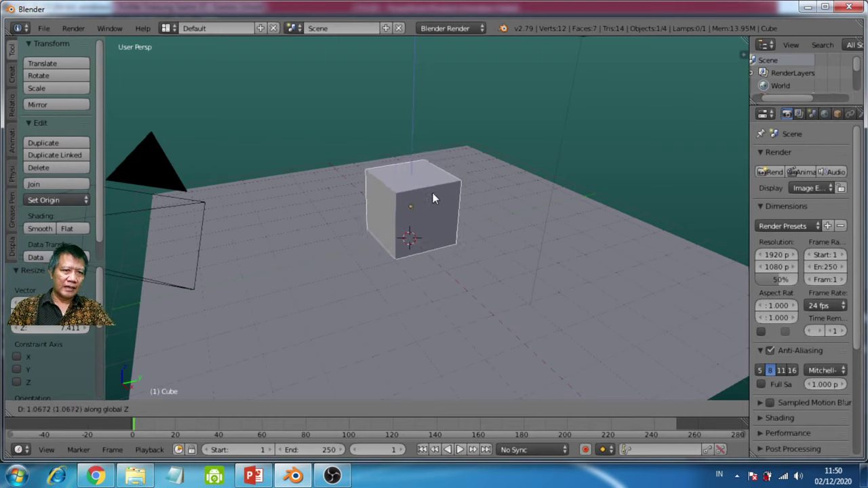
pyautogui.click(434, 195)
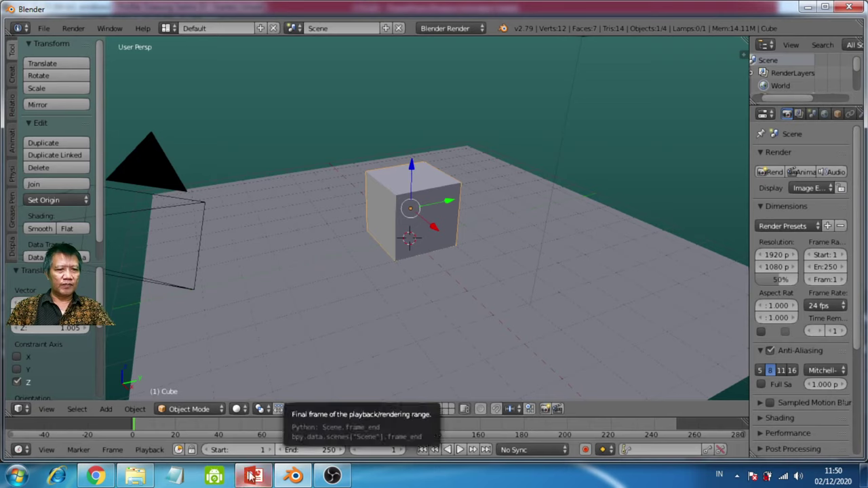
pyautogui.click(331, 476)
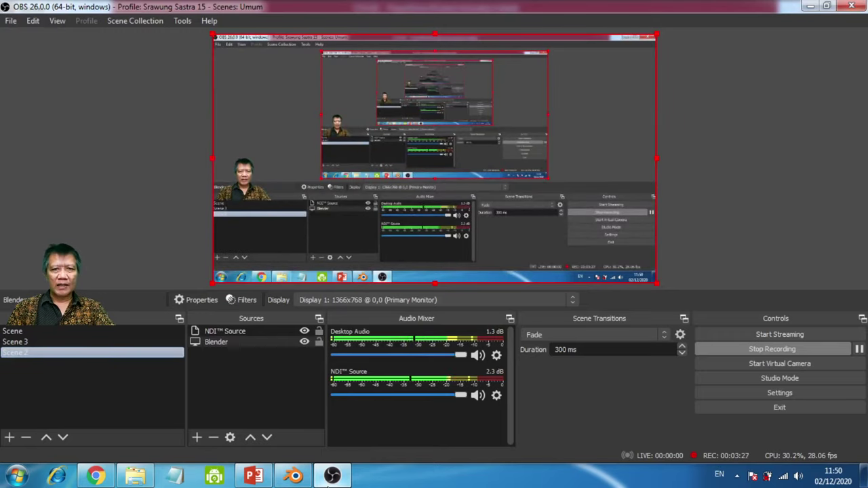
pyautogui.click(332, 475)
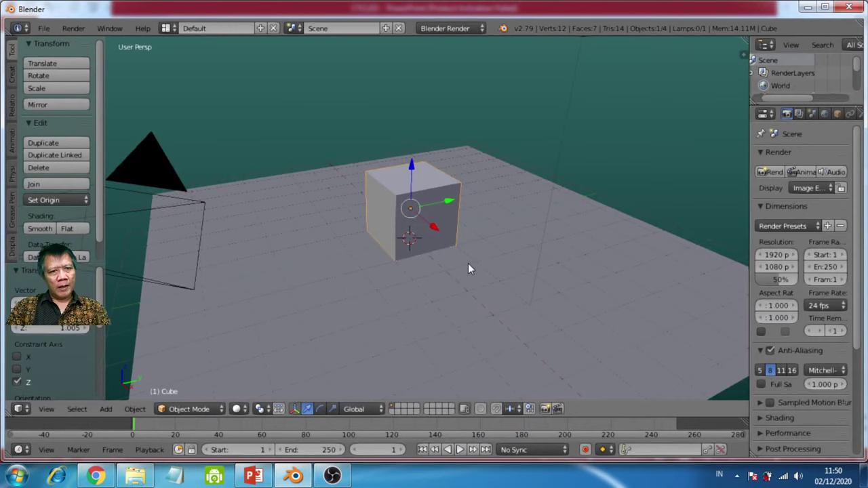
# Preview the cube and its shadow in Rendered viewport shading and change the viewport shading to Material
pyautogui.moveTo(469, 269)
pyautogui.mouseDown(button='middle')
pyautogui.moveTo(459, 266)
pyautogui.moveTo(500, 265)
pyautogui.moveTo(481, 250)
pyautogui.moveTo(466, 253)
pyautogui.mouseUp(button='middle')
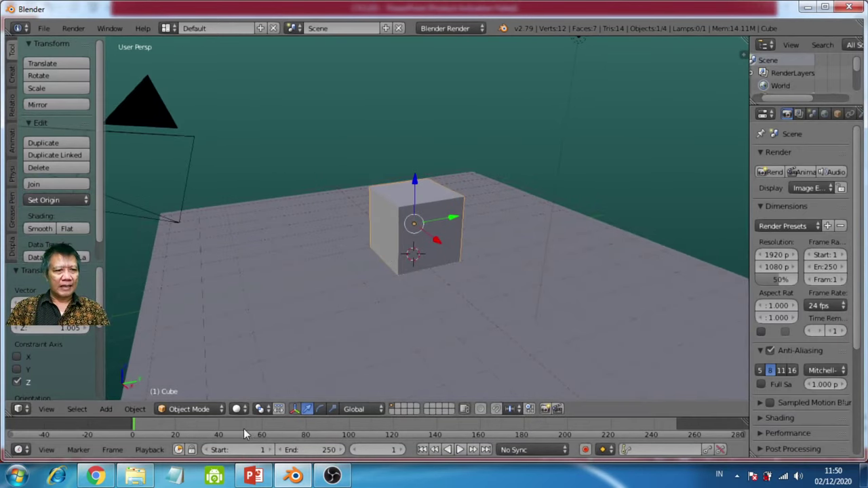
pyautogui.click(263, 411)
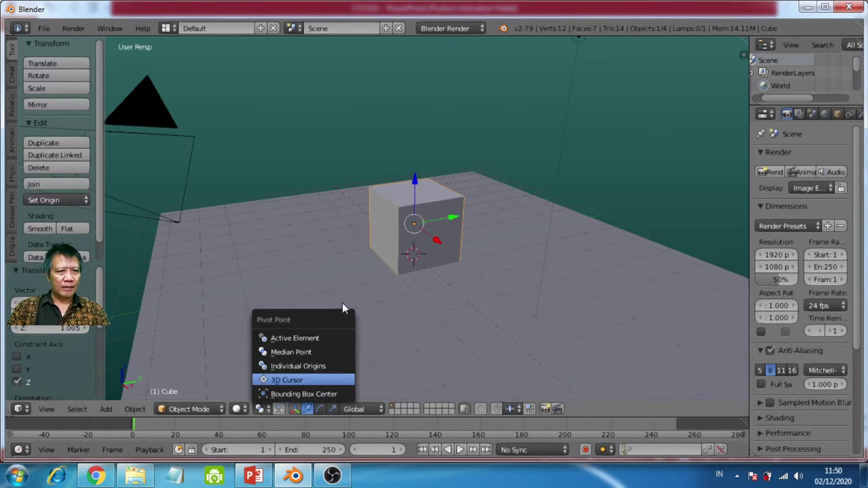
pyautogui.click(292, 364)
pyautogui.click(244, 412)
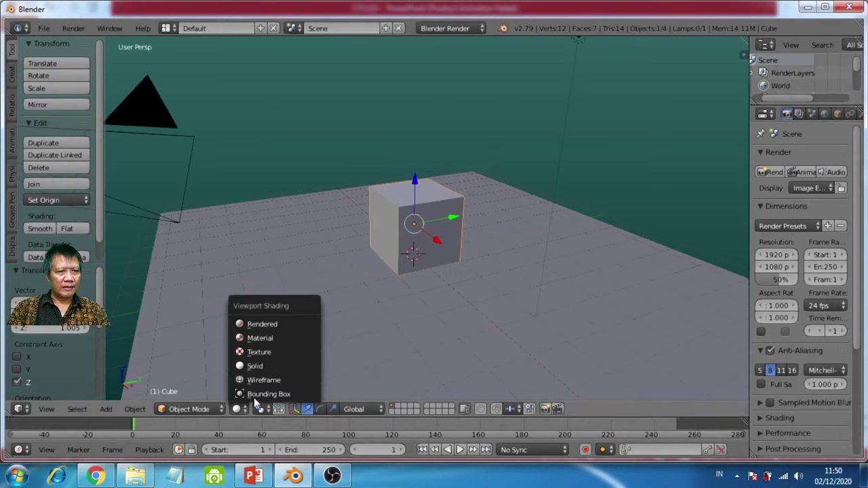
pyautogui.click(285, 325)
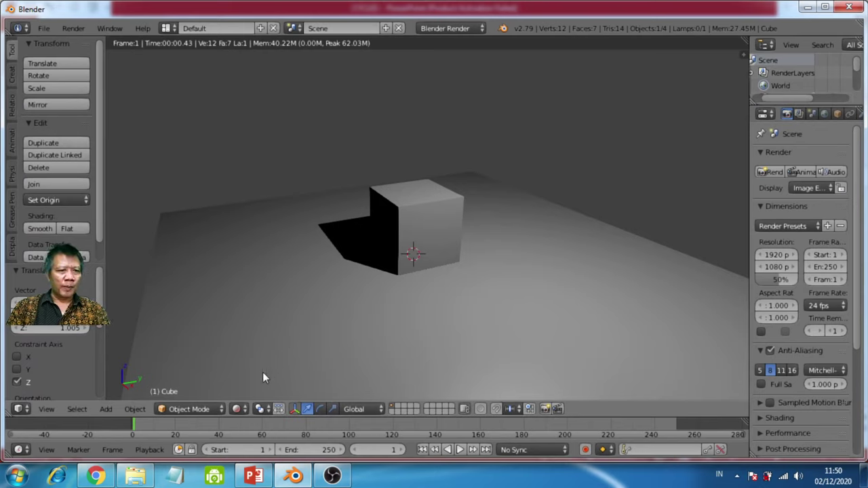
pyautogui.click(238, 410)
pyautogui.click(264, 338)
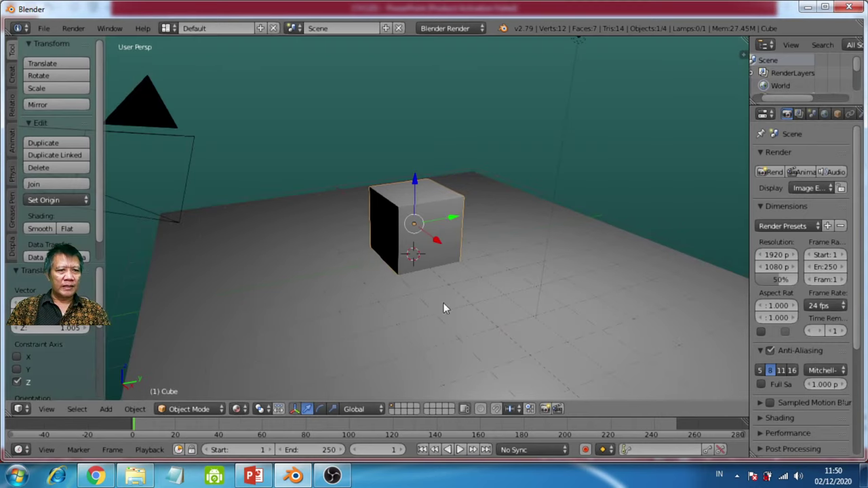
# Select the lamp above the cube and examine its light settings in a temporarily widened properties area
pyautogui.moveTo(543, 108); pyautogui.dragTo(532, 175, button='middle')
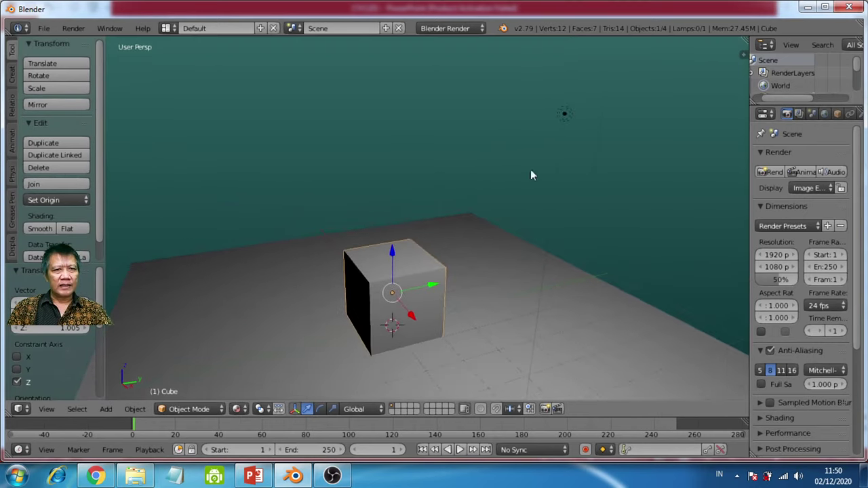
pyautogui.rightClick(565, 115)
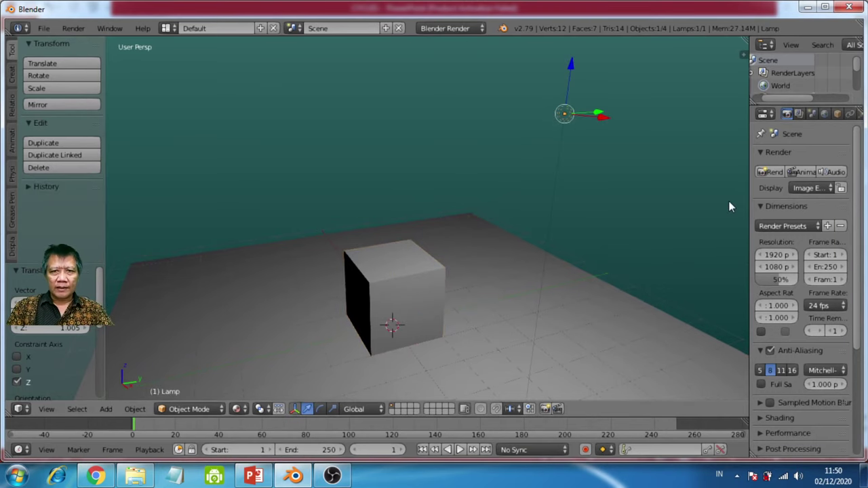
pyautogui.moveTo(750, 188); pyautogui.dragTo(607, 235)
pyautogui.click(718, 115)
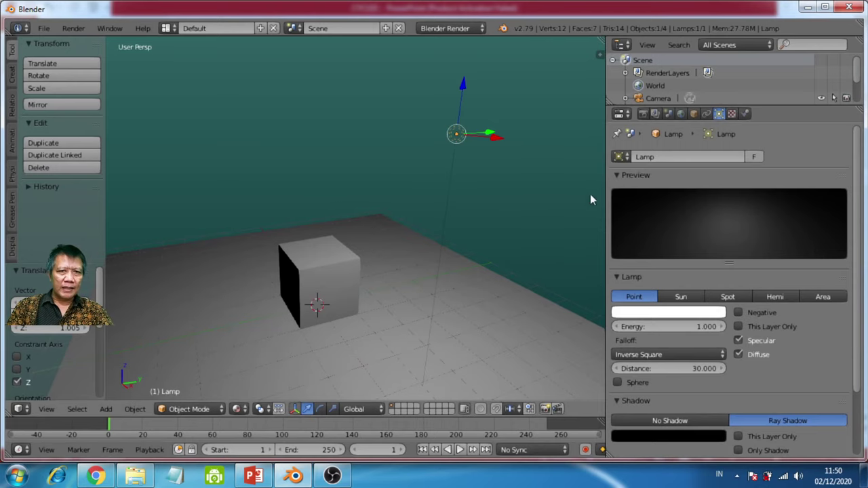
pyautogui.moveTo(605, 174); pyautogui.dragTo(746, 174)
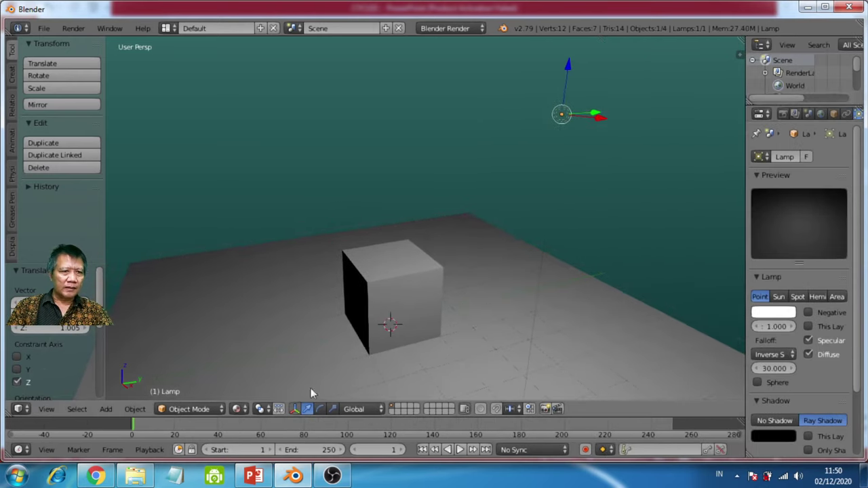
# Set the viewport shading to Rendered and change the render engine to Cycles Render
pyautogui.click(238, 409)
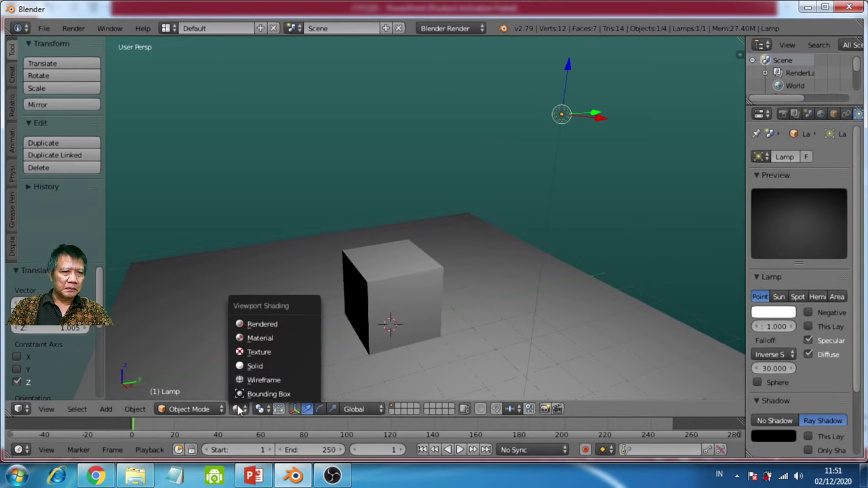
pyautogui.click(252, 323)
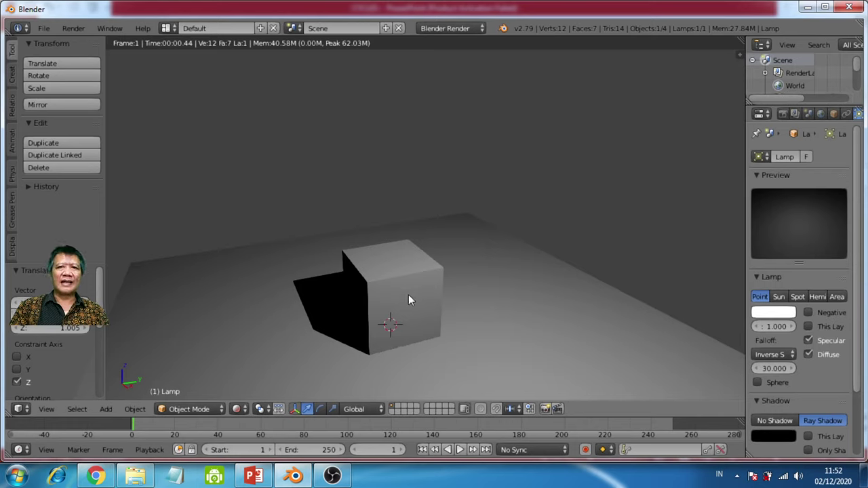
pyautogui.click(482, 27)
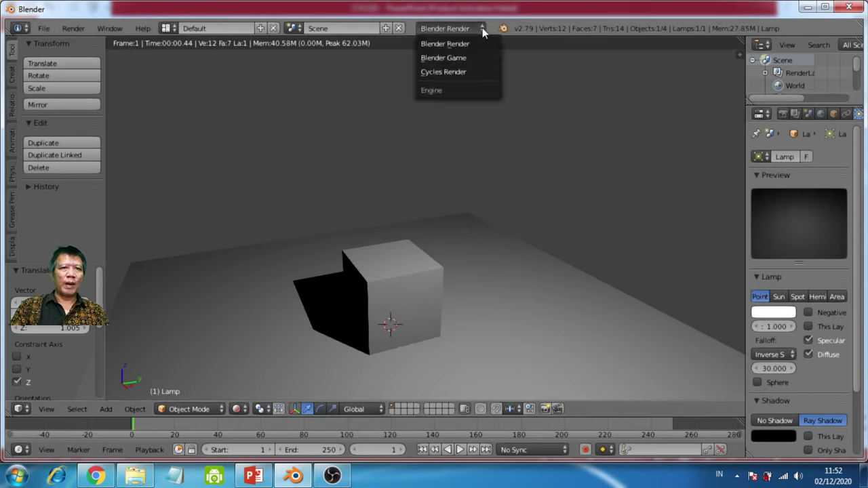
pyautogui.click(455, 72)
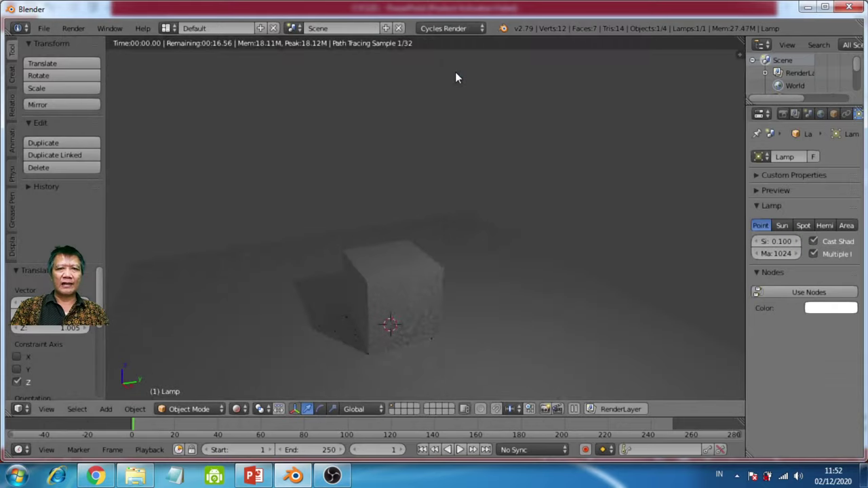
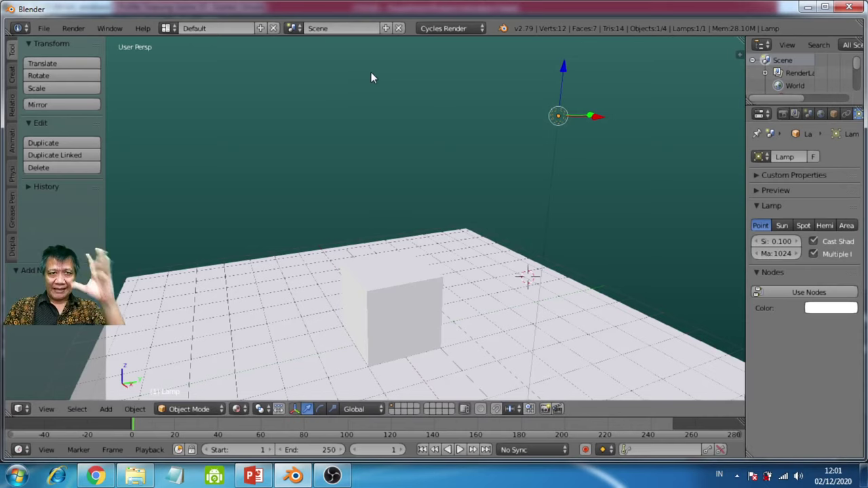
# Switch the render engine to Blender Render and back to Cycles Render to compare the scene's shading
pyautogui.click(464, 26)
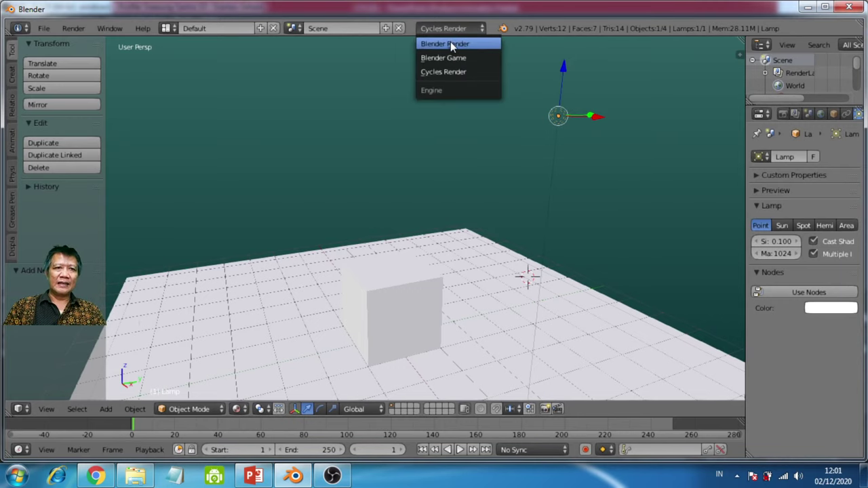
pyautogui.click(450, 43)
pyautogui.click(461, 29)
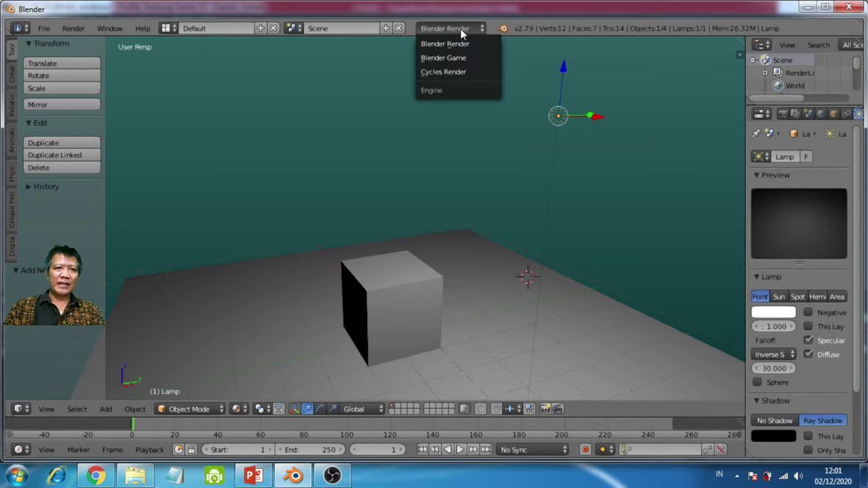
pyautogui.click(460, 71)
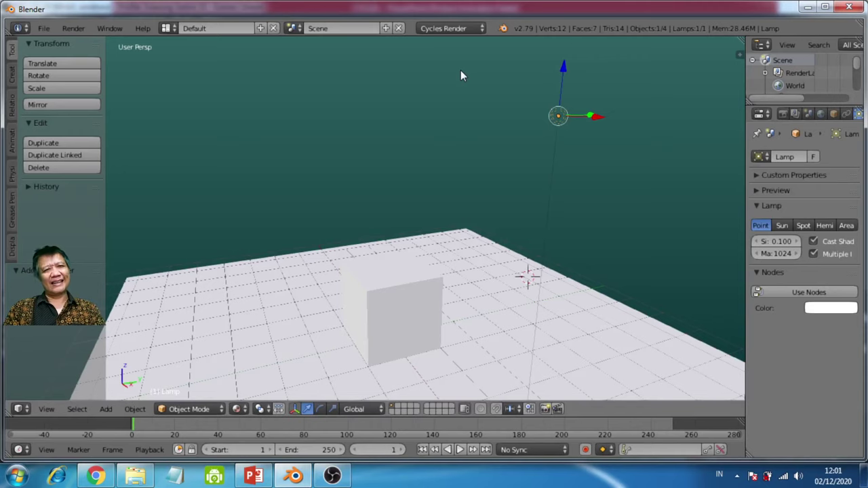
# Set the viewport shading to Material for the Cycles scene
pyautogui.moveTo(451, 286); pyautogui.dragTo(447, 310, button='middle')
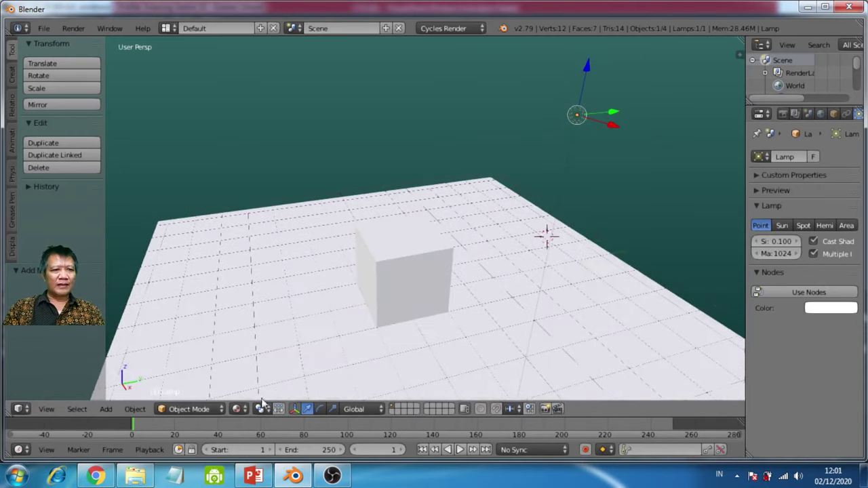
pyautogui.click(237, 409)
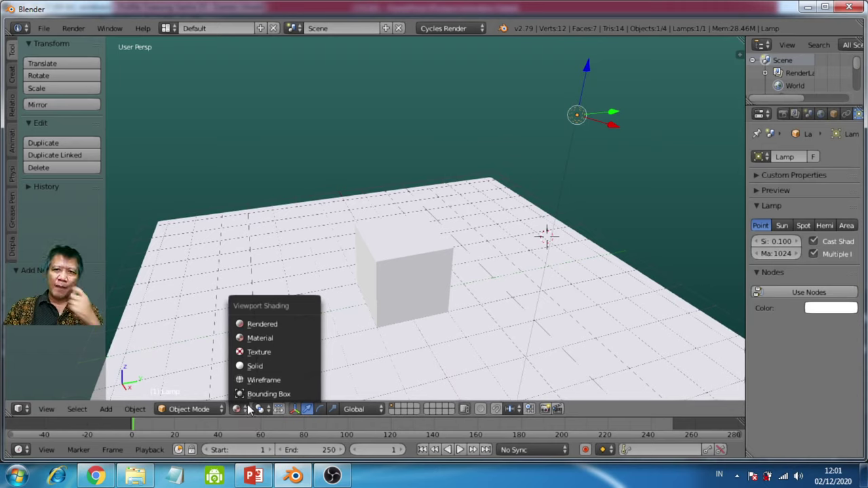
pyautogui.click(270, 338)
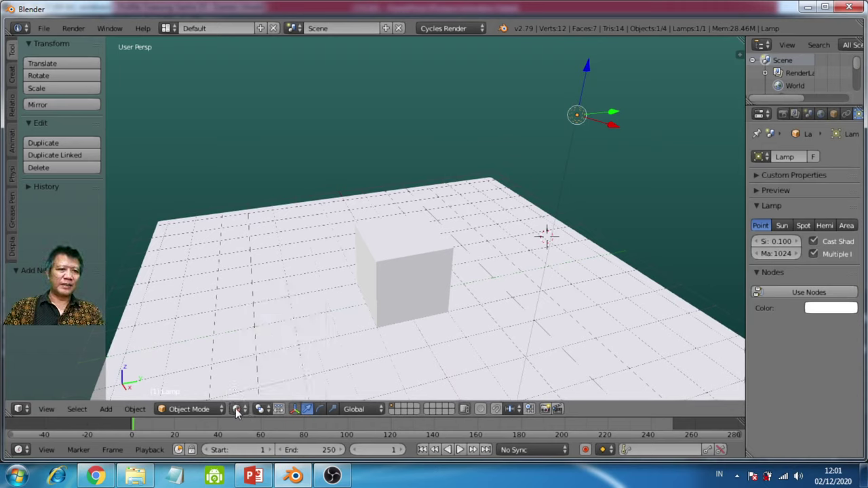
# Set the viewport shading to Rendered for the Cycles scene
pyautogui.click(236, 409)
pyautogui.click(274, 329)
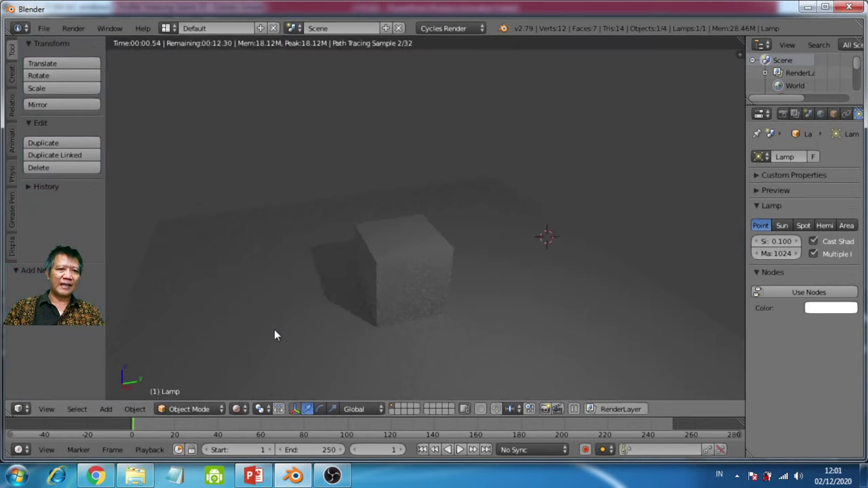
pyautogui.moveTo(547, 306)
pyautogui.mouseDown(button='middle')
pyautogui.moveTo(529, 302)
pyautogui.moveTo(553, 290)
pyautogui.mouseUp(button='middle')
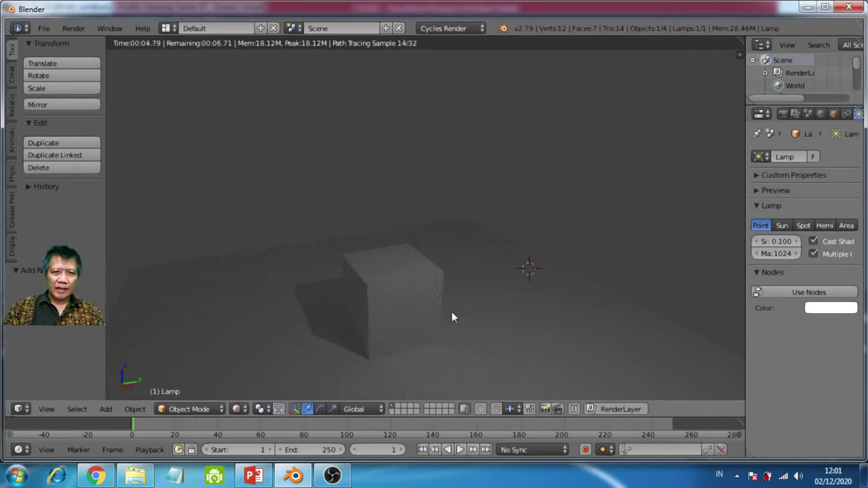
# Split the 3D view vertically into two, hide the tool shelf in the new solid-shaded view, and widen the rendered view
pyautogui.moveTo(740, 52)
pyautogui.mouseDown()
pyautogui.moveTo(500, 54)
pyautogui.moveTo(743, 54)
pyautogui.mouseUp()
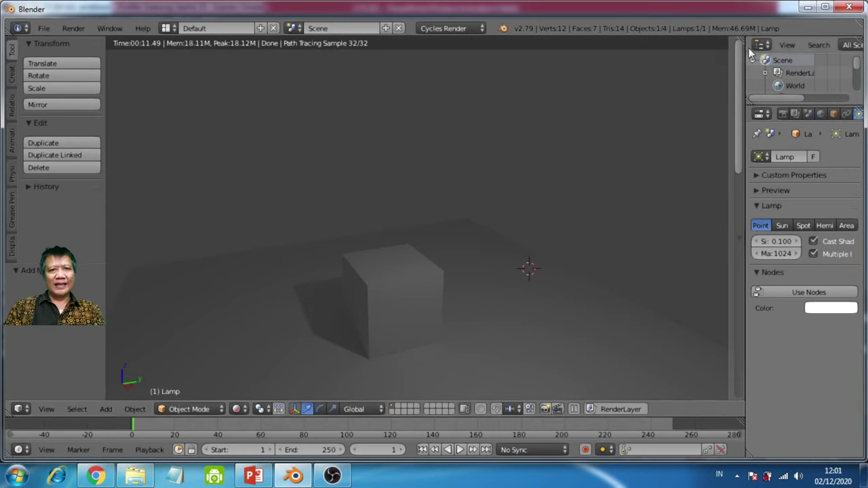
pyautogui.moveTo(737, 37)
pyautogui.mouseDown()
pyautogui.moveTo(490, 106)
pyautogui.moveTo(398, 89)
pyautogui.mouseUp()
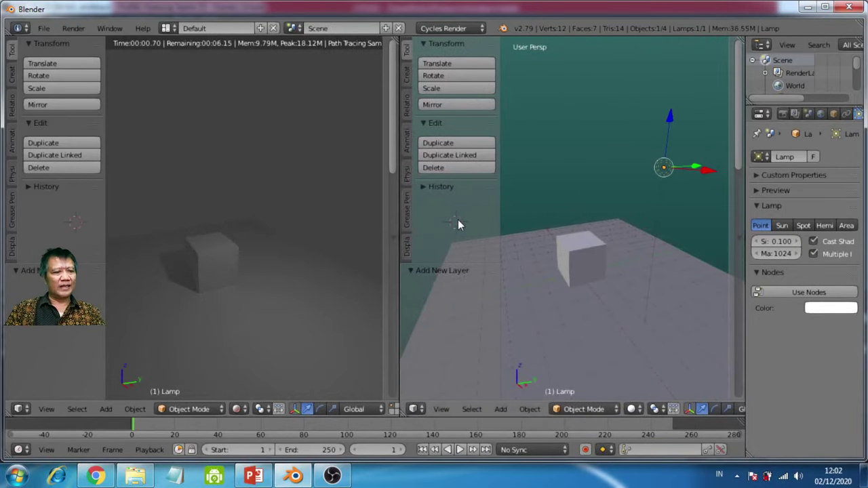
pyautogui.press('t')
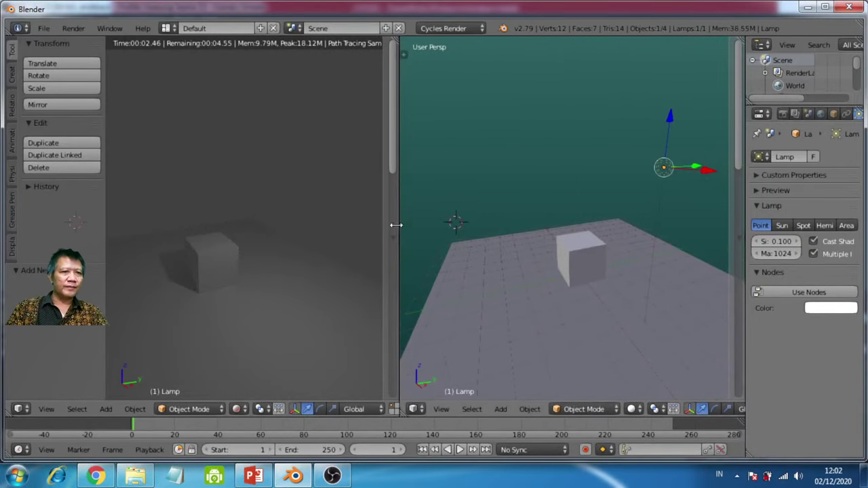
pyautogui.moveTo(397, 209); pyautogui.dragTo(445, 210)
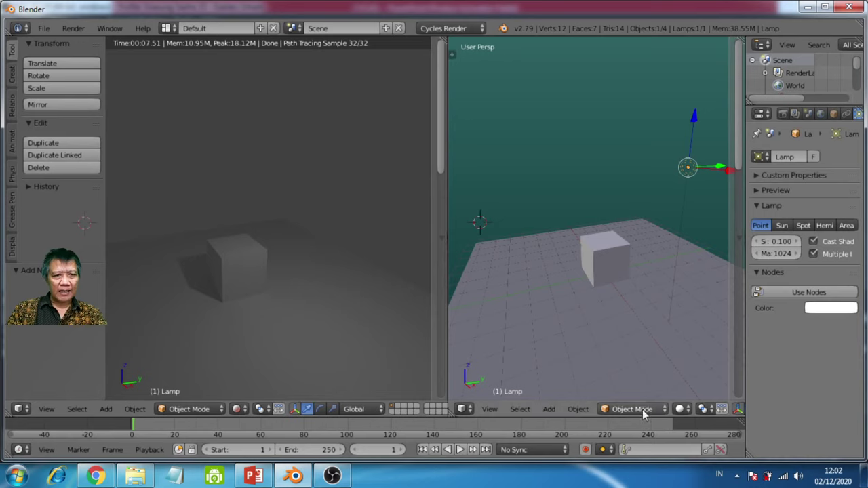
# Select the lamp above the cube, widen the properties area, and change the lamp type to Sun
pyautogui.click(681, 410)
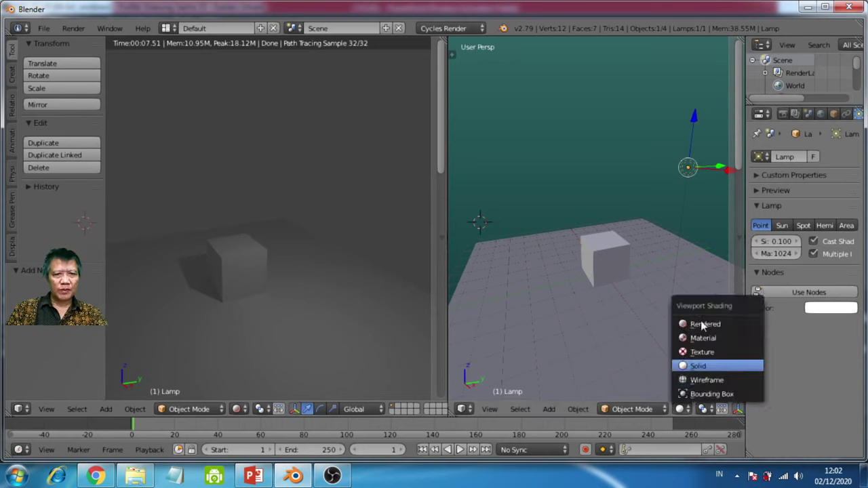
pyautogui.rightClick(607, 260)
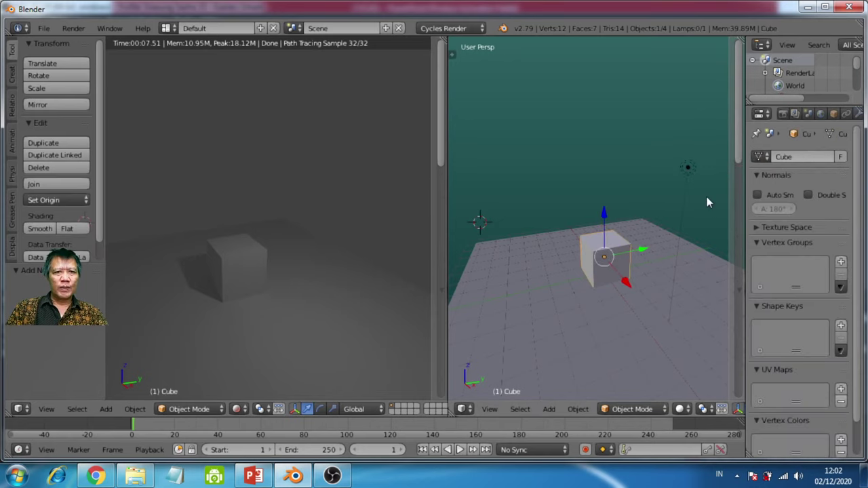
pyautogui.rightClick(689, 169)
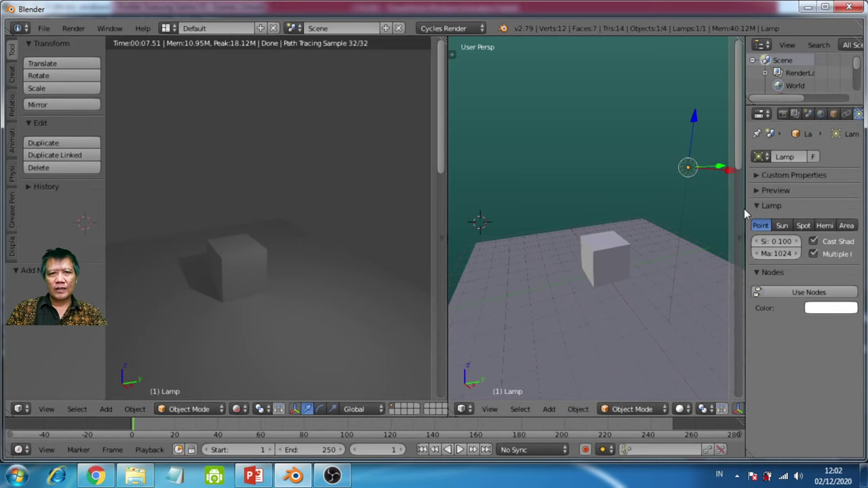
pyautogui.moveTo(747, 210); pyautogui.dragTo(681, 210)
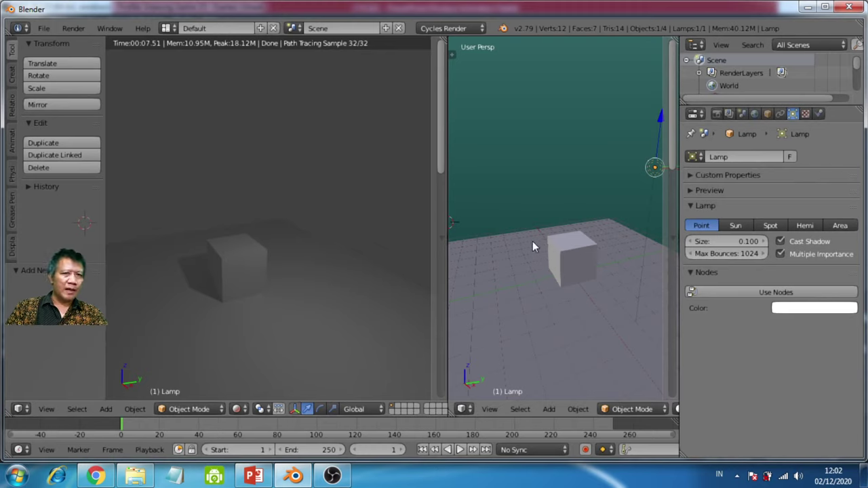
pyautogui.click(738, 226)
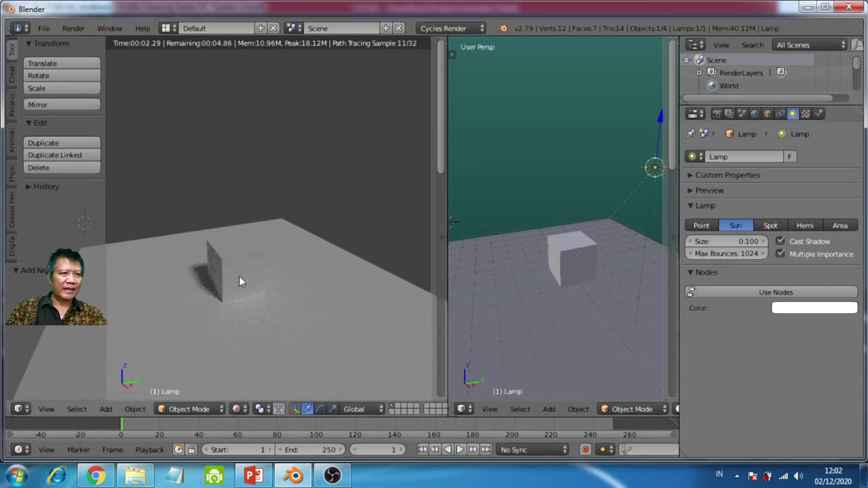
pyautogui.moveTo(240, 295)
pyautogui.mouseDown(button='middle')
pyautogui.moveTo(310, 316)
pyautogui.moveTo(229, 283)
pyautogui.moveTo(205, 315)
pyautogui.moveTo(240, 285)
pyautogui.mouseUp(button='middle')
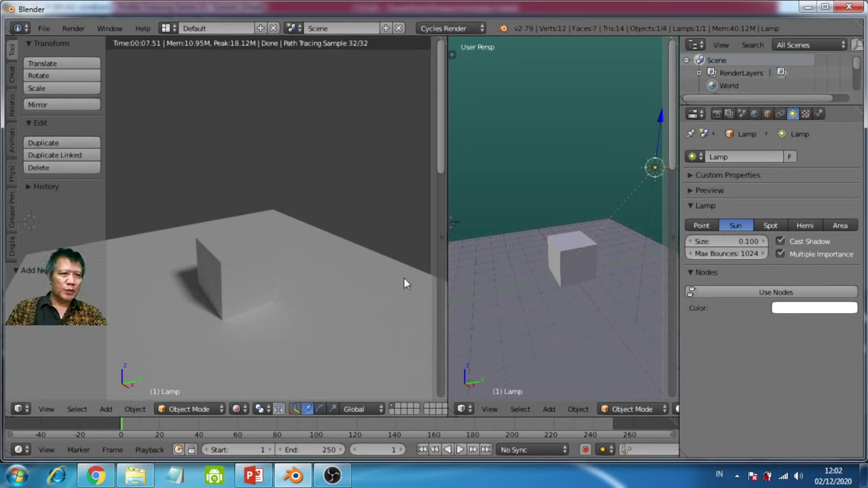
# Replace the cube's existing material with a new one and set its surface shader to Principled BSDF
pyautogui.rightClick(583, 262)
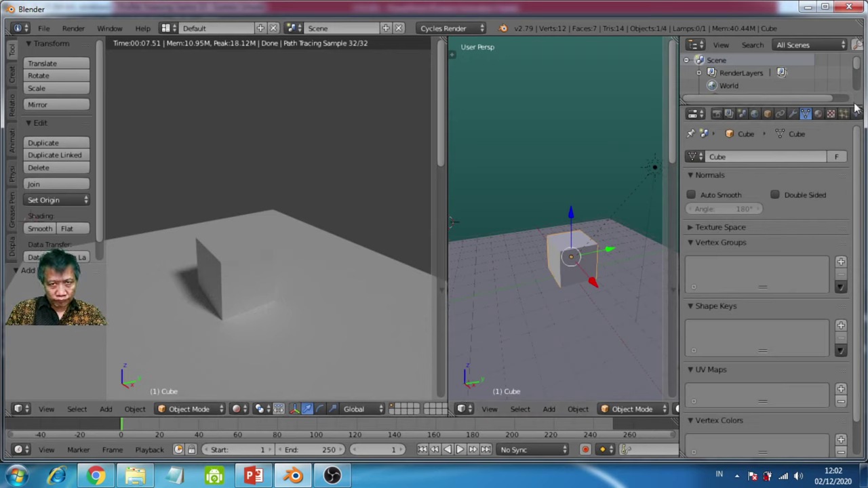
pyautogui.click(817, 114)
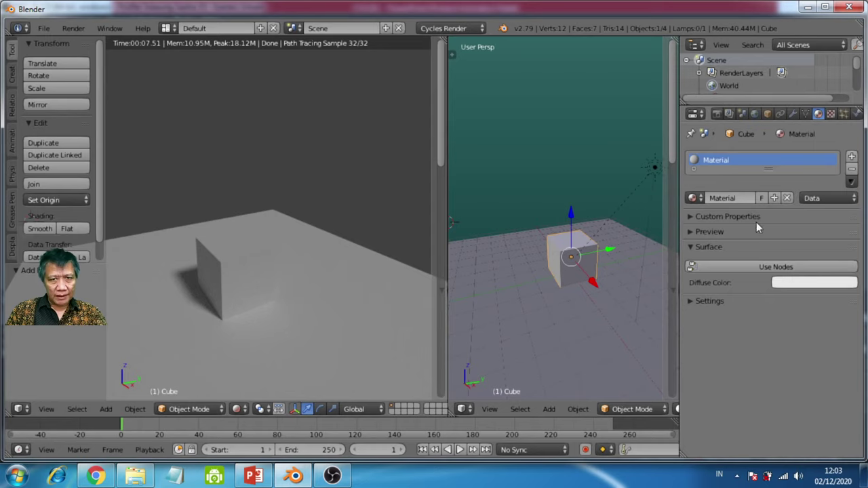
pyautogui.click(853, 169)
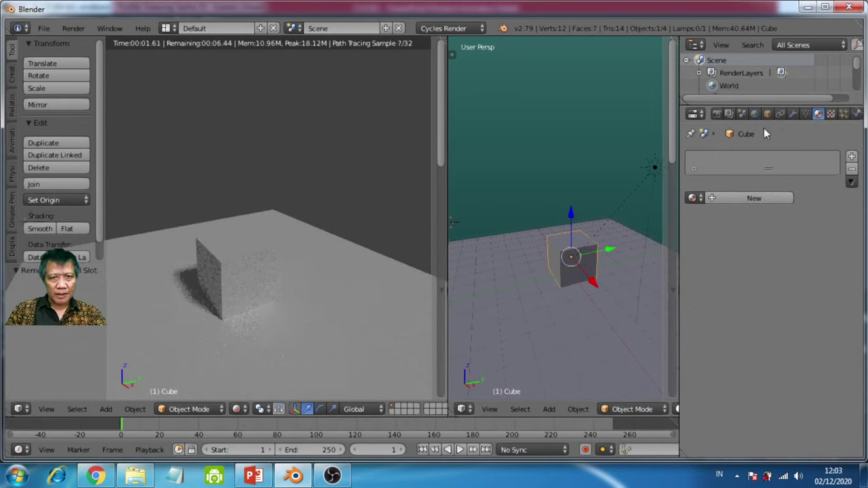
pyautogui.click(758, 202)
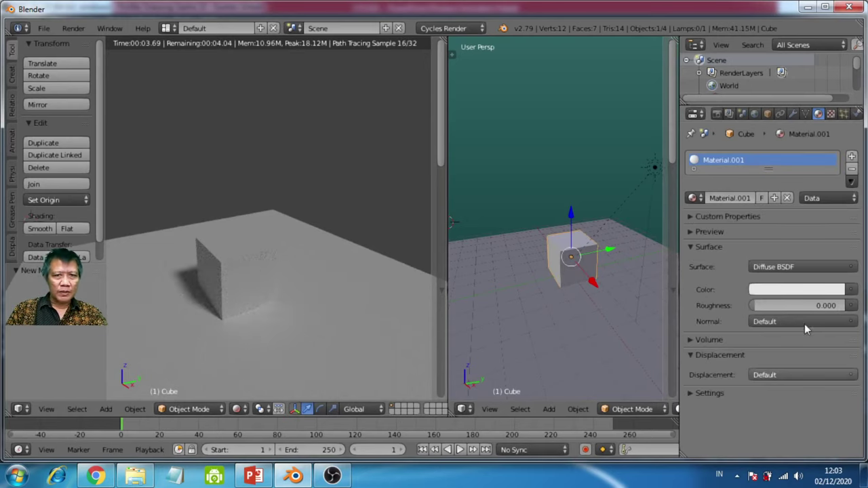
pyautogui.click(808, 271)
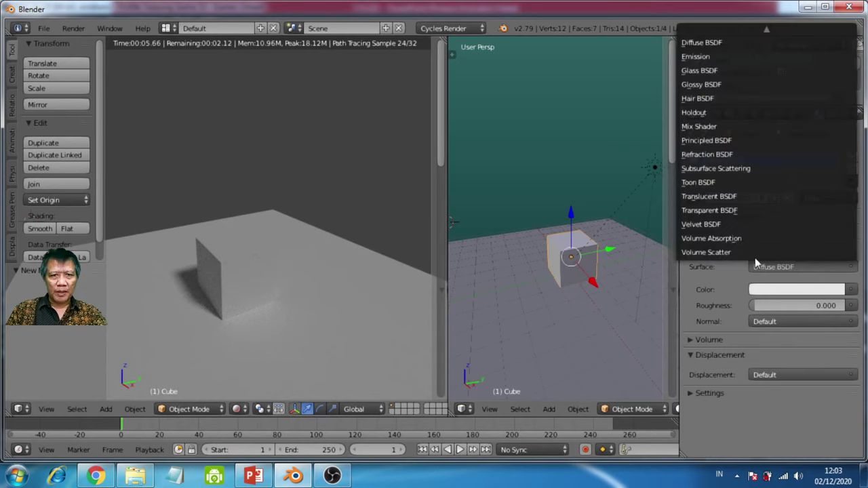
pyautogui.click(708, 140)
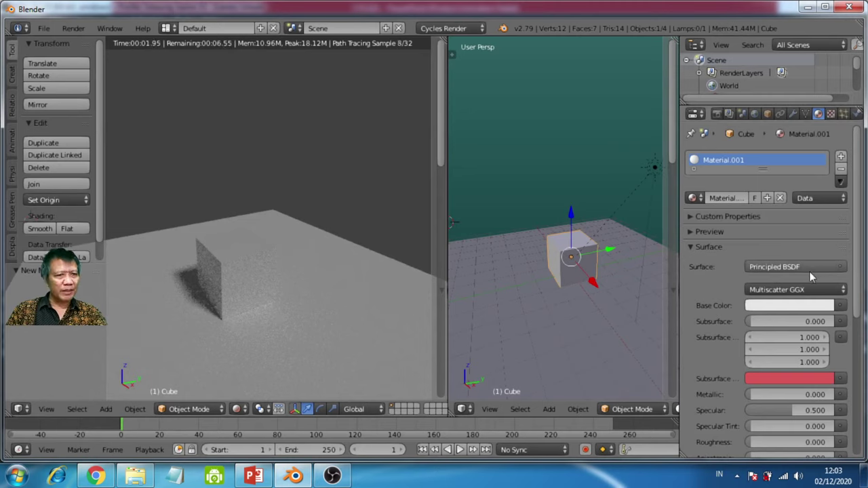
# Set the base color of the cube's Principled BSDF material to a bright green
pyautogui.click(777, 304)
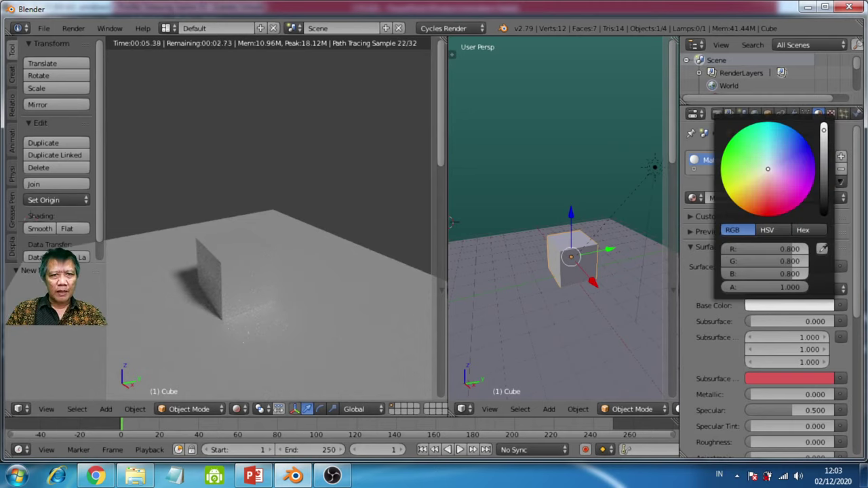
pyautogui.moveTo(740, 146)
pyautogui.mouseDown()
pyautogui.moveTo(699, 146)
pyautogui.moveTo(752, 143)
pyautogui.mouseUp()
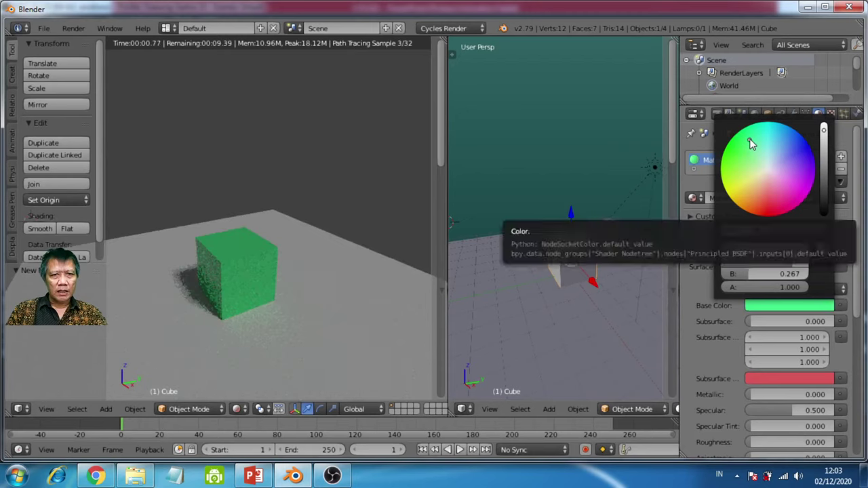
pyautogui.click(751, 138)
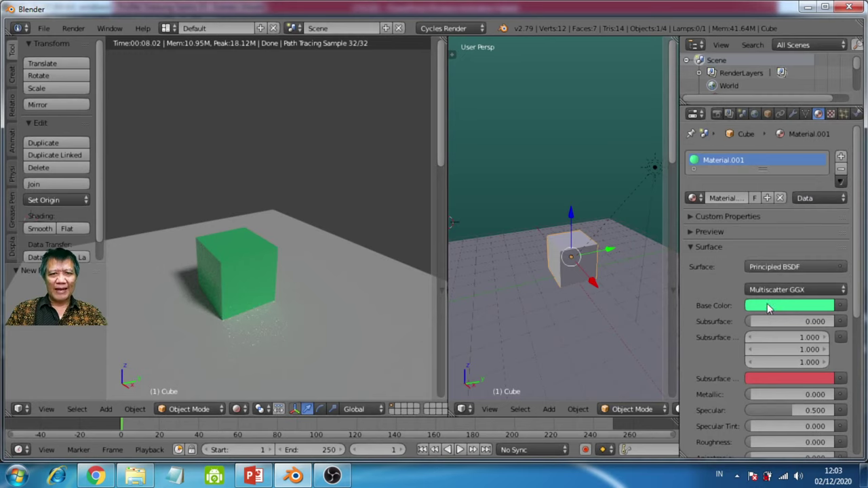
# Reapply the Principled BSDF shader to the cube, try a Subsurface value of 0.485, and reset it to 0
pyautogui.click(833, 269)
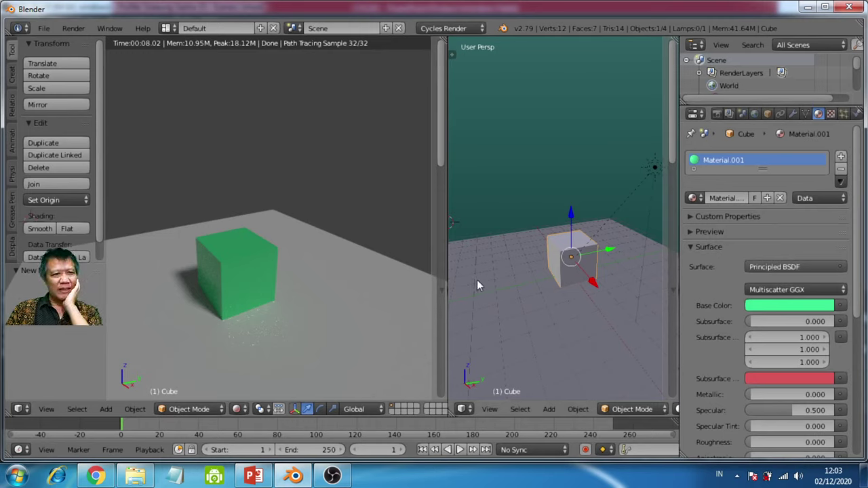
pyautogui.click(805, 269)
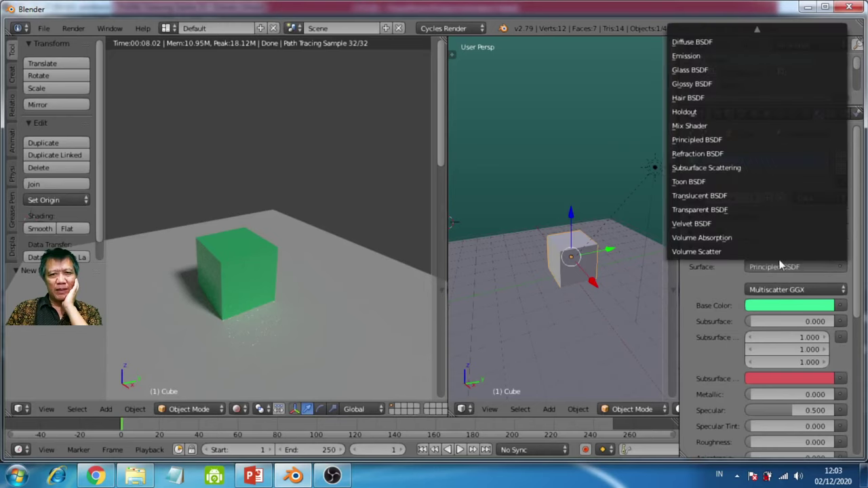
pyautogui.click(739, 141)
pyautogui.scroll(-8, 791, 325)
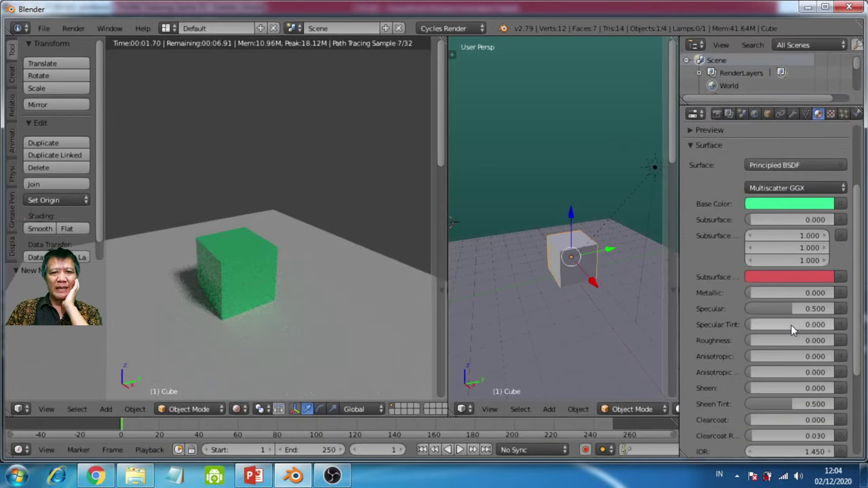
pyautogui.scroll(6, 791, 325)
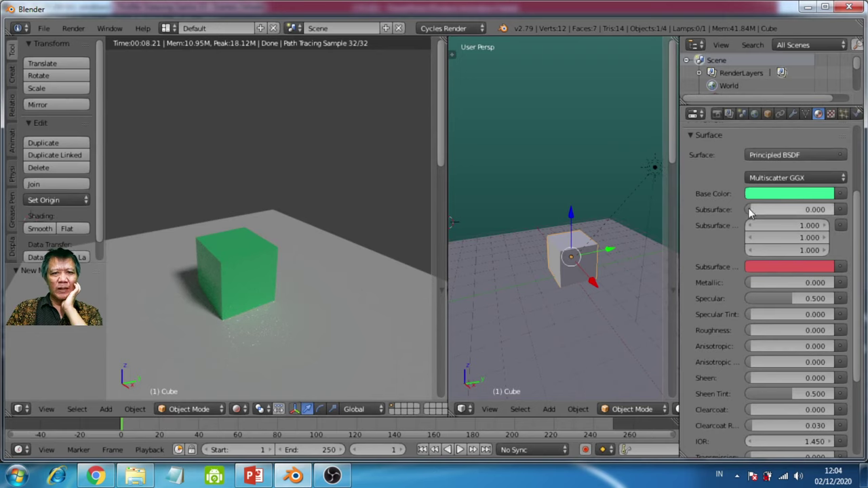
pyautogui.moveTo(780, 210)
pyautogui.mouseDown()
pyautogui.moveTo(816, 210)
pyautogui.moveTo(791, 208)
pyautogui.mouseUp()
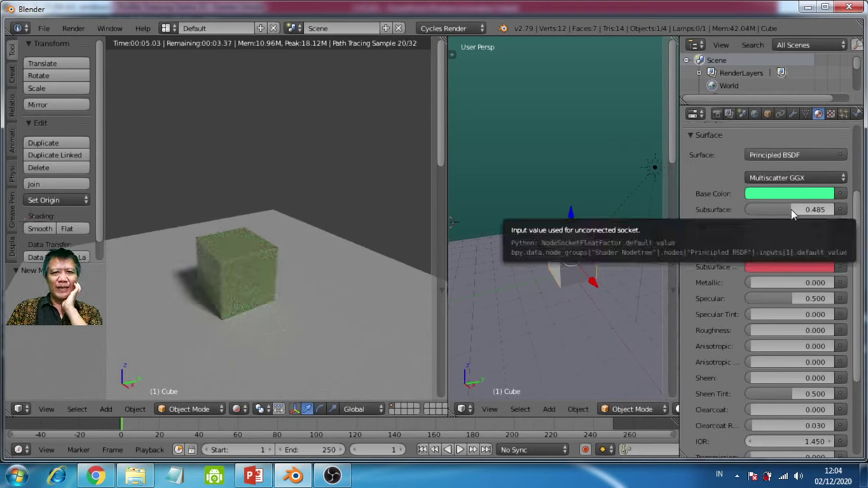
pyautogui.moveTo(791, 209); pyautogui.dragTo(746, 209)
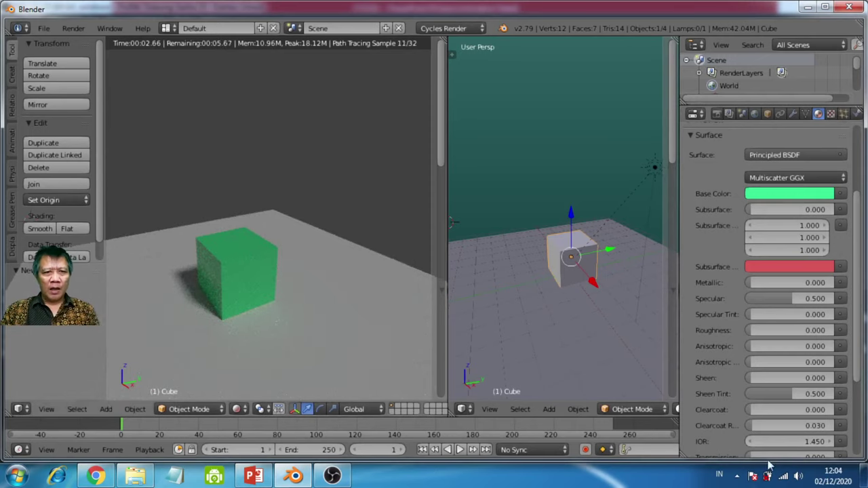
# Select the ground plane and give it a new material with the Diffuse BSDF surface
pyautogui.rightClick(563, 332)
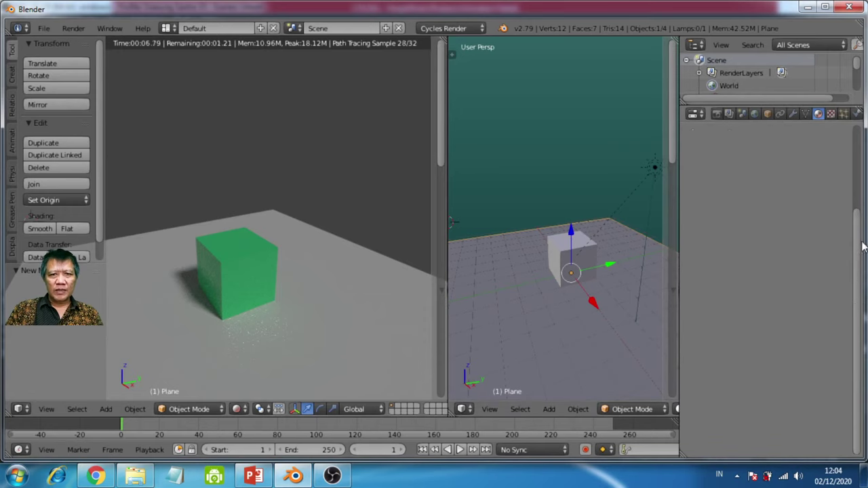
pyautogui.scroll(3, 863, 247)
pyautogui.click(757, 200)
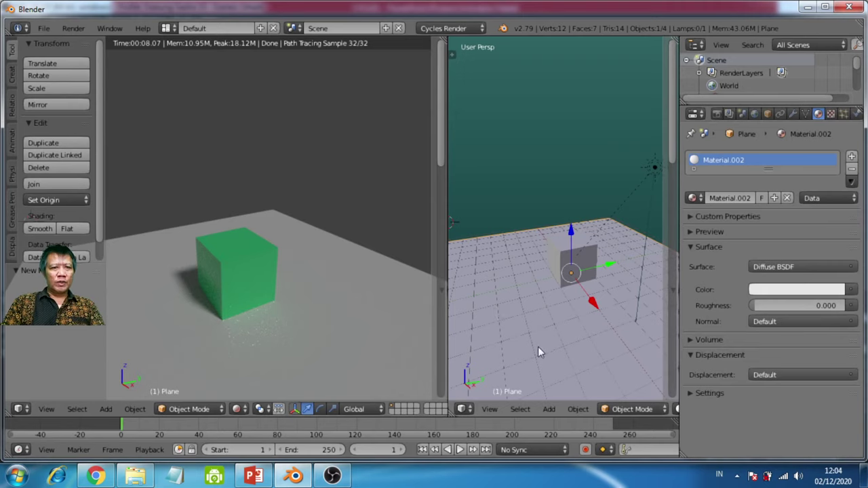
# Duplicate the ground plane and place the copy above the cube, offset by about X -0.571, Y 2.679, Z 8.887
pyautogui.moveTo(505, 339); pyautogui.dragTo(510, 313, button='middle')
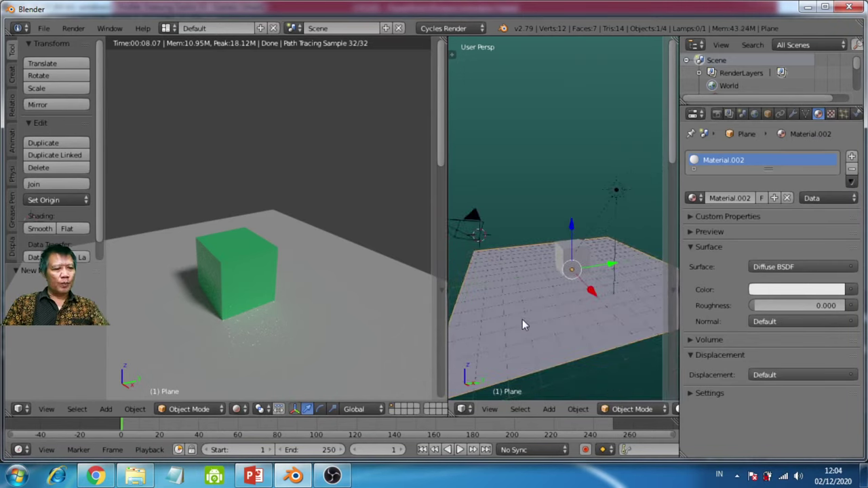
pyautogui.hotkey('shift', 'd')
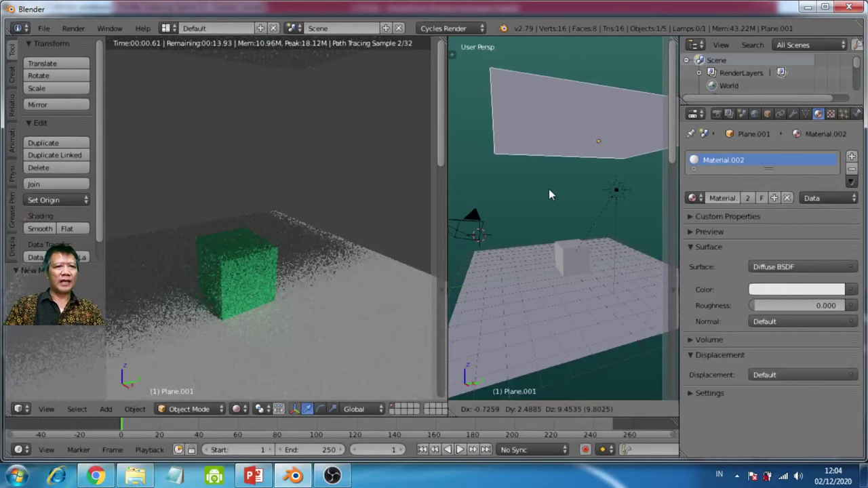
pyautogui.click(551, 198)
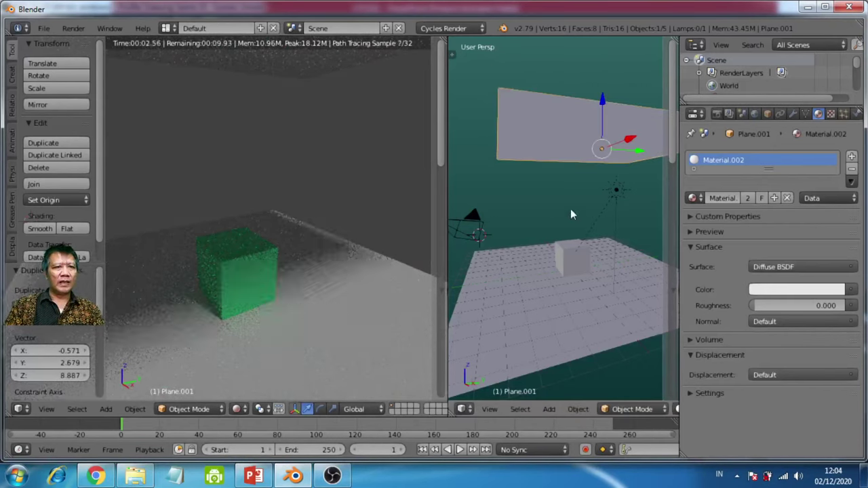
# Show the solid-shaded 3D view from the top in wireframe with both planes and the cube in sight
pyautogui.press('KP_7')
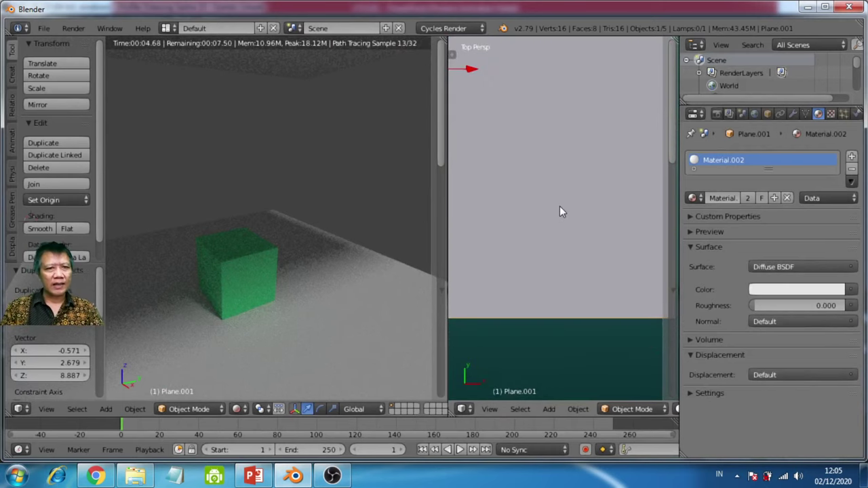
pyautogui.scroll(-3, 560, 206)
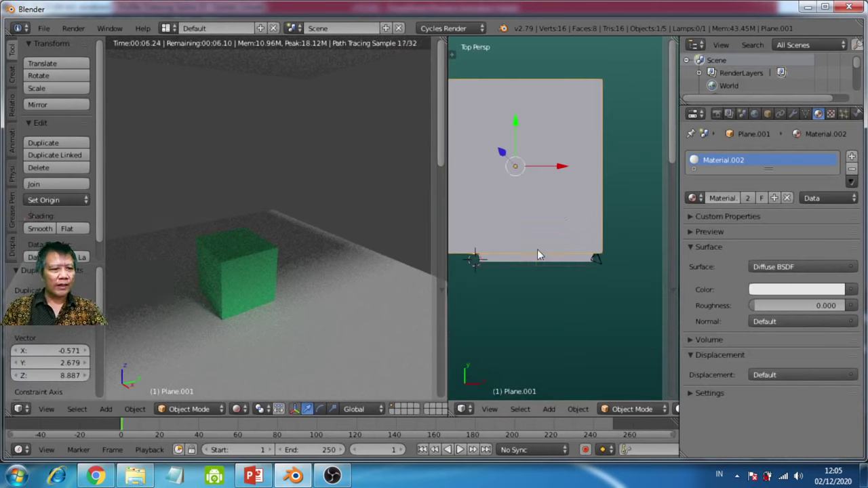
pyautogui.press('z')
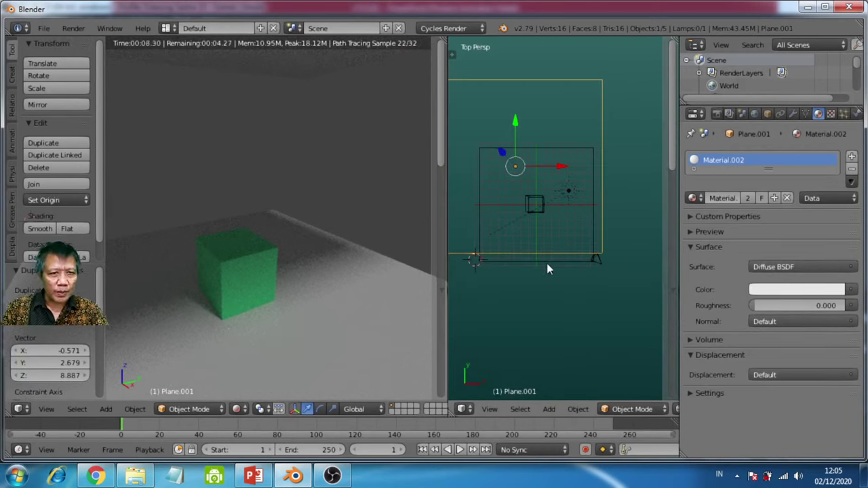
# Move the upper plane so it is centred over the cube, and show the scene from the front in solid shading
pyautogui.moveTo(554, 242); pyautogui.dragTo(554, 248, button='middle')
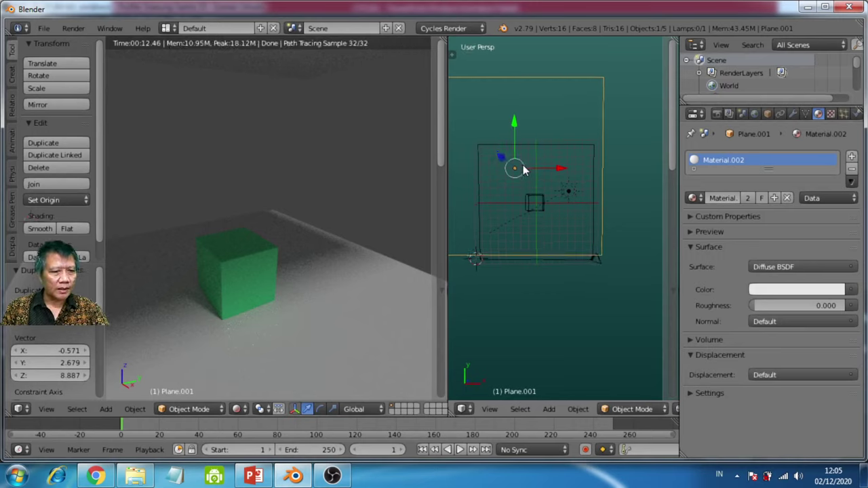
pyautogui.moveTo(523, 165); pyautogui.dragTo(546, 201)
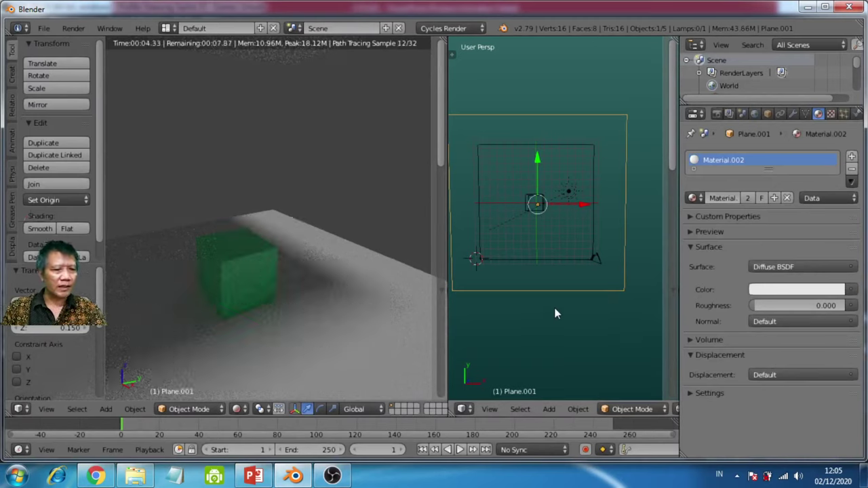
pyautogui.press('KP_1')
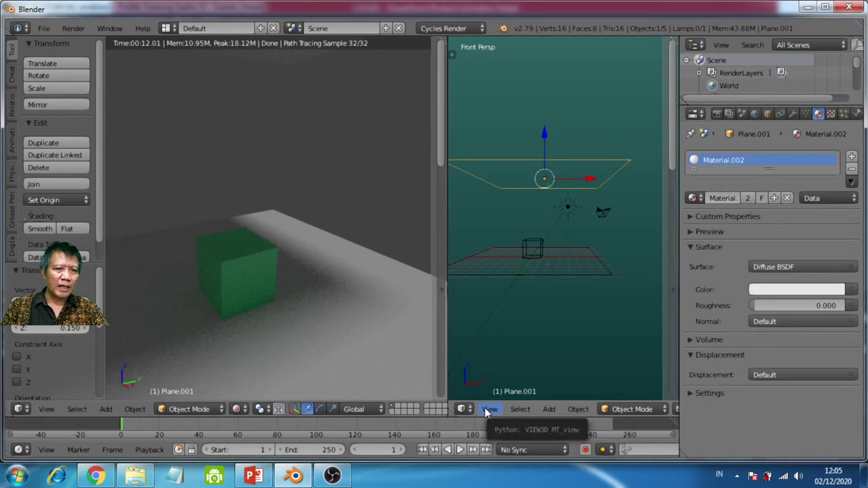
pyautogui.press('z')
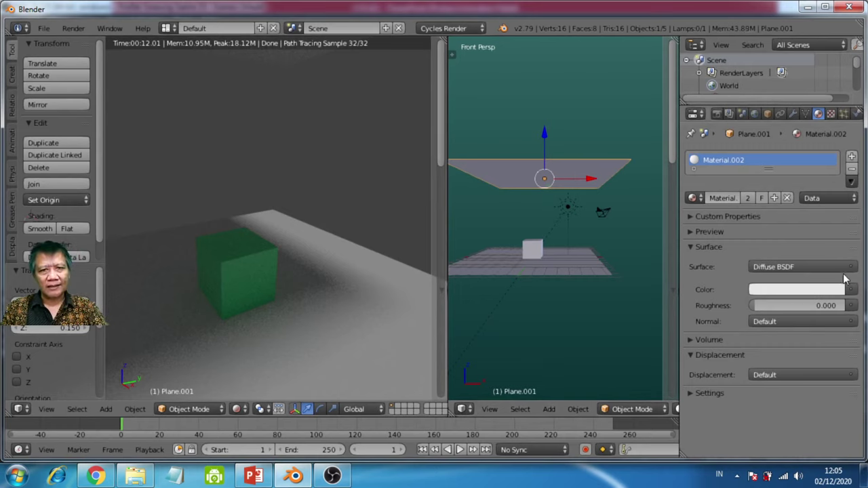
# Change the surface shader of the upper plane's material to Emission
pyautogui.click(817, 267)
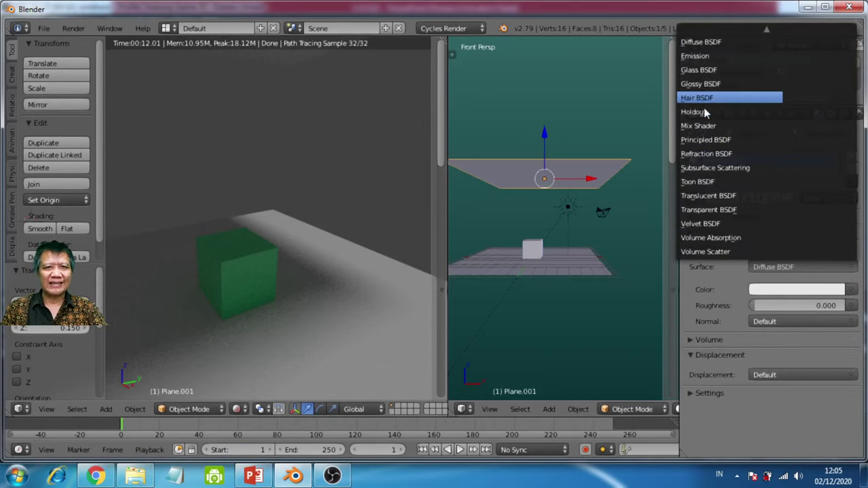
pyautogui.click(706, 57)
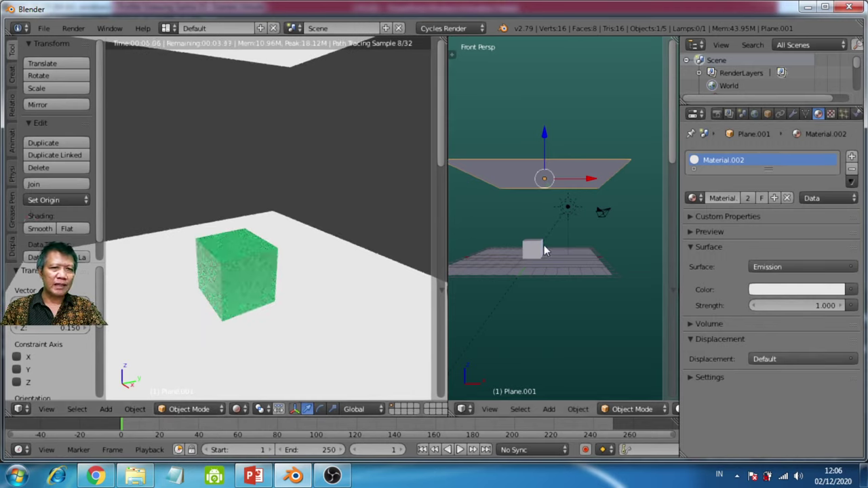
pyautogui.moveTo(527, 258); pyautogui.dragTo(475, 321, button='middle')
pyautogui.scroll(4, 526, 269)
pyautogui.scroll(-2, 484, 303)
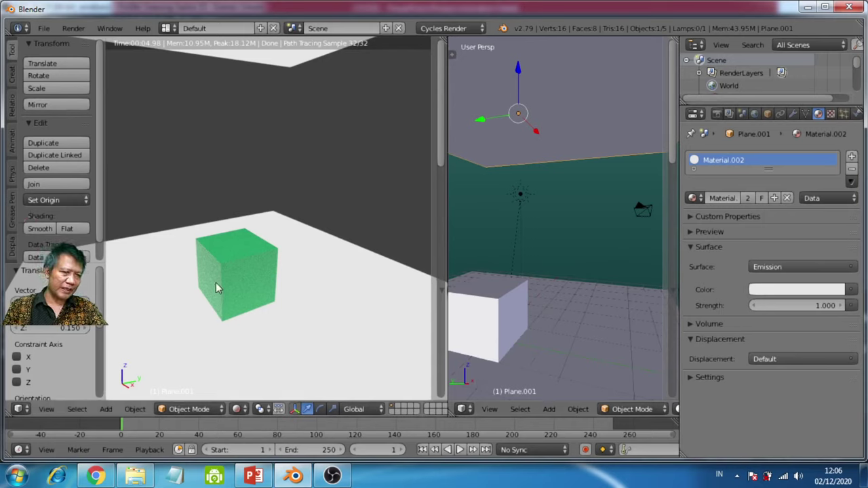
# Set the Emission strength of the planes' shared material to 0.600
pyautogui.click(821, 305)
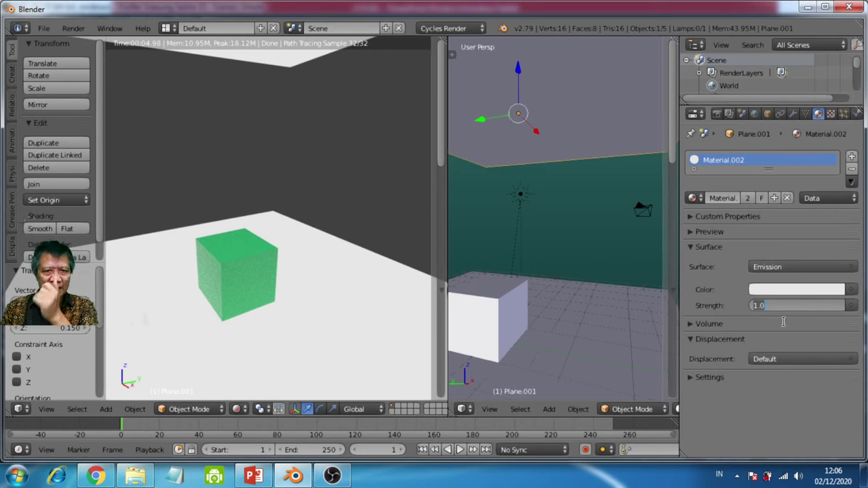
pyautogui.press('Return')
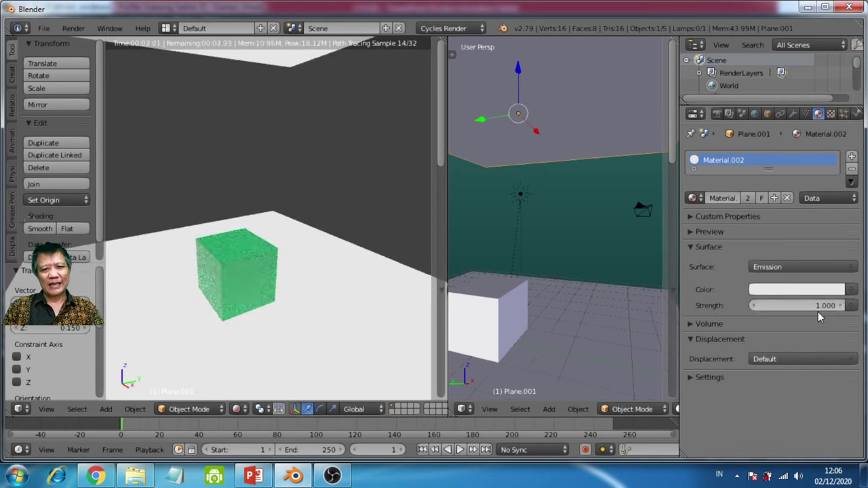
pyautogui.click(802, 306)
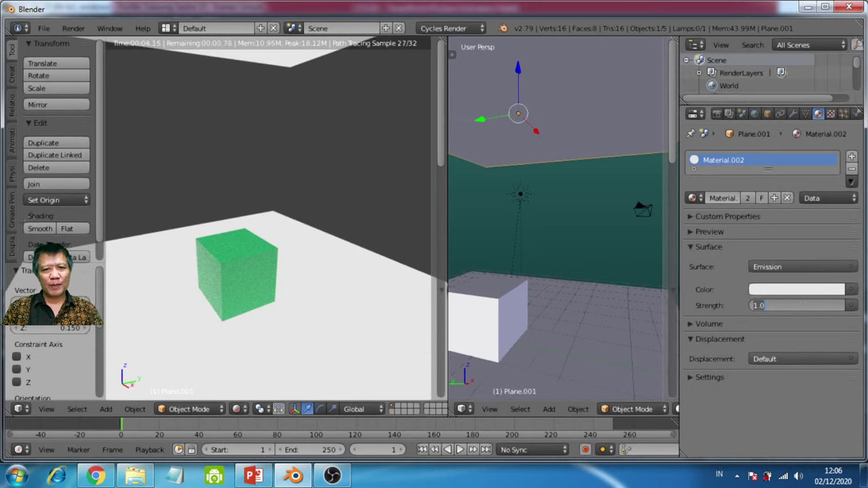
pyautogui.press('Return')
pyautogui.moveTo(802, 306); pyautogui.dragTo(780, 306)
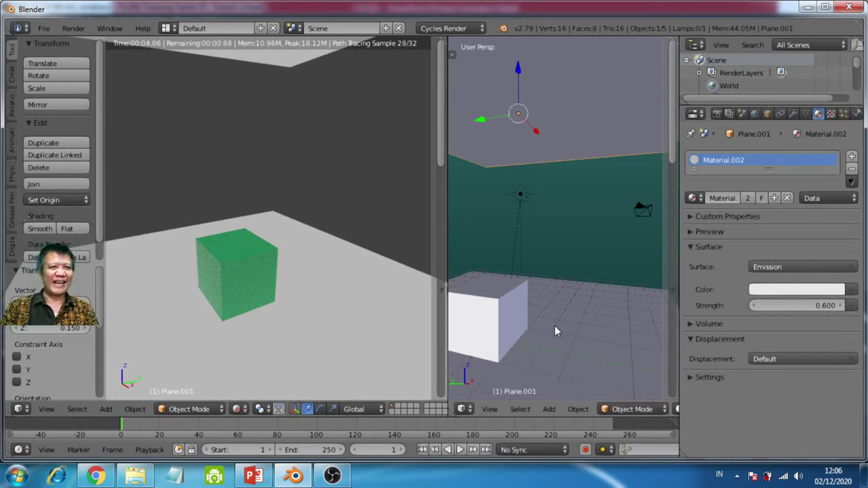
# Examine how the emissive planes light the cube from several angles, including the front, in both the rendered and solid views
pyautogui.scroll(-4, 560, 180)
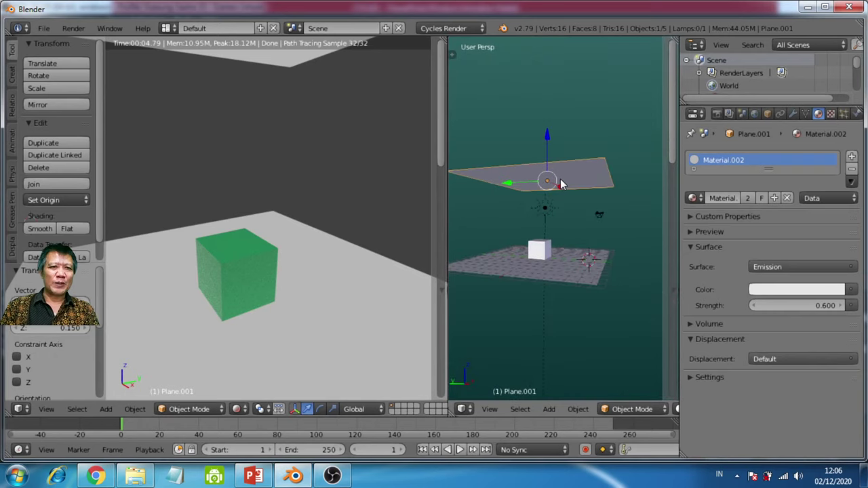
pyautogui.moveTo(560, 183); pyautogui.dragTo(556, 278, button='middle')
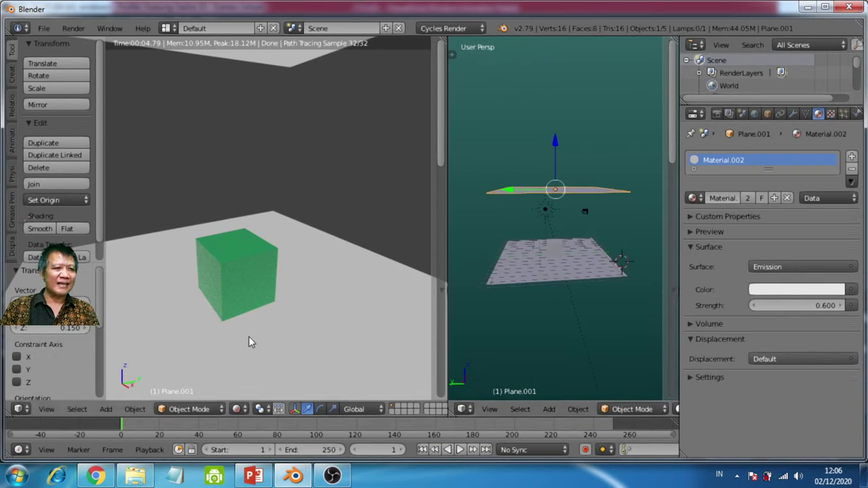
pyautogui.moveTo(260, 328); pyautogui.dragTo(233, 316, button='middle')
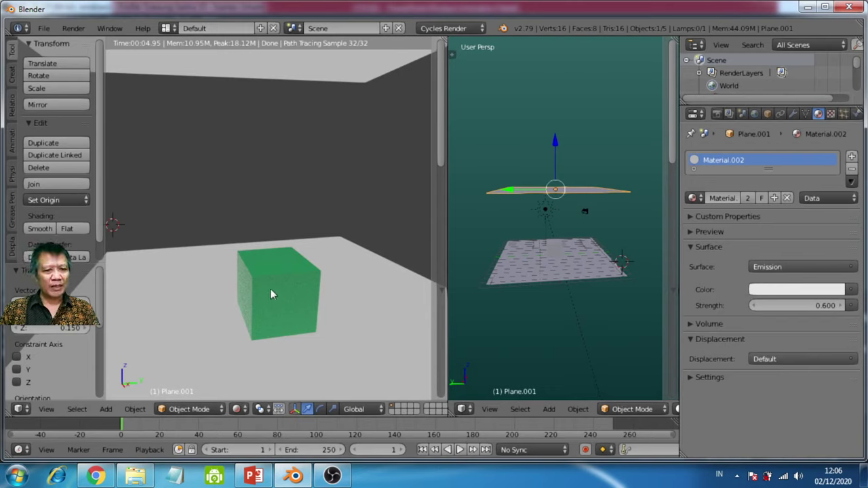
pyautogui.click(546, 261)
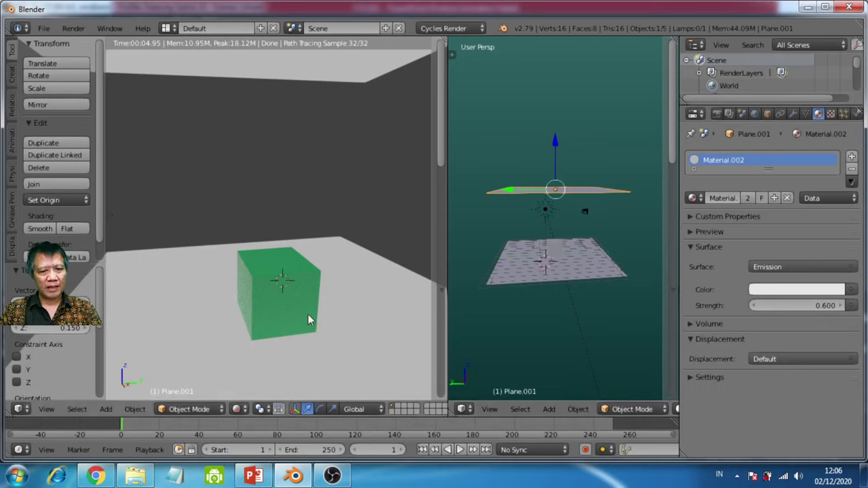
pyautogui.press('KP_Decimal')
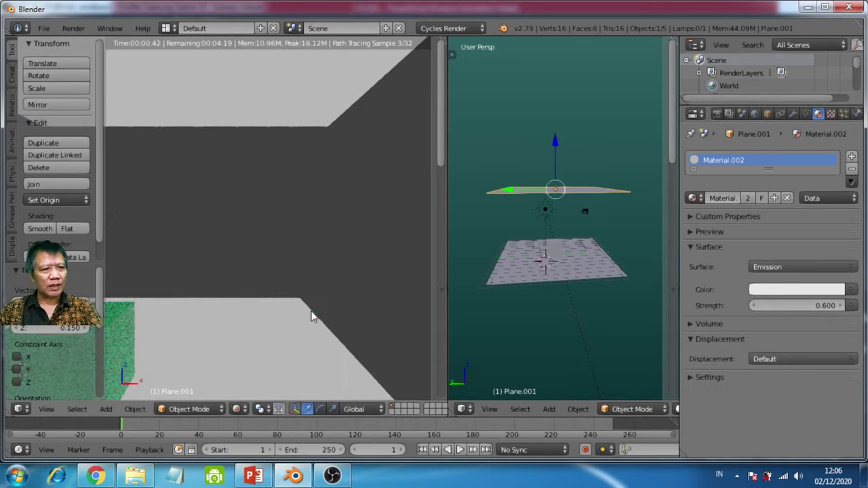
pyautogui.moveTo(184, 340); pyautogui.dragTo(439, 129, button='middle')
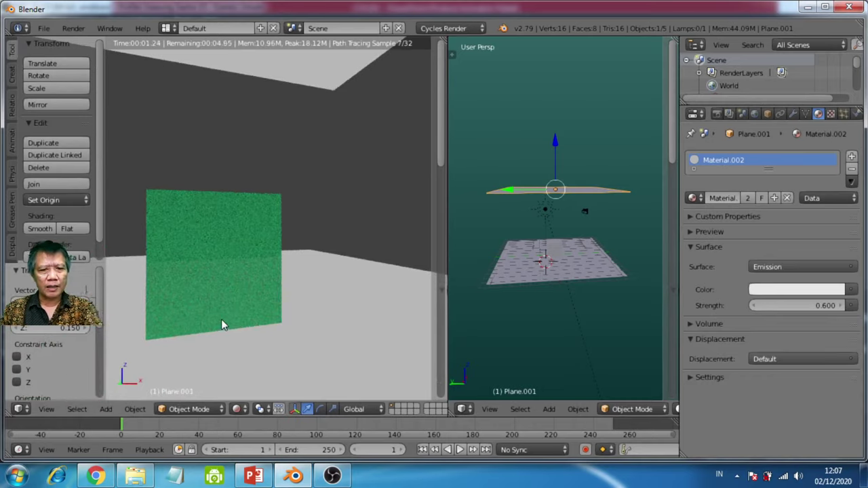
pyautogui.press('KP_1')
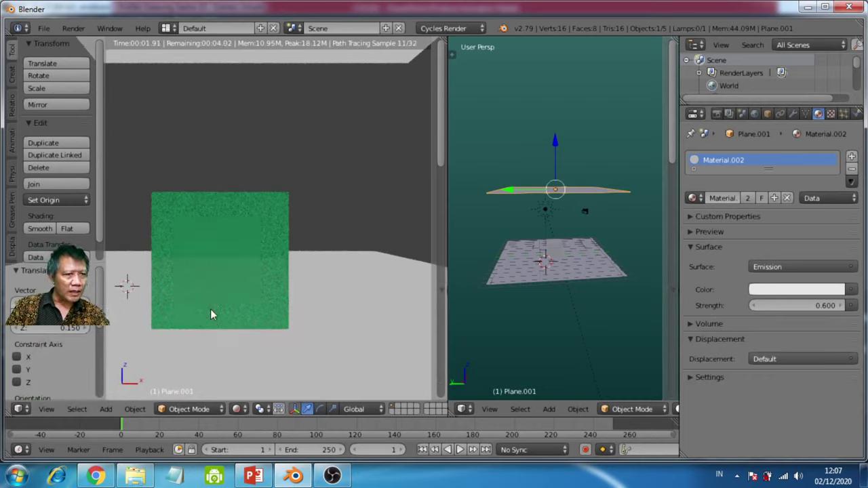
pyautogui.rightClick(537, 269)
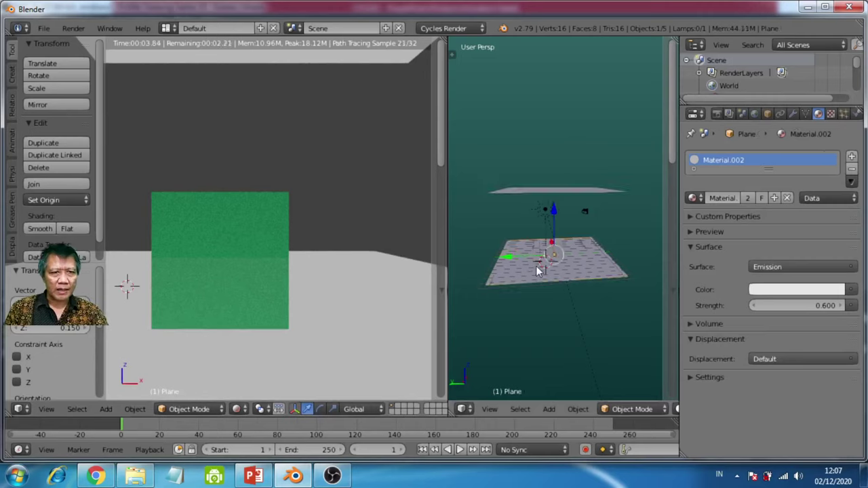
pyautogui.press('KP_1')
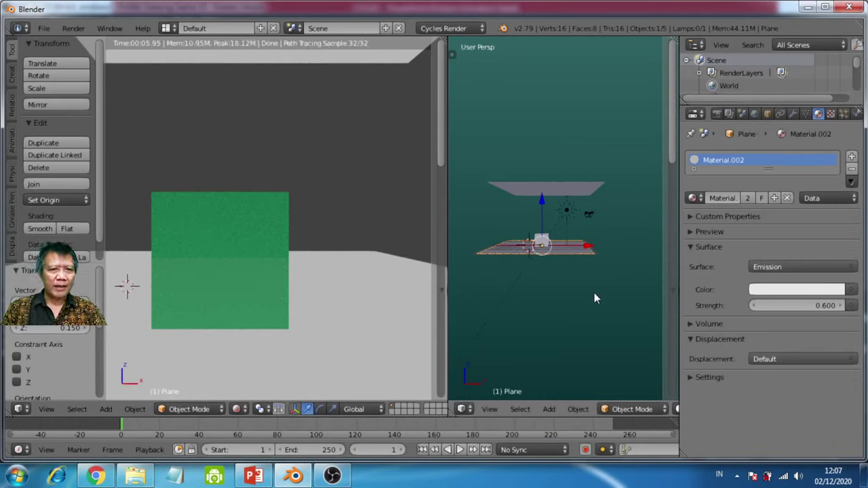
pyautogui.moveTo(595, 293); pyautogui.dragTo(505, 325, button='middle')
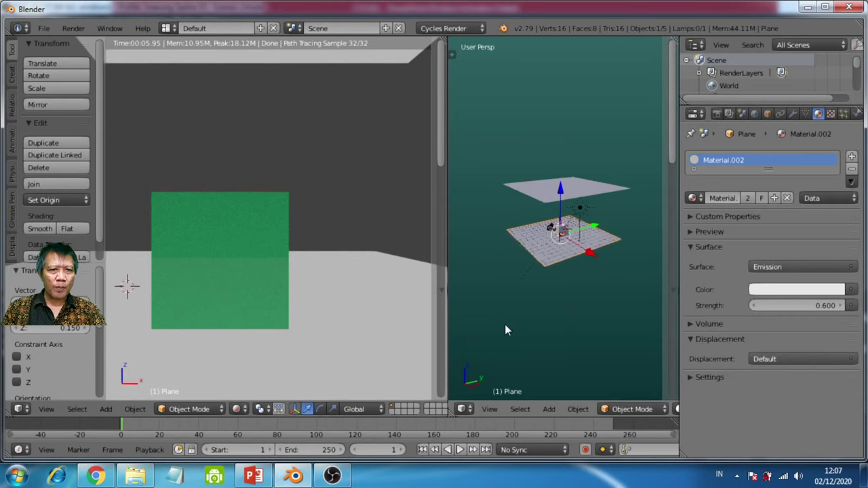
# Duplicate the upper plane and place the copy beside it, offset by about X -4.429, Y -7.399, Z -1.240
pyautogui.rightClick(553, 194)
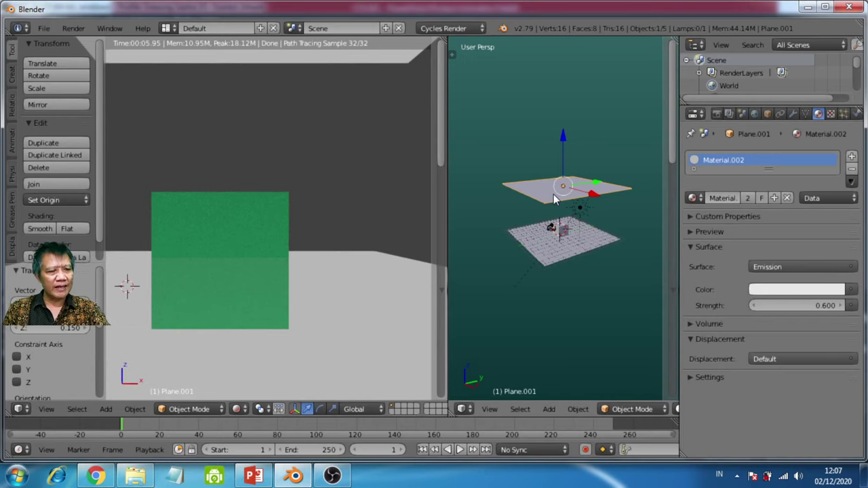
pyautogui.hotkey('shift', 'd')
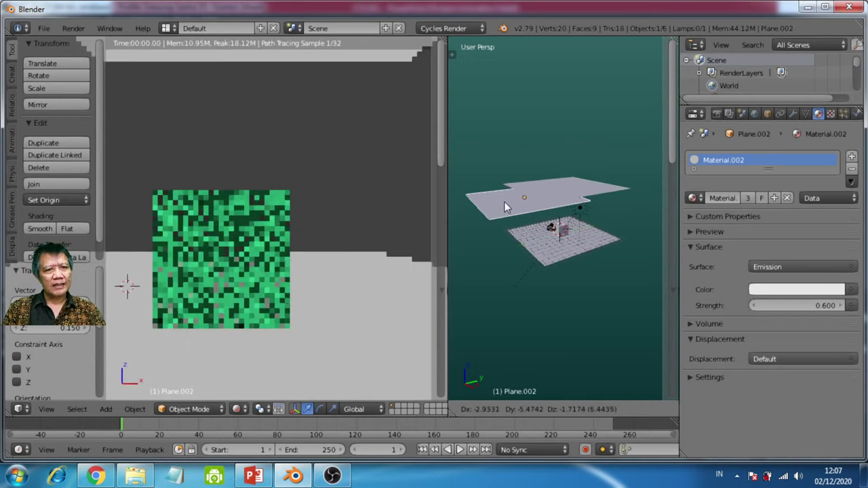
pyautogui.click(499, 202)
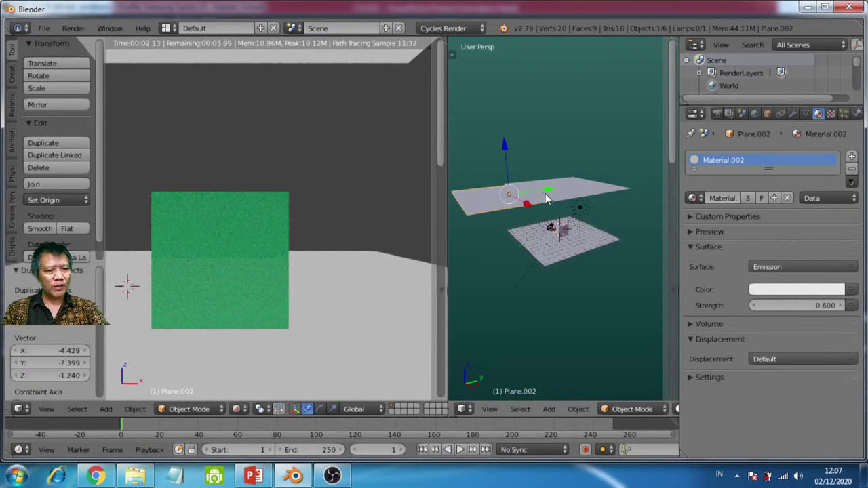
# Rotate the duplicated plane about the global X axis into a steep tilt facing the cube
pyautogui.press('r')
pyautogui.press('x')
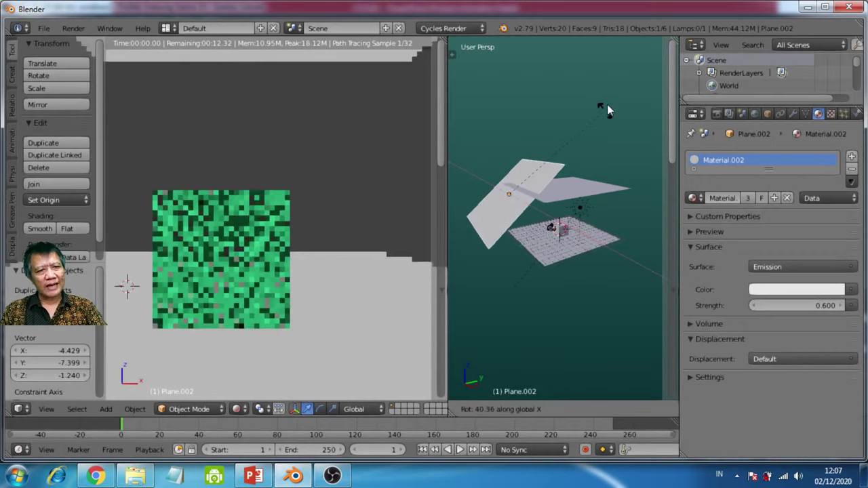
pyautogui.click(594, 71)
pyautogui.moveTo(578, 228); pyautogui.dragTo(541, 247, button='middle')
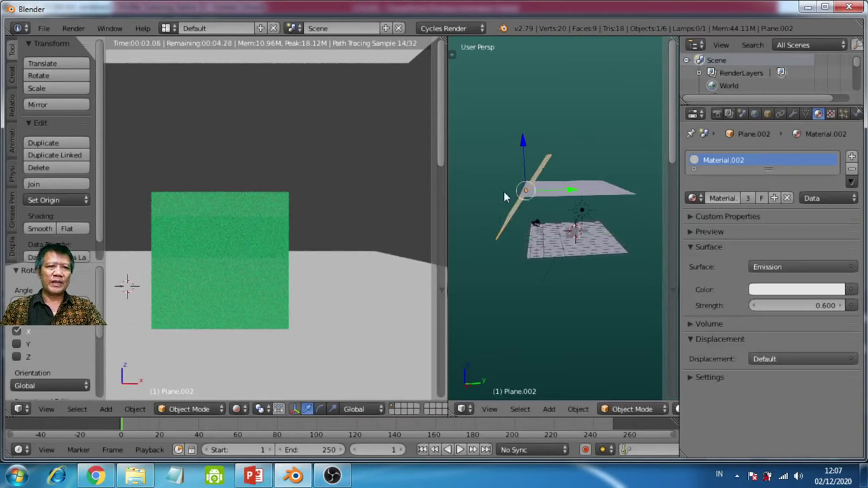
# Lower the tilted plane by about 4.596 along Z and shift it about -3.05 along the global Y axis
pyautogui.press('g')
pyautogui.press('z')
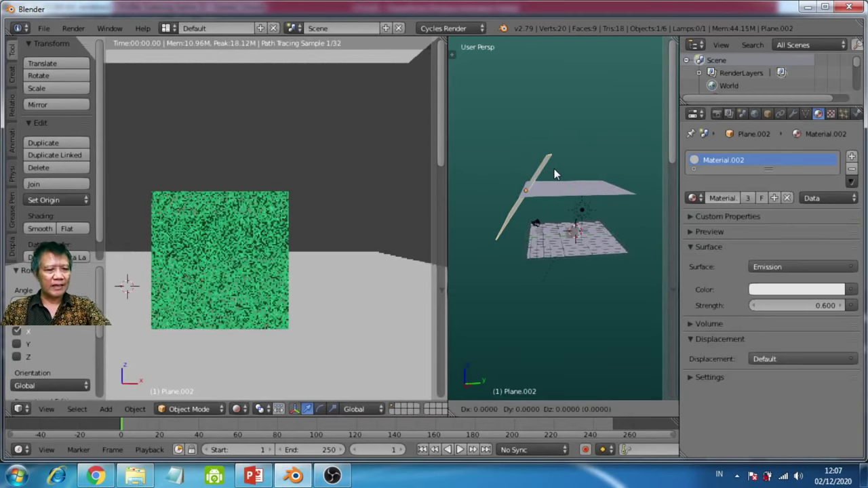
pyautogui.click(530, 196)
pyautogui.press('g')
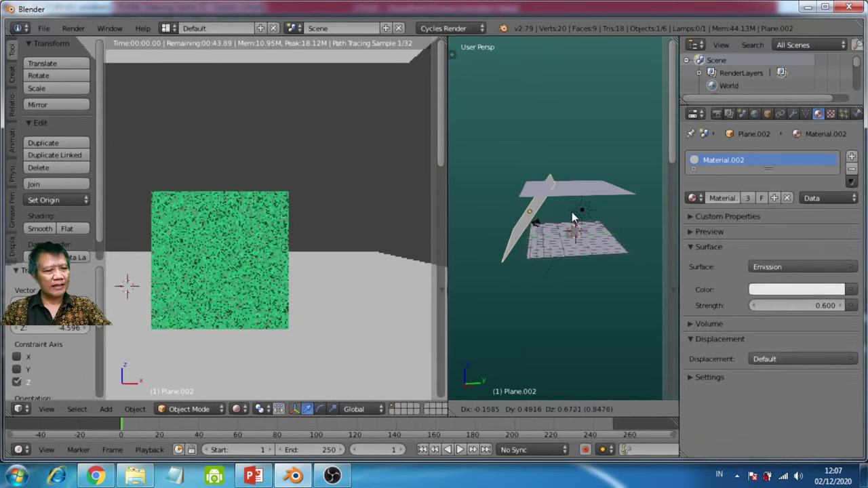
pyautogui.press('y')
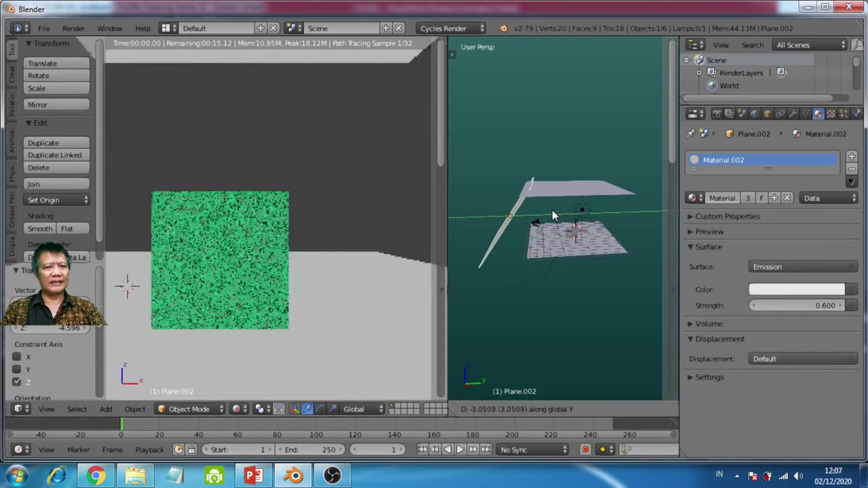
pyautogui.click(553, 215)
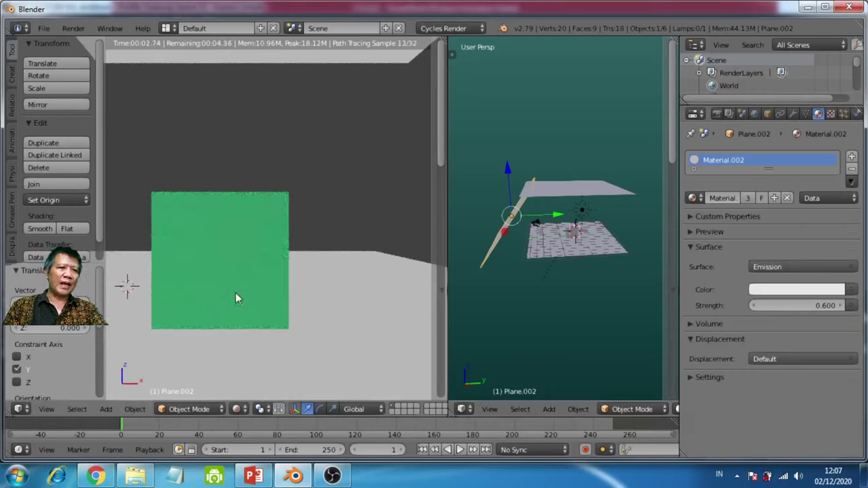
# Move the tilted plane about 4.353 along the global X axis to line it up with the upper plane
pyautogui.scroll(-8, 289, 310)
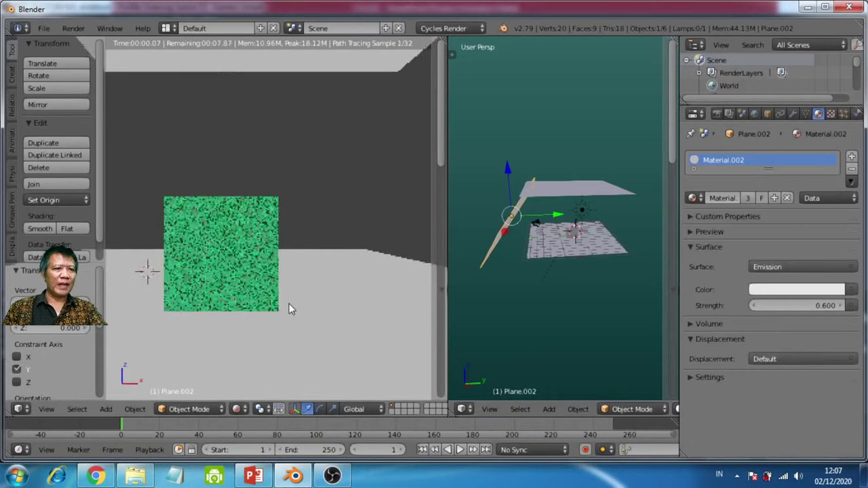
pyautogui.scroll(4, 288, 308)
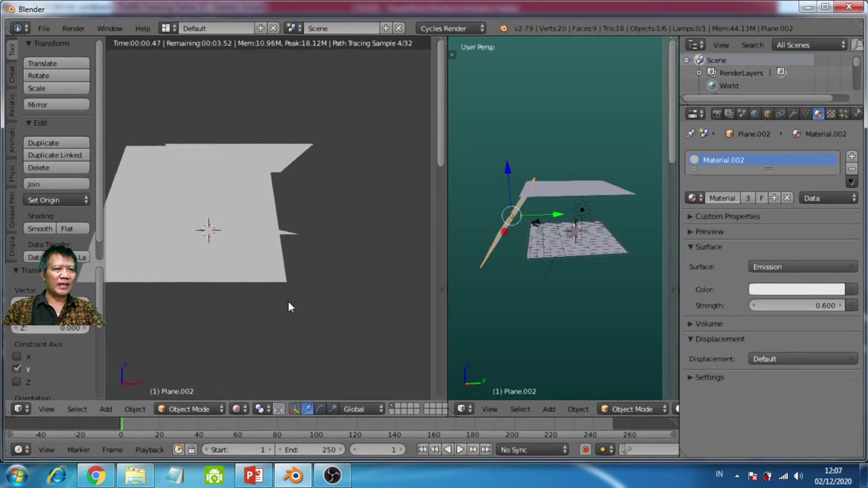
pyautogui.scroll(-2, 288, 307)
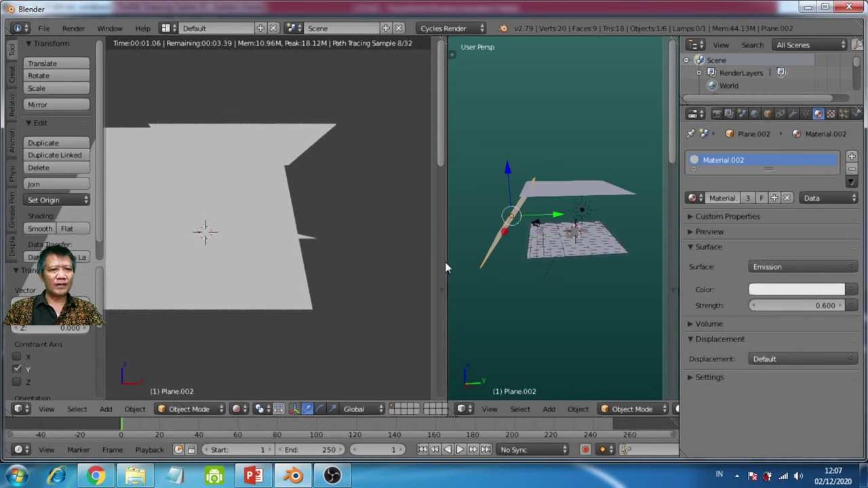
pyautogui.press('KP_1')
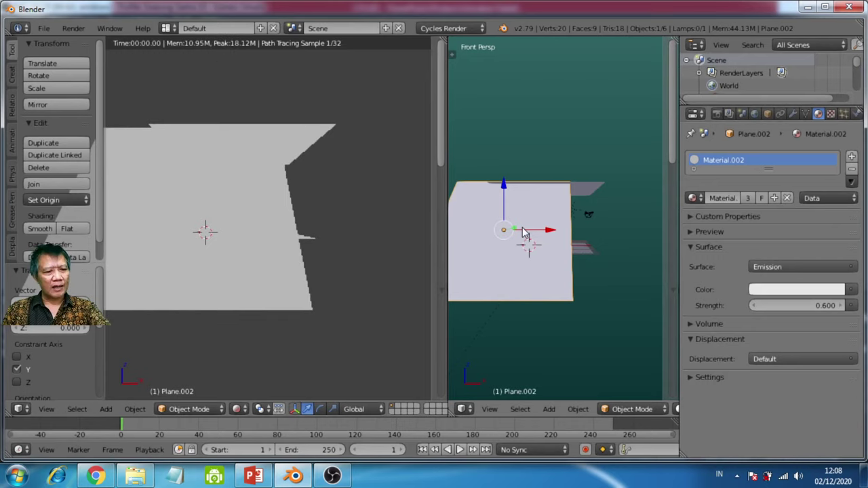
pyautogui.press('g')
pyautogui.press('x')
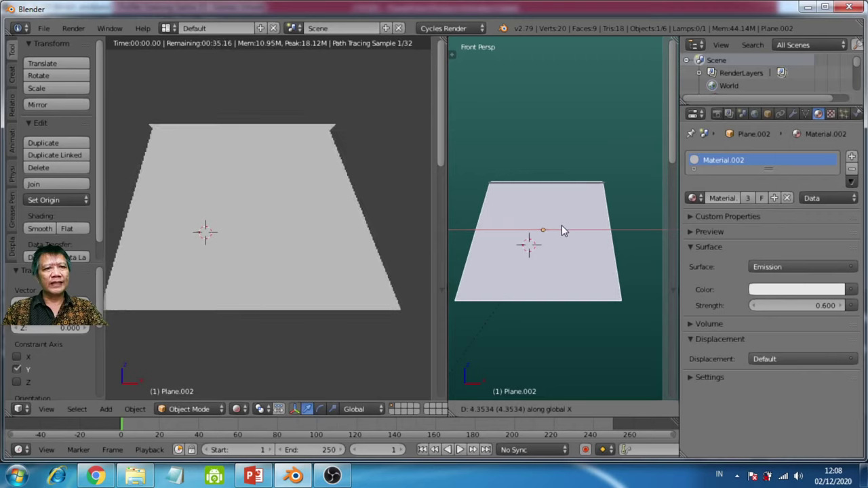
pyautogui.click(561, 228)
# Examine the plane arrangement from the side and how the cube is lit in the rendered view
pyautogui.moveTo(613, 282); pyautogui.dragTo(474, 269, button='middle')
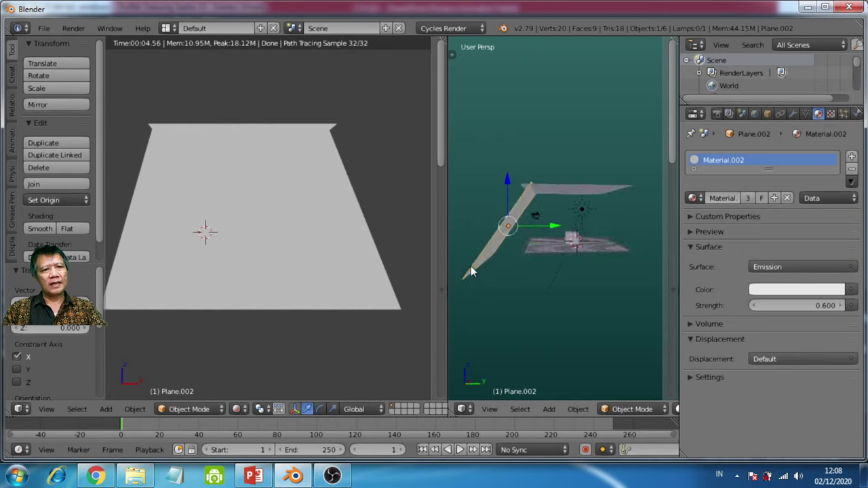
pyautogui.rightClick(305, 244)
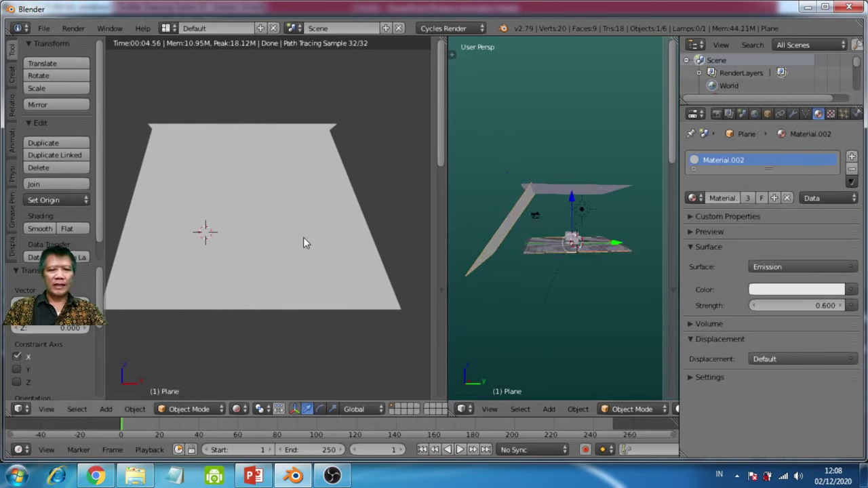
pyautogui.press('KP_1')
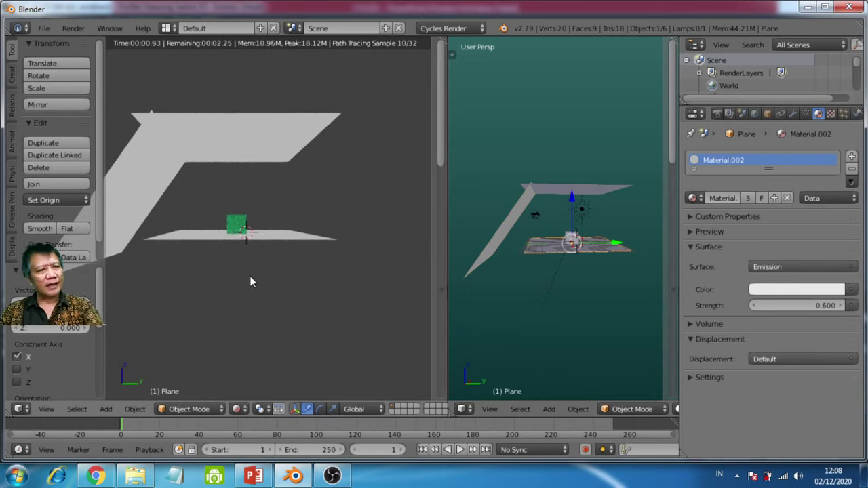
pyautogui.moveTo(251, 281); pyautogui.dragTo(280, 263, button='middle')
pyautogui.scroll(5, 281, 261)
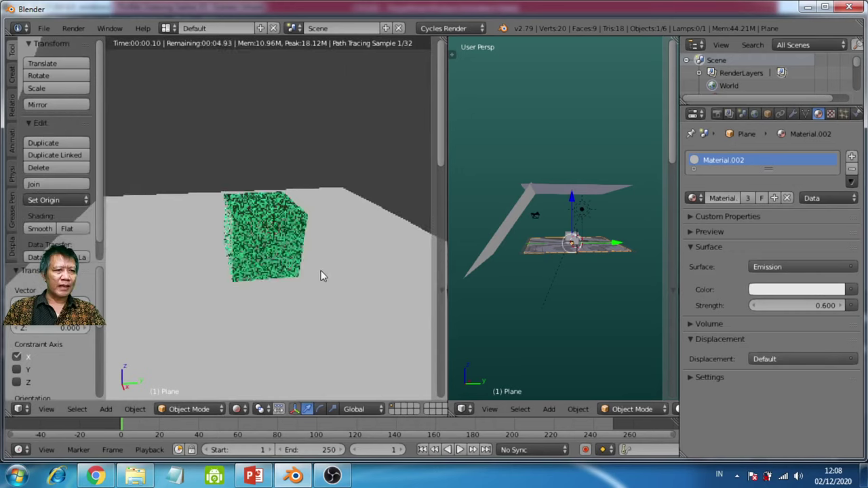
pyautogui.moveTo(324, 262); pyautogui.dragTo(296, 285, button='middle')
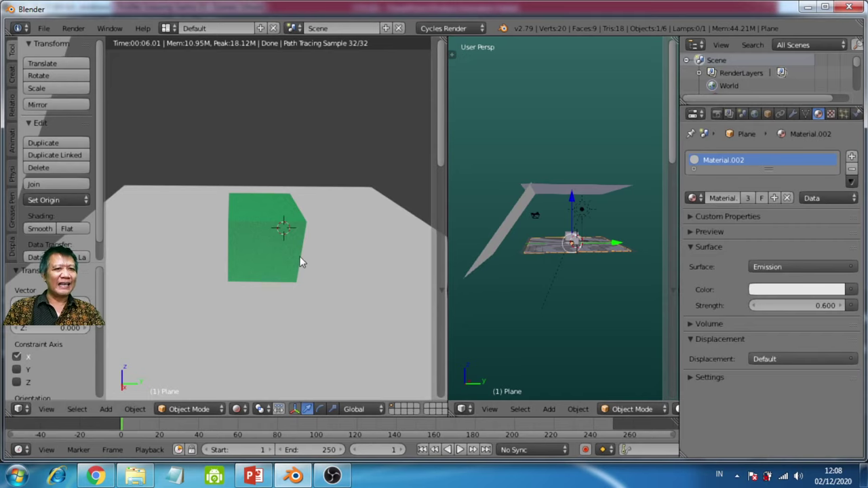
# Give the tilted plane its own single-user copy of the emission material and name it Lampu depan
pyautogui.rightClick(516, 218)
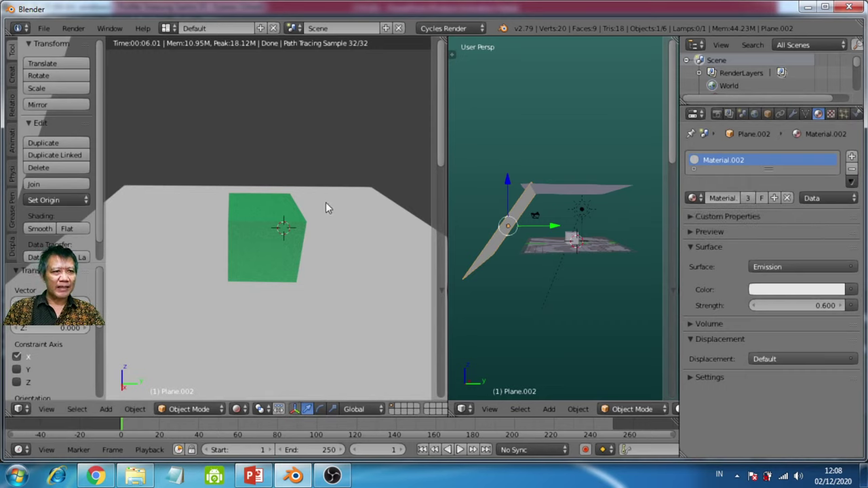
pyautogui.moveTo(326, 202); pyautogui.dragTo(291, 90, button='middle')
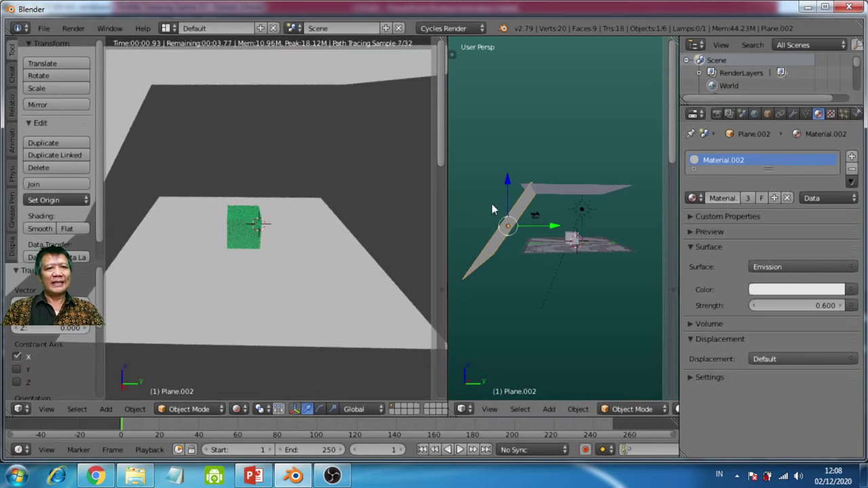
pyautogui.click(747, 201)
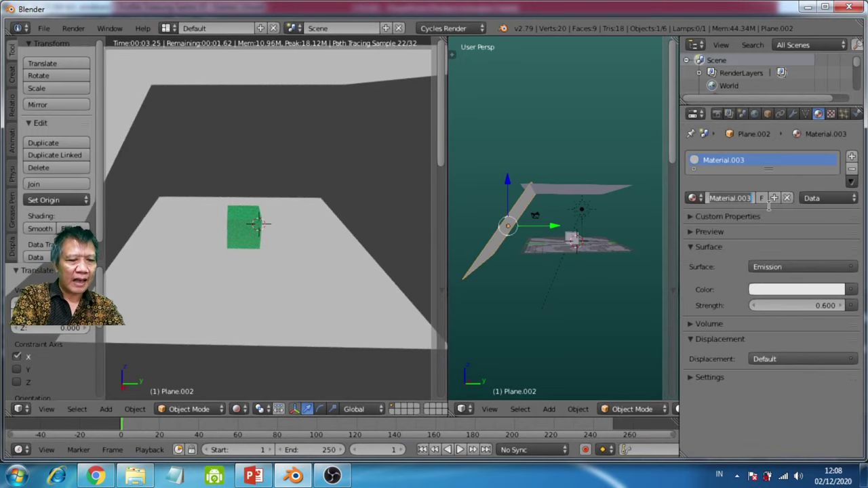
pyautogui.write('LAMPU DEPAN')
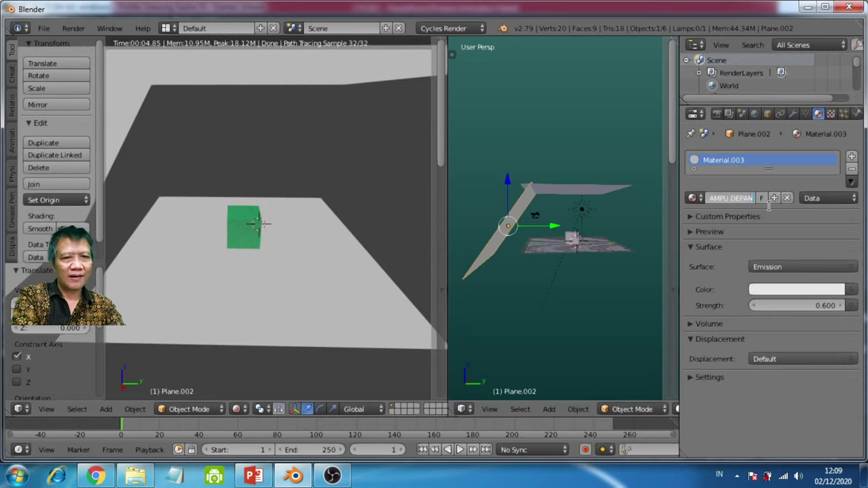
pyautogui.press('BackSpace')
pyautogui.press('BackSpace')
pyautogui.press('BackSpace')
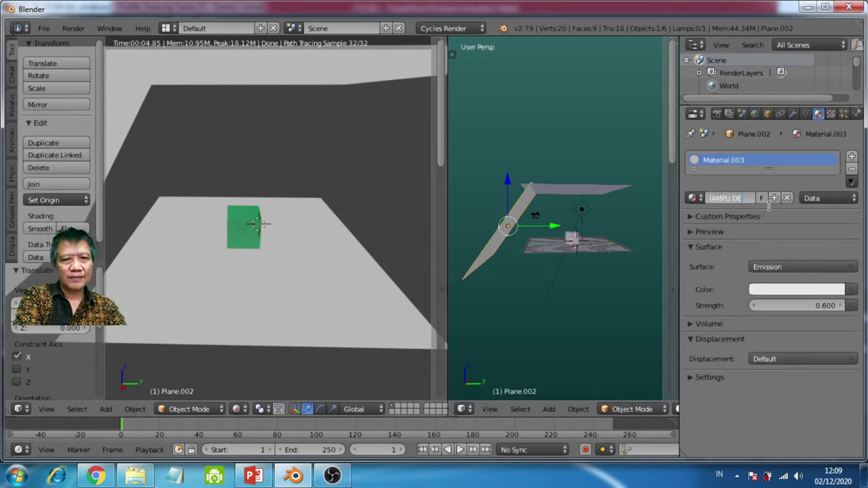
pyautogui.press('BackSpace')
pyautogui.press('BackSpace')
pyautogui.press('BackSpace')
pyautogui.press('BackSpace')
pyautogui.press('BackSpace')
pyautogui.press('BackSpace')
pyautogui.press('BackSpace')
pyautogui.press('BackSpace')
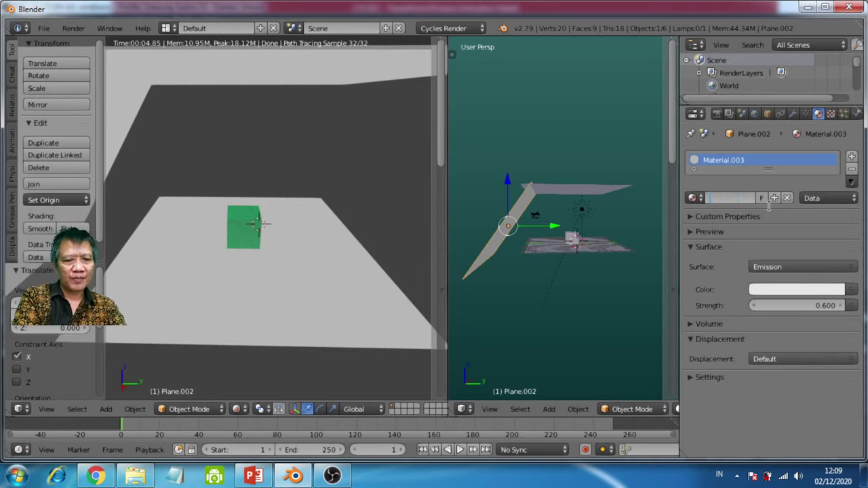
pyautogui.write('Lampu depan')
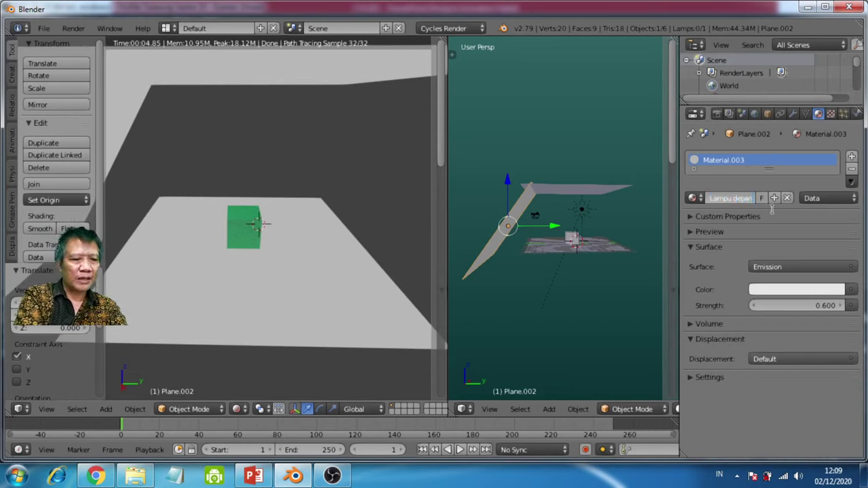
pyautogui.press('Return')
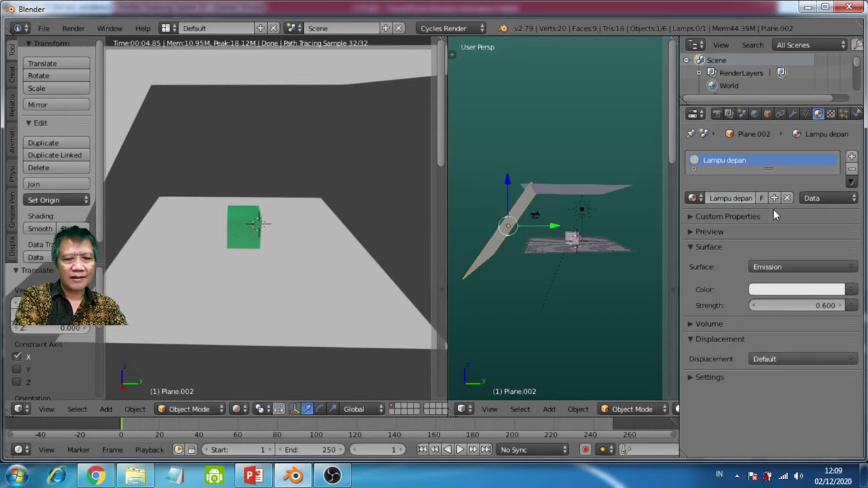
# Give the upper plane its own single-user copy of the emission material and name it Lampu atas
pyautogui.rightClick(338, 88)
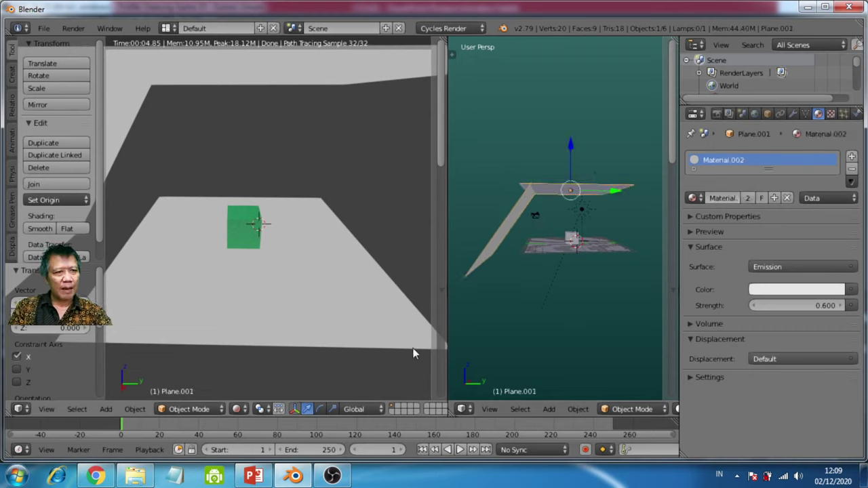
pyautogui.click(749, 197)
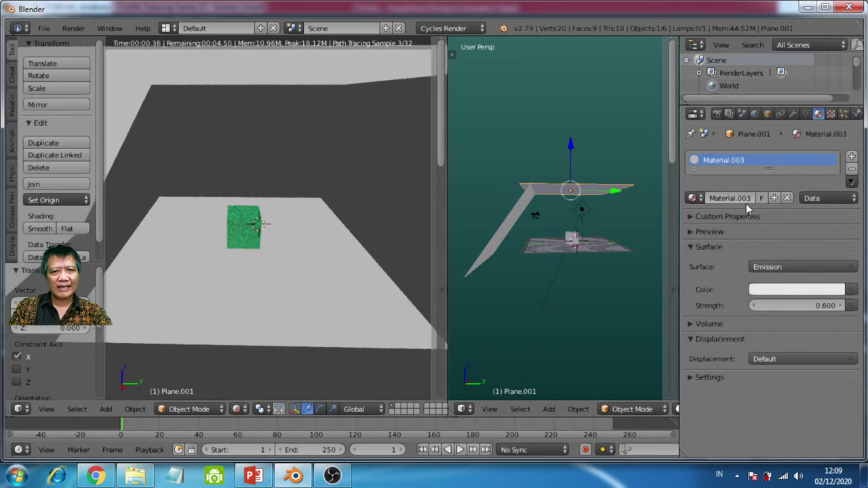
pyautogui.write('L')
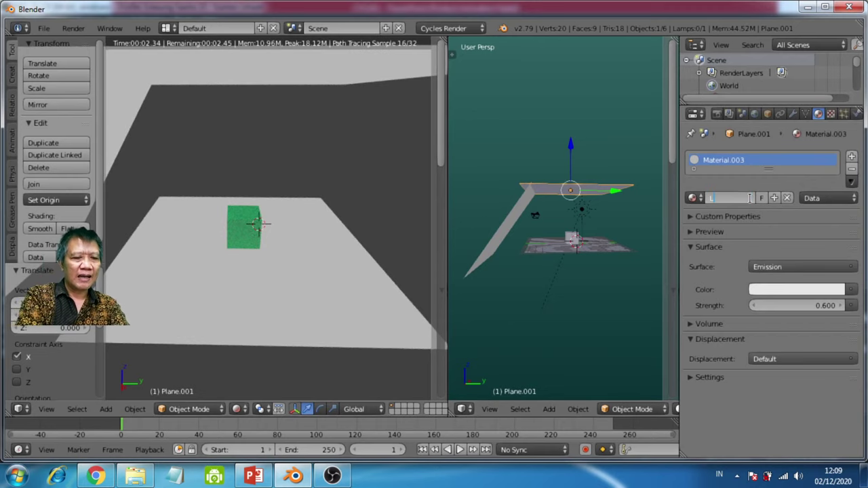
pyautogui.write('ampu atas')
pyautogui.press('Return')
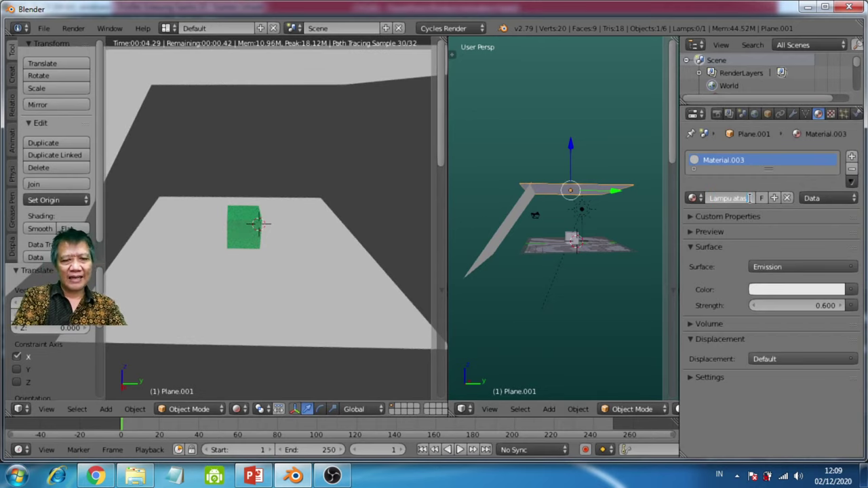
# Rename the floor plane's material as Lantai
pyautogui.rightClick(604, 249)
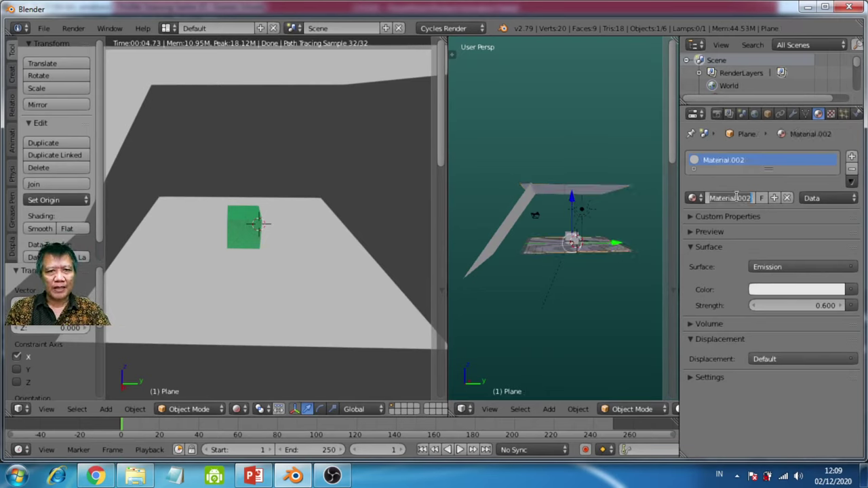
pyautogui.write('Lant')
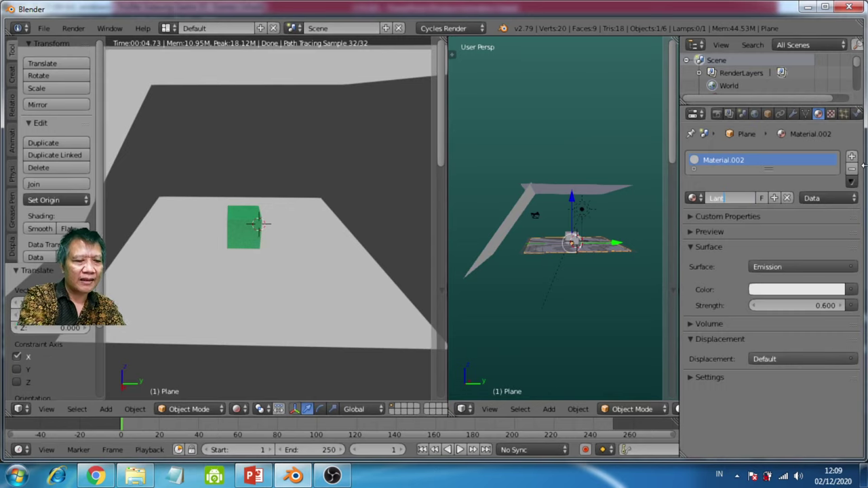
pyautogui.write('ai')
pyautogui.press('Return')
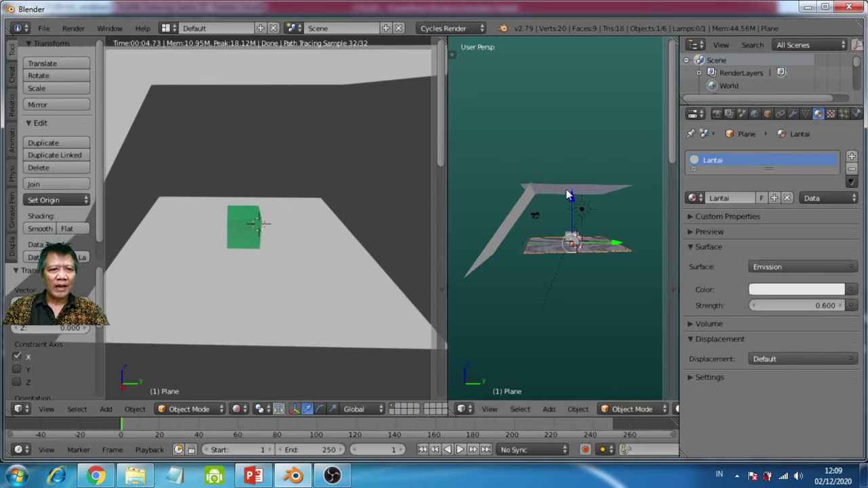
# Set the emission strength of the upper plane's Lampu atas material to 0.400 and check the cube's shading from several angles
pyautogui.rightClick(569, 193)
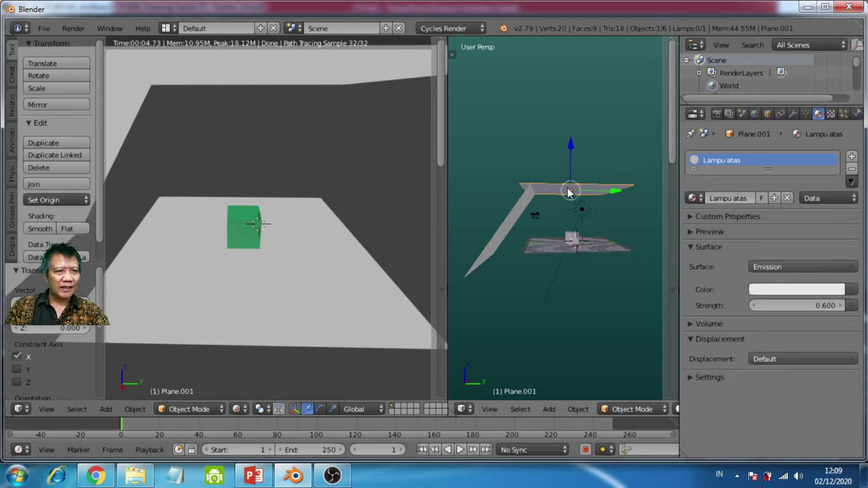
pyautogui.rightClick(502, 226)
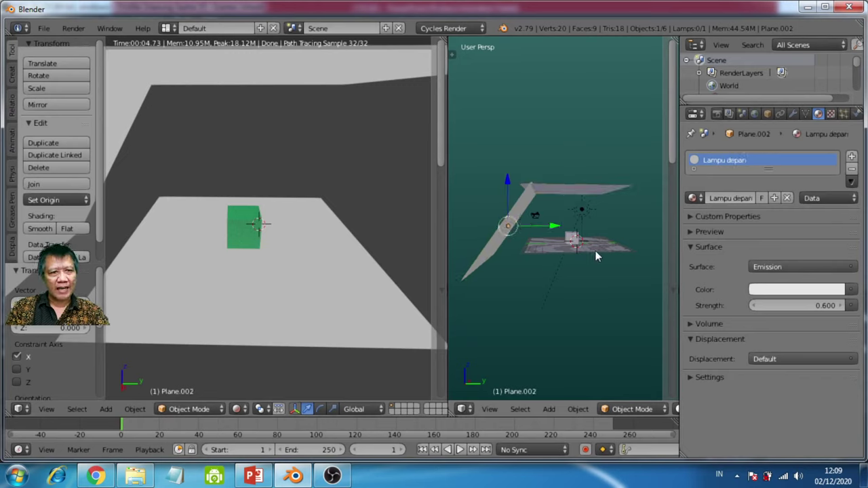
pyautogui.rightClick(574, 190)
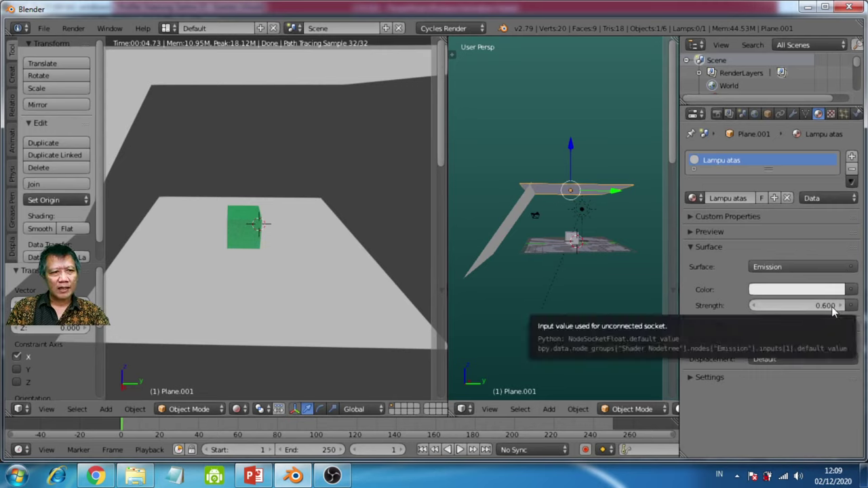
pyautogui.moveTo(833, 308); pyautogui.dragTo(809, 308)
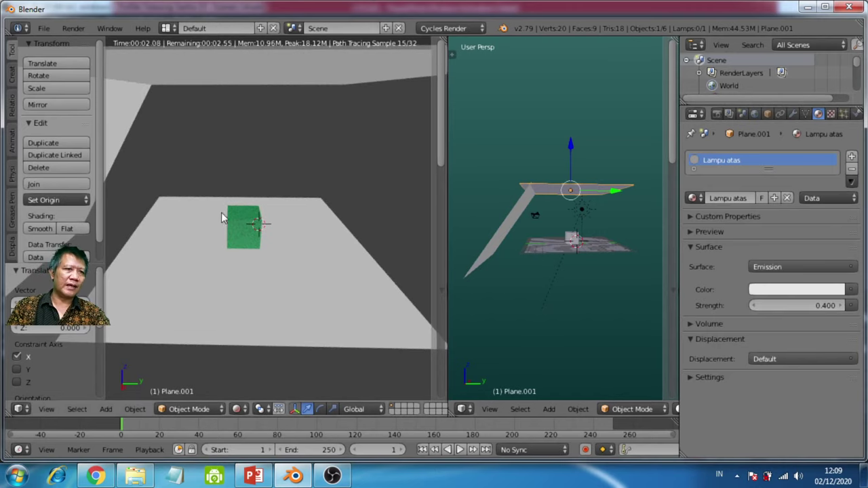
pyautogui.moveTo(228, 234); pyautogui.dragTo(250, 240, button='middle')
pyautogui.scroll(2, 276, 257)
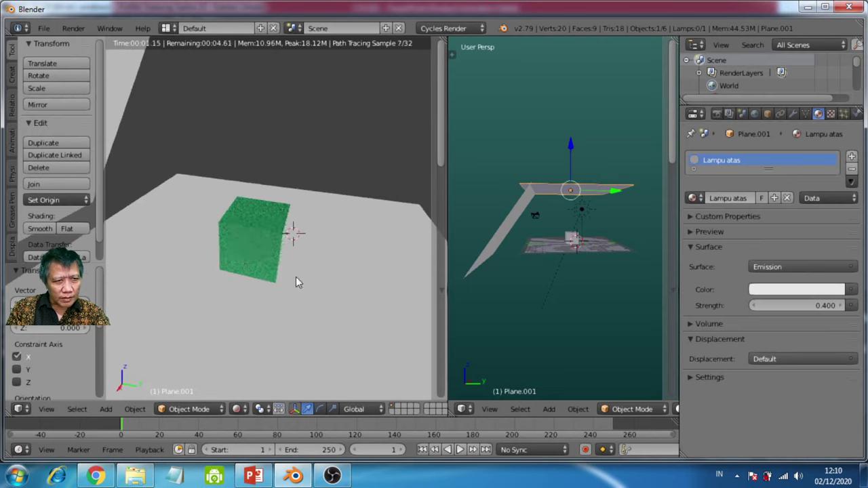
pyautogui.moveTo(295, 277); pyautogui.dragTo(278, 278, button='middle')
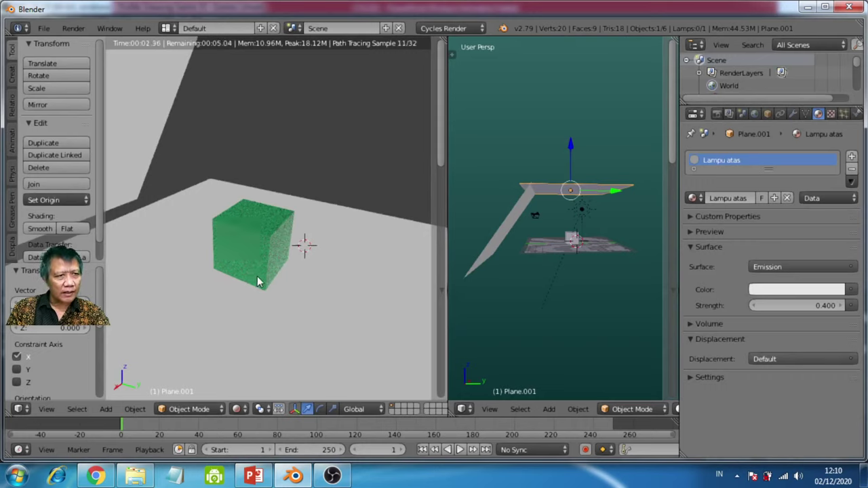
pyautogui.moveTo(258, 282); pyautogui.dragTo(291, 293, button='middle')
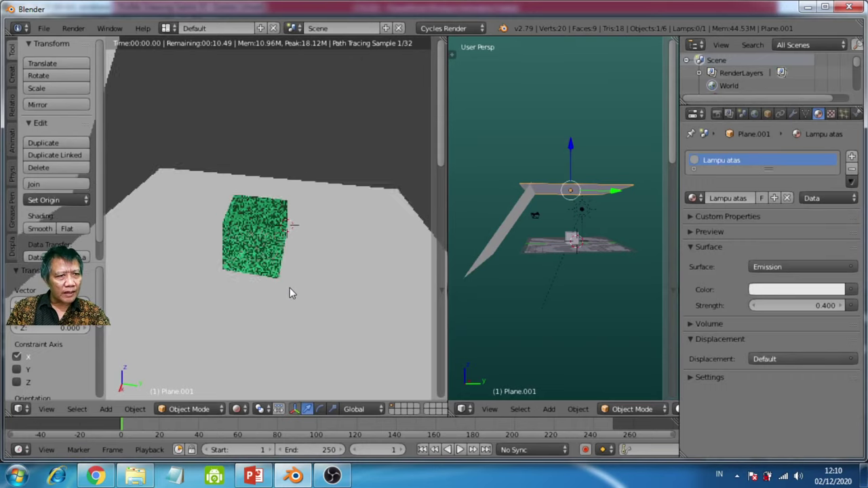
# Change the surface shader of the floor plane's Lantai material to Principled BSDF
pyautogui.rightClick(334, 328)
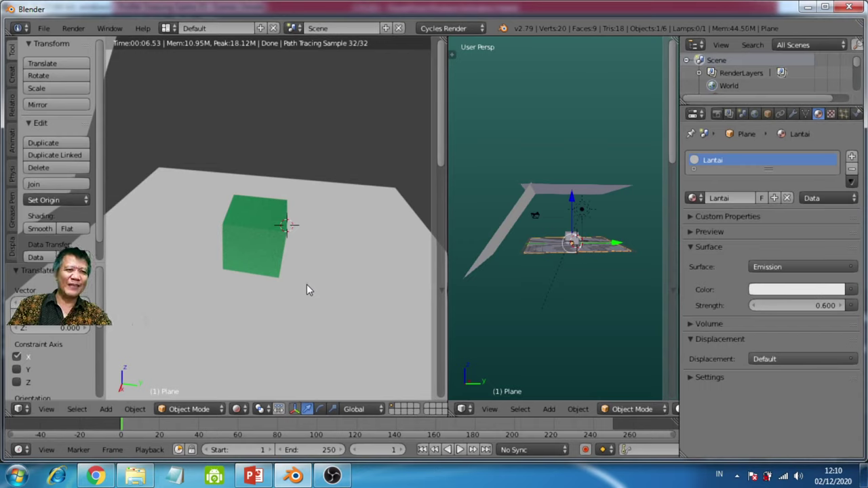
pyautogui.click(836, 265)
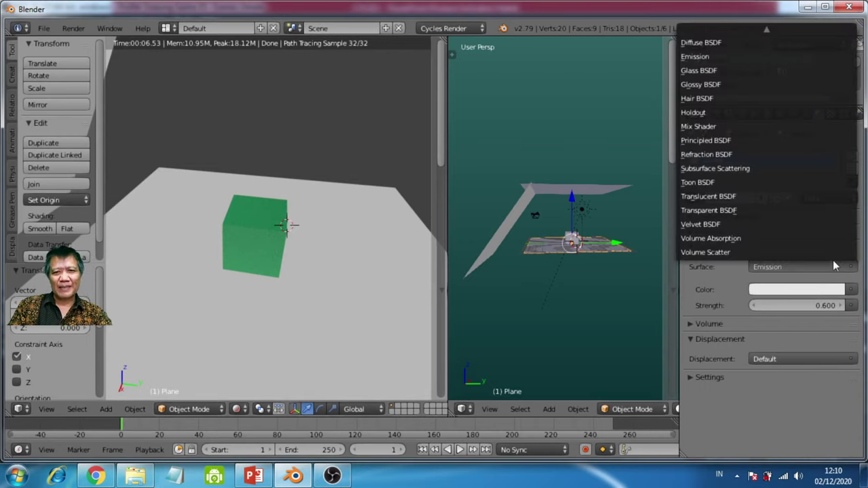
pyautogui.scroll(2, 705, 48)
pyautogui.scroll(-2, 740, 254)
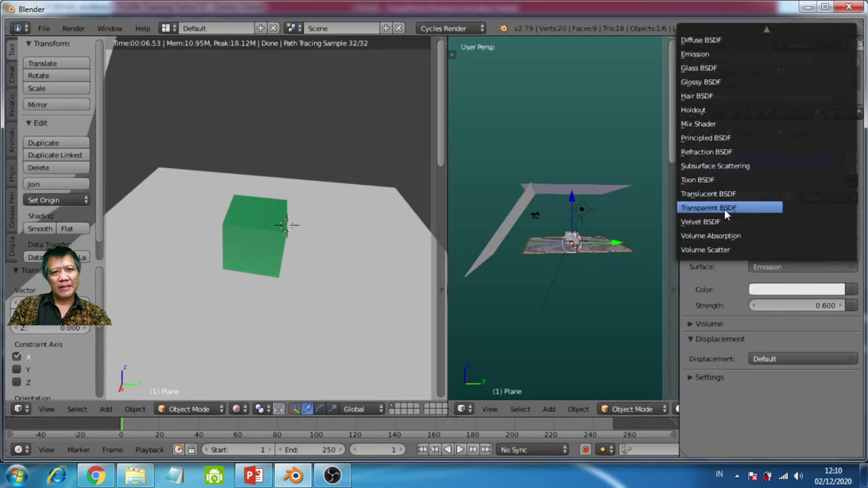
pyautogui.click(724, 137)
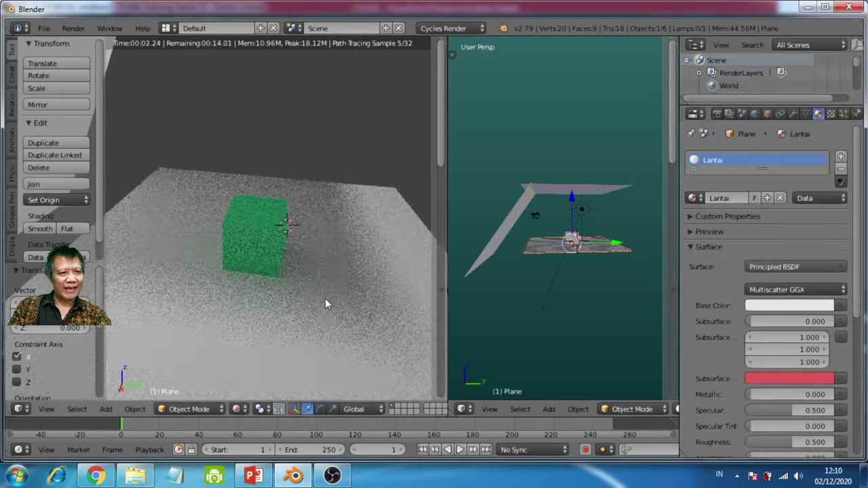
pyautogui.moveTo(325, 299); pyautogui.dragTo(318, 285, button='middle')
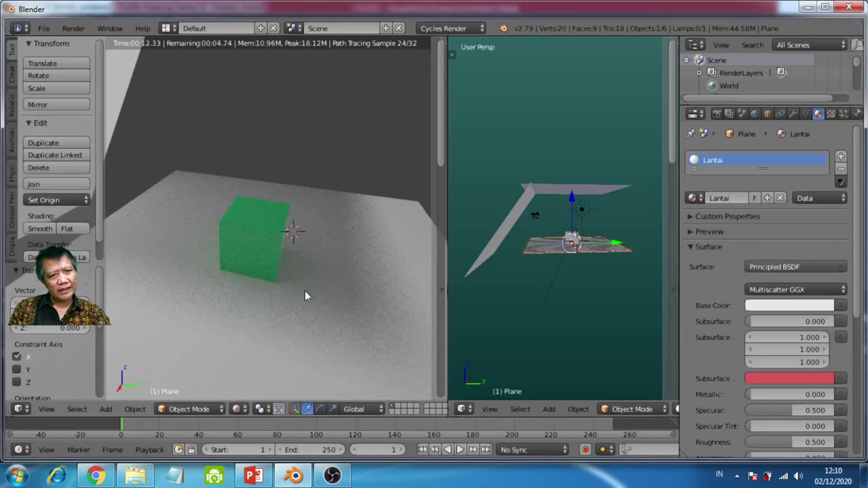
# Raise the sun lamp about 7.49 units along the global Z axis, above the upper plane
pyautogui.rightClick(582, 210)
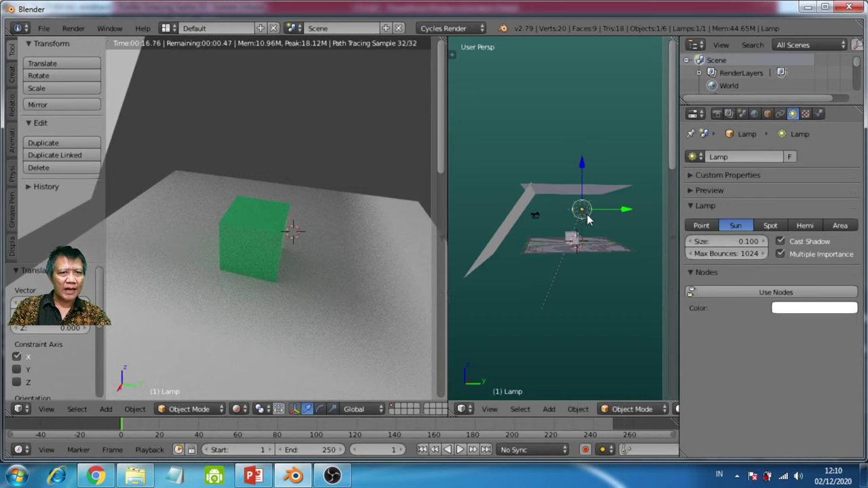
pyautogui.moveTo(582, 210); pyautogui.dragTo(585, 259, button='middle')
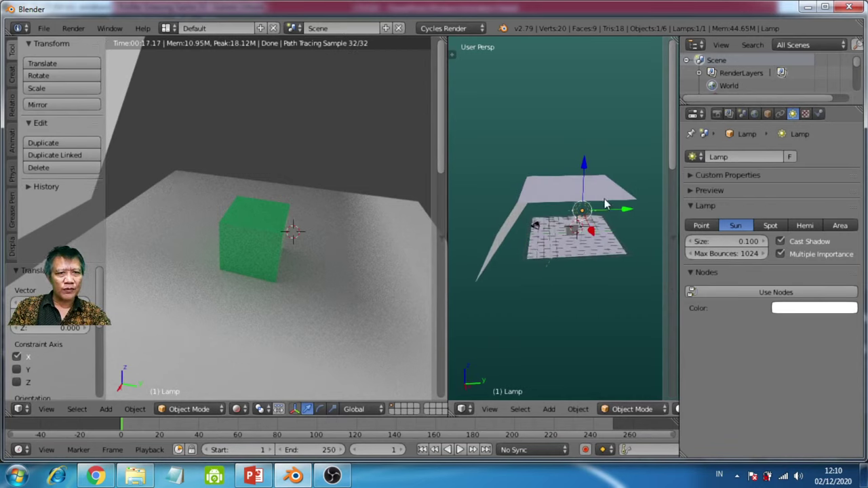
pyautogui.press('g')
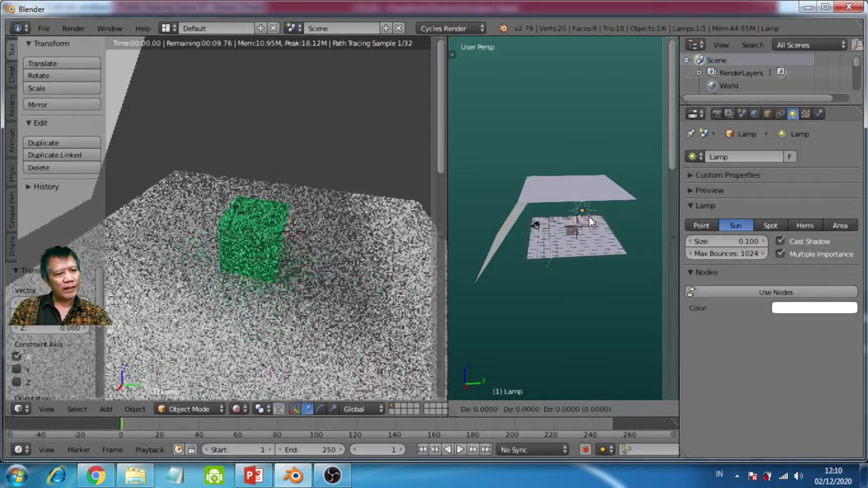
pyautogui.press('z')
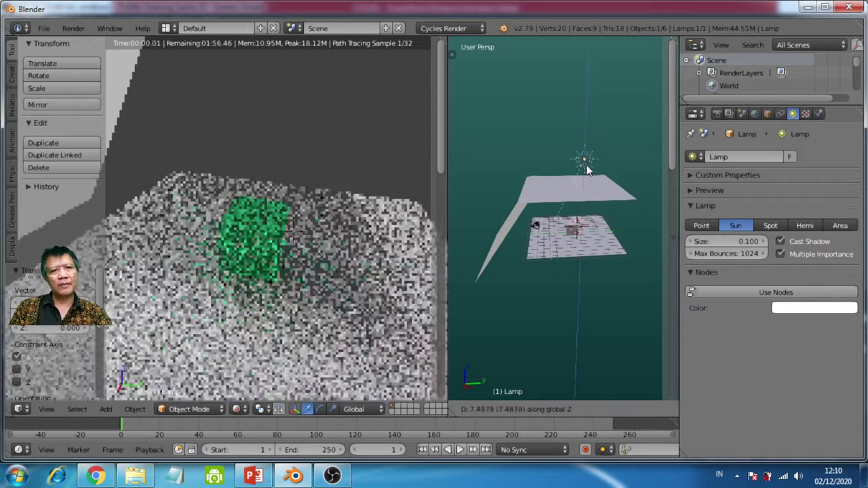
pyautogui.click(588, 169)
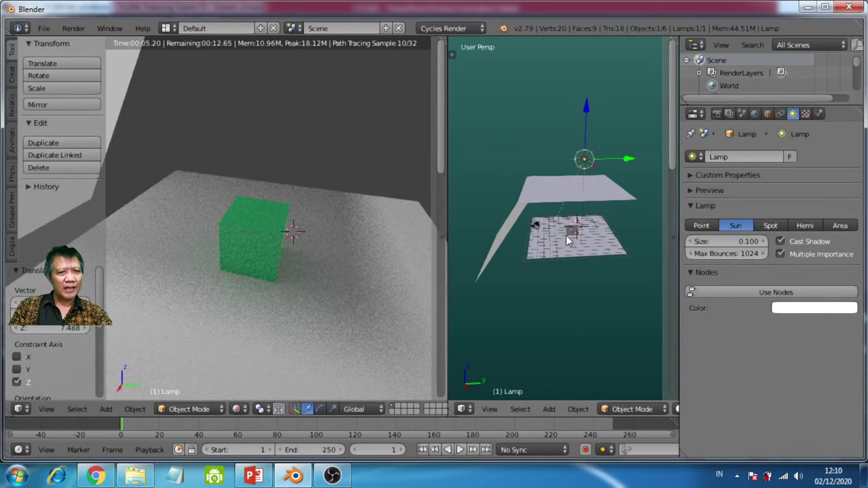
# Move the sun lamp in the negative Y direction above the tilted plane and rotate it about the global X axis to aim at the cube
pyautogui.scroll(2, 567, 236)
pyautogui.moveTo(568, 239); pyautogui.dragTo(484, 277, button='middle')
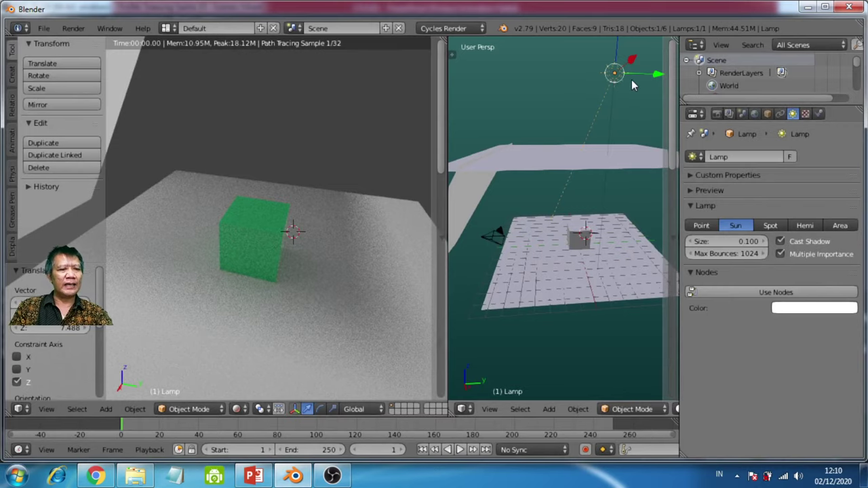
pyautogui.moveTo(632, 80); pyautogui.dragTo(501, 107)
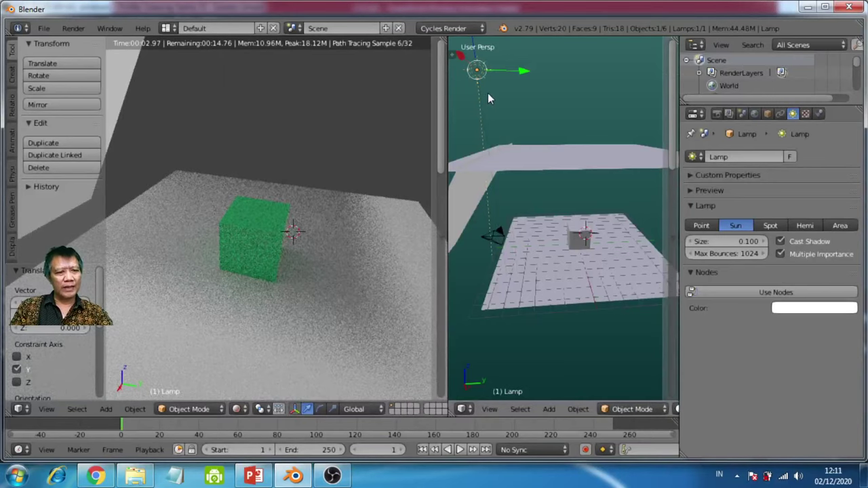
pyautogui.press('r')
pyautogui.press('x')
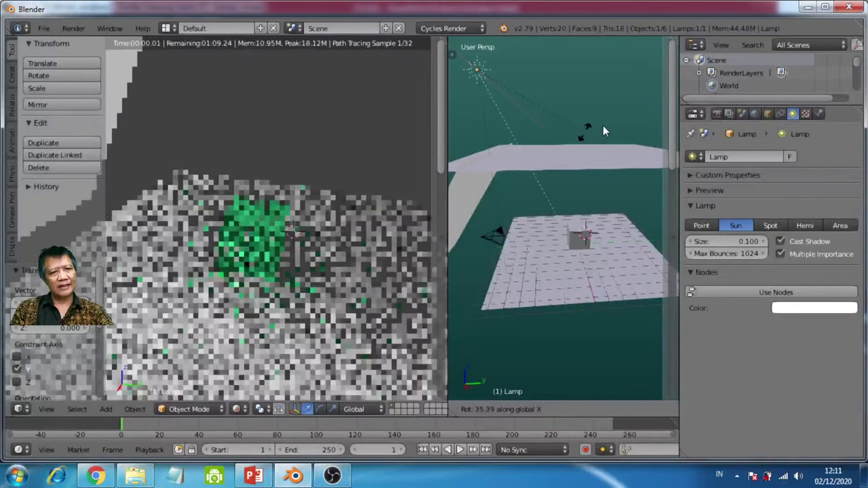
pyautogui.click(604, 125)
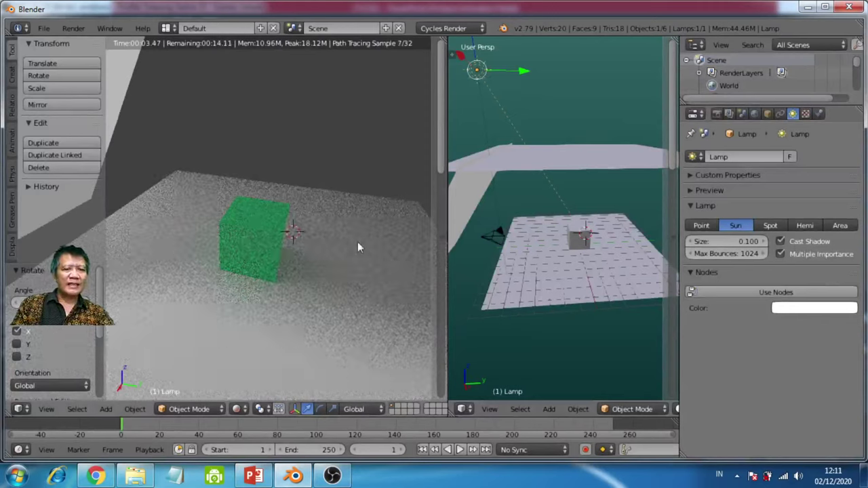
# Disable Camera and Shadow ray visibility in the upper plane's Cycles settings
pyautogui.rightClick(580, 156)
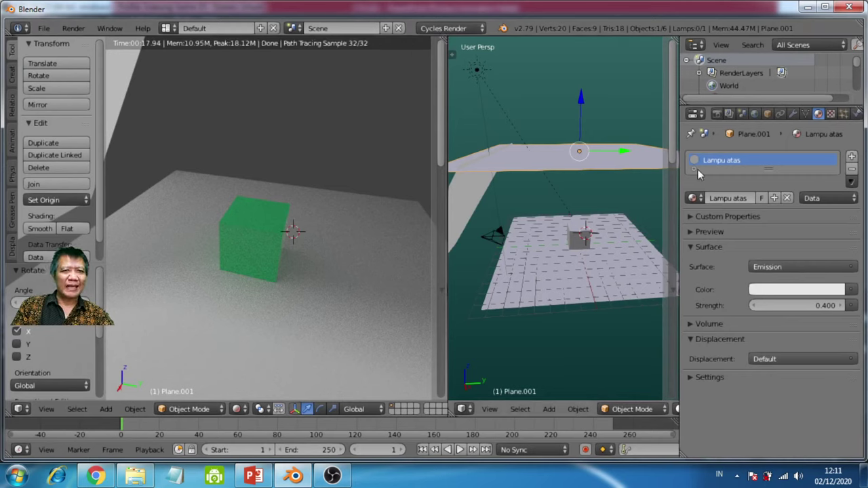
pyautogui.click(769, 114)
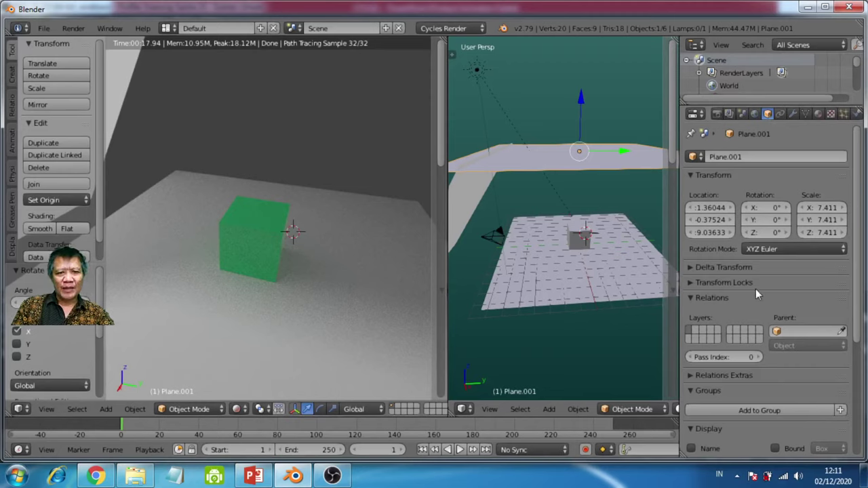
pyautogui.scroll(-5, 835, 275)
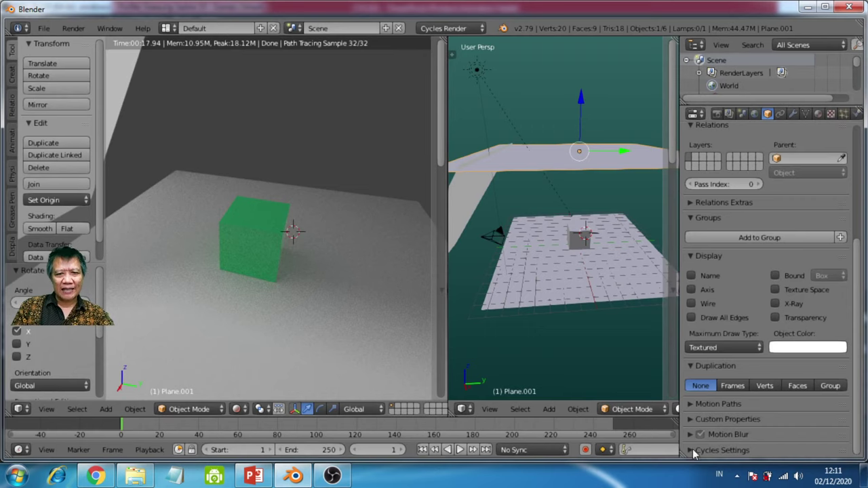
pyautogui.click(755, 450)
pyautogui.scroll(-4, 807, 393)
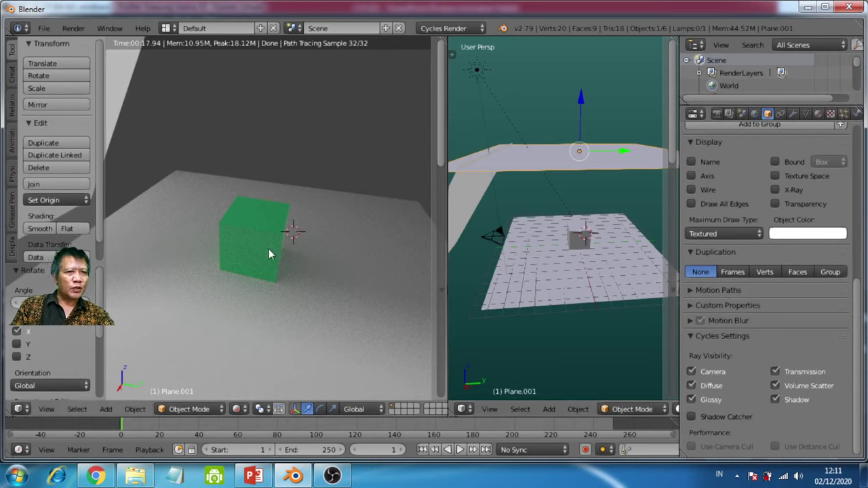
pyautogui.moveTo(268, 249); pyautogui.dragTo(265, 238, button='middle')
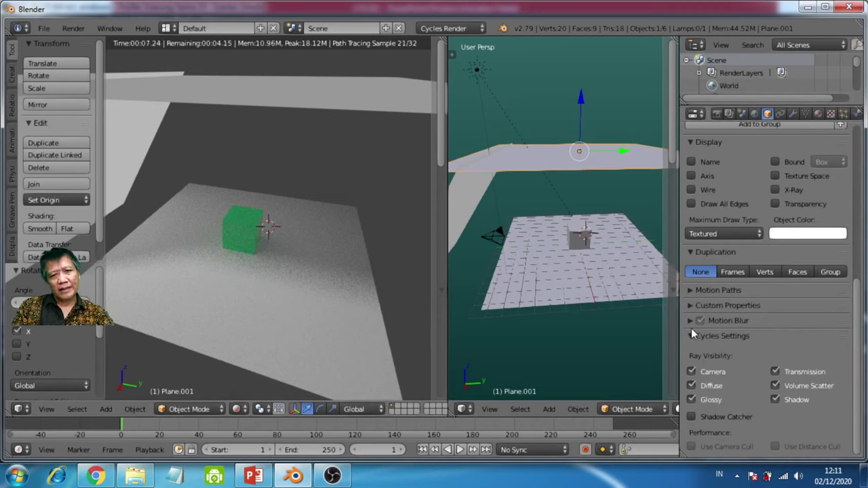
pyautogui.click(691, 371)
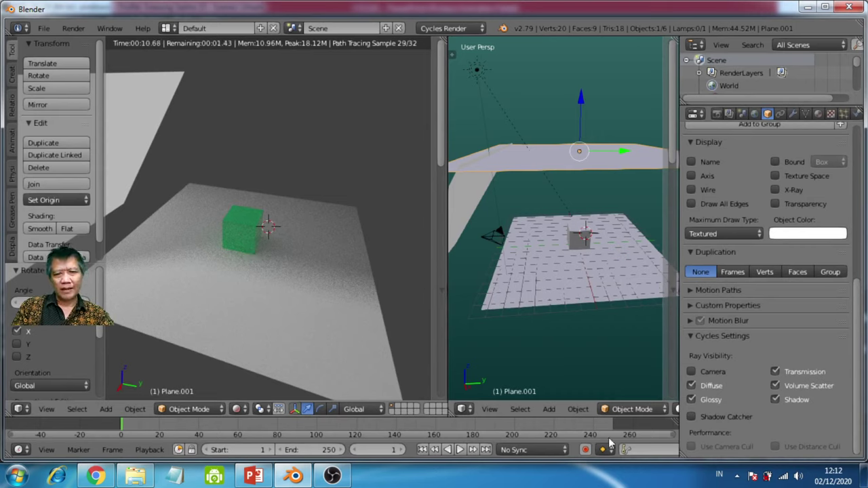
pyautogui.click(775, 400)
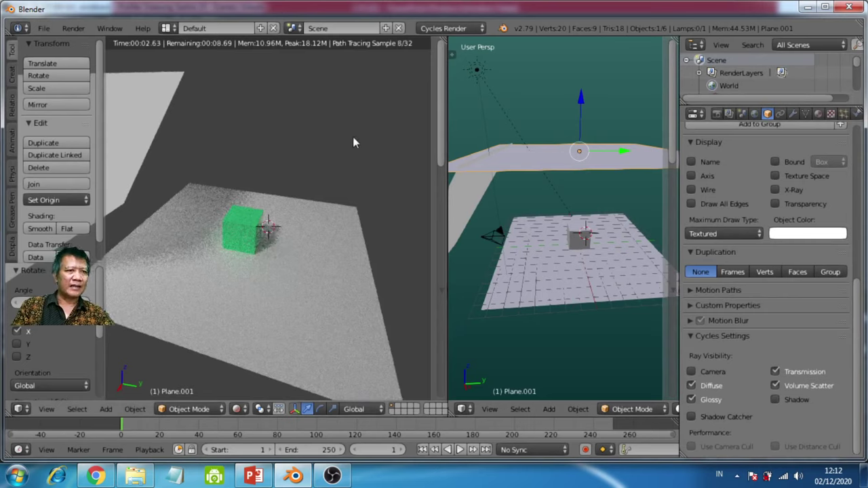
# Disable Camera and Shadow ray visibility for the tilted plane and check the cube's shadow up close
pyautogui.rightClick(471, 195)
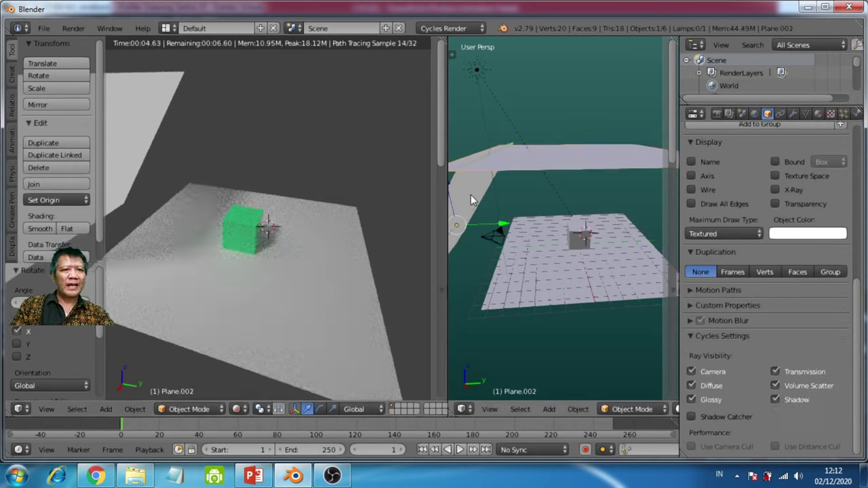
pyautogui.click(698, 373)
pyautogui.click(779, 403)
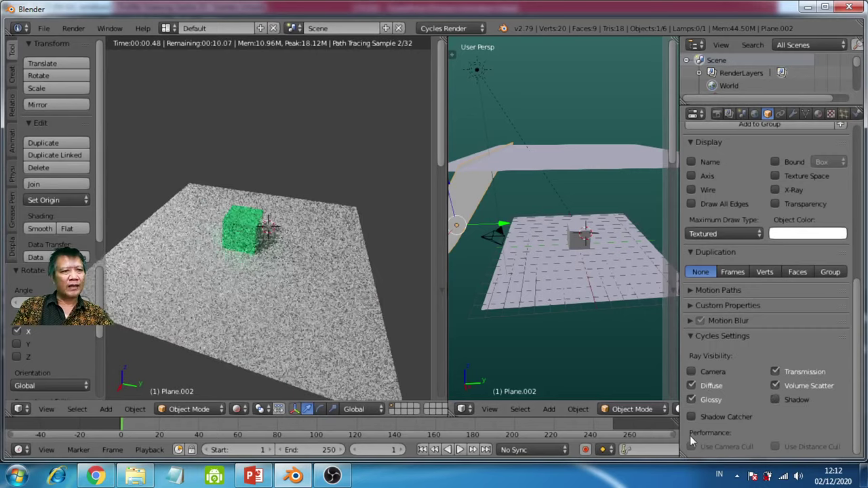
pyautogui.scroll(2, 257, 271)
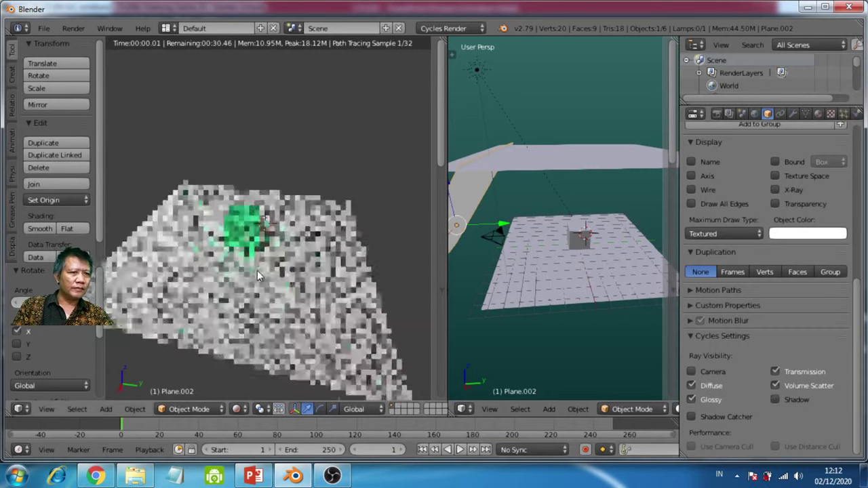
pyautogui.scroll(-2, 257, 270)
pyautogui.scroll(3, 255, 262)
pyautogui.scroll(1, 255, 265)
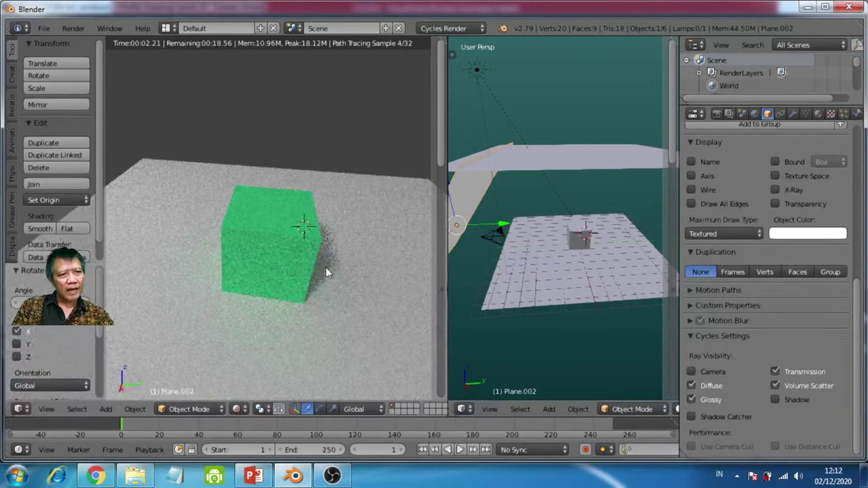
# Move the sun lamp about 2.2 units farther in the negative direction along the global Y axis
pyautogui.rightClick(477, 71)
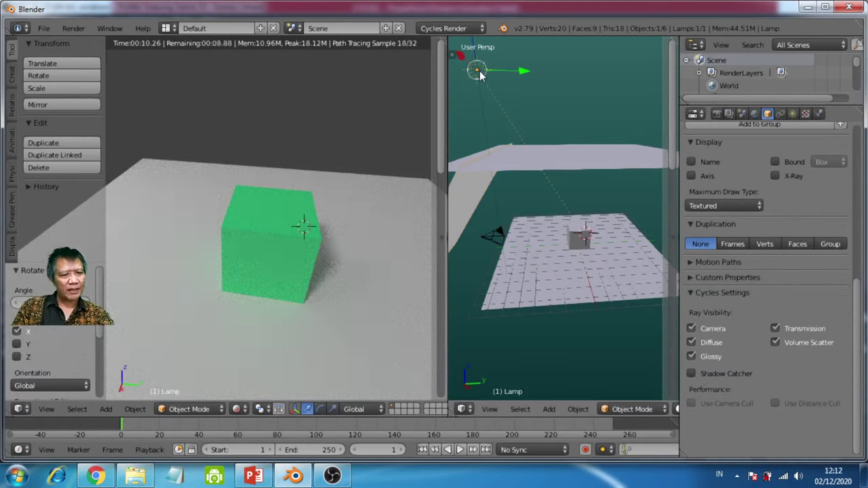
pyautogui.press('g')
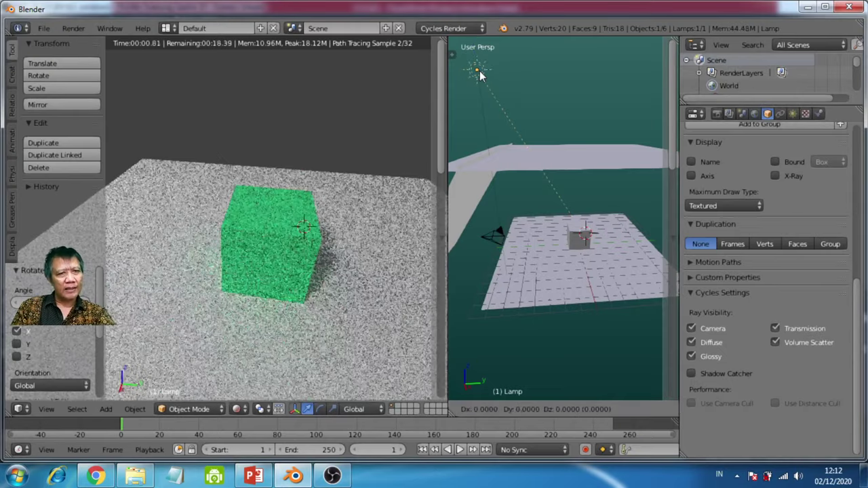
pyautogui.press('y')
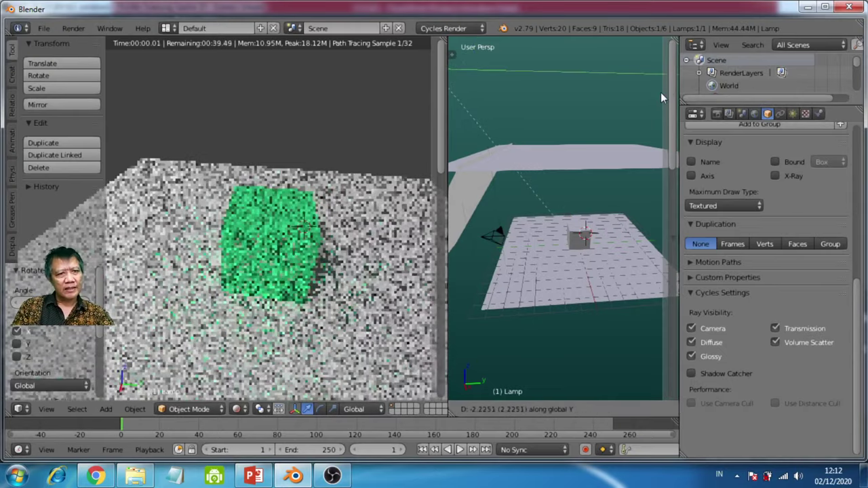
pyautogui.click(660, 93)
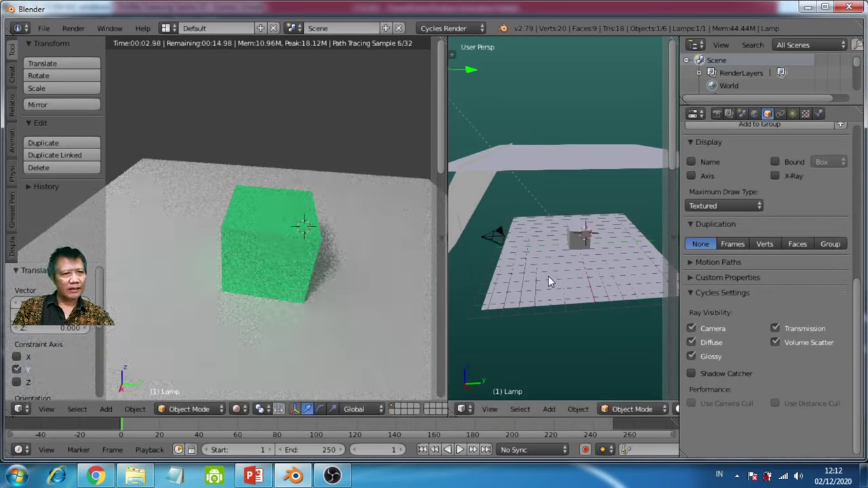
# Shift the upper plane slightly in the negative Y direction, over the tilted plane's upper edge
pyautogui.rightClick(604, 165)
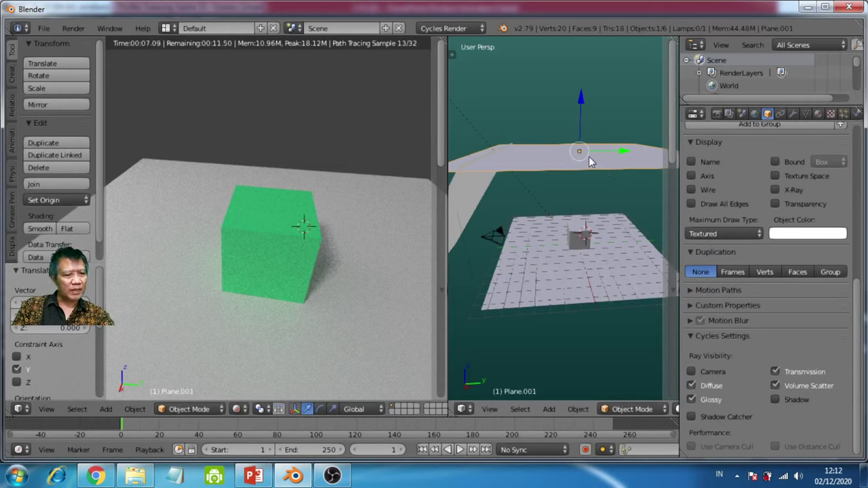
pyautogui.moveTo(590, 154); pyautogui.dragTo(558, 154)
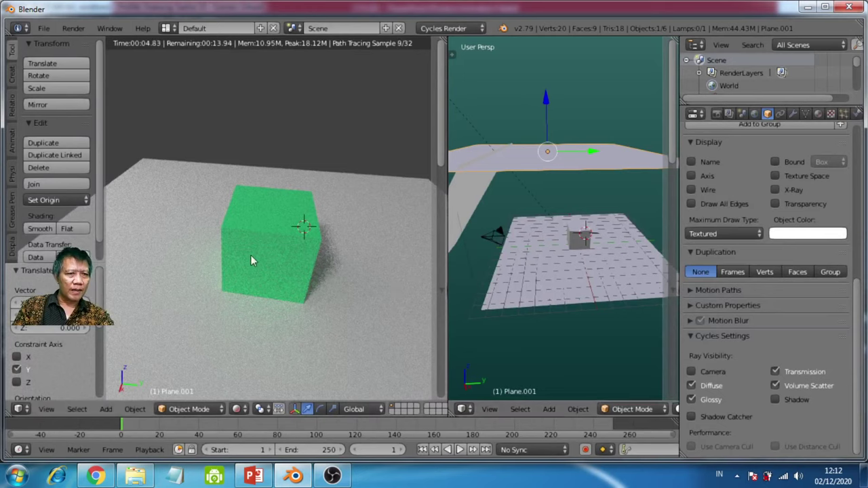
pyautogui.moveTo(523, 238)
pyautogui.mouseDown(button='middle')
pyautogui.moveTo(508, 246)
pyautogui.moveTo(508, 233)
pyautogui.mouseUp(button='middle')
pyautogui.scroll(2, 497, 197)
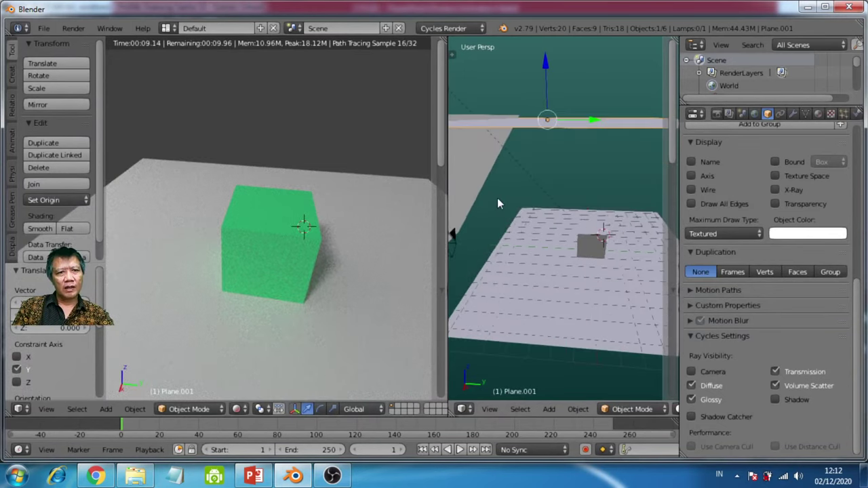
# Lower the tilted plane about 0.79 units along the global Z axis, just below the upper plane
pyautogui.rightClick(461, 166)
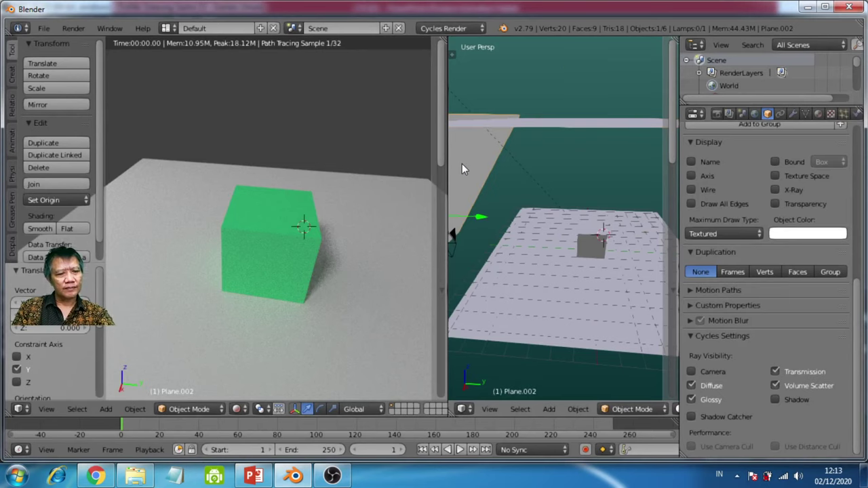
pyautogui.press('g')
pyautogui.press('z')
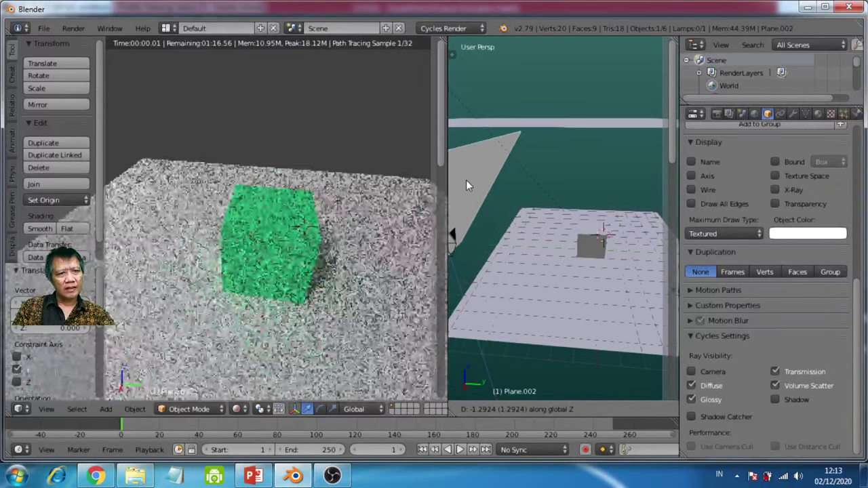
pyautogui.click(470, 174)
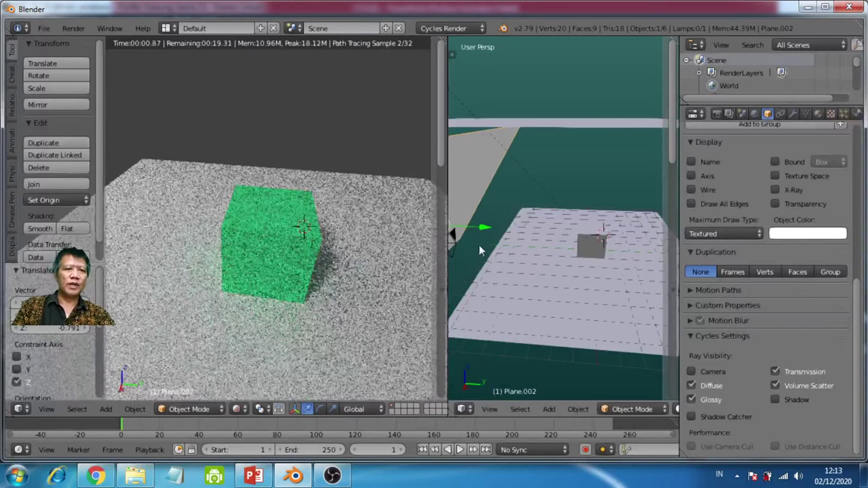
# Lower the sun lamp about 2.3 units along the global Z axis, closer to the upper plane
pyautogui.moveTo(474, 167); pyautogui.dragTo(498, 162, button='middle')
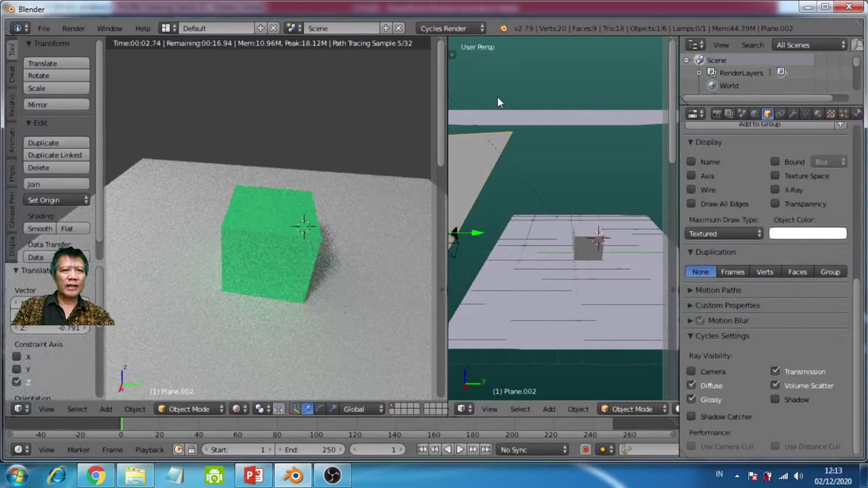
pyautogui.moveTo(498, 101); pyautogui.dragTo(516, 112, button='middle')
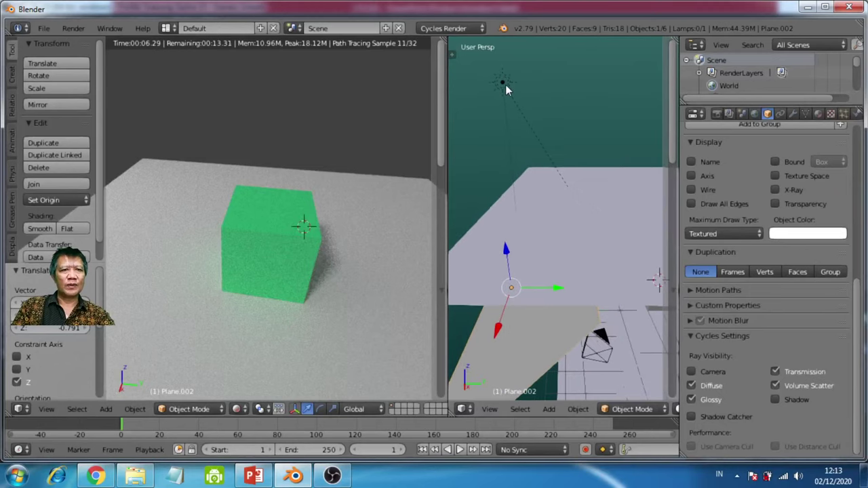
pyautogui.rightClick(503, 84)
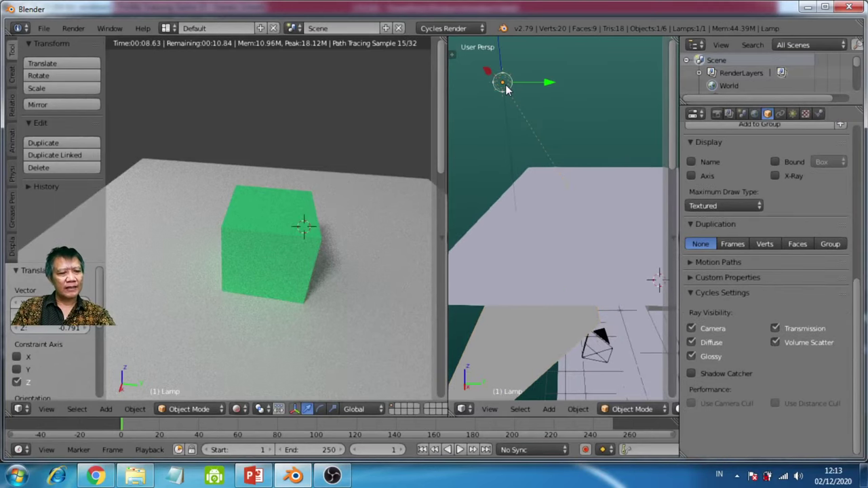
pyautogui.press('g')
pyautogui.press('z')
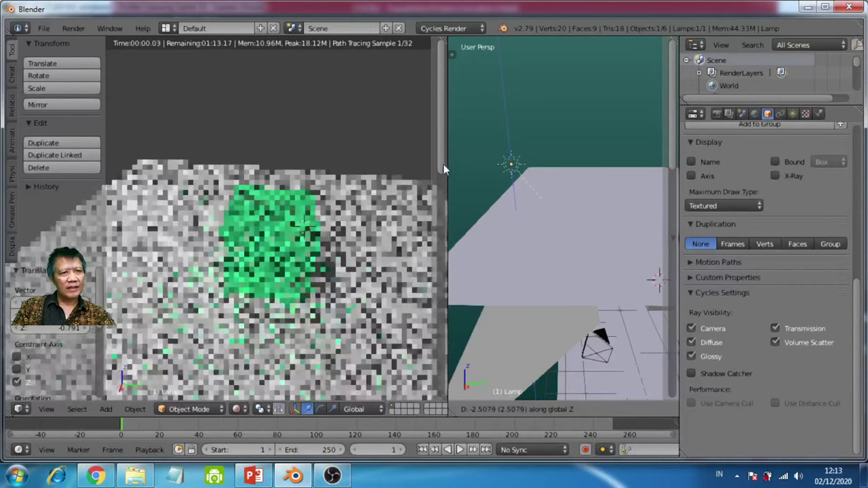
pyautogui.click(670, 168)
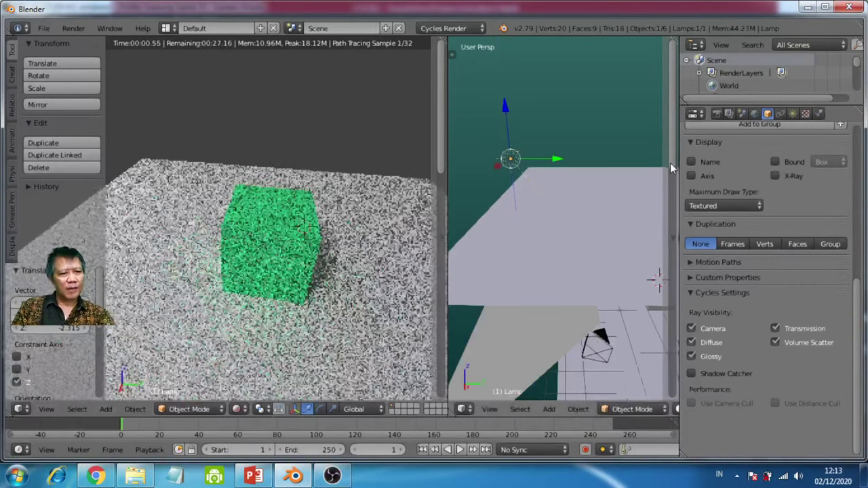
# Move the sun lamp in the positive direction along global X and in the negative direction along global Y
pyautogui.press('g')
pyautogui.press('x')
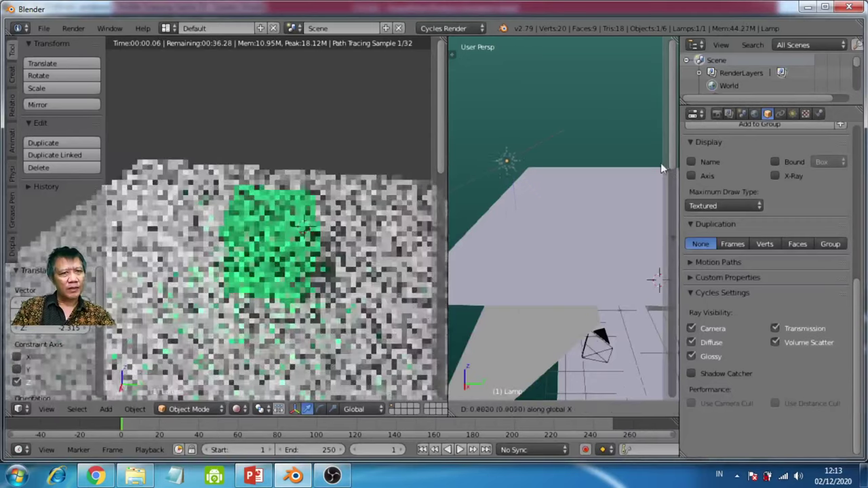
pyautogui.click(618, 160)
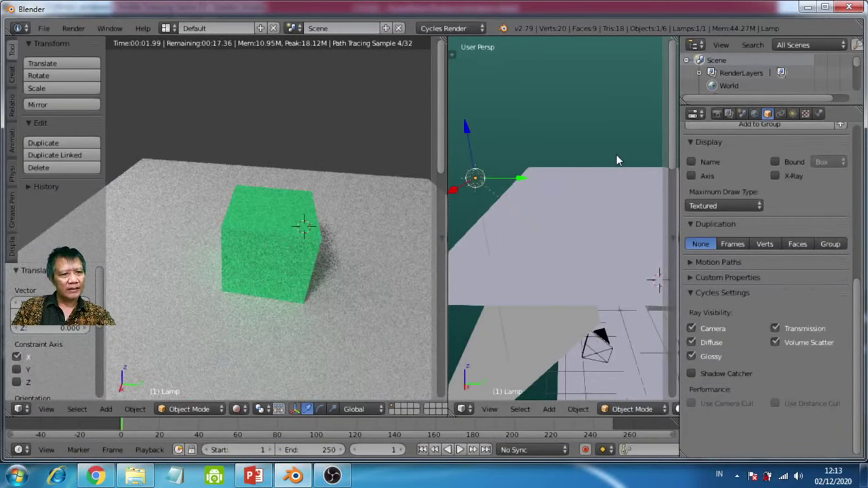
pyautogui.press('g')
pyautogui.press('y')
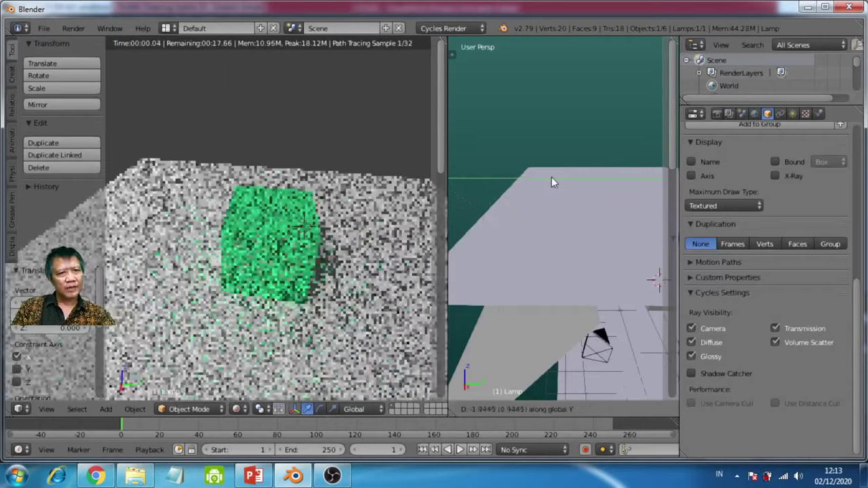
pyautogui.click(550, 178)
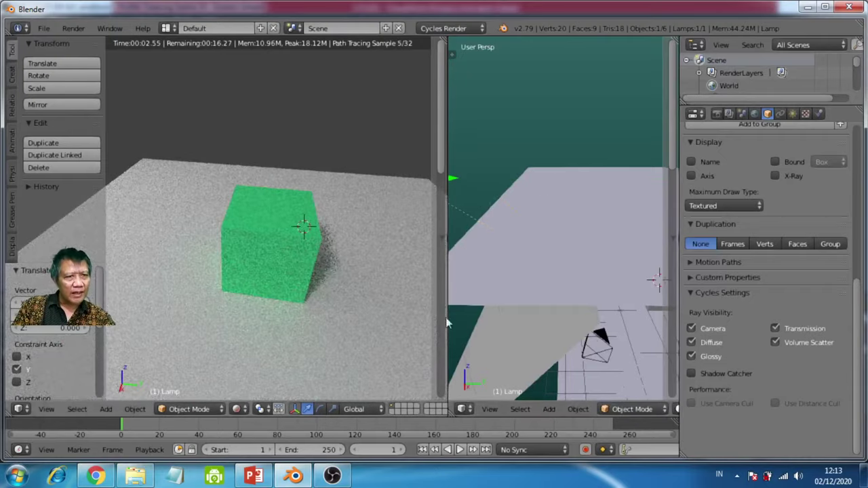
# Move the tilted plane about 4 units in the negative direction along the global Y axis
pyautogui.moveTo(577, 343); pyautogui.dragTo(566, 302, button='middle')
pyautogui.rightClick(535, 241)
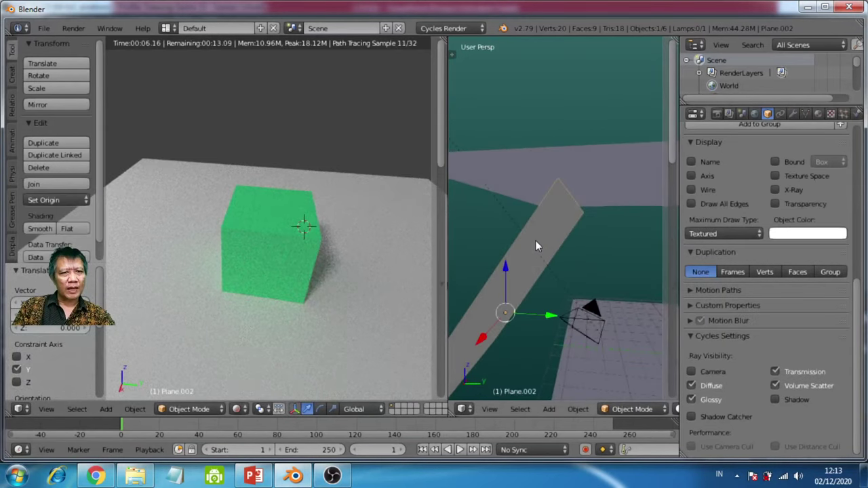
pyautogui.press('g')
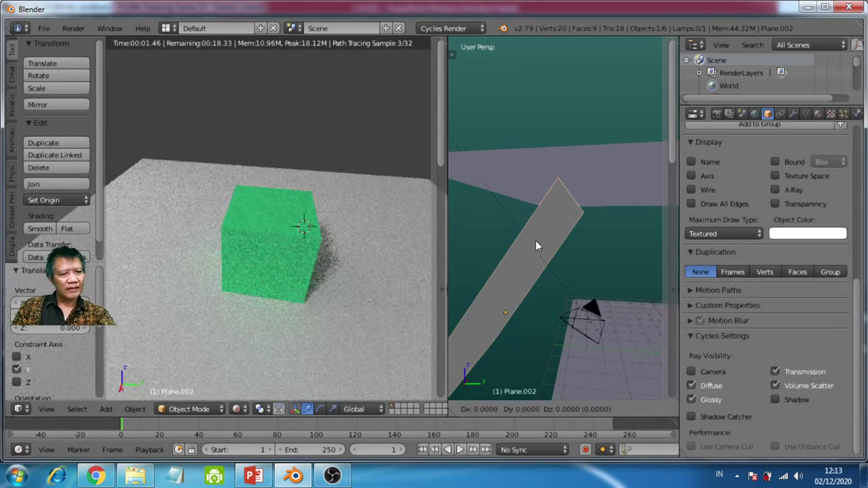
pyautogui.press('y')
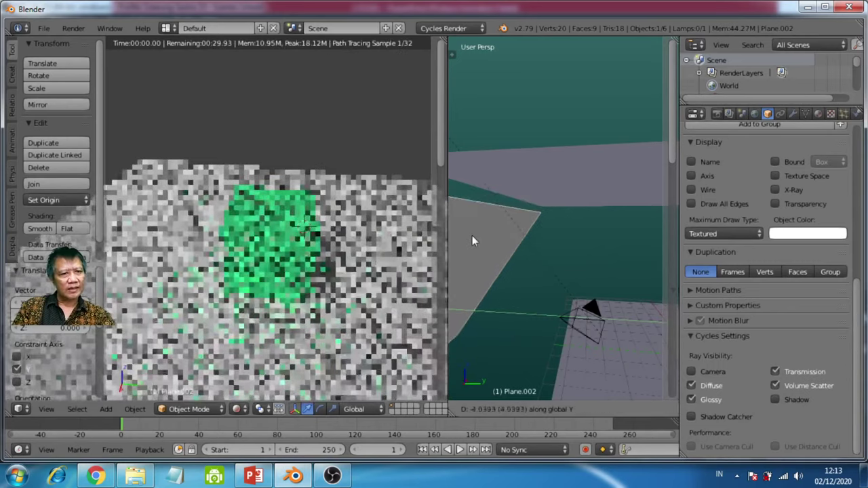
pyautogui.click(473, 235)
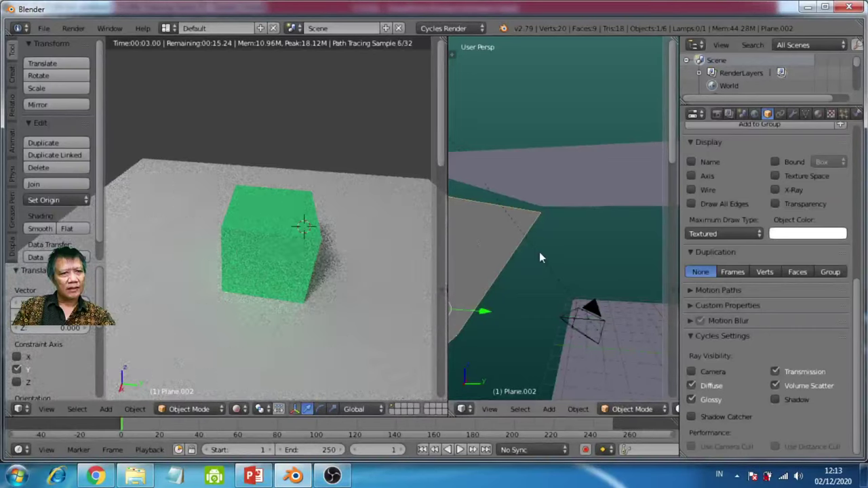
# Rotate the sun lamp about 20 degrees around the global X axis and examine the cube's shadow in the rendered view
pyautogui.moveTo(557, 327); pyautogui.dragTo(535, 321, button='middle')
pyautogui.scroll(-2, 536, 320)
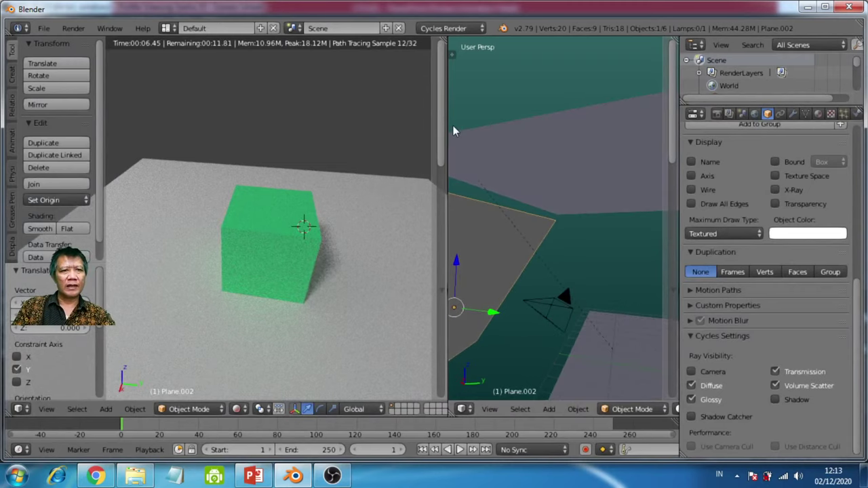
pyautogui.scroll(-2, 467, 120)
pyautogui.rightClick(498, 170)
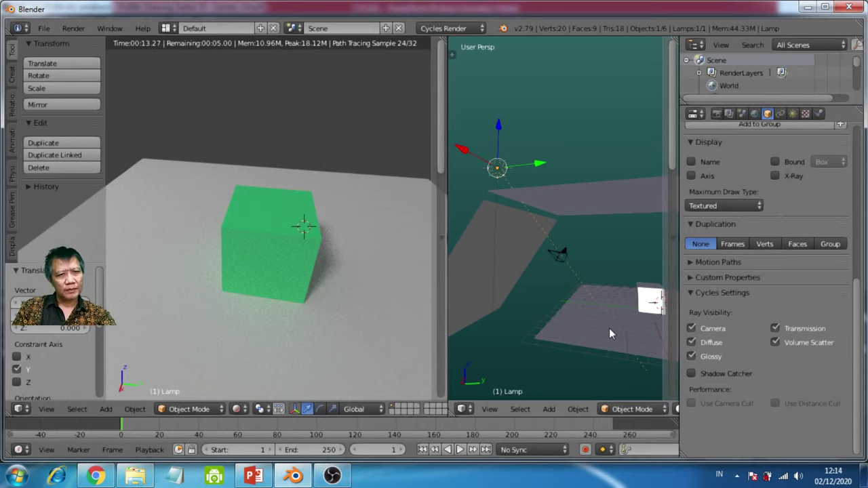
pyautogui.press('r')
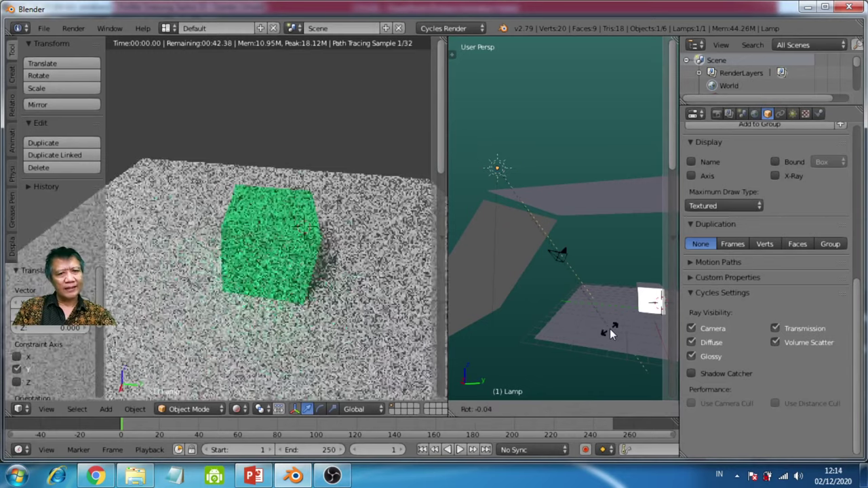
pyautogui.press('x')
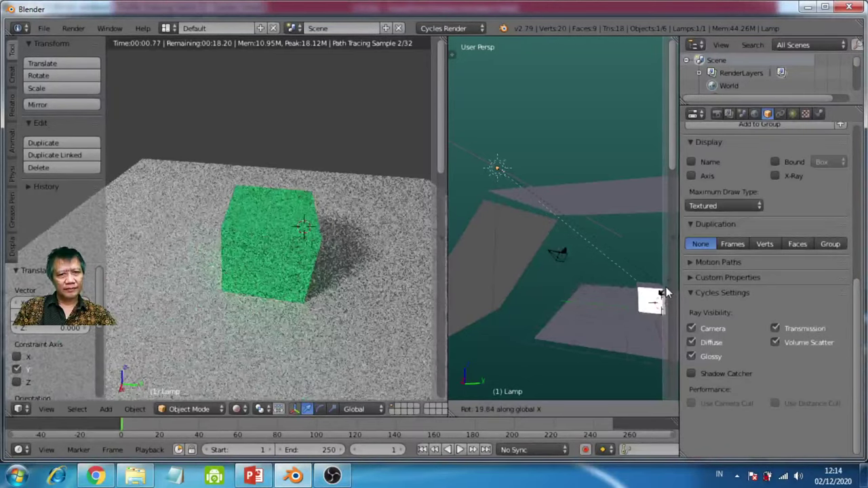
pyautogui.click(666, 293)
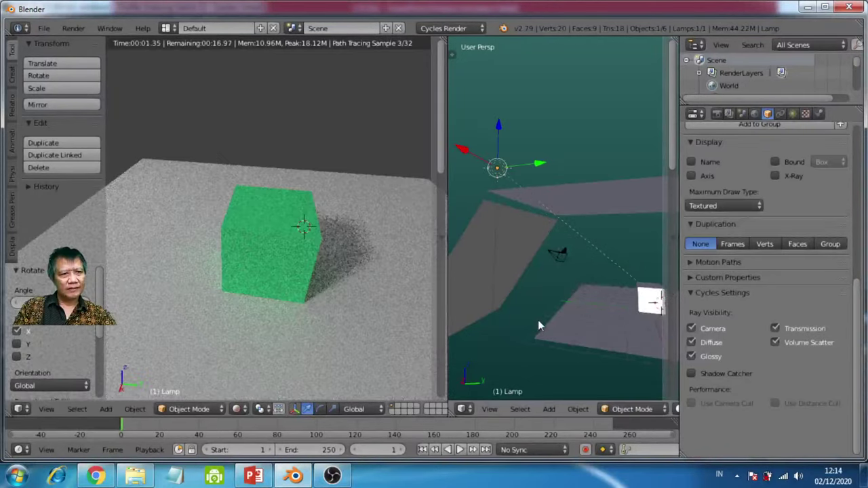
pyautogui.moveTo(332, 307); pyautogui.dragTo(354, 298, button='middle')
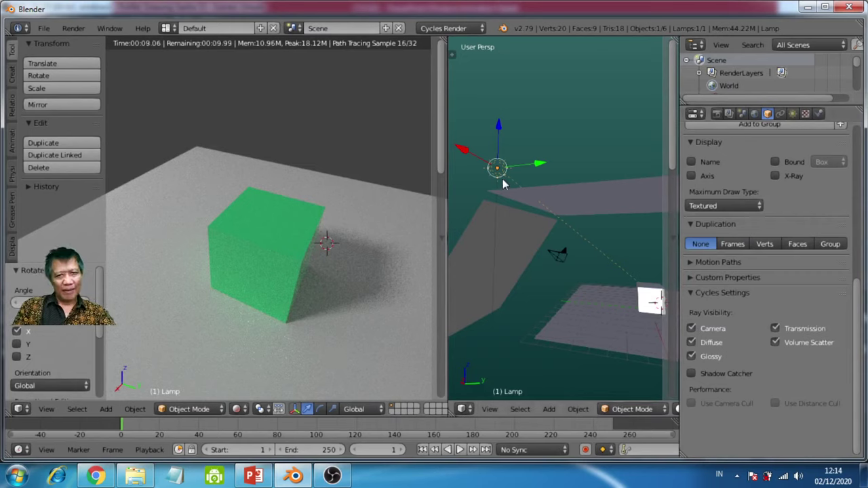
# Set the sun lamp's size to 0 in its lamp settings
pyautogui.click(794, 114)
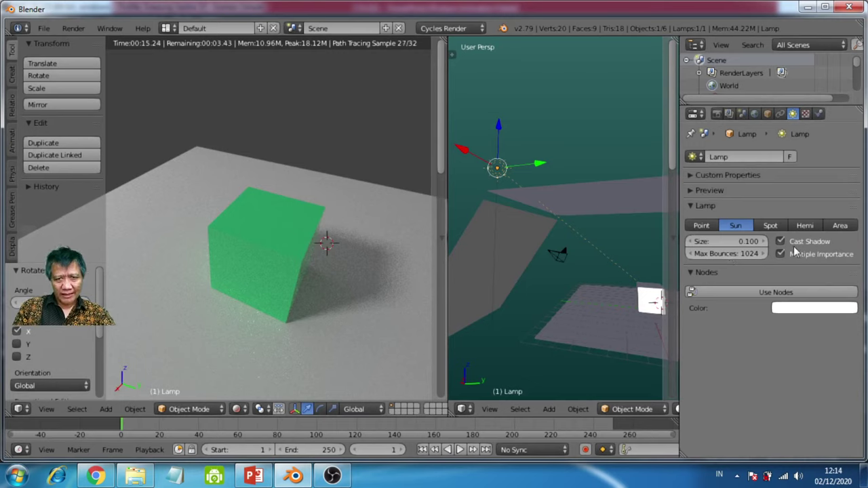
pyautogui.click(745, 242)
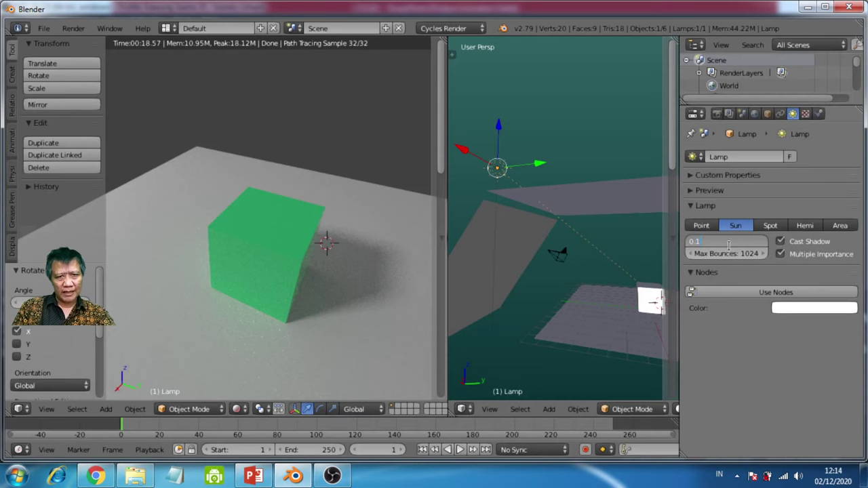
pyautogui.press('Return')
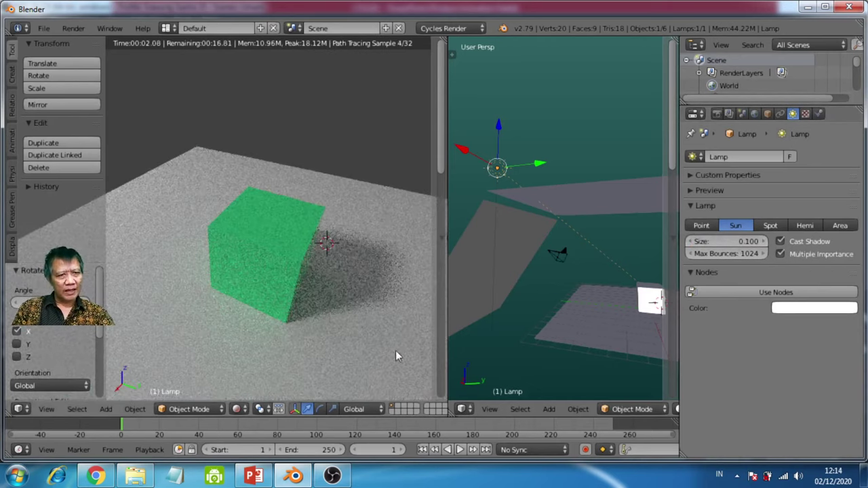
pyautogui.click(746, 242)
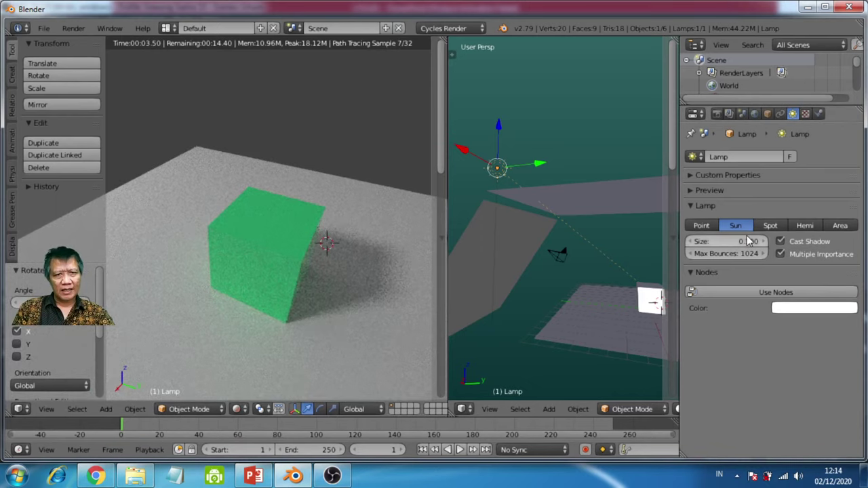
pyautogui.write('0.1')
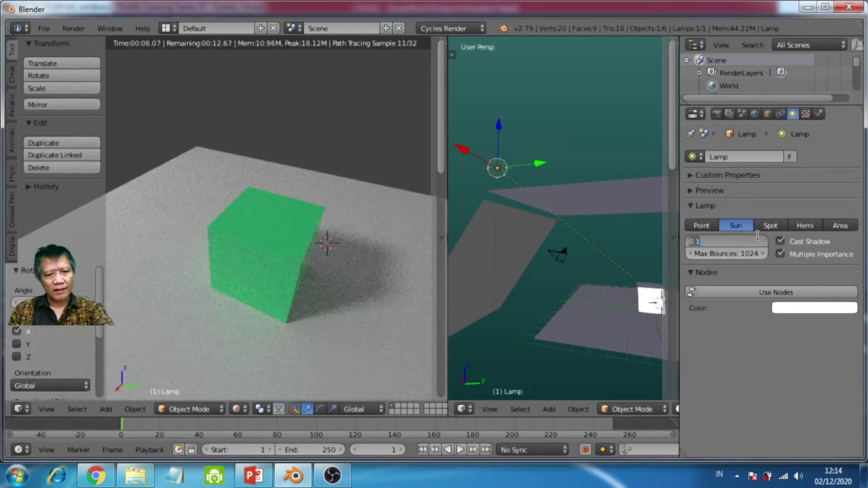
pyautogui.press('BackSpace')
pyautogui.press('BackSpace')
pyautogui.press('Return')
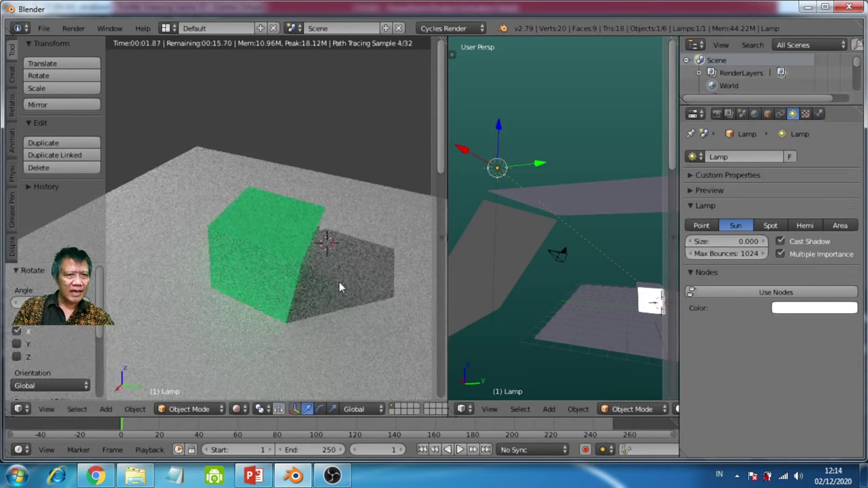
# Set the sun lamp's size to 0.1 and examine the softness of the cube's shadow from a different angle
pyautogui.click(750, 242)
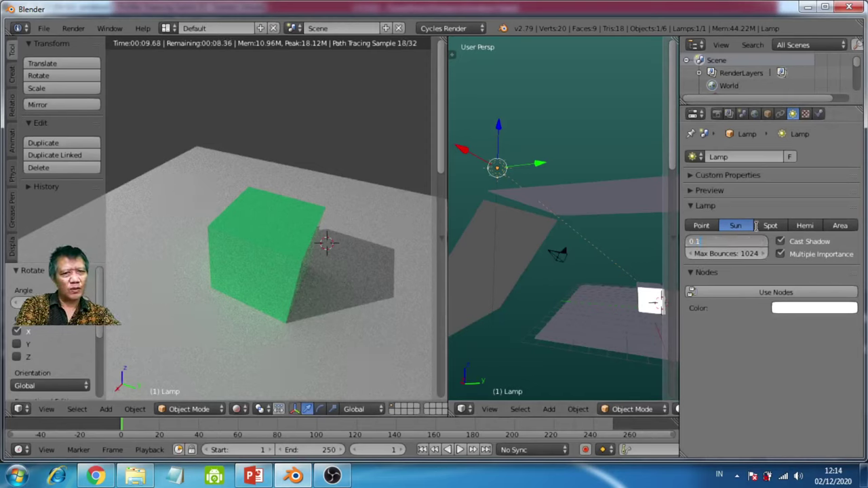
pyautogui.write('0.1')
pyautogui.press('Return')
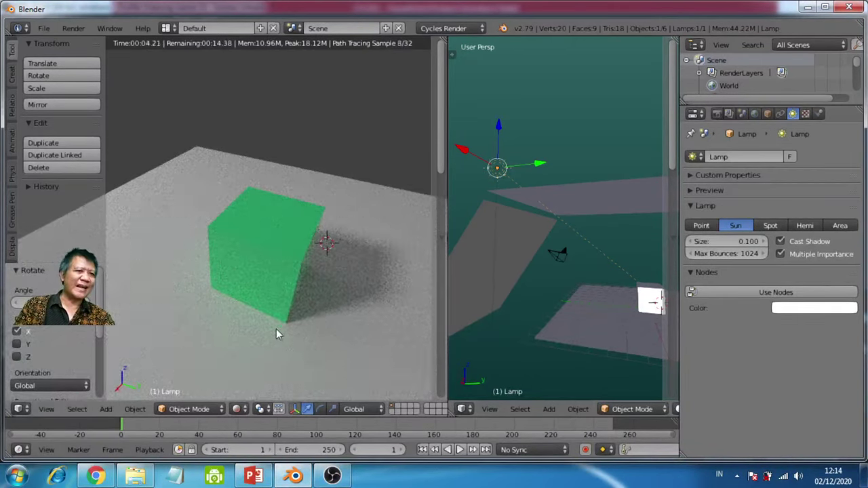
pyautogui.moveTo(277, 329); pyautogui.dragTo(282, 315, button='middle')
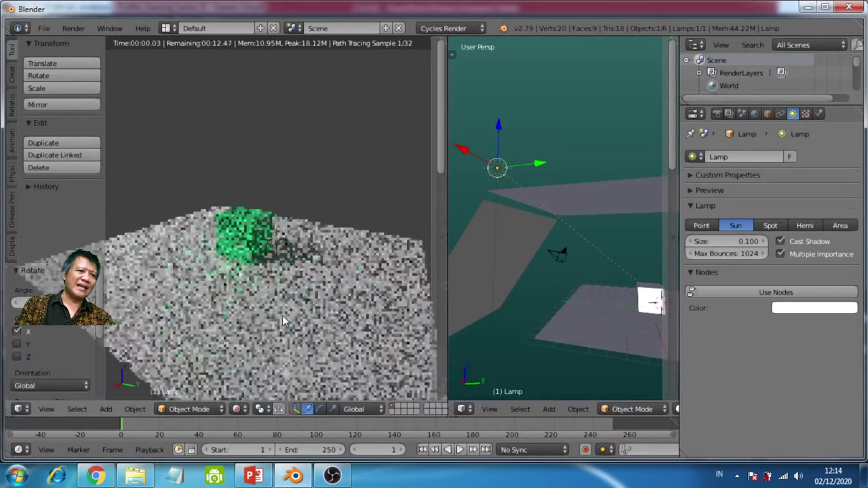
pyautogui.moveTo(256, 284)
pyautogui.mouseDown(button='middle')
pyautogui.moveTo(272, 290)
pyautogui.moveTo(251, 283)
pyautogui.moveTo(315, 352)
pyautogui.mouseUp(button='middle')
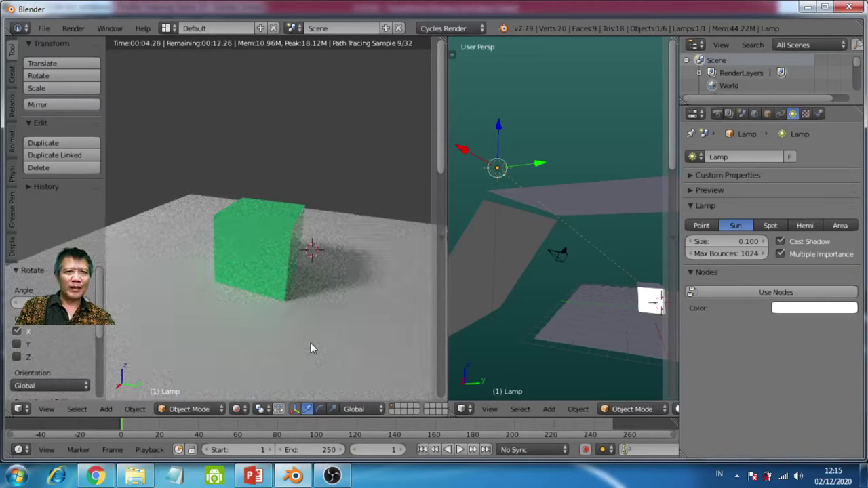
# Widen the scene viewport and review the light sources by selecting the upper plane, the tilted plane and the sun lamp in turn
pyautogui.rightClick(623, 198)
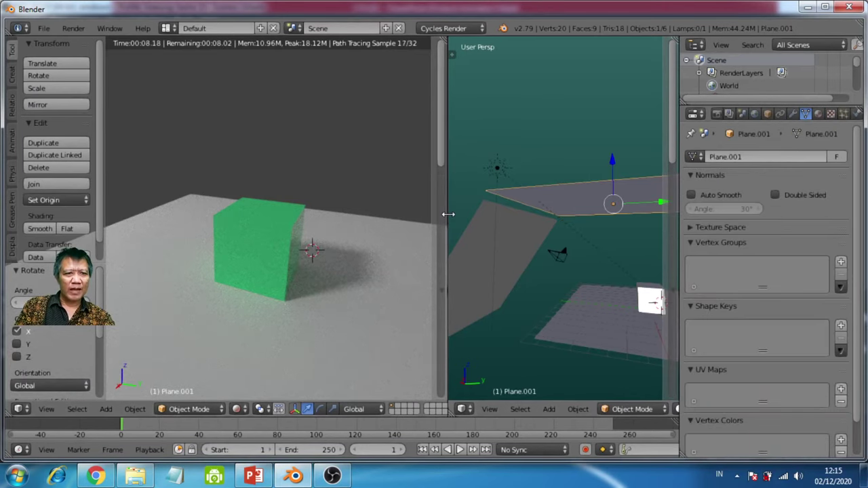
pyautogui.moveTo(450, 213); pyautogui.dragTo(403, 218)
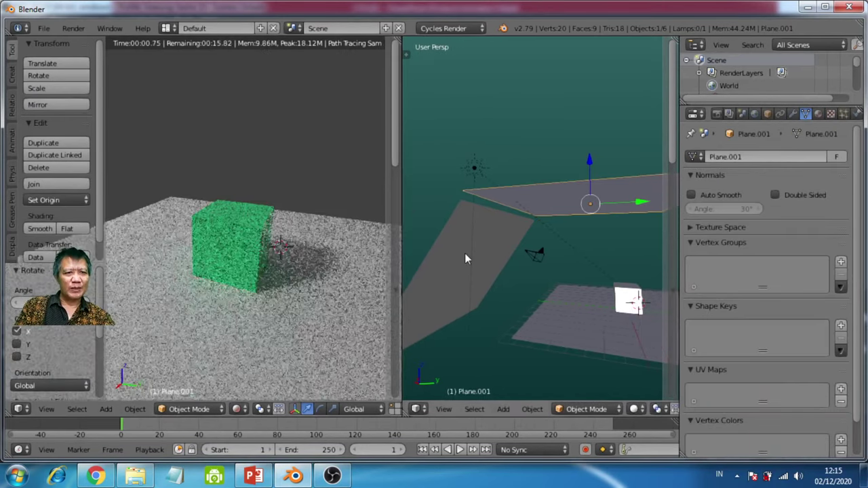
pyautogui.rightClick(465, 253)
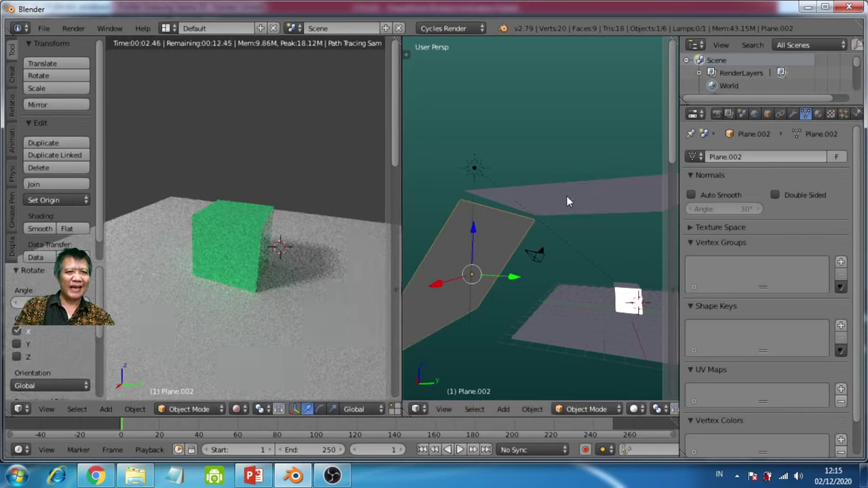
pyautogui.rightClick(474, 169)
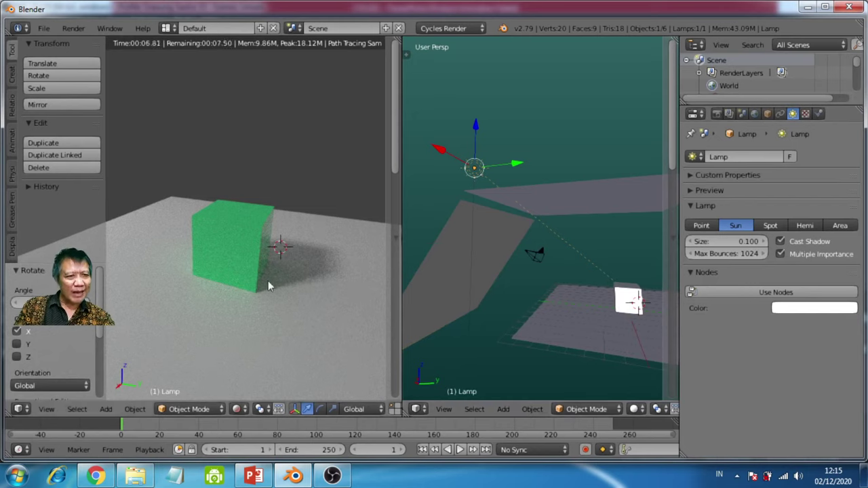
# Select the green cube and look through its Principled BSDF material settings
pyautogui.moveTo(253, 263); pyautogui.dragTo(342, 290, button='middle')
pyautogui.rightClick(245, 242)
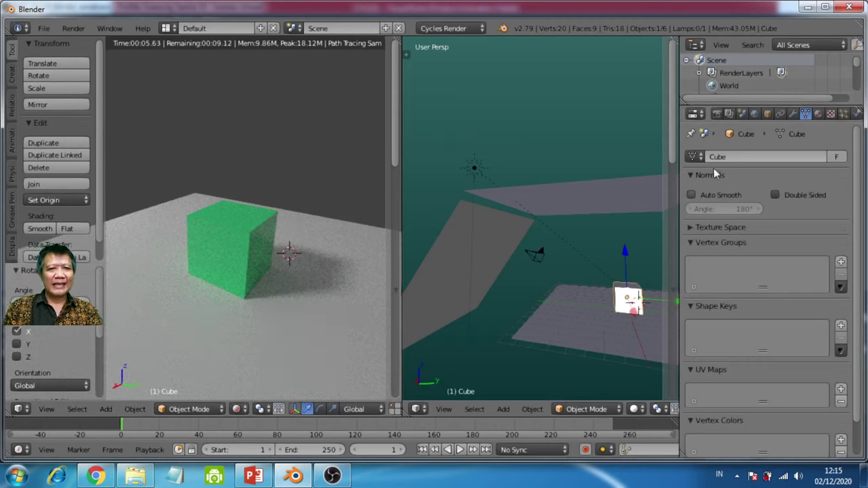
pyautogui.click(819, 114)
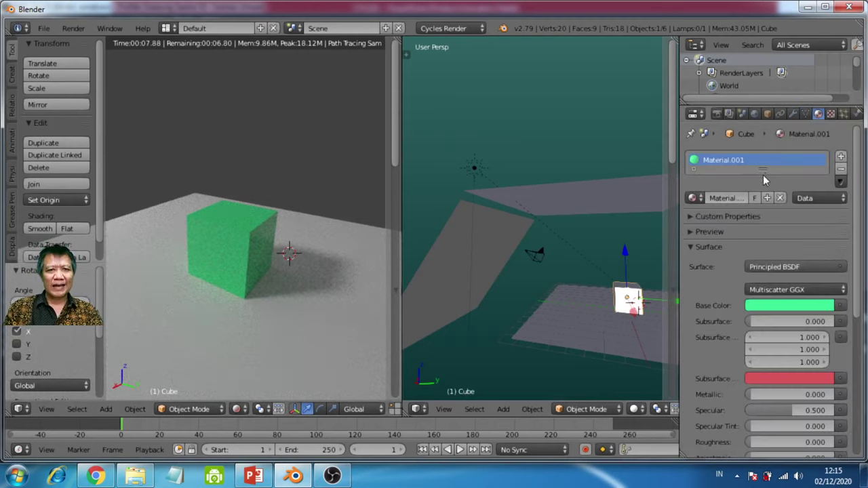
pyautogui.scroll(-9, 767, 325)
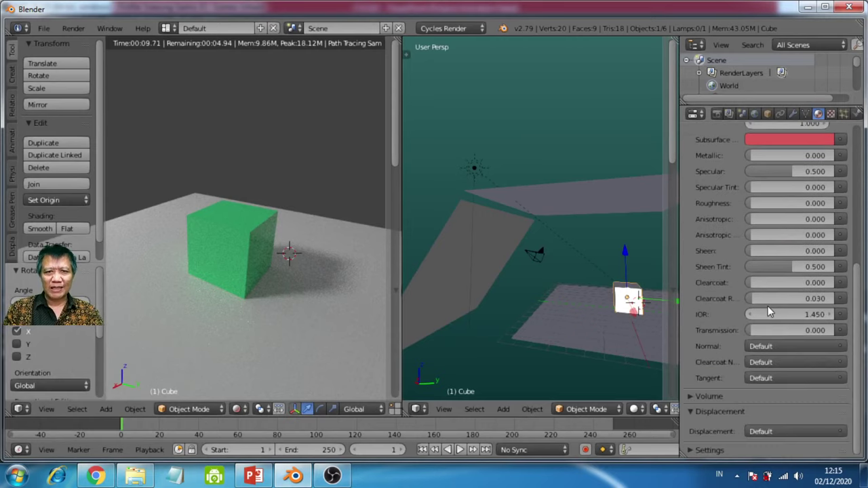
pyautogui.scroll(1, 767, 306)
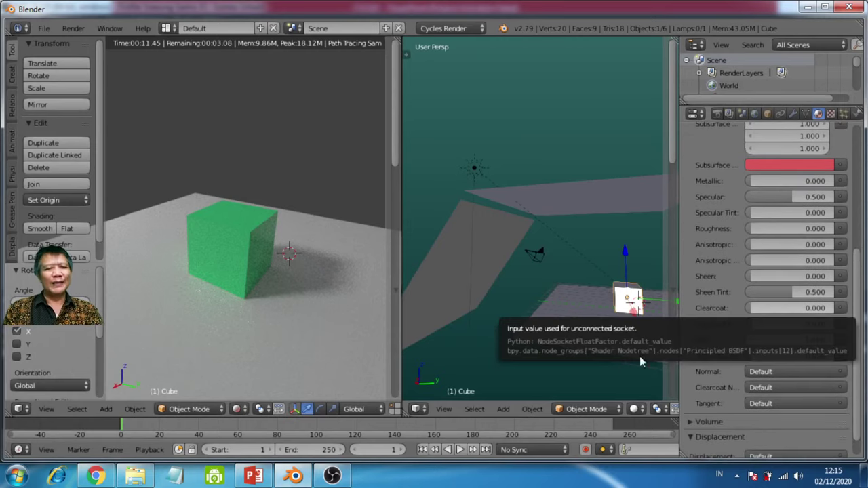
pyautogui.click(332, 476)
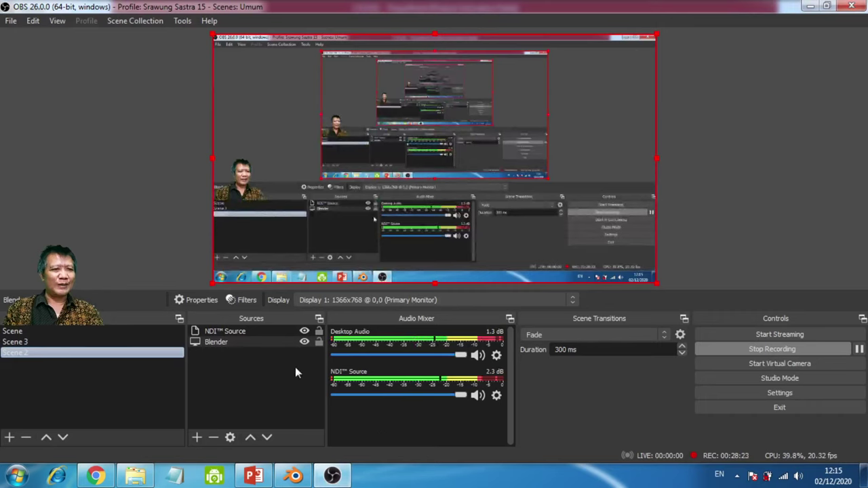
pyautogui.click(308, 476)
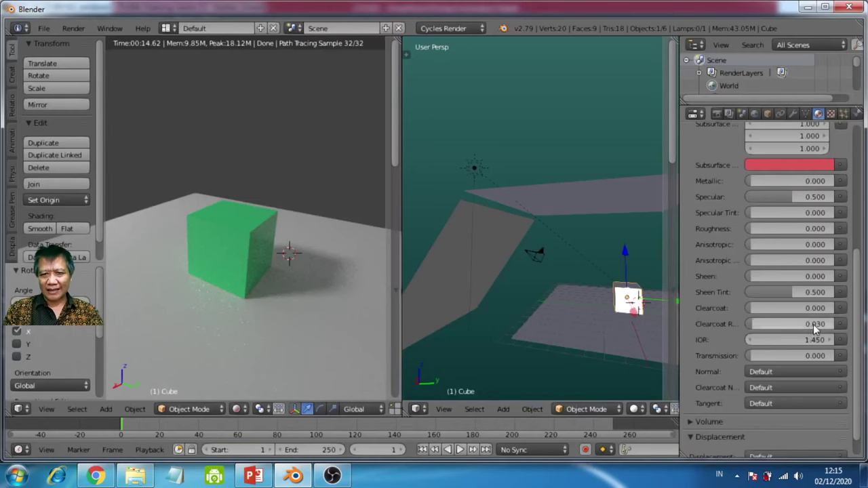
pyautogui.scroll(-1, 819, 324)
pyautogui.scroll(8, 818, 325)
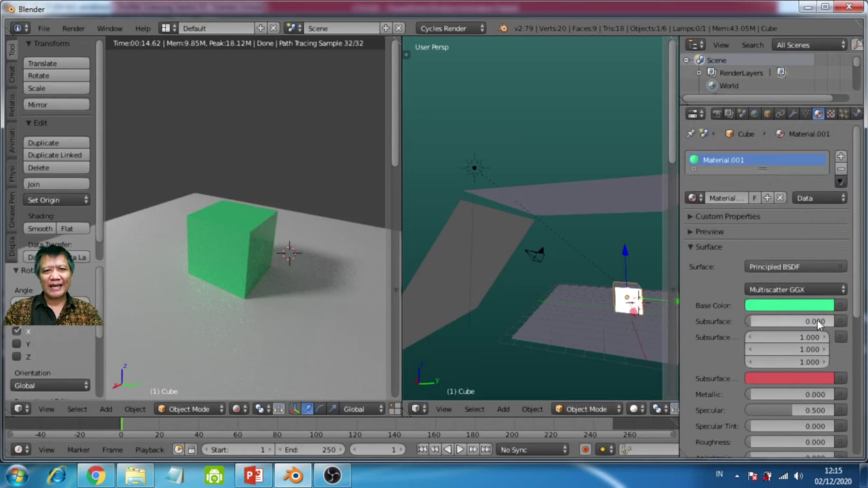
# Switch to the PowerPoint slides, highlight the bullet defining the node editor, and return to Blender
pyautogui.click(253, 476)
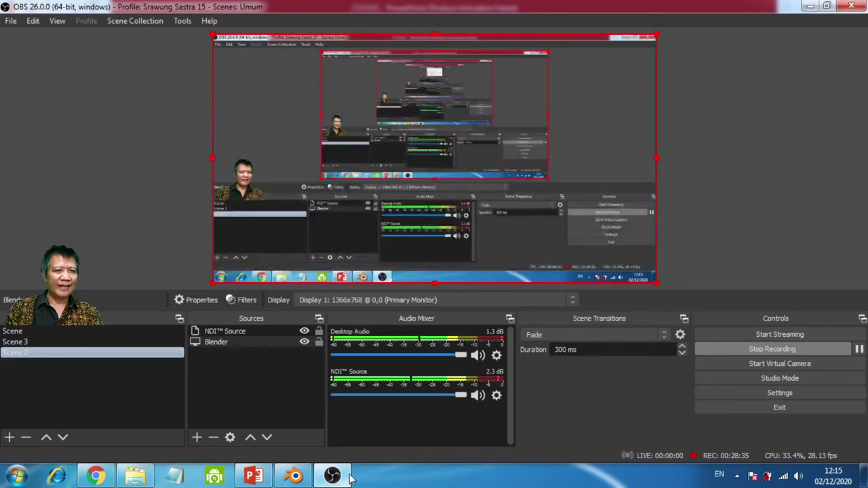
pyautogui.click(332, 476)
pyautogui.click(264, 477)
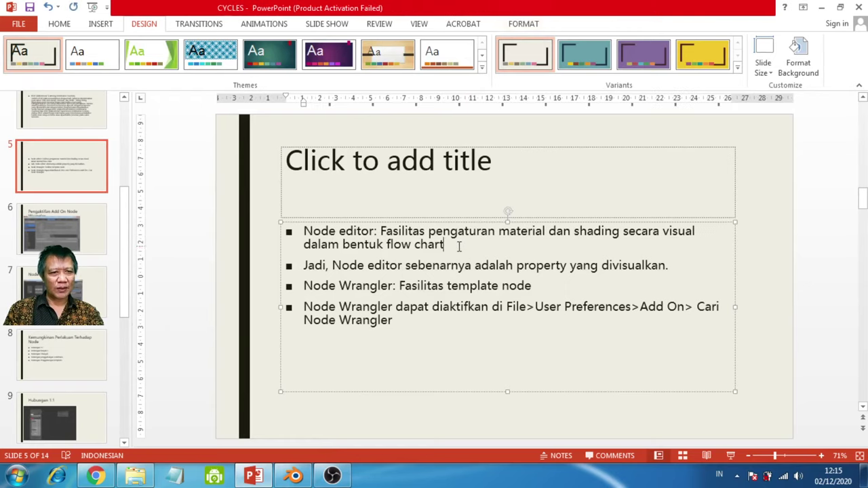
pyautogui.moveTo(456, 246); pyautogui.dragTo(298, 225)
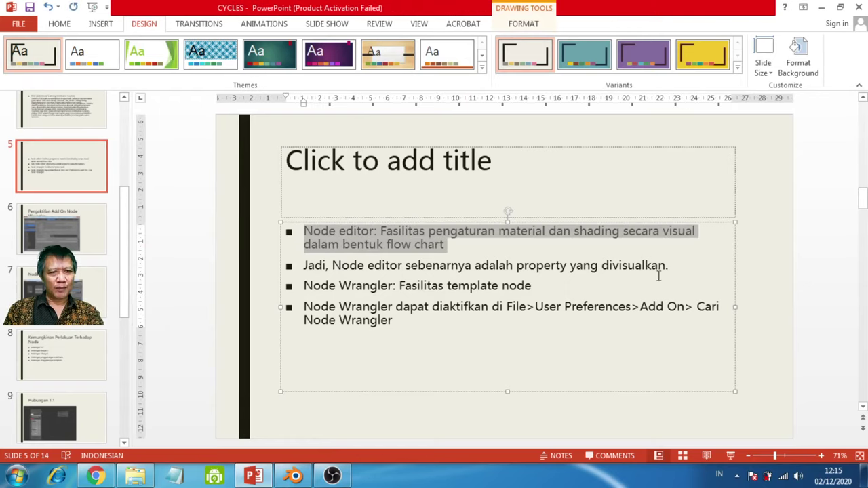
pyautogui.click(294, 476)
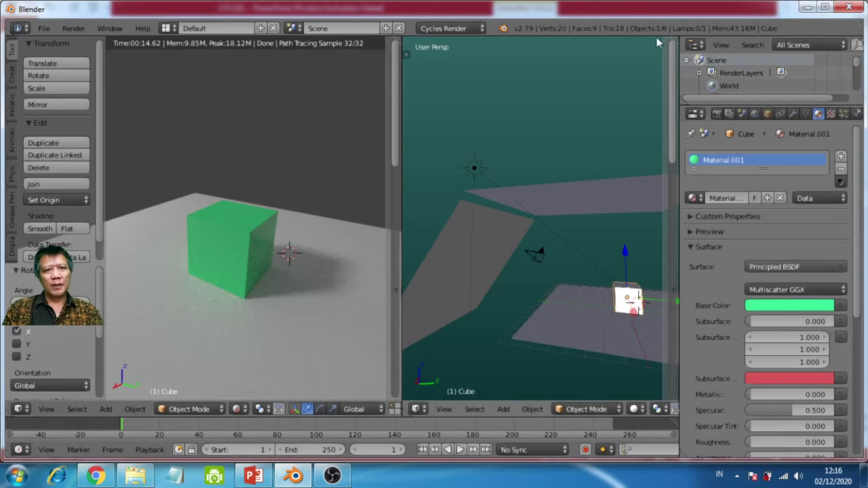
# Split the unrendered scene viewport into two stacked views
pyautogui.moveTo(674, 40); pyautogui.dragTo(699, 96)
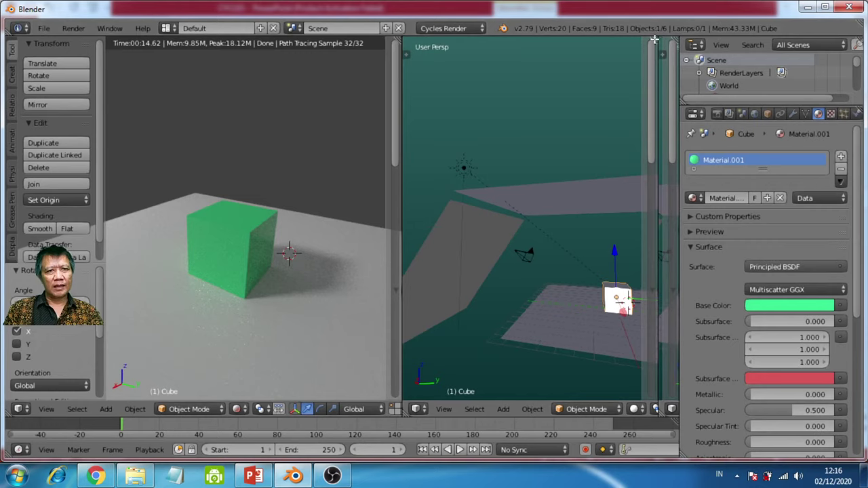
pyautogui.moveTo(655, 38); pyautogui.dragTo(671, 45)
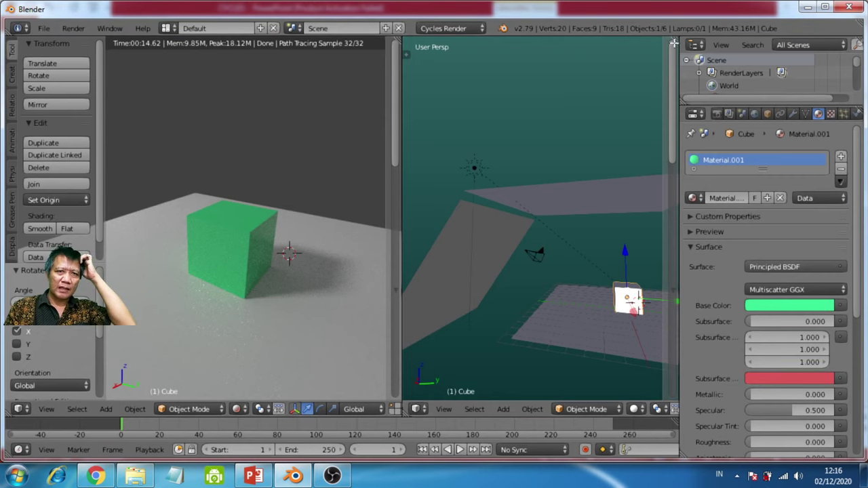
pyautogui.moveTo(673, 42); pyautogui.dragTo(669, 226)
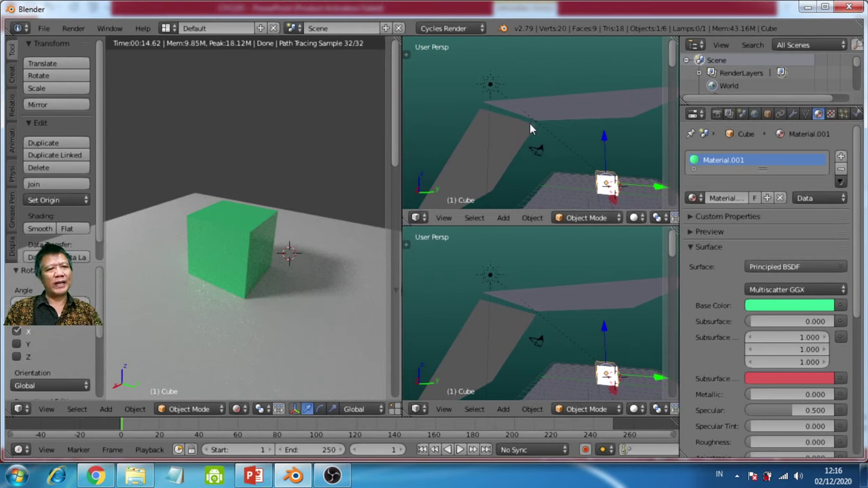
# Switch to the Compositing screen layout and change its image editor area to a 3D View
pyautogui.click(165, 28)
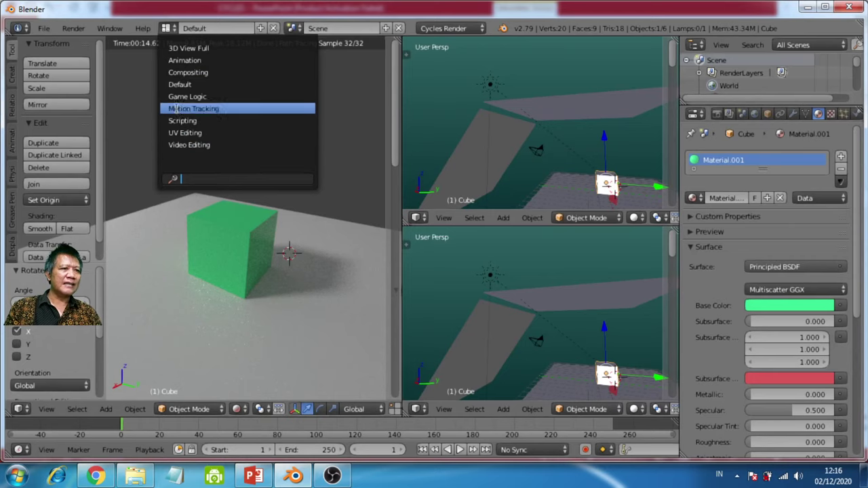
pyautogui.click(182, 72)
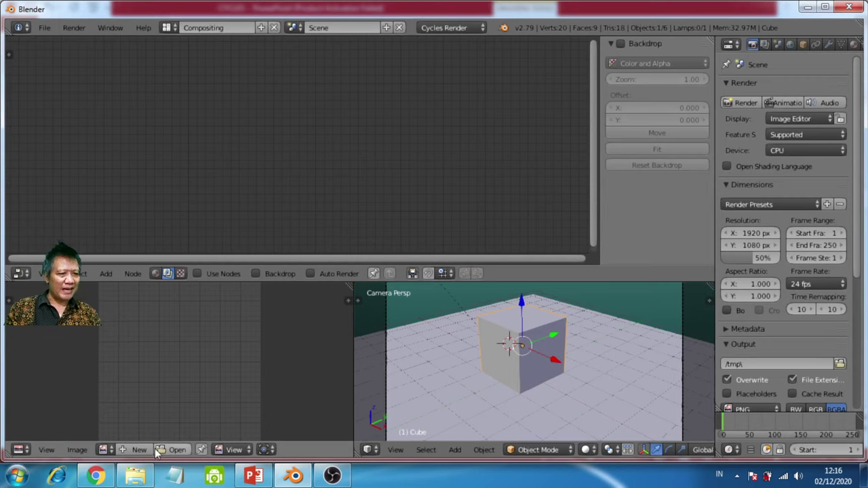
pyautogui.click(104, 450)
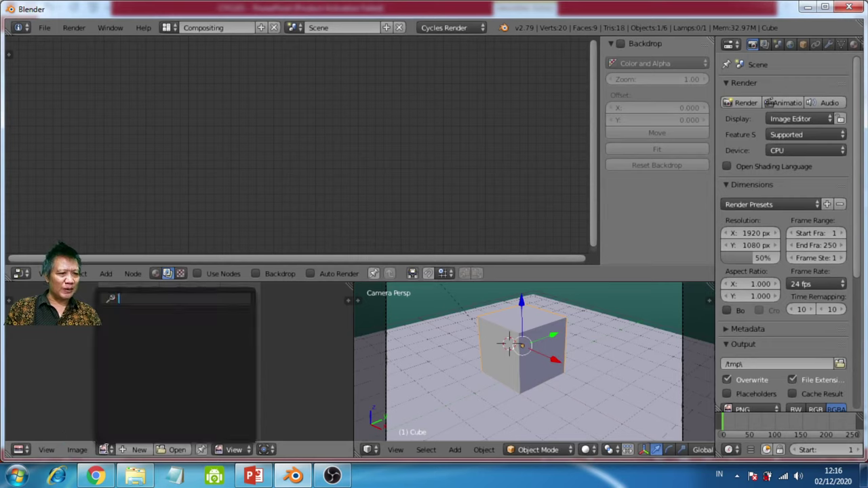
pyautogui.click(26, 453)
pyautogui.click(25, 454)
pyautogui.click(30, 435)
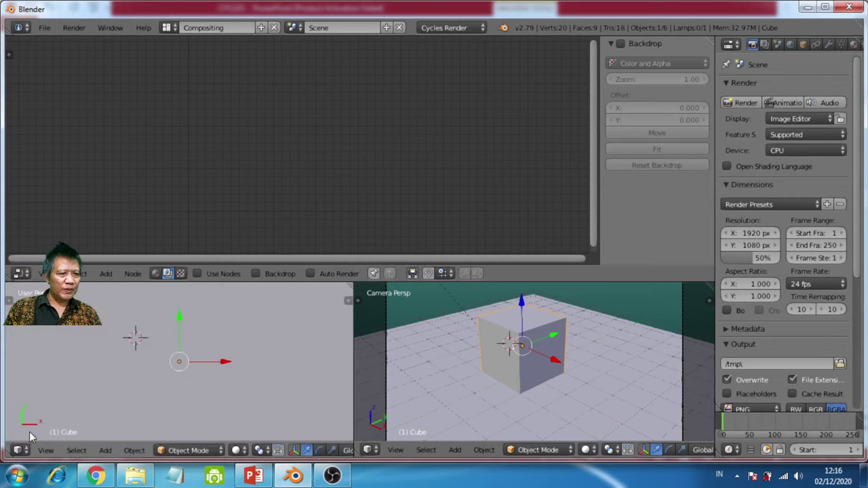
# Set the new 3D view to Rendered shading and orient it to show the cube and its shadow from an angle
pyautogui.click(236, 450)
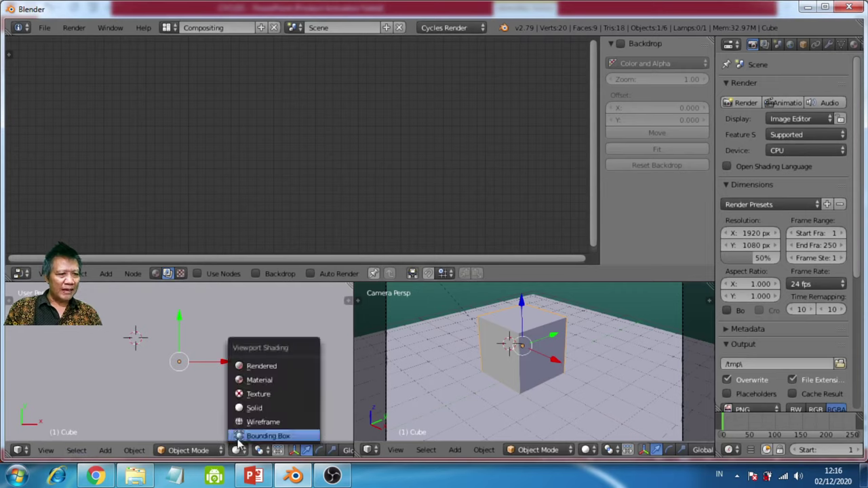
pyautogui.click(273, 366)
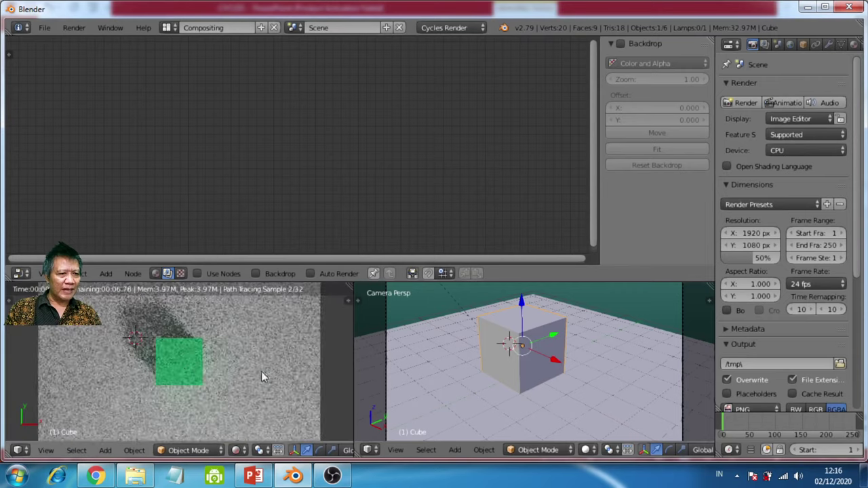
pyautogui.click(236, 451)
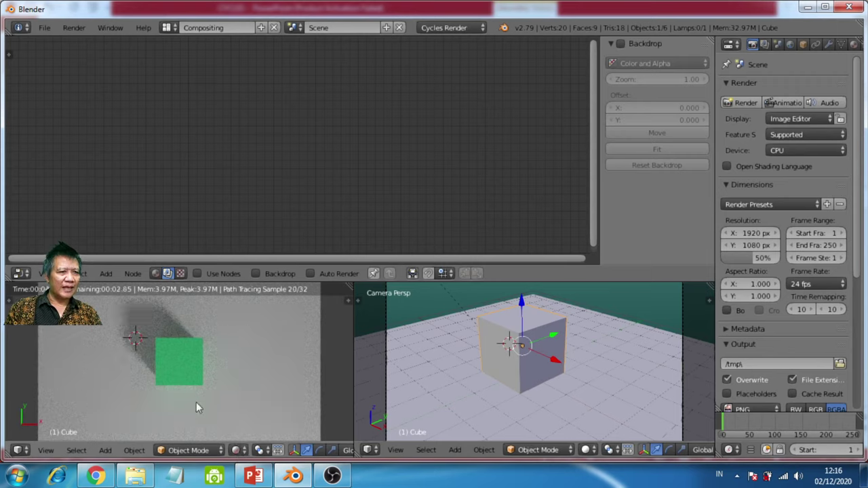
pyautogui.moveTo(196, 403); pyautogui.dragTo(168, 334, button='middle')
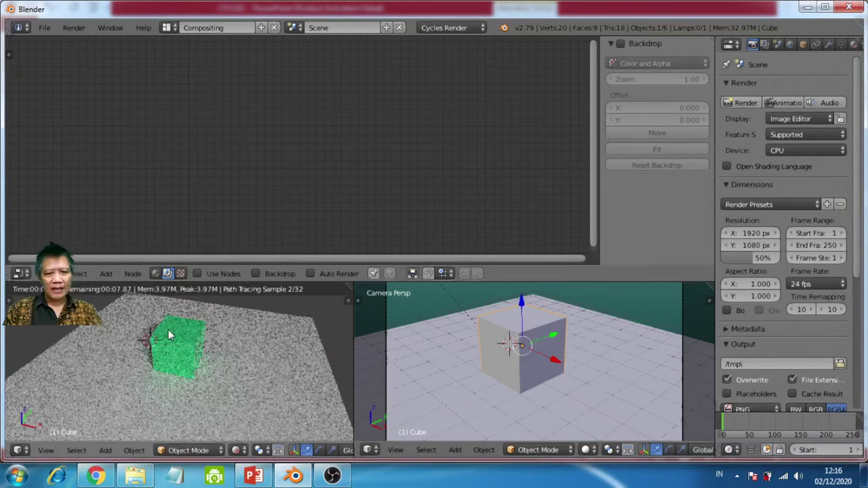
pyautogui.press('KP_7')
pyautogui.scroll(3, 200, 360)
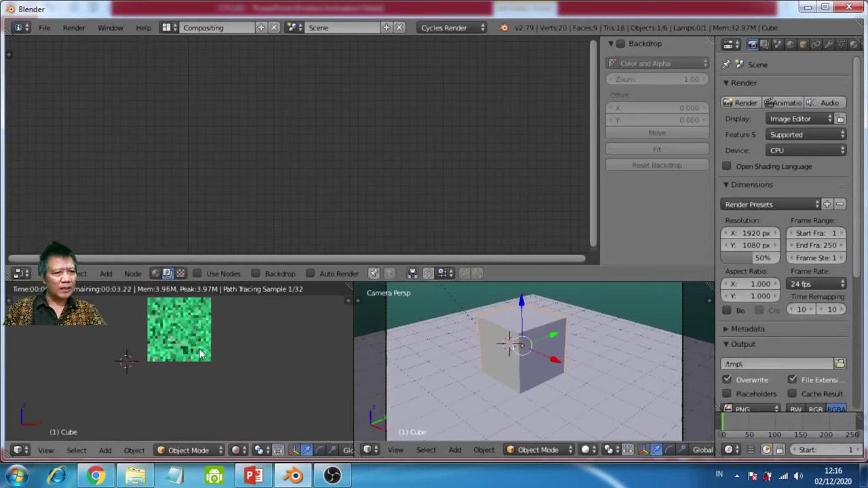
pyautogui.scroll(-2, 199, 349)
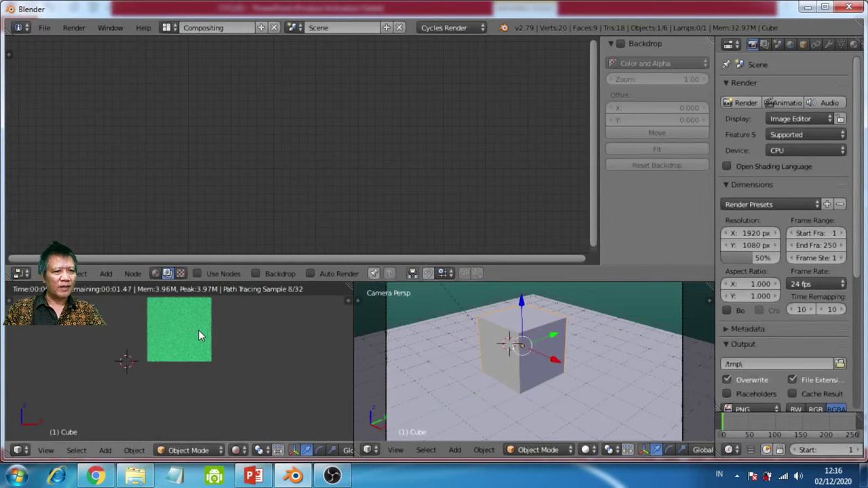
pyautogui.moveTo(200, 351); pyautogui.dragTo(12, 387, button='middle')
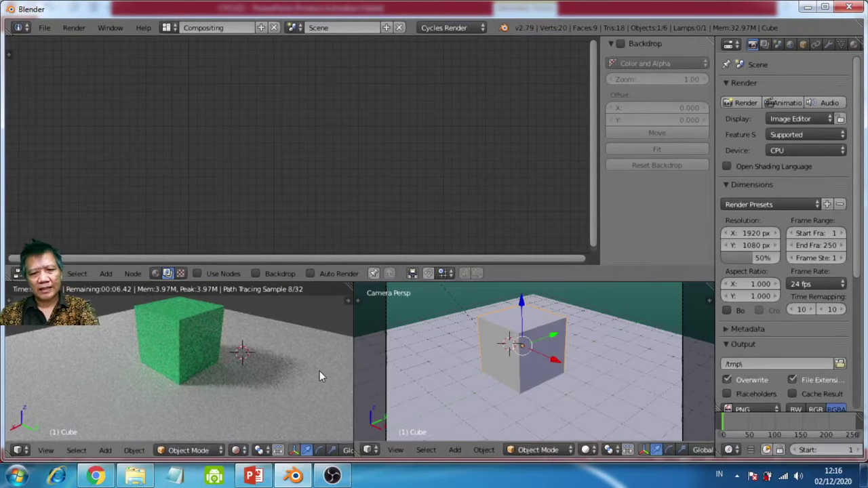
pyautogui.press('KP_7')
pyautogui.moveTo(230, 377); pyautogui.dragTo(197, 373, button='middle')
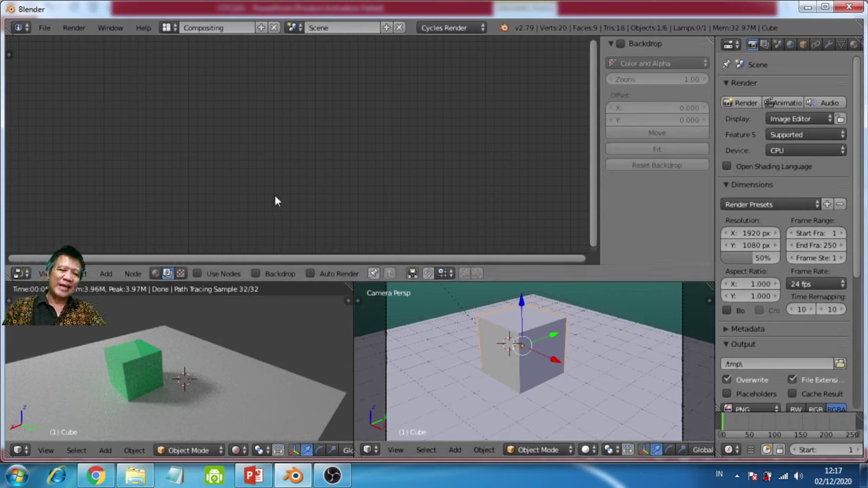
# Select the cube in the camera view, widen the properties area and show the cube's material settings
pyautogui.rightClick(535, 337)
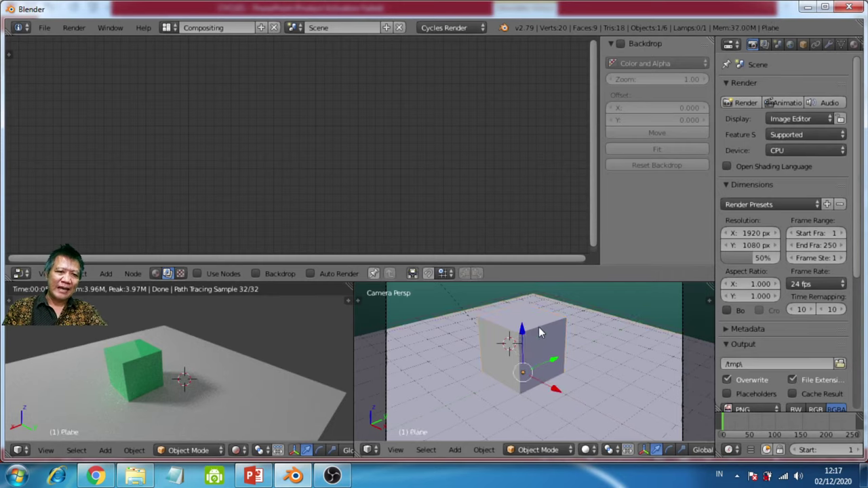
pyautogui.rightClick(516, 338)
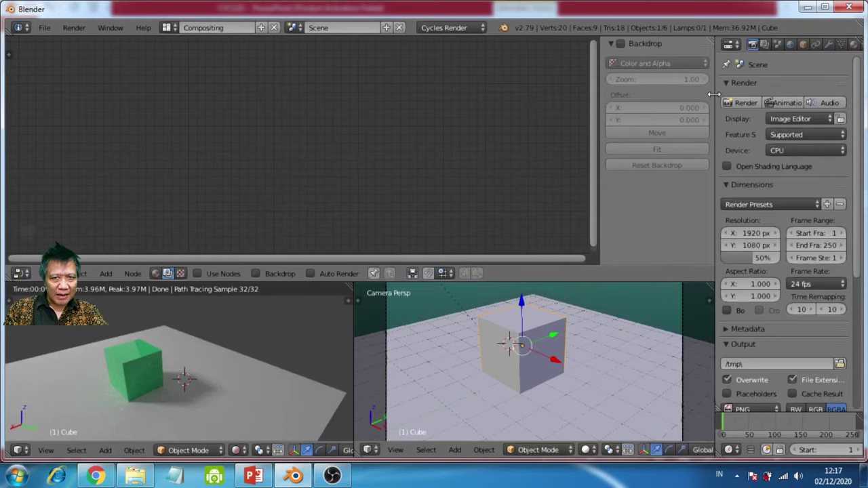
pyautogui.moveTo(716, 95); pyautogui.dragTo(660, 123)
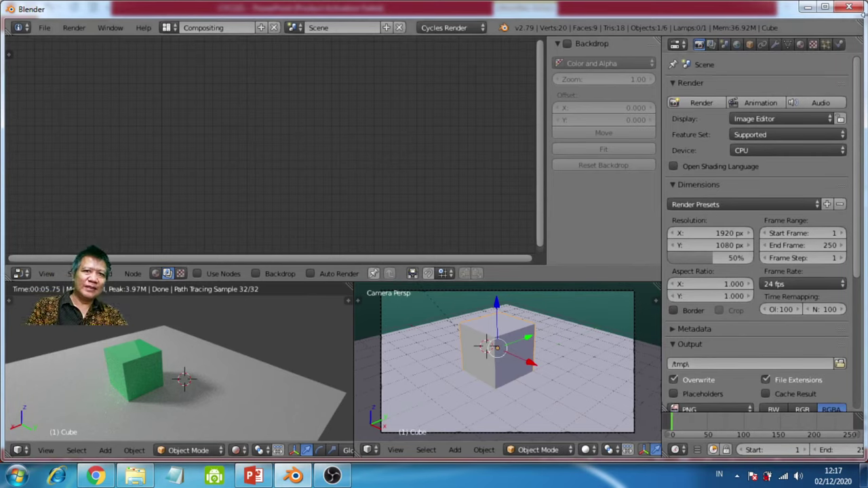
pyautogui.click(801, 44)
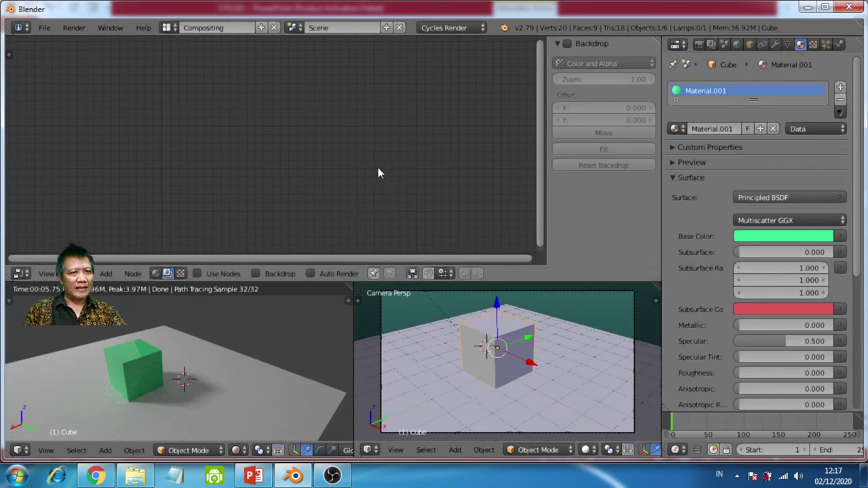
# Show the cube's material shader nodes in the Node Editor, framing the Principled BSDF and Material Output nodes
pyautogui.click(157, 273)
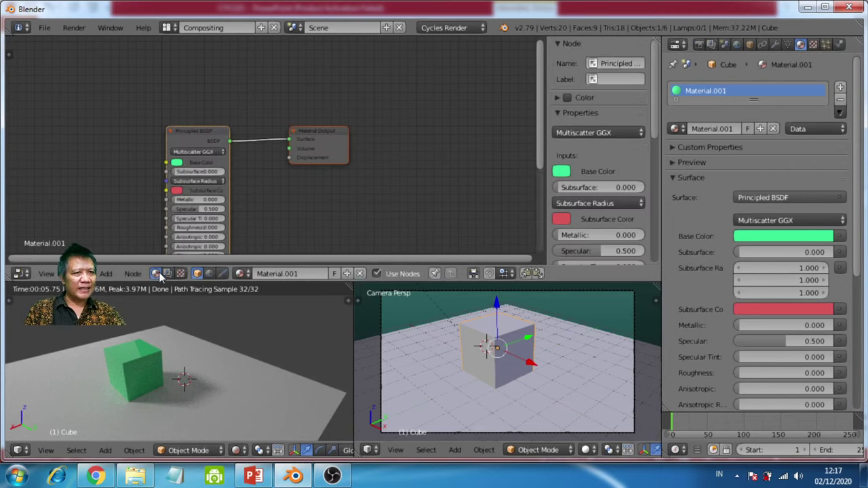
pyautogui.scroll(-2, 276, 181)
pyautogui.moveTo(276, 182); pyautogui.dragTo(333, 134, button='middle')
pyautogui.scroll(2, 333, 135)
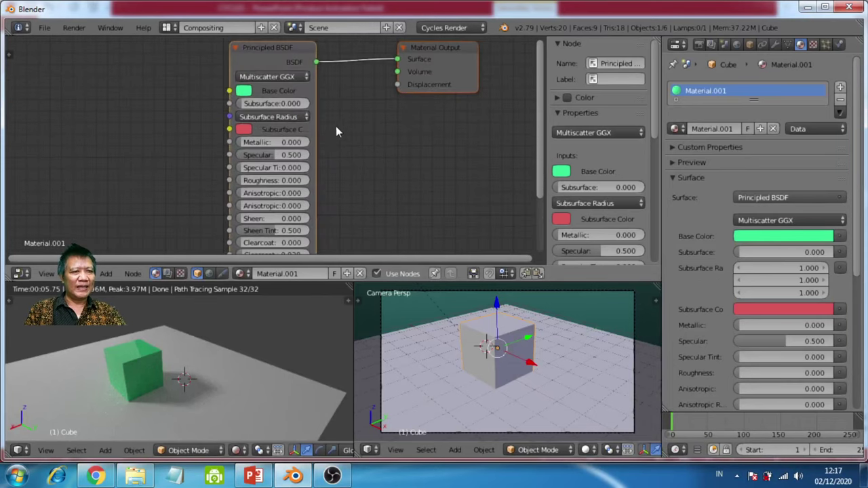
pyautogui.keyDown('shift'); pyautogui.scroll(2, 339, 122); pyautogui.keyUp('shift')
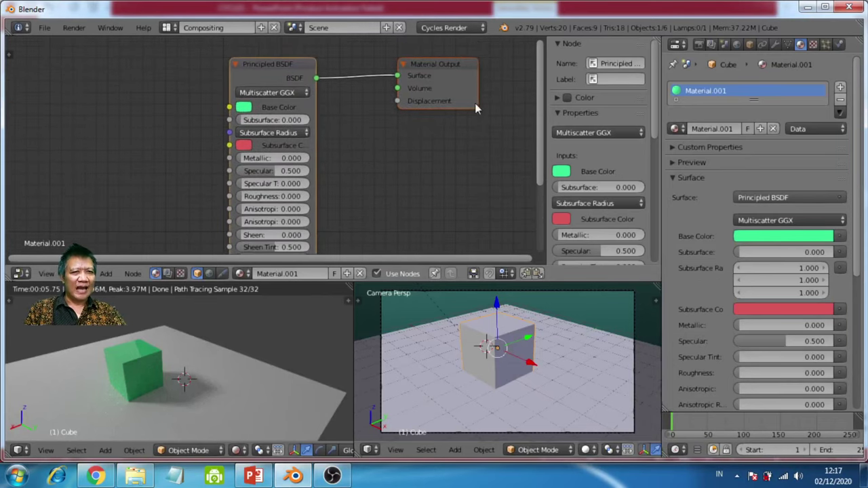
pyautogui.click(18, 273)
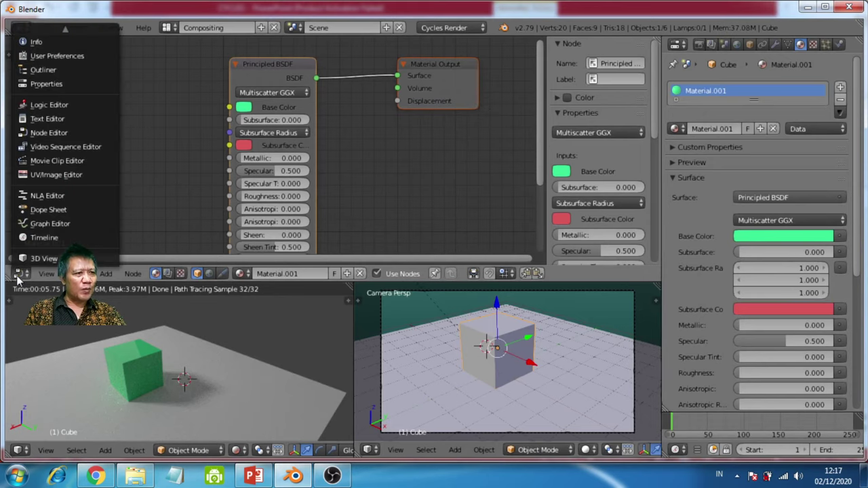
pyautogui.click(52, 133)
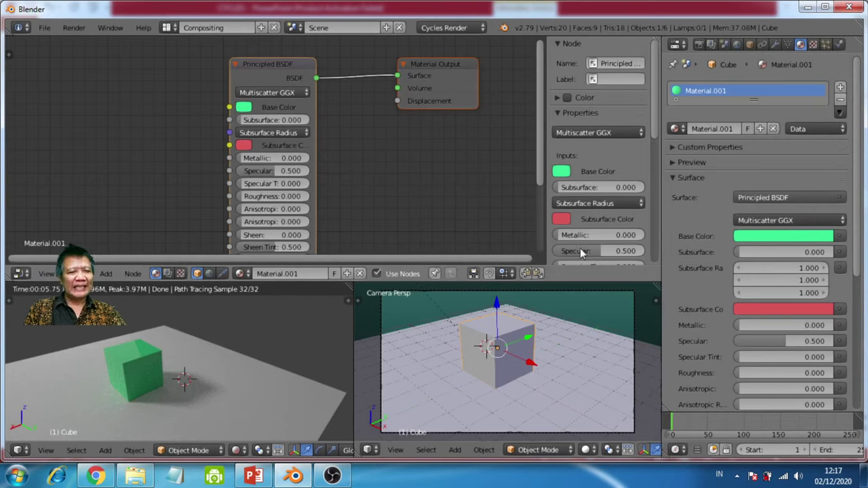
# Rearrange the Principled BSDF and Material Output nodes, bringing them closer together with the Material Output slightly lower
pyautogui.click(289, 65)
pyautogui.moveTo(289, 63); pyautogui.dragTo(267, 61)
pyautogui.click(429, 59)
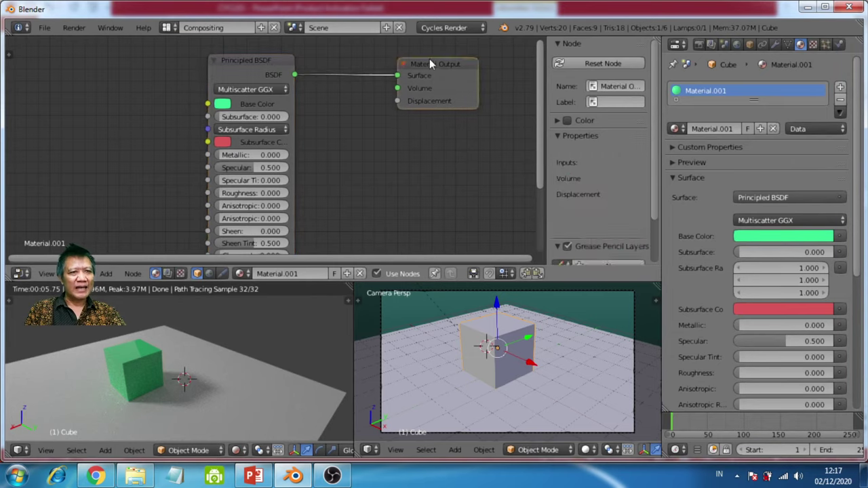
pyautogui.moveTo(429, 60); pyautogui.dragTo(390, 91)
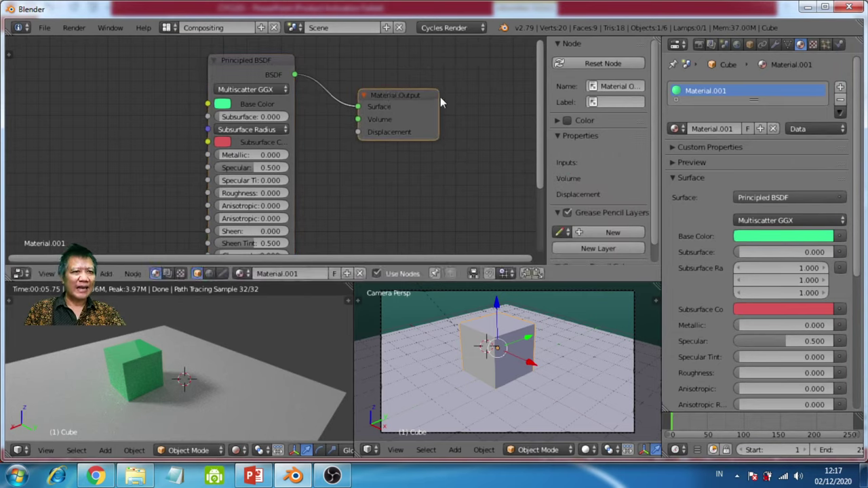
pyautogui.moveTo(397, 94); pyautogui.dragTo(419, 77)
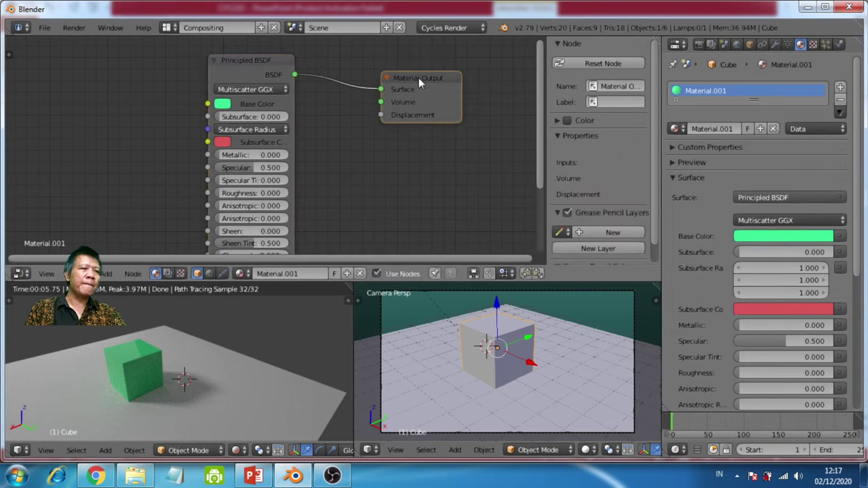
pyautogui.moveTo(252, 60); pyautogui.dragTo(227, 52)
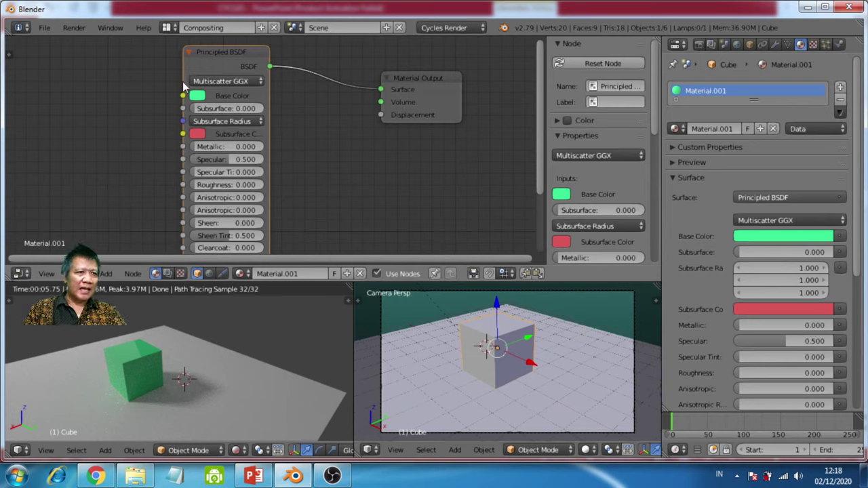
pyautogui.moveTo(211, 53); pyautogui.dragTo(242, 55)
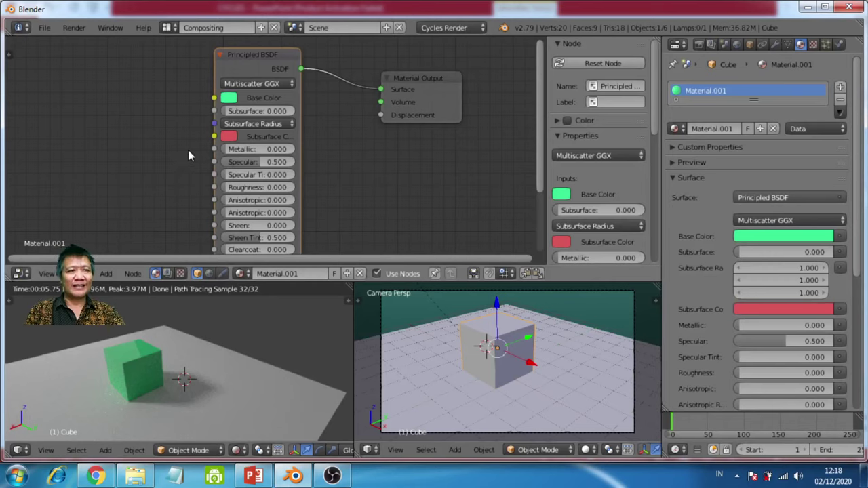
pyautogui.moveTo(258, 52); pyautogui.dragTo(273, 48)
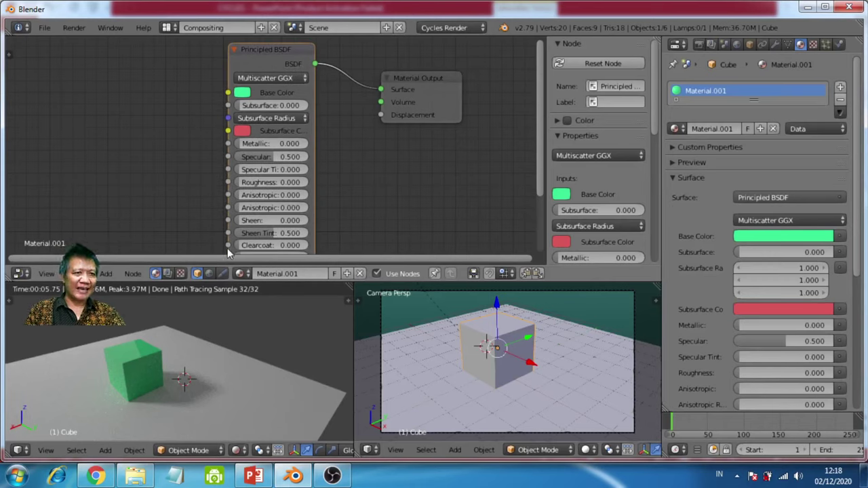
pyautogui.click(415, 80)
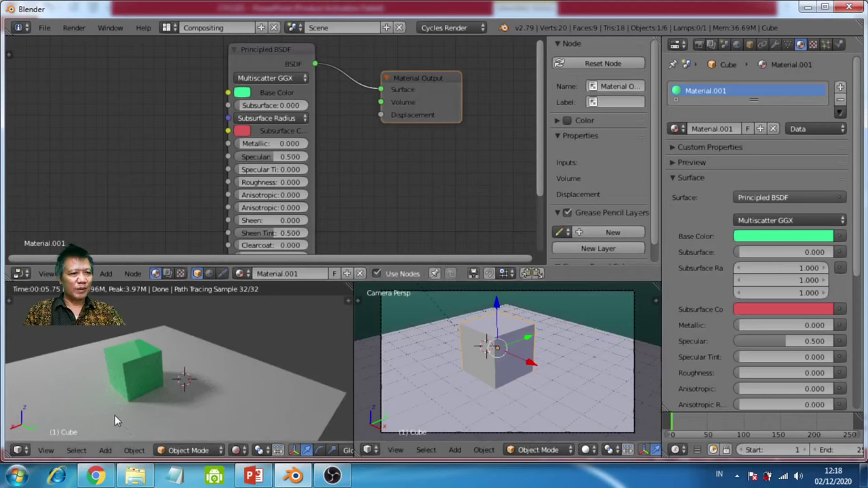
# Enlarge the cube in the rendered view and lower the Principled BSDF's Specular to about 0.342
pyautogui.scroll(3, 90, 332)
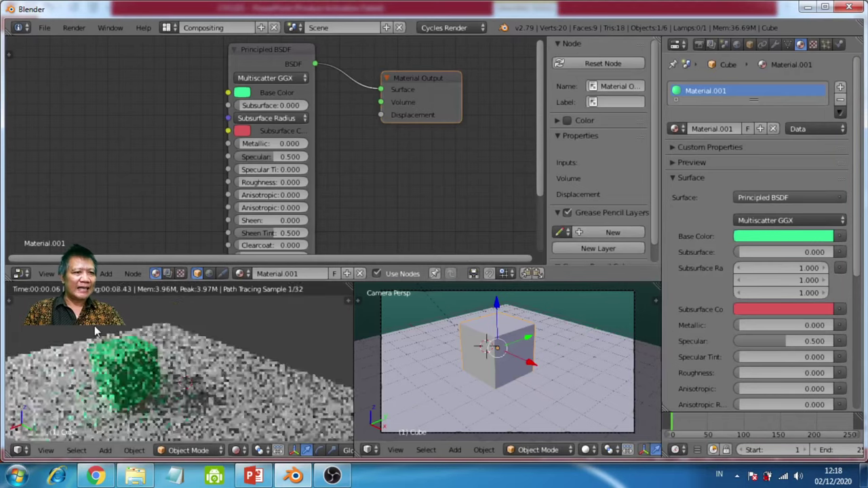
pyautogui.scroll(2, 121, 365)
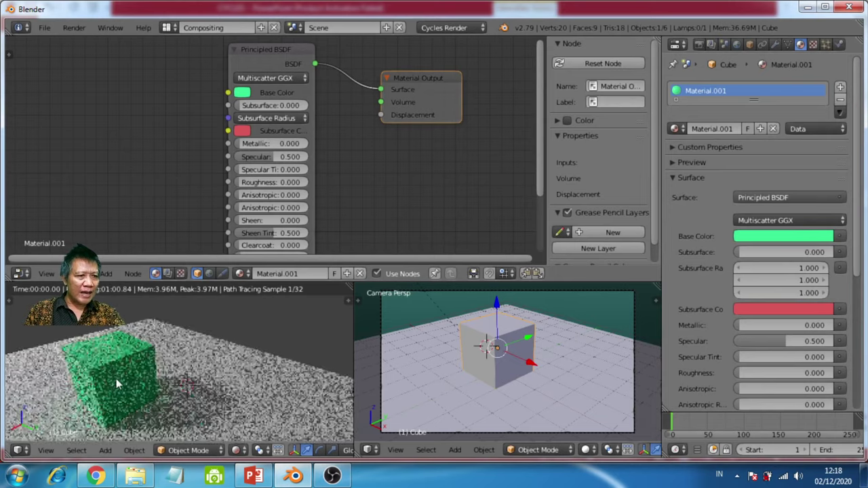
pyautogui.keyDown('shift'); pyautogui.moveTo(116, 379); pyautogui.dragTo(138, 349, button='middle'); pyautogui.keyUp('shift')
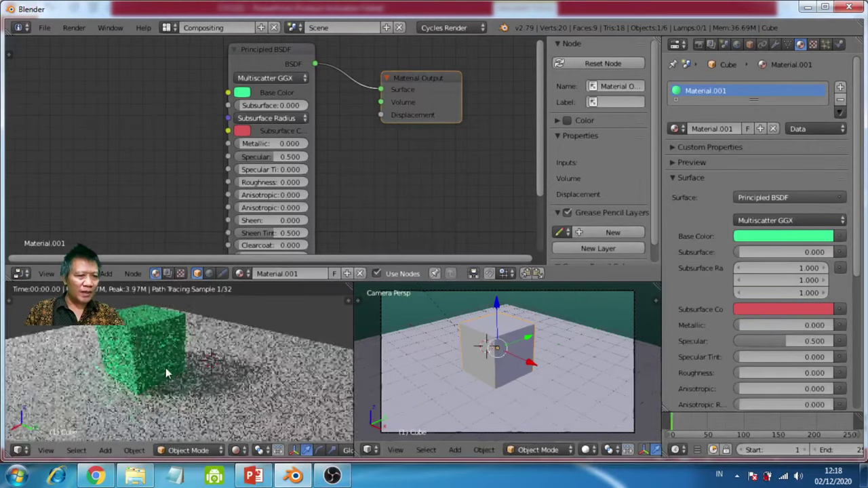
pyautogui.click(256, 49)
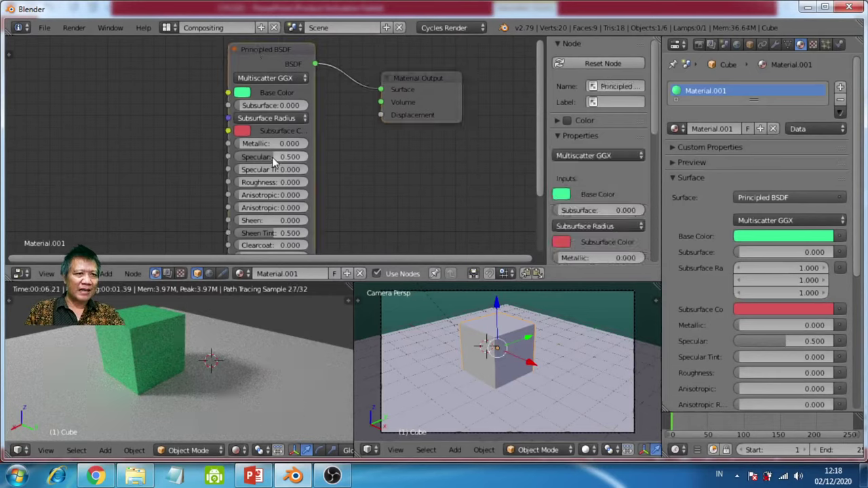
pyautogui.moveTo(272, 157); pyautogui.dragTo(242, 157)
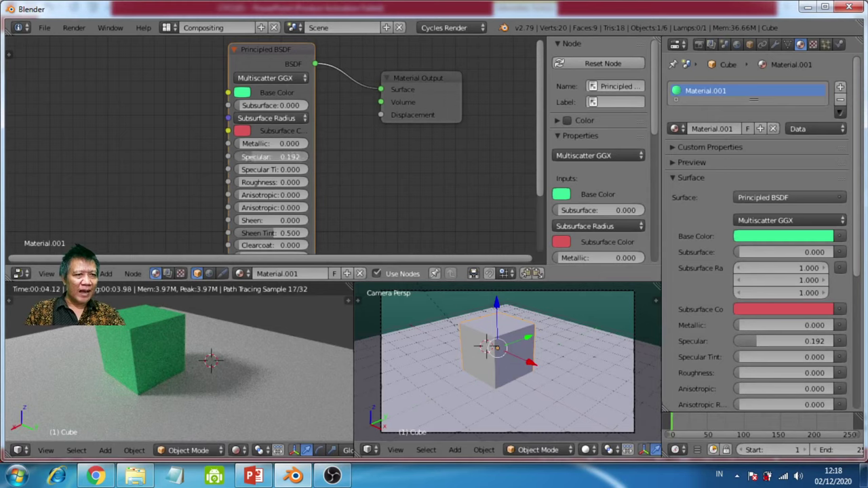
pyautogui.moveTo(272, 157); pyautogui.dragTo(286, 156)
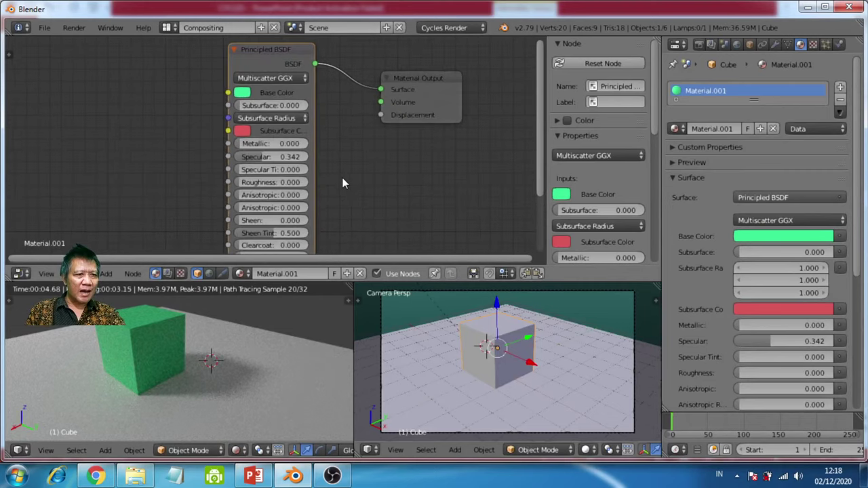
# Show the cube's faces close up in the rendered view and adjust the Principled BSDF's Roughness to about 0.283
pyautogui.scroll(-2, 326, 197)
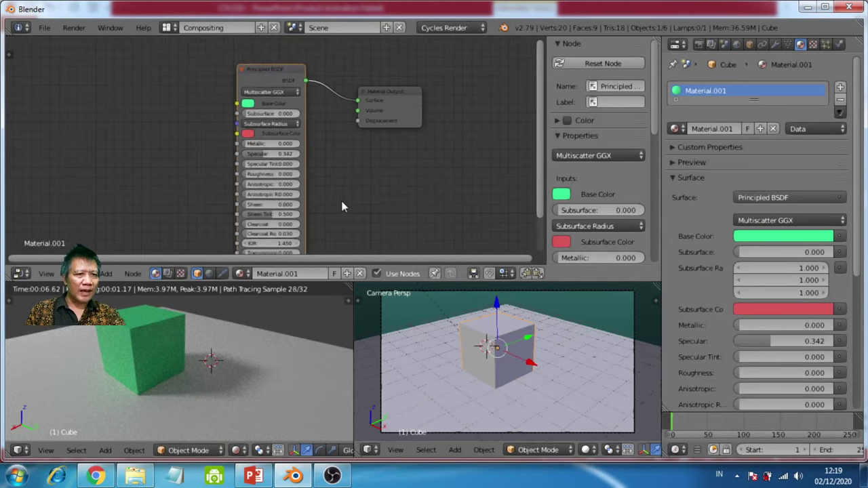
pyautogui.keyDown('shift'); pyautogui.scroll(-2, 357, 211); pyautogui.keyUp('shift')
pyautogui.scroll(3, 304, 193)
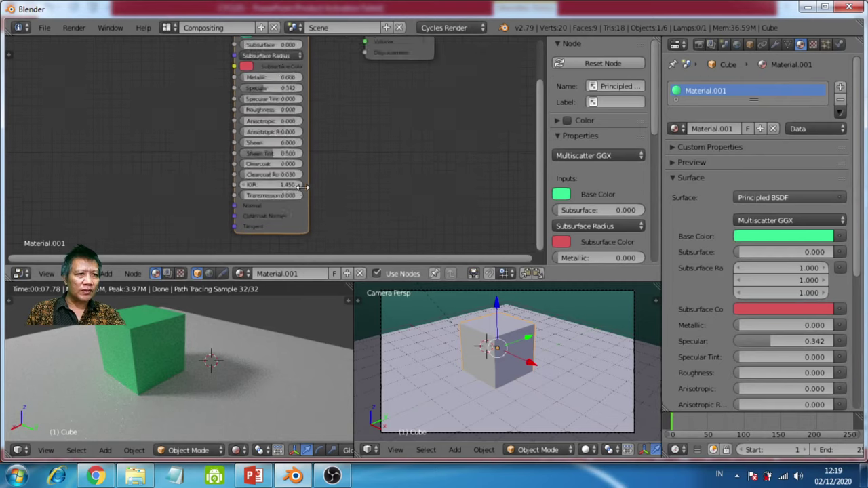
pyautogui.scroll(2, 304, 193)
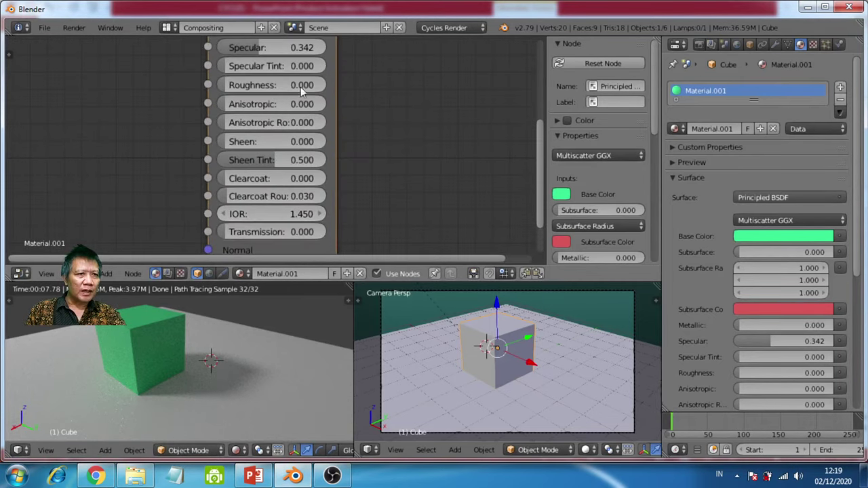
pyautogui.moveTo(355, 82); pyautogui.dragTo(364, 150, button='middle')
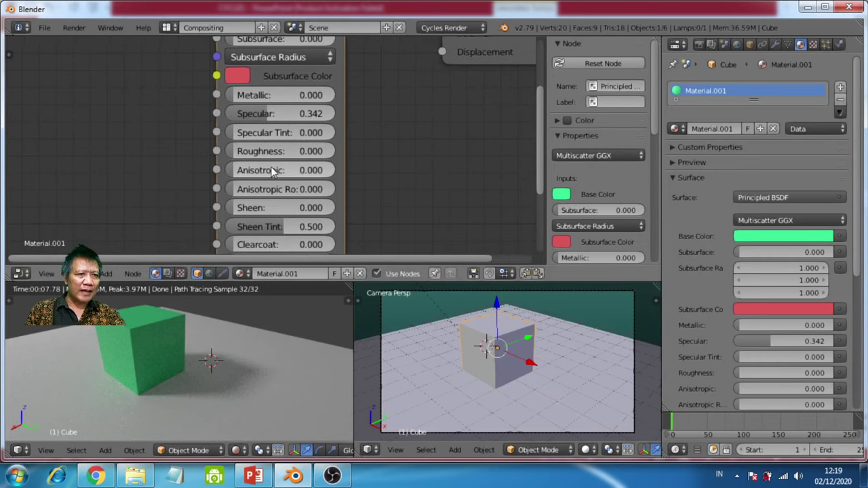
pyautogui.scroll(3, 169, 332)
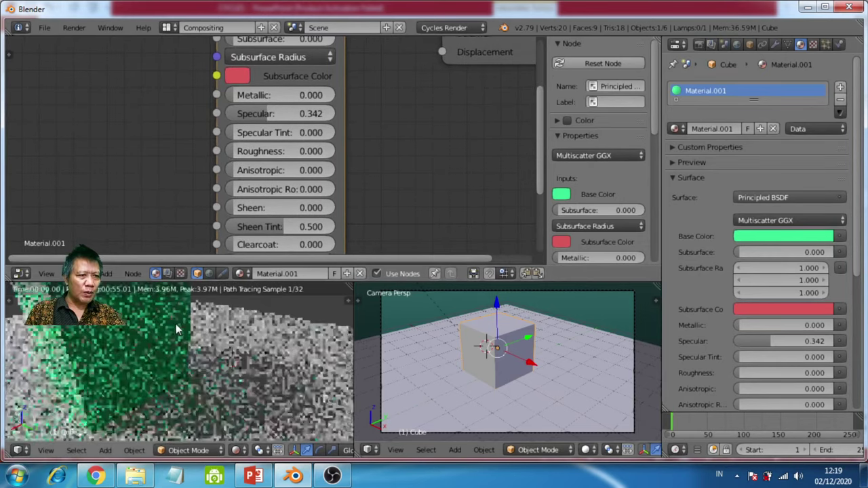
pyautogui.scroll(-3, 136, 366)
pyautogui.moveTo(155, 383)
pyautogui.mouseDown(button='middle')
pyautogui.moveTo(175, 404)
pyautogui.moveTo(155, 382)
pyautogui.mouseUp(button='middle')
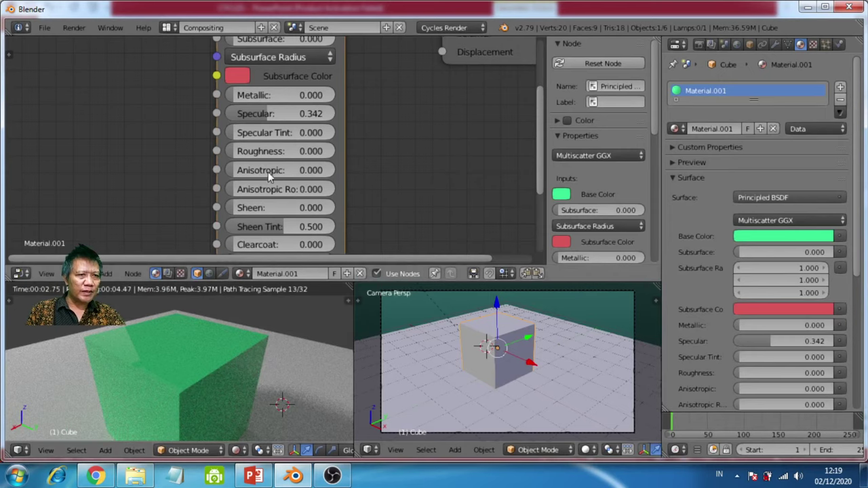
pyautogui.click(241, 157)
pyautogui.moveTo(241, 151); pyautogui.dragTo(313, 151)
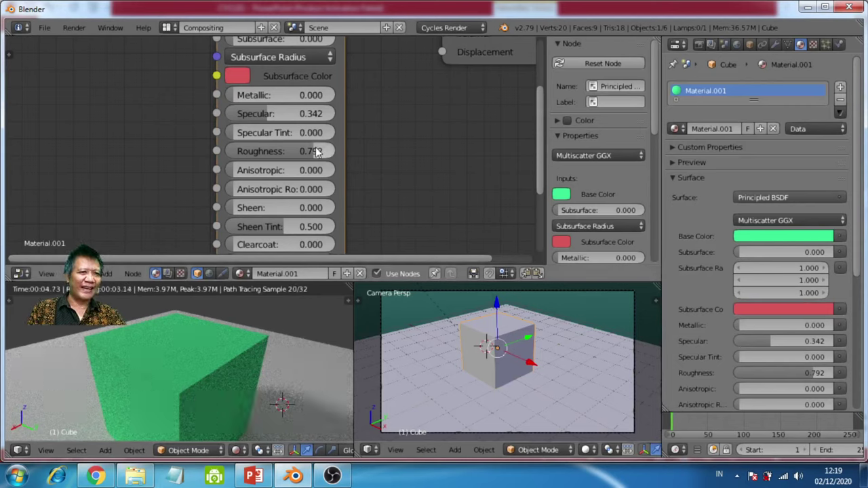
pyautogui.moveTo(316, 155); pyautogui.dragTo(249, 178)
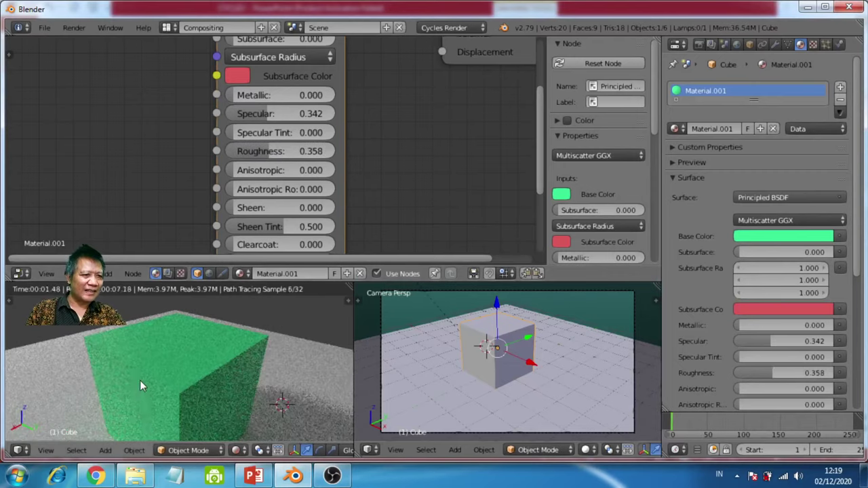
pyautogui.moveTo(279, 154); pyautogui.dragTo(266, 153)
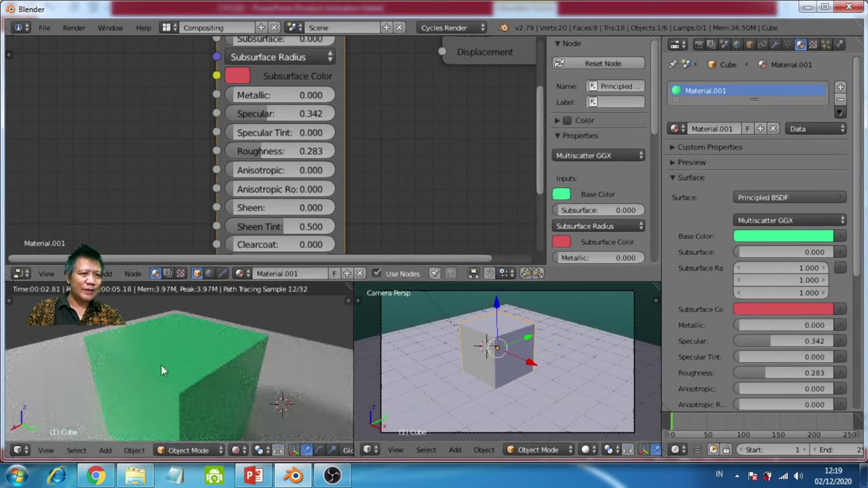
# Frame the whole node setup and move the Principled BSDF node closer to the Material Output node
pyautogui.scroll(2, 373, 71)
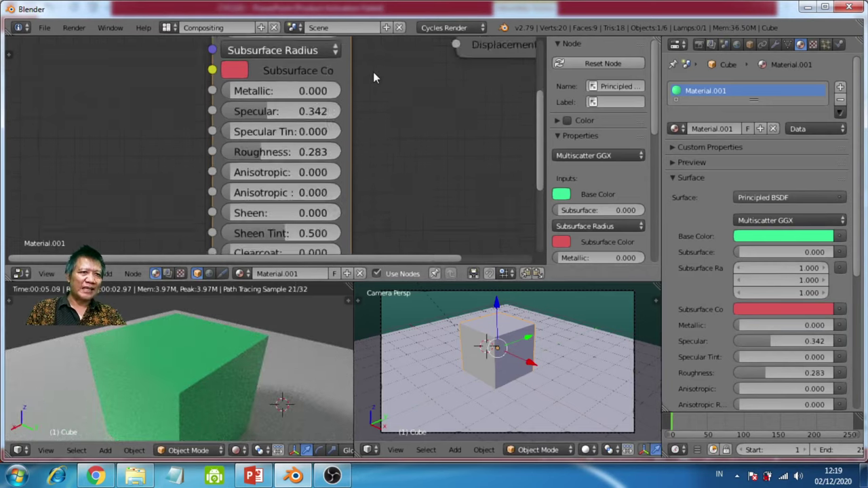
pyautogui.scroll(-2, 374, 72)
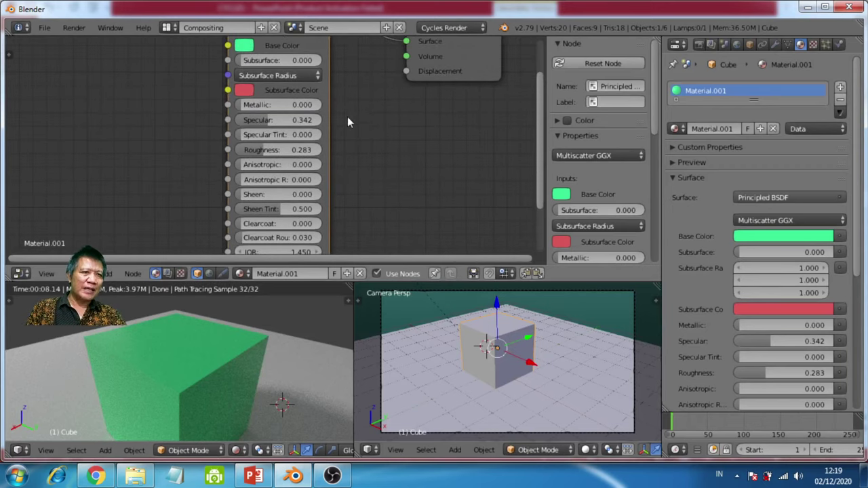
pyautogui.scroll(-2, 343, 156)
pyautogui.scroll(-1, 305, 101)
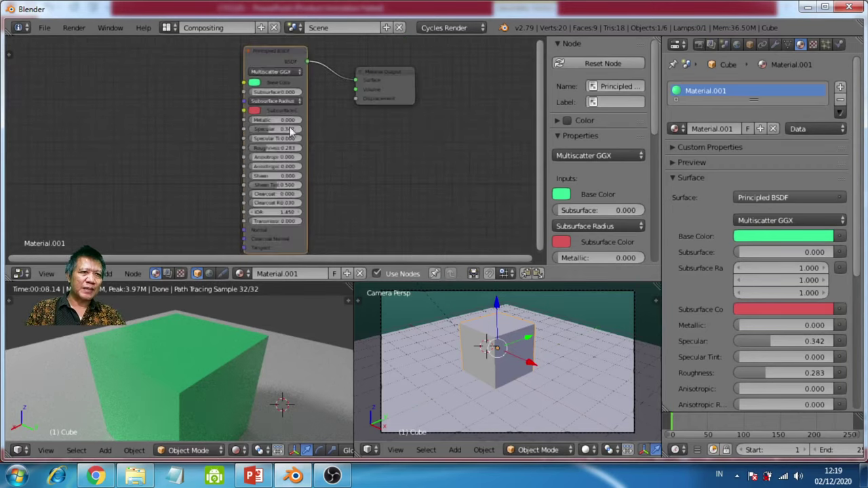
pyautogui.moveTo(274, 46); pyautogui.dragTo(298, 50)
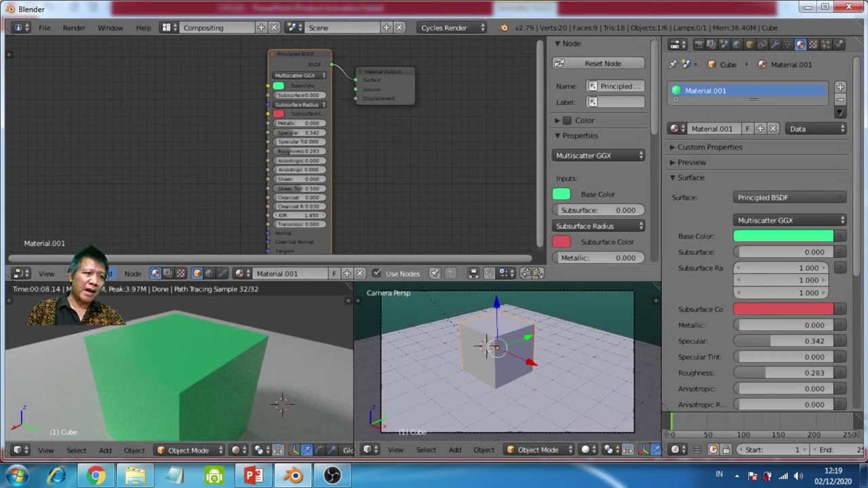
# Add an Image Texture node in the free space before the Principled BSDF and widen it slightly
pyautogui.click(107, 273)
pyautogui.moveTo(129, 214)
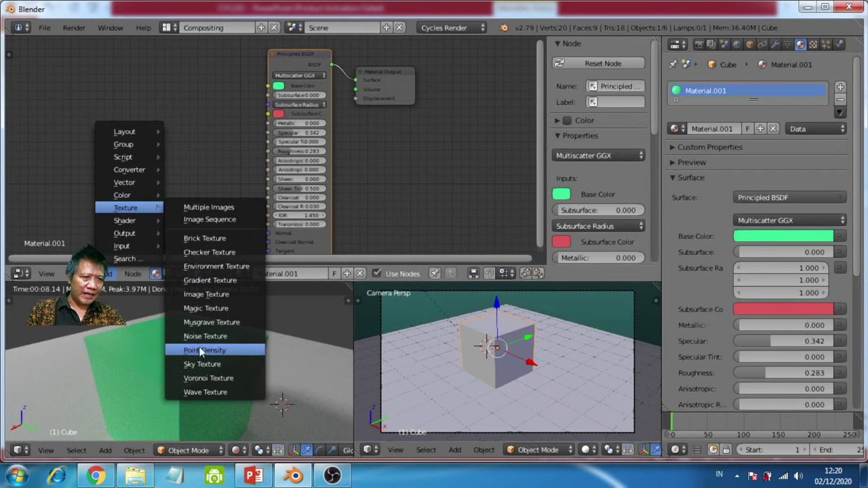
pyautogui.click(196, 294)
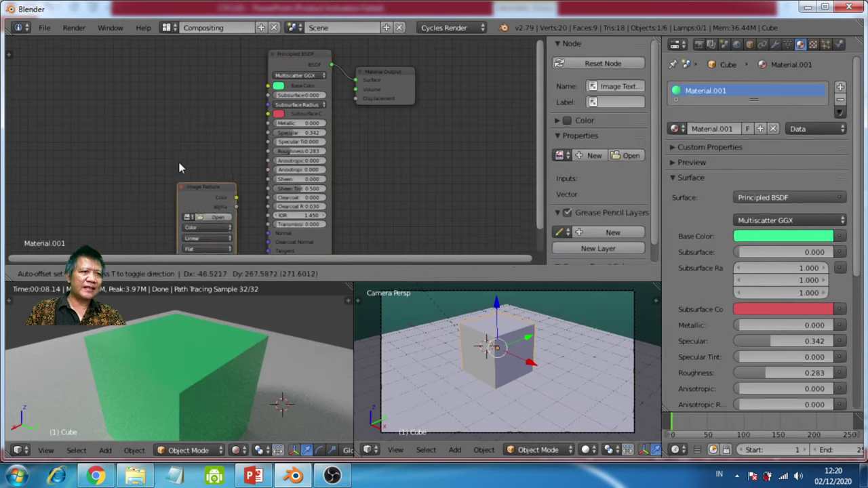
pyautogui.click(134, 76)
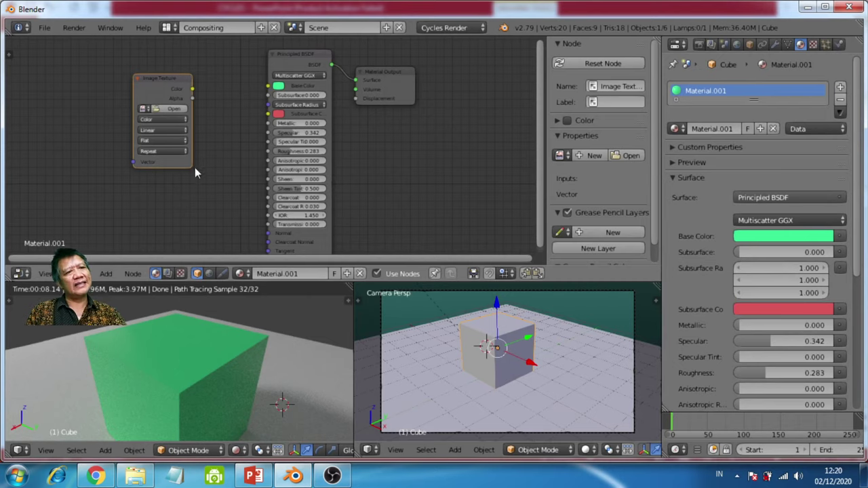
pyautogui.moveTo(189, 166); pyautogui.dragTo(213, 171)
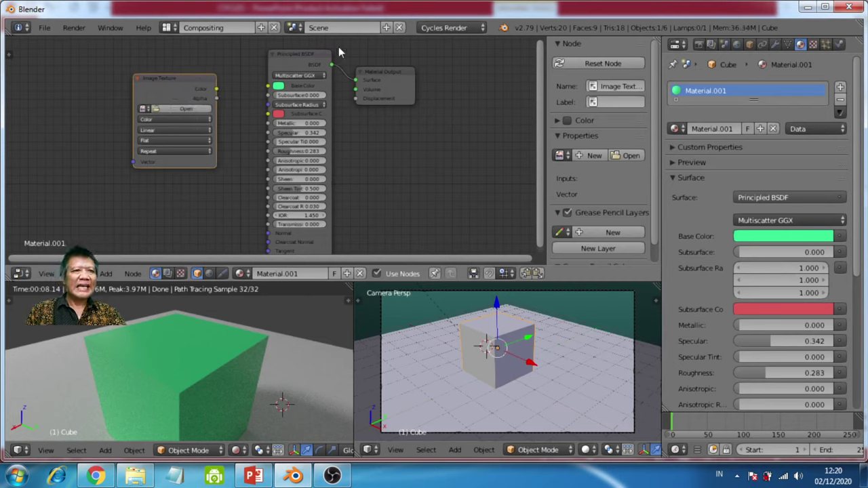
# Show the cube's mesh data properties and move the Image Texture node a little farther from the Principled BSDF
pyautogui.click(815, 45)
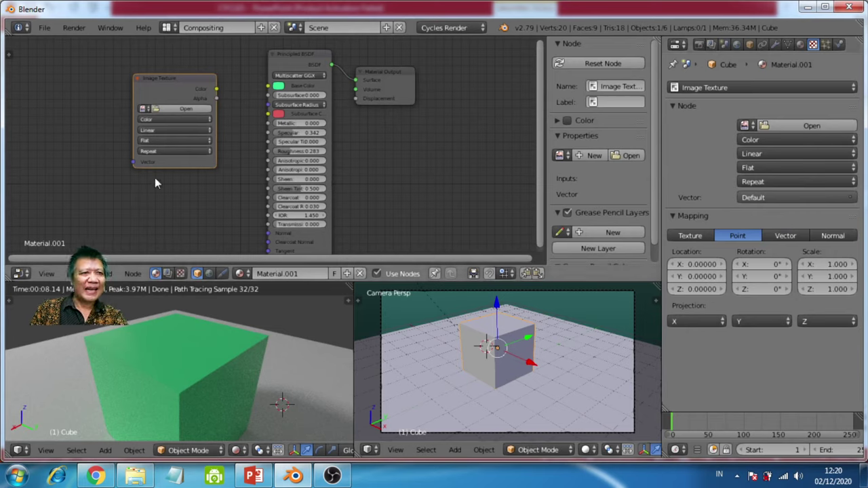
pyautogui.click(801, 45)
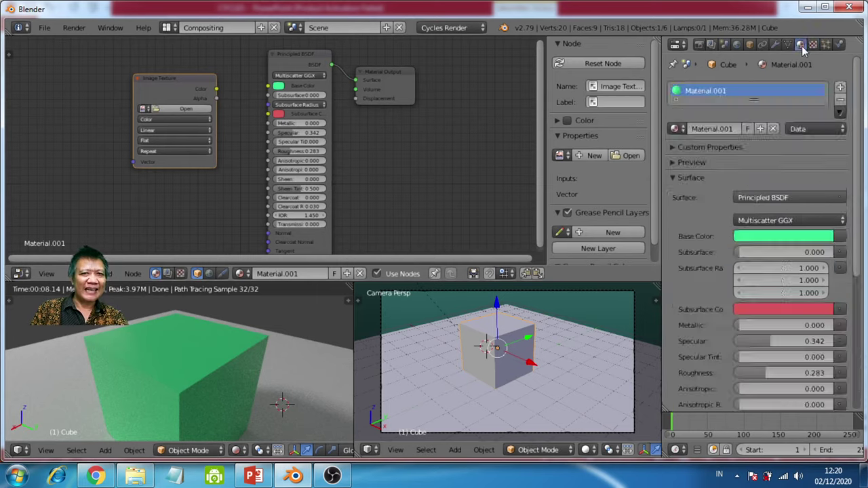
pyautogui.click(787, 45)
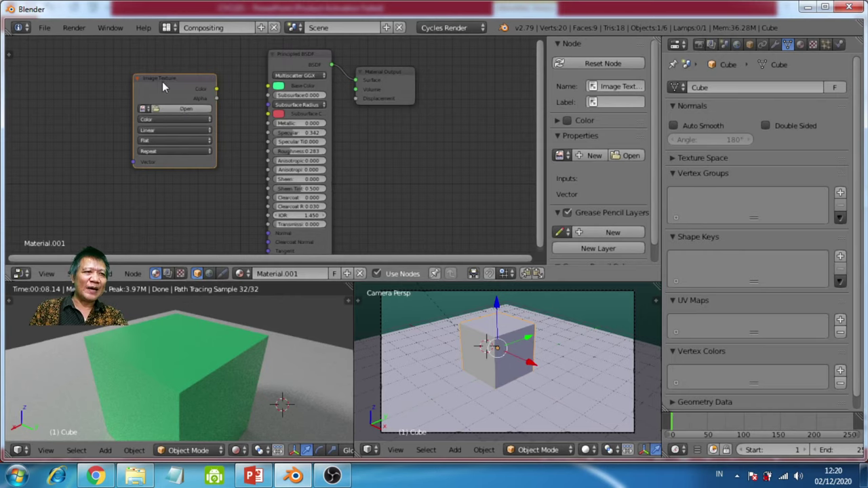
pyautogui.moveTo(162, 82)
pyautogui.mouseDown()
pyautogui.moveTo(141, 70)
pyautogui.moveTo(169, 78)
pyautogui.mouseUp()
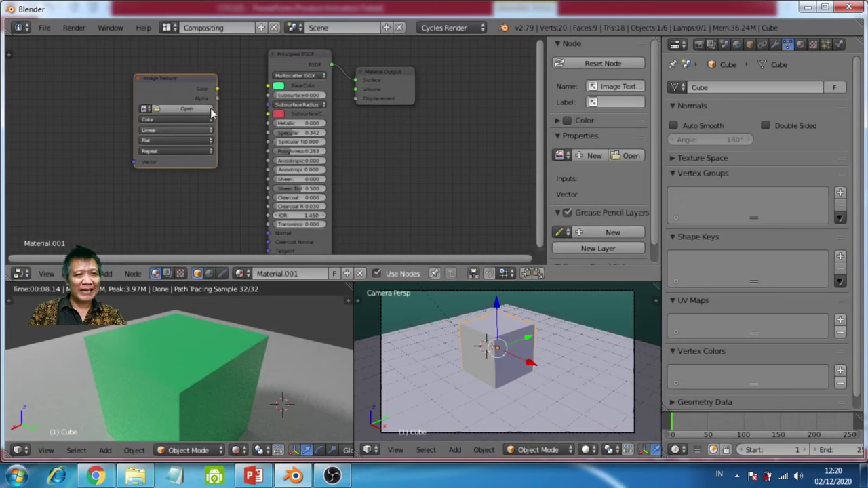
pyautogui.moveTo(186, 76); pyautogui.dragTo(166, 68)
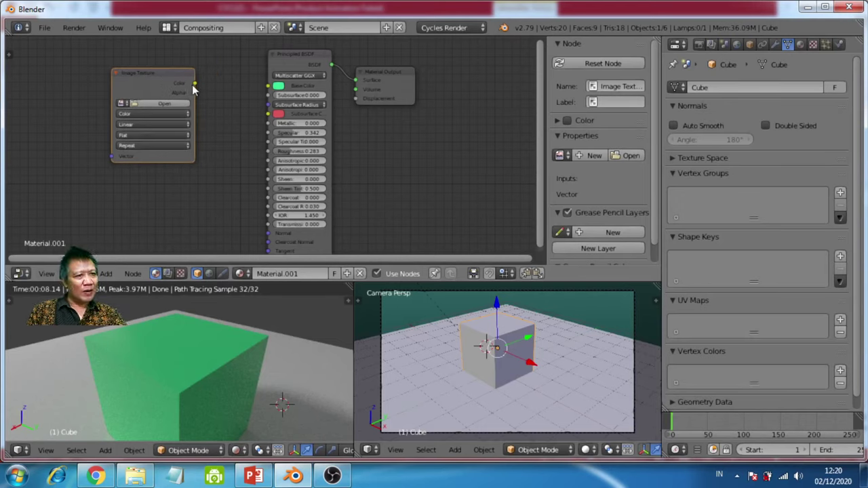
# Connect the Image Texture's Color output to the Principled BSDF's Base Color and load kAYU SEAMLESS.jpg from D:\01. Perangkat Pembelajaran\Animasi
pyautogui.moveTo(194, 84); pyautogui.dragTo(268, 86)
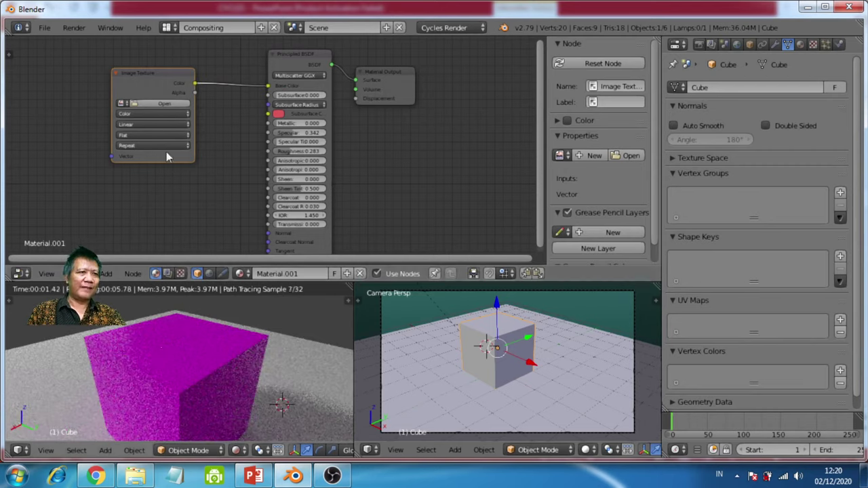
pyautogui.click(157, 106)
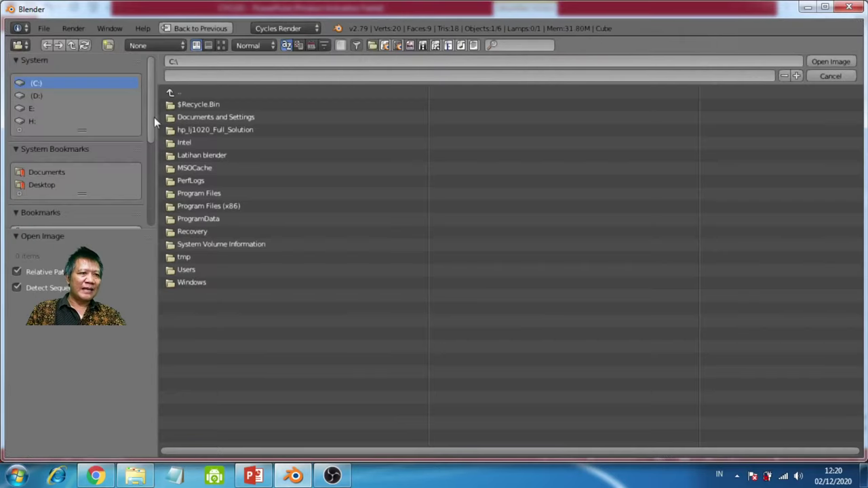
pyautogui.click(34, 95)
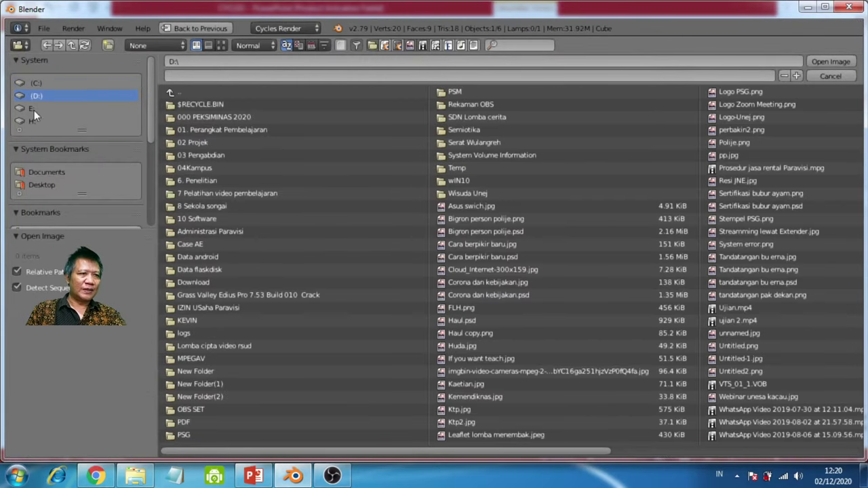
pyautogui.click(195, 128)
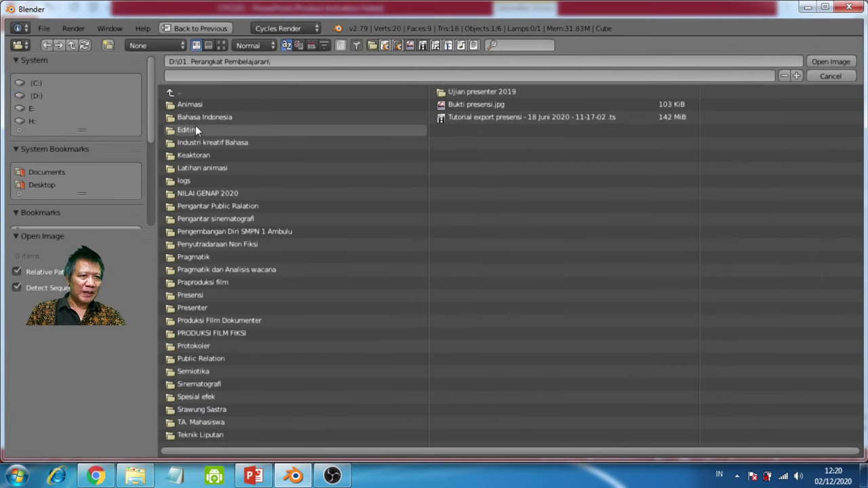
pyautogui.click(189, 103)
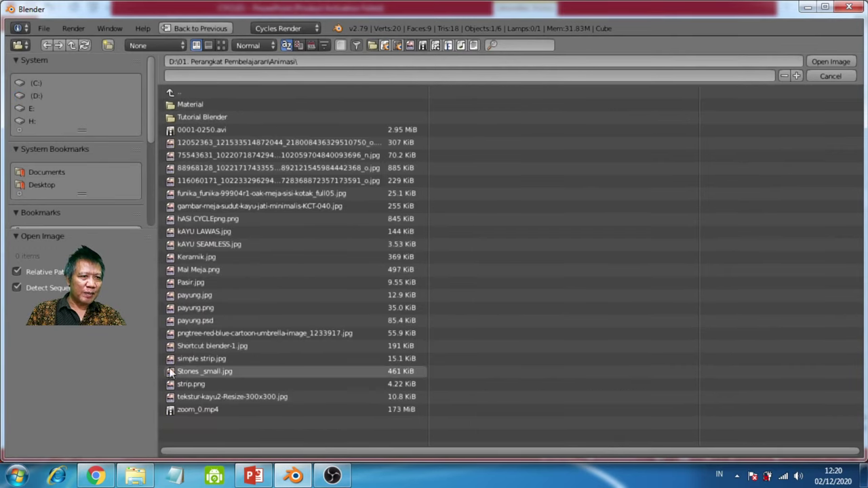
pyautogui.click(196, 246)
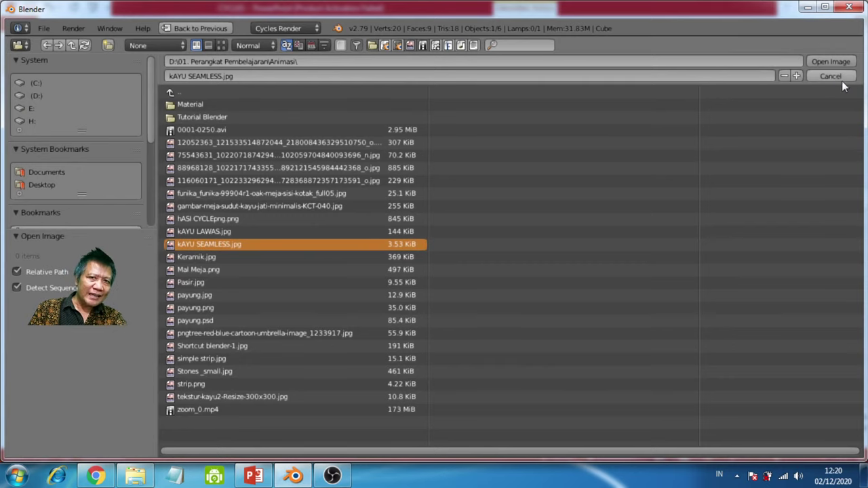
pyautogui.click(818, 63)
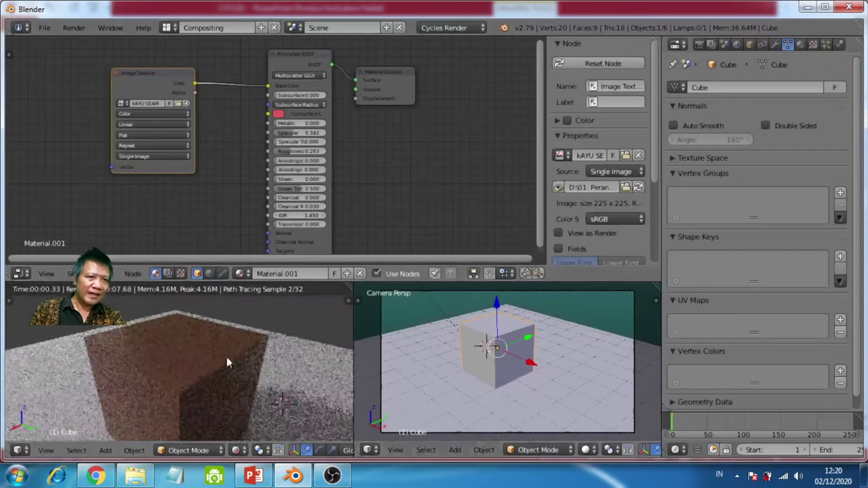
# Show the wood-textured cube close up in the rendered view and make both 3D views taller
pyautogui.moveTo(216, 378); pyautogui.dragTo(202, 391, button='middle')
pyautogui.scroll(5, 203, 390)
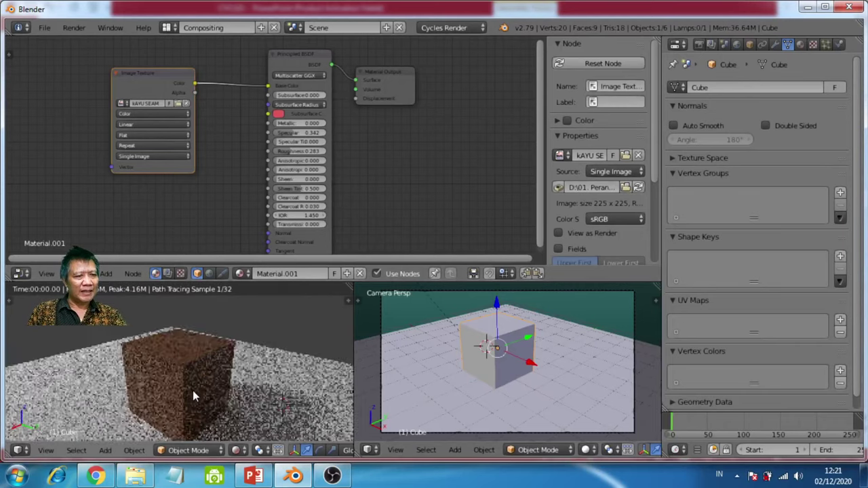
pyautogui.scroll(5, 204, 370)
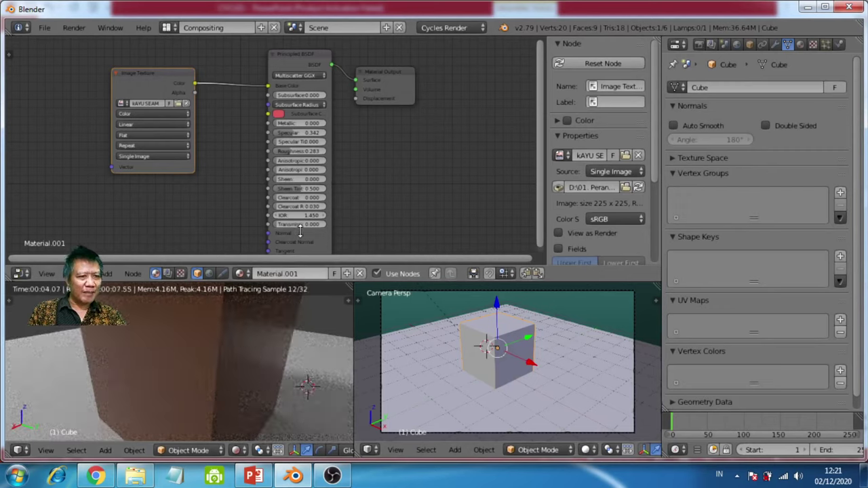
pyautogui.moveTo(287, 280); pyautogui.dragTo(287, 248)
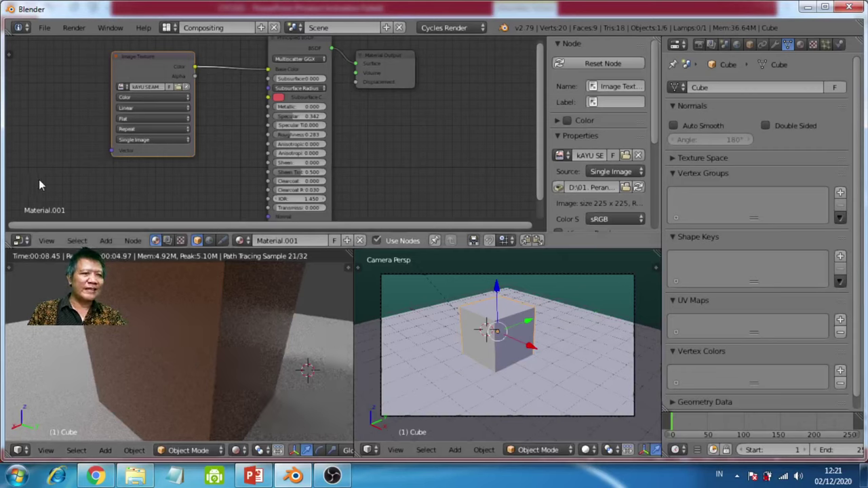
# Find the Texture Coordinate node by searching for "coord" and place it in front of the Image Texture node
pyautogui.click(105, 241)
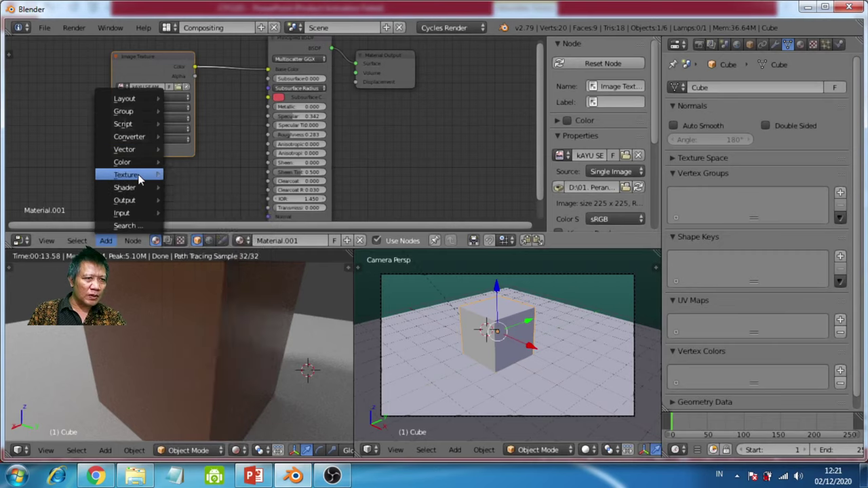
pyautogui.moveTo(139, 180)
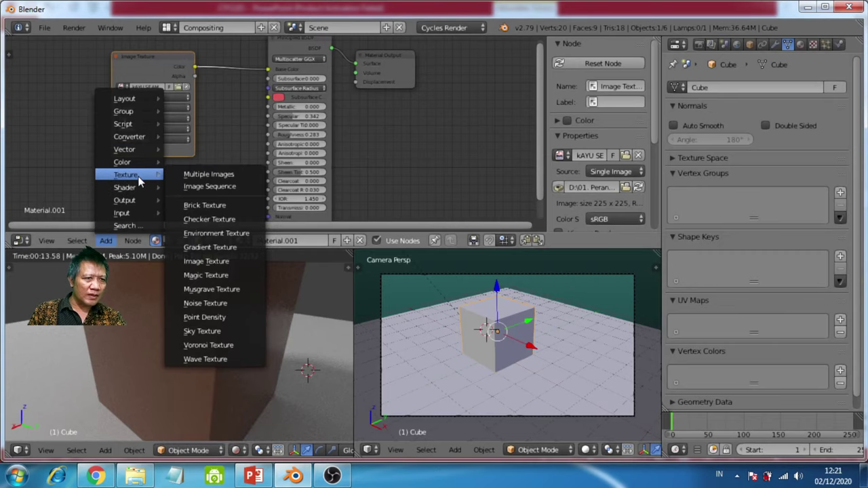
pyautogui.click(107, 241)
pyautogui.click(116, 218)
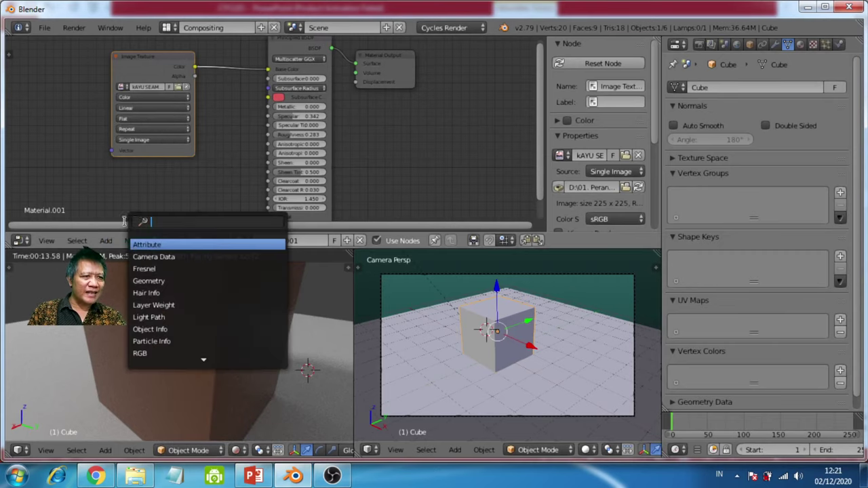
pyautogui.write('coord')
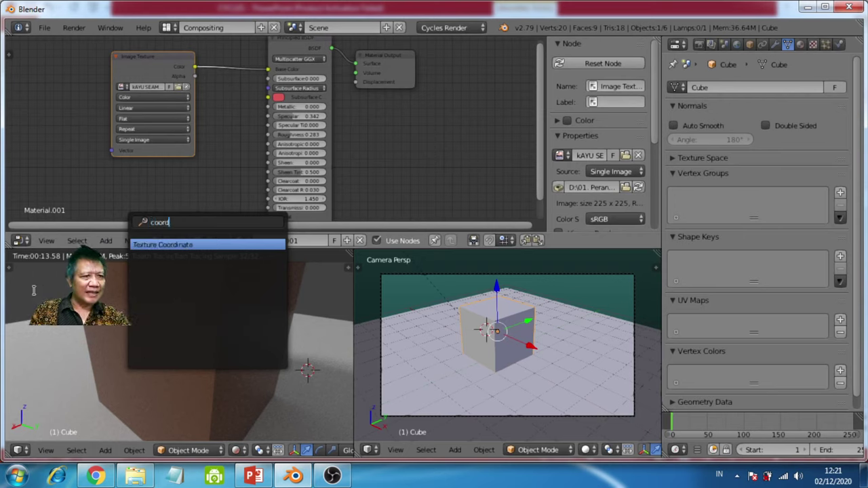
pyautogui.click(175, 246)
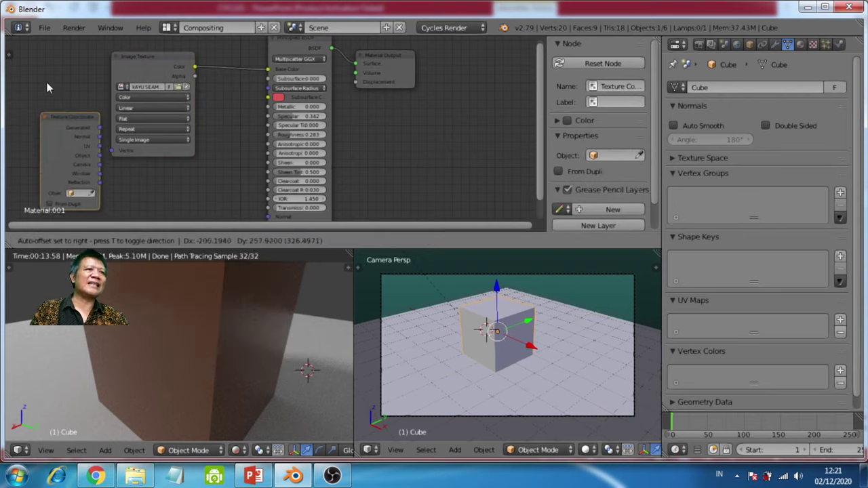
pyautogui.click(12, 11)
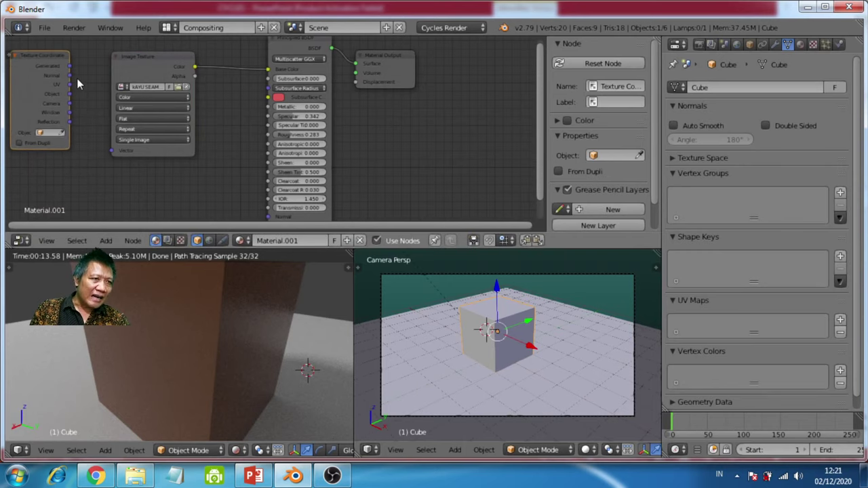
# Connect the Texture Coordinate's Generated output to the Image Texture's Vector input and check the cube's wood grain from several angles
pyautogui.moveTo(71, 66); pyautogui.dragTo(71, 66)
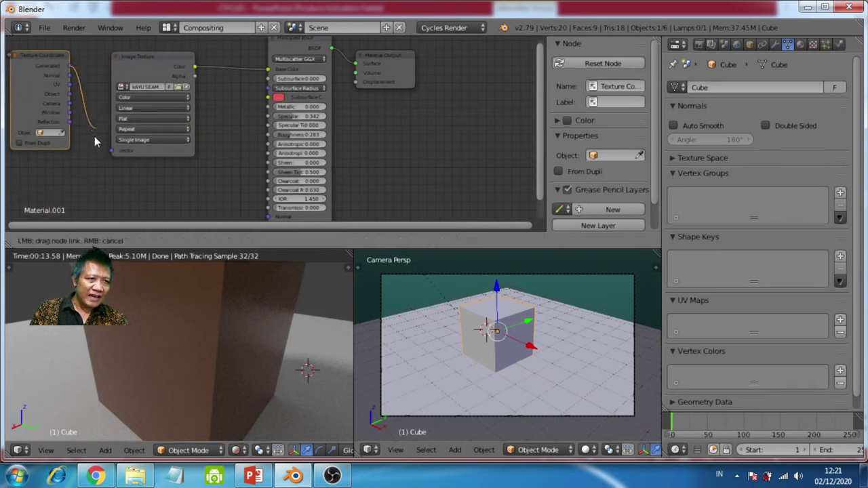
pyautogui.moveTo(95, 136); pyautogui.dragTo(111, 150)
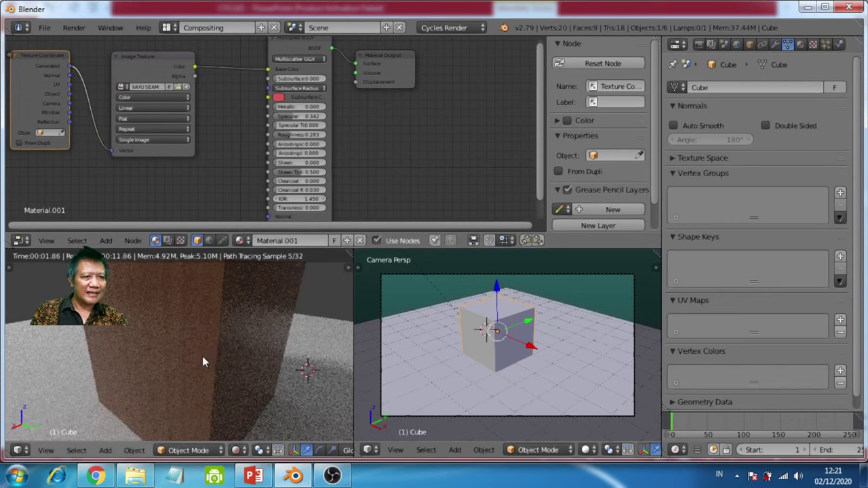
pyautogui.scroll(-4, 181, 358)
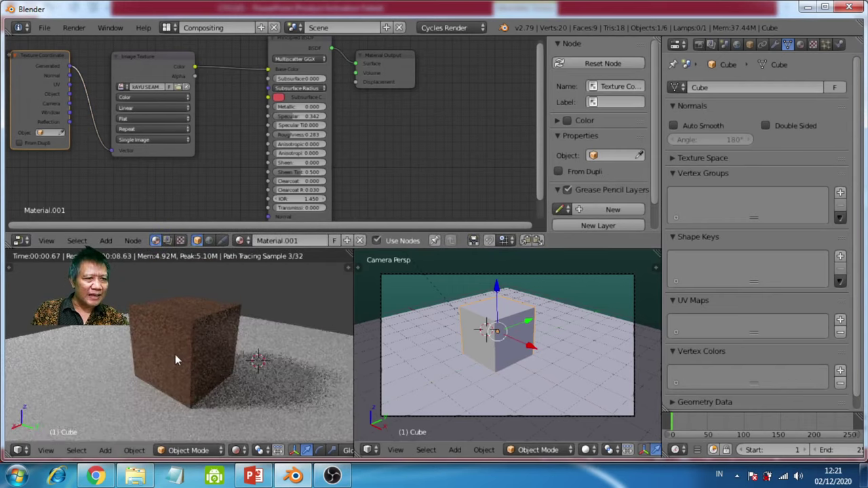
pyautogui.scroll(-2, 183, 350)
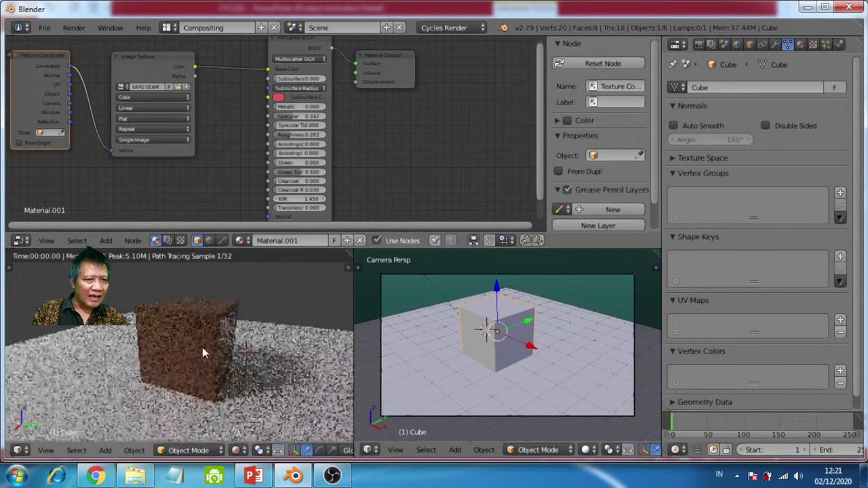
pyautogui.scroll(4, 201, 346)
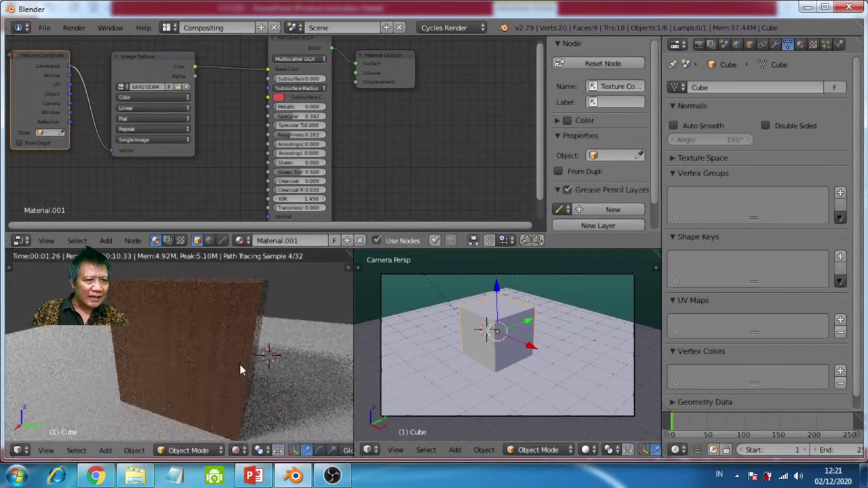
pyautogui.scroll(1, 191, 346)
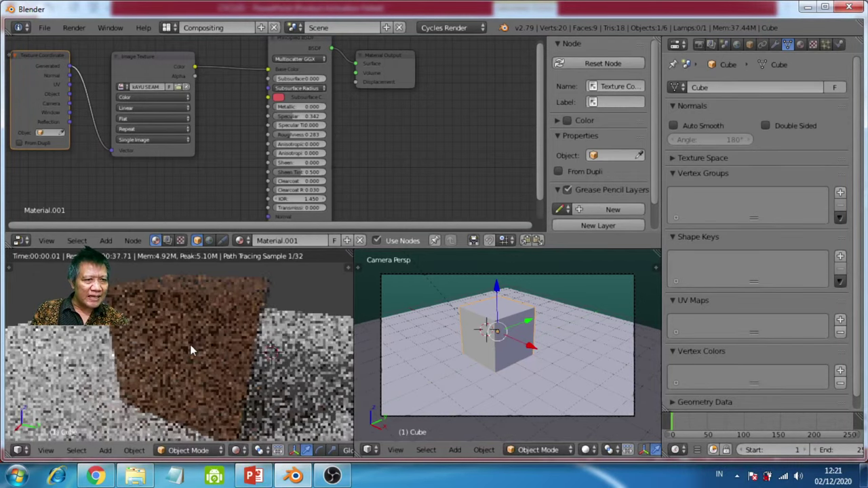
pyautogui.scroll(-1, 172, 338)
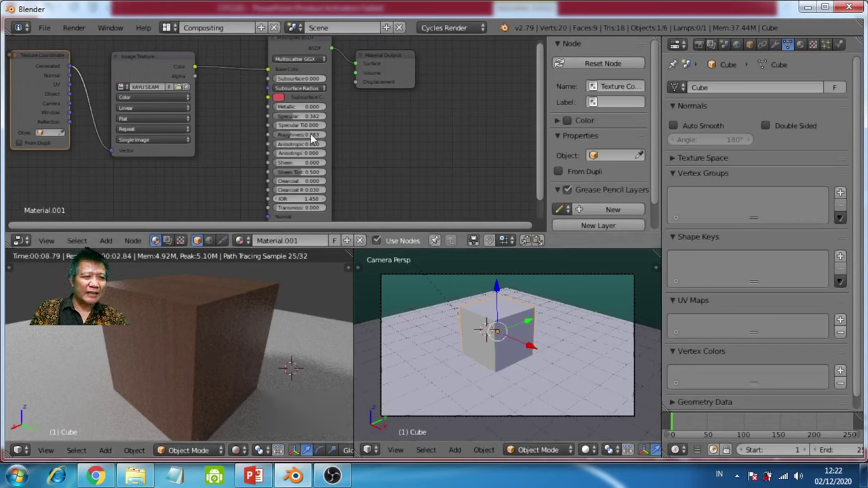
# Move the Image Texture node toward the Principled BSDF and insert a Mapping node on the link between Texture Coordinate and Image Texture
pyautogui.moveTo(157, 53); pyautogui.dragTo(208, 58)
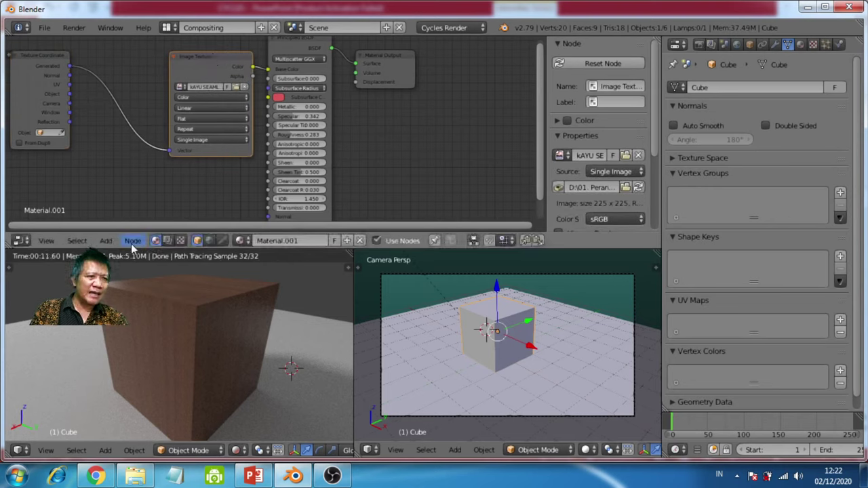
pyautogui.click(106, 240)
pyautogui.moveTo(123, 215)
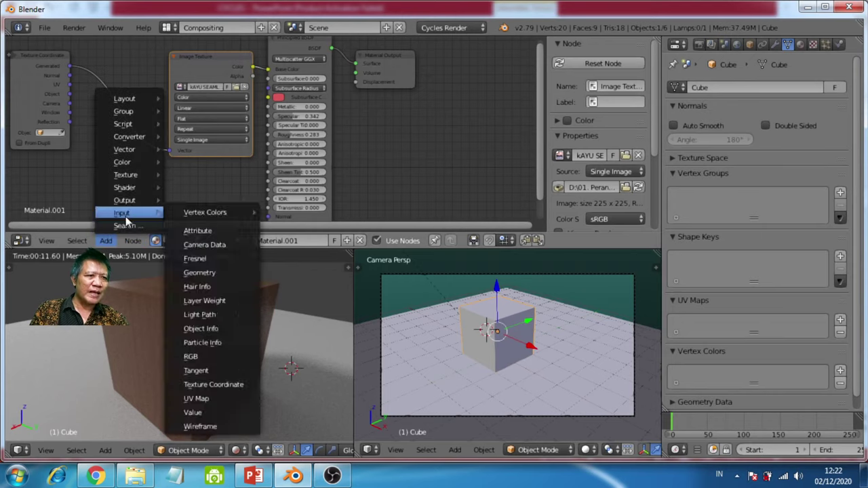
pyautogui.moveTo(133, 178)
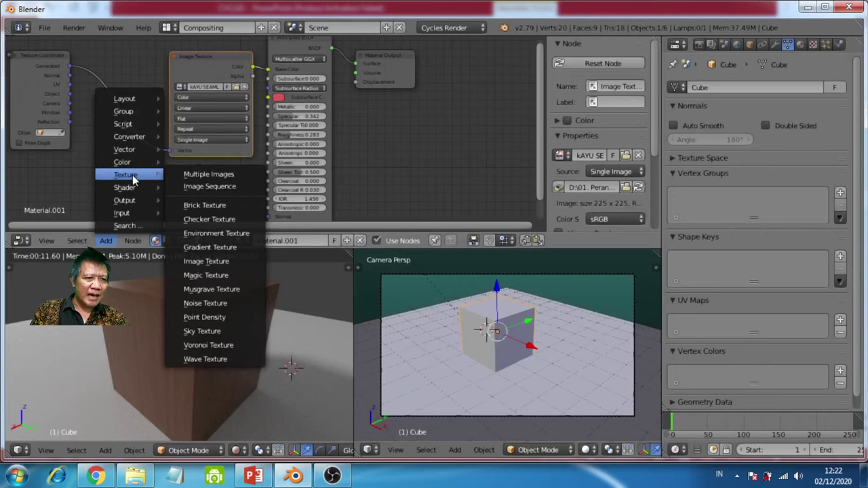
pyautogui.click(108, 240)
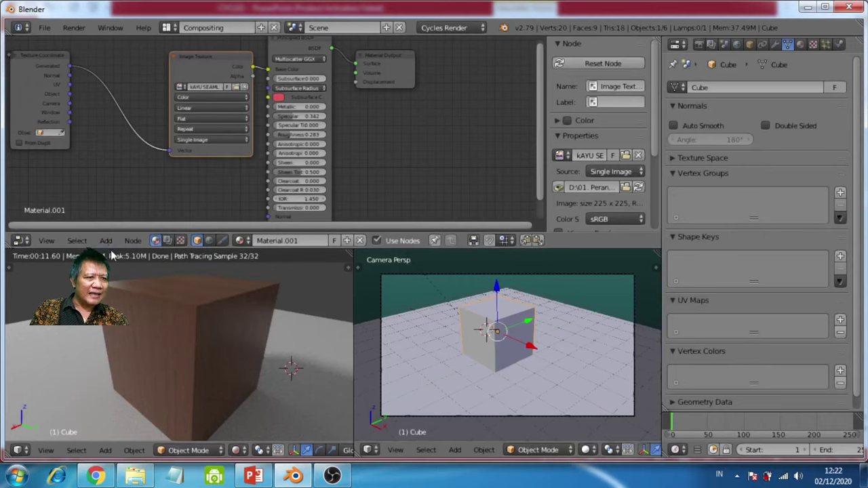
pyautogui.click(112, 239)
pyautogui.click(123, 226)
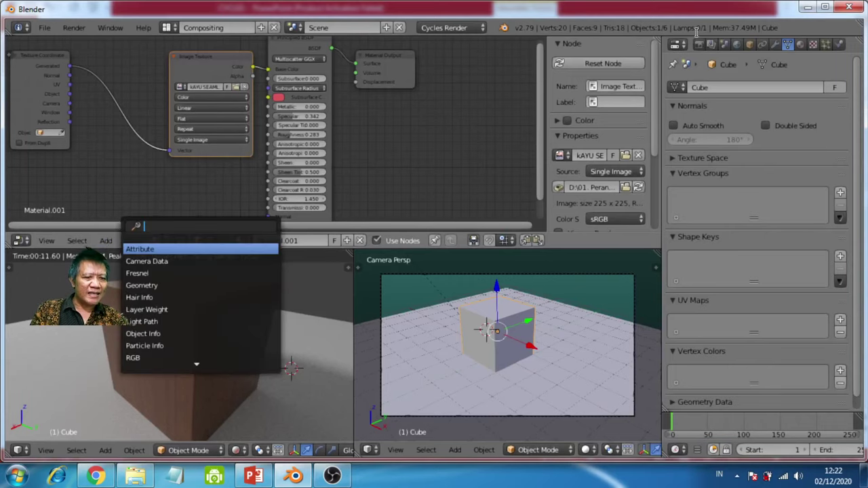
pyautogui.write('mapp')
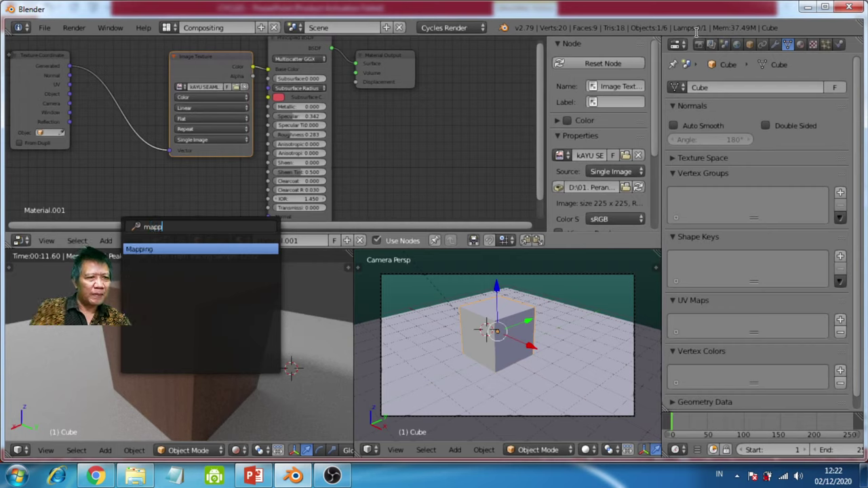
pyautogui.click(152, 249)
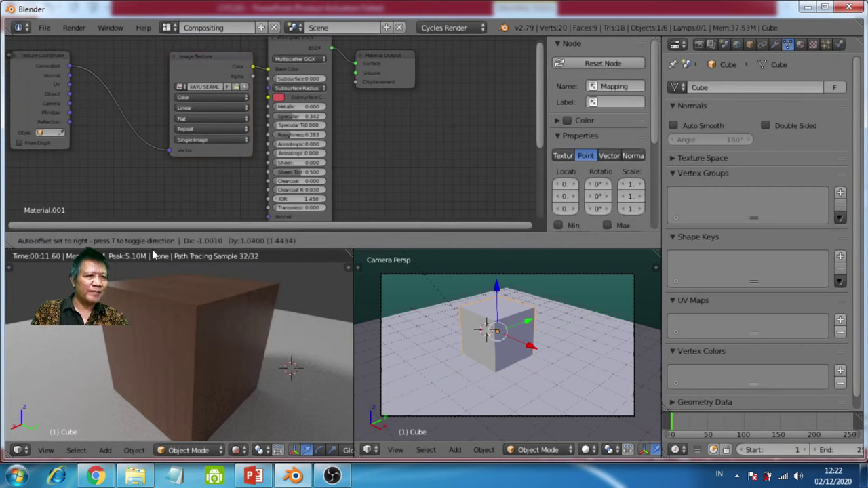
pyautogui.click(110, 33)
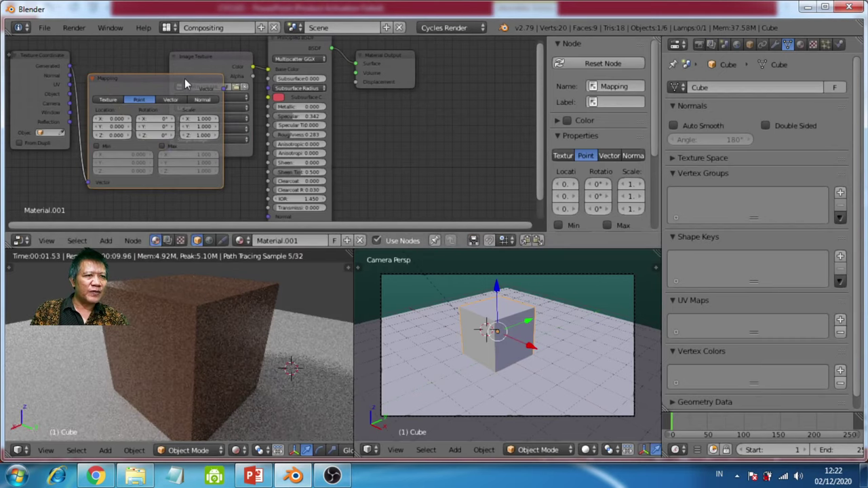
pyautogui.moveTo(185, 78); pyautogui.dragTo(184, 58)
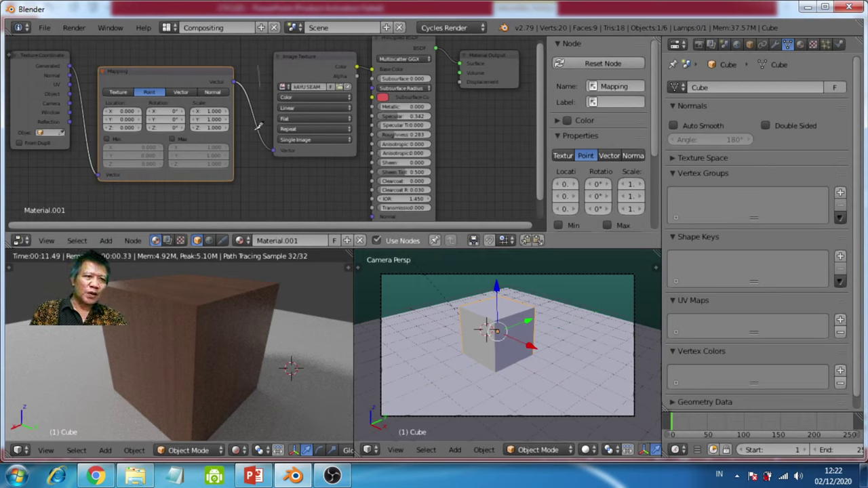
# Unlink the Mapping node from the Image Texture's Vector input and reconnect its Vector output there
pyautogui.moveTo(275, 149); pyautogui.dragTo(257, 166)
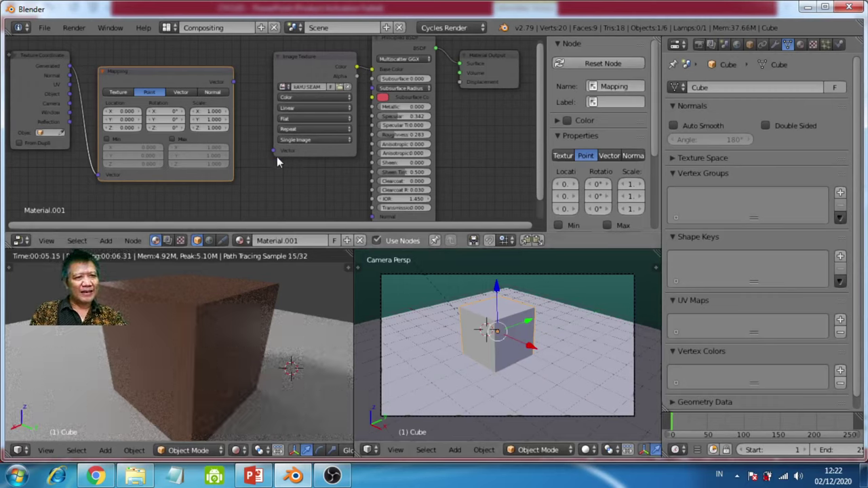
pyautogui.moveTo(234, 82); pyautogui.dragTo(273, 150)
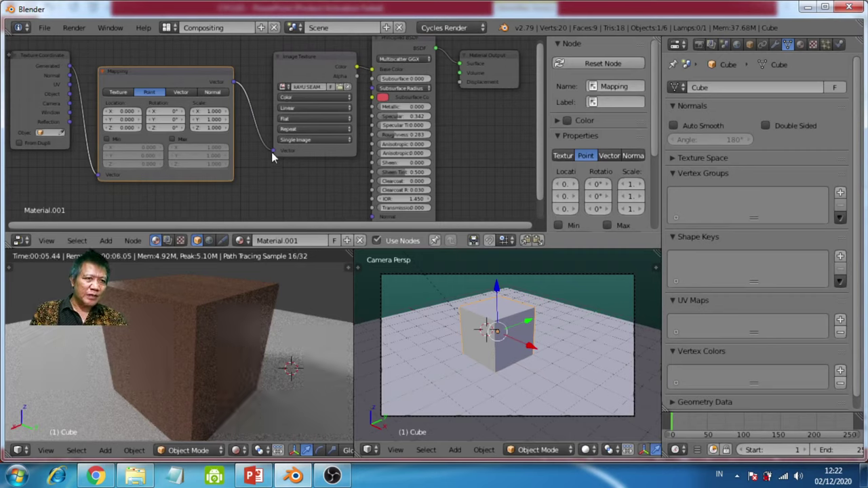
pyautogui.scroll(1, 201, 149)
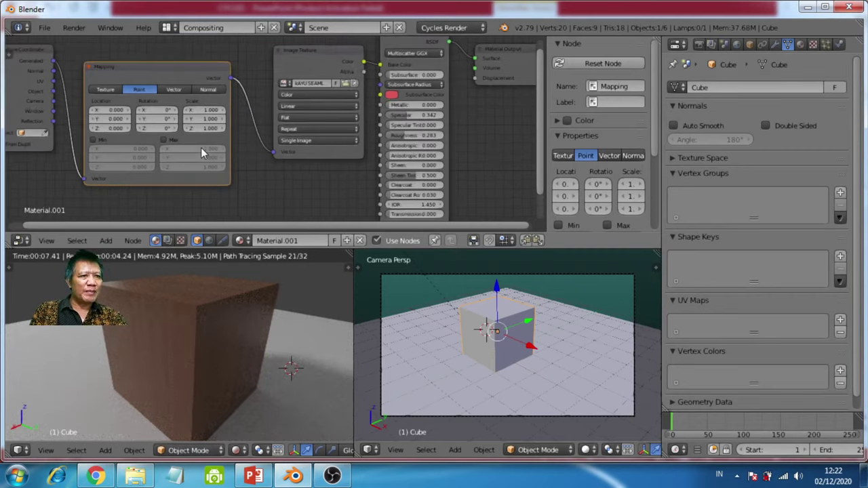
# Raise the Mapping node's X scale to 4.9, preview the cube in Material shading, and lower that scale to 0.3
pyautogui.scroll(1, 200, 147)
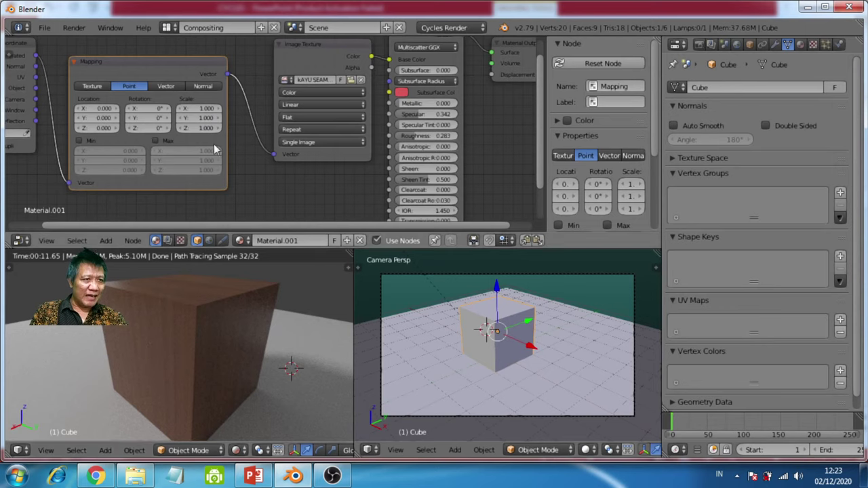
pyautogui.moveTo(204, 109); pyautogui.dragTo(221, 108)
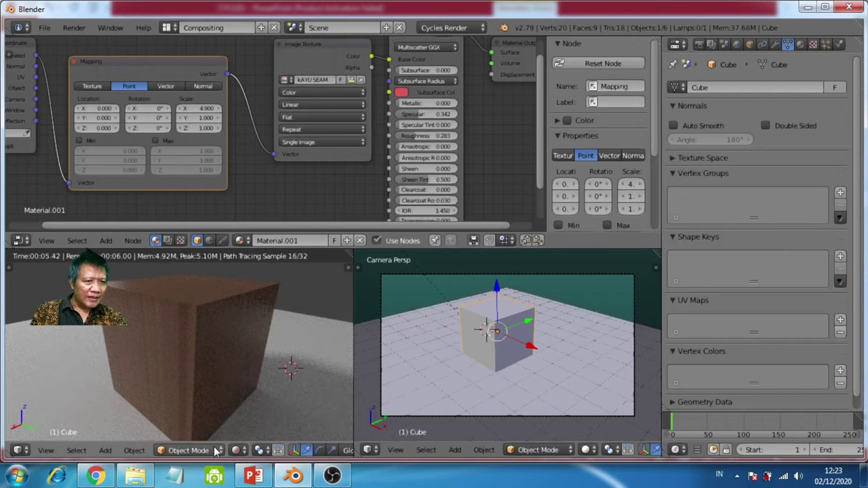
pyautogui.click(240, 453)
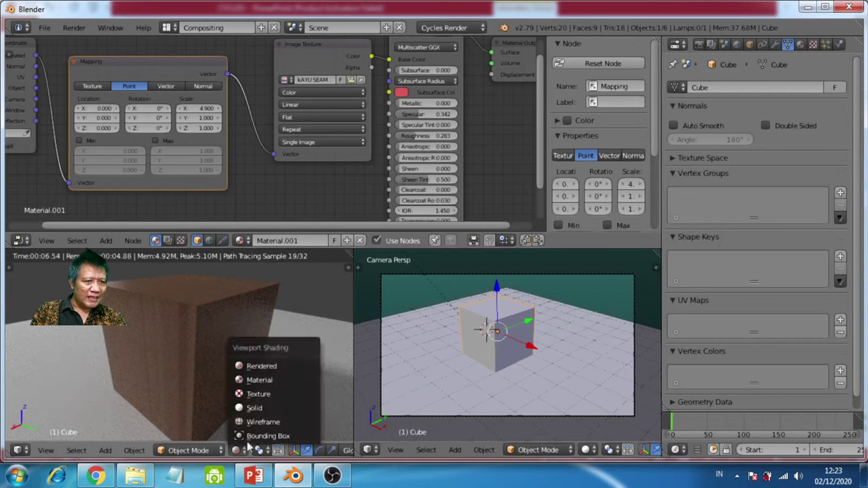
pyautogui.click(267, 382)
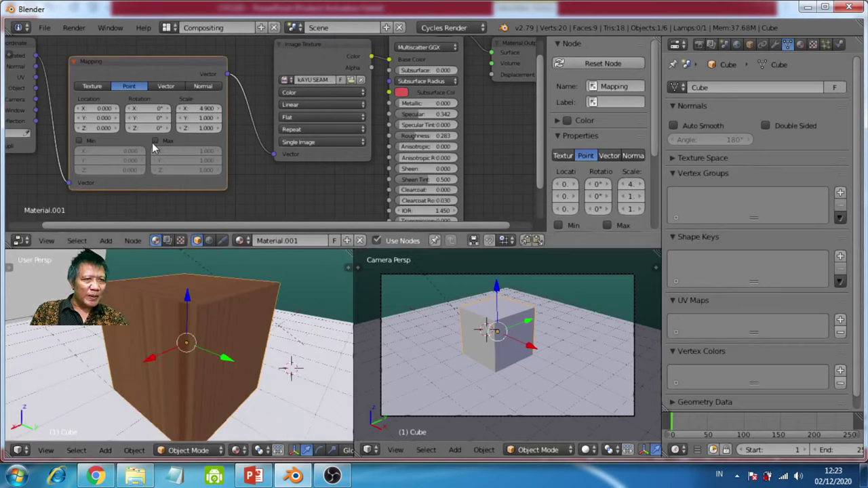
pyautogui.moveTo(202, 109); pyautogui.dragTo(163, 108)
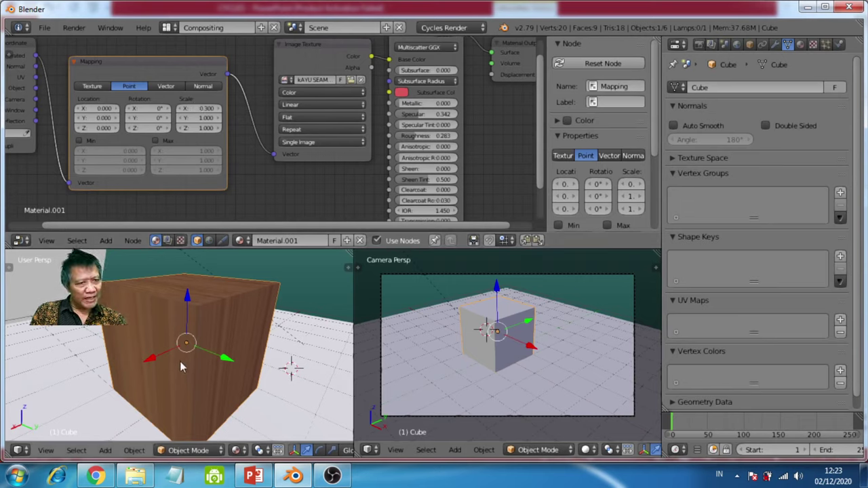
# Try Z scale values of 4.1 and about -13 on the Mapping node with the cube's top face in view
pyautogui.moveTo(189, 314); pyautogui.dragTo(170, 327, button='middle')
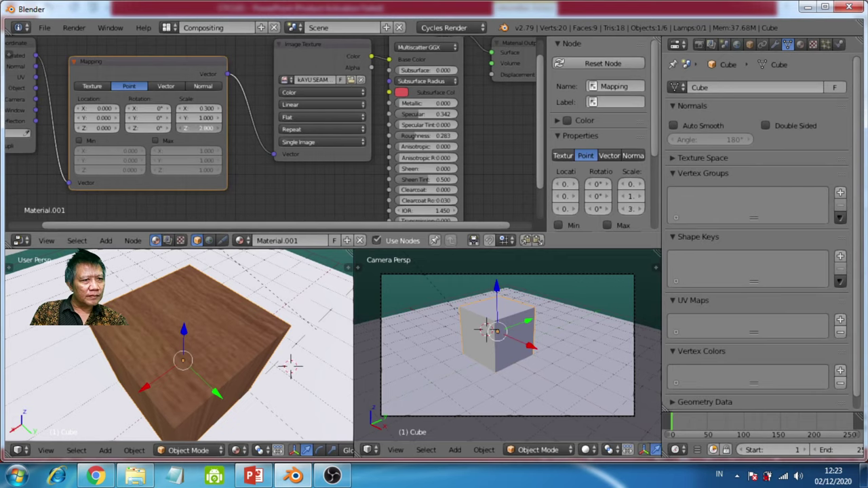
pyautogui.moveTo(200, 128); pyautogui.dragTo(203, 134)
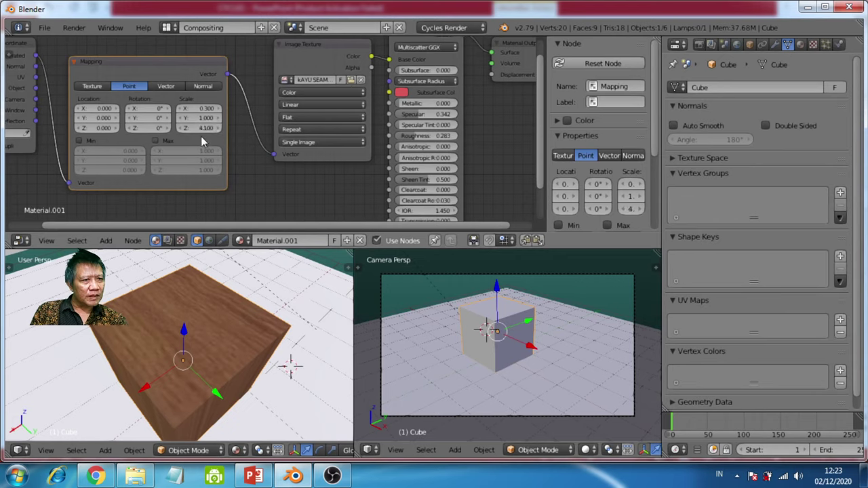
pyautogui.moveTo(203, 129); pyautogui.dragTo(203, 129)
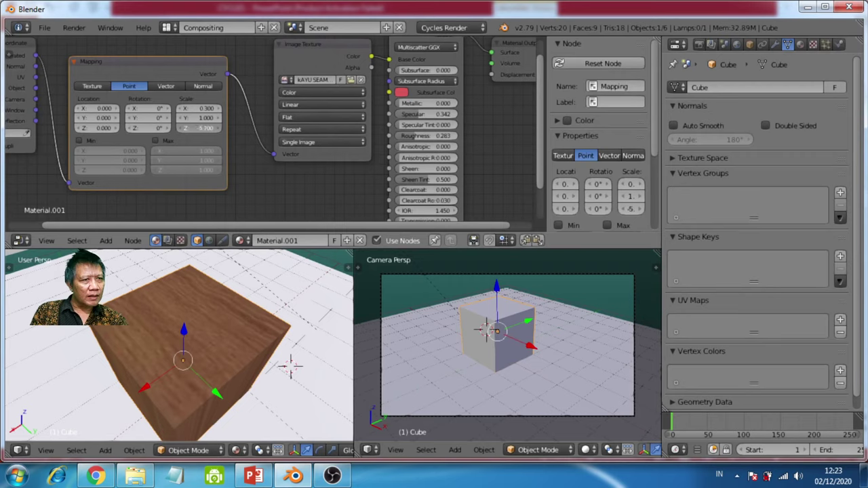
pyautogui.moveTo(203, 129); pyautogui.dragTo(203, 127)
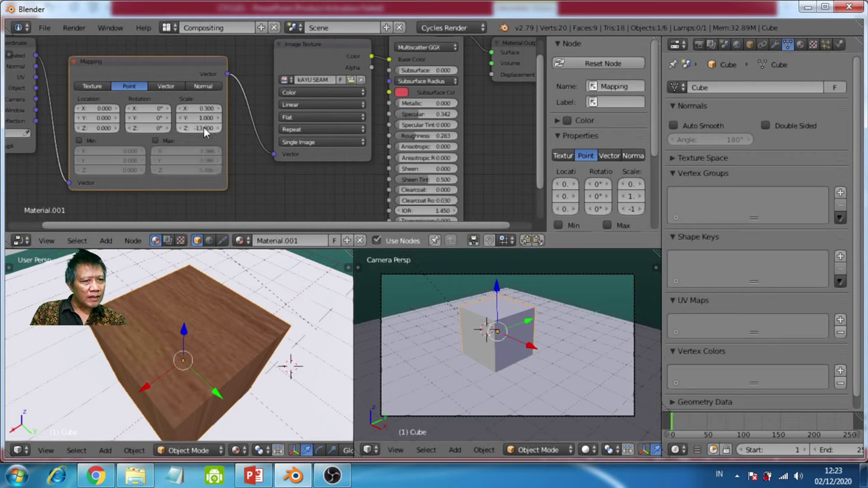
# Set the Mapping node's Z scale to 1 and leave its X location at 0
pyautogui.click(203, 127)
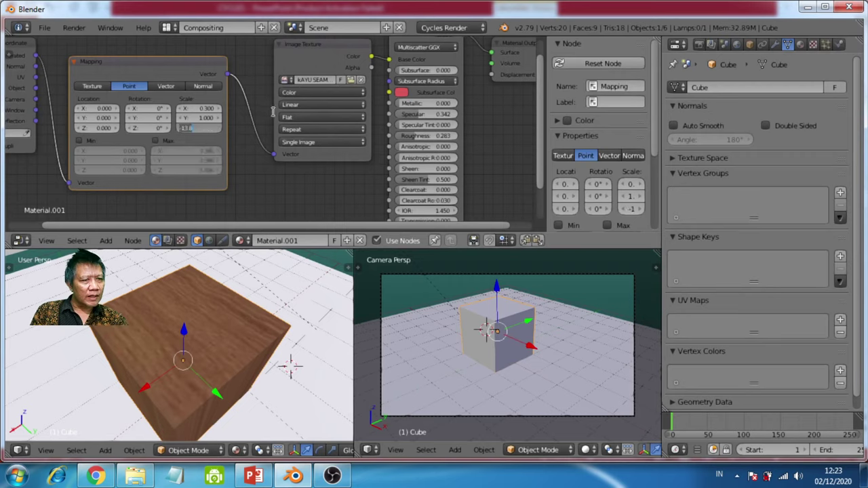
pyautogui.press('BackSpace')
pyautogui.write('1')
pyautogui.press('Return')
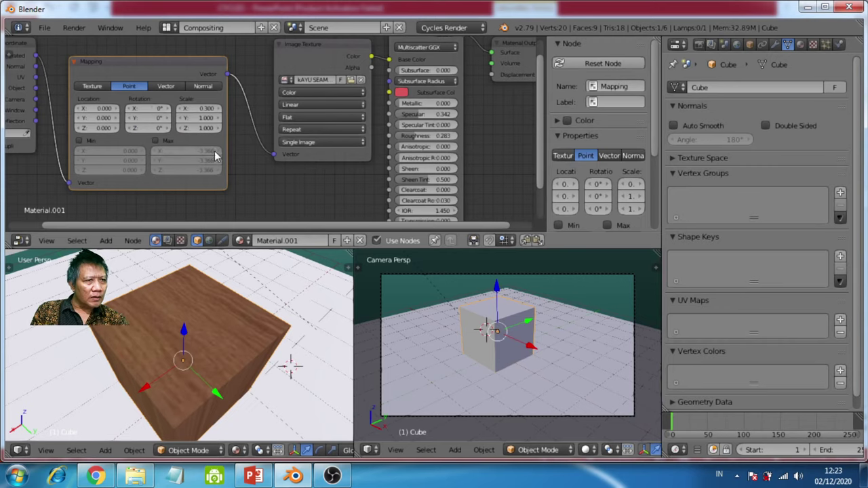
pyautogui.click(97, 108)
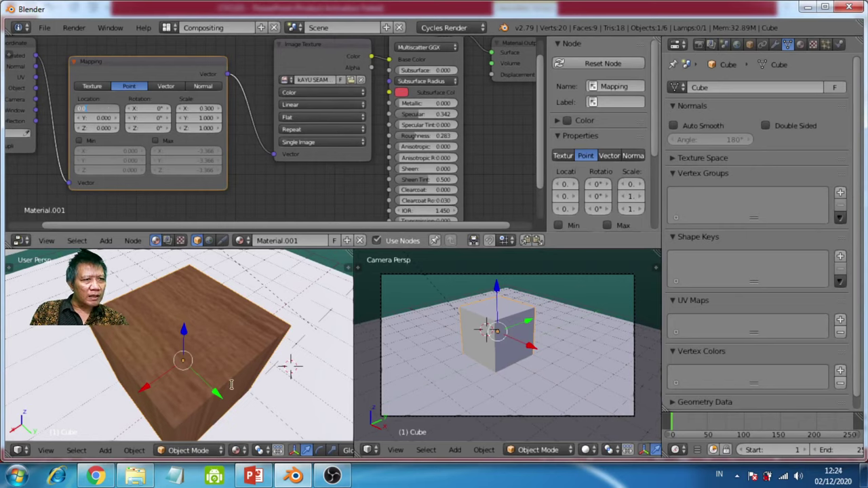
pyautogui.press('Return')
# Return the cube preview to Rendered shading and check the wood grain on its side and top faces
pyautogui.moveTo(229, 397); pyautogui.dragTo(260, 345, button='middle')
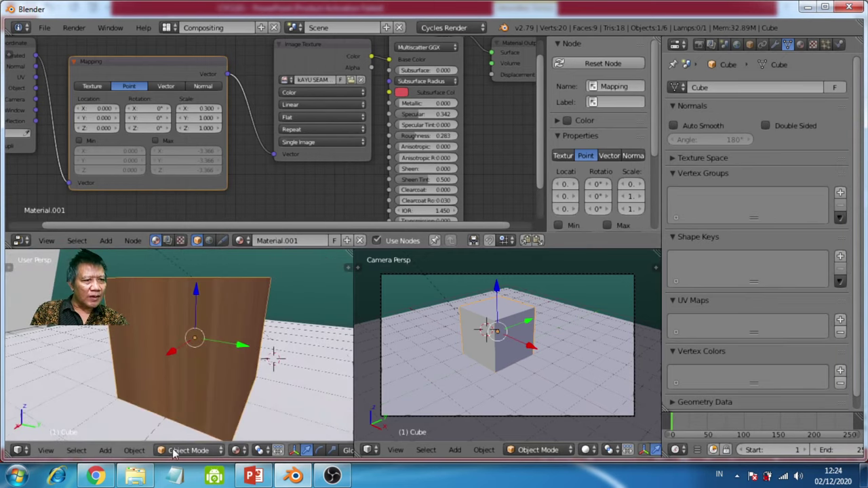
pyautogui.click(238, 450)
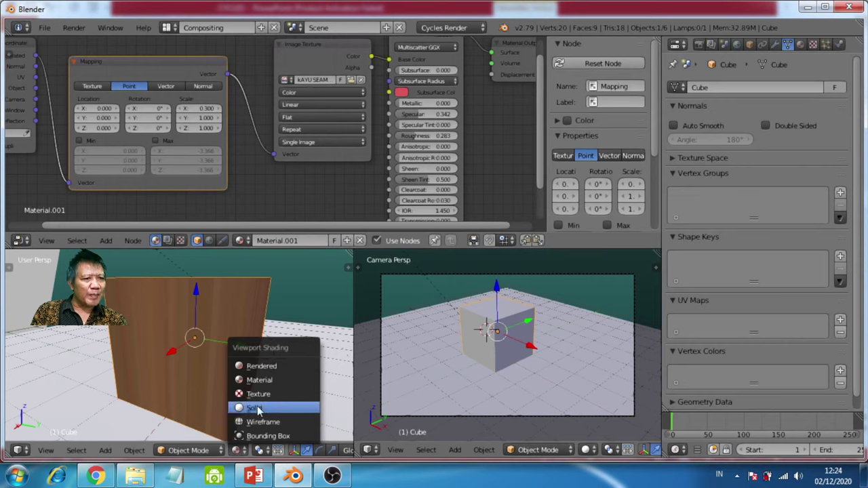
pyautogui.click(247, 366)
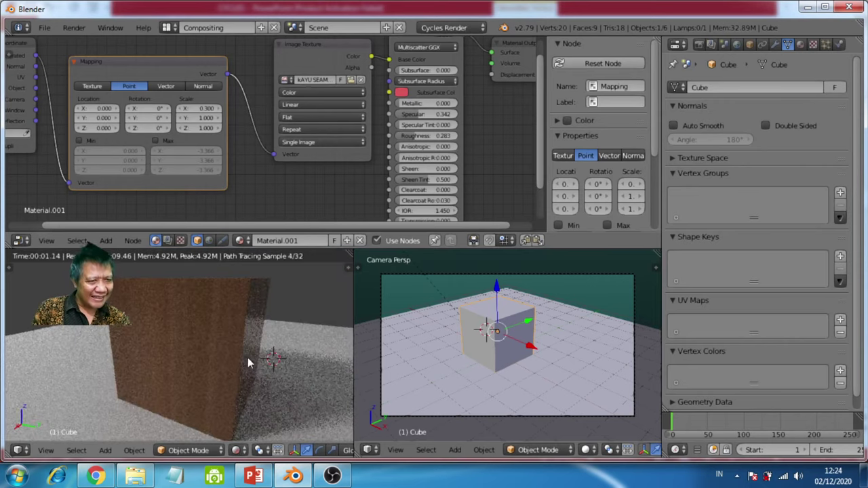
pyautogui.moveTo(240, 339)
pyautogui.mouseDown(button='middle')
pyautogui.moveTo(241, 373)
pyautogui.moveTo(240, 353)
pyautogui.moveTo(225, 355)
pyautogui.moveTo(220, 392)
pyautogui.moveTo(195, 321)
pyautogui.mouseUp(button='middle')
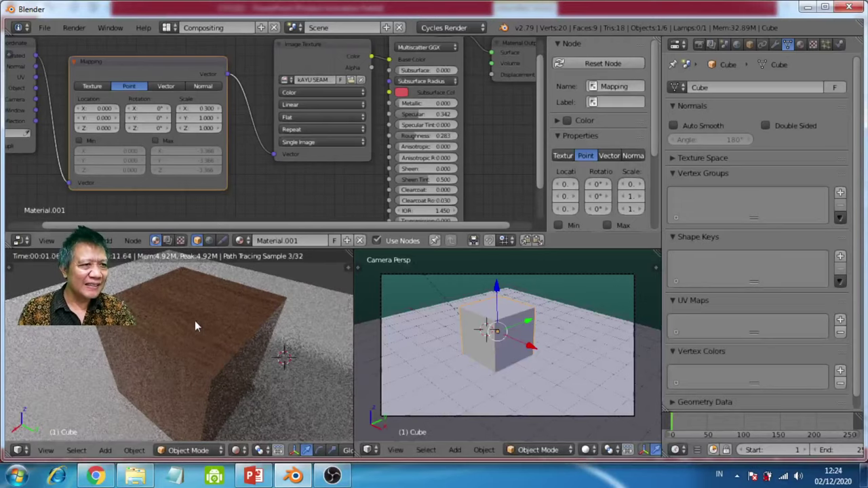
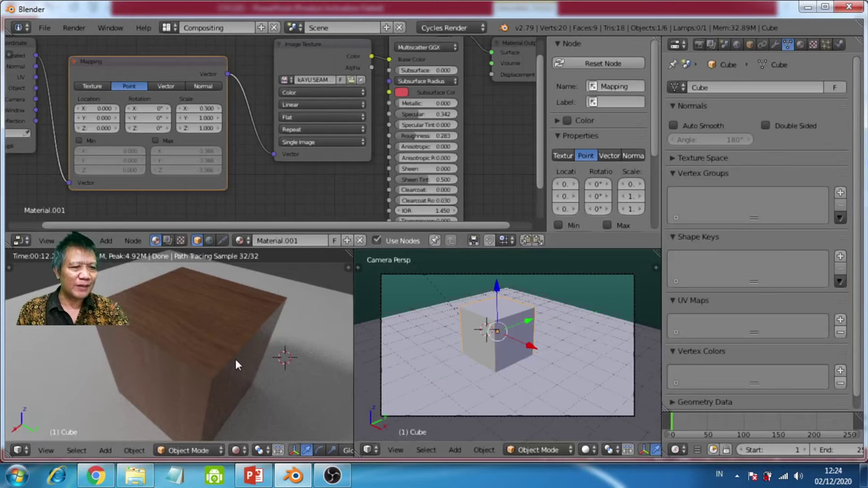
# Spread out the Principled BSDF, Mapping and Image Texture nodes to make room before the shader
pyautogui.moveTo(235, 360); pyautogui.dragTo(230, 356, button='middle')
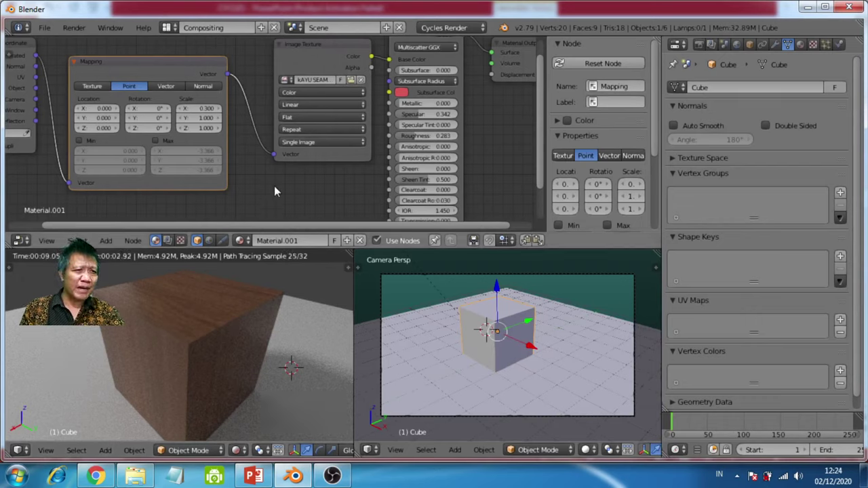
pyautogui.scroll(-2, 274, 180)
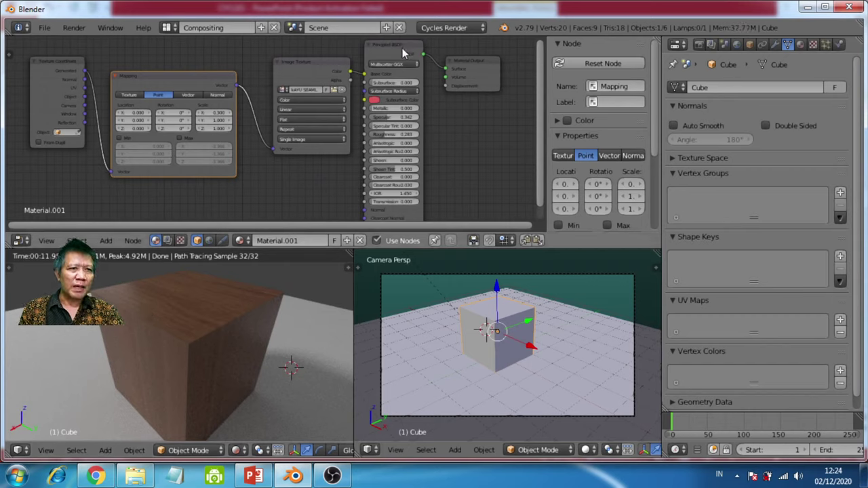
pyautogui.moveTo(404, 52); pyautogui.dragTo(412, 49)
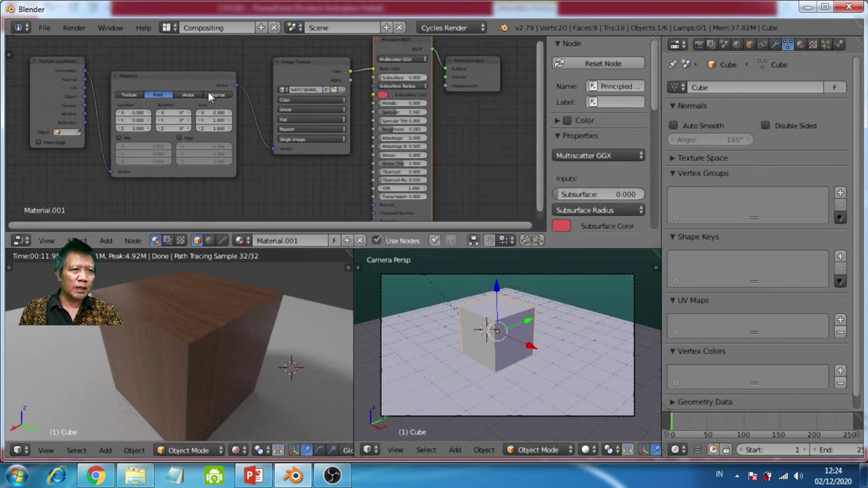
pyautogui.moveTo(193, 81); pyautogui.dragTo(175, 70)
pyautogui.moveTo(290, 60); pyautogui.dragTo(265, 58)
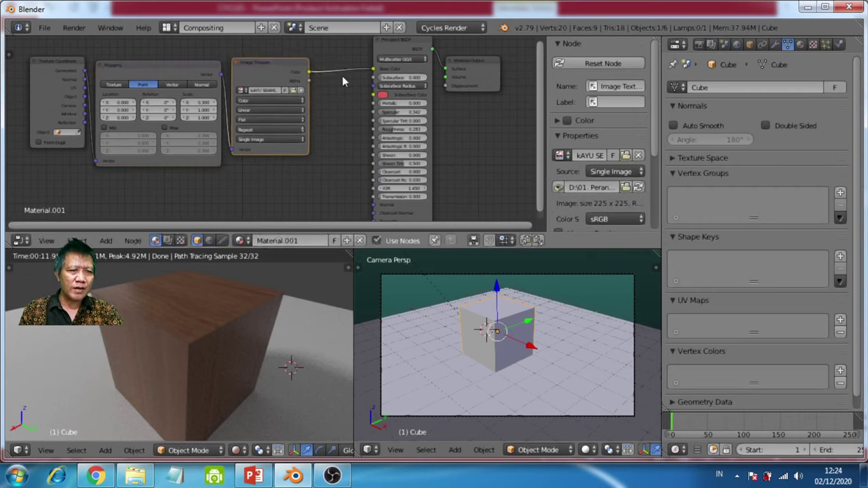
# Add a Bump node and insert it on the link between the Image Texture and the Principled BSDF
pyautogui.click(106, 241)
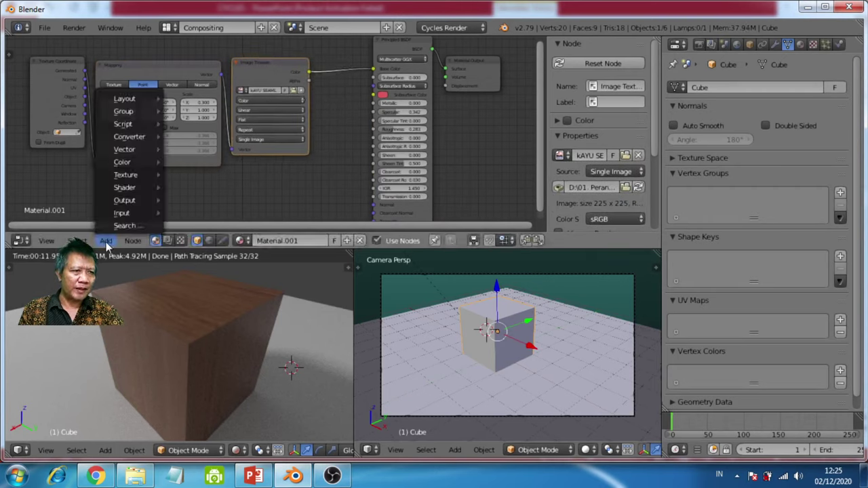
pyautogui.click(118, 226)
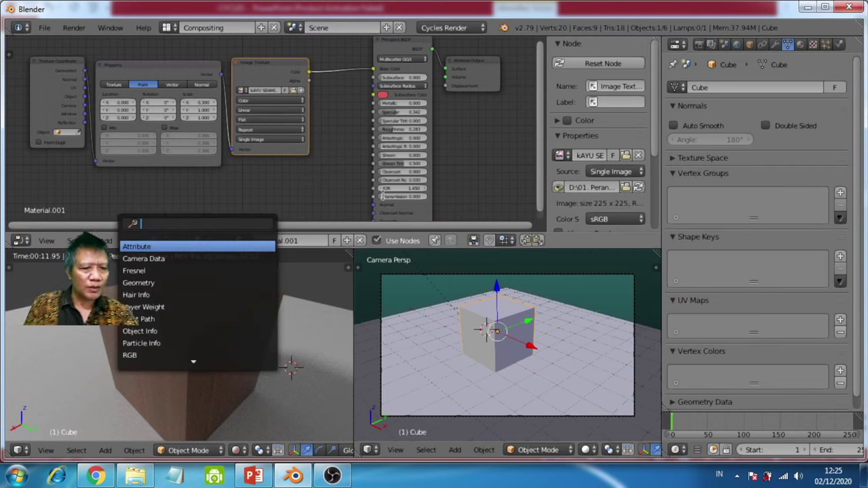
pyautogui.write('bum')
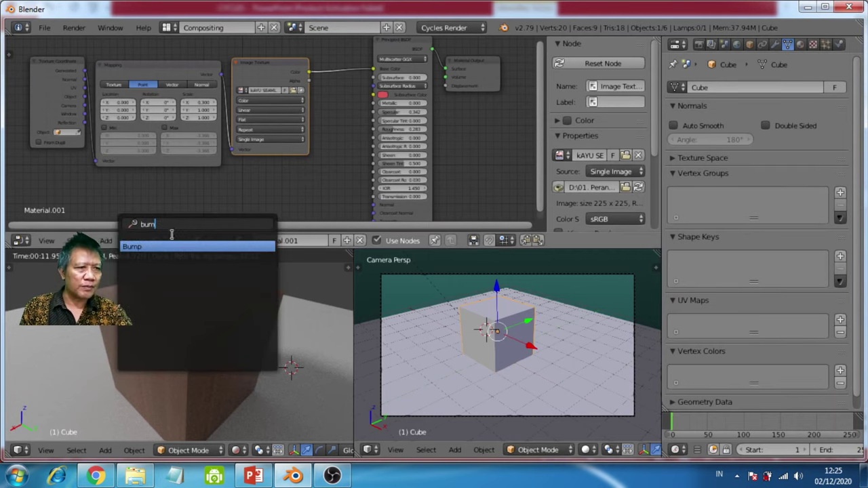
pyautogui.click(146, 246)
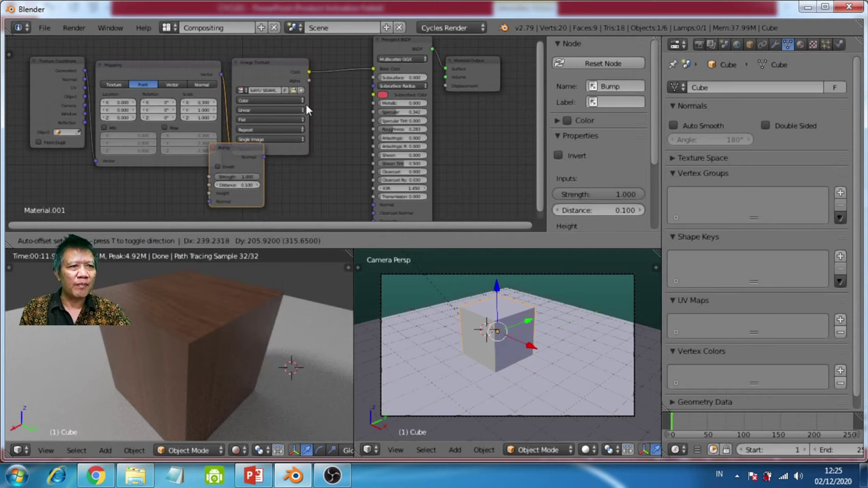
pyautogui.click(405, 62)
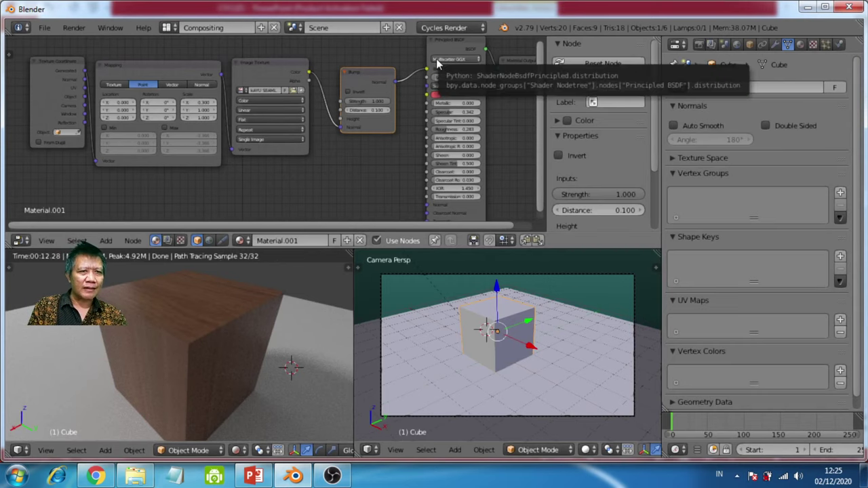
# Move the Bump node's output link from the Principled BSDF's Base Color input to its Normal input
pyautogui.scroll(1, 461, 199)
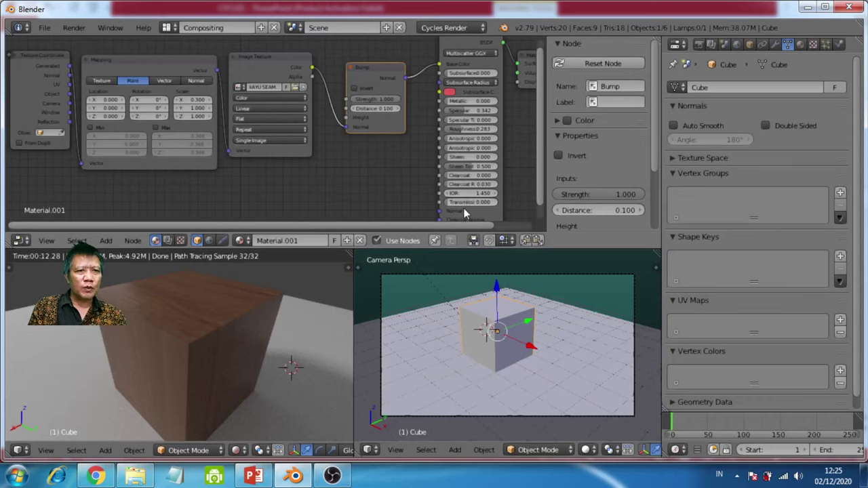
pyautogui.scroll(1, 464, 213)
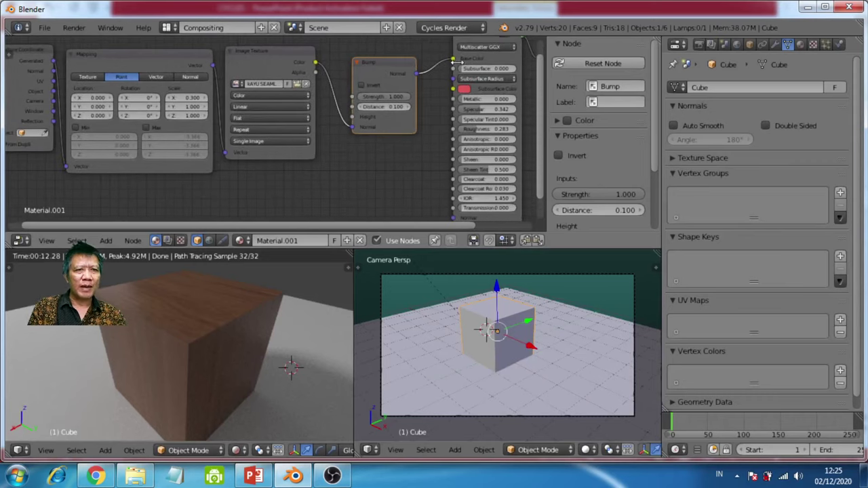
pyautogui.moveTo(454, 60); pyautogui.dragTo(456, 62)
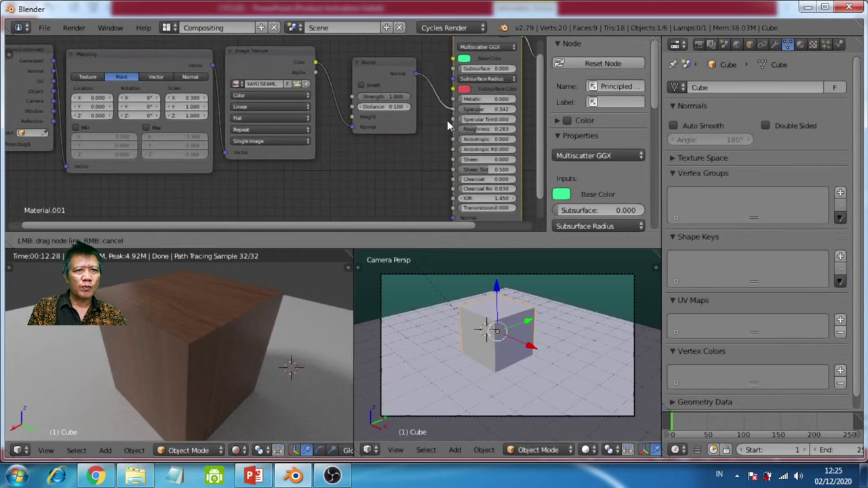
pyautogui.moveTo(448, 125); pyautogui.dragTo(450, 219)
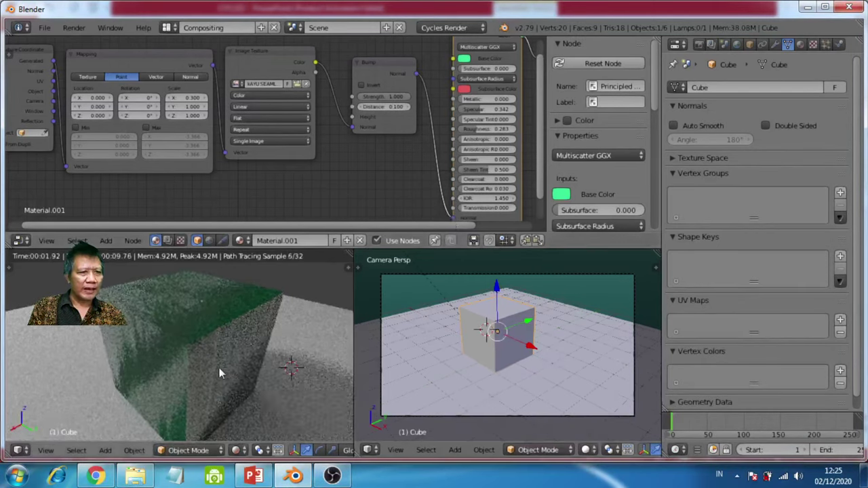
pyautogui.moveTo(210, 362); pyautogui.dragTo(213, 365, button='middle')
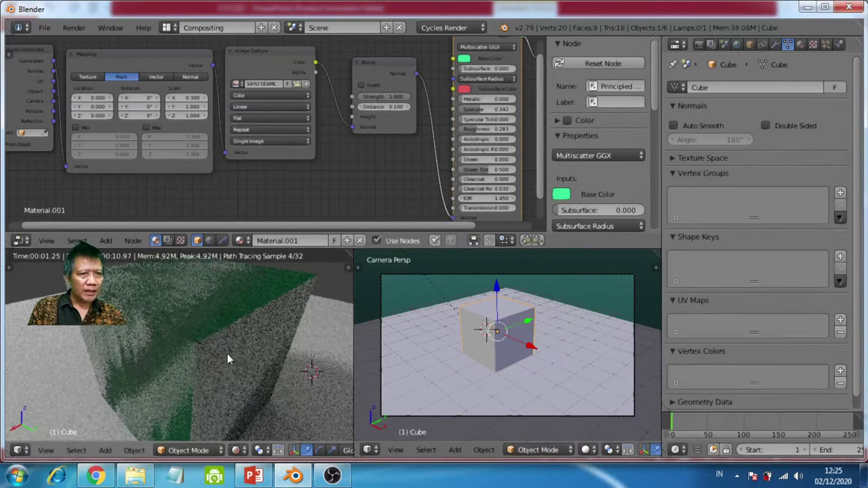
# Lower the Bump node out of the way and connect the Image Texture's Color output to the Principled BSDF's Base Color
pyautogui.moveTo(386, 60); pyautogui.dragTo(380, 112)
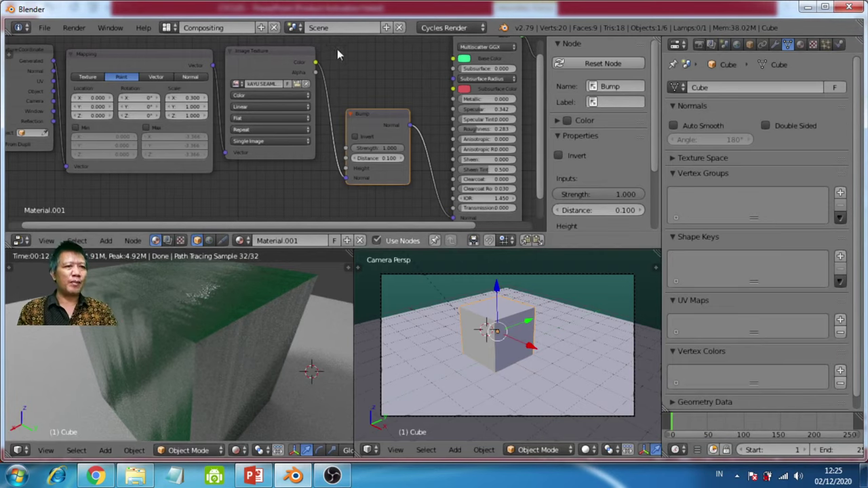
pyautogui.moveTo(316, 63); pyautogui.dragTo(382, 61)
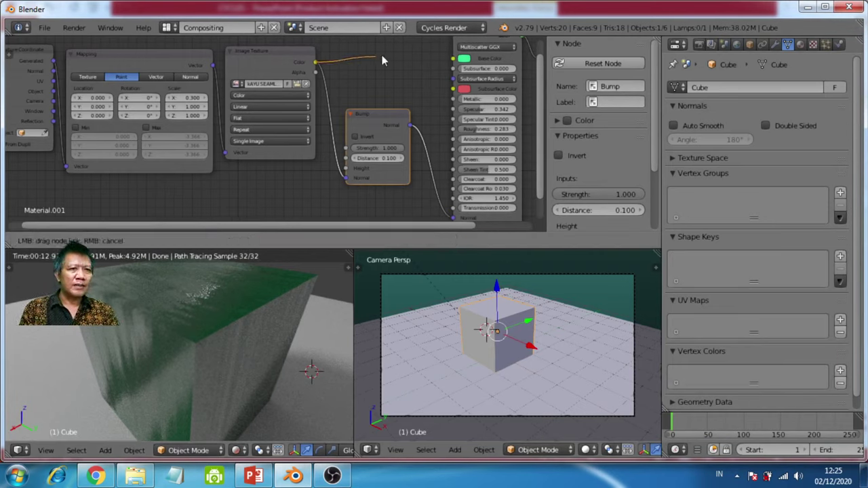
pyautogui.moveTo(435, 51); pyautogui.dragTo(456, 60)
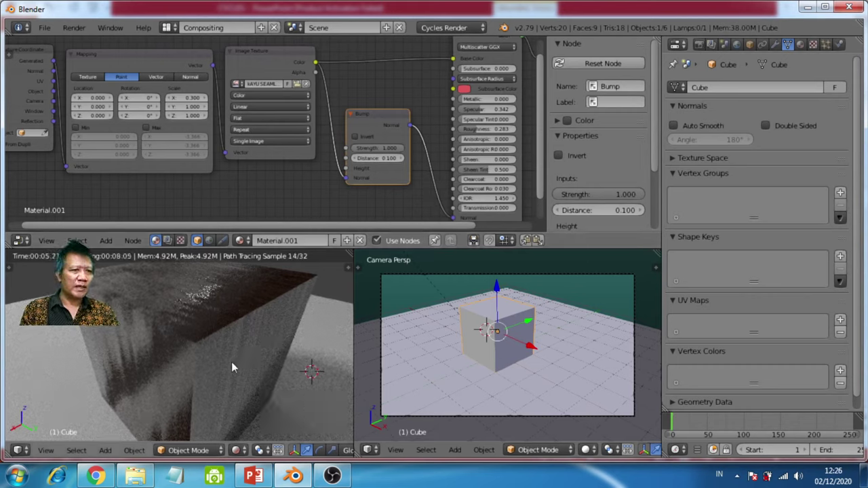
# Move the Image Texture's color link from the Bump node's Normal input to its Height input
pyautogui.moveTo(226, 339)
pyautogui.mouseDown(button='middle')
pyautogui.moveTo(225, 321)
pyautogui.moveTo(215, 346)
pyautogui.mouseUp(button='middle')
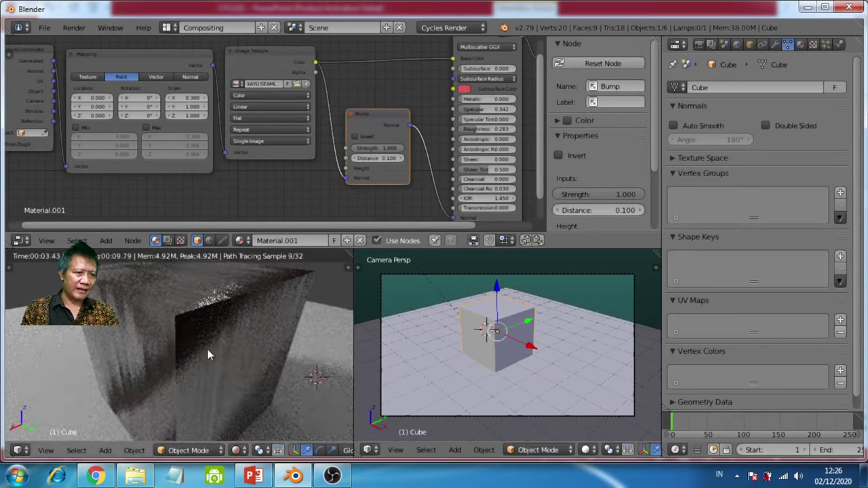
pyautogui.moveTo(219, 338); pyautogui.dragTo(220, 345, button='middle')
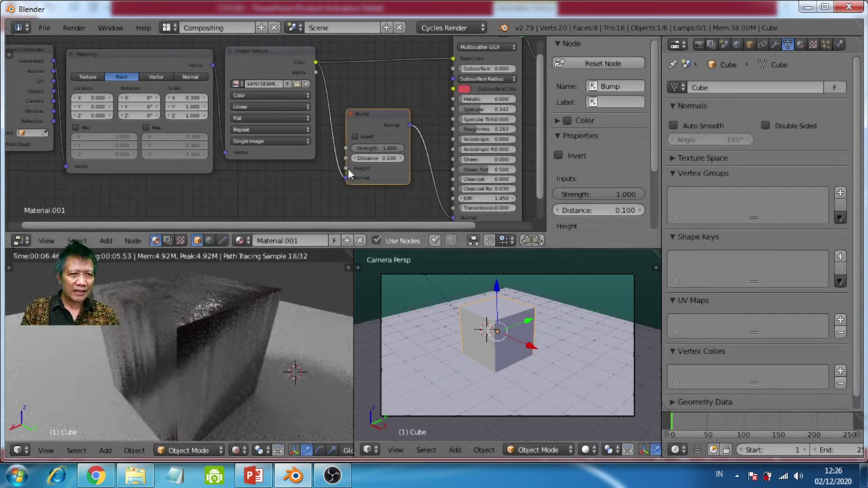
pyautogui.moveTo(344, 179); pyautogui.dragTo(345, 172)
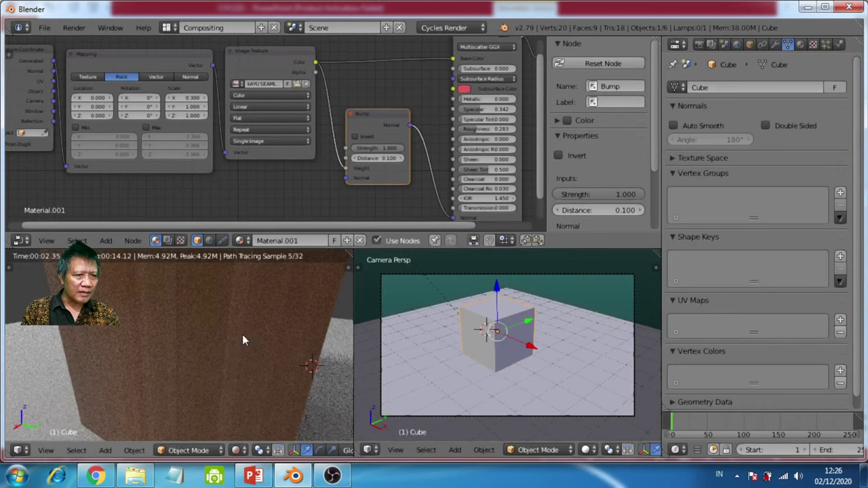
pyautogui.scroll(-1, 240, 338)
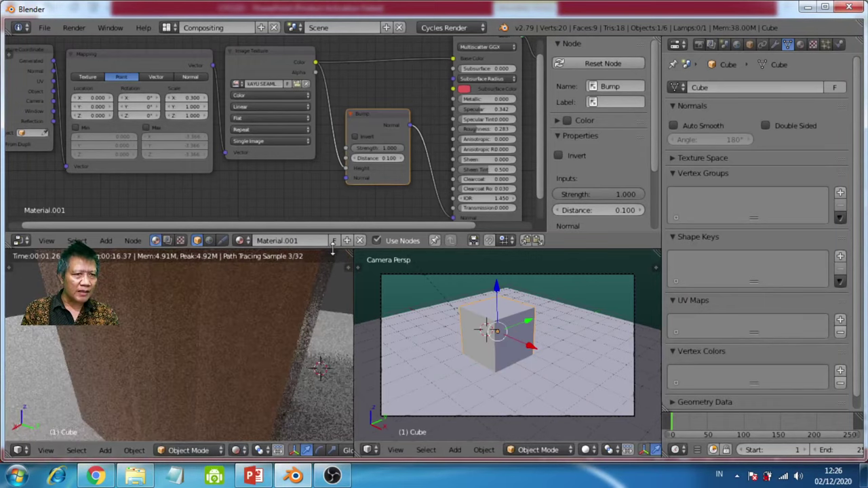
# Enlarge the 3D views and switch the rendered view to Material shading with the whole cube in sight
pyautogui.moveTo(333, 249); pyautogui.dragTo(361, 165)
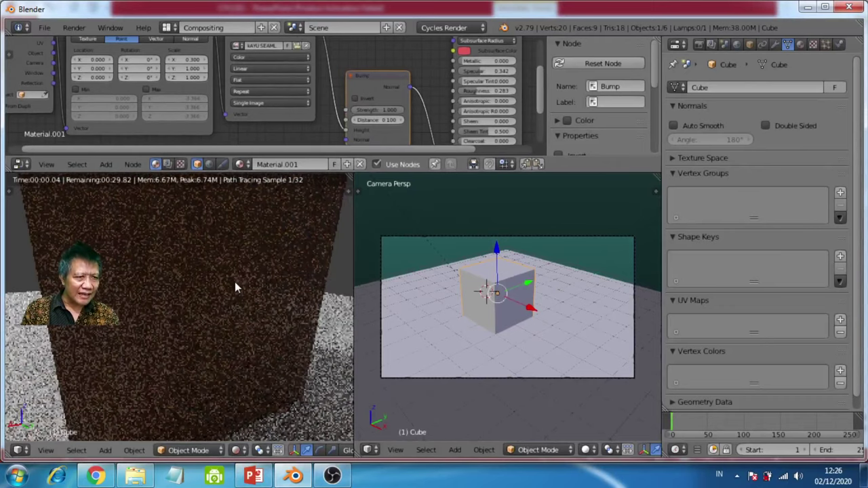
pyautogui.click(236, 452)
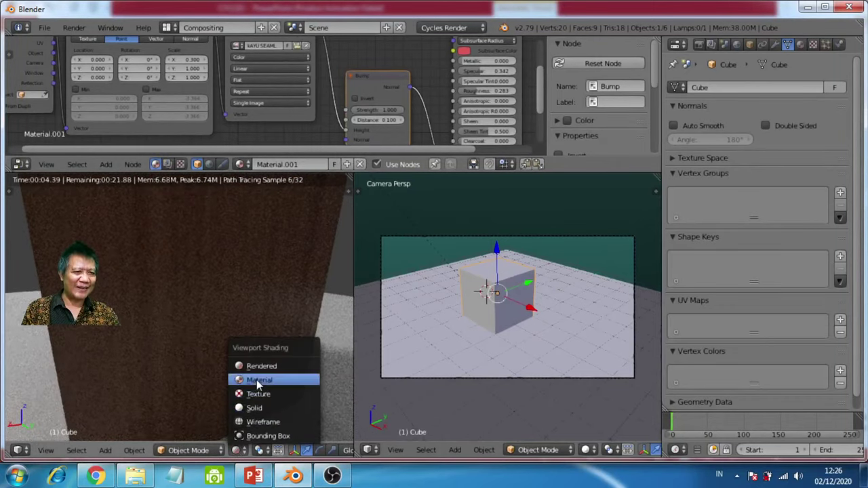
pyautogui.click(257, 384)
pyautogui.moveTo(140, 308)
pyautogui.mouseDown(button='middle')
pyautogui.moveTo(214, 306)
pyautogui.moveTo(212, 319)
pyautogui.mouseUp(button='middle')
pyautogui.scroll(2, 210, 321)
pyautogui.scroll(-5, 210, 320)
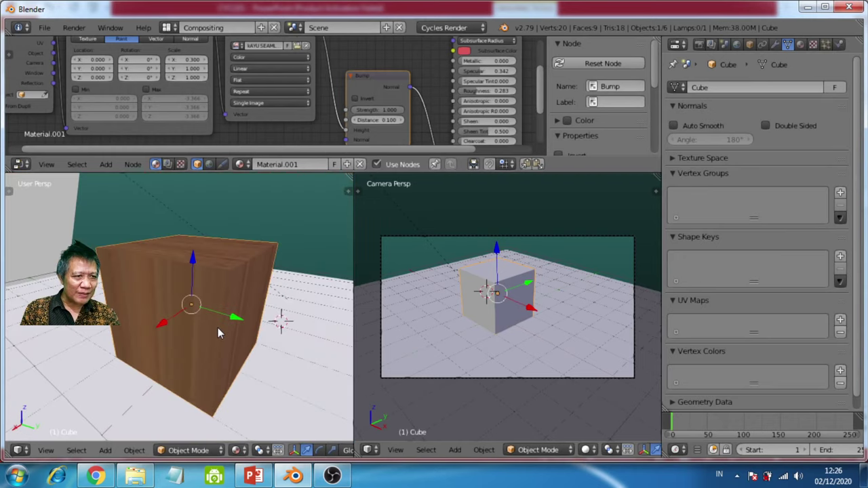
pyautogui.moveTo(220, 338); pyautogui.dragTo(273, 347, button='middle')
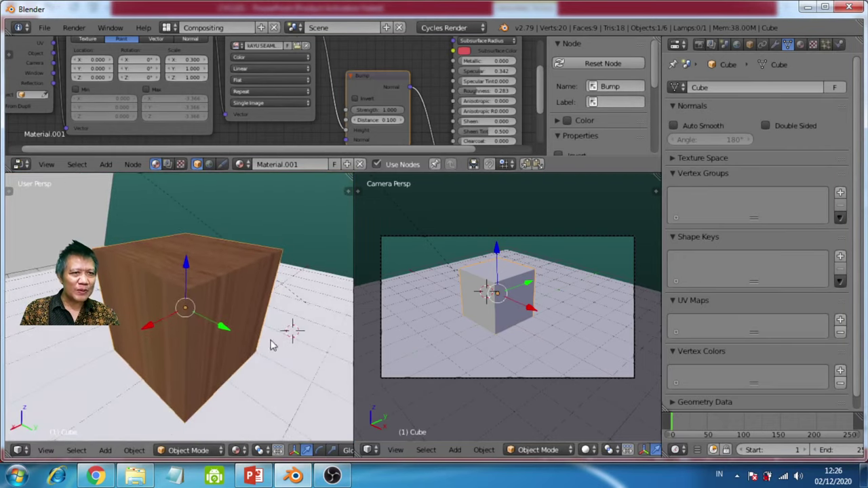
# Raise the Bump node's Distance to 0.8 and examine the wood relief on the cube's top and sides
pyautogui.moveTo(385, 80); pyautogui.dragTo(379, 67)
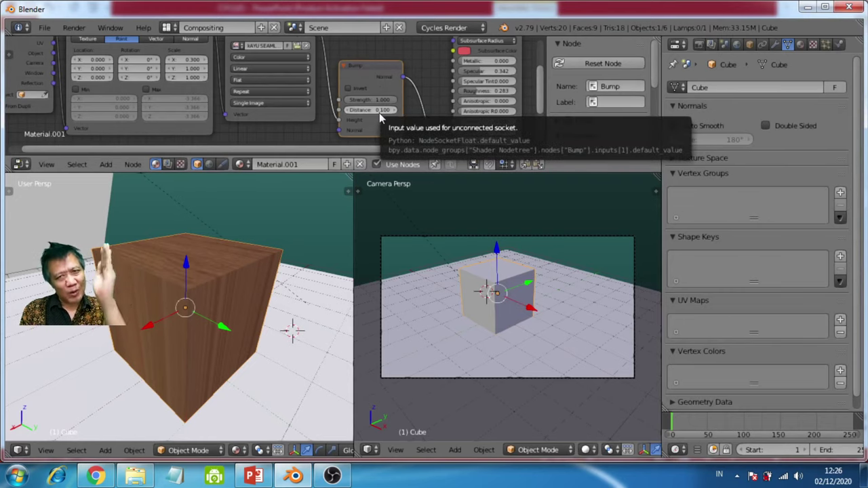
pyautogui.moveTo(379, 114); pyautogui.dragTo(407, 114)
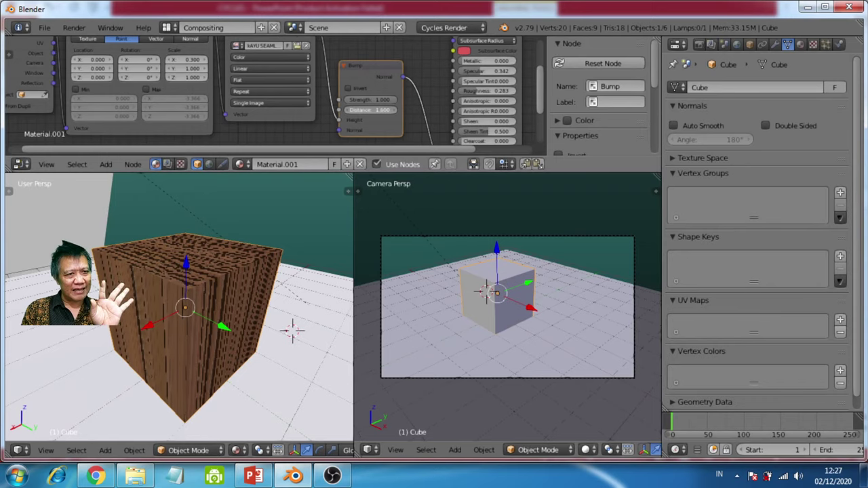
pyautogui.moveTo(397, 110); pyautogui.dragTo(368, 110)
pyautogui.scroll(3, 195, 342)
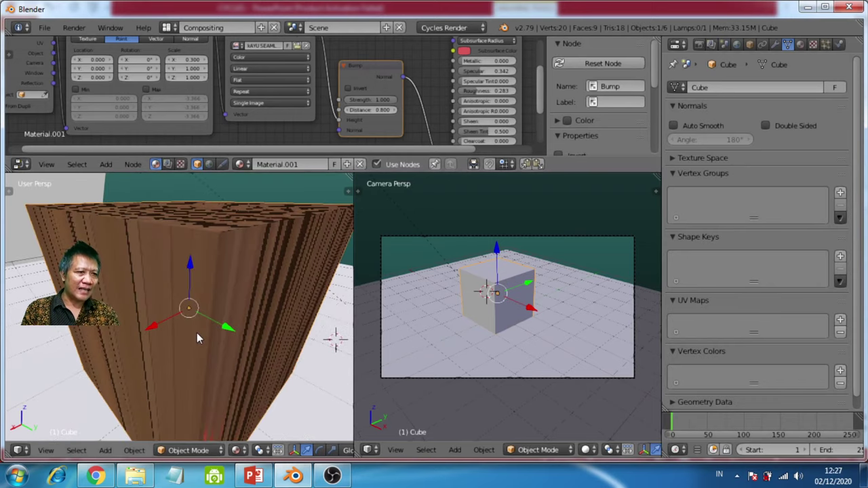
pyautogui.moveTo(197, 333); pyautogui.dragTo(163, 342, button='middle')
pyautogui.moveTo(223, 305); pyautogui.dragTo(216, 317, button='middle')
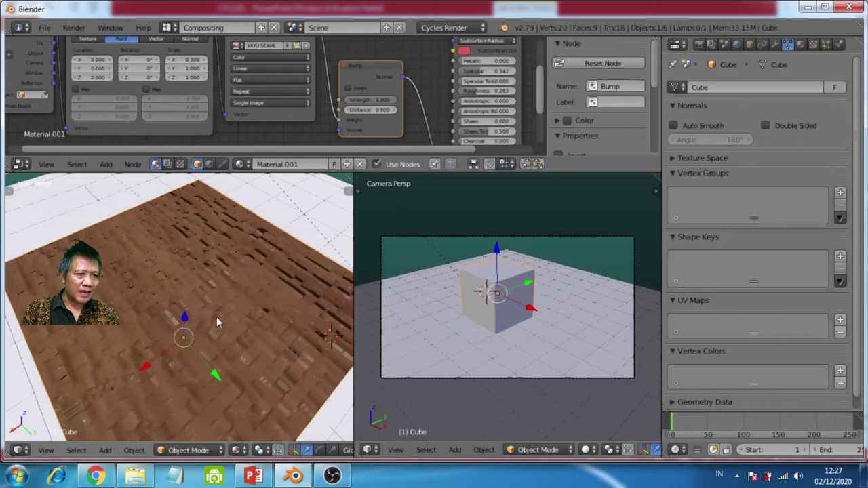
pyautogui.scroll(2, 186, 380)
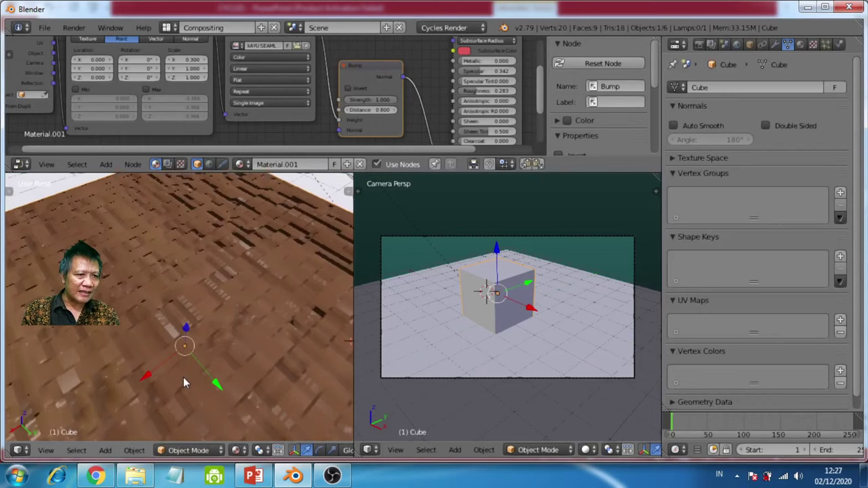
pyautogui.moveTo(183, 377); pyautogui.dragTo(206, 332, button='middle')
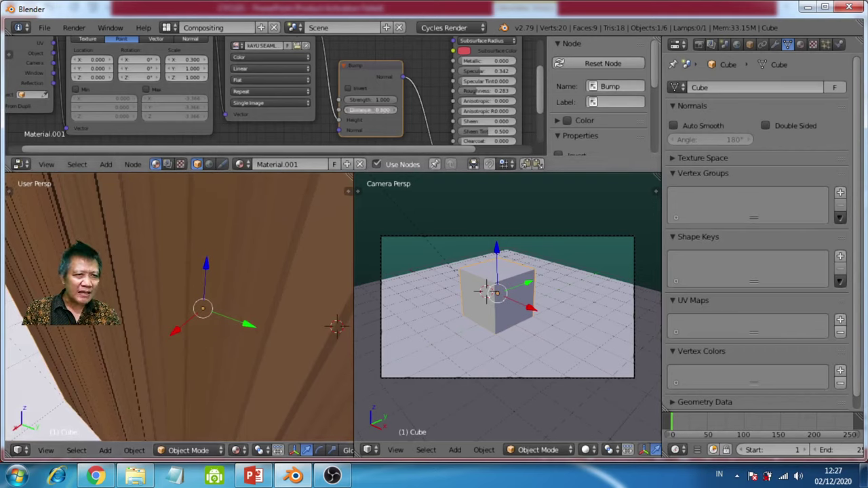
# Set the Bump node's Distance to 0.1
pyautogui.moveTo(395, 110)
pyautogui.mouseDown()
pyautogui.moveTo(377, 110)
pyautogui.moveTo(401, 110)
pyautogui.moveTo(385, 109)
pyautogui.mouseUp()
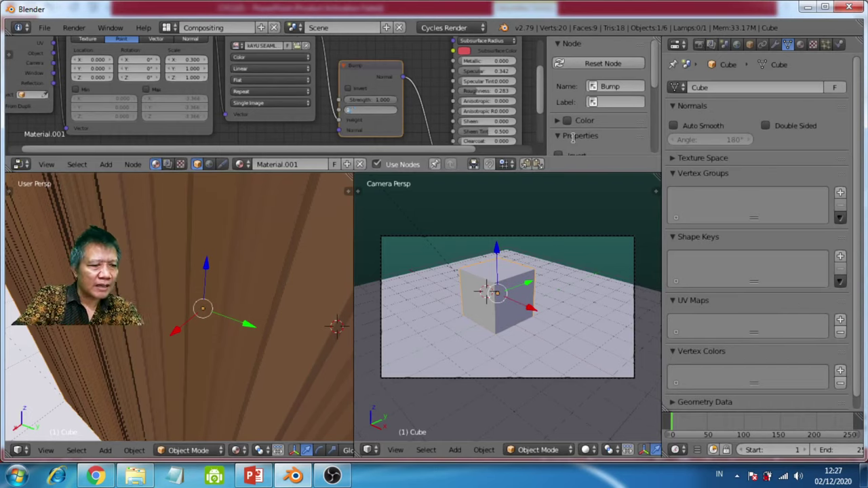
pyautogui.press('Return')
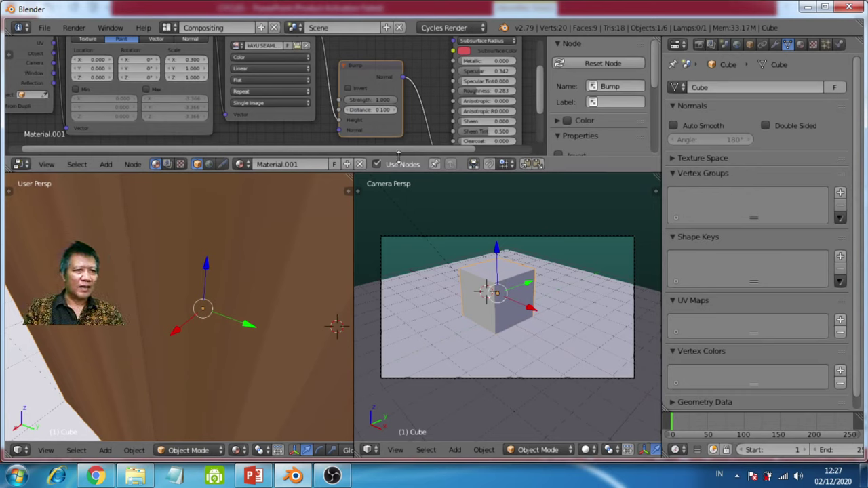
# Give the node editor more height and reduce the Bump node's Strength to 0.818
pyautogui.moveTo(401, 159); pyautogui.dragTo(397, 190)
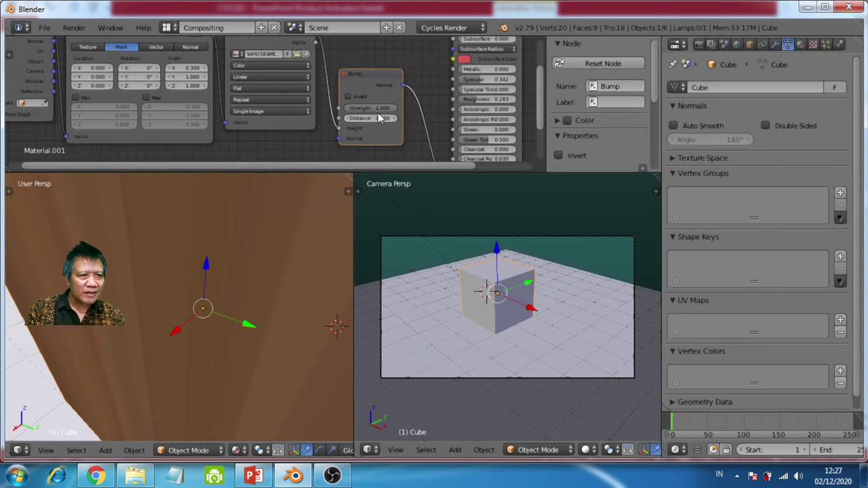
pyautogui.moveTo(378, 117); pyautogui.dragTo(369, 118)
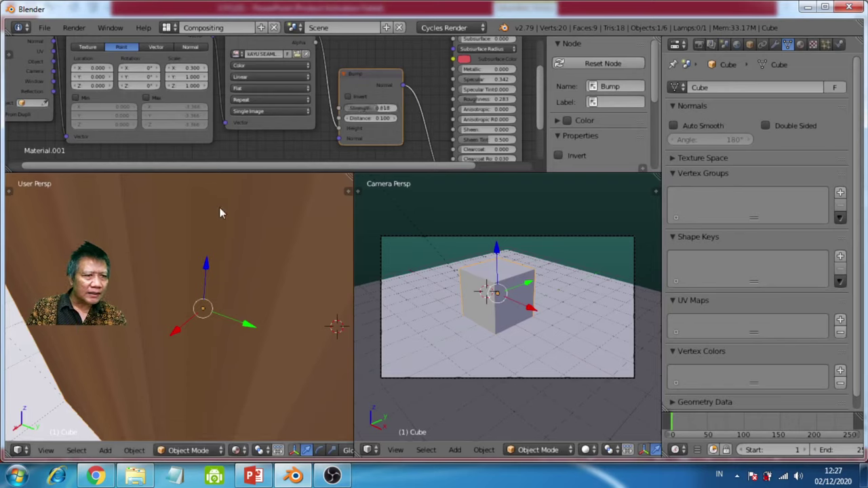
# Set the Bump node's Distance to 0.3 and switch the perspective view to Rendered shading with the whole cube in sight
pyautogui.click(384, 118)
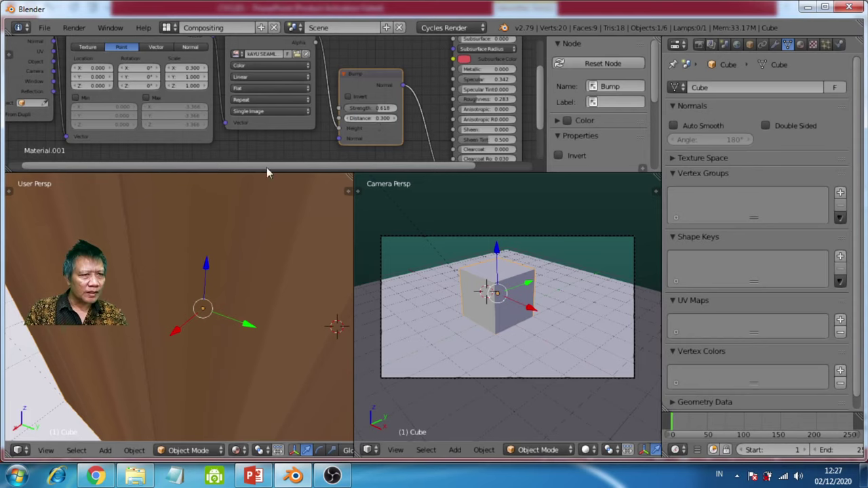
pyautogui.click(237, 451)
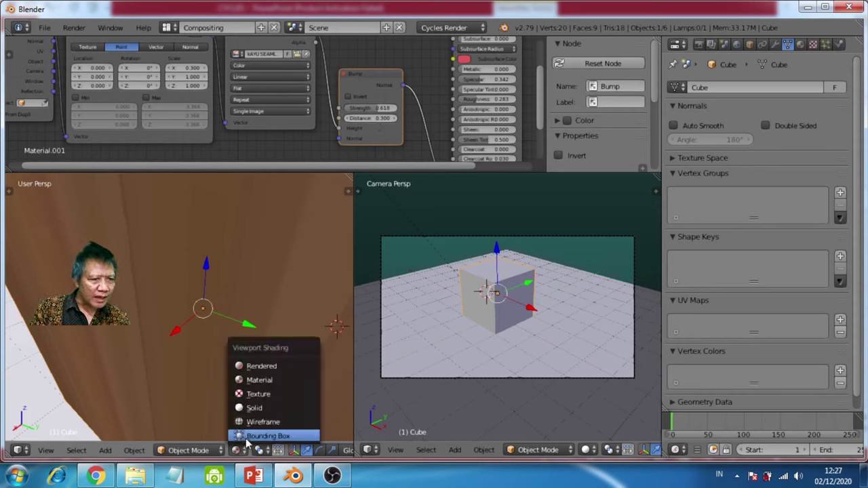
pyautogui.click(254, 370)
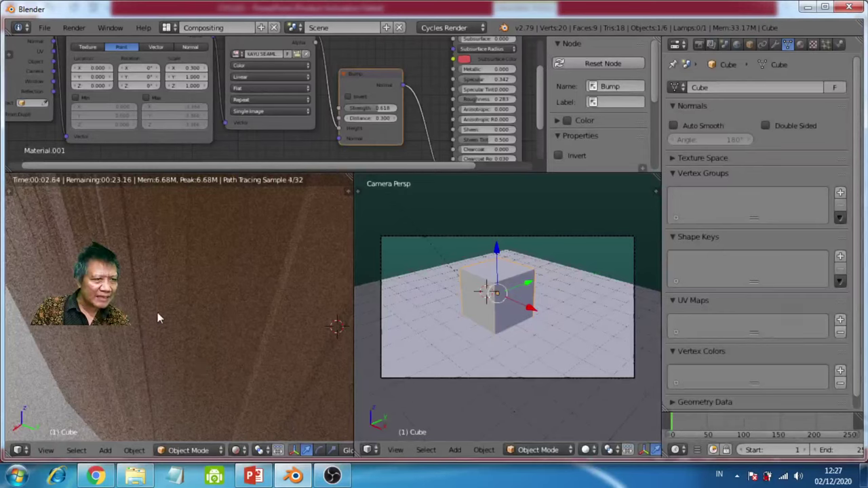
pyautogui.scroll(-5, 154, 314)
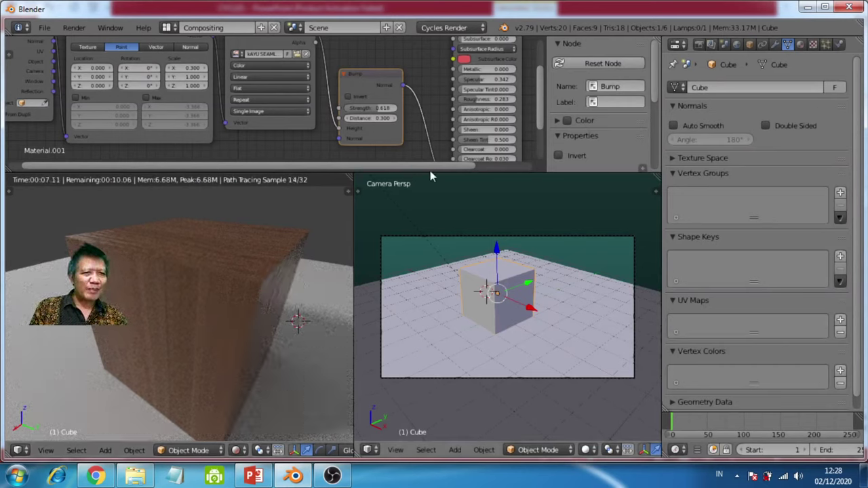
# Select the floor plane and set its Principled BSDF Roughness to 1.0 and Specular to 0
pyautogui.rightClick(322, 375)
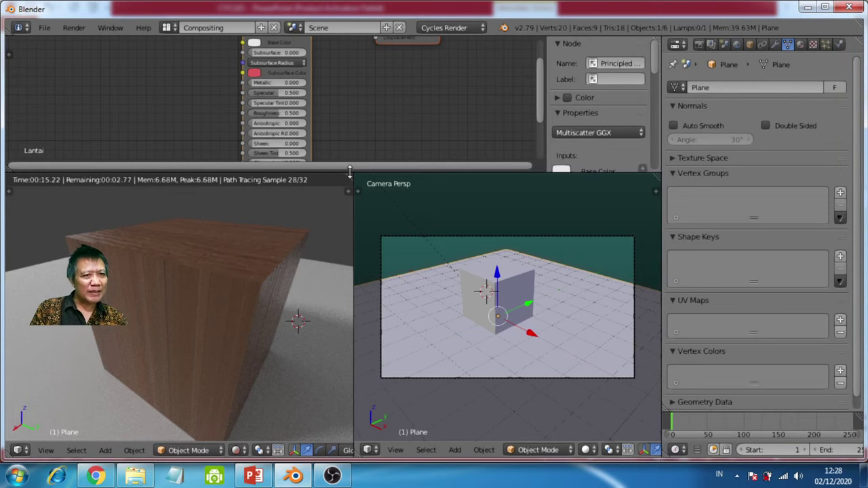
pyautogui.moveTo(350, 170); pyautogui.dragTo(350, 280)
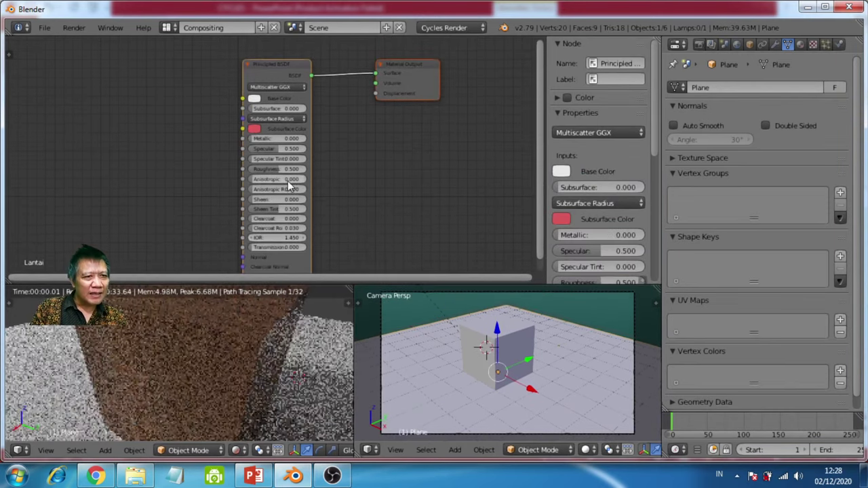
pyautogui.scroll(3, 288, 181)
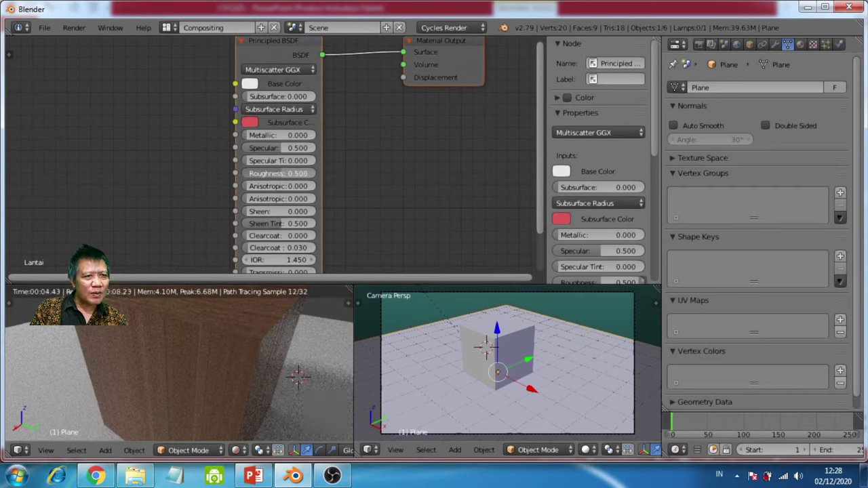
pyautogui.moveTo(283, 178); pyautogui.dragTo(316, 172)
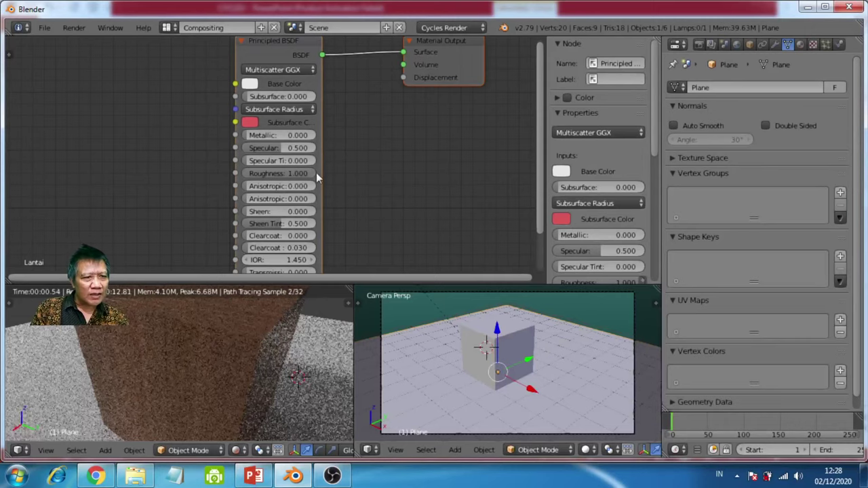
pyautogui.click(316, 175)
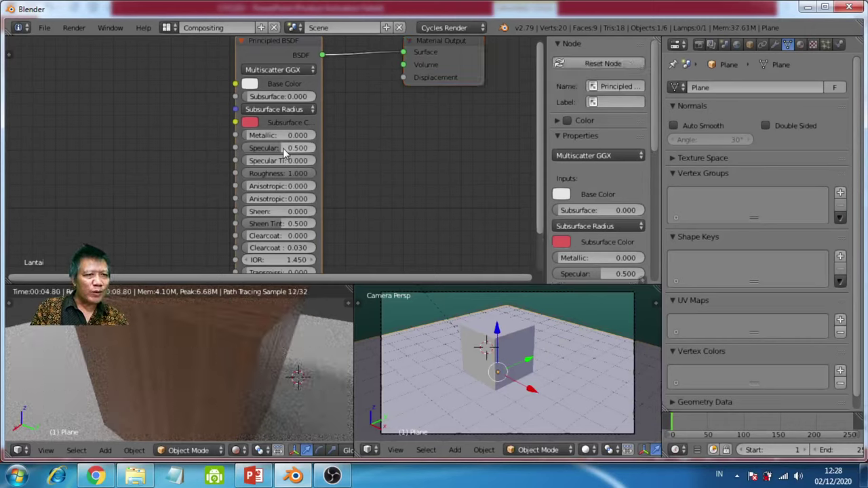
pyautogui.moveTo(283, 148); pyautogui.dragTo(240, 148)
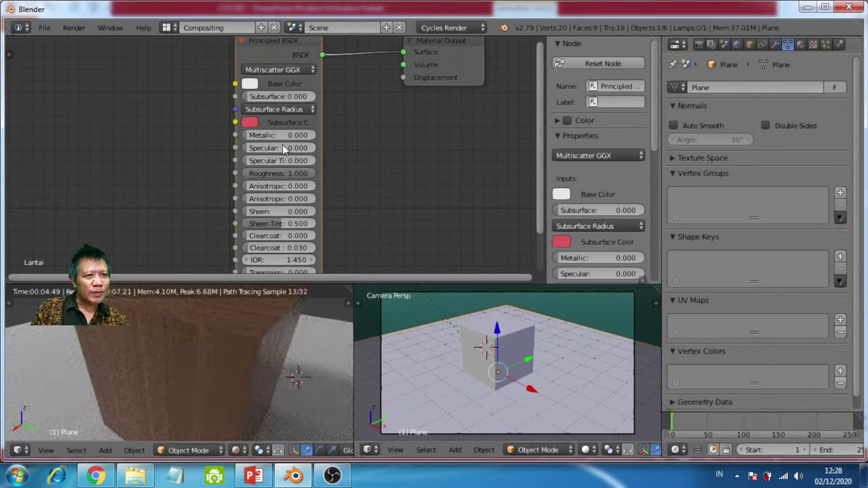
# Darken the floor material's Base Color from near white to a light grey
pyautogui.click(251, 86)
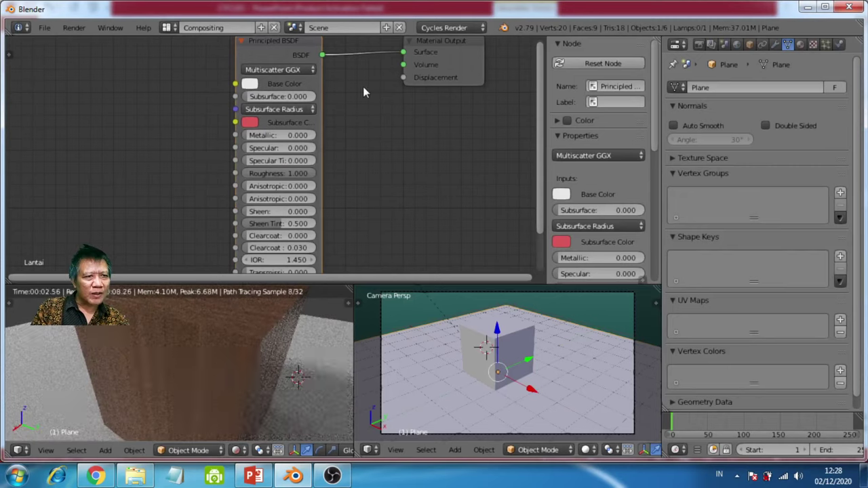
pyautogui.click(251, 87)
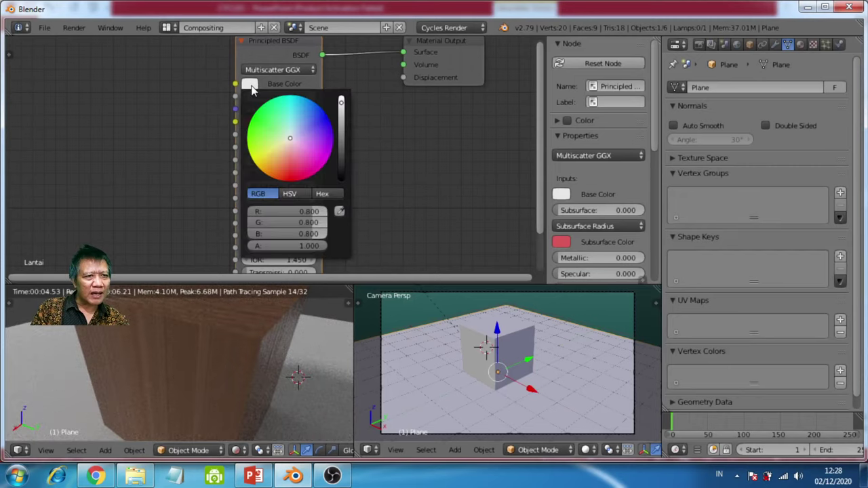
pyautogui.click(342, 127)
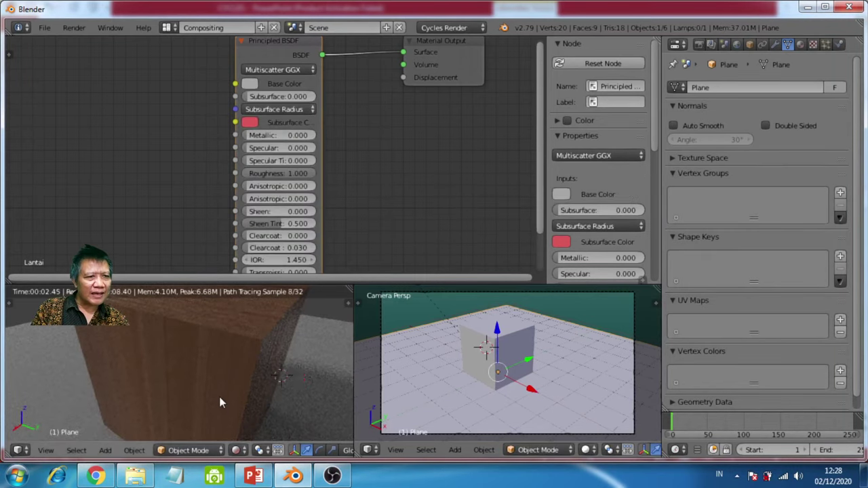
pyautogui.scroll(-3, 219, 396)
pyautogui.scroll(-1, 219, 395)
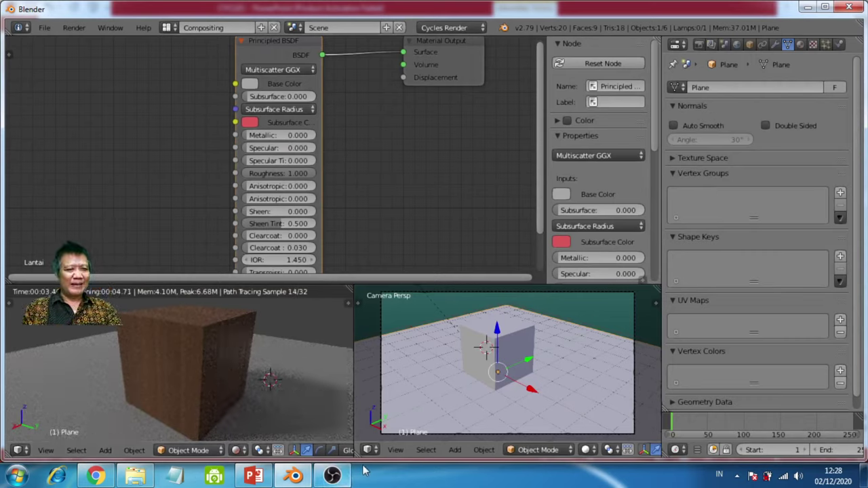
pyautogui.click(341, 478)
pyautogui.click(342, 480)
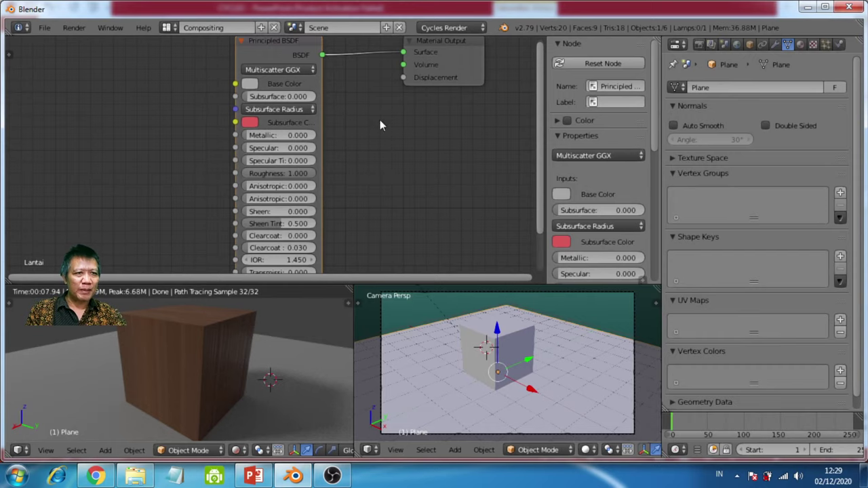
# Copy the cube's Image Texture node into the Lantai floor material and connect its Color to the Principled BSDF's Base Color
pyautogui.moveTo(380, 119); pyautogui.dragTo(377, 142, button='middle')
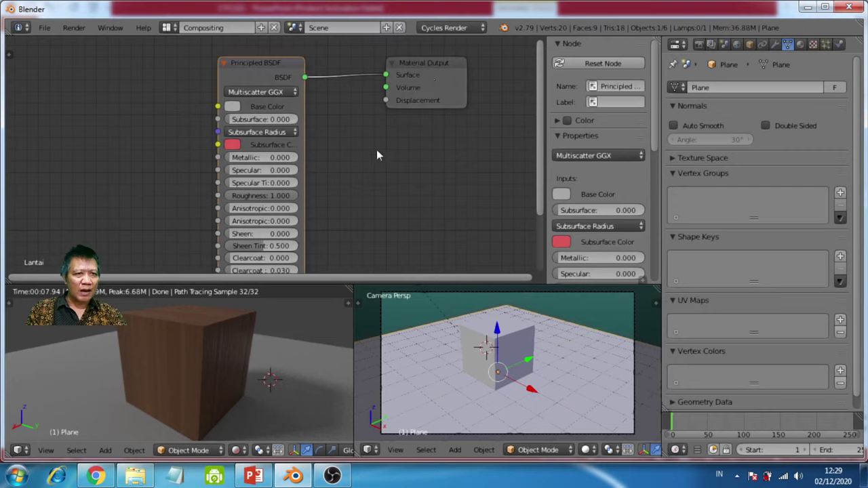
pyautogui.moveTo(262, 60)
pyautogui.mouseDown()
pyautogui.moveTo(224, 49)
pyautogui.moveTo(257, 39)
pyautogui.moveTo(266, 51)
pyautogui.mouseUp()
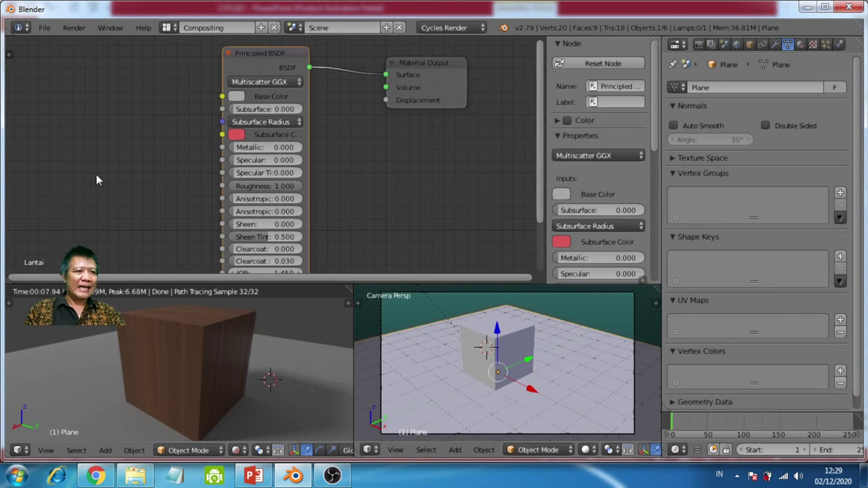
pyautogui.rightClick(170, 342)
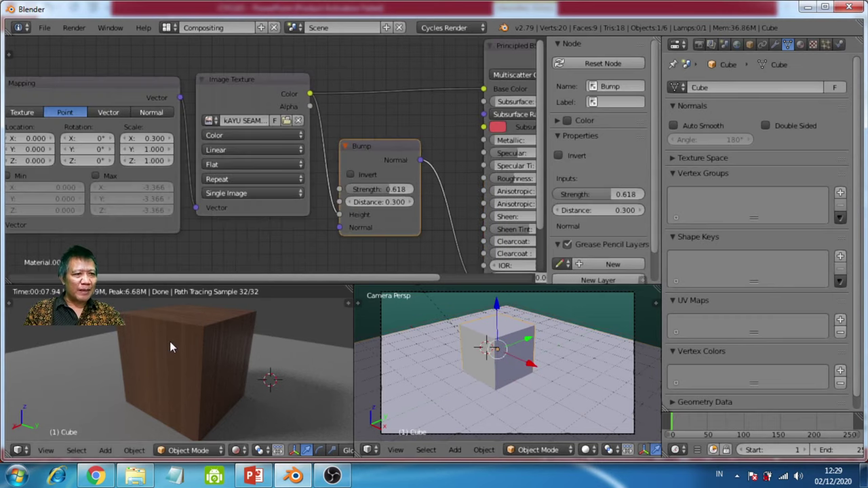
pyautogui.moveTo(112, 221); pyautogui.dragTo(237, 238, button='middle')
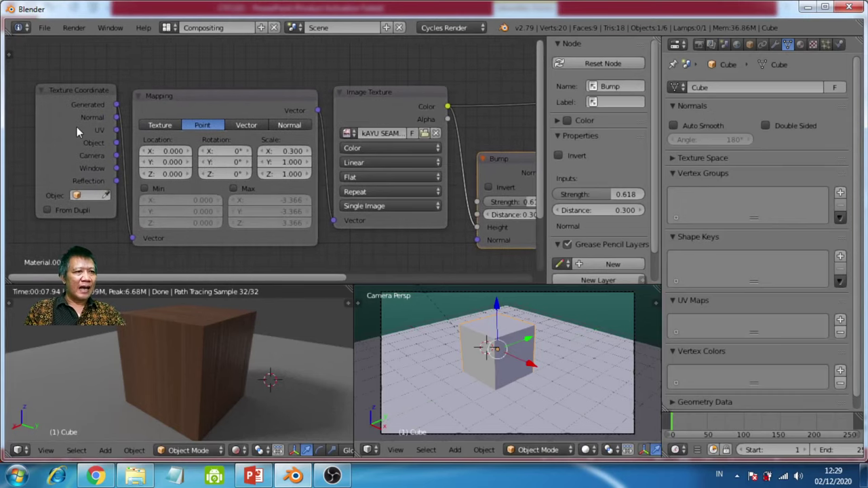
pyautogui.click(390, 93)
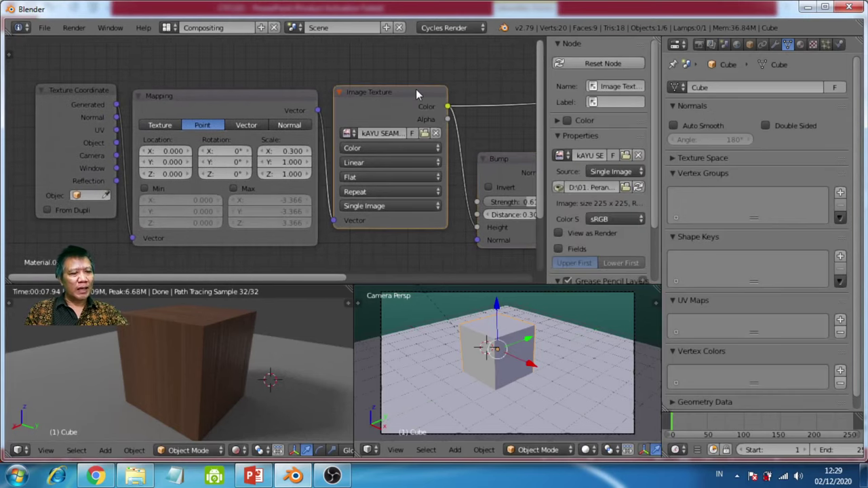
pyautogui.rightClick(451, 373)
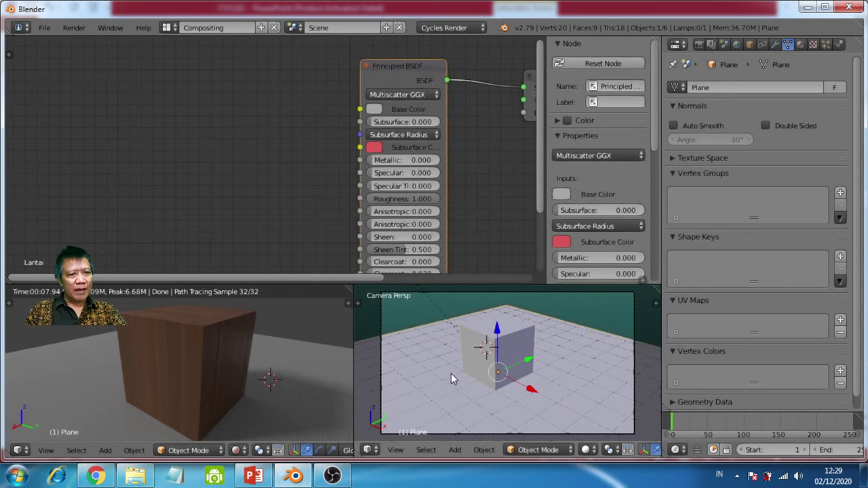
pyautogui.hotkey('ctrl', 'v')
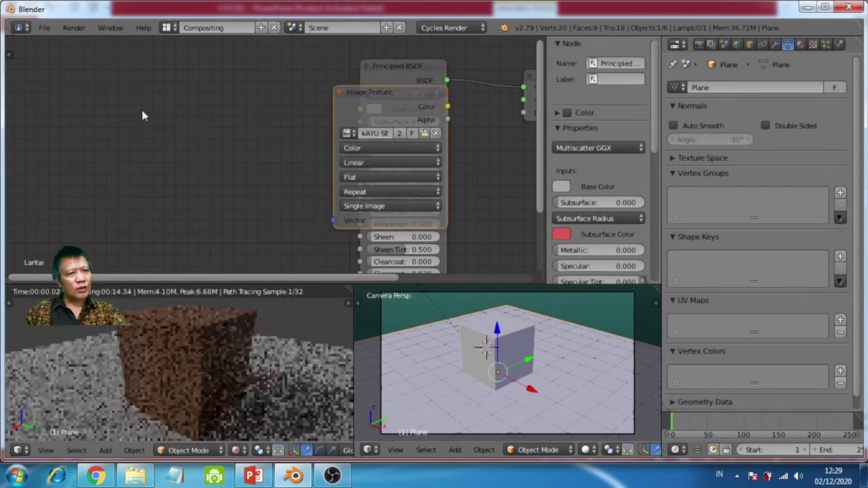
pyautogui.moveTo(412, 84); pyautogui.dragTo(211, 85)
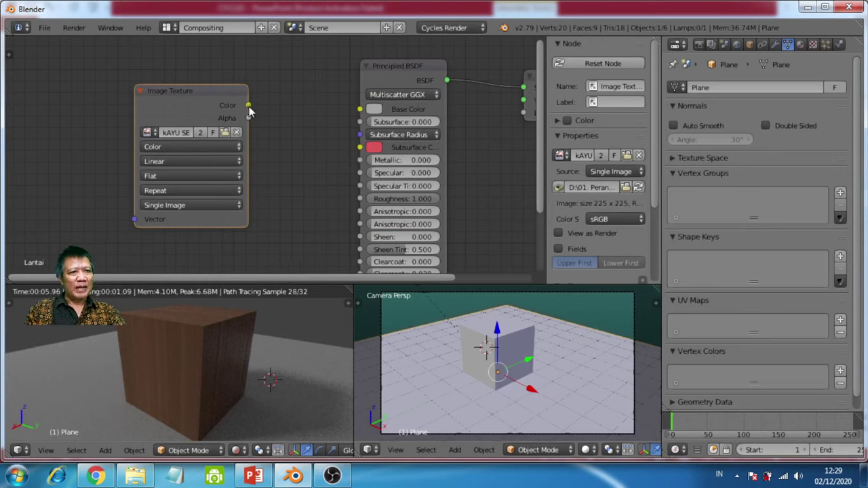
pyautogui.moveTo(249, 106); pyautogui.dragTo(359, 112)
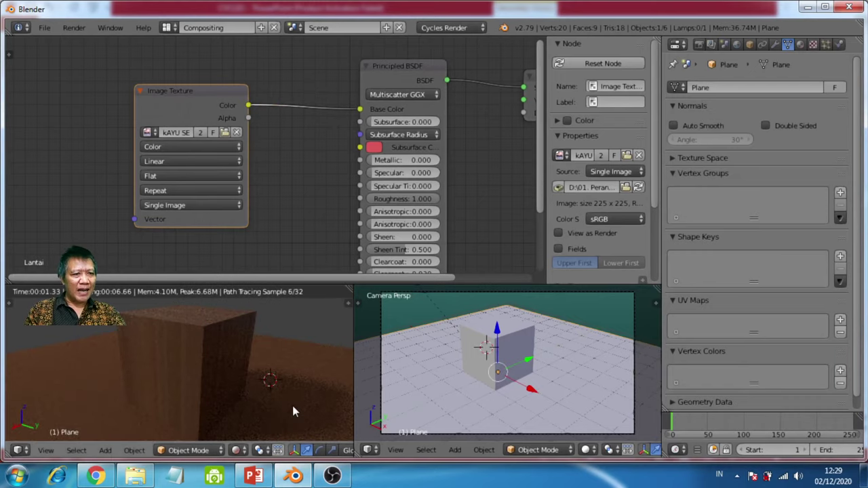
# Load Stones _small.jpg as the image of the floor material's Image Texture node
pyautogui.click(225, 133)
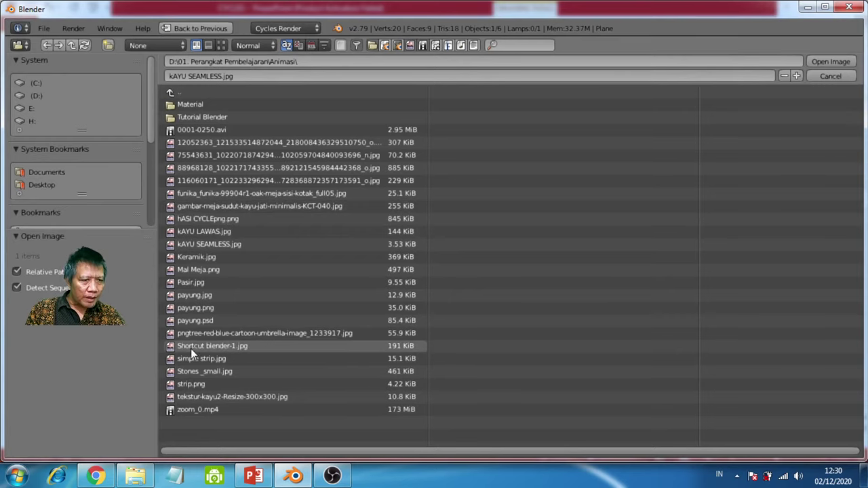
pyautogui.click(193, 371)
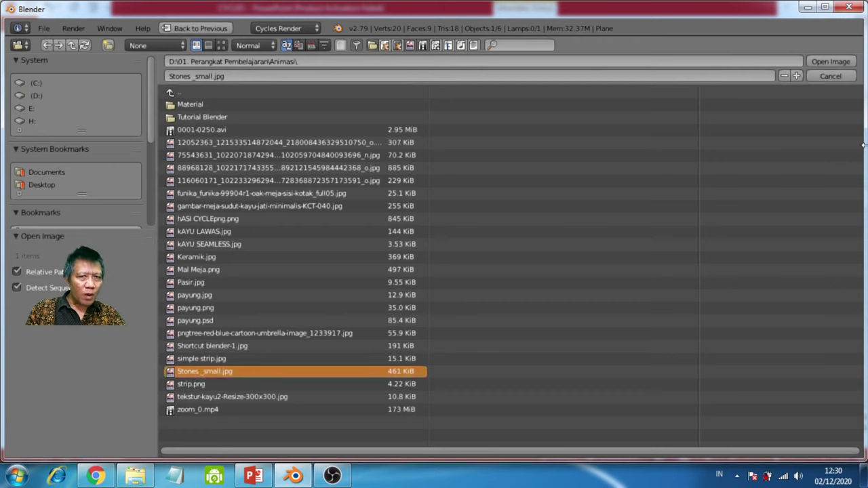
pyautogui.click(814, 62)
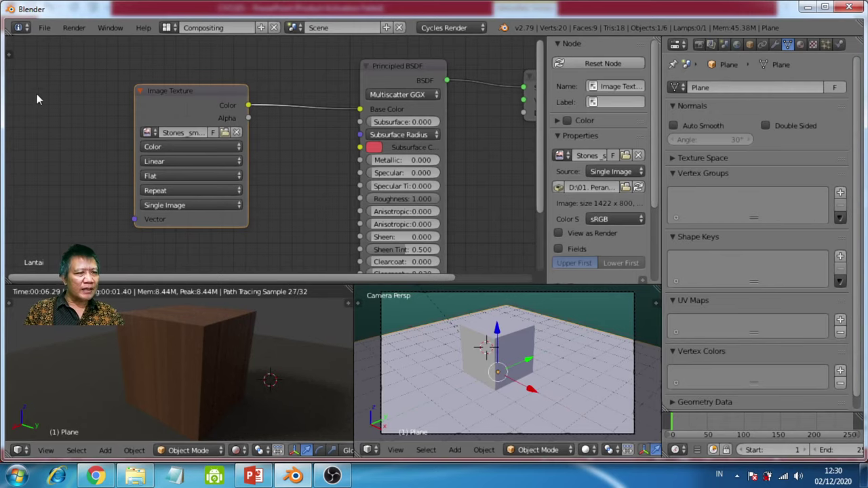
# Copy the cube's Texture Coordinate node into the floor material and connect its Generated output to the Image Texture's Vector input
pyautogui.rightClick(175, 376)
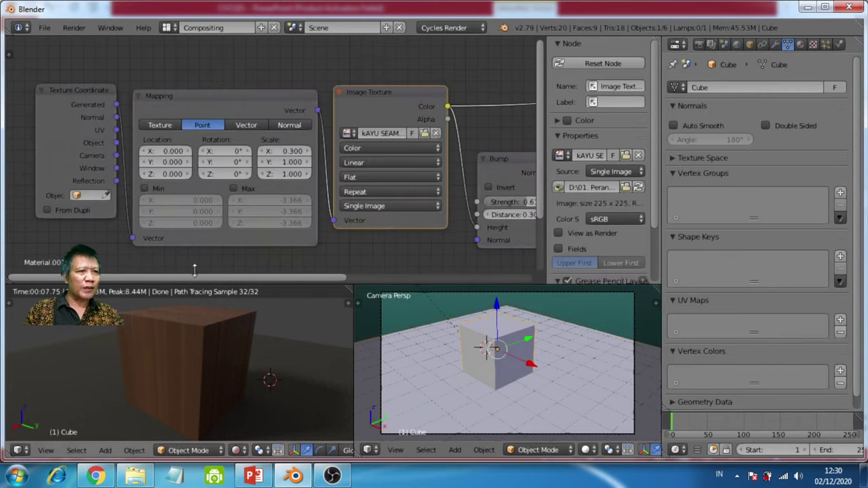
pyautogui.click(65, 95)
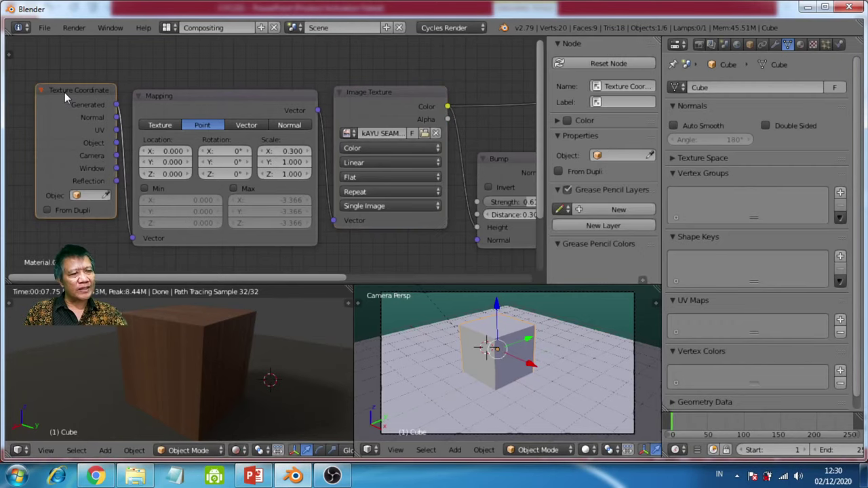
pyautogui.rightClick(578, 395)
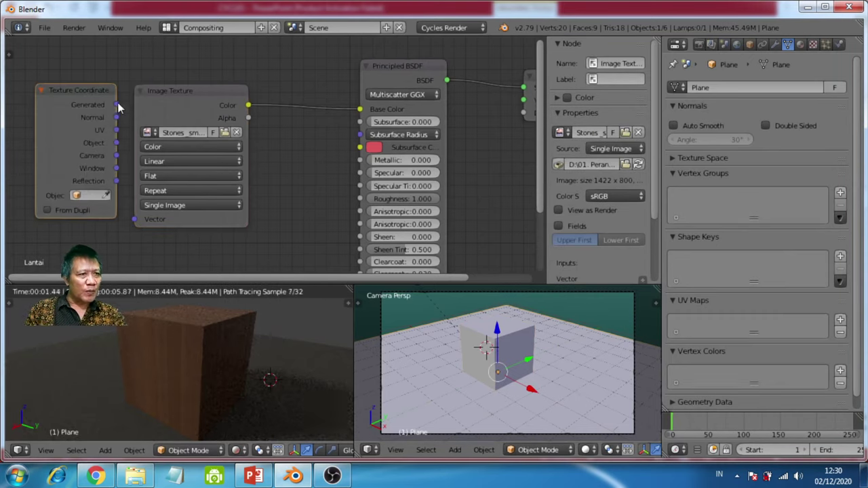
pyautogui.moveTo(117, 105); pyautogui.dragTo(135, 223)
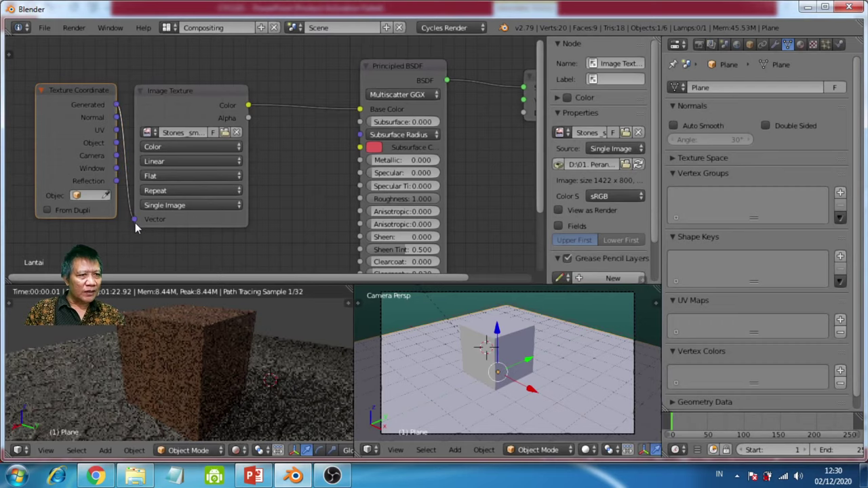
pyautogui.scroll(-2, 268, 408)
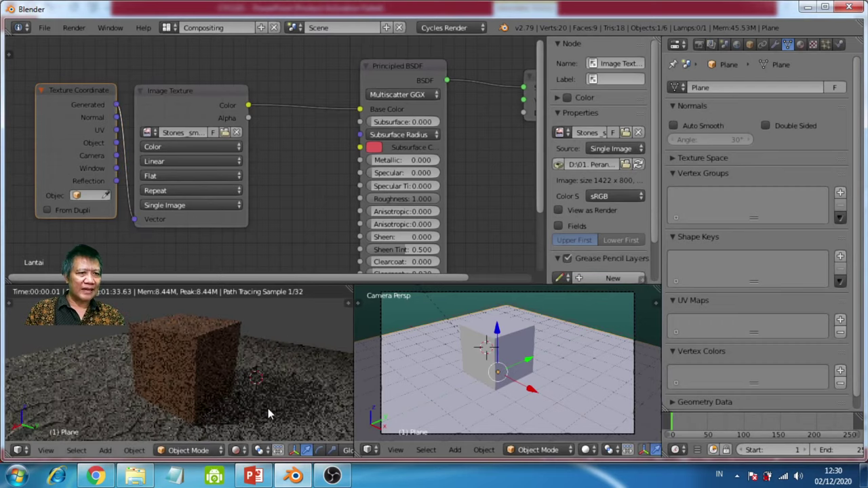
pyautogui.scroll(2, 235, 414)
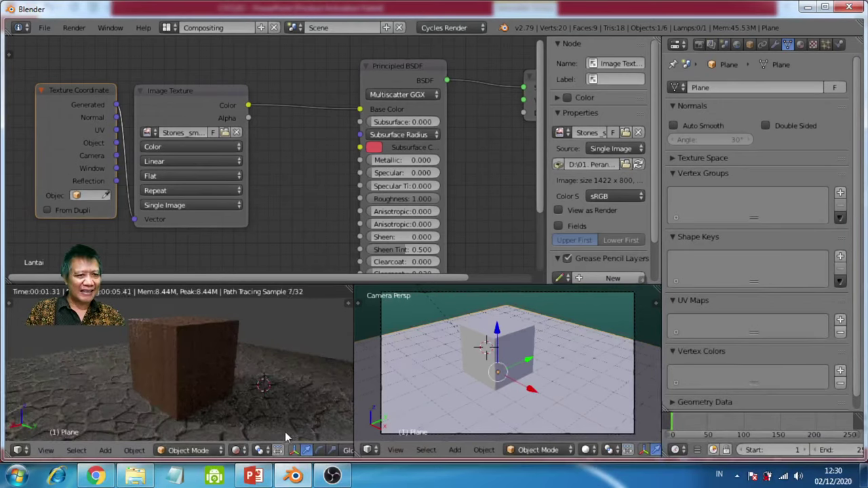
pyautogui.scroll(3, 279, 422)
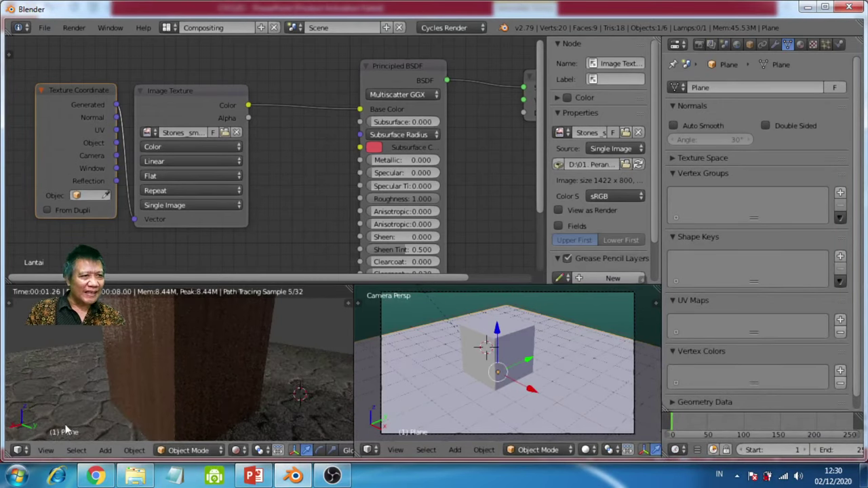
pyautogui.scroll(-5, 272, 381)
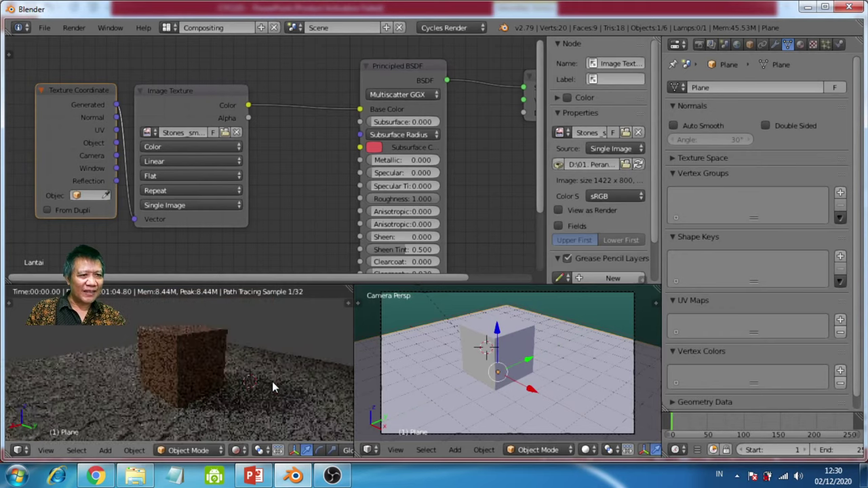
# Lower the floor material's Principled BSDF Roughness to 0.242 and its Sheen Tint to 0.092
pyautogui.moveTo(252, 410); pyautogui.dragTo(218, 435, button='middle')
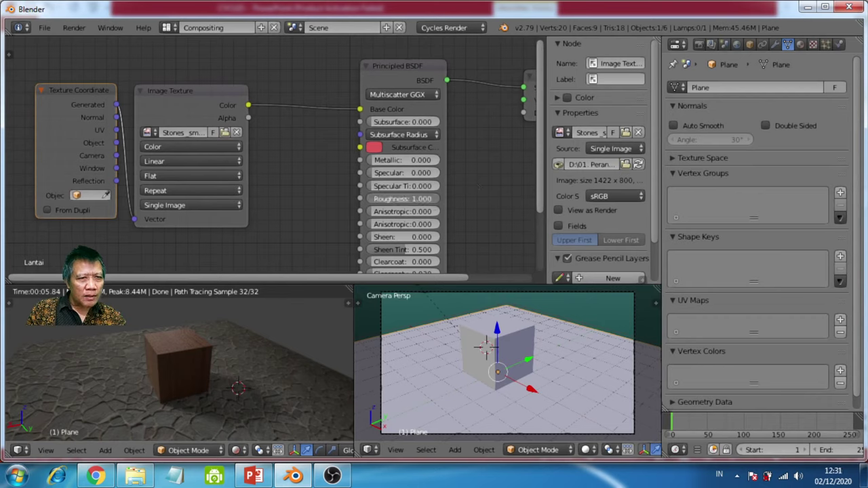
pyautogui.moveTo(407, 198); pyautogui.dragTo(386, 199)
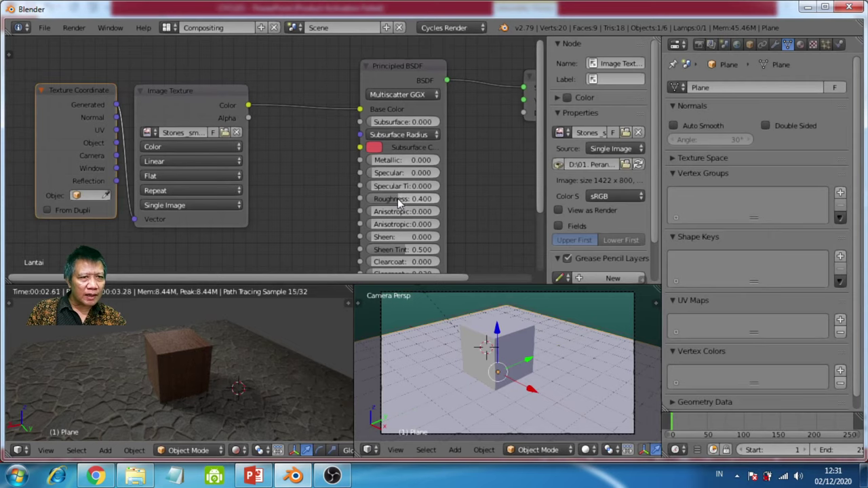
pyautogui.moveTo(399, 202); pyautogui.dragTo(382, 202)
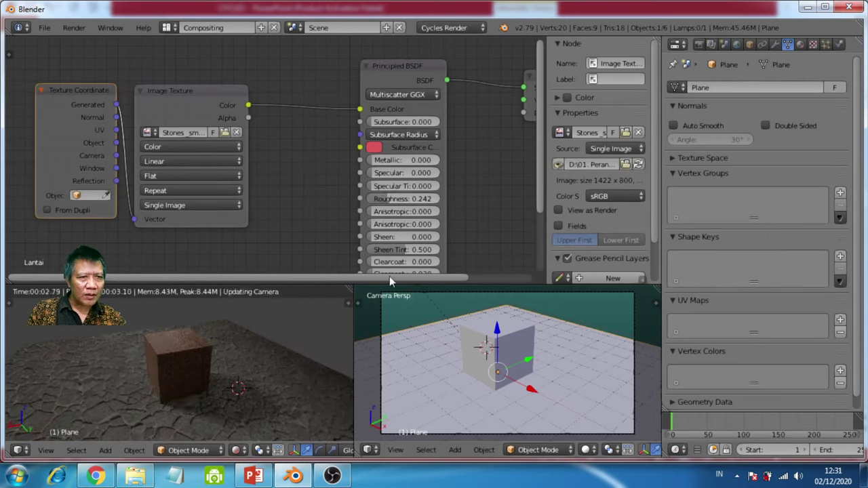
pyautogui.moveTo(409, 252); pyautogui.dragTo(390, 253)
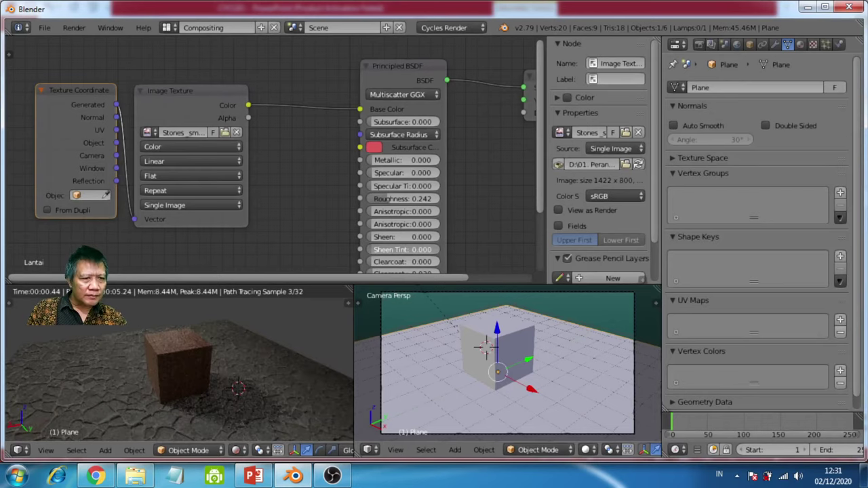
pyautogui.moveTo(405, 250); pyautogui.dragTo(417, 250)
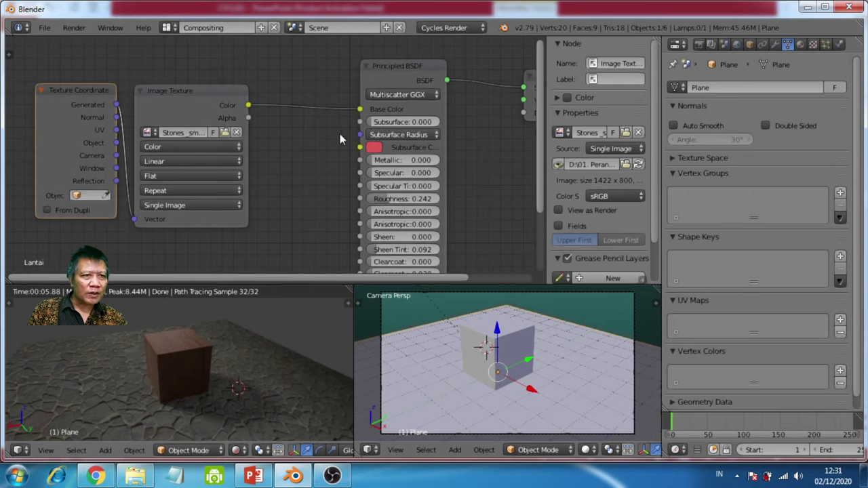
# Try feeding the floor Image Texture's Vector input from the Texture Coordinate's Normal output, and reconnect it to Generated
pyautogui.scroll(1, 277, 385)
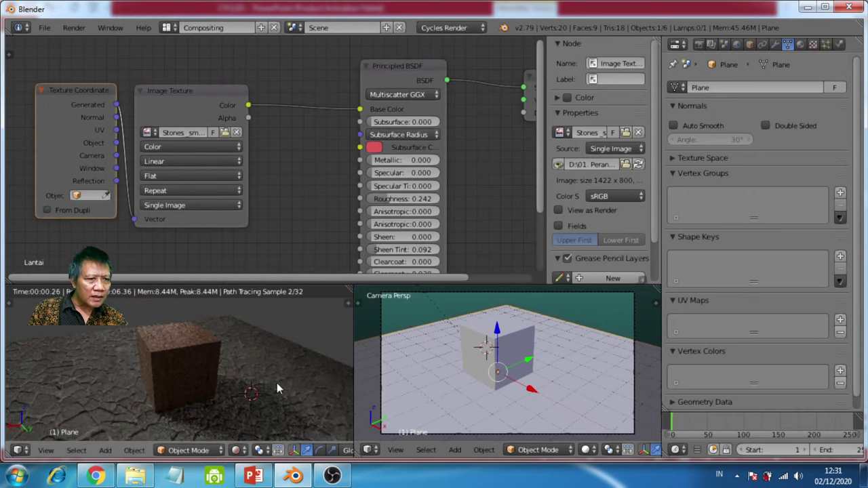
pyautogui.moveTo(262, 410); pyautogui.dragTo(237, 430, button='middle')
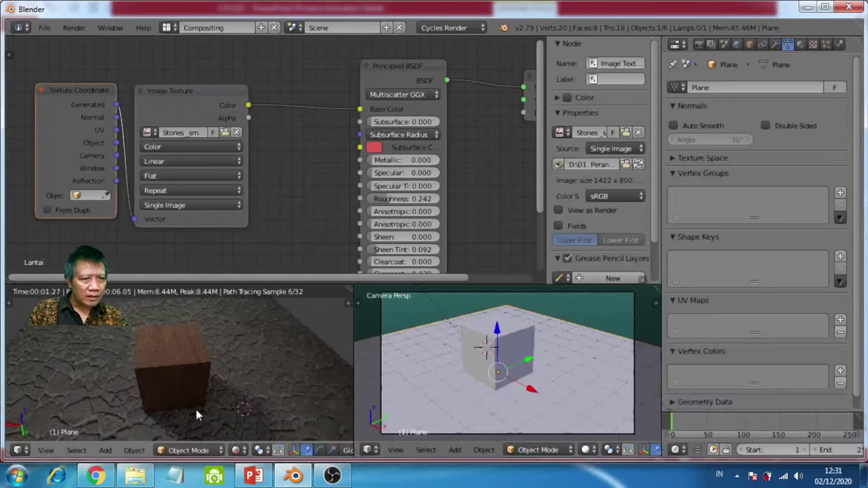
pyautogui.moveTo(196, 400); pyautogui.dragTo(241, 320, button='middle')
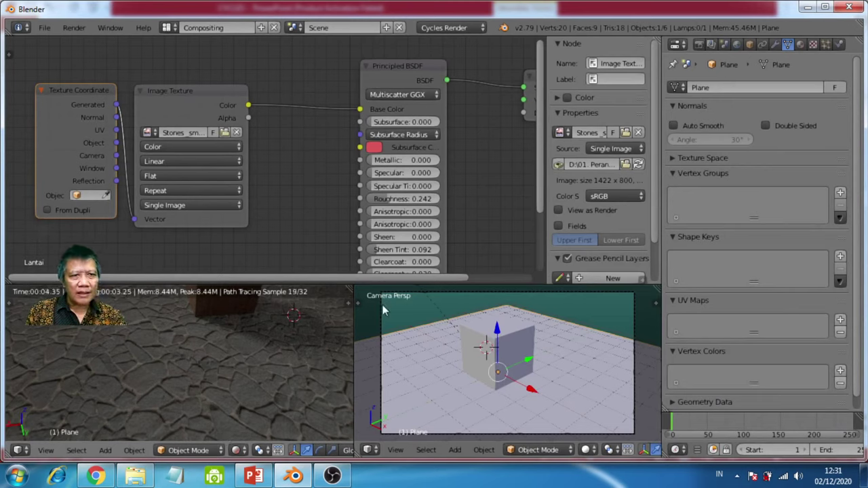
pyautogui.scroll(-2, 478, 200)
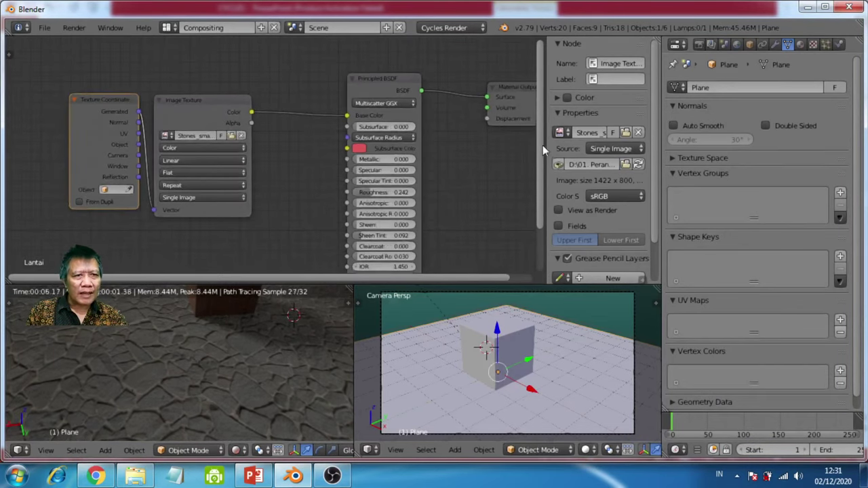
pyautogui.moveTo(543, 145); pyautogui.dragTo(526, 202)
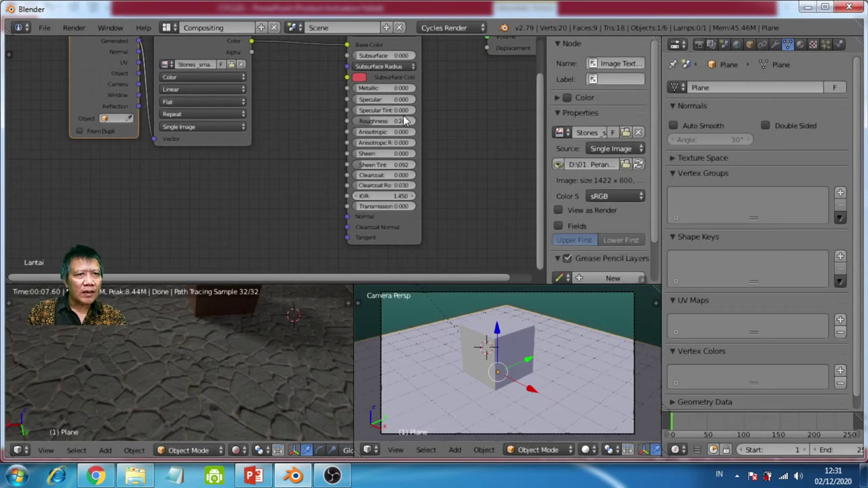
pyautogui.scroll(2, 199, 374)
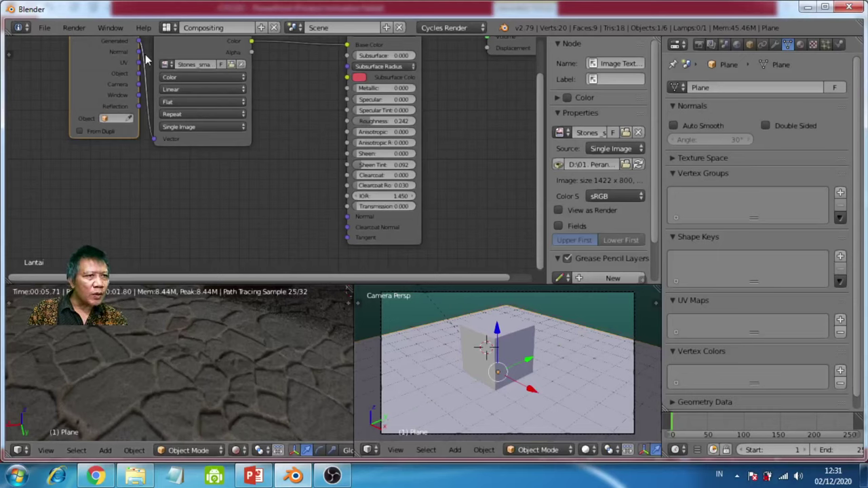
pyautogui.moveTo(146, 81); pyautogui.dragTo(143, 89)
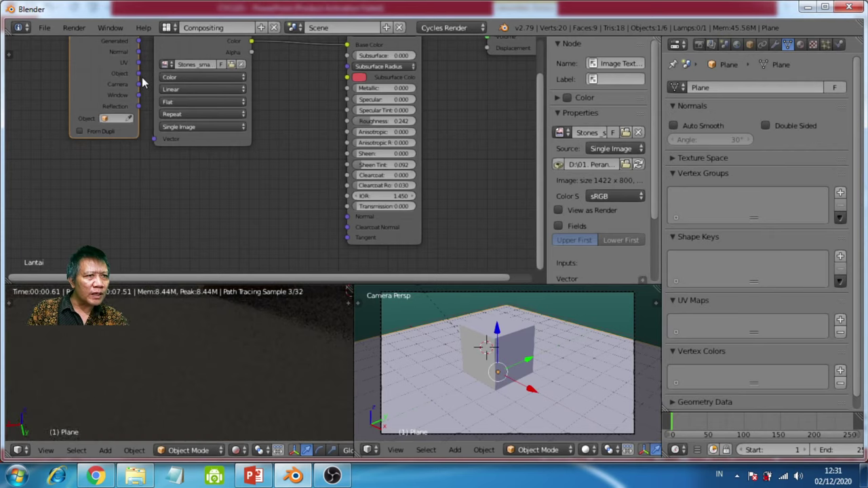
pyautogui.moveTo(139, 52); pyautogui.dragTo(156, 141)
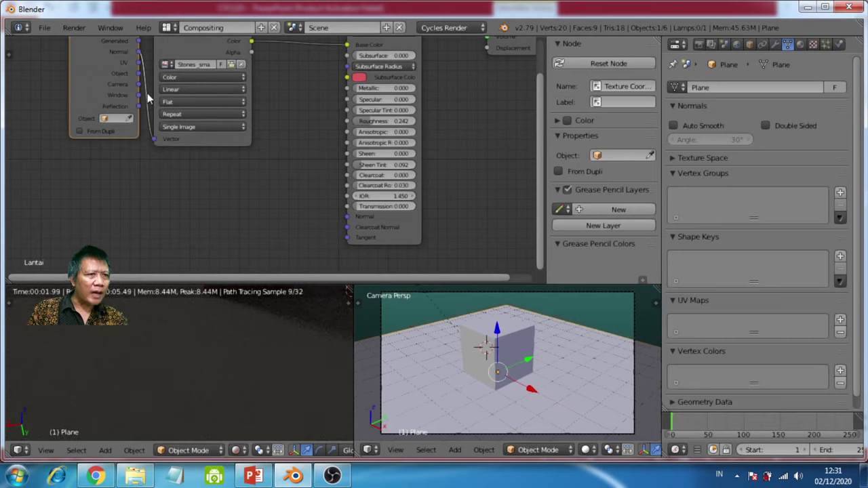
pyautogui.keyDown('ctrl'); pyautogui.moveTo(147, 106); pyautogui.dragTo(140, 74, button='right'); pyautogui.keyUp('ctrl')
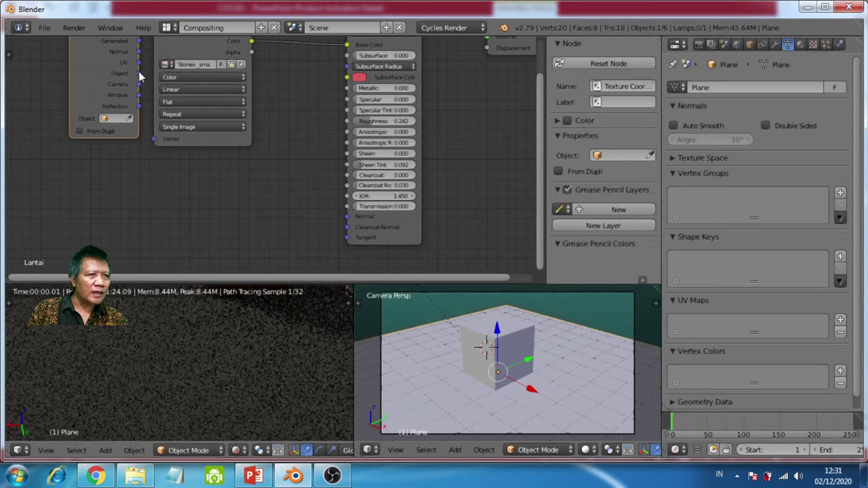
pyautogui.moveTo(139, 40); pyautogui.dragTo(156, 137)
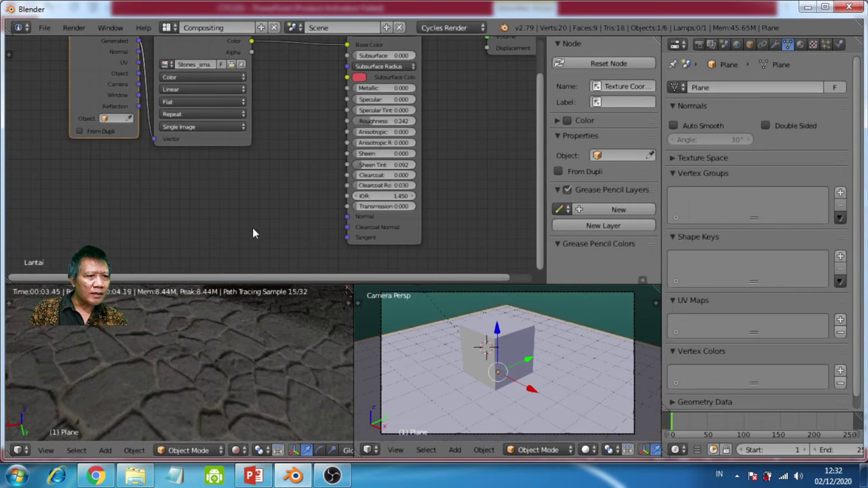
# Reduce the floor material's Roughness to 0.175
pyautogui.scroll(-3, 304, 92)
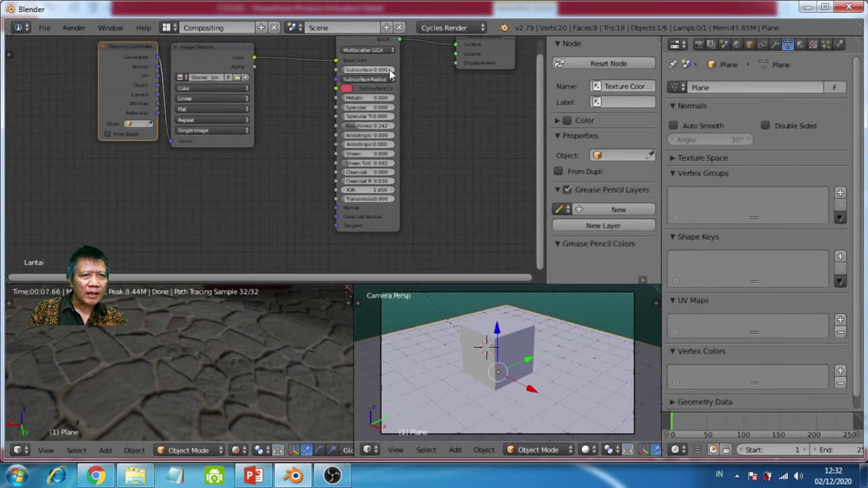
pyautogui.scroll(3, 405, 109)
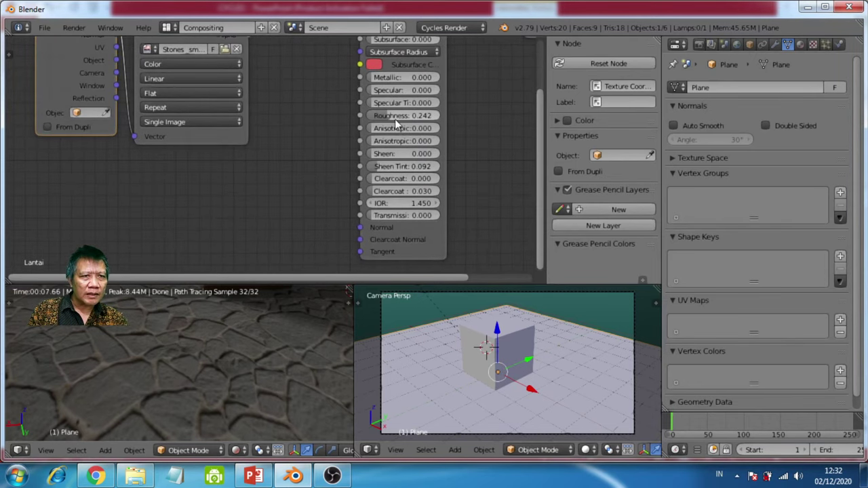
pyautogui.moveTo(395, 118); pyautogui.dragTo(384, 116)
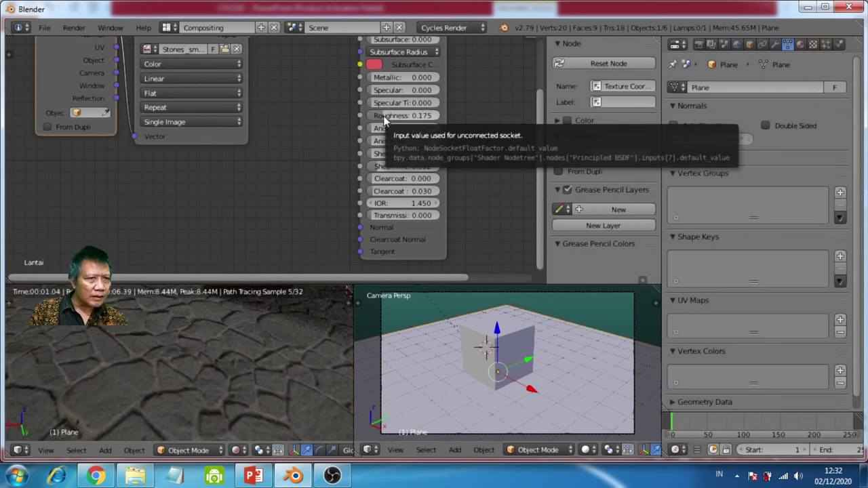
# Examine the stone floor around the cube in the rendered view and the floor material's node network
pyautogui.scroll(1, 236, 165)
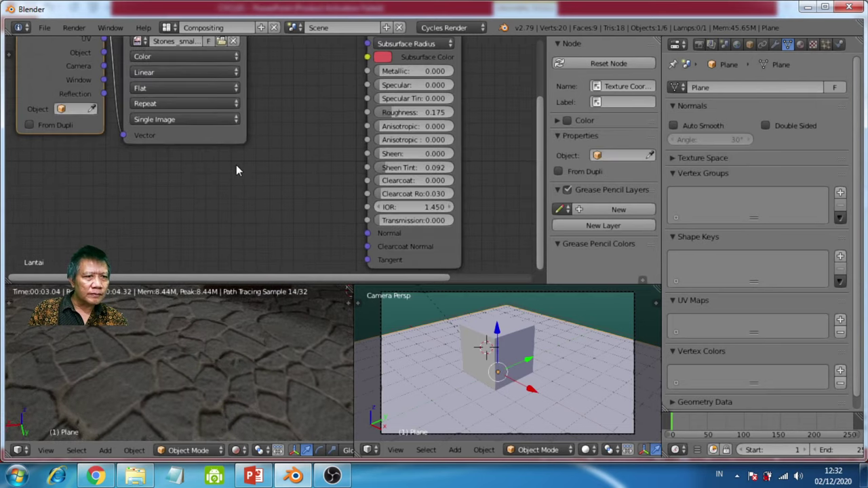
pyautogui.scroll(-3, 236, 165)
pyautogui.scroll(2, 155, 354)
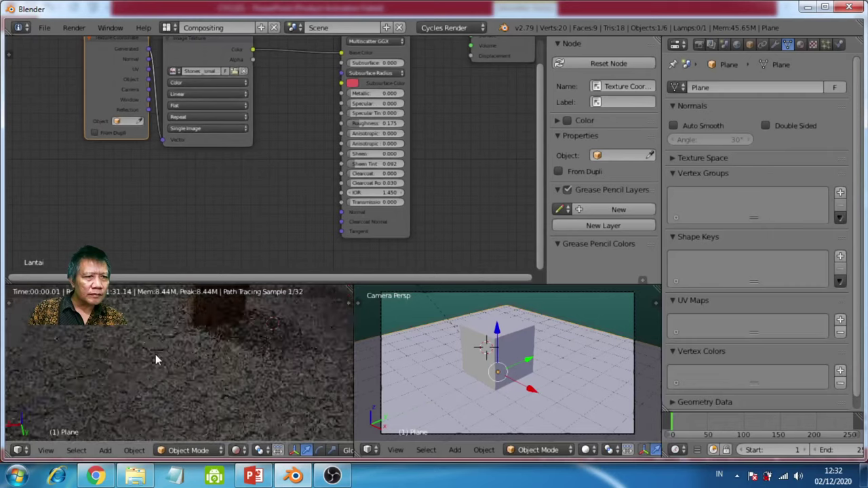
pyautogui.scroll(-2, 155, 355)
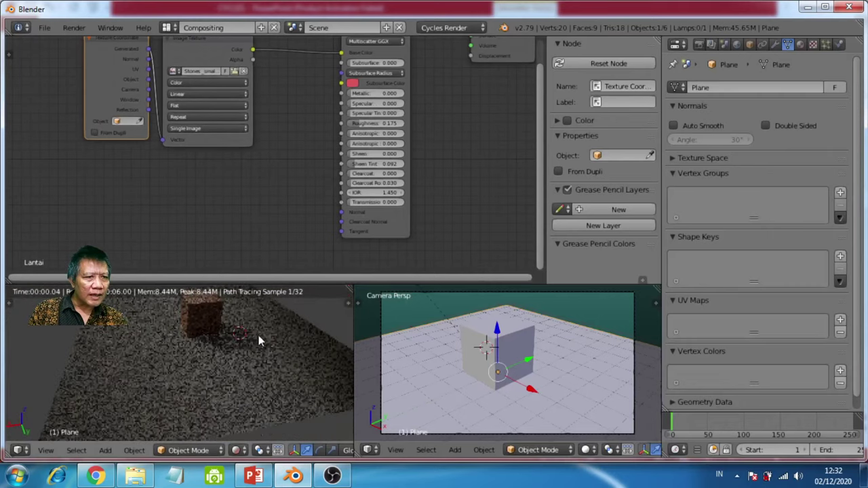
pyautogui.keyDown('shift'); pyautogui.moveTo(258, 335); pyautogui.dragTo(199, 362, button='middle'); pyautogui.keyUp('shift')
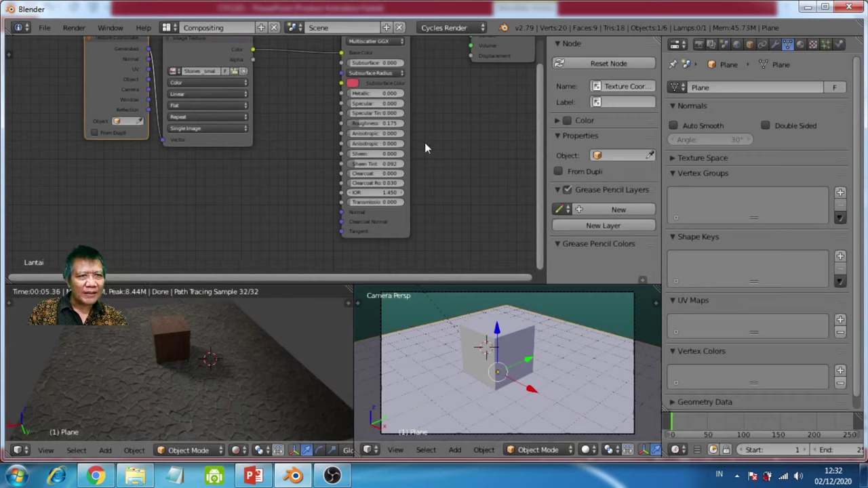
pyautogui.scroll(2, 357, 162)
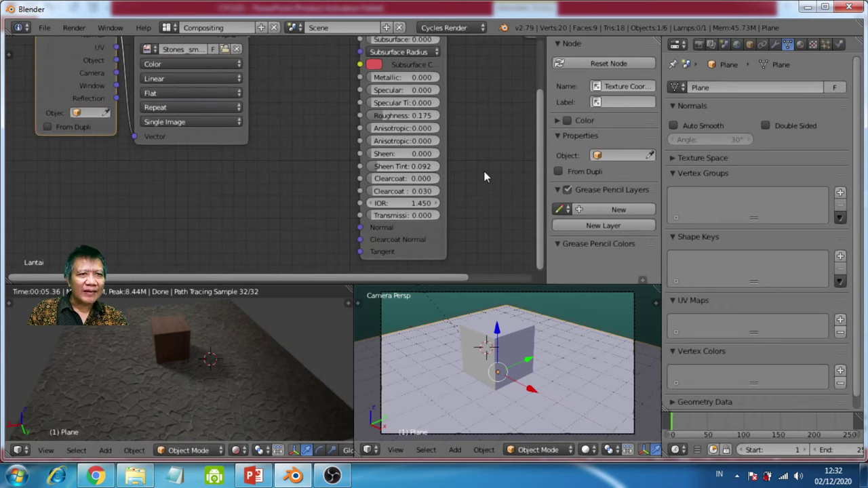
pyautogui.scroll(-2, 479, 142)
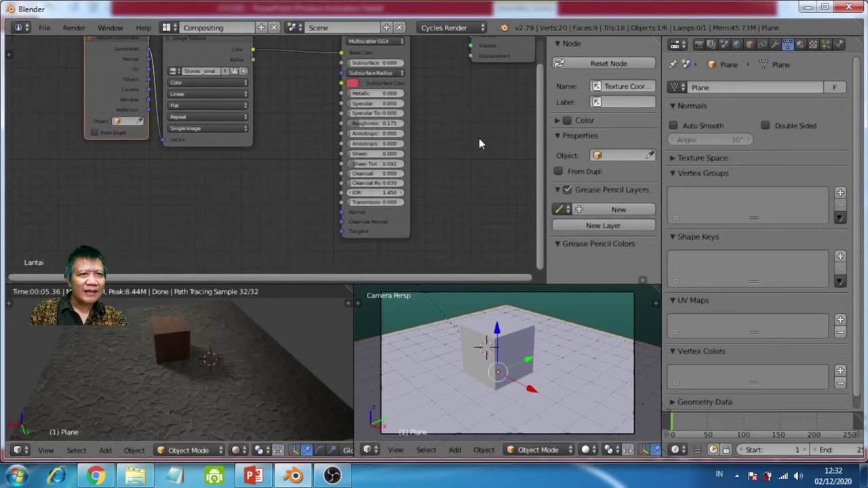
pyautogui.moveTo(365, 60); pyautogui.dragTo(363, 99, button='middle')
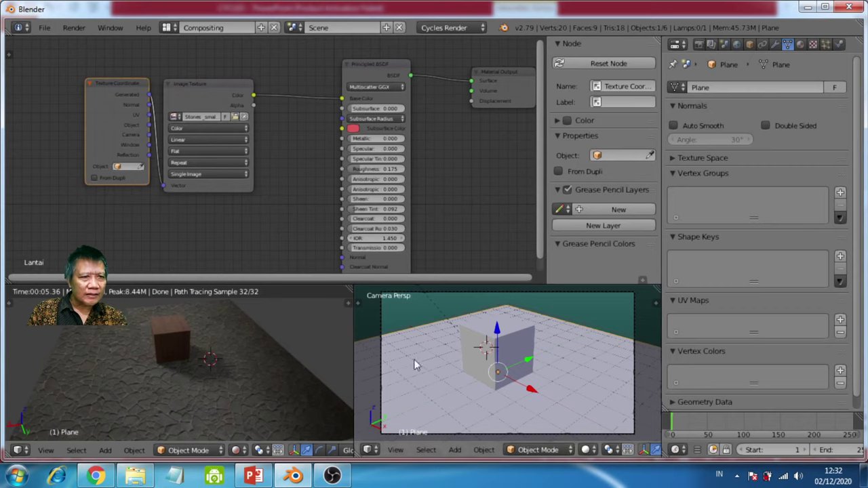
pyautogui.scroll(2, 229, 375)
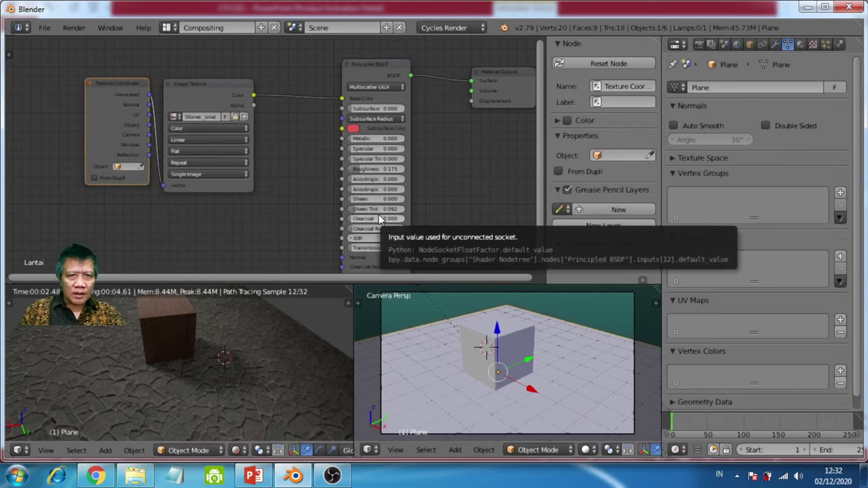
# Show the floor's material properties, review its Principled BSDF surface settings and inspect the rendered cube and floor up close
pyautogui.click(801, 44)
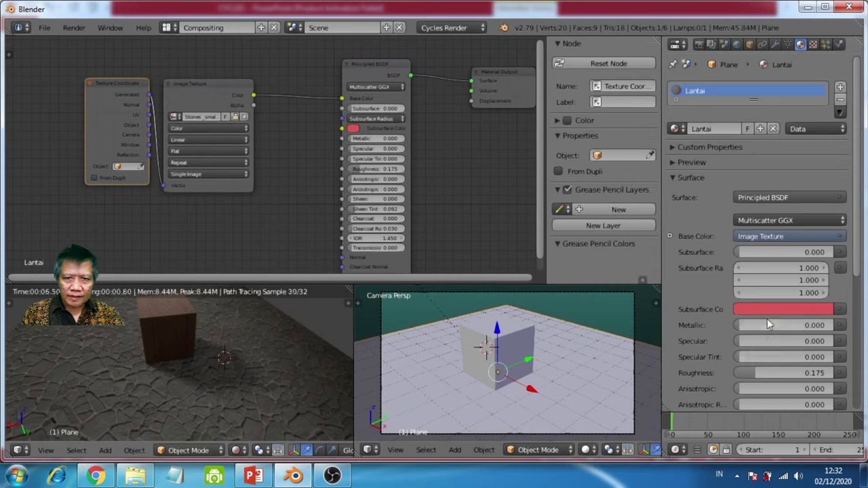
pyautogui.scroll(-8, 766, 304)
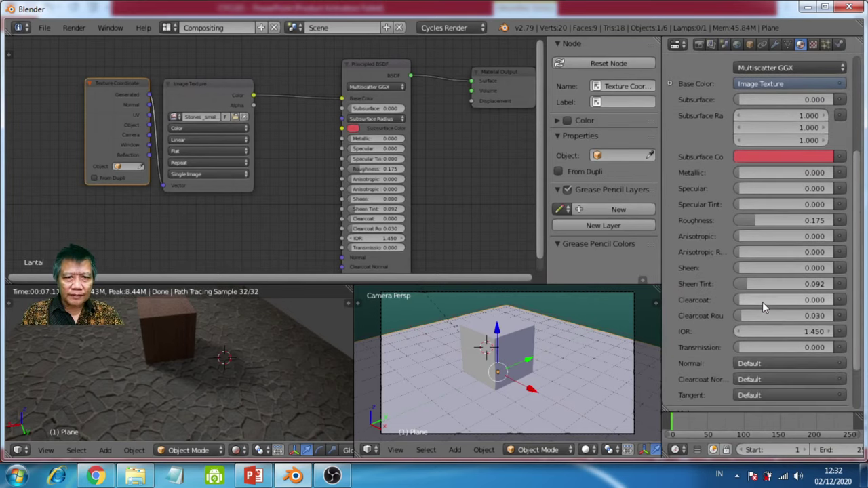
pyautogui.scroll(8, 760, 300)
pyautogui.scroll(3, 157, 378)
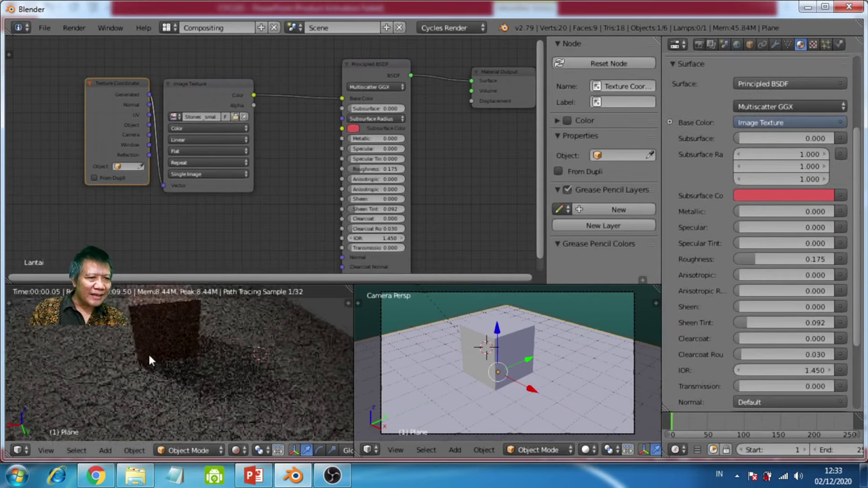
pyautogui.moveTo(167, 353); pyautogui.dragTo(175, 393, button='middle')
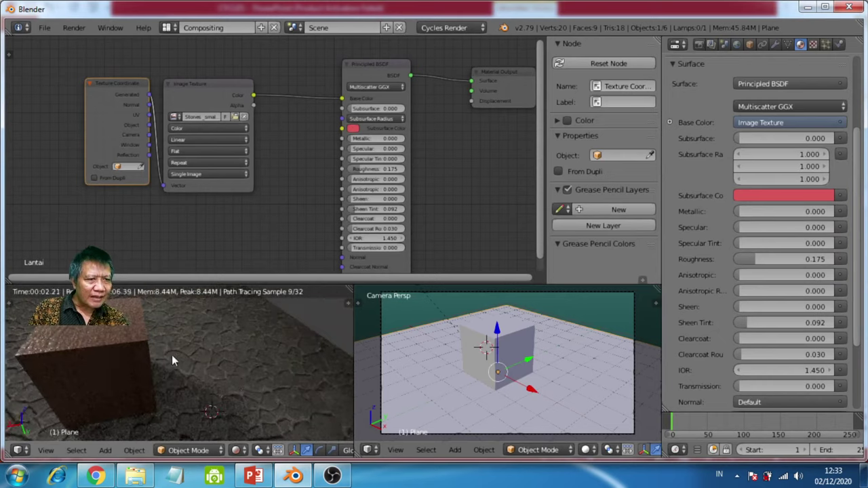
pyautogui.moveTo(180, 346); pyautogui.dragTo(241, 327, button='middle')
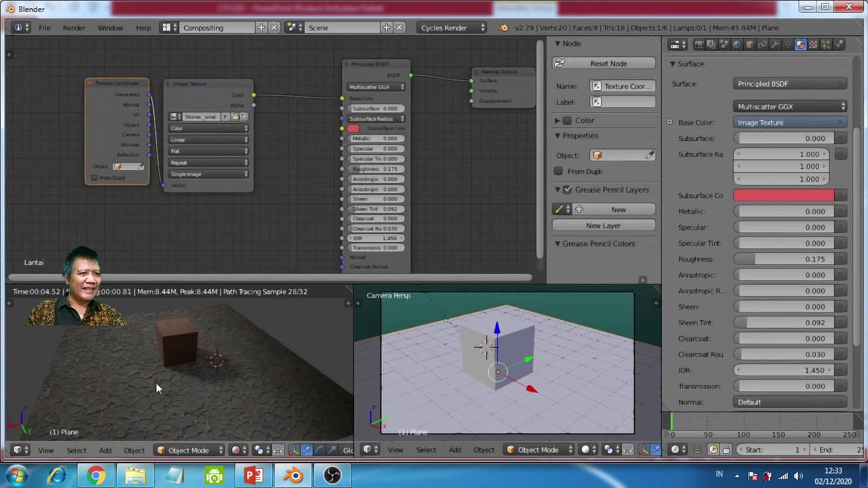
# Space the Image Texture node farther from Texture Coordinate, hide the node editor's sidebar and reveal its header
pyautogui.moveTo(198, 82); pyautogui.dragTo(224, 81)
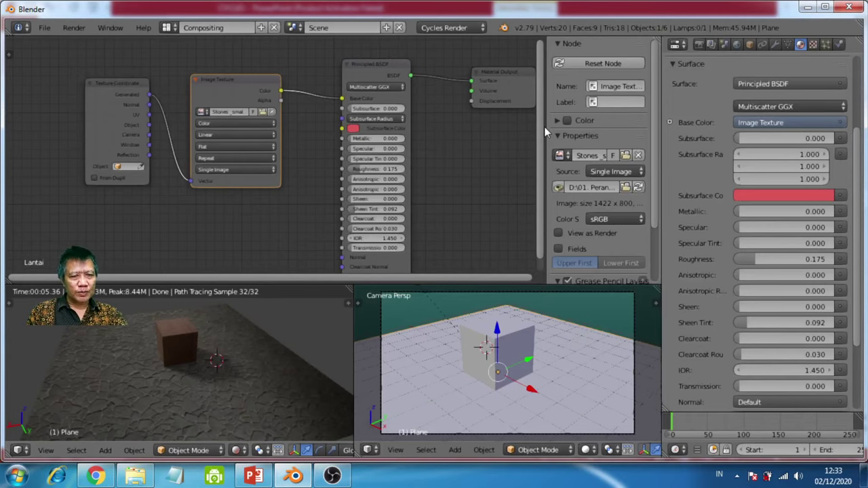
pyautogui.press('n')
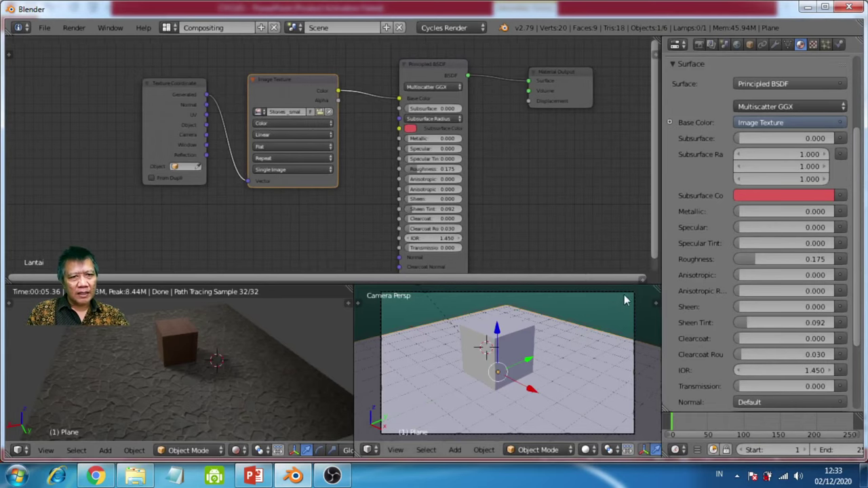
pyautogui.click(644, 278)
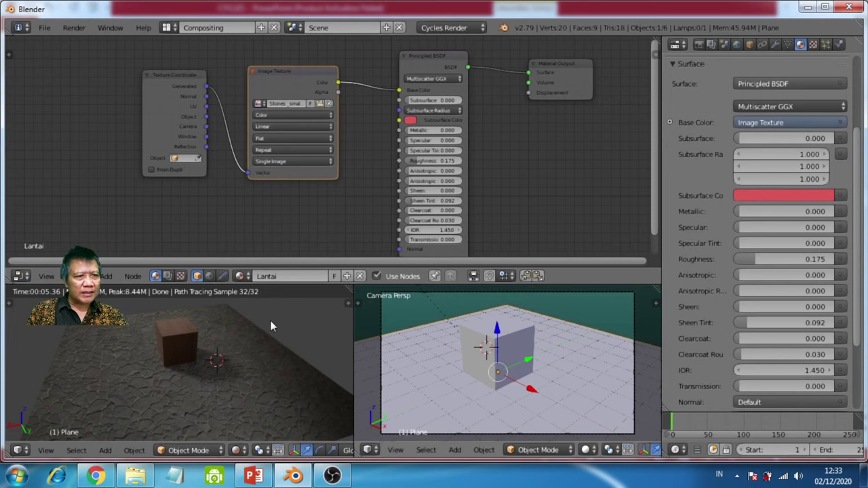
# Add a Bump node to the floor material and drop it on the link between Texture Coordinate and Image Texture
pyautogui.click(105, 276)
pyautogui.moveTo(121, 249)
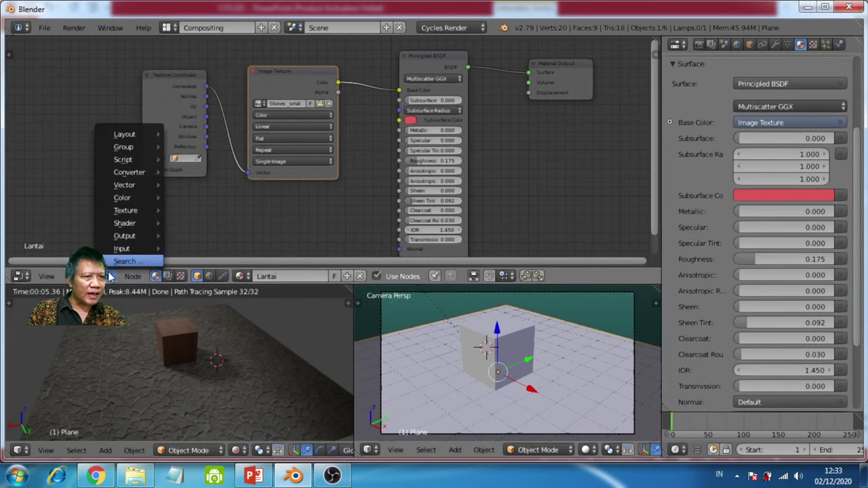
pyautogui.click(114, 277)
pyautogui.click(114, 276)
pyautogui.click(116, 262)
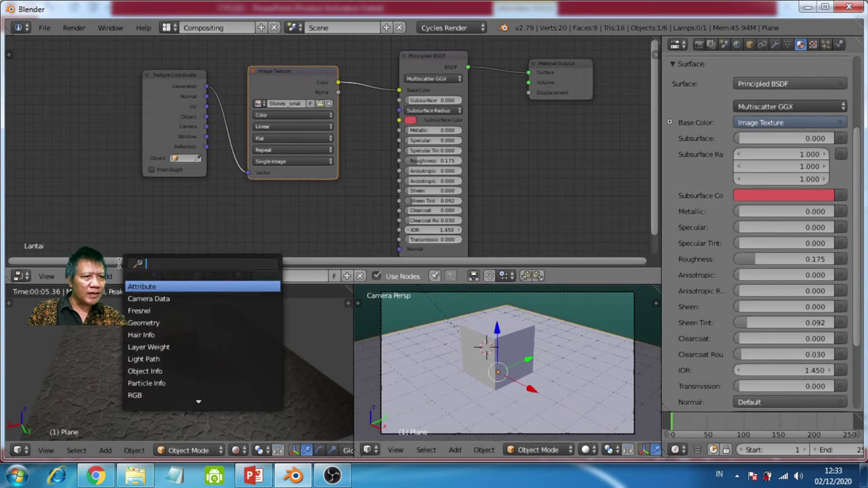
pyautogui.write('bum')
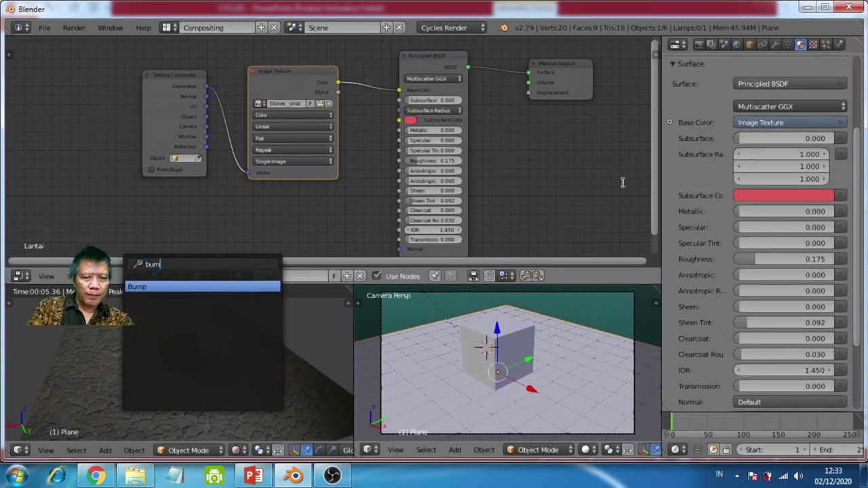
pyautogui.press('Return')
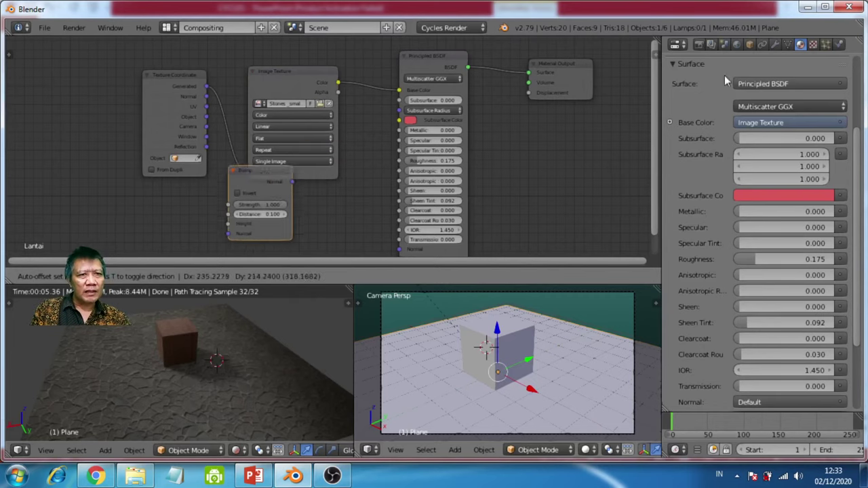
pyautogui.click(265, 175)
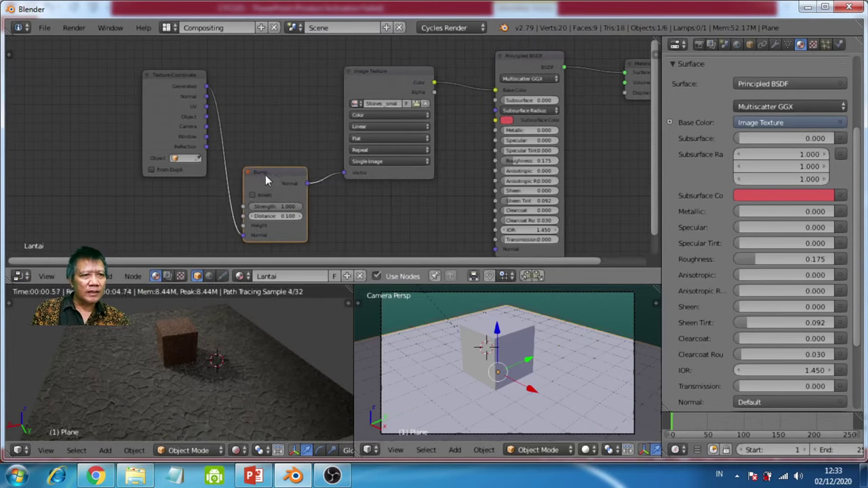
# Reposition the Bump node and cut its links to the Texture Coordinate and Image Texture nodes
pyautogui.moveTo(262, 170); pyautogui.dragTo(269, 118)
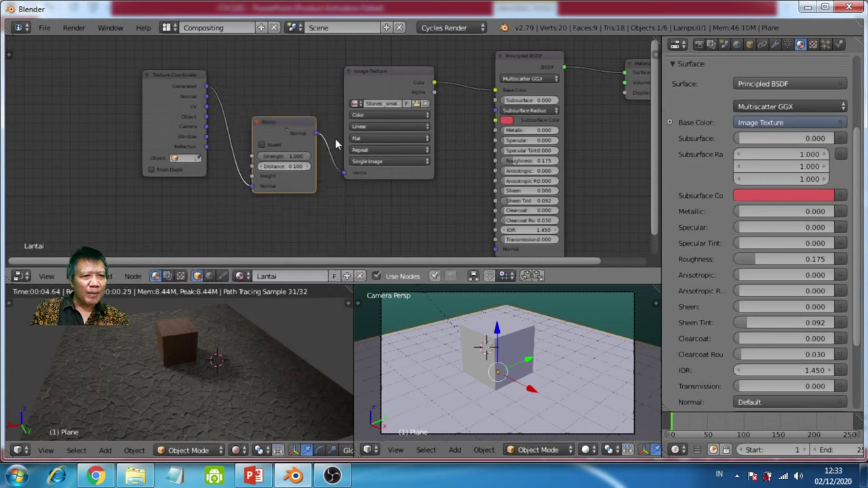
pyautogui.press('g')
pyautogui.click(329, 171)
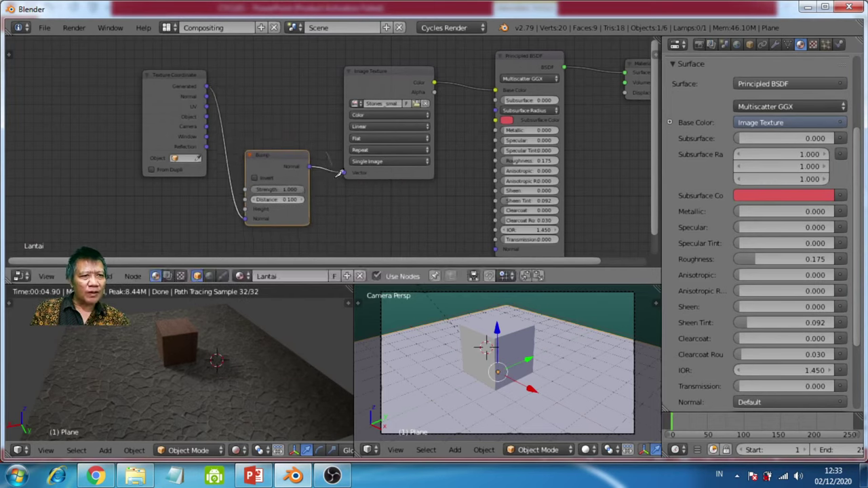
pyautogui.keyDown('ctrl'); pyautogui.moveTo(338, 165); pyautogui.dragTo(343, 197, button='right'); pyautogui.keyUp('ctrl')
pyautogui.keyDown('ctrl'); pyautogui.moveTo(218, 164); pyautogui.dragTo(222, 192, button='right'); pyautogui.keyUp('ctrl')
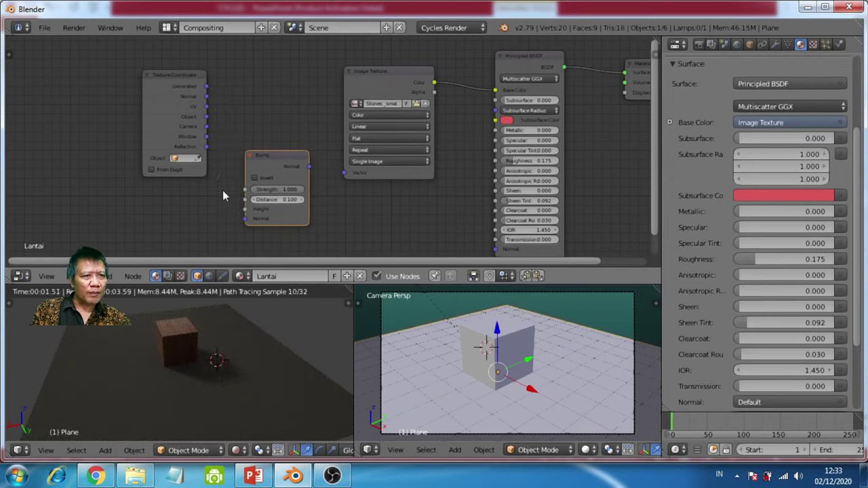
# Insert the Bump node between Image Texture and Principled BSDF, and link Texture Coordinate's Generated output to Image Texture's Vector input
pyautogui.moveTo(272, 155); pyautogui.dragTo(465, 72)
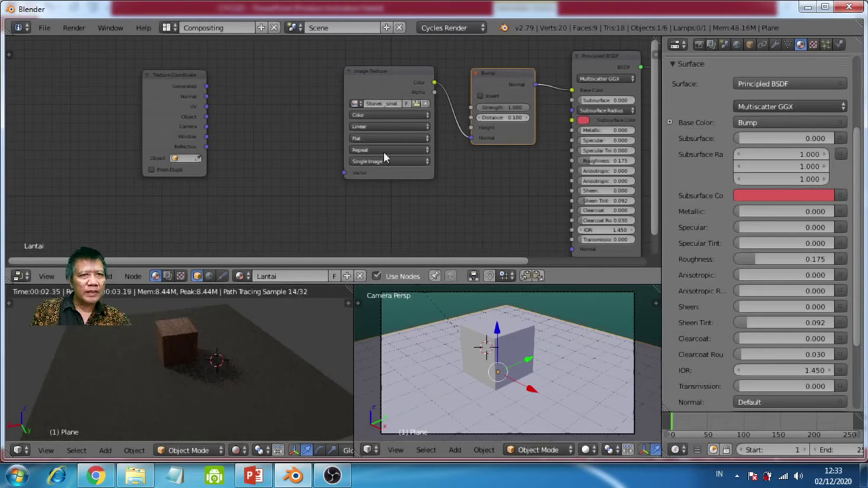
pyautogui.moveTo(208, 86); pyautogui.dragTo(348, 171)
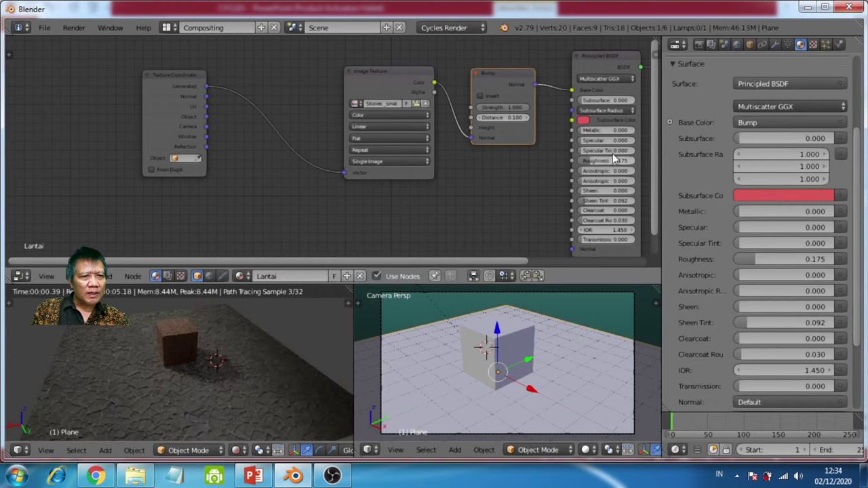
pyautogui.moveTo(501, 71); pyautogui.dragTo(482, 152)
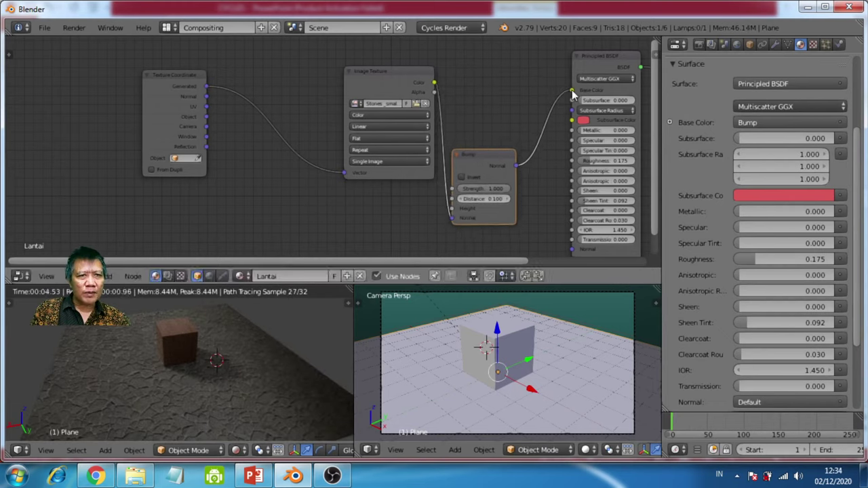
# Route Bump's Normal output to the Principled BSDF's Normal input, and Image Texture's Color output to Base Color and Bump's Height
pyautogui.moveTo(572, 91); pyautogui.dragTo(571, 250)
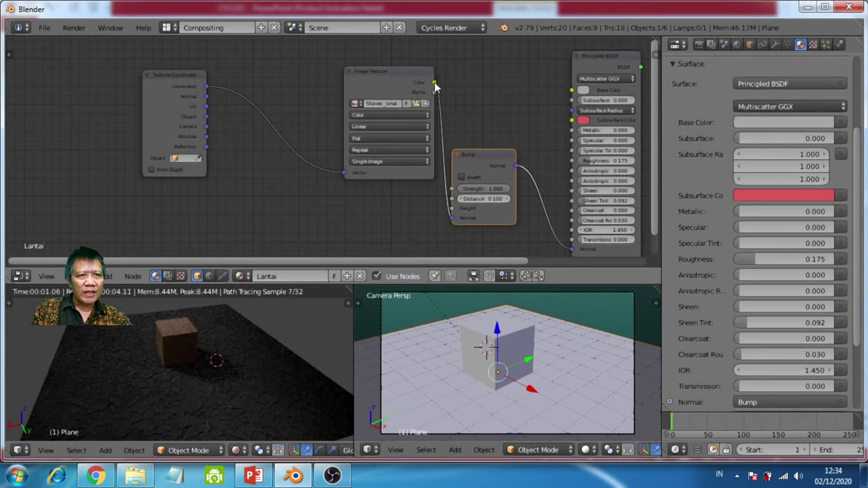
pyautogui.moveTo(434, 83); pyautogui.dragTo(578, 91)
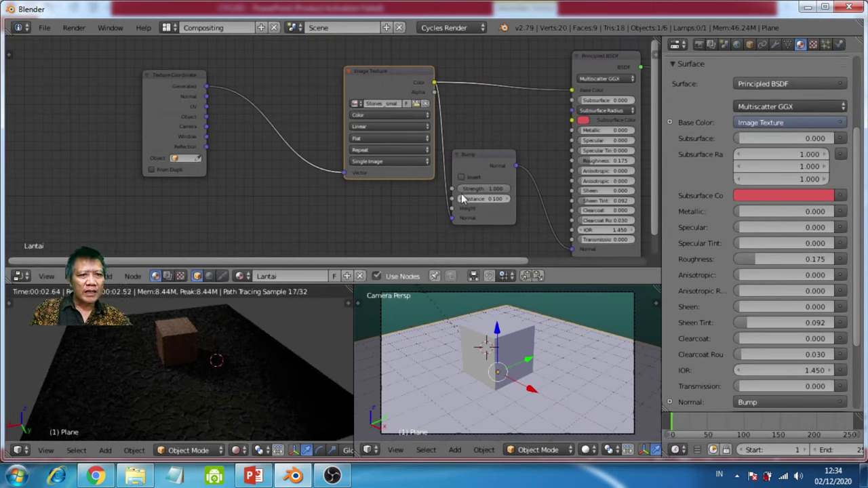
pyautogui.moveTo(451, 218); pyautogui.dragTo(451, 209)
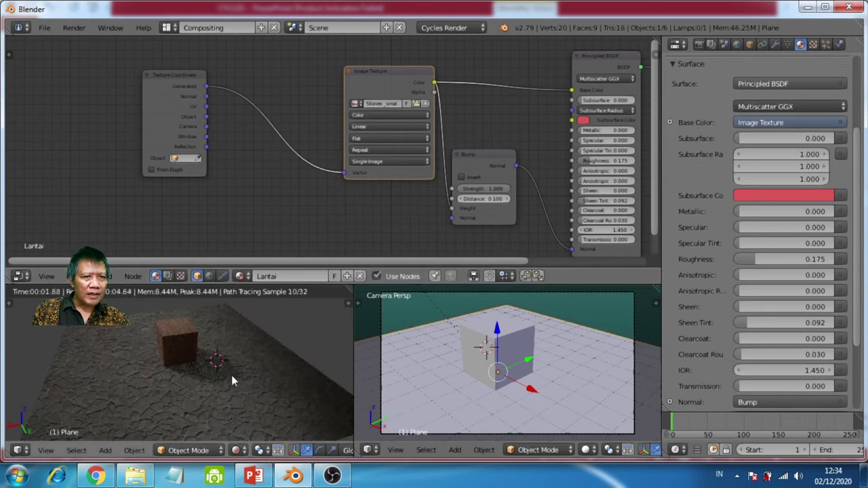
# Reduce the floor material's Bump Strength to 0.591
pyautogui.scroll(5, 231, 374)
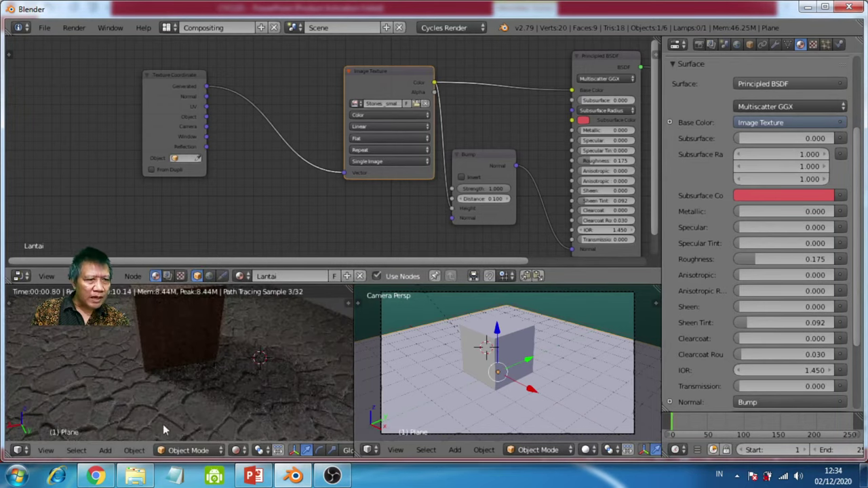
pyautogui.click(494, 201)
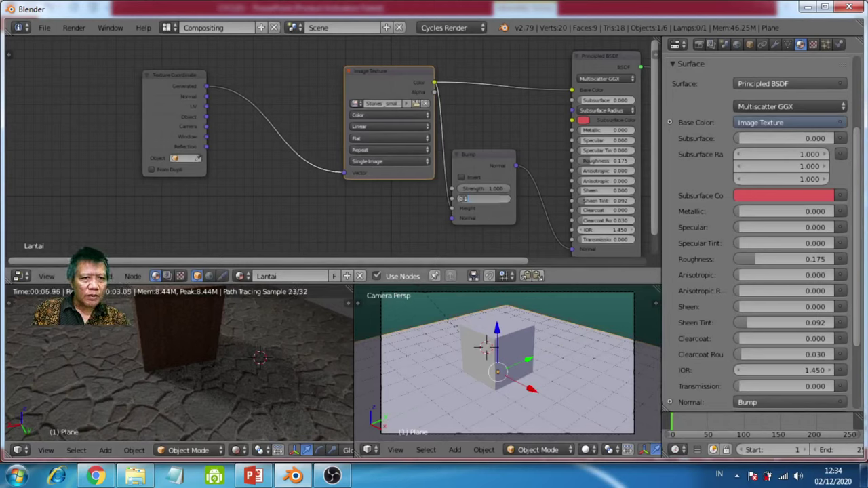
pyautogui.press('Return')
pyautogui.moveTo(483, 189); pyautogui.dragTo(464, 197)
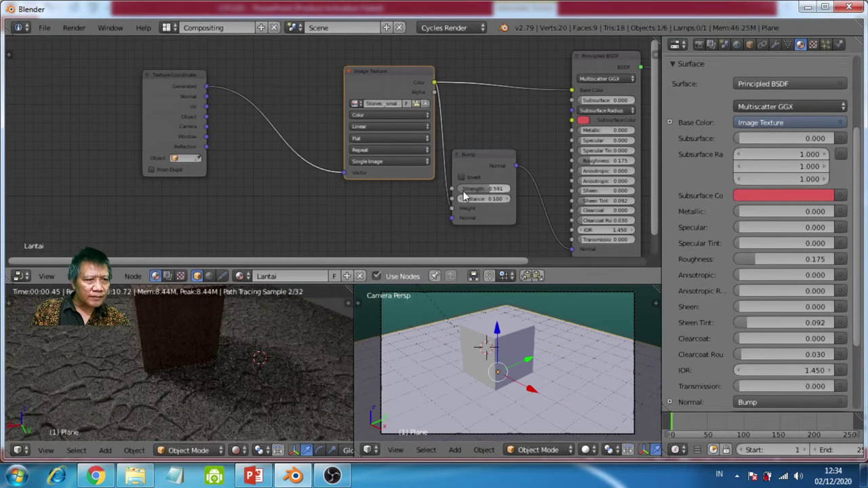
pyautogui.scroll(-2, 235, 405)
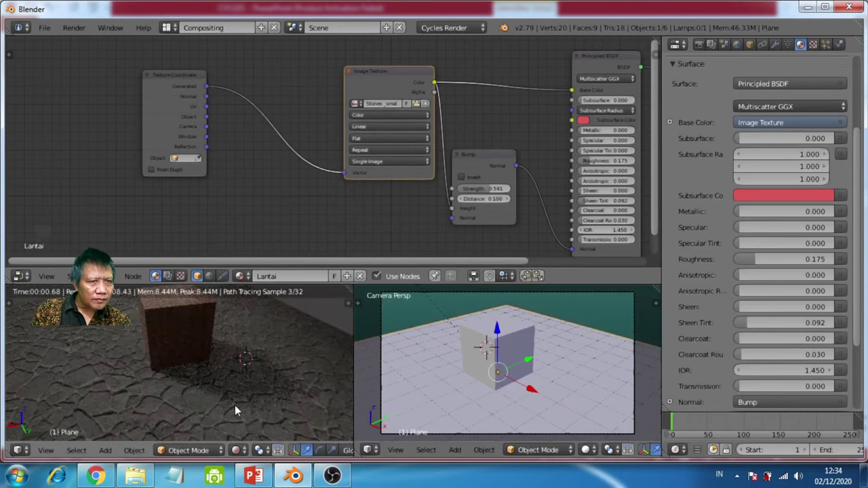
pyautogui.scroll(-1, 235, 410)
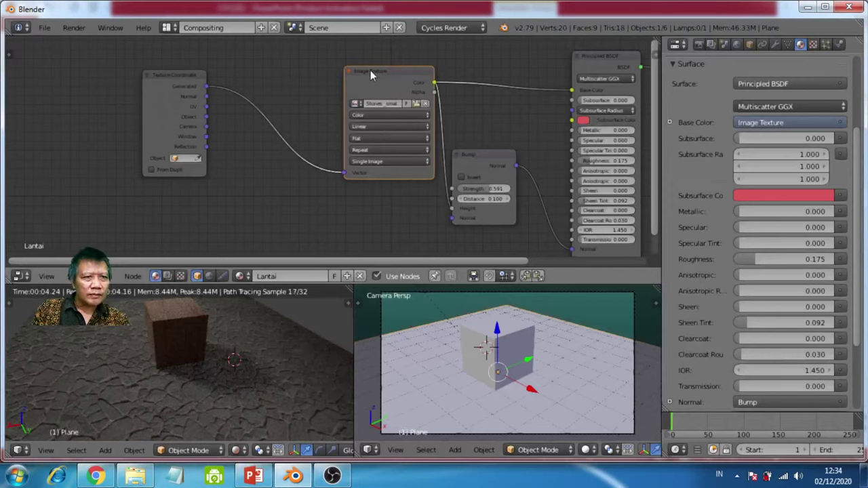
# Move the Image Texture node farther from Bump, review its color space options and inspect the rendered floor up close
pyautogui.moveTo(370, 71); pyautogui.dragTo(337, 78)
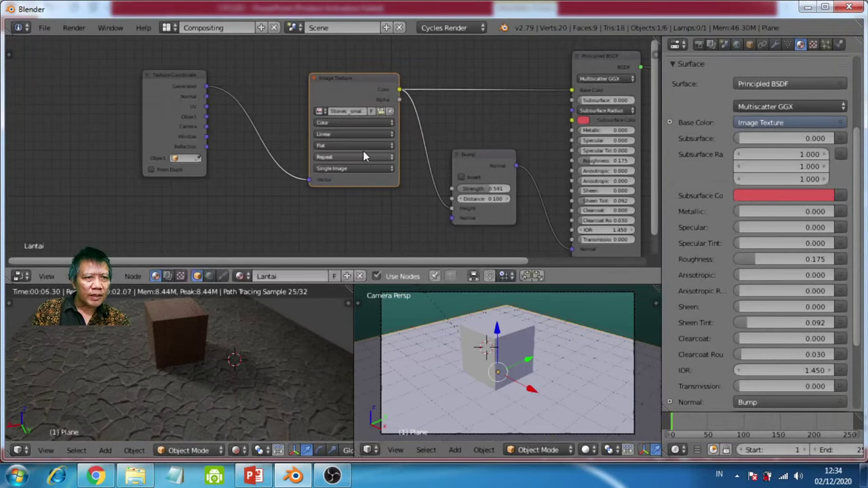
pyautogui.click(378, 122)
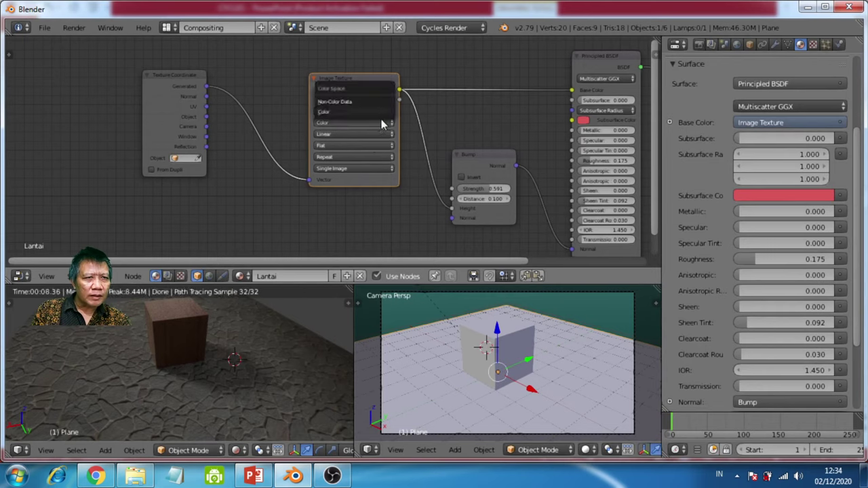
pyautogui.click(382, 124)
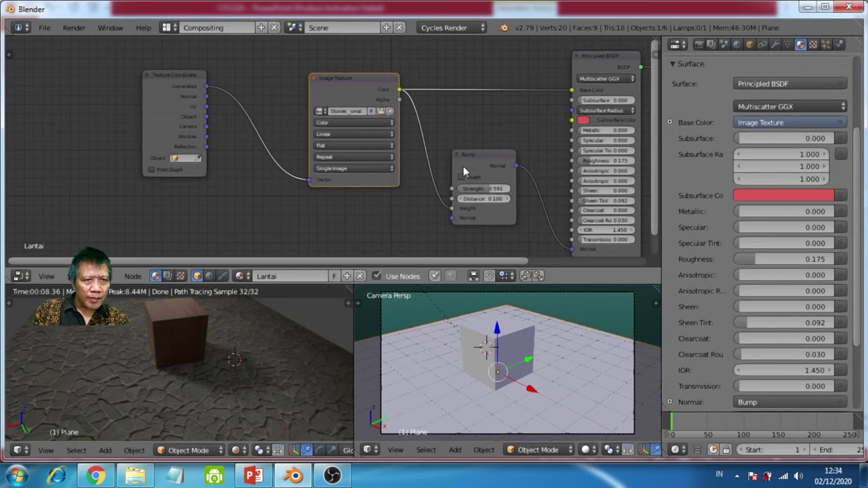
pyautogui.scroll(4, 232, 345)
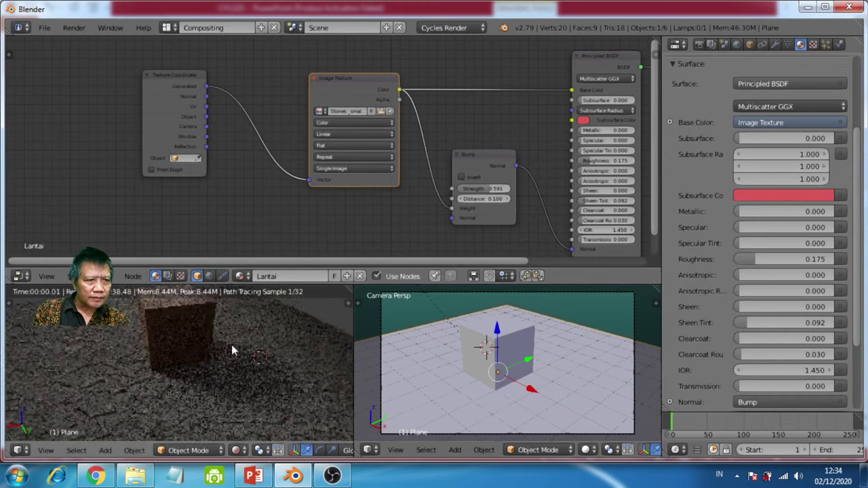
pyautogui.moveTo(190, 311); pyautogui.dragTo(138, 351, button='middle')
pyautogui.scroll(-4, 138, 351)
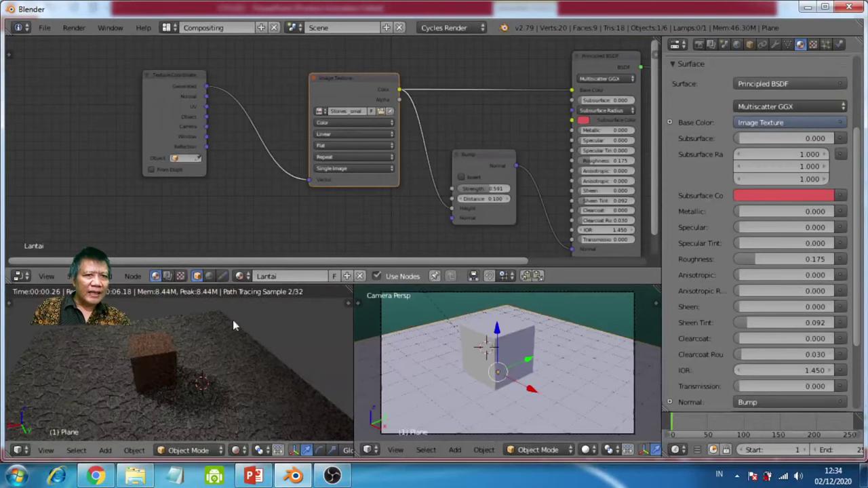
# Rearrange the Principled BSDF, Bump, Texture Coordinate and Image Texture nodes to leave free space before Material Output
pyautogui.moveTo(427, 260); pyautogui.dragTo(568, 266)
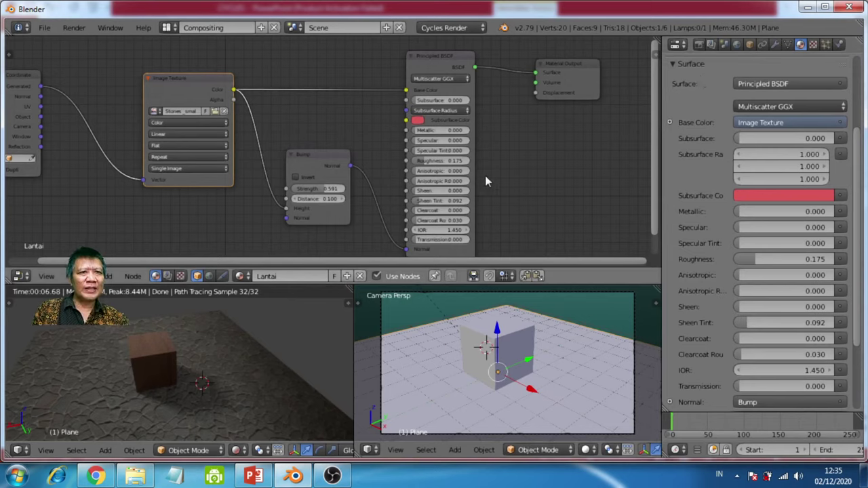
pyautogui.moveTo(445, 56); pyautogui.dragTo(424, 51)
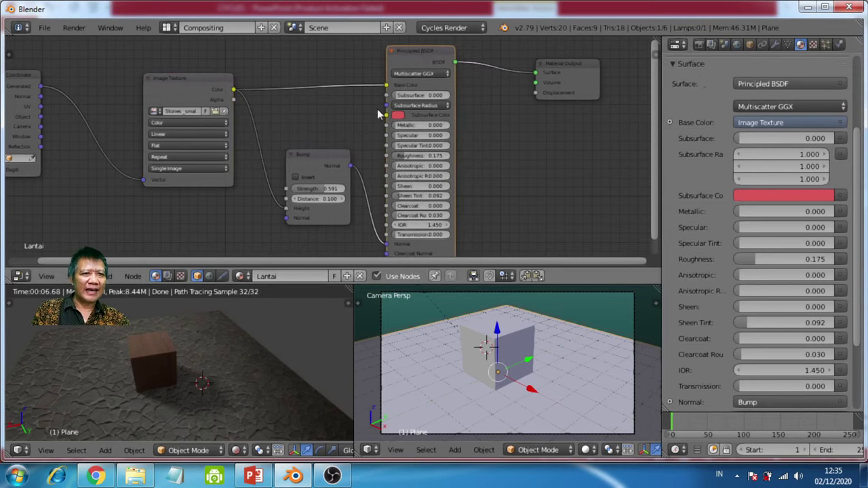
pyautogui.moveTo(328, 159); pyautogui.dragTo(308, 155)
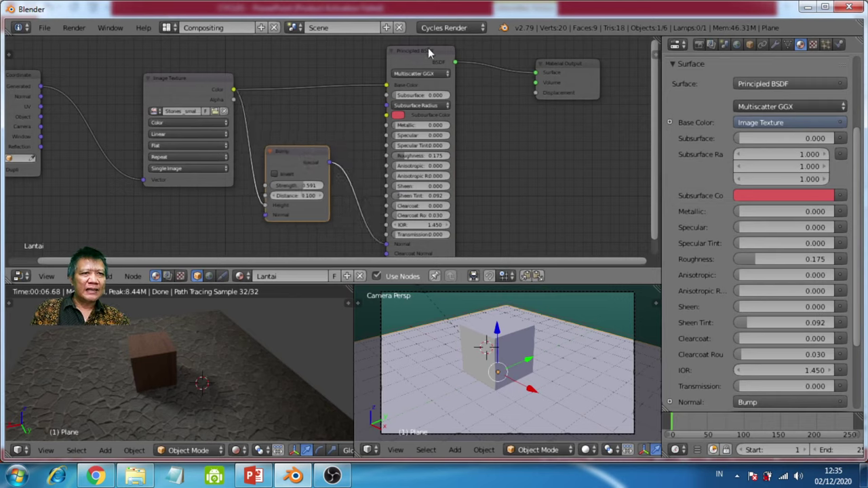
pyautogui.moveTo(426, 54); pyautogui.dragTo(389, 56)
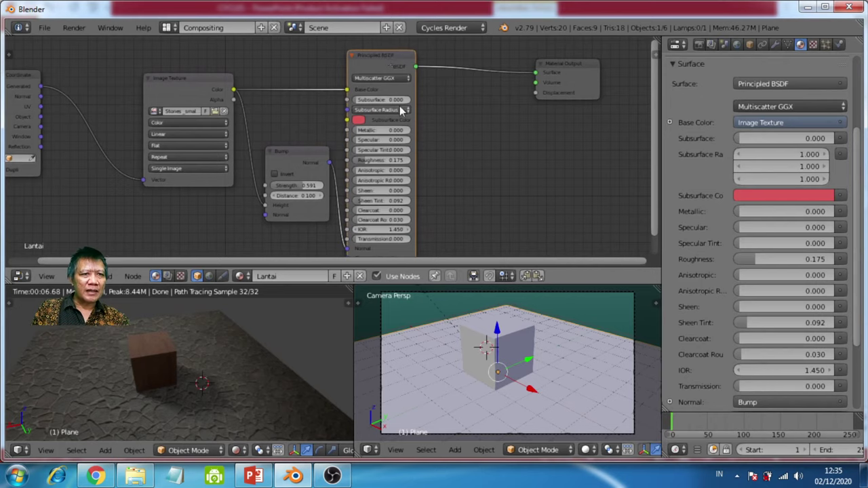
pyautogui.moveTo(370, 56); pyautogui.dragTo(392, 52)
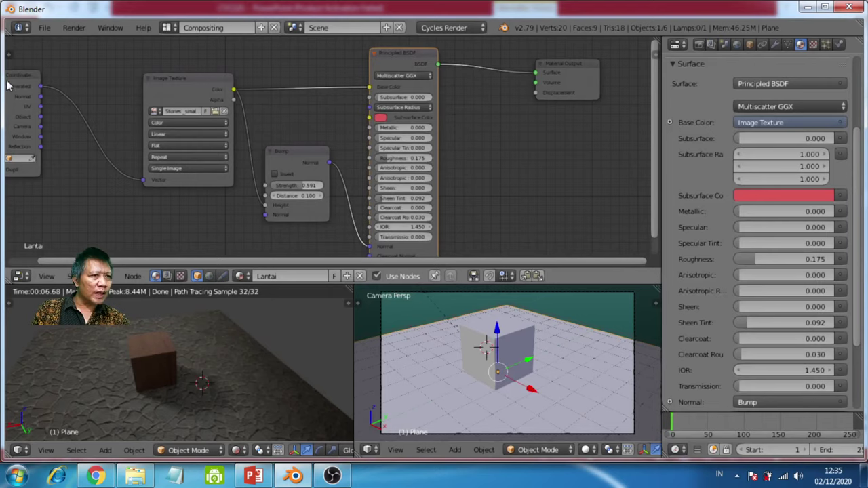
pyautogui.moveTo(12, 80); pyautogui.dragTo(45, 66)
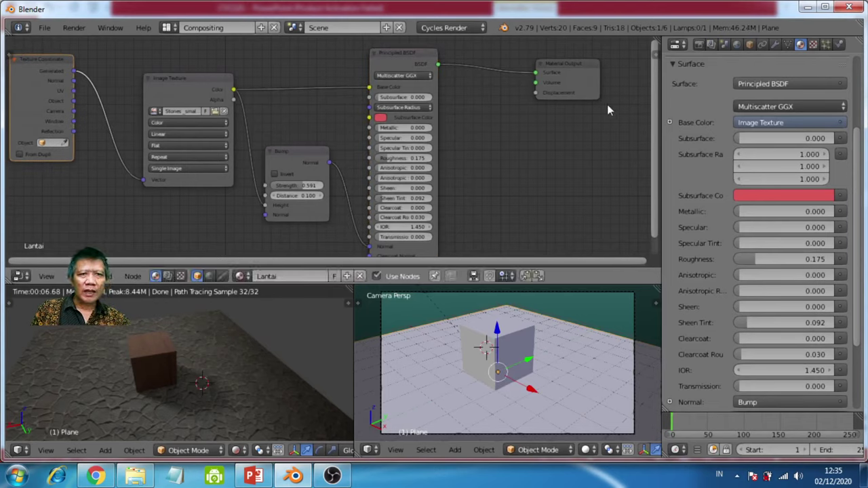
pyautogui.moveTo(164, 77); pyautogui.dragTo(140, 63)
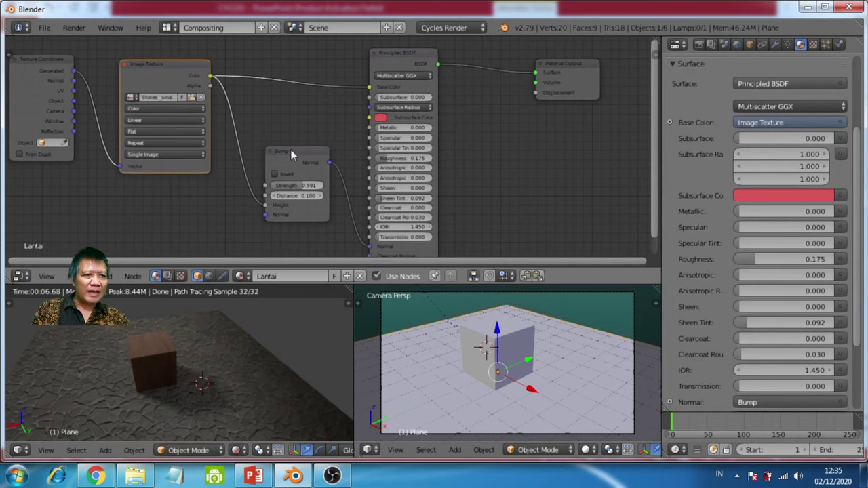
pyautogui.moveTo(291, 149); pyautogui.dragTo(276, 146)
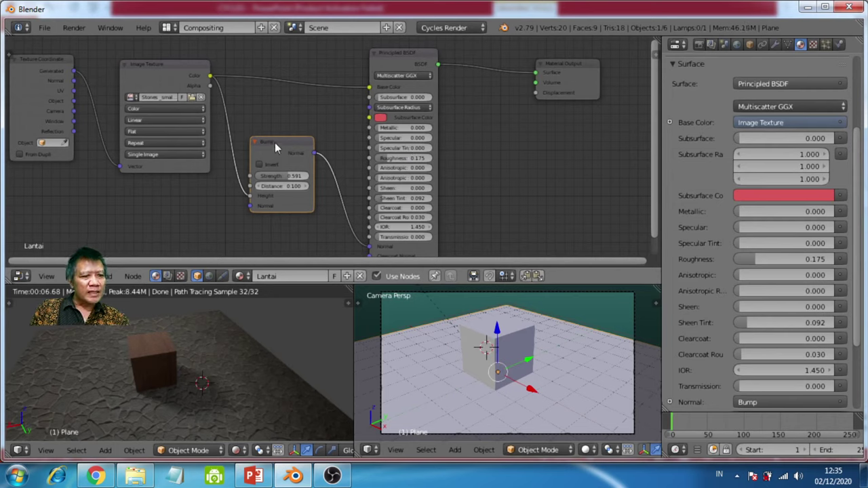
# Duplicate the Bump node between Principled BSDF and Material Output, and link the copy's Normal output to the Volume input
pyautogui.hotkey('shift', 'd')
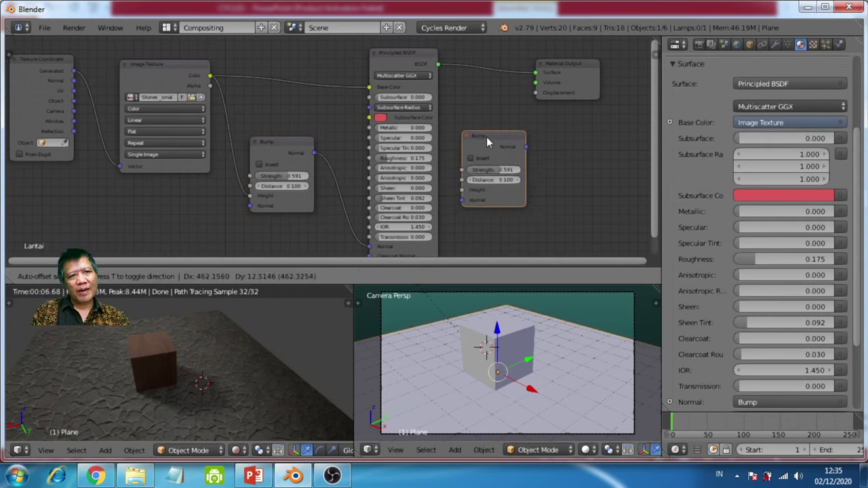
pyautogui.click(486, 136)
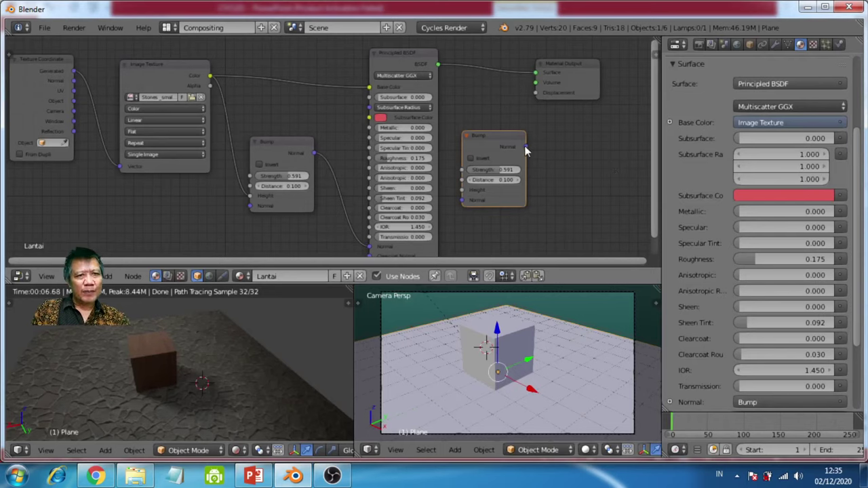
pyautogui.moveTo(527, 148); pyautogui.dragTo(535, 86)
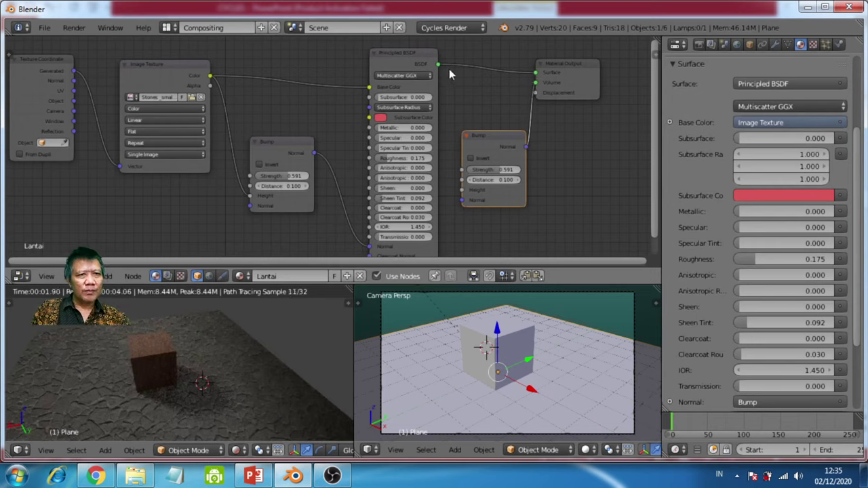
# Try linking the Principled BSDF output to the second Bump node's Normal input with Strength 0.036, and delete that Bump node
pyautogui.moveTo(438, 65); pyautogui.dragTo(461, 207)
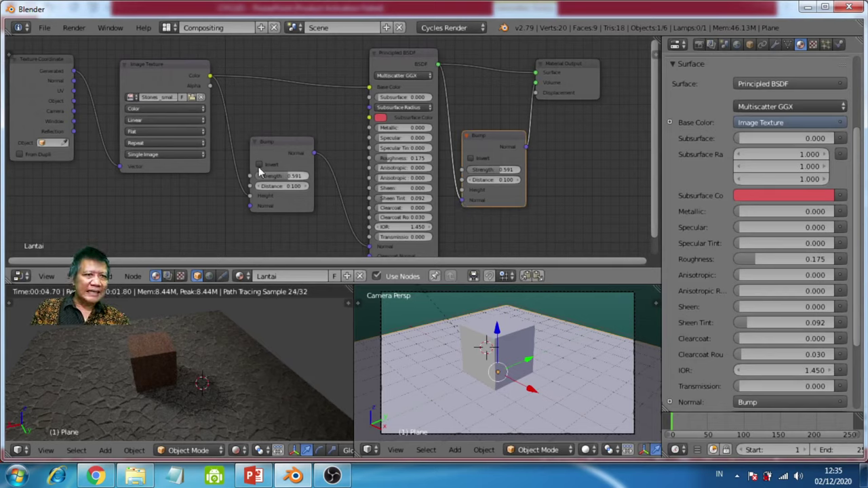
pyautogui.click(281, 147)
pyautogui.click(494, 133)
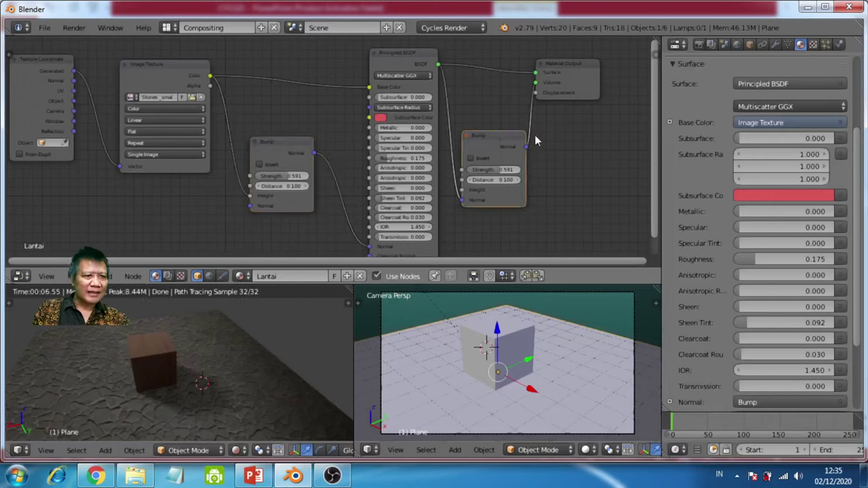
pyautogui.moveTo(502, 170)
pyautogui.mouseDown()
pyautogui.moveTo(510, 169)
pyautogui.moveTo(502, 170)
pyautogui.mouseUp()
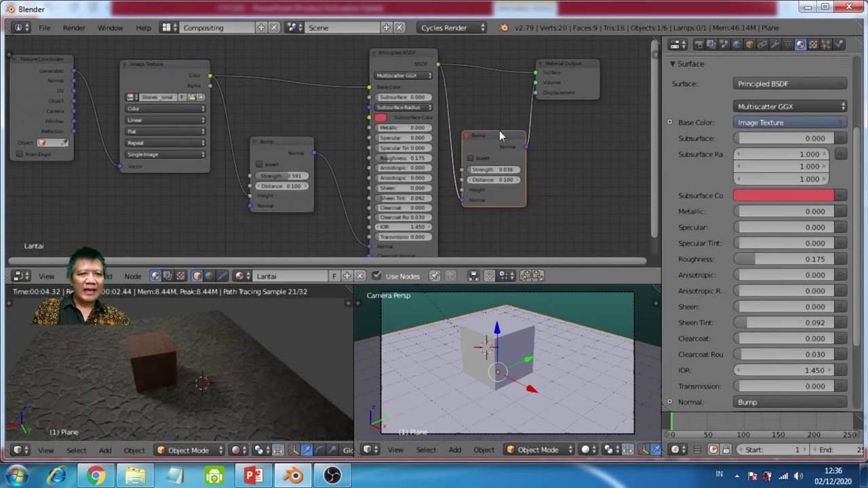
pyautogui.press('x')
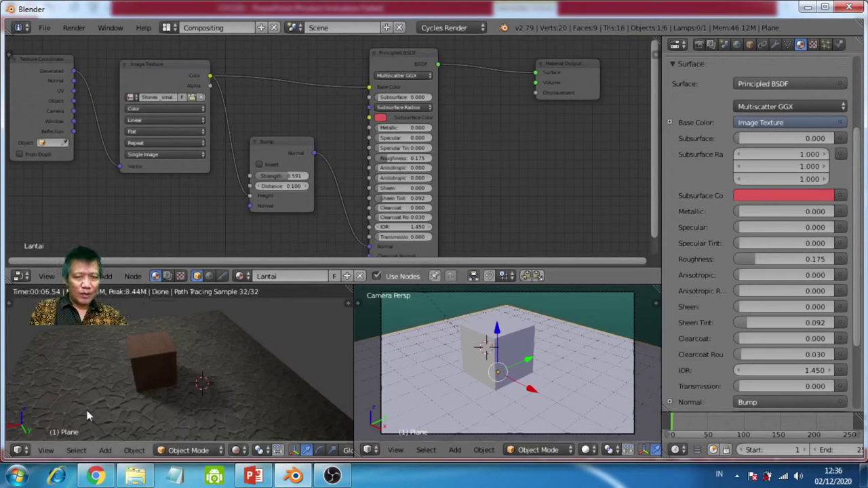
# Place the 3D cursor on the floor plane beside the wood cube and add a Cylinder mesh there
pyautogui.click(221, 375)
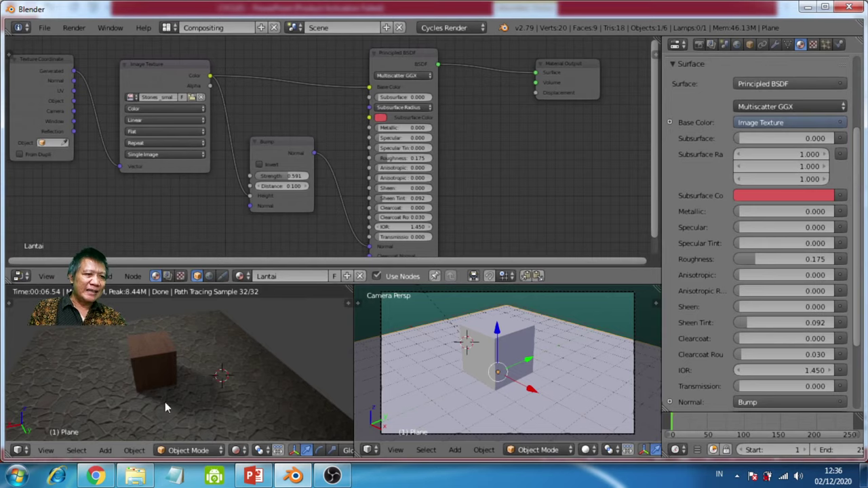
pyautogui.press('KP_1')
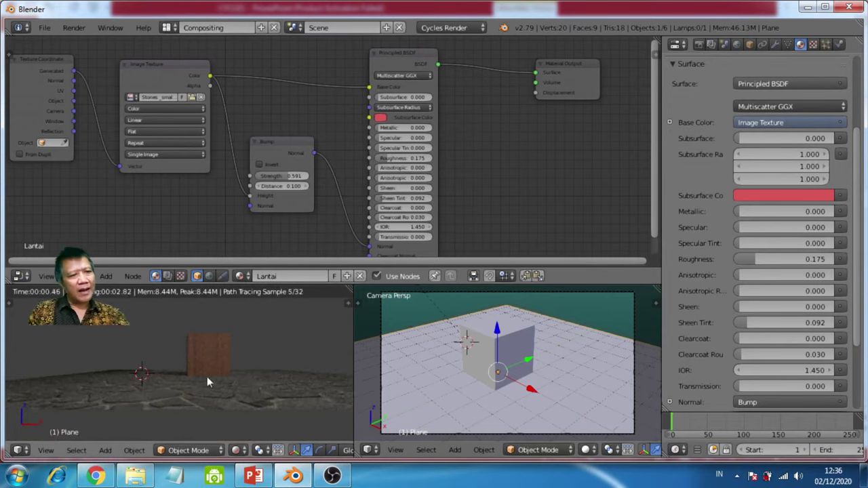
pyautogui.moveTo(230, 360); pyautogui.dragTo(158, 378, button='middle')
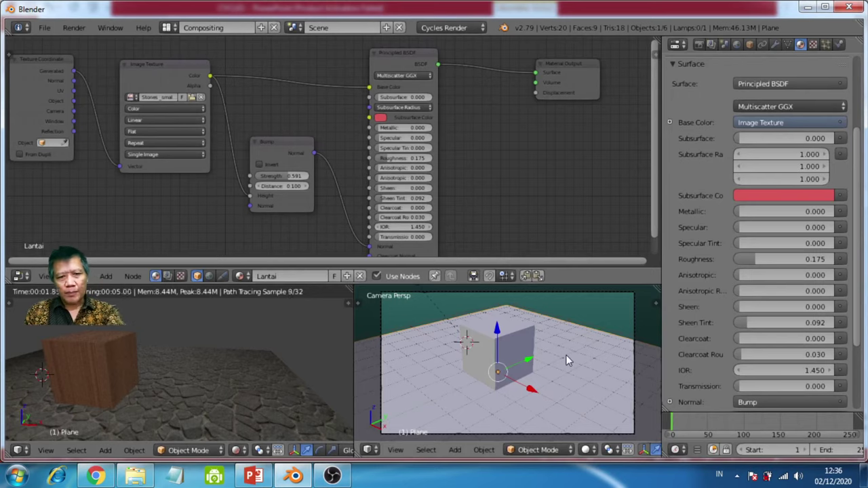
pyautogui.press('KP_1')
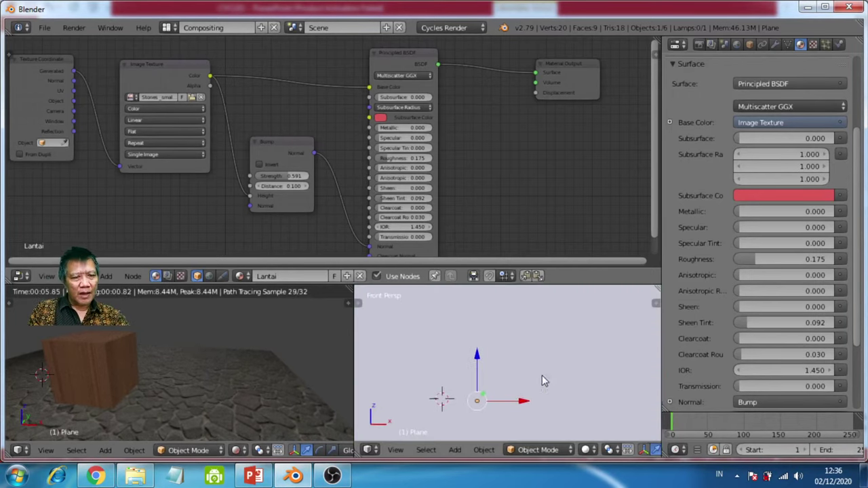
pyautogui.moveTo(545, 369); pyautogui.dragTo(492, 390, button='middle')
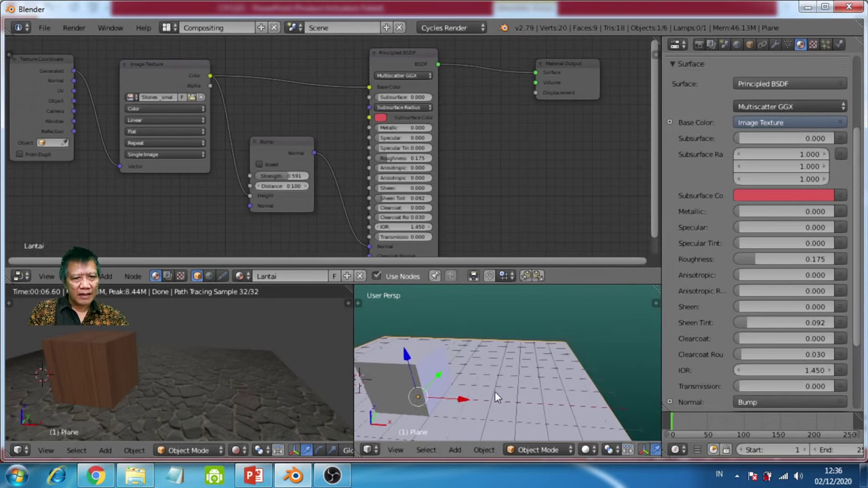
pyautogui.click(496, 390)
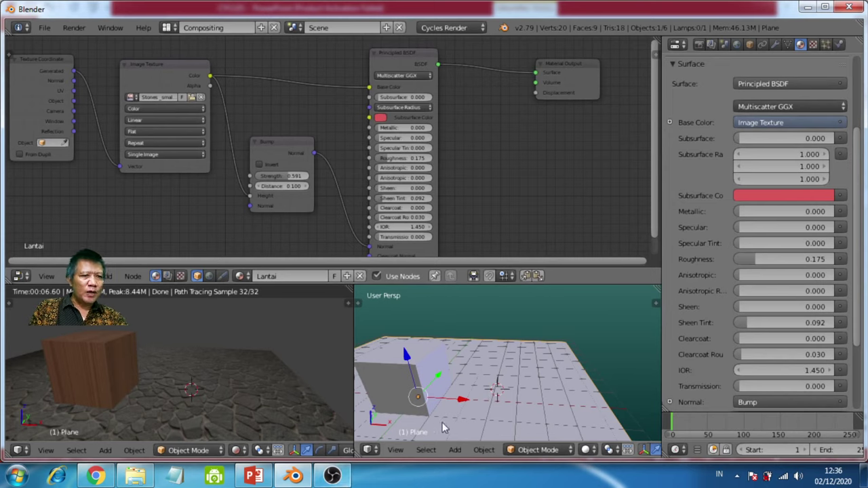
pyautogui.hotkey('shift', 'a')
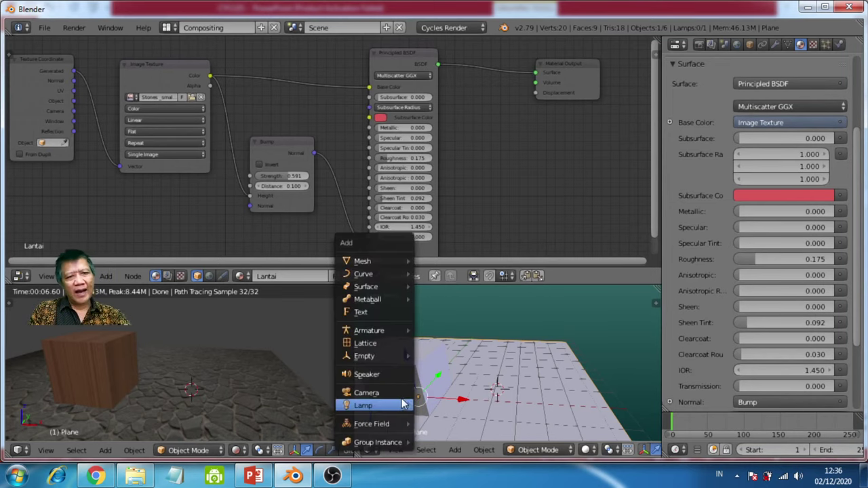
pyautogui.moveTo(373, 267)
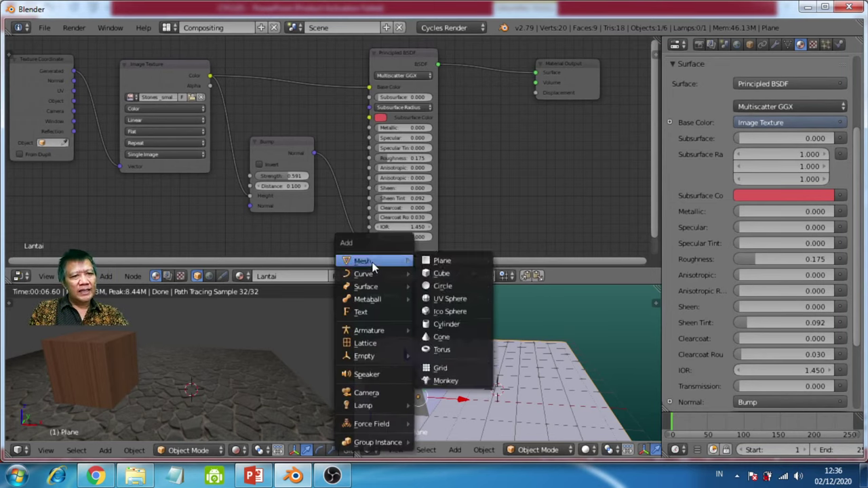
pyautogui.click(449, 324)
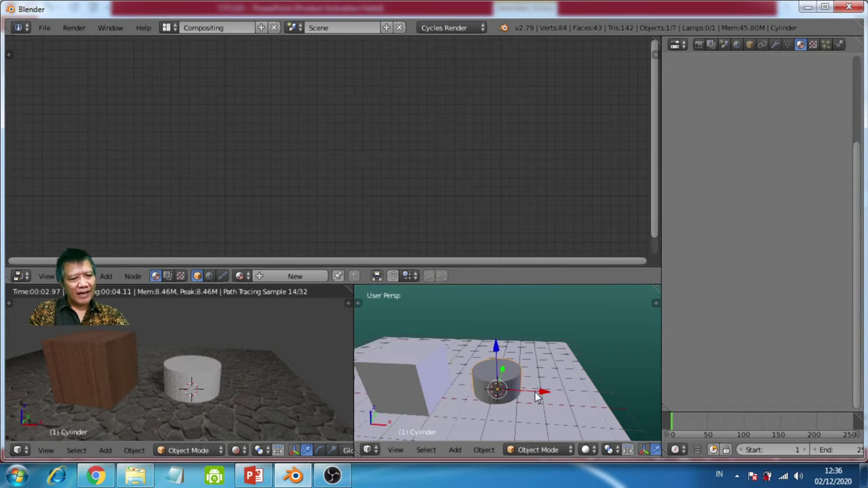
# Raise the cylinder about 1.02 along the global Z axis and scale it down uniformly, smaller than the wood cube
pyautogui.press('g')
pyautogui.press('z')
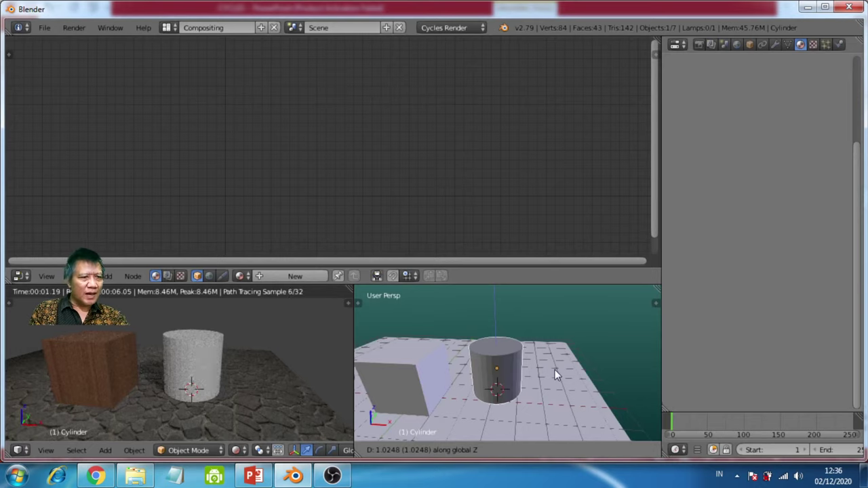
pyautogui.click(555, 370)
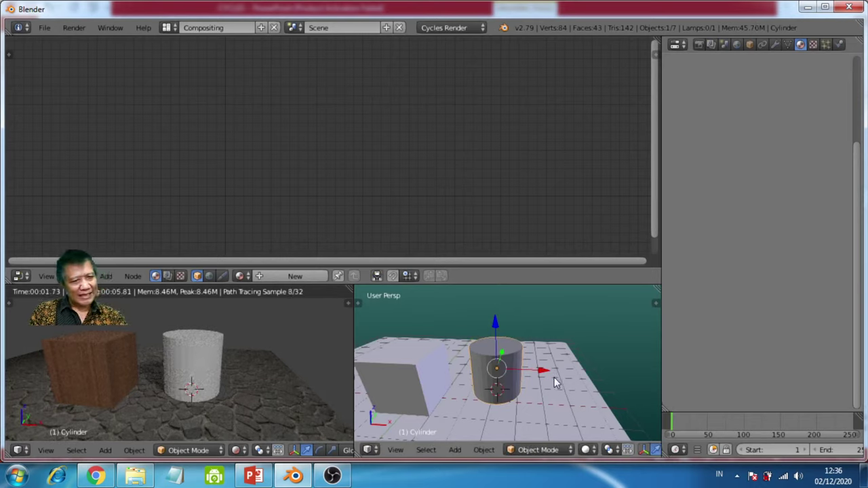
pyautogui.press('s')
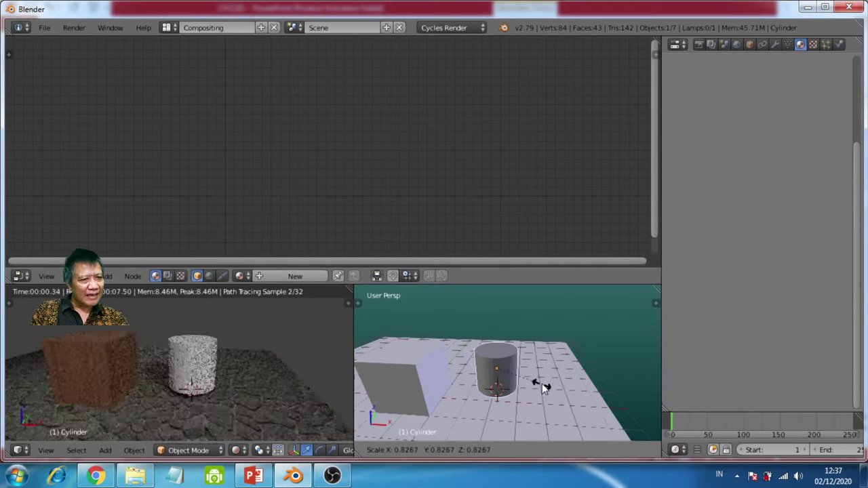
pyautogui.click(537, 384)
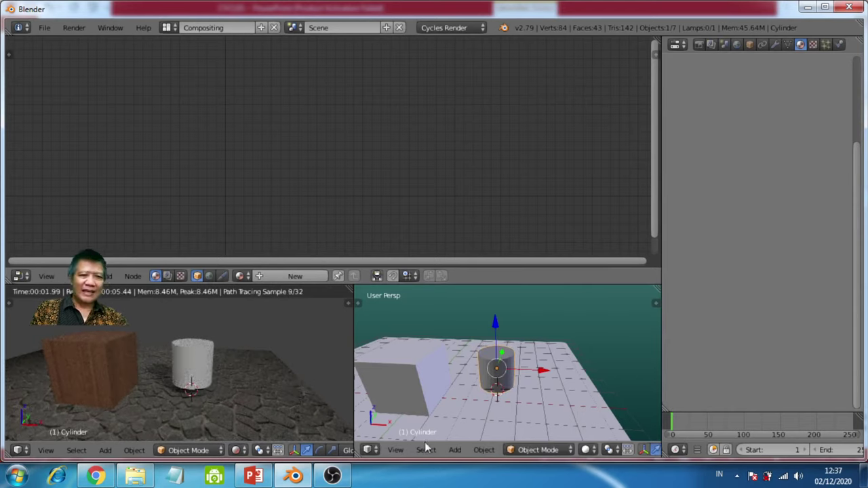
# Lower the cylinder about 0.34 along the global Z axis toward the floor plane
pyautogui.scroll(6, 494, 421)
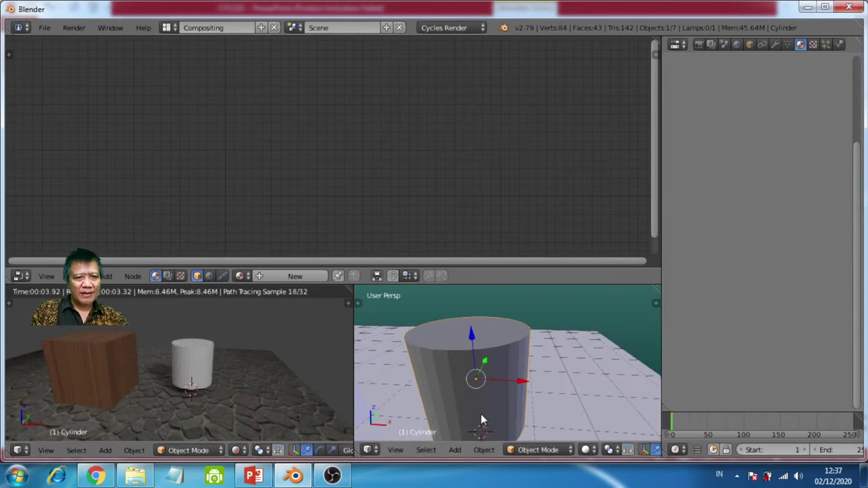
pyautogui.scroll(-4, 482, 420)
pyautogui.moveTo(487, 415); pyautogui.dragTo(483, 377, button='middle')
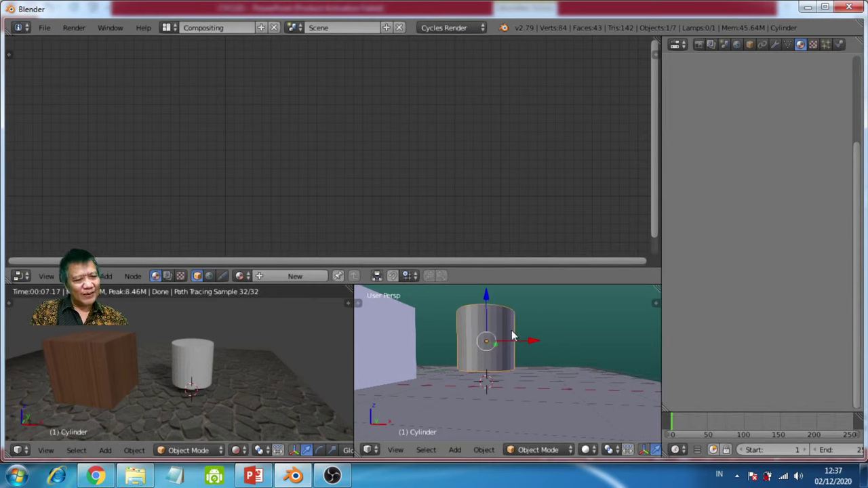
pyautogui.press('g')
pyautogui.press('z')
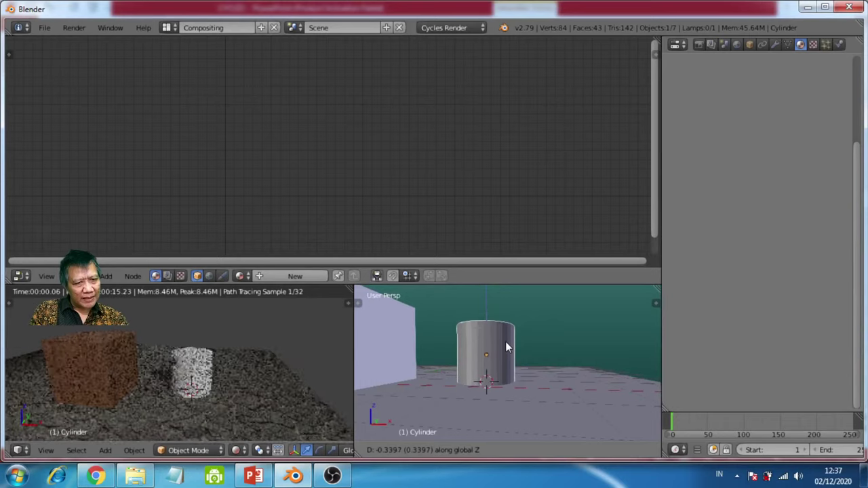
pyautogui.click(506, 348)
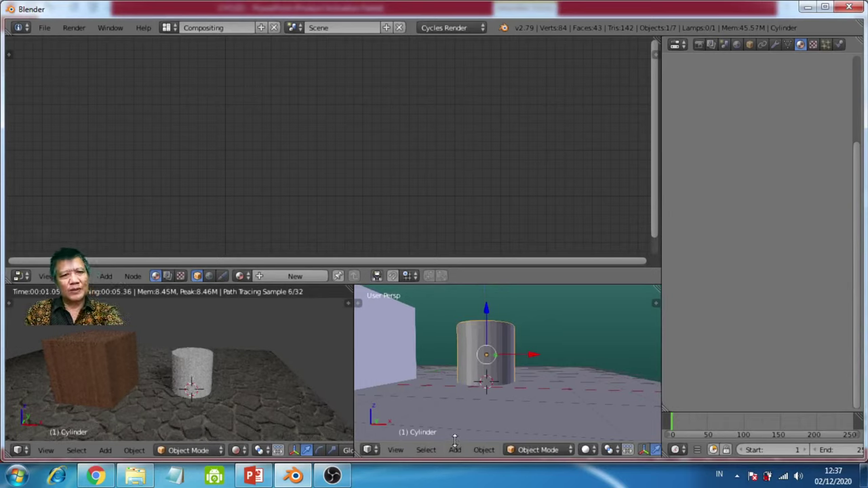
# Move the cylinder forward along the global Y axis, in the negative direction, while viewing the scene from above
pyautogui.press('KP_7')
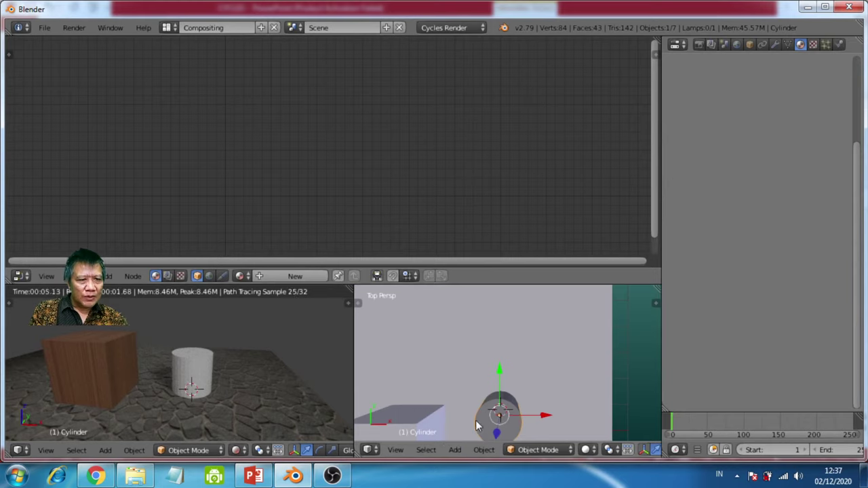
pyautogui.keyDown('shift'); pyautogui.moveTo(467, 414); pyautogui.dragTo(520, 327, button='middle'); pyautogui.keyUp('shift')
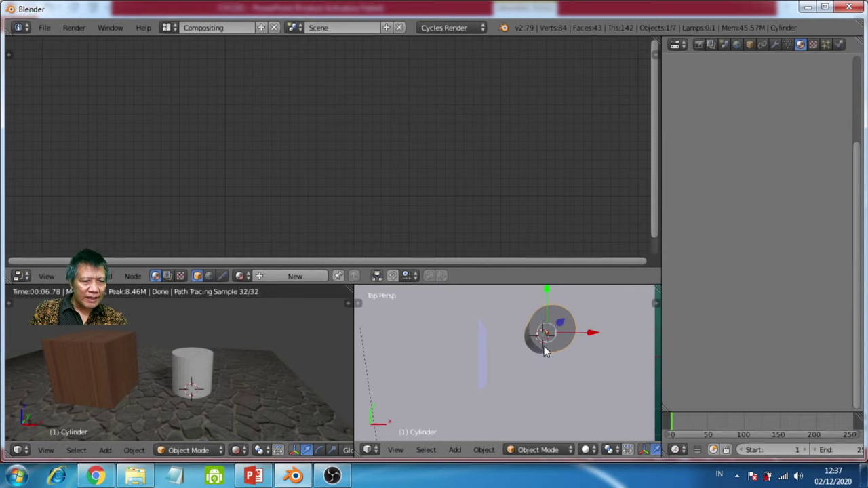
pyautogui.press('g')
pyautogui.press('y')
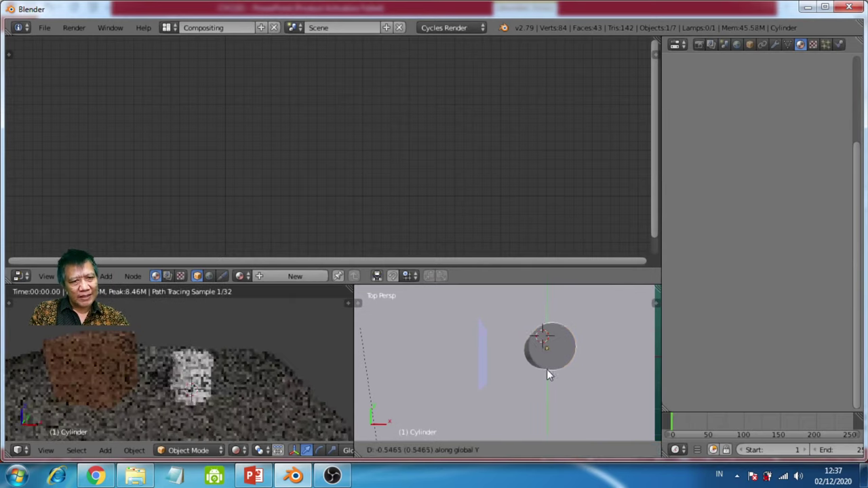
pyautogui.click(547, 374)
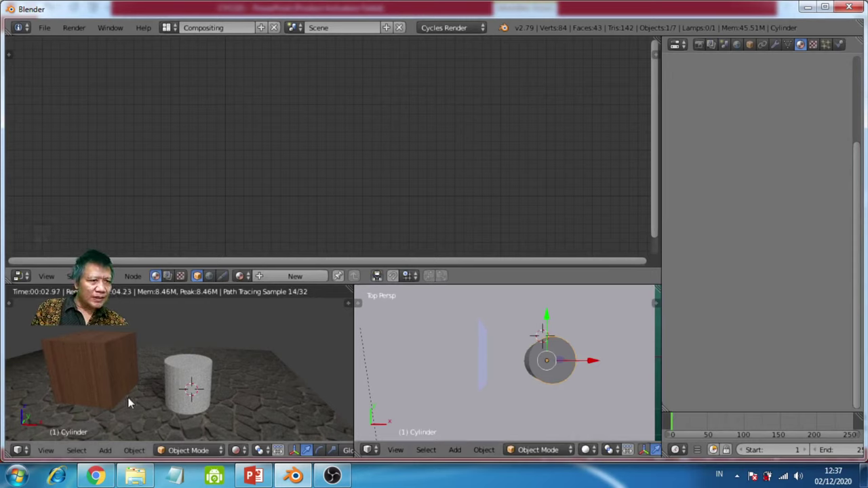
# Nudge the cylinder slightly upward along the global Z axis so its base rests on the floor
pyautogui.moveTo(129, 403); pyautogui.dragTo(229, 431, button='middle')
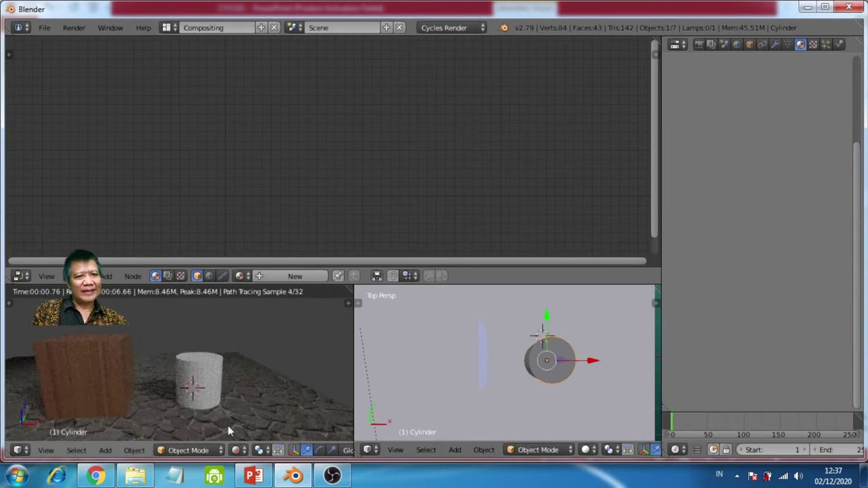
pyautogui.press('KP_1')
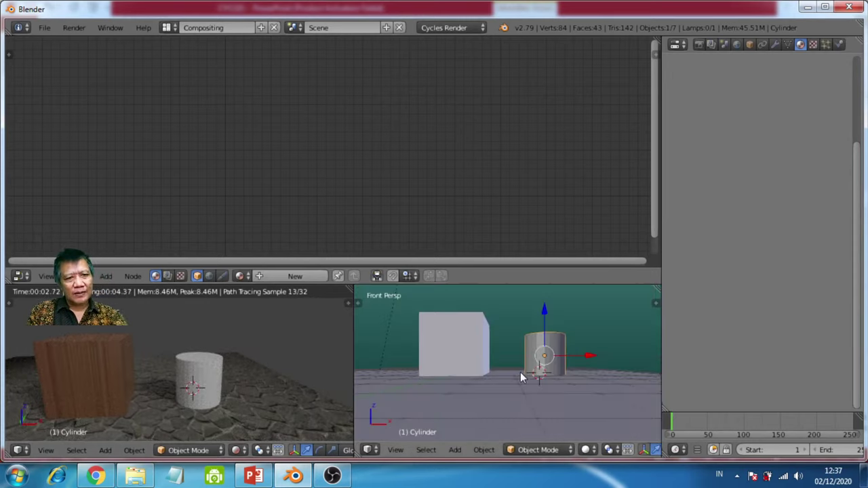
pyautogui.scroll(2, 554, 383)
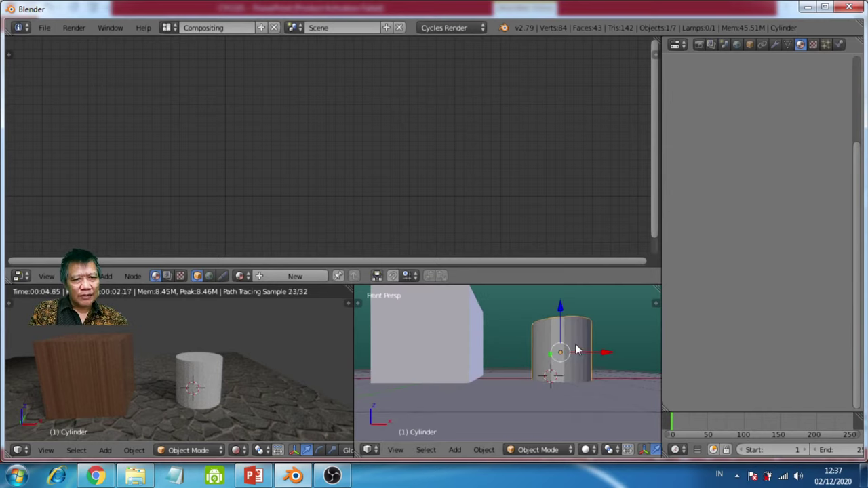
pyautogui.press('g')
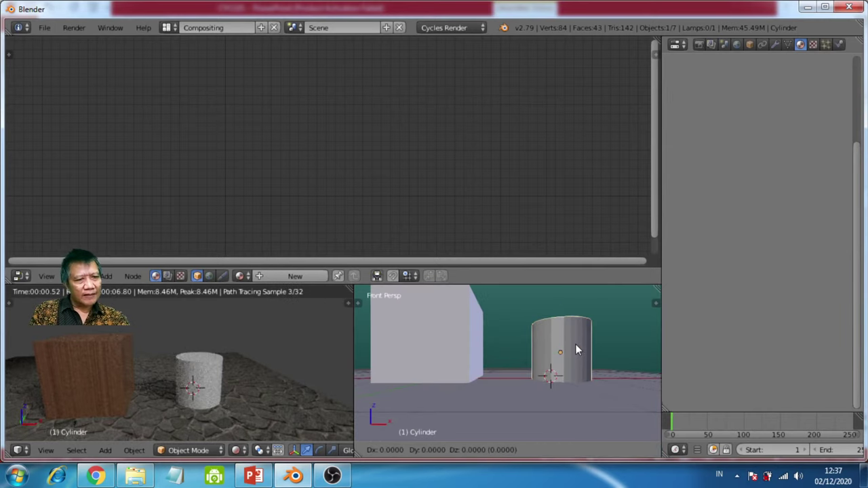
pyautogui.press('z')
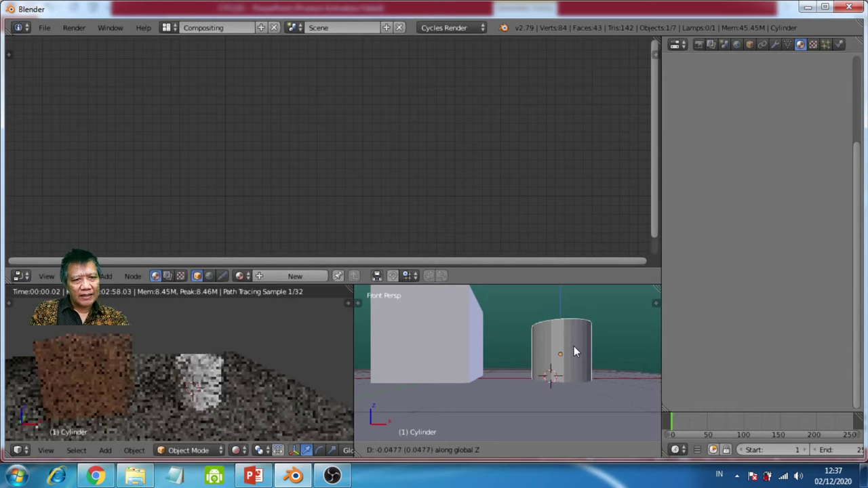
pyautogui.click(576, 341)
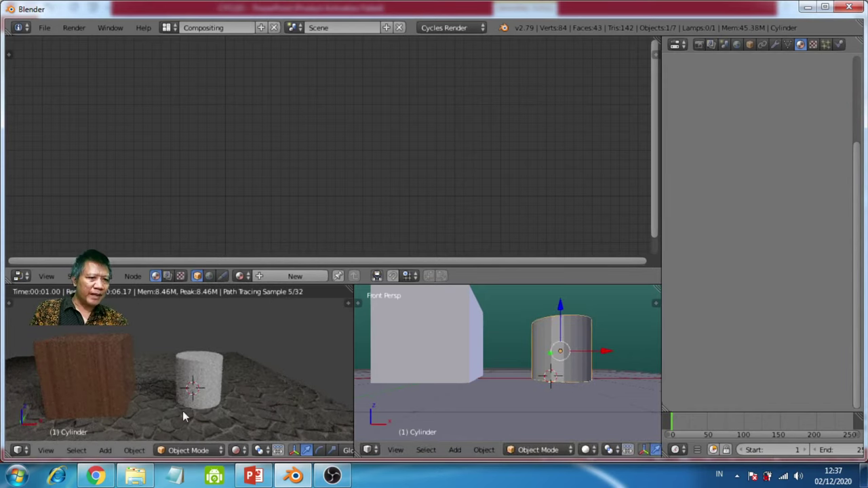
# Check the cylinder beside the cube in the rendered view and create a new material for the cylinder
pyautogui.scroll(-3, 149, 402)
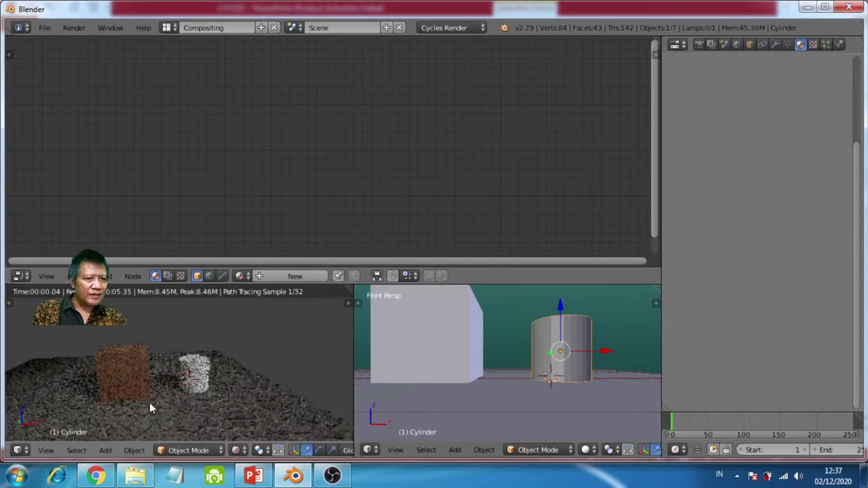
pyautogui.scroll(3, 162, 386)
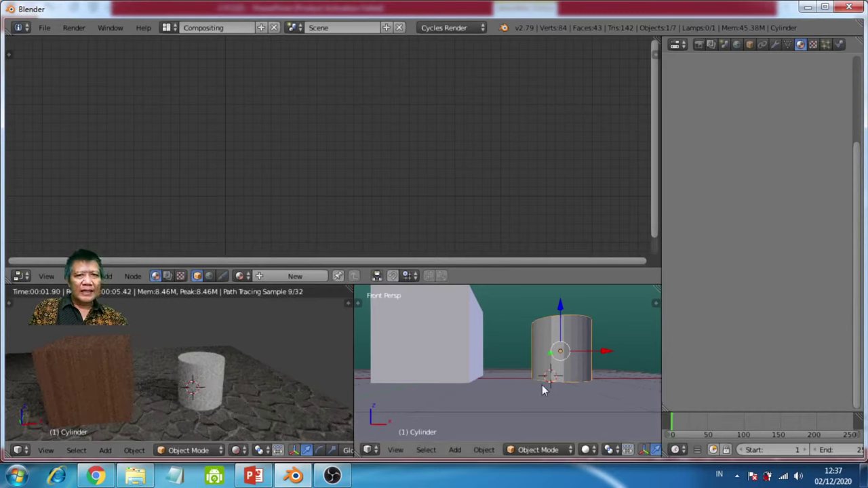
pyautogui.scroll(3, 855, 183)
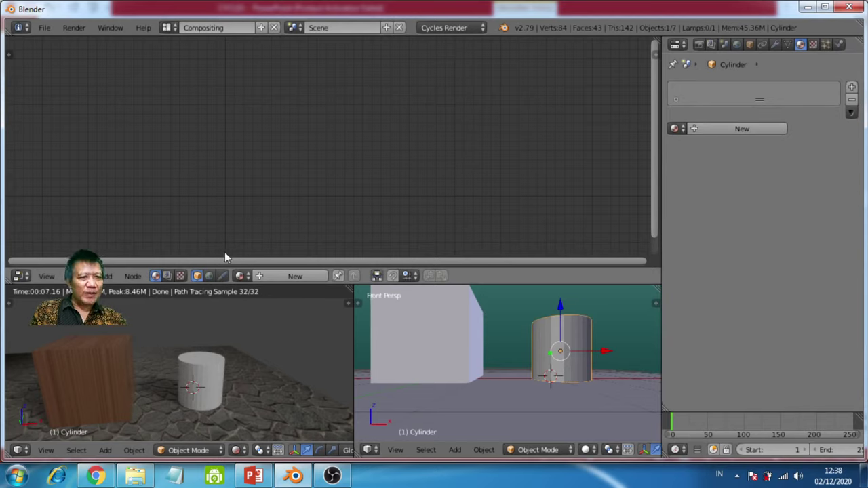
pyautogui.click(302, 275)
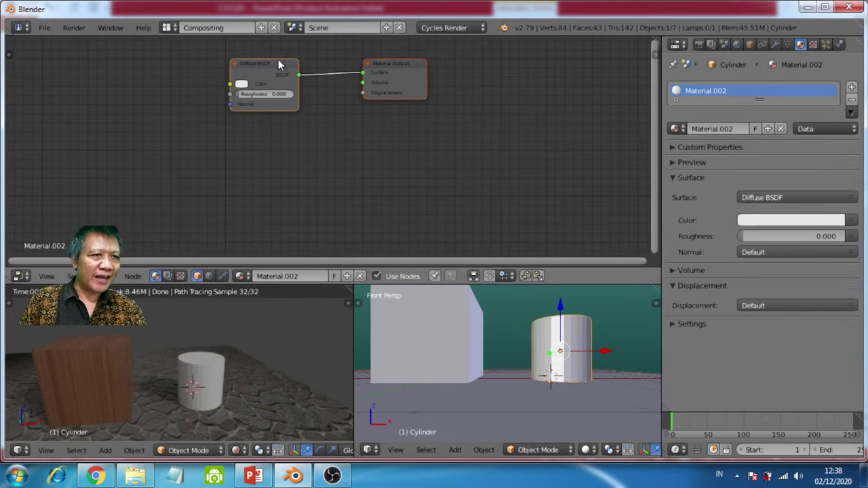
# Move the cylinder's two material nodes toward the editor's centre and add a Node Wrangler image texture setup to the Diffuse BSDF node
pyautogui.moveTo(279, 63); pyautogui.dragTo(348, 91)
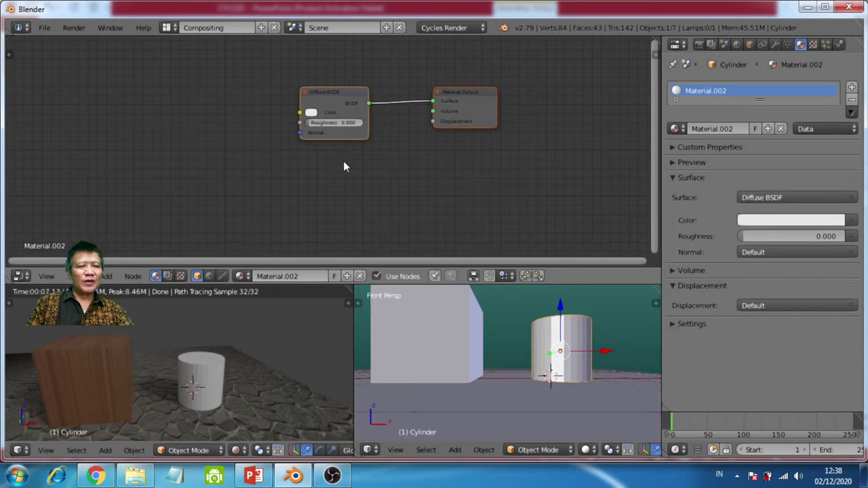
pyautogui.click(324, 95)
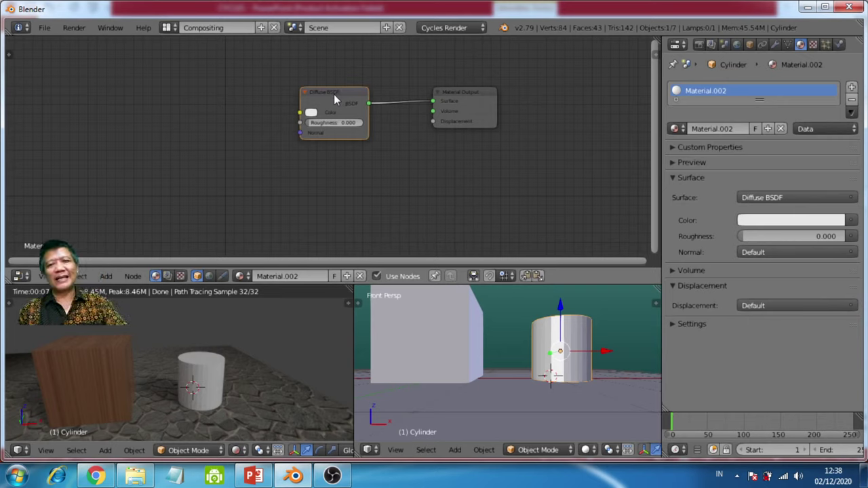
pyautogui.hotkey('ctrl', 't')
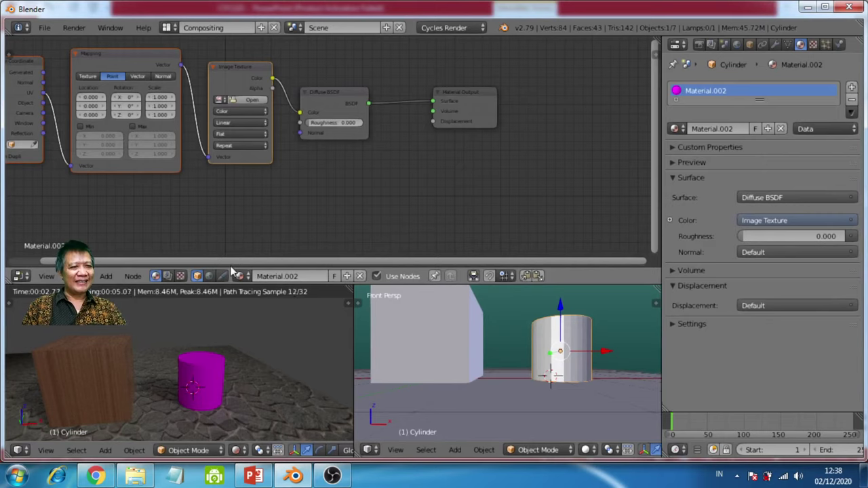
pyautogui.keyDown('ctrl'); pyautogui.hscroll(-5, 226, 263); pyautogui.keyUp('ctrl')
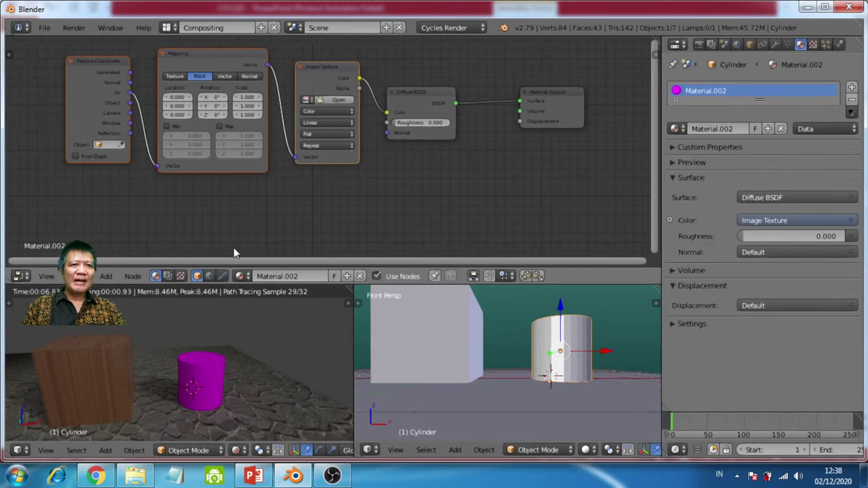
# Examine the Diffuse BSDF, Image Texture, Mapping and Texture Coordinate nodes one by one, ending with the Image Texture node selected
pyautogui.keyDown('shift'); pyautogui.click(432, 93); pyautogui.keyUp('shift')
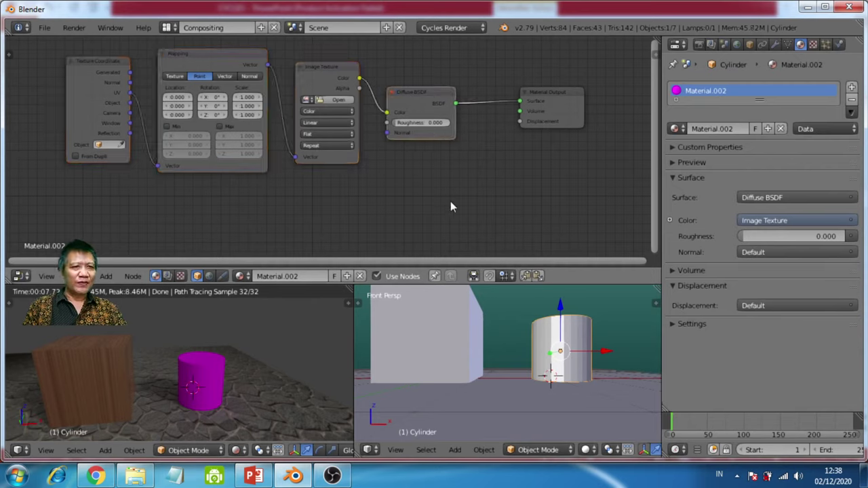
pyautogui.keyDown('shift'); pyautogui.click(319, 76); pyautogui.keyUp('shift')
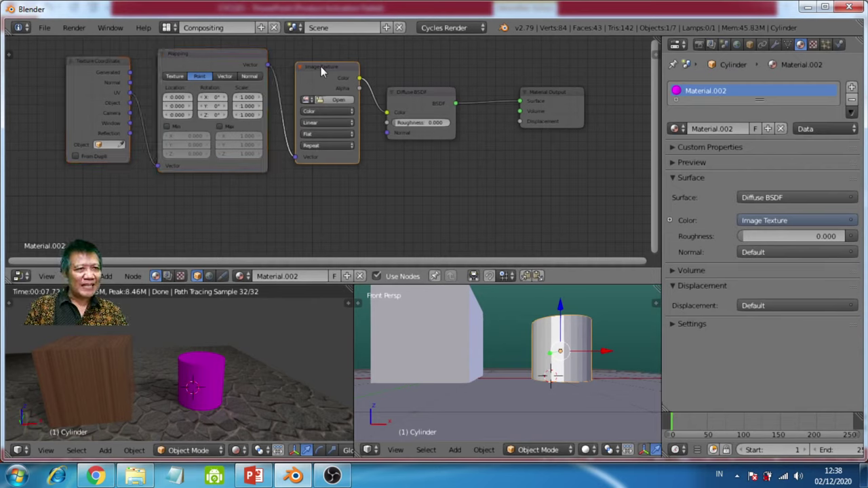
pyautogui.keyDown('shift'); pyautogui.click(181, 54); pyautogui.keyUp('shift')
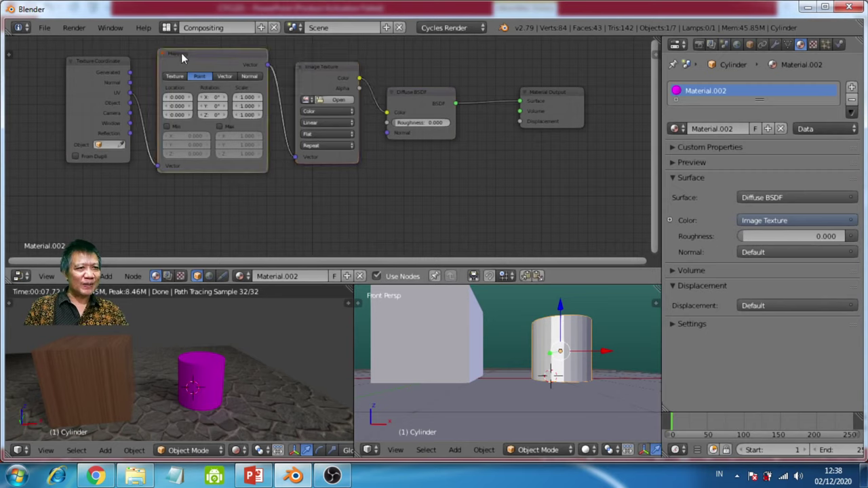
pyautogui.keyDown('shift'); pyautogui.click(88, 61); pyautogui.keyUp('shift')
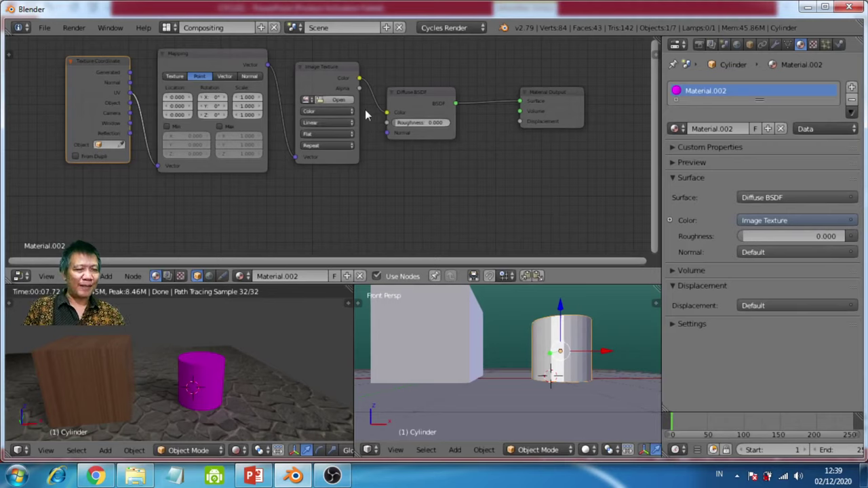
pyautogui.click(326, 65)
pyautogui.moveTo(325, 61)
pyautogui.mouseDown()
pyautogui.moveTo(325, 73)
pyautogui.moveTo(324, 65)
pyautogui.mouseUp()
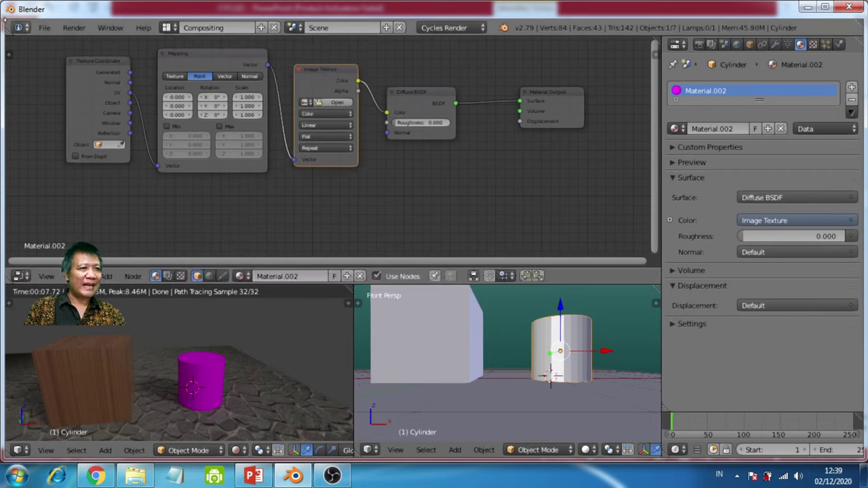
# Search the add-ons in the user preferences for "Node wra" and expand the Node Wrangler details
pyautogui.click(42, 28)
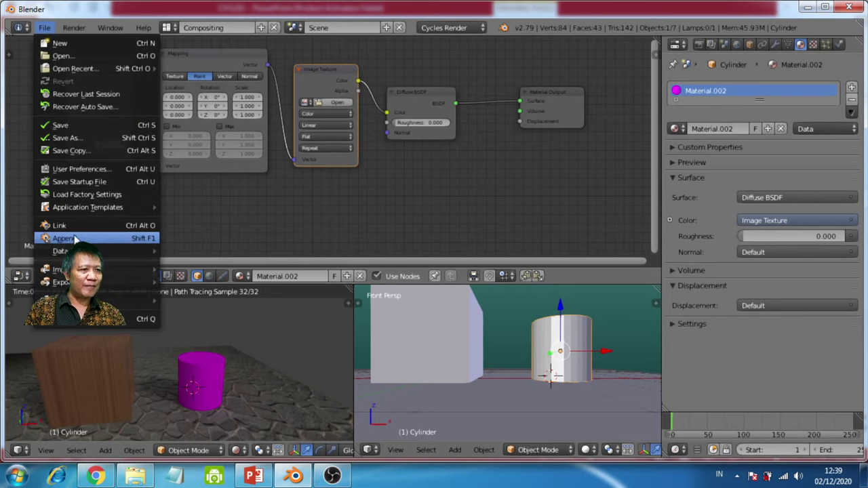
pyautogui.click(71, 168)
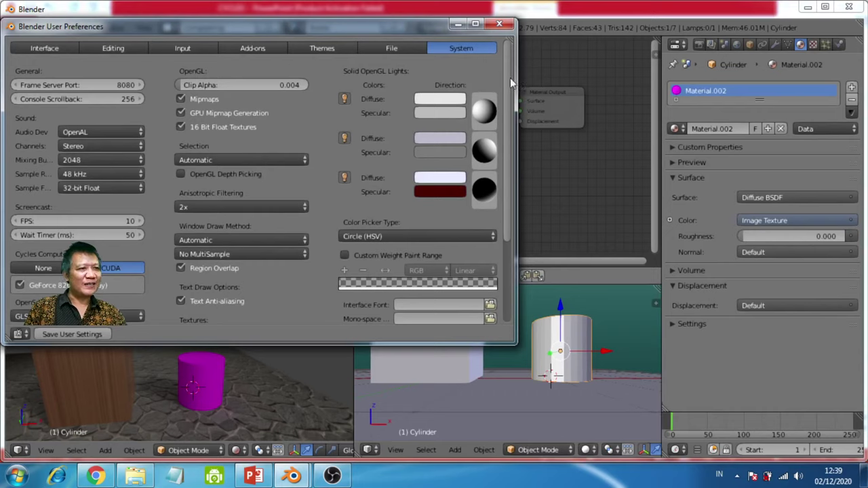
pyautogui.click(251, 48)
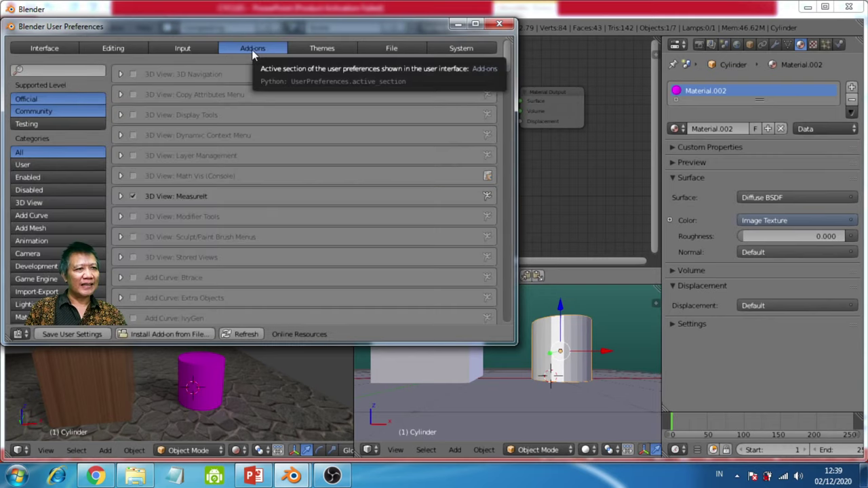
pyautogui.click(52, 71)
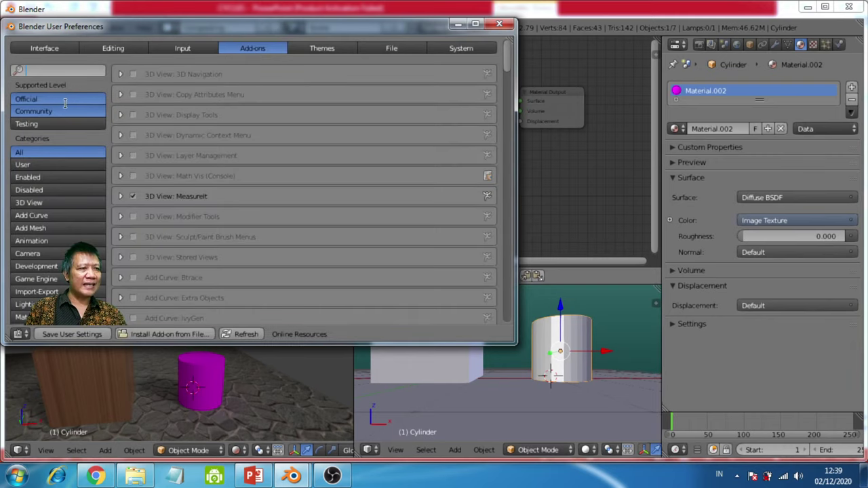
pyautogui.write('node')
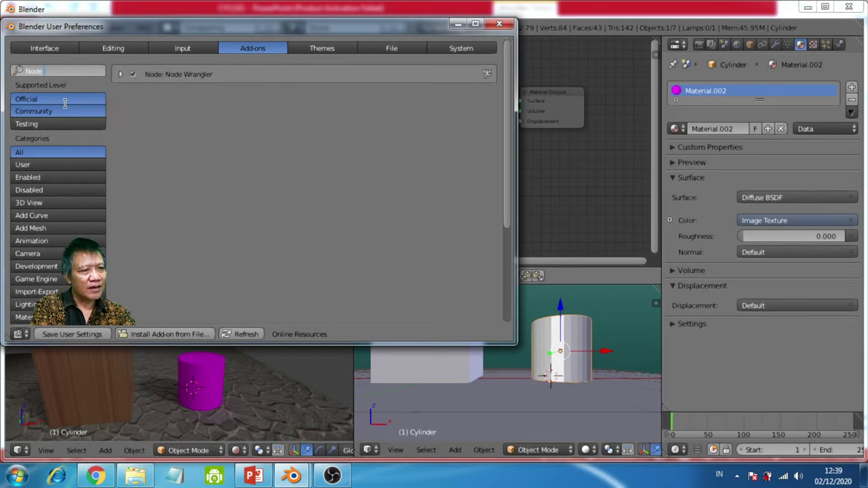
pyautogui.write(' wra')
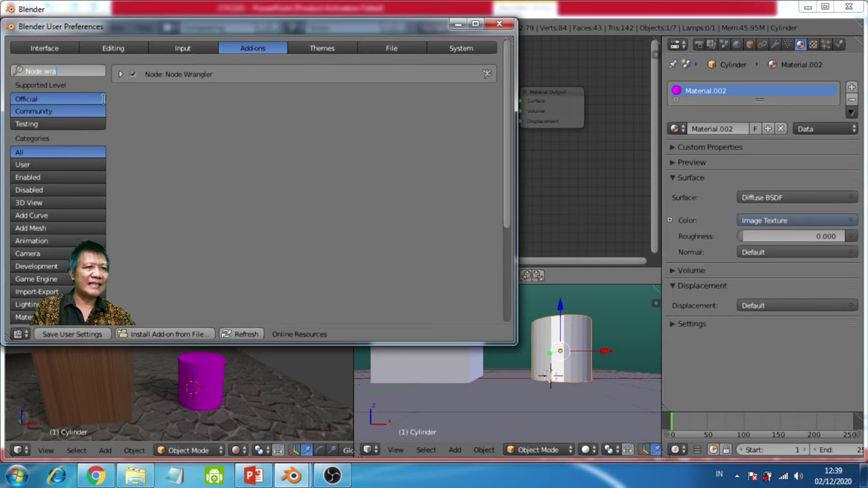
pyautogui.press('Return')
pyautogui.click(121, 74)
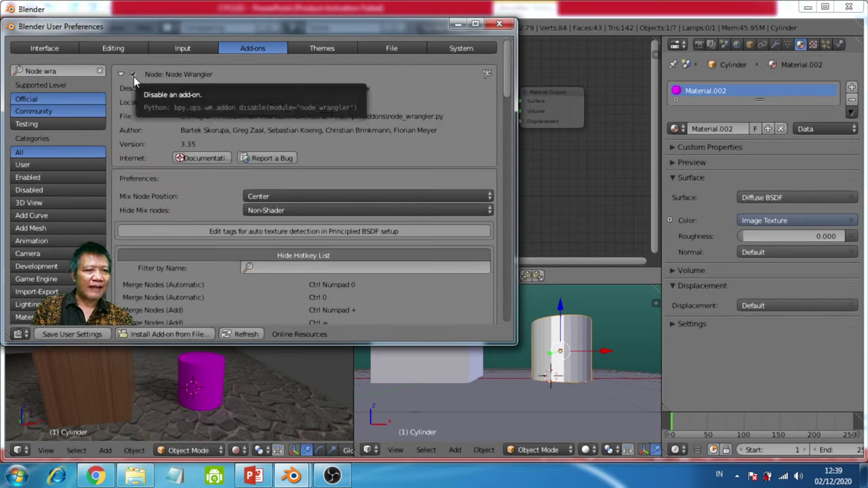
# Examine the Node Wrangler hotkey list for its node merging, linking and texture setup shortcuts
pyautogui.scroll(-6, 250, 186)
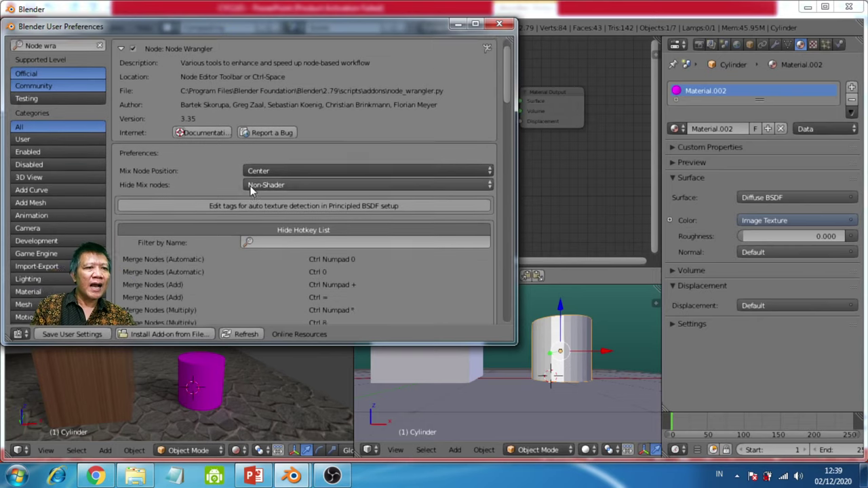
pyautogui.scroll(-20, 249, 182)
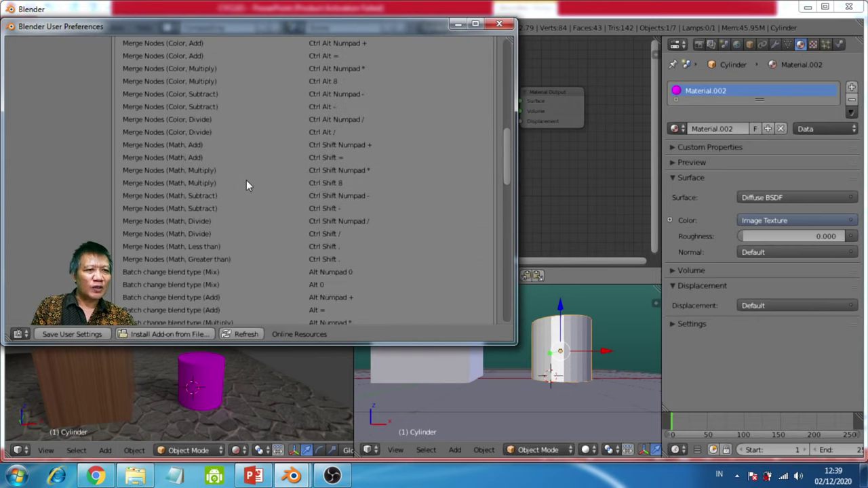
pyautogui.scroll(-4, 239, 193)
pyautogui.scroll(18, 238, 194)
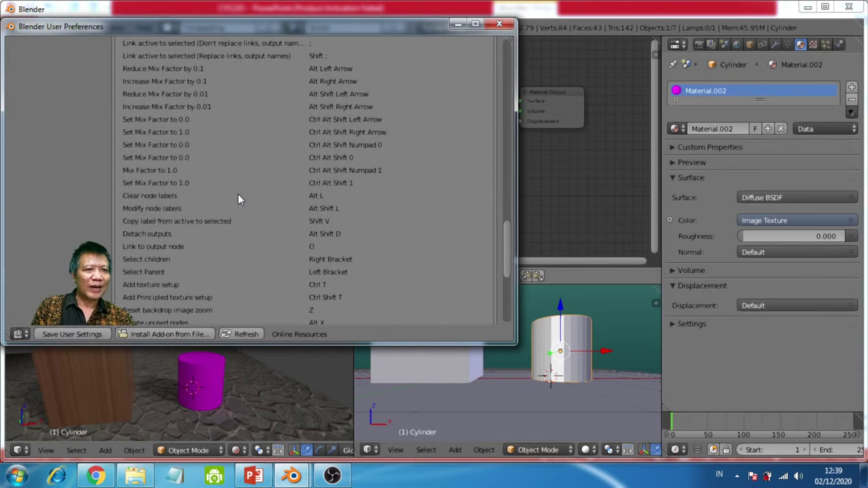
pyautogui.scroll(11, 238, 194)
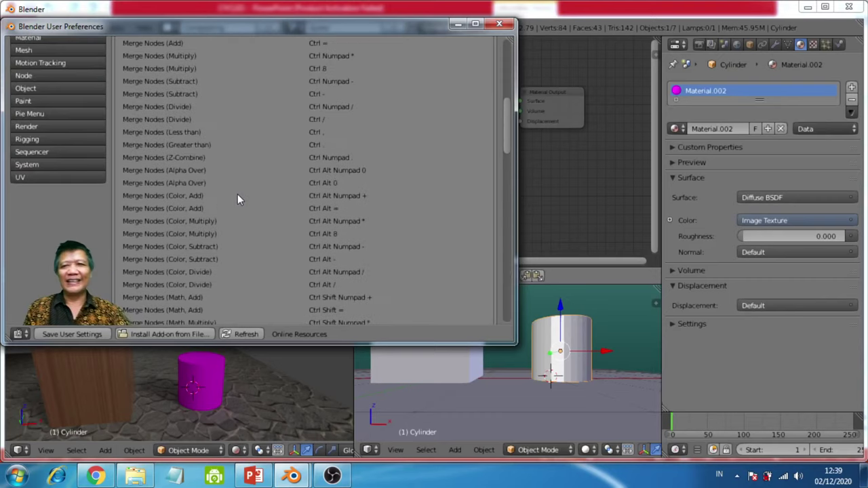
pyautogui.scroll(3, 238, 192)
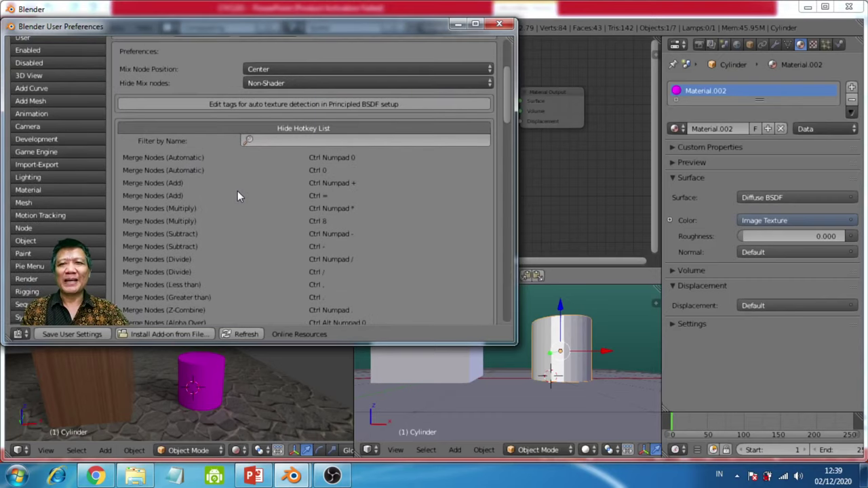
pyautogui.click(306, 126)
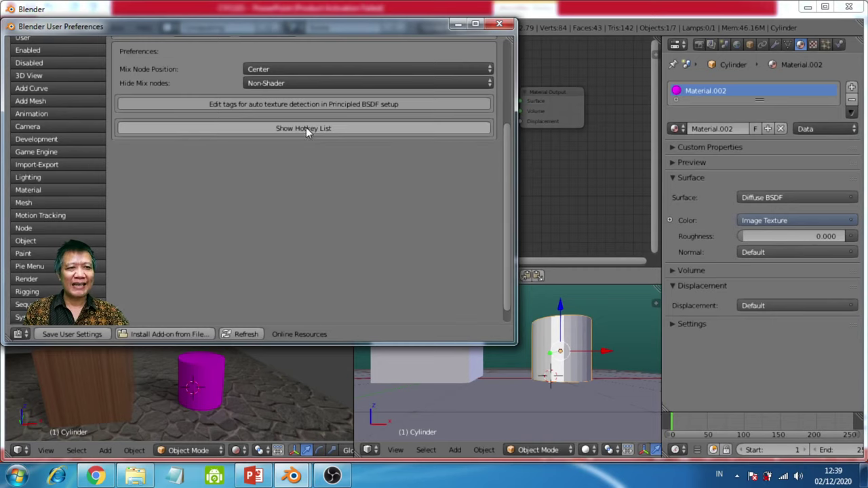
pyautogui.click(301, 127)
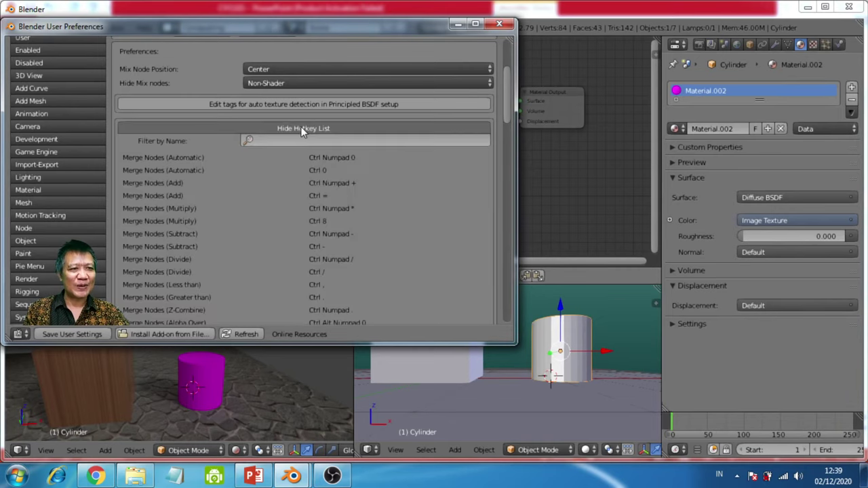
pyautogui.scroll(-3, 319, 190)
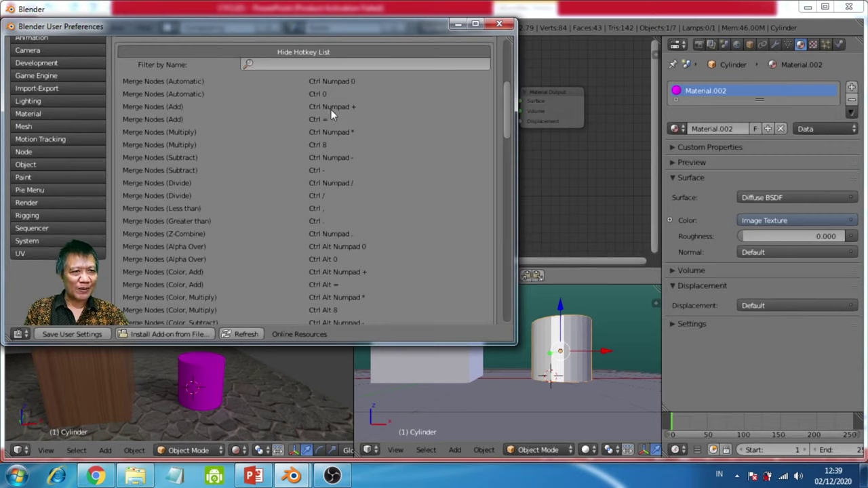
pyautogui.scroll(-3, 350, 225)
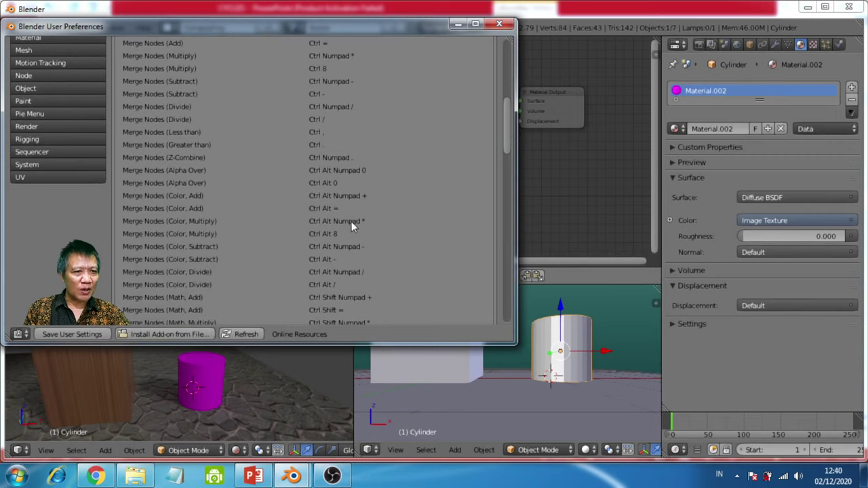
pyautogui.scroll(-3, 284, 238)
pyautogui.scroll(-10, 291, 234)
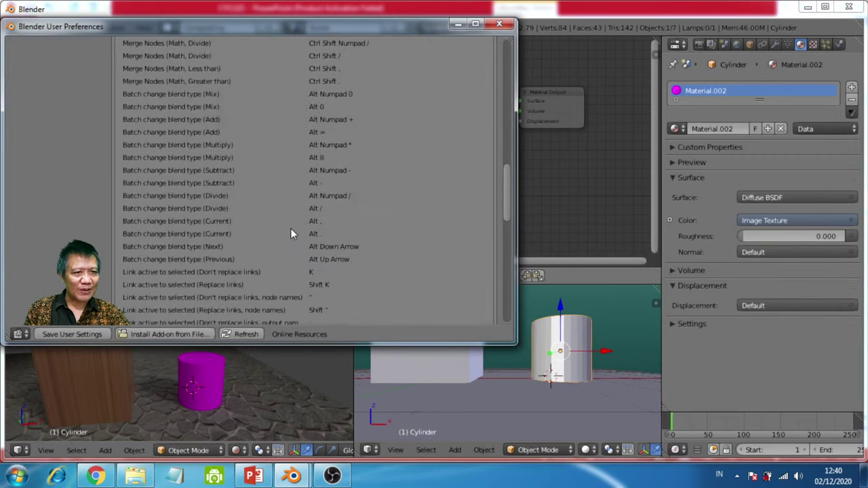
pyautogui.scroll(20, 293, 224)
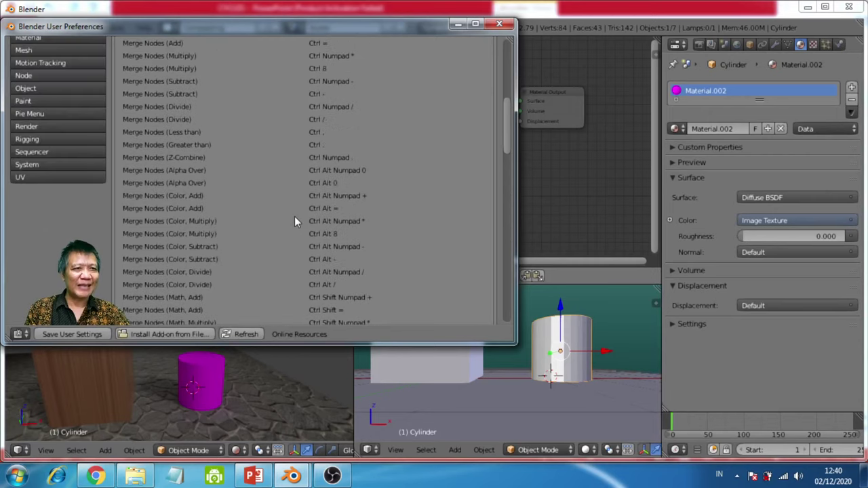
# Collapse the Node Wrangler hotkey list, then save the user settings and close the preferences
pyautogui.click(302, 249)
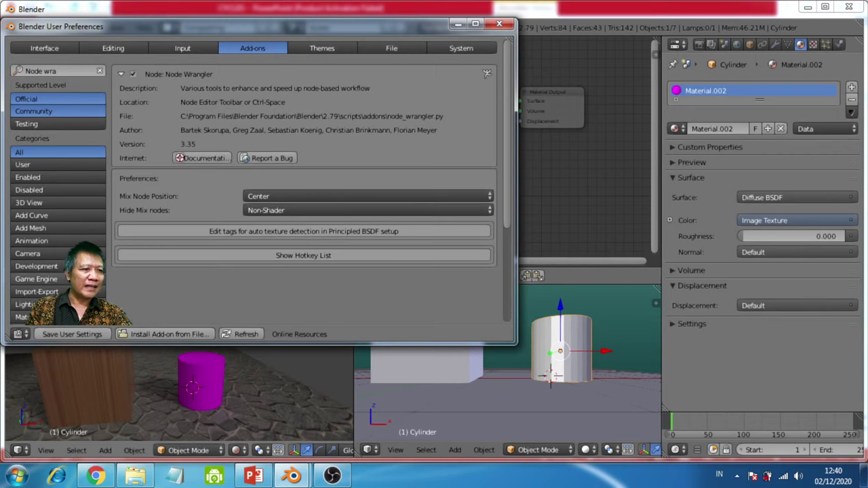
pyautogui.click(68, 335)
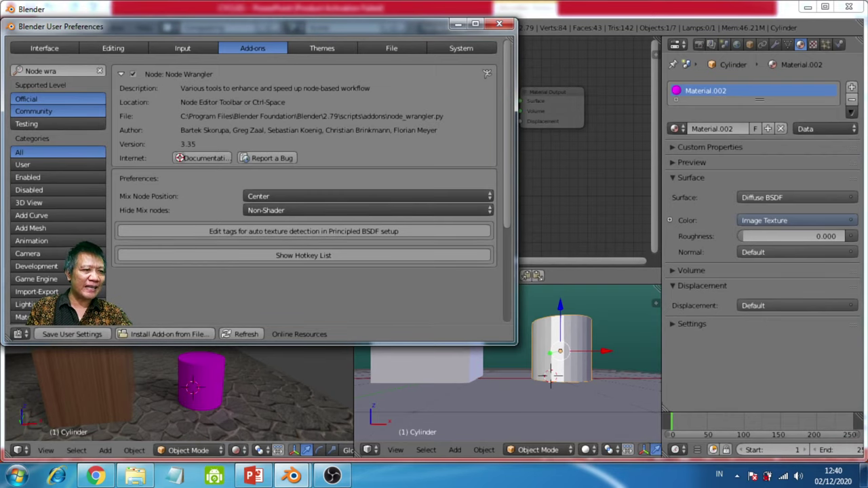
pyautogui.click(502, 25)
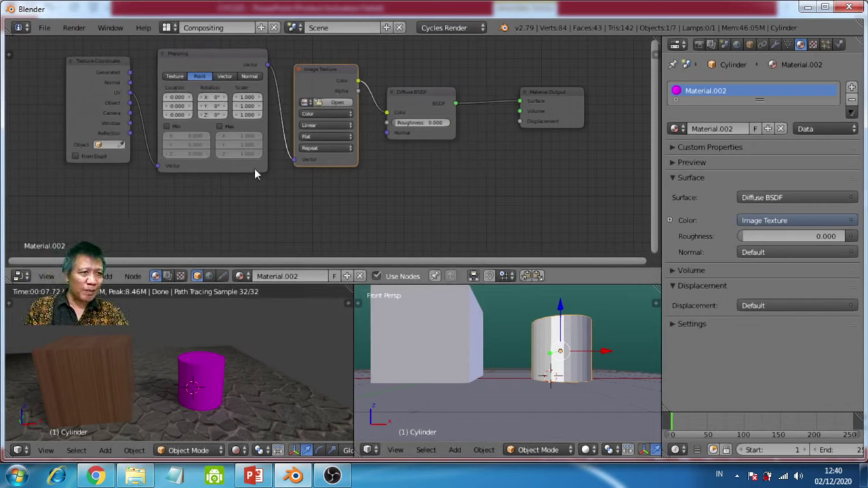
# Load kAYU LAWAS.jpg from D:\01. Perangkat Pembelajaran\Animasi into the cylinder material's Image Texture node
pyautogui.click(339, 103)
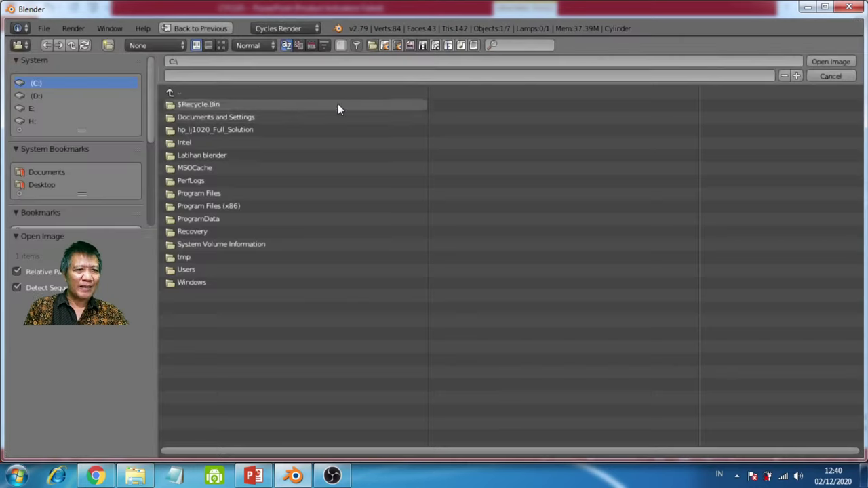
pyautogui.click(32, 96)
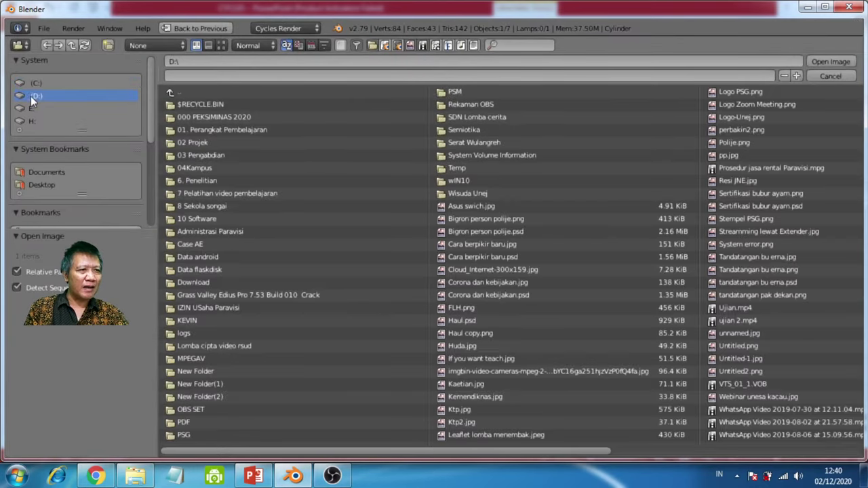
pyautogui.click(194, 128)
pyautogui.click(185, 105)
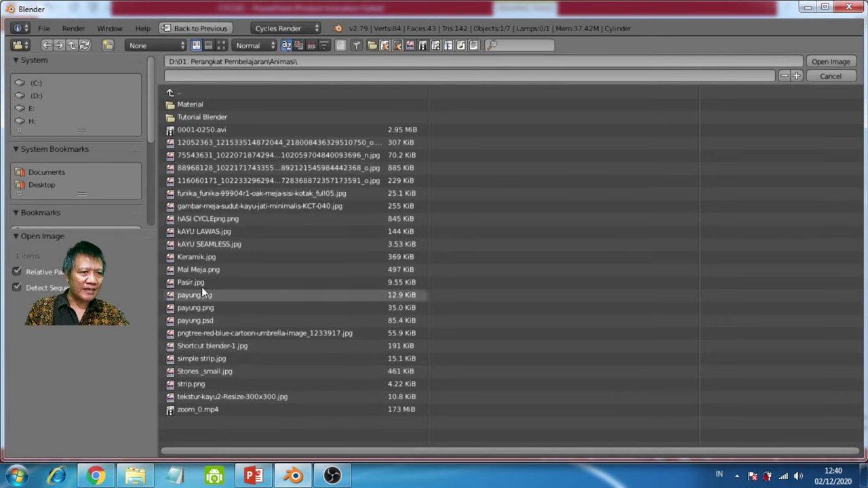
pyautogui.click(203, 231)
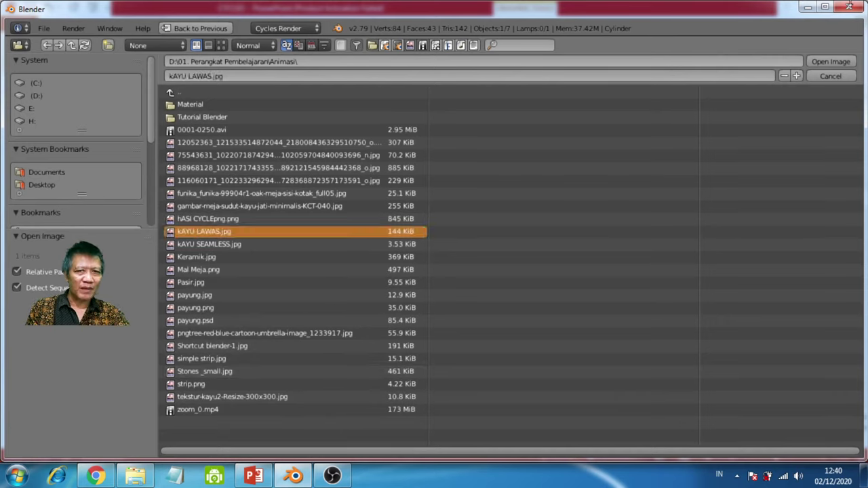
pyautogui.click(814, 60)
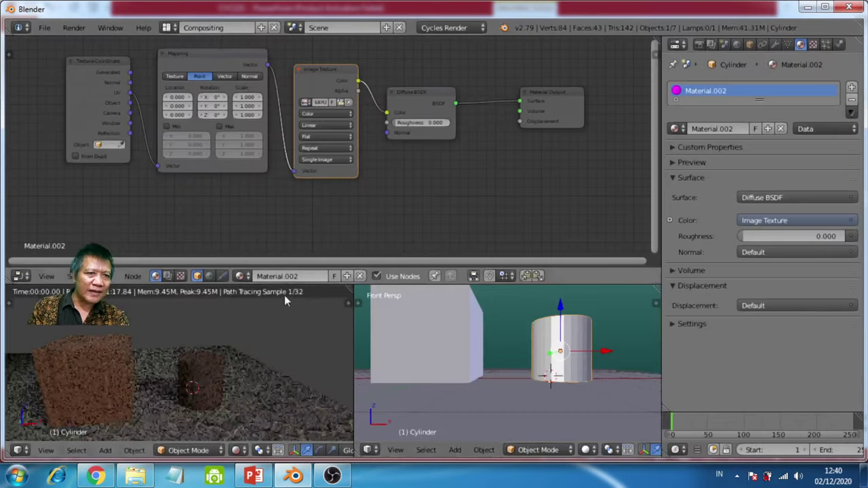
# Replace the UV link into the cylinder material's Mapping node with a link from the Texture Coordinate node's Generated output
pyautogui.scroll(3, 221, 390)
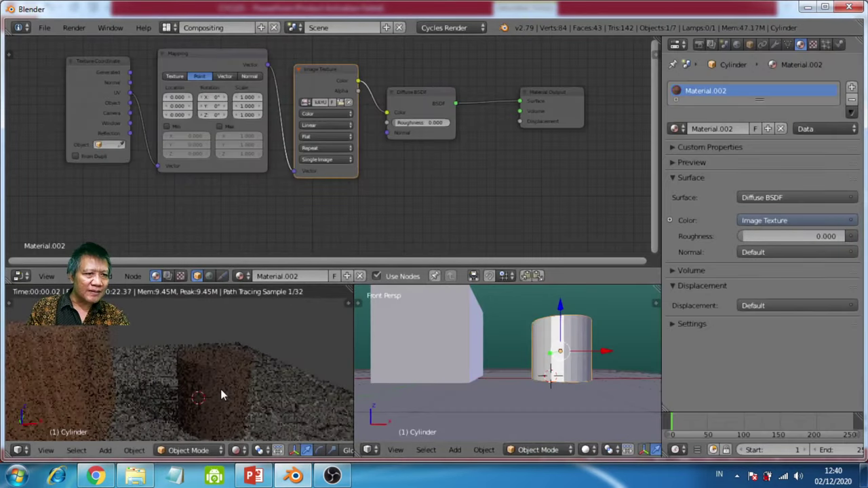
pyautogui.scroll(2, 230, 390)
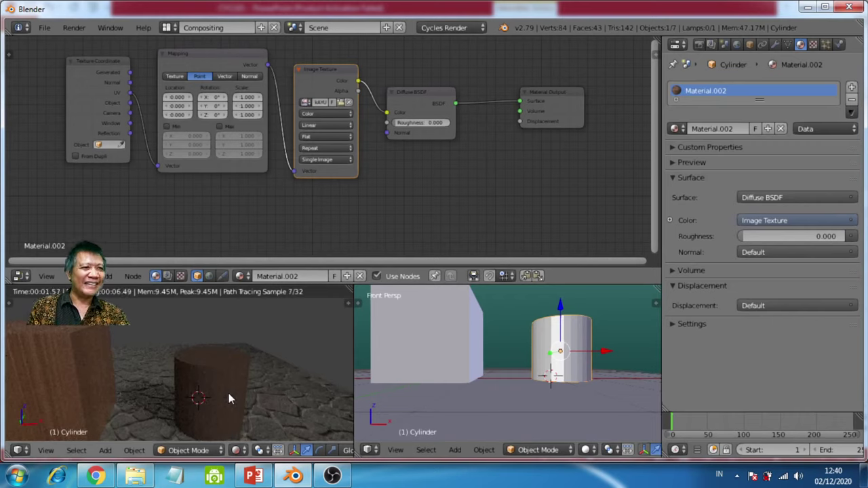
pyautogui.scroll(4, 231, 370)
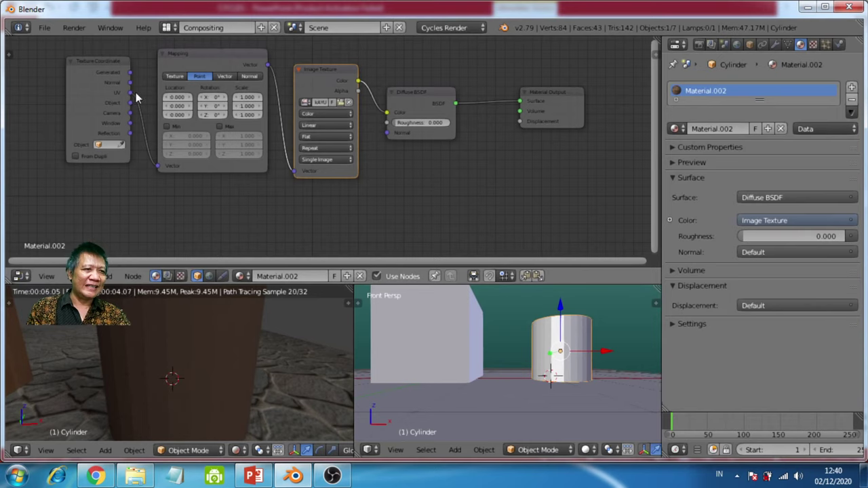
pyautogui.moveTo(133, 99); pyautogui.dragTo(142, 120)
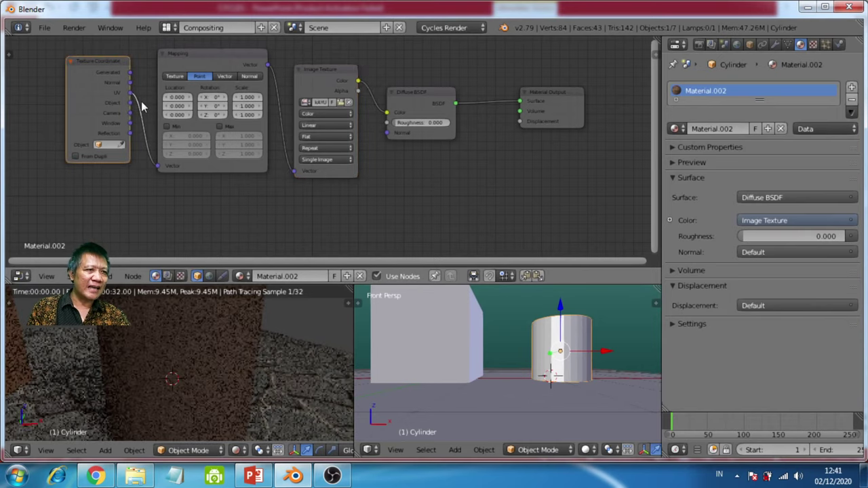
pyautogui.moveTo(150, 151); pyautogui.dragTo(146, 139)
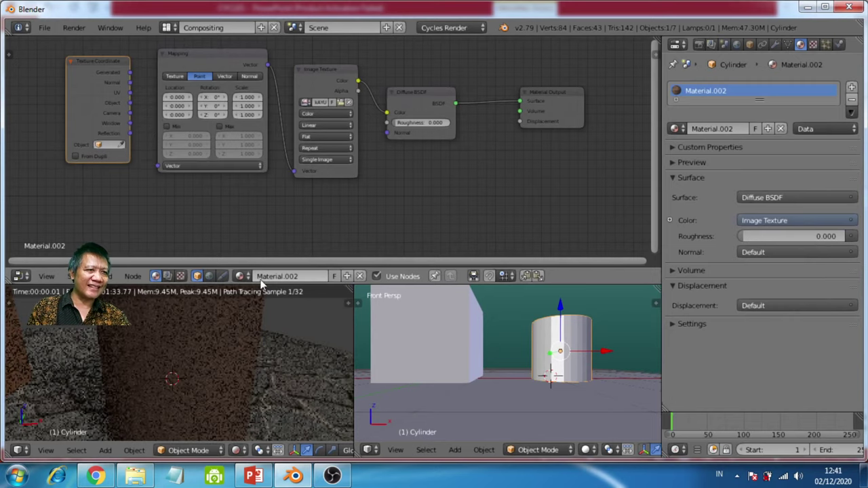
pyautogui.moveTo(131, 76); pyautogui.dragTo(156, 170)
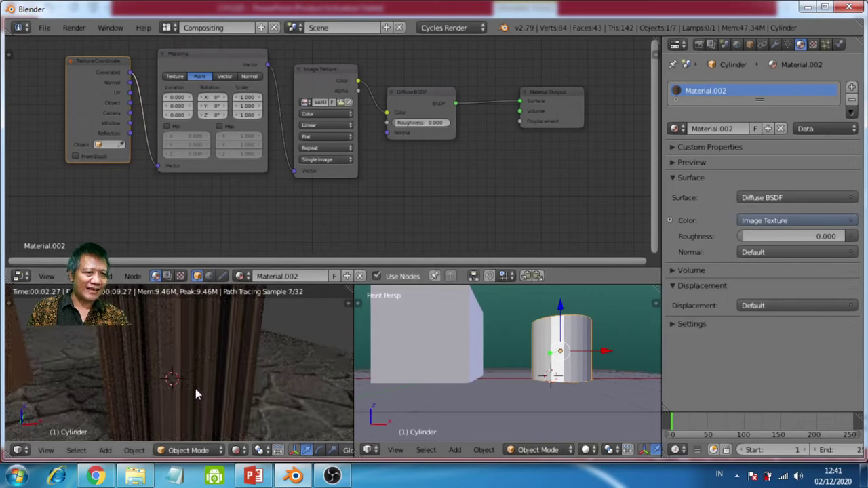
# Examine the wood texture on the cylinder's side and top in the rendered view, up close and from a distance
pyautogui.scroll(-3, 196, 388)
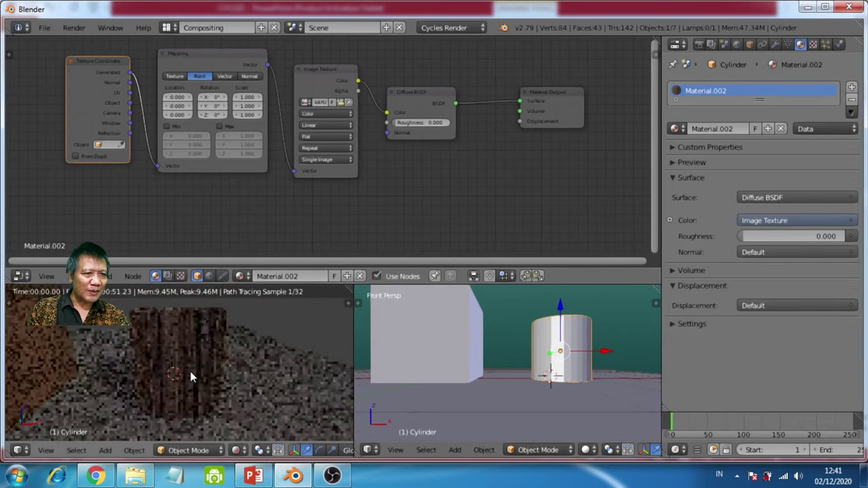
pyautogui.scroll(2, 188, 388)
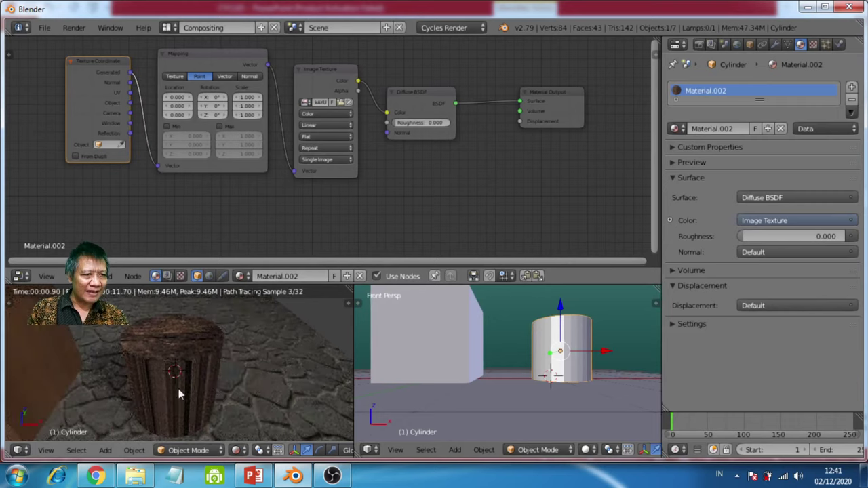
pyautogui.scroll(1, 167, 398)
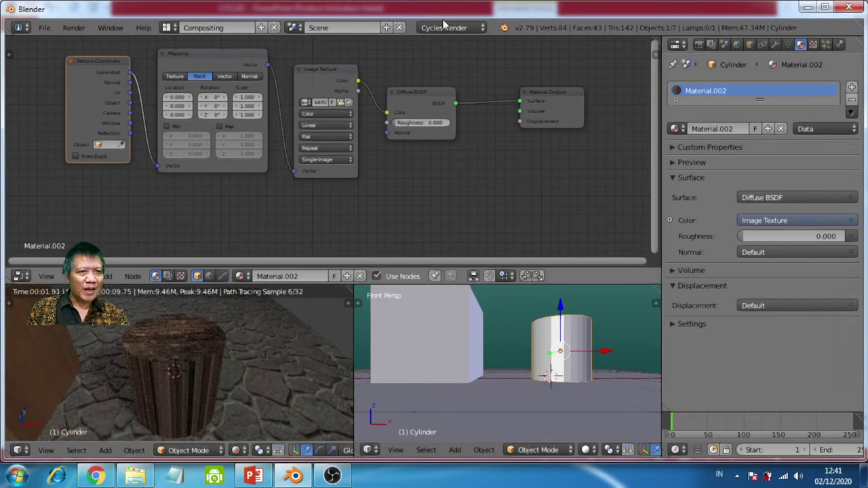
pyautogui.scroll(1, 177, 368)
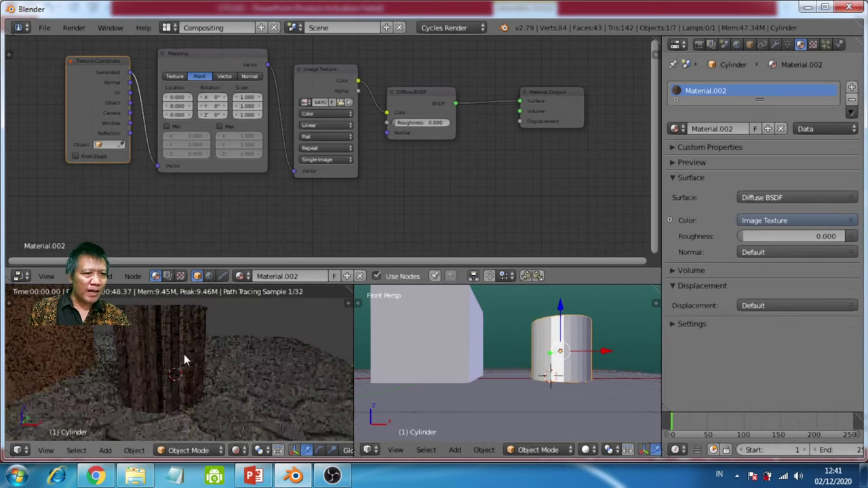
pyautogui.scroll(1, 175, 363)
pyautogui.scroll(2, 174, 358)
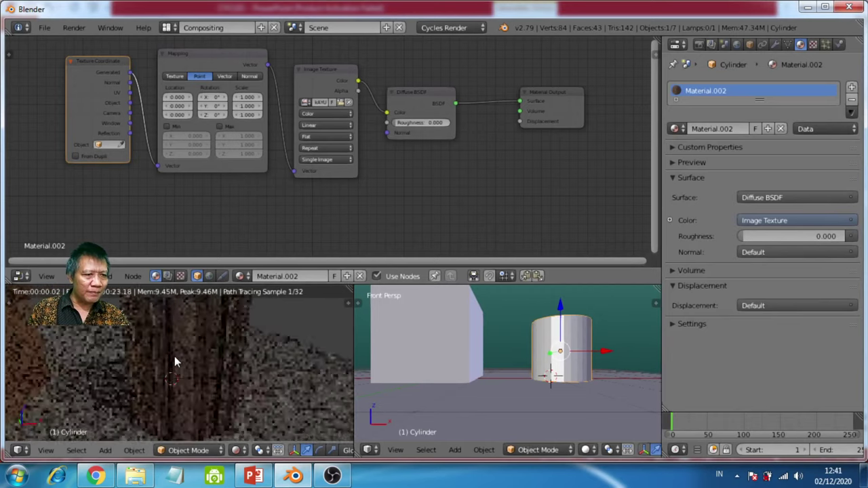
pyautogui.scroll(1, 170, 376)
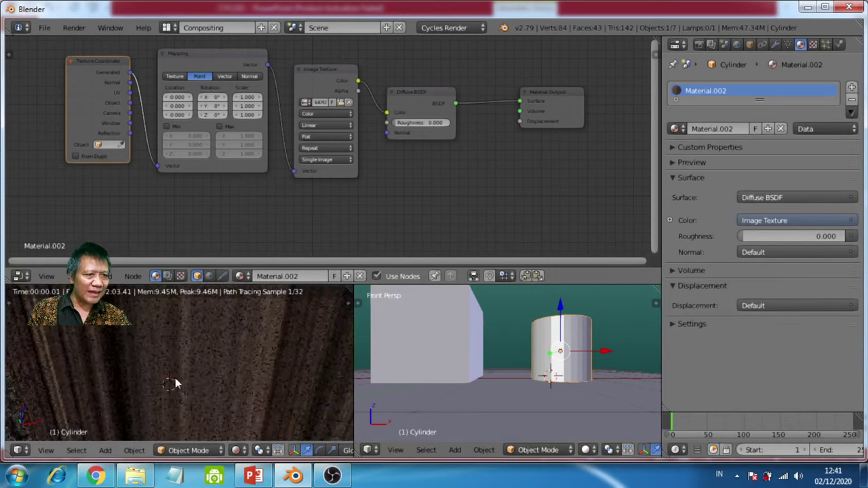
pyautogui.scroll(-3, 190, 373)
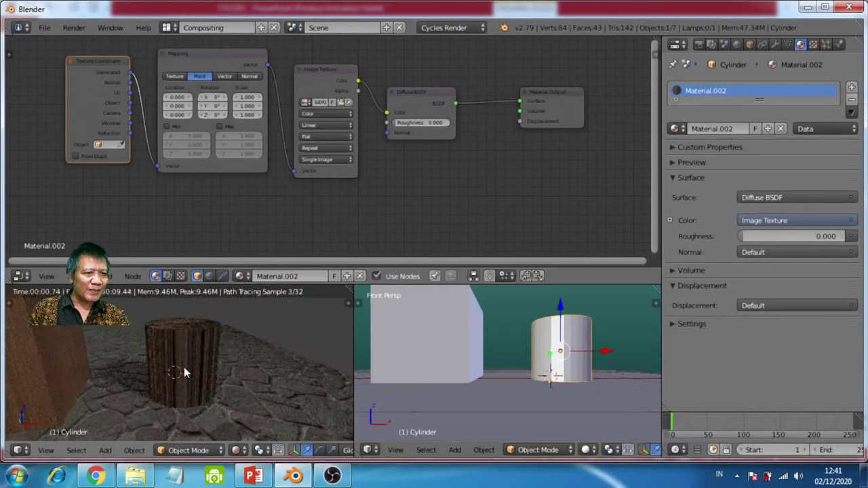
pyautogui.scroll(-2, 194, 374)
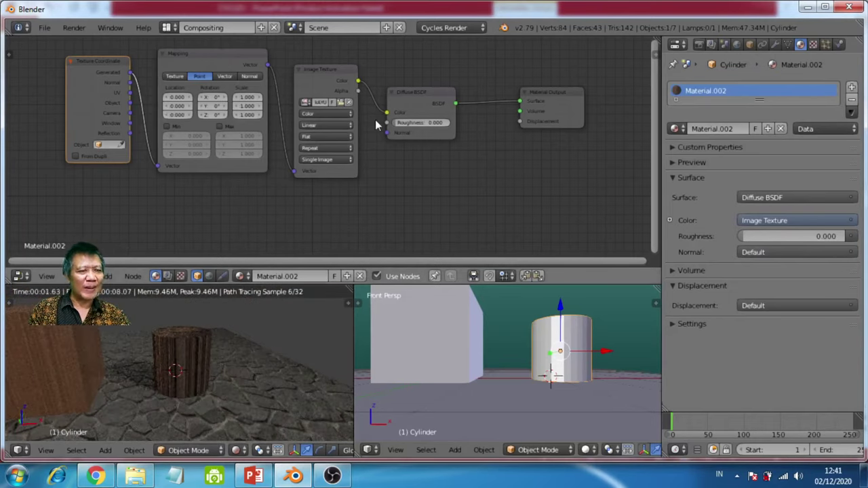
# Copy the Bump node from the cube's material and insert it between the cylinder material's Image Texture and Diffuse BSDF nodes
pyautogui.click(409, 95)
pyautogui.moveTo(409, 95); pyautogui.dragTo(455, 105)
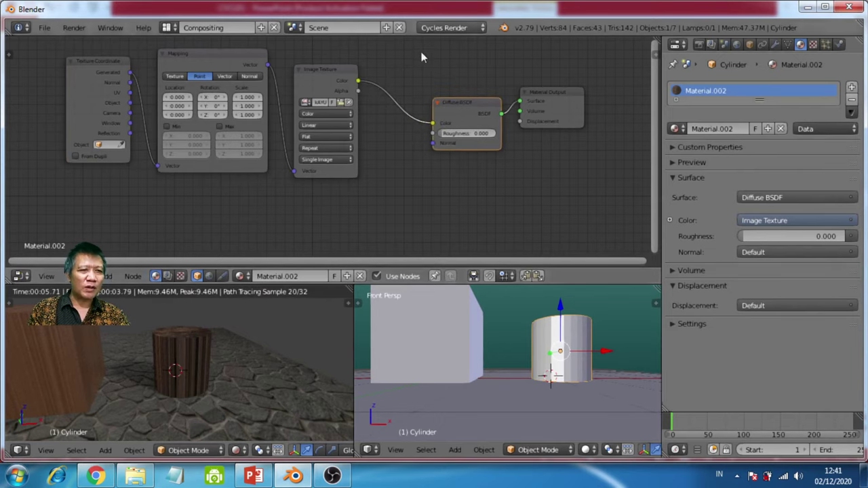
pyautogui.rightClick(38, 364)
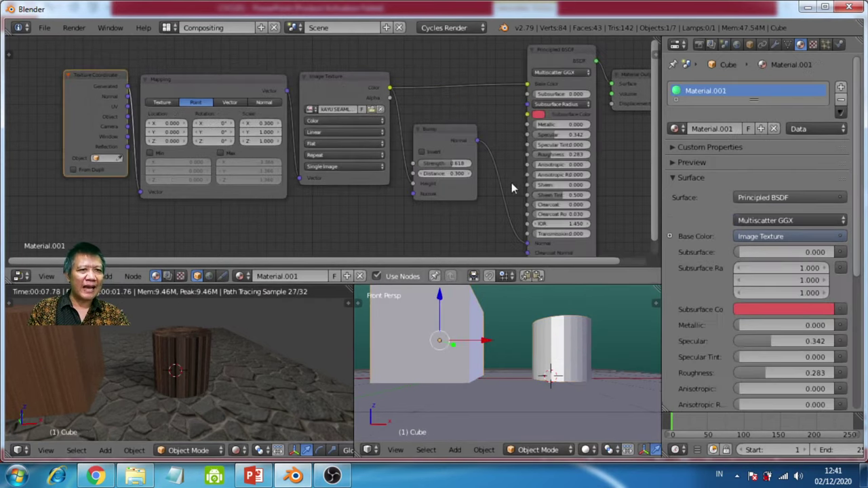
pyautogui.click(442, 129)
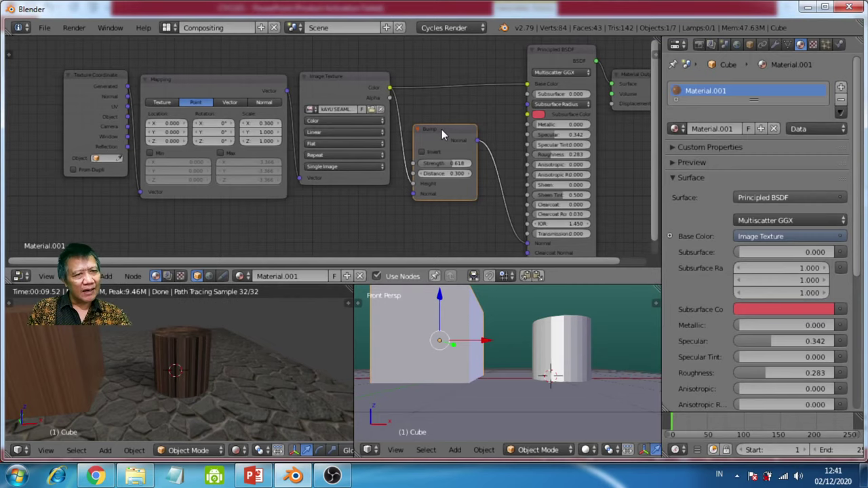
pyautogui.rightClick(161, 377)
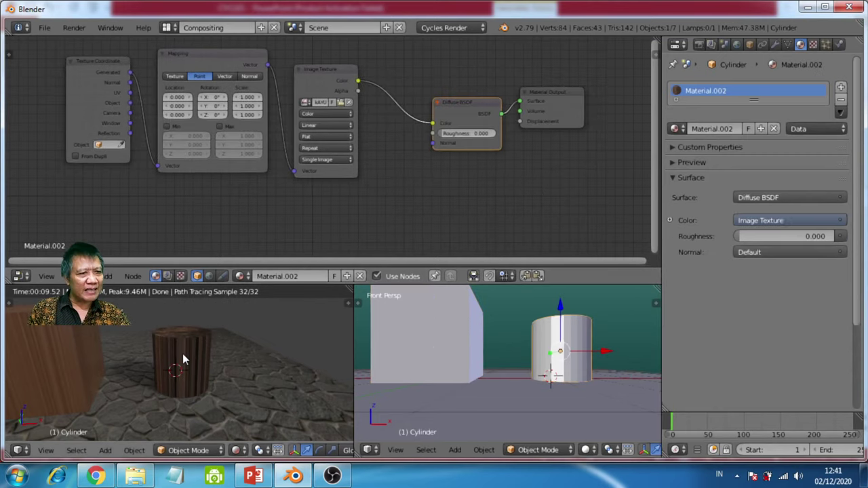
pyautogui.hotkey('ctrl', 'v')
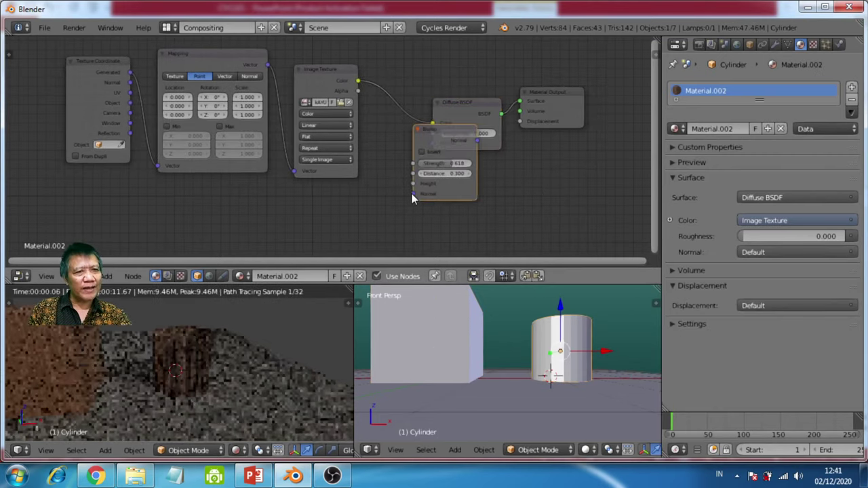
pyautogui.moveTo(447, 136); pyautogui.dragTo(422, 90)
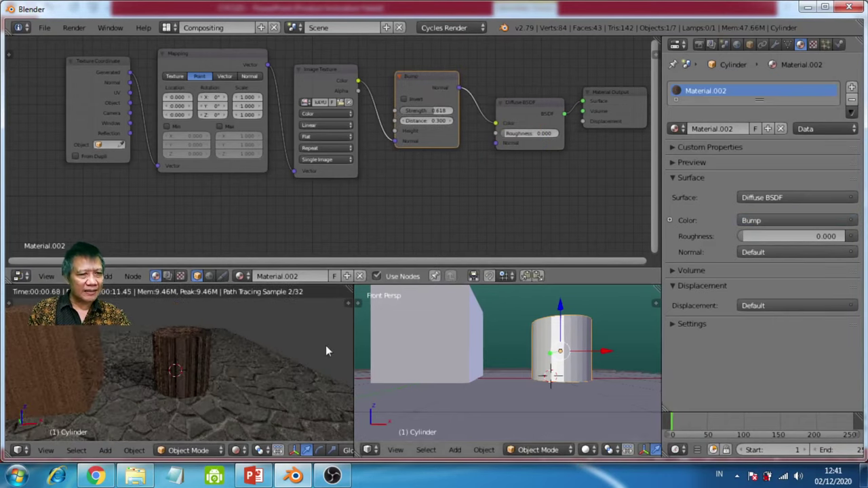
# Check the cylinder's bumped surface in the rendered view and shift the Bump node closer to the Image Texture node
pyautogui.scroll(3, 200, 382)
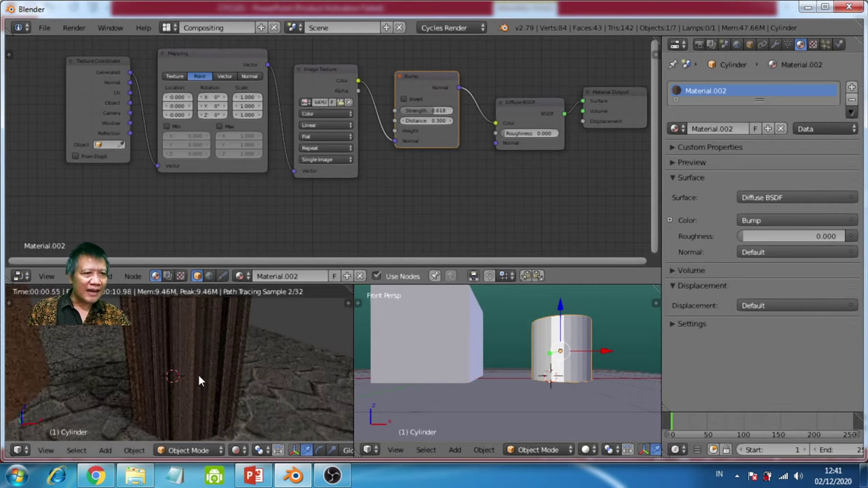
pyautogui.scroll(-2, 173, 354)
pyautogui.scroll(-1, 170, 359)
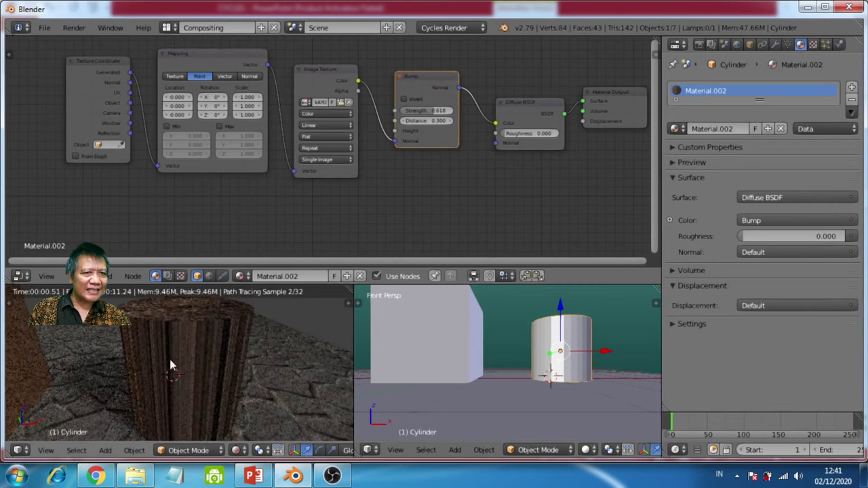
pyautogui.scroll(-2, 170, 370)
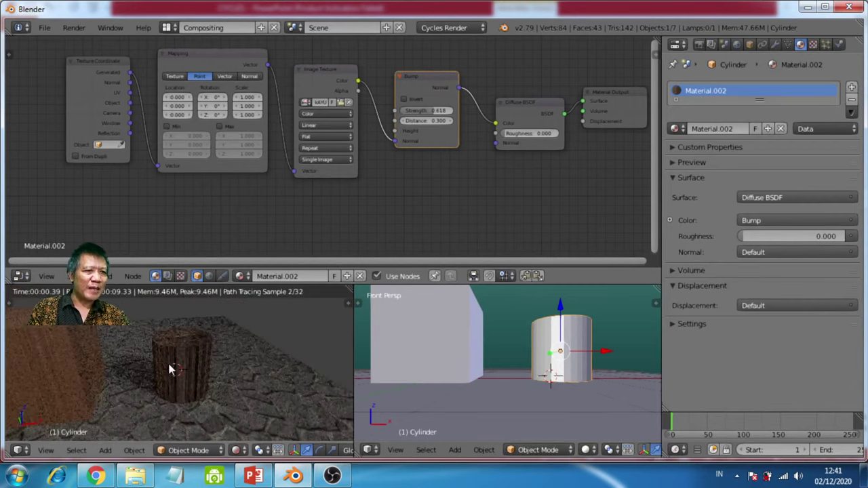
pyautogui.scroll(-3, 166, 370)
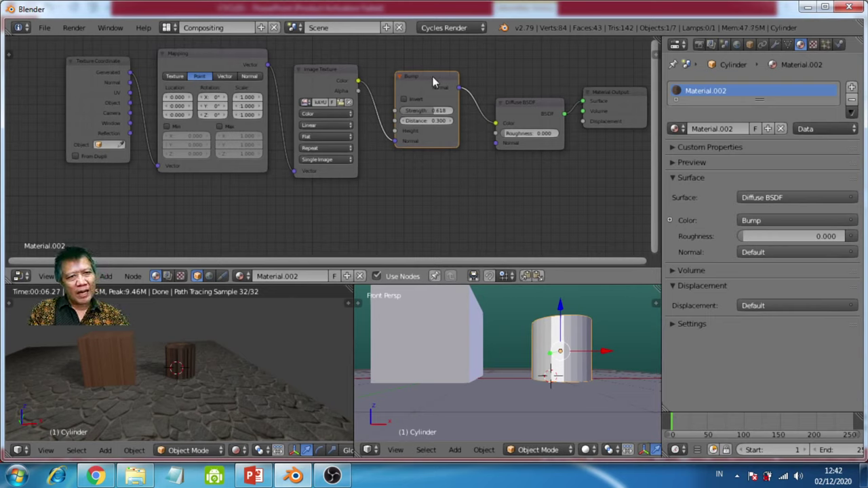
pyautogui.moveTo(434, 76); pyautogui.dragTo(423, 79)
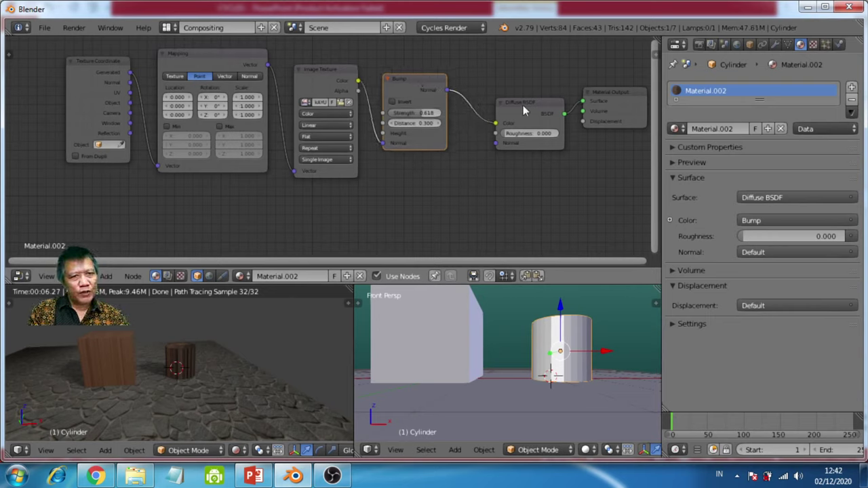
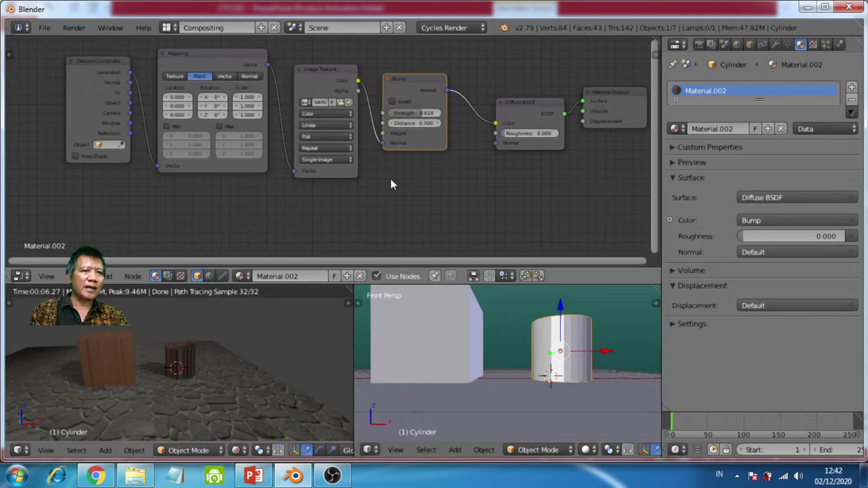
# Add a Glossy BSDF node with roughness 0.592 below the Bump node, feeding the Diffuse BSDF's Color input instead of the Bump
pyautogui.click(106, 276)
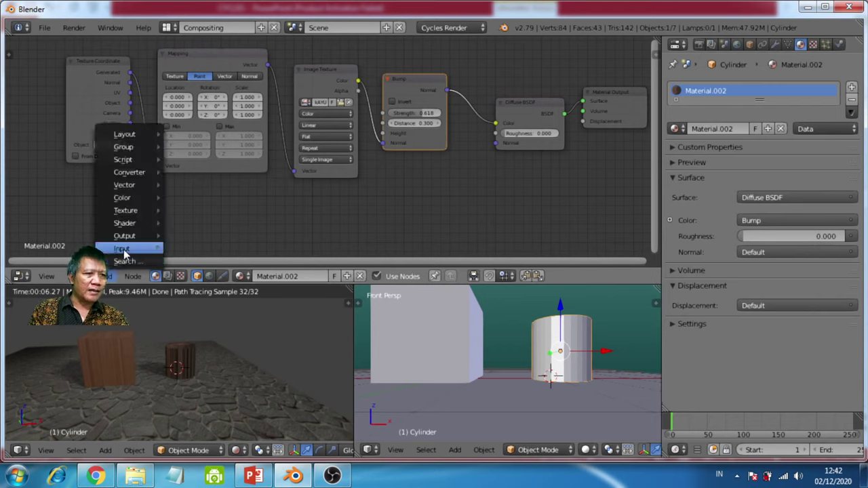
pyautogui.moveTo(129, 223)
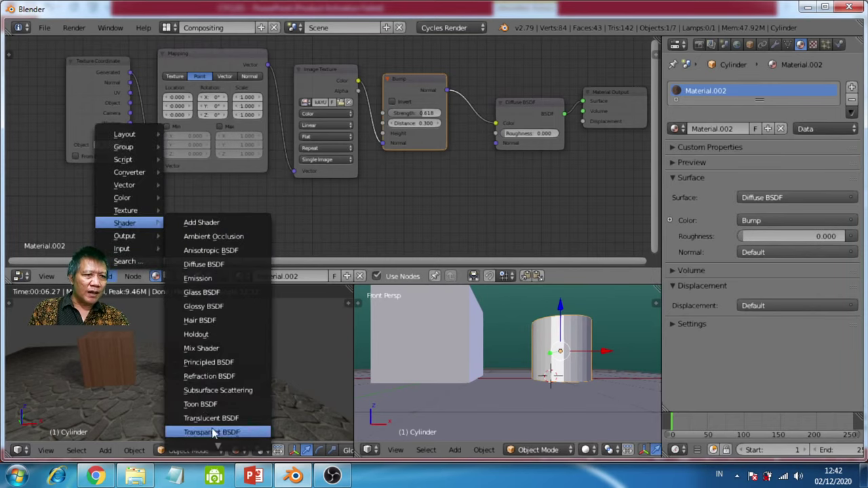
pyautogui.click(219, 306)
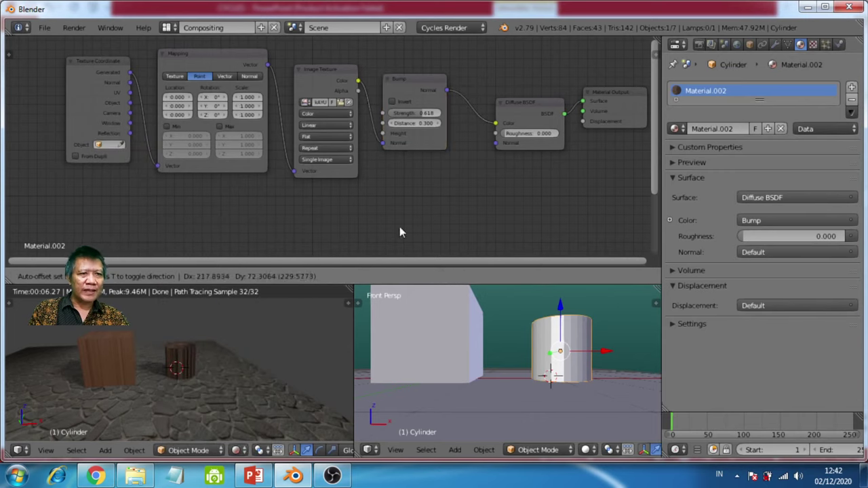
pyautogui.click(432, 175)
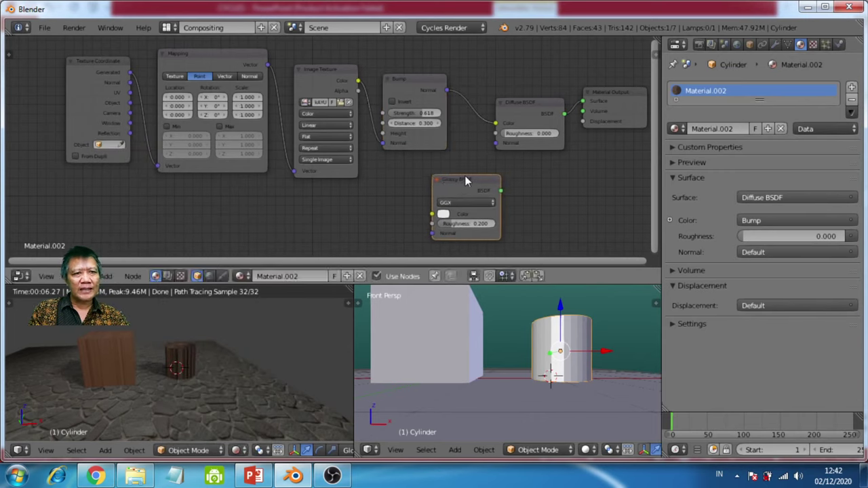
pyautogui.moveTo(464, 177); pyautogui.dragTo(497, 125)
pyautogui.click(416, 86)
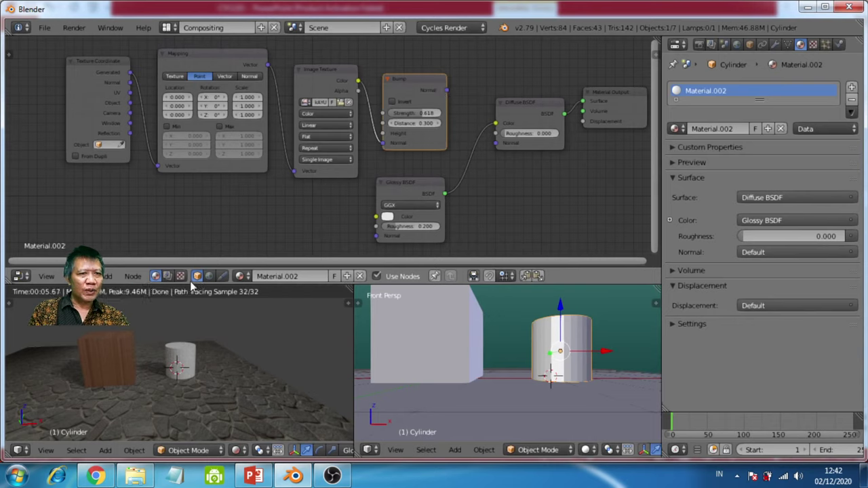
pyautogui.moveTo(397, 229); pyautogui.dragTo(428, 230)
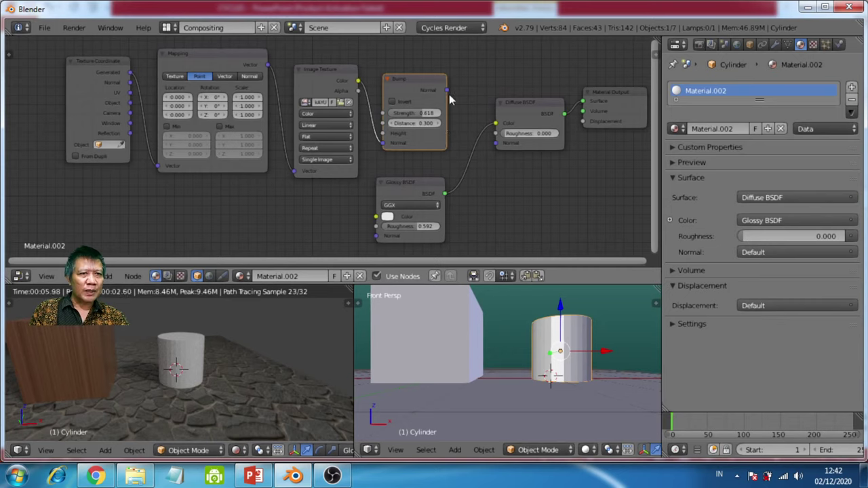
# Try the Bump output and the Glossy BSDF output in turn on the Diffuse BSDF's Color input, and cut that link
pyautogui.moveTo(448, 89); pyautogui.dragTo(495, 124)
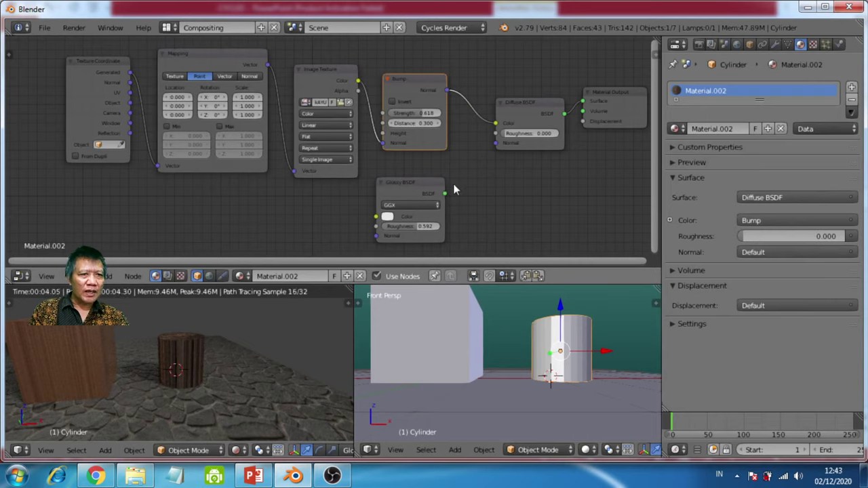
pyautogui.moveTo(445, 195); pyautogui.dragTo(499, 127)
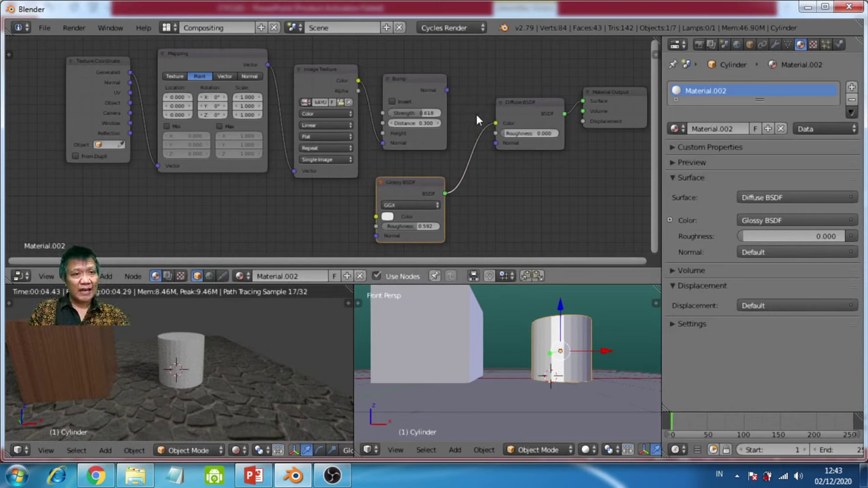
pyautogui.keyDown('ctrl'); pyautogui.moveTo(477, 115); pyautogui.dragTo(498, 160, button='right'); pyautogui.keyUp('ctrl')
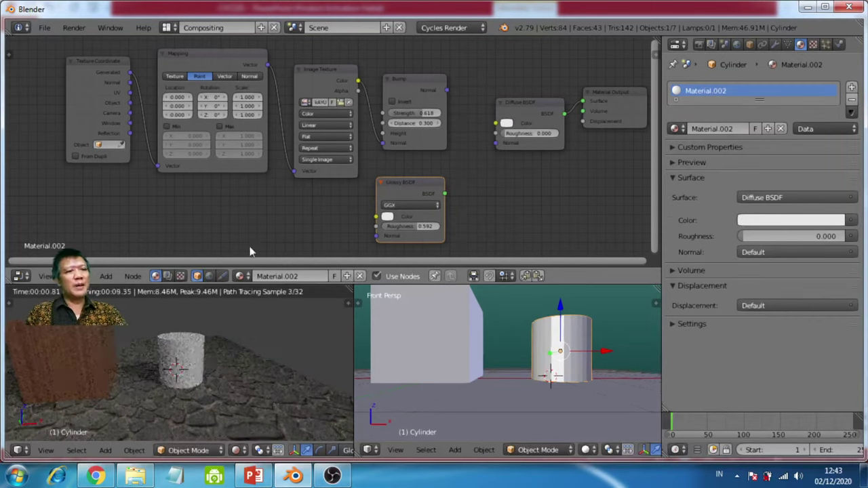
pyautogui.click(105, 276)
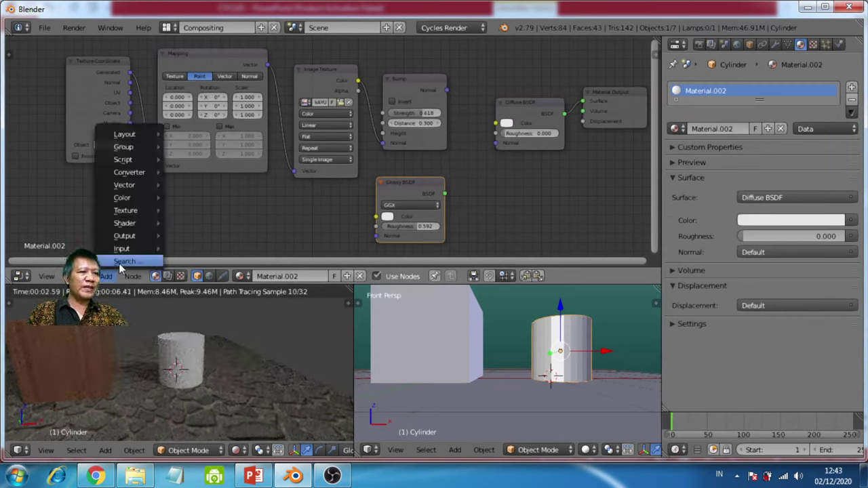
pyautogui.click(125, 261)
pyautogui.write('mix')
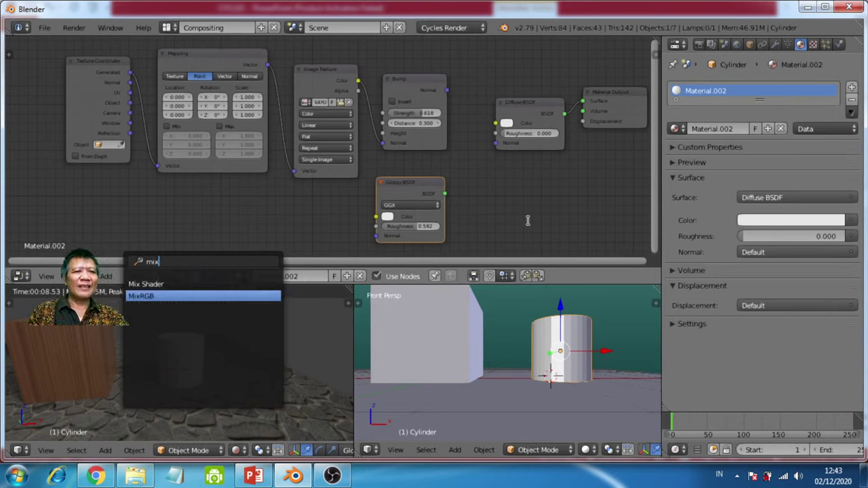
pyautogui.press('Escape')
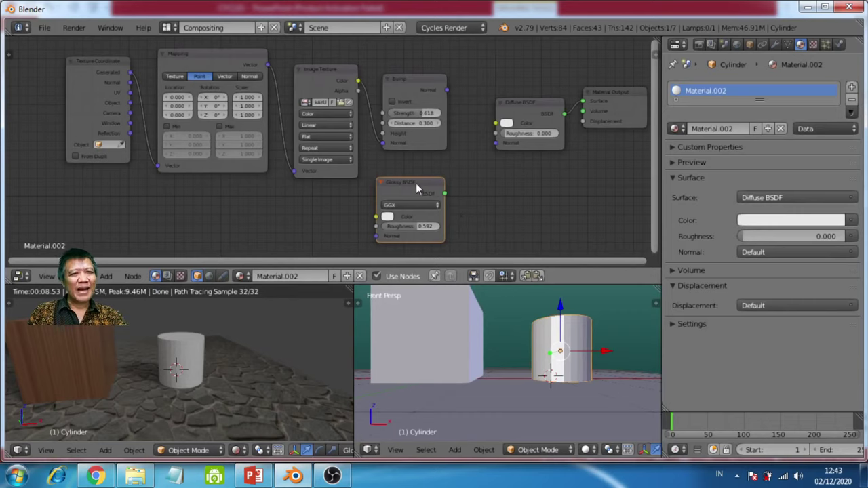
# Try merging the Bump and Glossy BSDF nodes through automatically added mix nodes, and delete both added nodes
pyautogui.keyDown('shift'); pyautogui.click(413, 76); pyautogui.keyUp('shift')
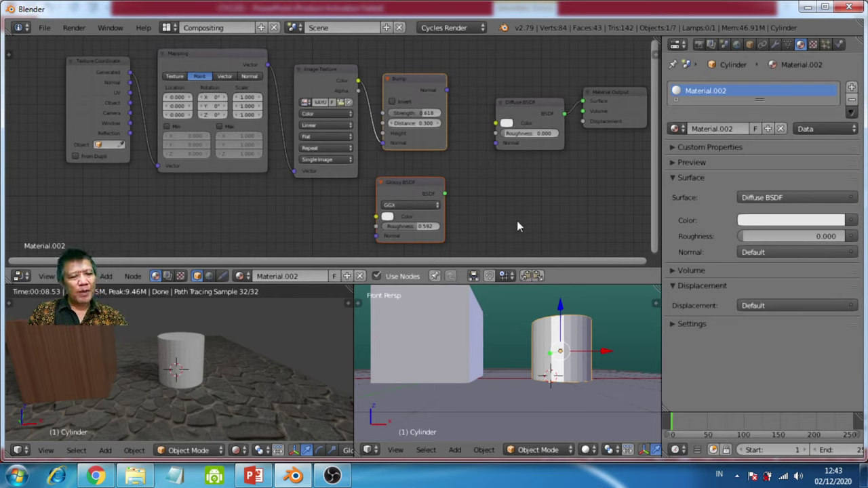
pyautogui.hotkey('ctrl', '0')
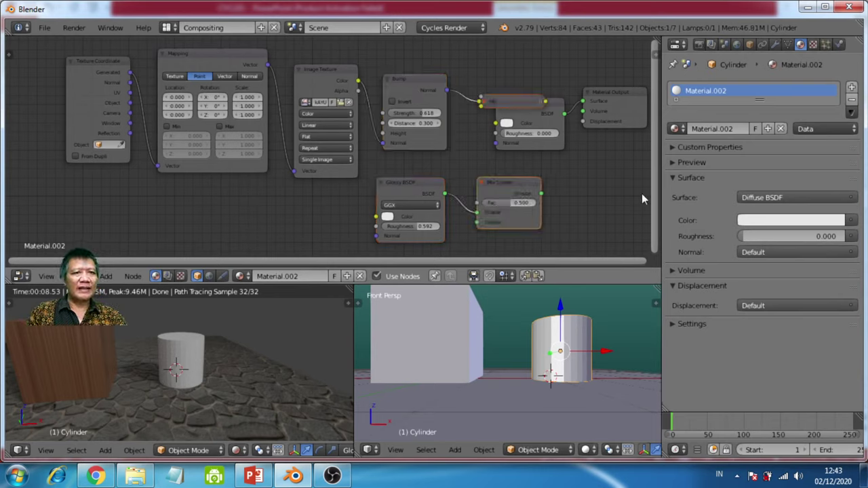
pyautogui.moveTo(510, 102); pyautogui.dragTo(550, 170)
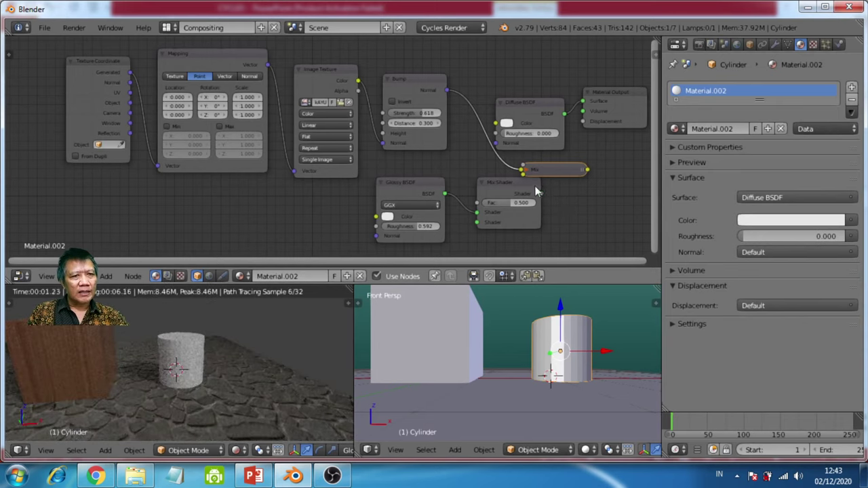
pyautogui.press('x')
pyautogui.click(505, 196)
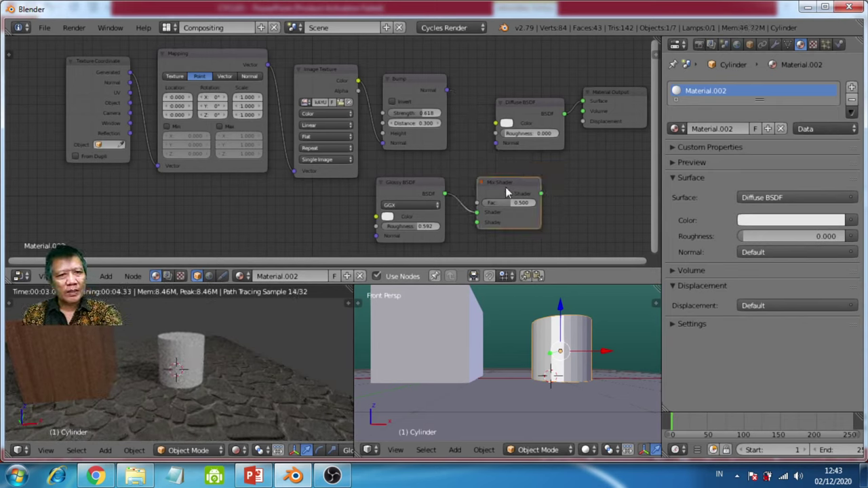
pyautogui.press('x')
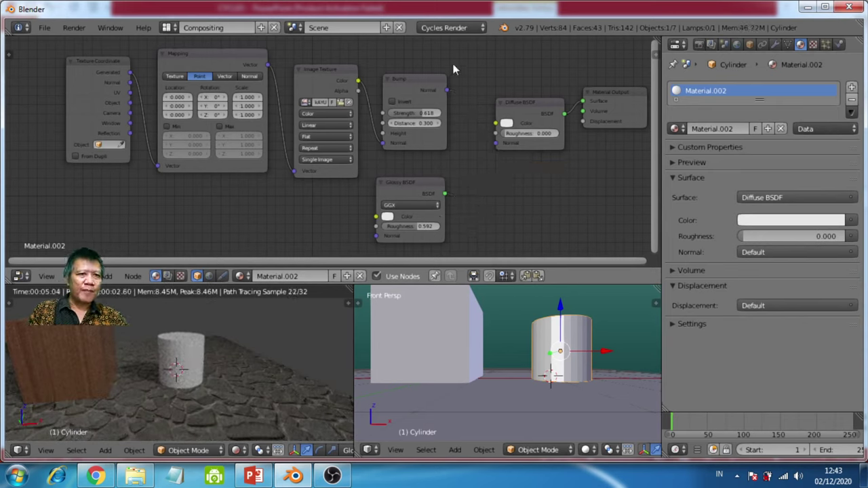
# Merge the Bump and Glossy BSDF nodes again, keeping the Mix Shader beside the Glossy BSDF and deleting the extra color Mix node
pyautogui.click(412, 78)
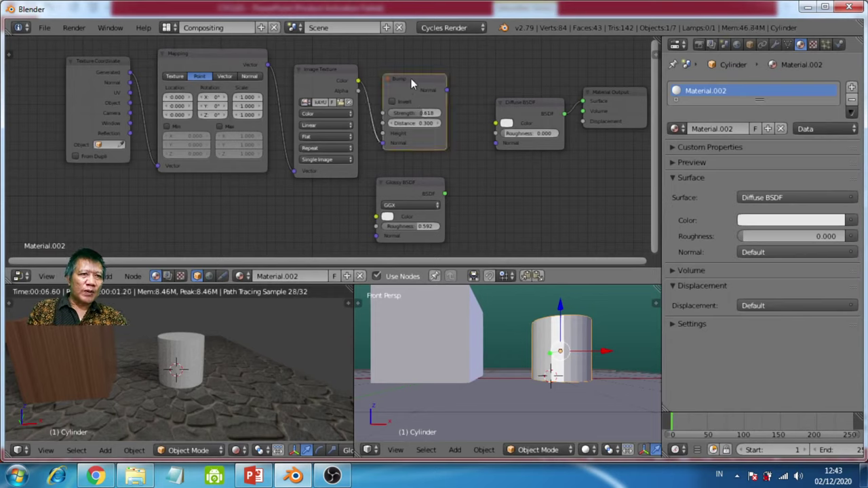
pyautogui.keyDown('shift'); pyautogui.click(405, 183); pyautogui.keyUp('shift')
pyautogui.hotkey('ctrl', '0')
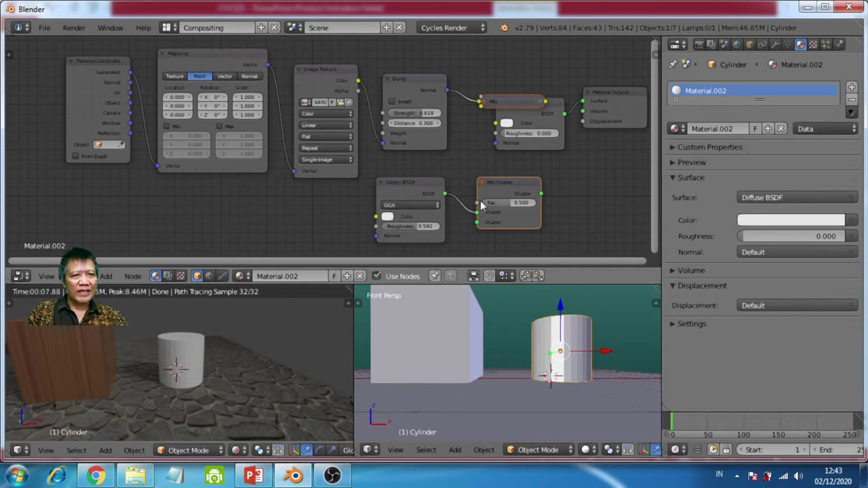
pyautogui.moveTo(510, 184); pyautogui.dragTo(492, 175)
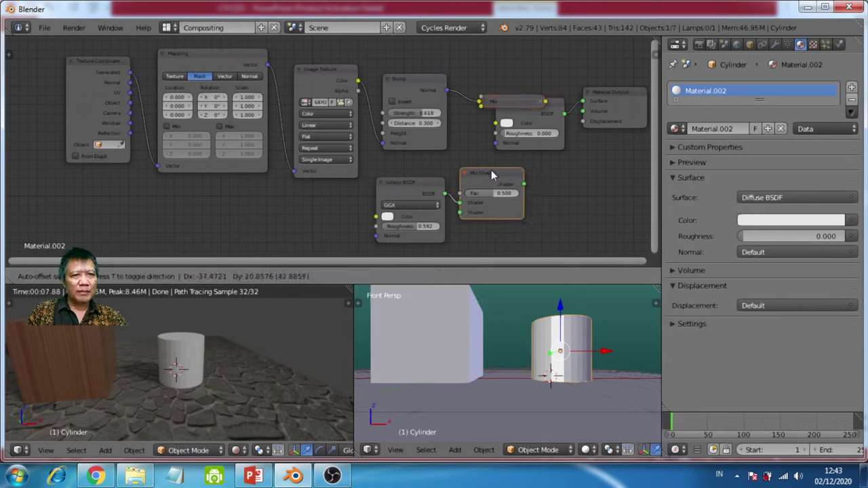
pyautogui.click(509, 103)
pyautogui.press('x')
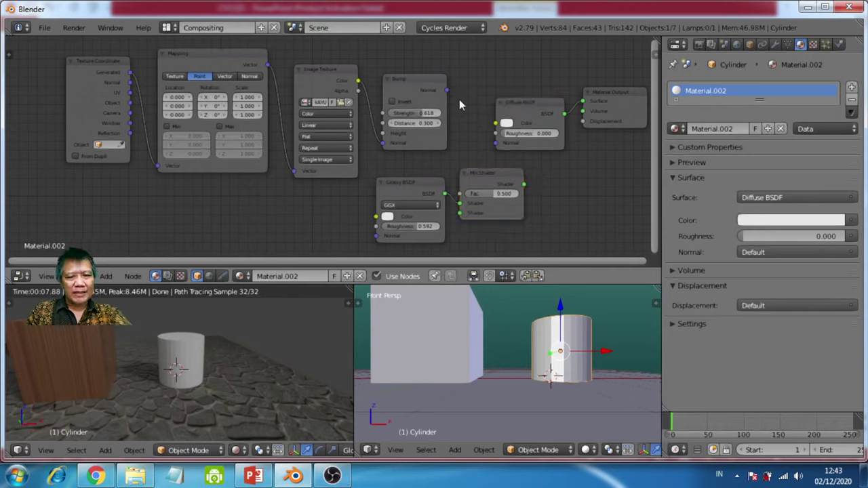
# Link the Bump's Normal output to the Mix Shader's first Shader input and the Glossy BSDF to its second
pyautogui.moveTo(445, 91); pyautogui.dragTo(461, 164)
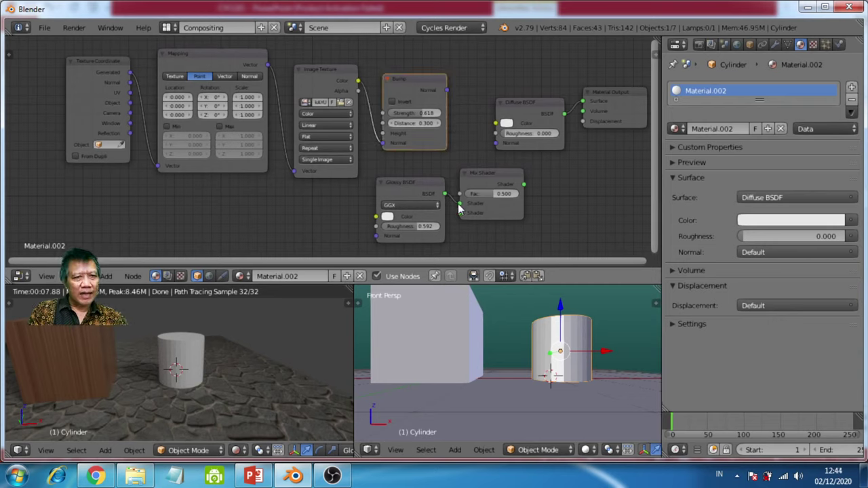
pyautogui.moveTo(460, 210)
pyautogui.mouseDown()
pyautogui.moveTo(454, 226)
pyautogui.moveTo(457, 215)
pyautogui.mouseUp()
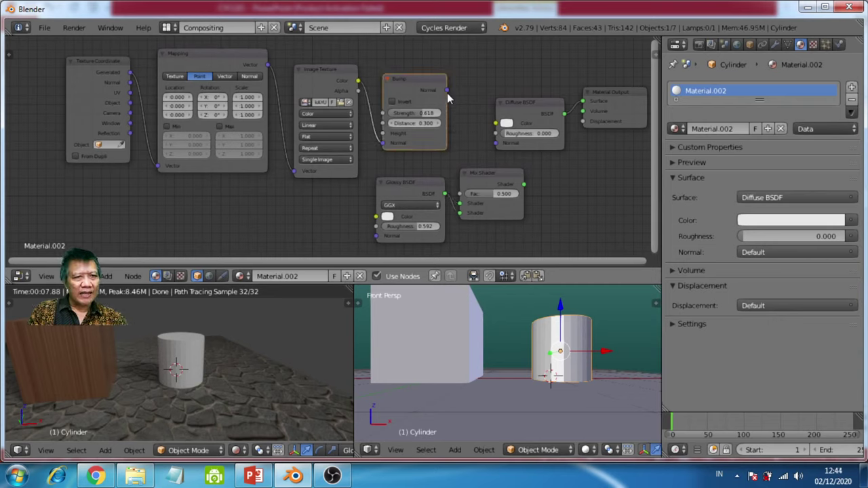
pyautogui.moveTo(447, 90); pyautogui.dragTo(461, 203)
# Link the Mix Shader's output to the Diffuse BSDF's Color input and space out the Diffuse BSDF and Material Output nodes
pyautogui.moveTo(534, 102); pyautogui.dragTo(547, 81)
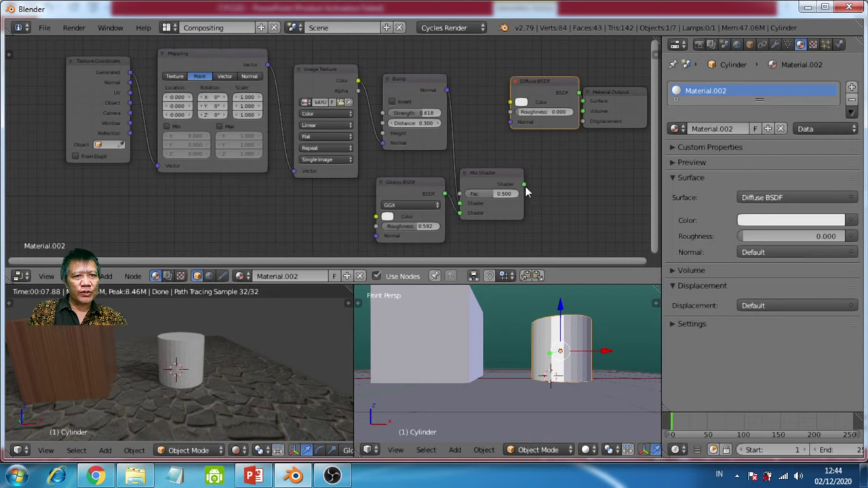
pyautogui.moveTo(525, 185); pyautogui.dragTo(510, 106)
pyautogui.moveTo(604, 98); pyautogui.dragTo(631, 104)
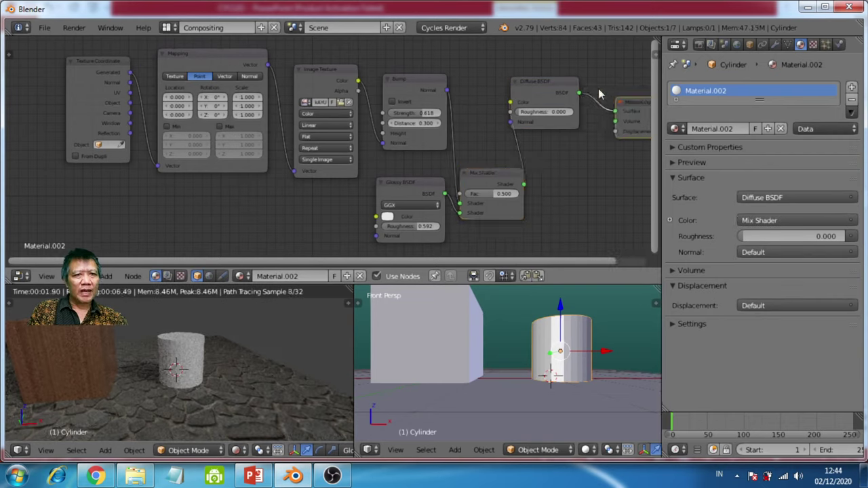
pyautogui.moveTo(550, 85); pyautogui.dragTo(578, 134)
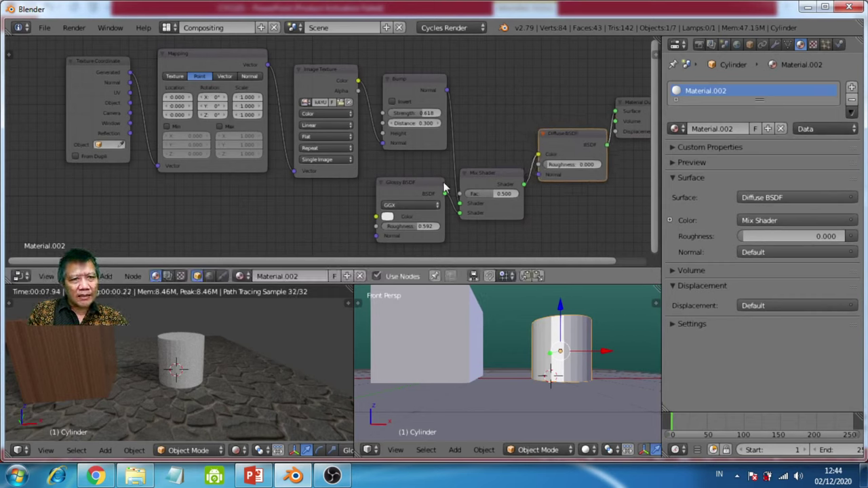
# Reselect the cylinder and move its Mix Shader and Diffuse BSDF nodes further apart
pyautogui.rightClick(177, 368)
pyautogui.rightClick(179, 358)
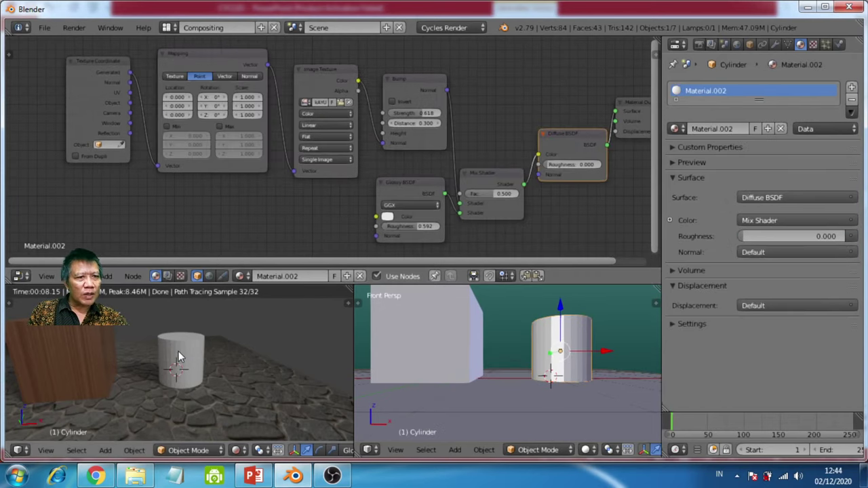
pyautogui.rightClick(178, 352)
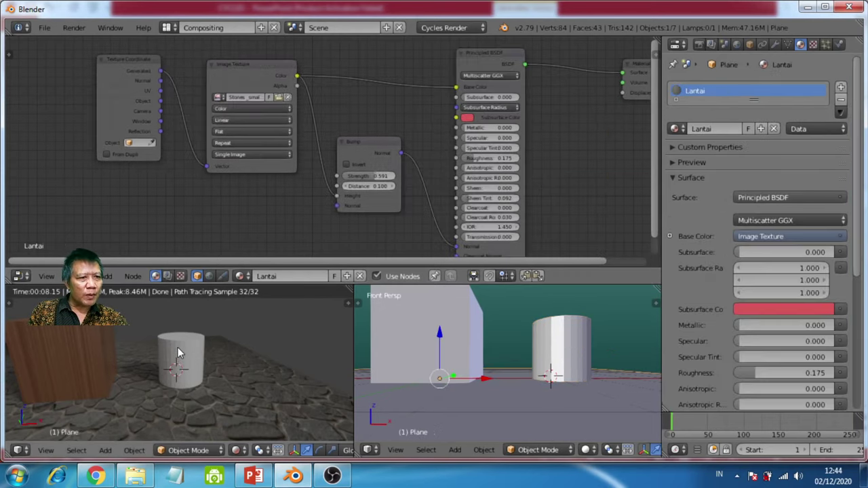
pyautogui.rightClick(581, 348)
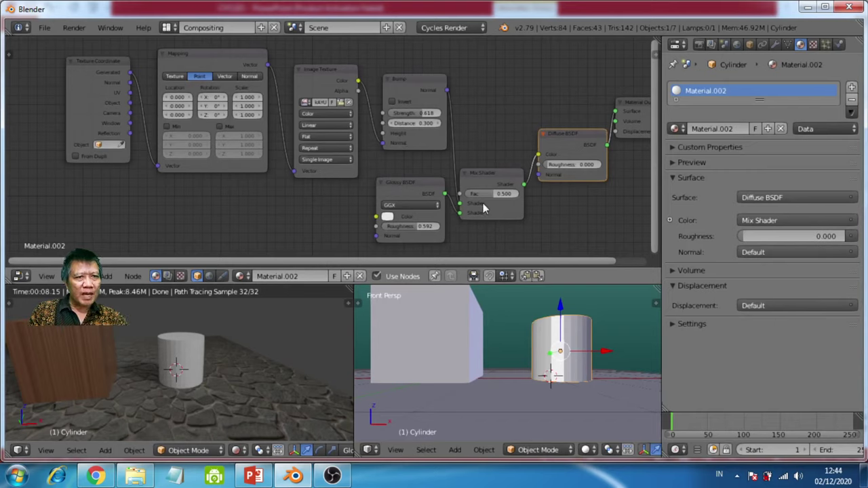
pyautogui.moveTo(486, 179); pyautogui.dragTo(499, 193)
pyautogui.moveTo(579, 138); pyautogui.dragTo(575, 60)
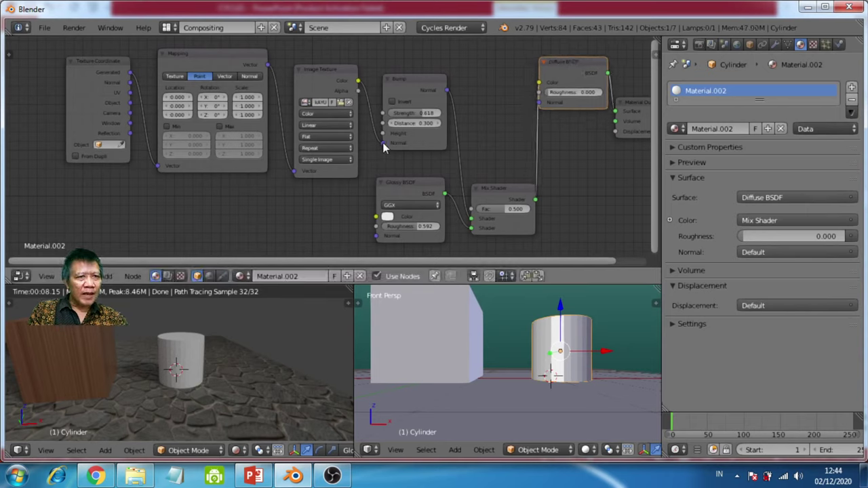
# Link the Image Texture's Color output to the Bump's Height input and the Diffuse BSDF's Color input, and inspect the cylinder up close
pyautogui.moveTo(383, 142); pyautogui.dragTo(383, 133)
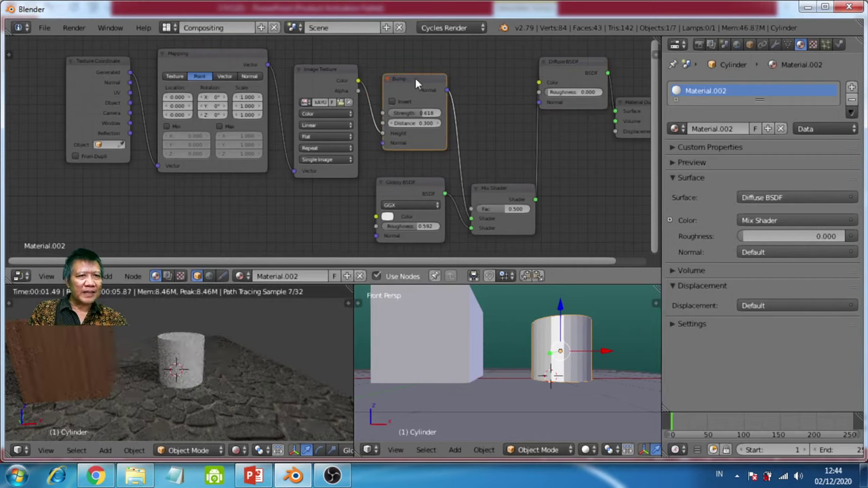
pyautogui.moveTo(415, 78)
pyautogui.mouseDown()
pyautogui.moveTo(418, 101)
pyautogui.moveTo(423, 91)
pyautogui.mouseUp()
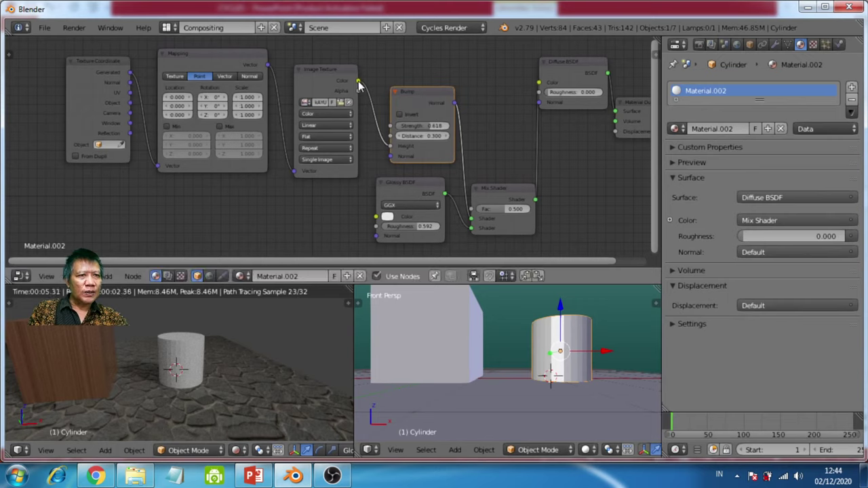
pyautogui.moveTo(359, 81); pyautogui.dragTo(537, 85)
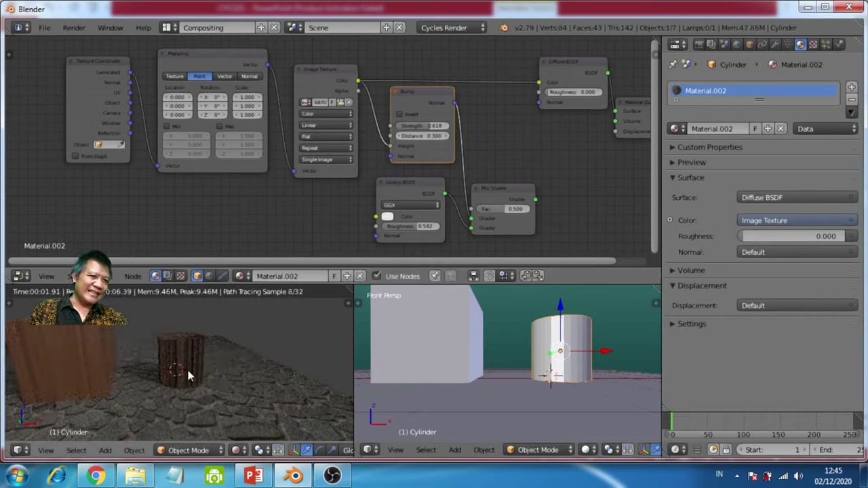
pyautogui.scroll(4, 193, 375)
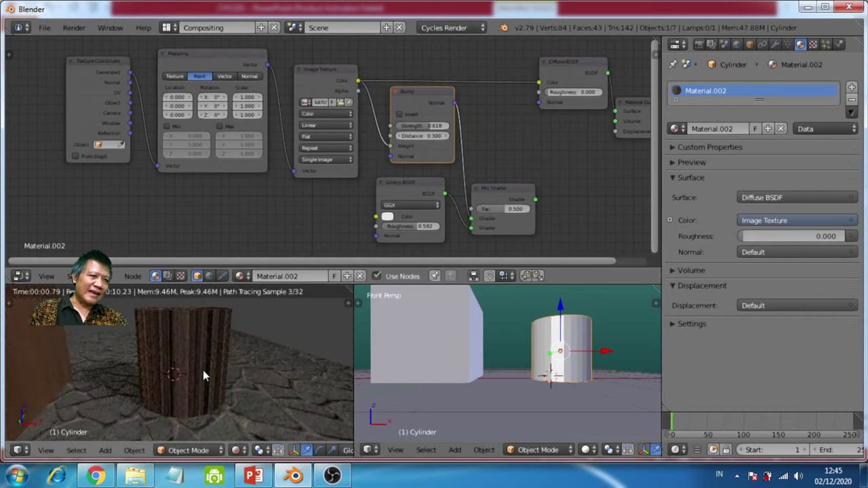
# Move the Mix Shader below the Diffuse BSDF and cut the link from the Image Texture to the Diffuse BSDF's Color
pyautogui.click(492, 193)
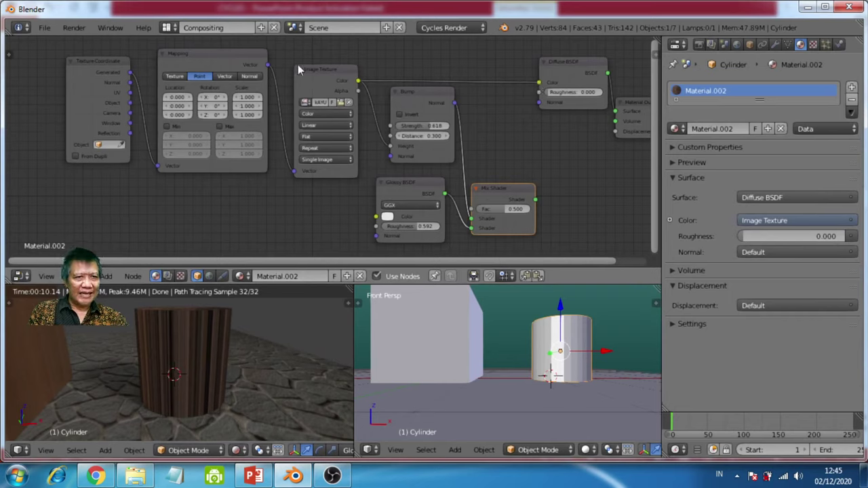
pyautogui.moveTo(510, 188); pyautogui.dragTo(548, 151)
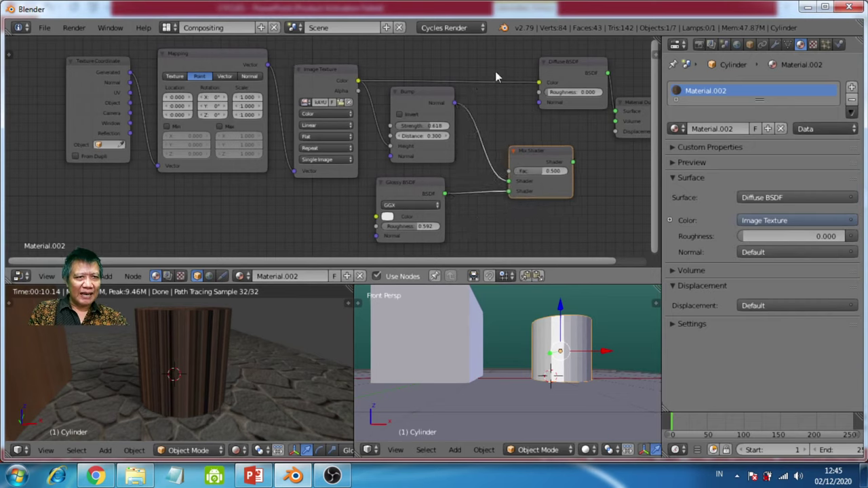
pyautogui.moveTo(506, 81); pyautogui.dragTo(495, 80)
# Merge the Image Texture and Mix Shader nodes, keeping the second Mix Shader and deleting the extra color Mix node over the Bump
pyautogui.click(325, 69)
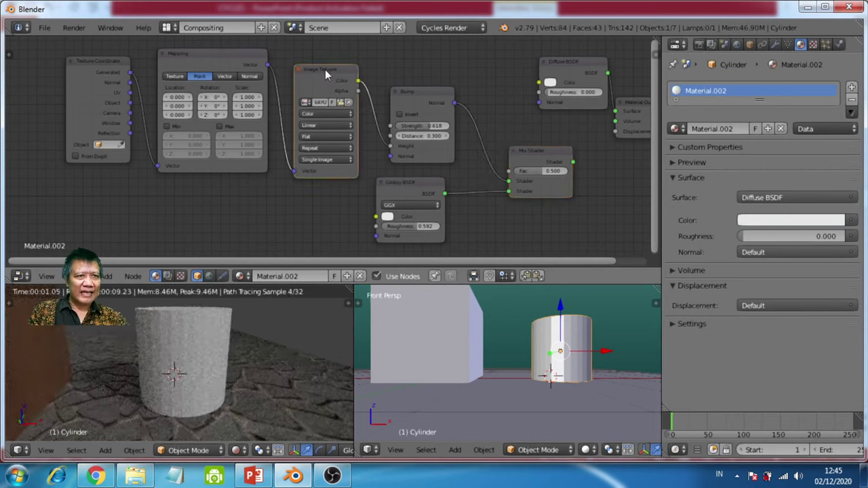
pyautogui.click(547, 152)
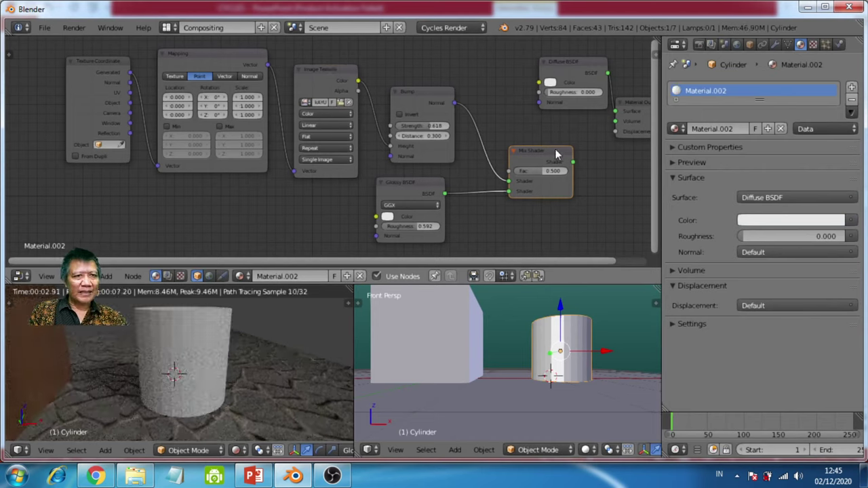
pyautogui.keyDown('shift'); pyautogui.click(336, 79); pyautogui.keyUp('shift')
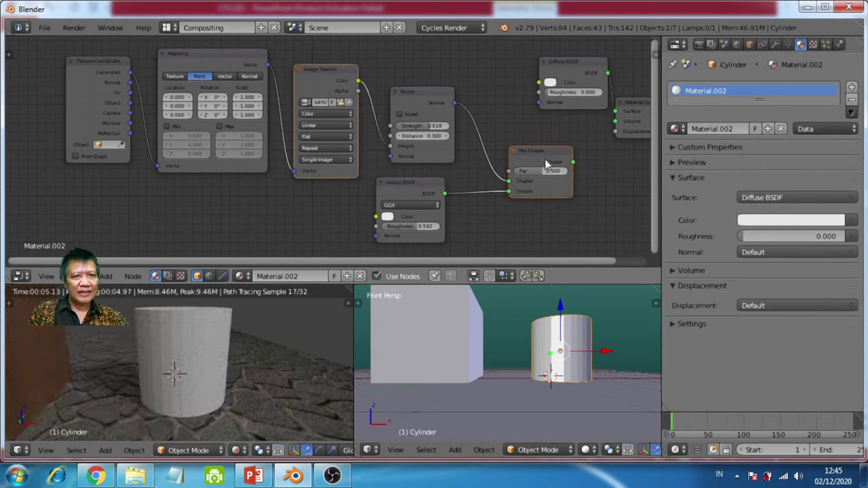
pyautogui.hotkey('ctrl', '0')
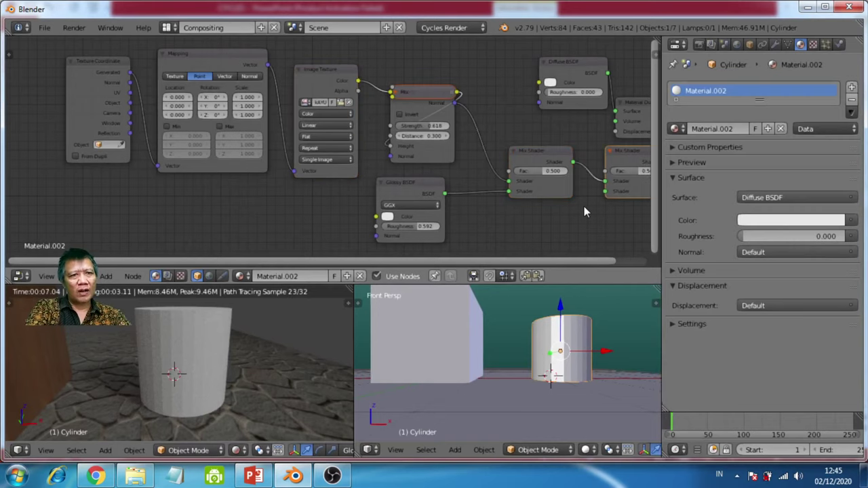
pyautogui.click(422, 93)
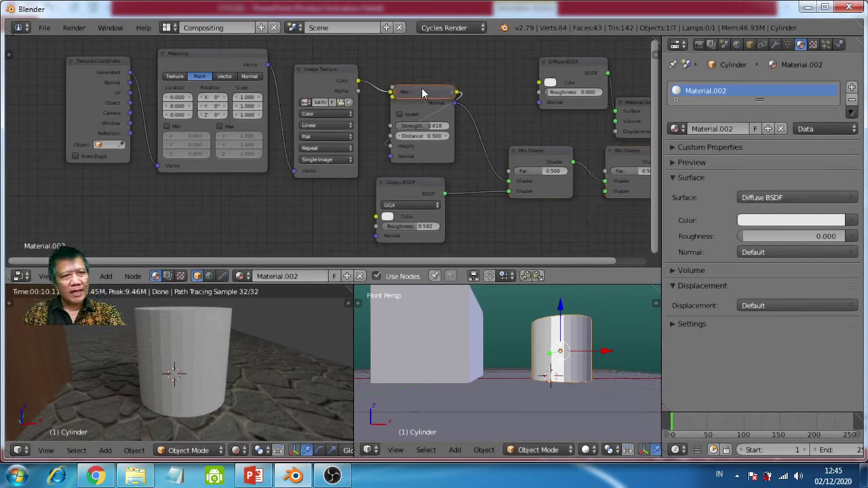
pyautogui.press('x')
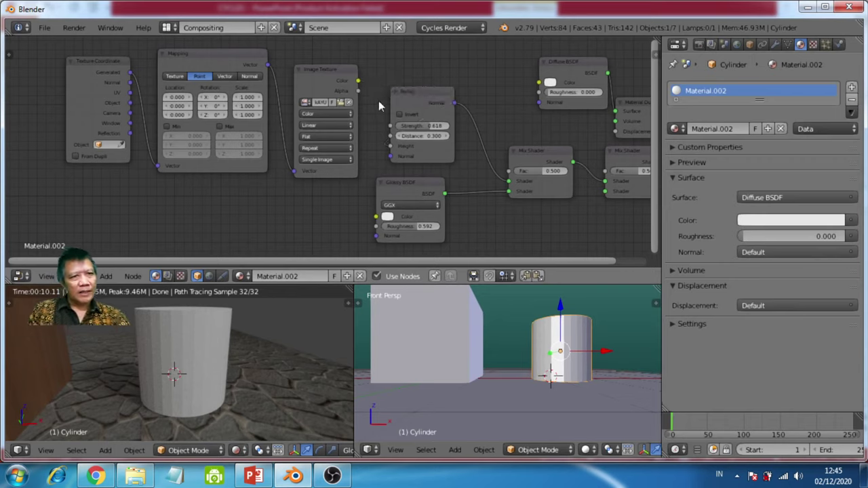
# Reconnect the Image Texture's Color to the Bump's Height and place the second Mix Shader beside the Diffuse BSDF, above the first
pyautogui.moveTo(358, 81); pyautogui.dragTo(391, 148)
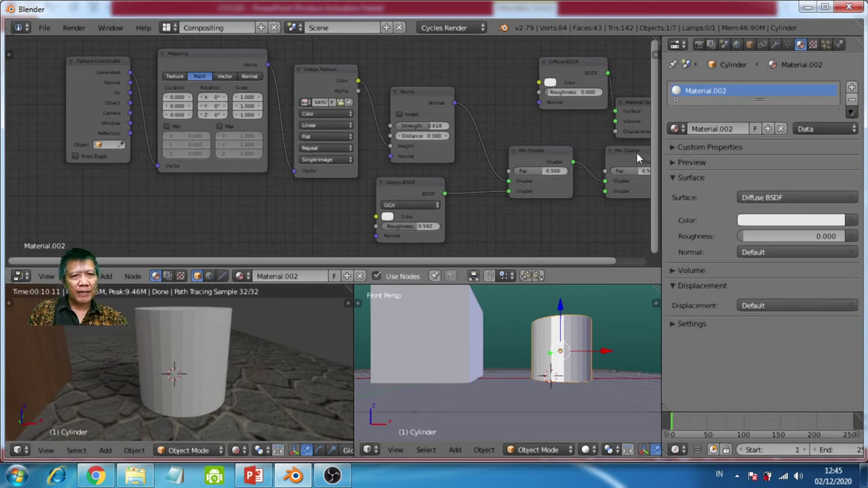
pyautogui.moveTo(638, 158); pyautogui.dragTo(499, 56)
pyautogui.moveTo(553, 160); pyautogui.dragTo(513, 191)
pyautogui.click(499, 55)
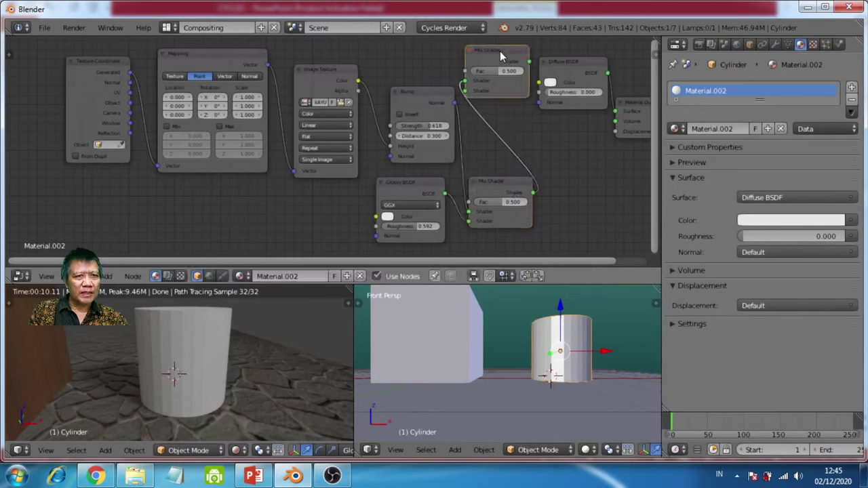
# Try to route the Image Texture's Color through the upper Mix Shader into the Diffuse BSDF's Color
pyautogui.moveTo(501, 51); pyautogui.dragTo(498, 41)
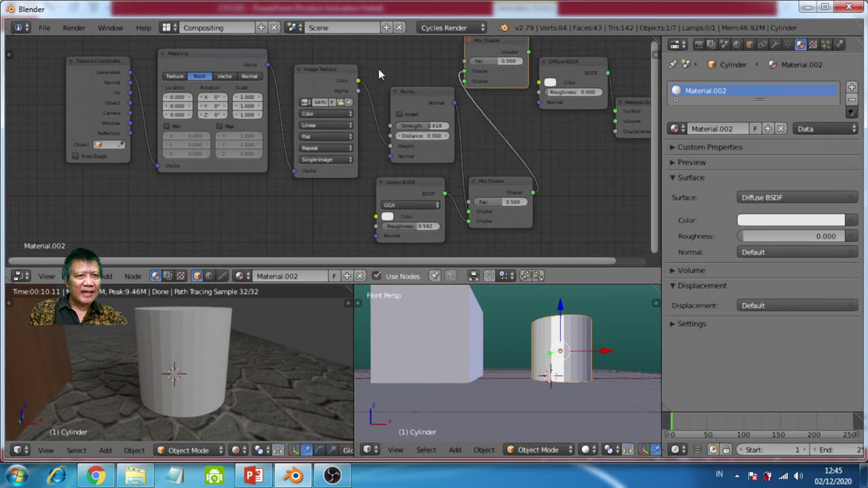
pyautogui.moveTo(360, 83); pyautogui.dragTo(472, 84)
pyautogui.moveTo(495, 48); pyautogui.dragTo(543, 86)
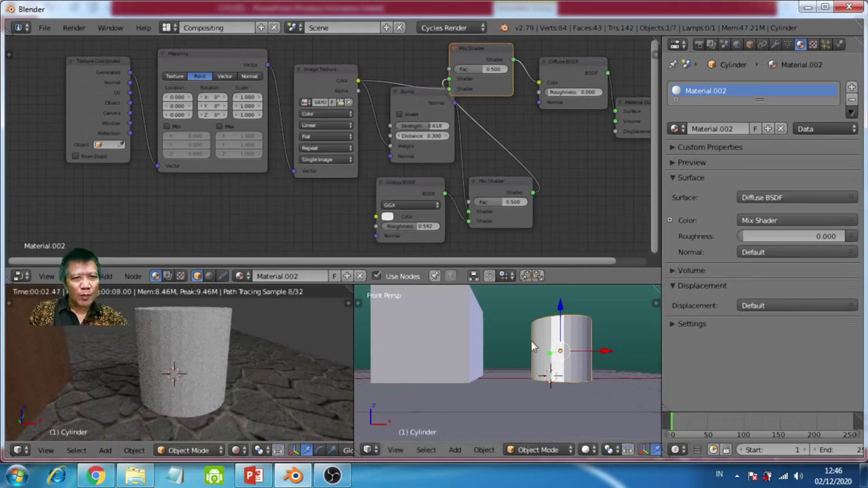
pyautogui.moveTo(428, 99)
pyautogui.mouseDown()
pyautogui.moveTo(396, 100)
pyautogui.moveTo(413, 102)
pyautogui.mouseUp()
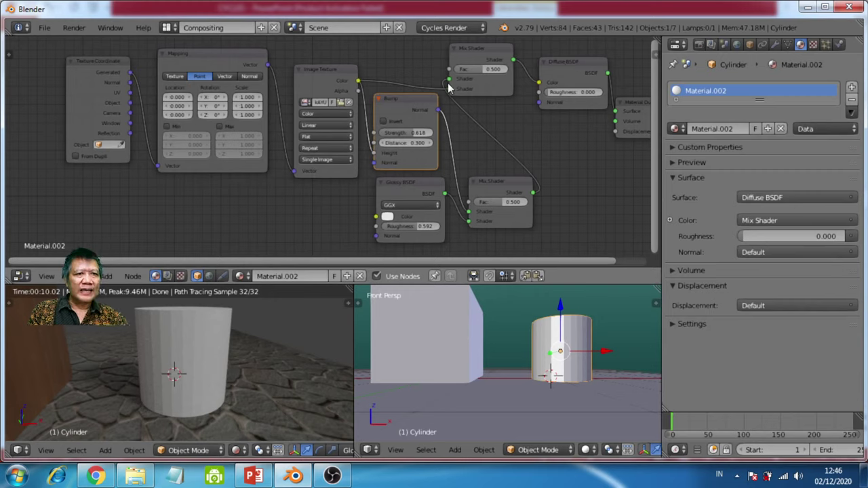
# Replace the upper Mix Shader with a direct link from Image Texture Color to Diffuse Color, and link the remaining Mix Shader to Diffuse Normal
pyautogui.click(479, 52)
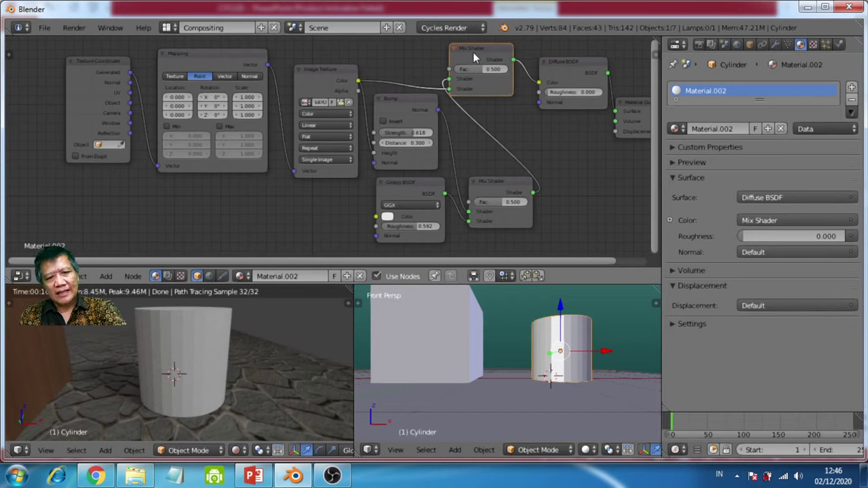
pyautogui.press('x')
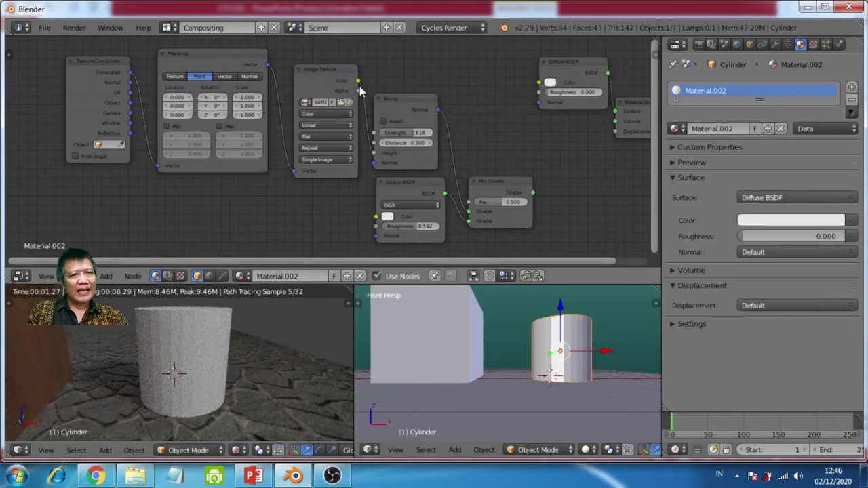
pyautogui.moveTo(358, 82); pyautogui.dragTo(540, 82)
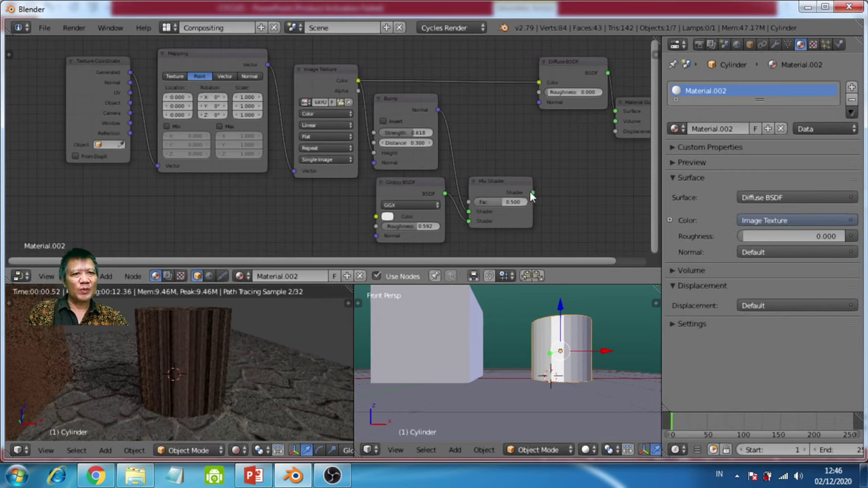
pyautogui.moveTo(534, 192); pyautogui.dragTo(537, 103)
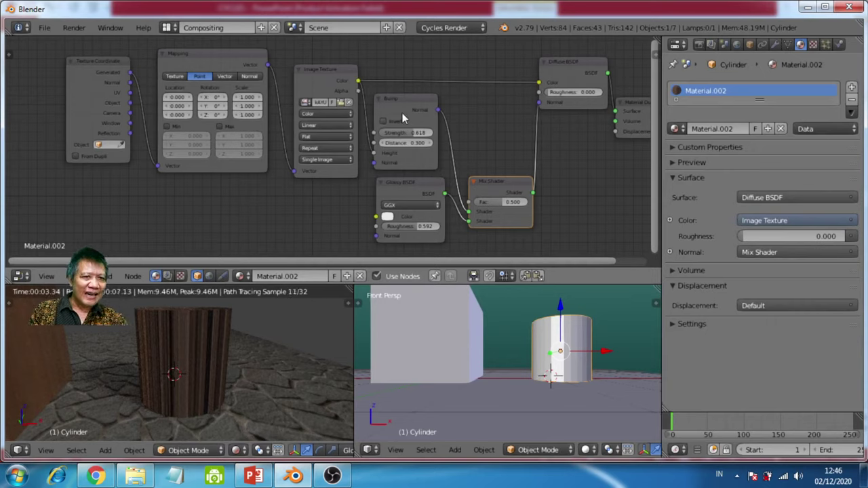
# Link the Image Texture's Color to the Glossy BSDF's Normal, space out the nodes, and set the Mix Shader's Fac to 0.655
pyautogui.moveTo(408, 101); pyautogui.dragTo(433, 98)
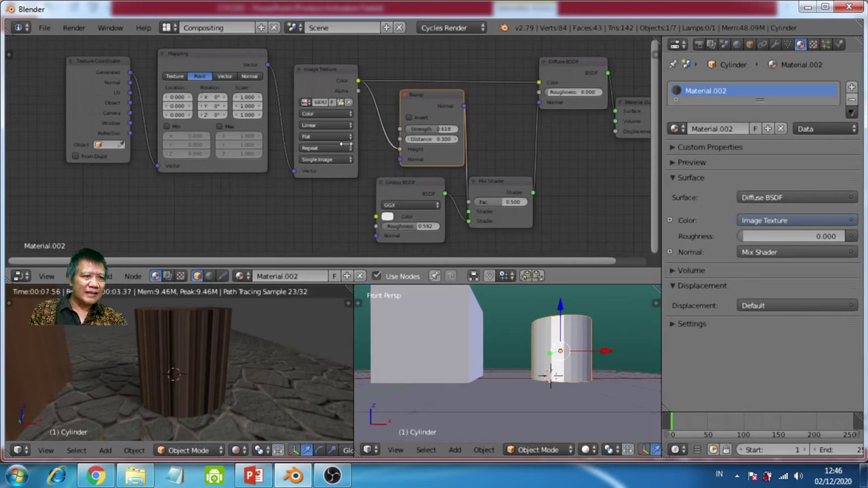
pyautogui.moveTo(359, 81); pyautogui.dragTo(374, 237)
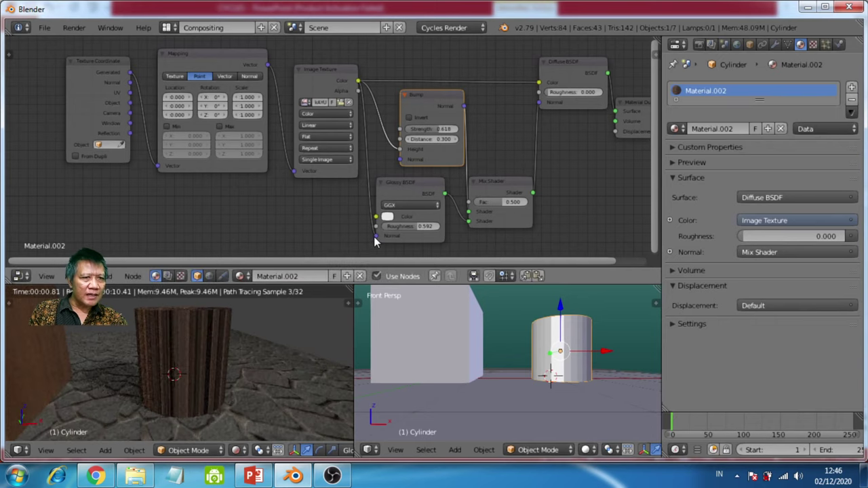
pyautogui.moveTo(402, 188); pyautogui.dragTo(414, 200)
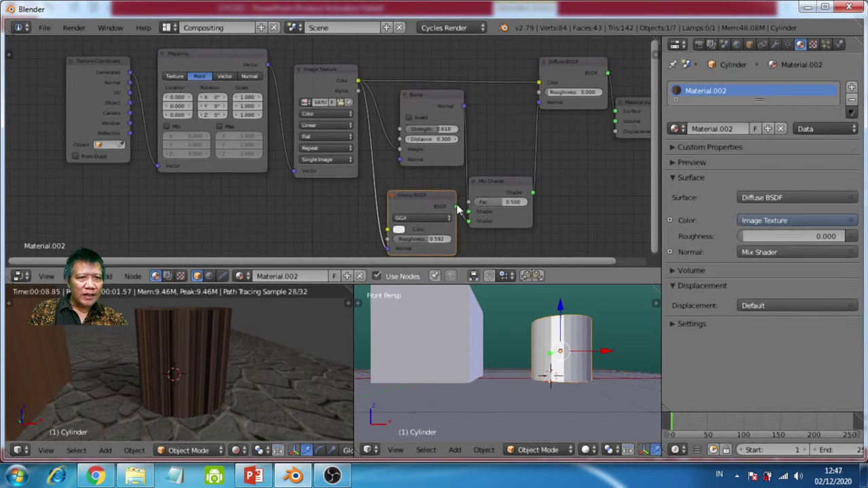
pyautogui.moveTo(510, 189); pyautogui.dragTo(540, 196)
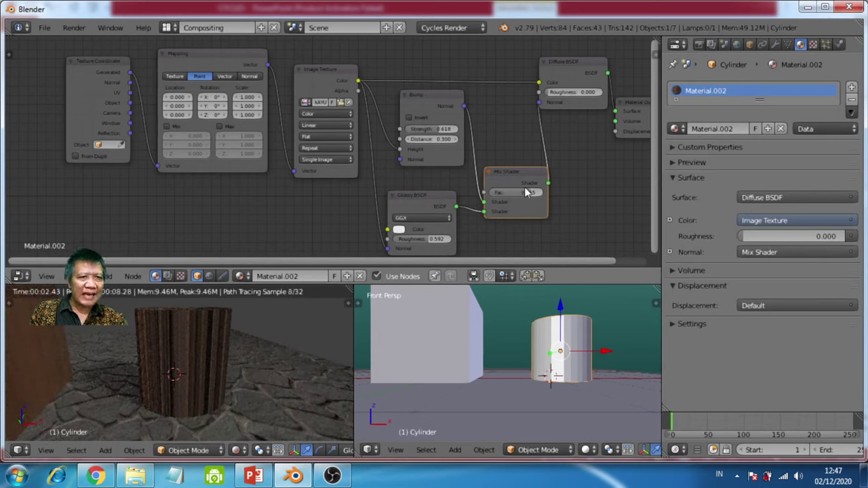
pyautogui.moveTo(532, 193); pyautogui.dragTo(517, 193)
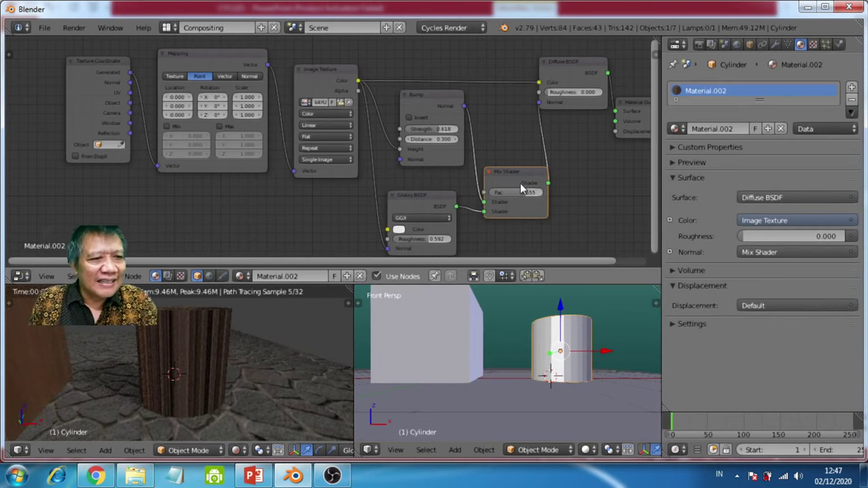
# Select the cube and enlarge the solid 3D view by shrinking the node editor and the rendered view
pyautogui.moveTo(146, 348)
pyautogui.mouseDown(button='middle')
pyautogui.moveTo(106, 364)
pyautogui.moveTo(90, 359)
pyautogui.moveTo(156, 349)
pyautogui.mouseUp(button='middle')
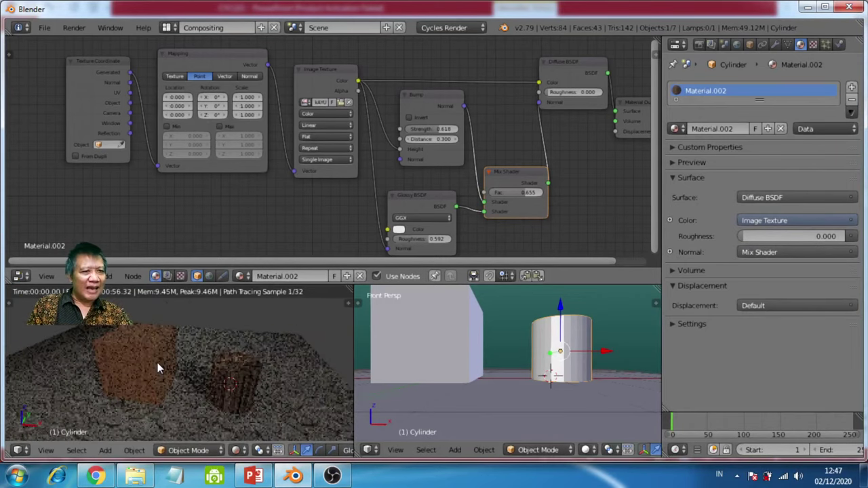
pyautogui.rightClick(446, 314)
pyautogui.keyDown('shift'); pyautogui.moveTo(444, 325); pyautogui.dragTo(432, 347, button='middle'); pyautogui.keyUp('shift')
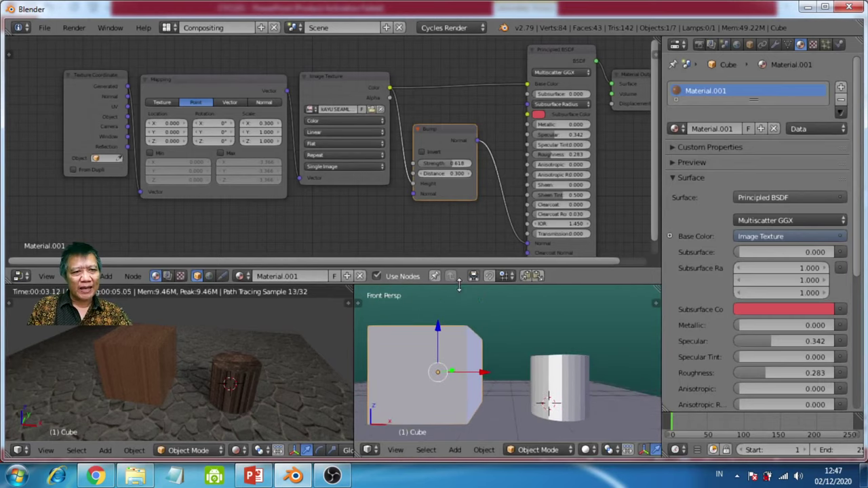
pyautogui.moveTo(478, 286); pyautogui.dragTo(475, 133)
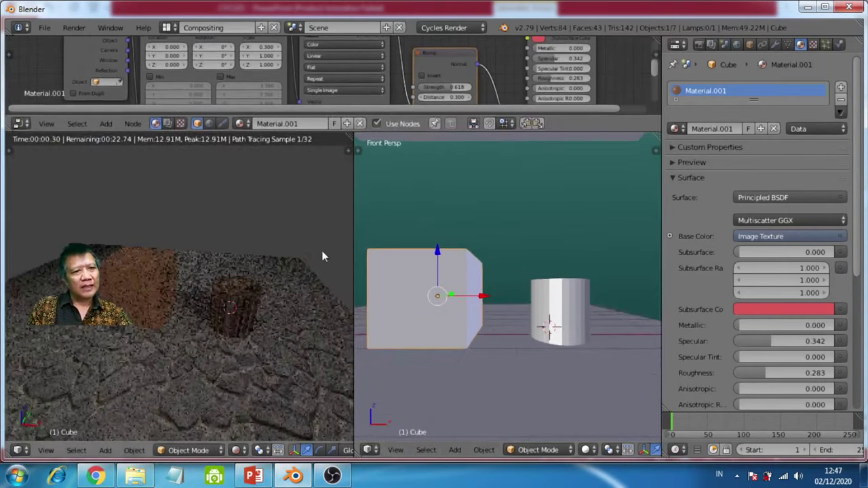
pyautogui.rightClick(354, 219)
pyautogui.moveTo(353, 224)
pyautogui.mouseDown()
pyautogui.moveTo(329, 226)
pyautogui.moveTo(352, 213)
pyautogui.mouseUp()
pyautogui.moveTo(631, 211)
pyautogui.mouseDown(button='middle')
pyautogui.moveTo(643, 211)
pyautogui.moveTo(636, 219)
pyautogui.mouseUp(button='middle')
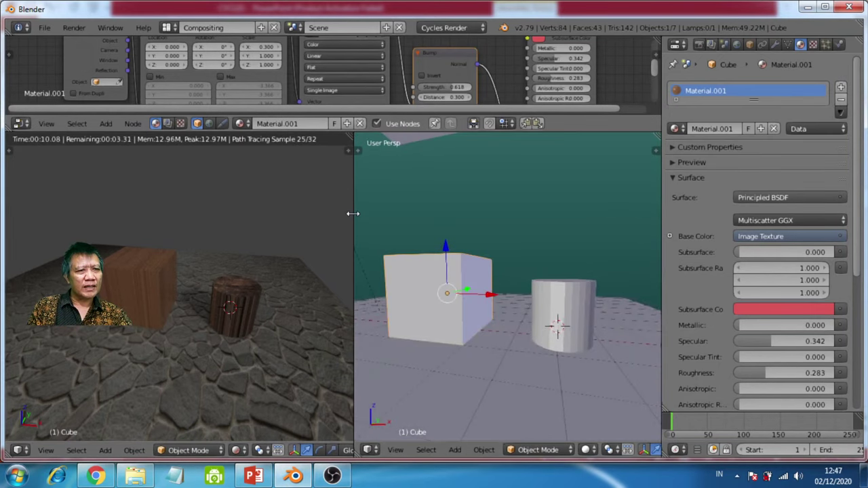
pyautogui.moveTo(353, 213); pyautogui.dragTo(133, 300)
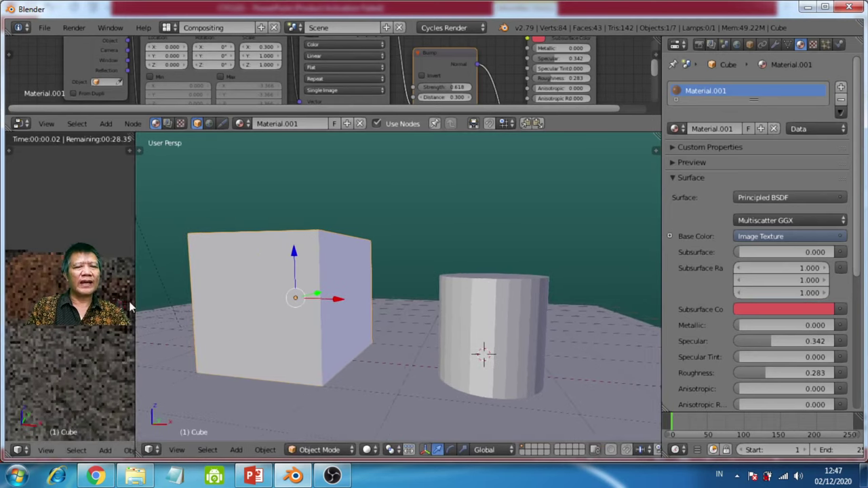
# Add a cylinder mesh at the 3D cursor on top of the cube and scale it down to a small fraction of the cube's width
pyautogui.moveTo(287, 252); pyautogui.dragTo(291, 308, button='middle')
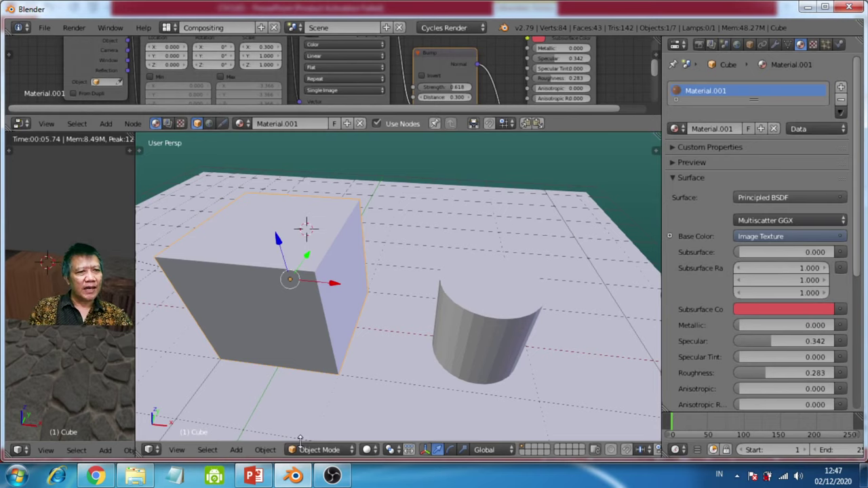
pyautogui.rightClick(307, 232)
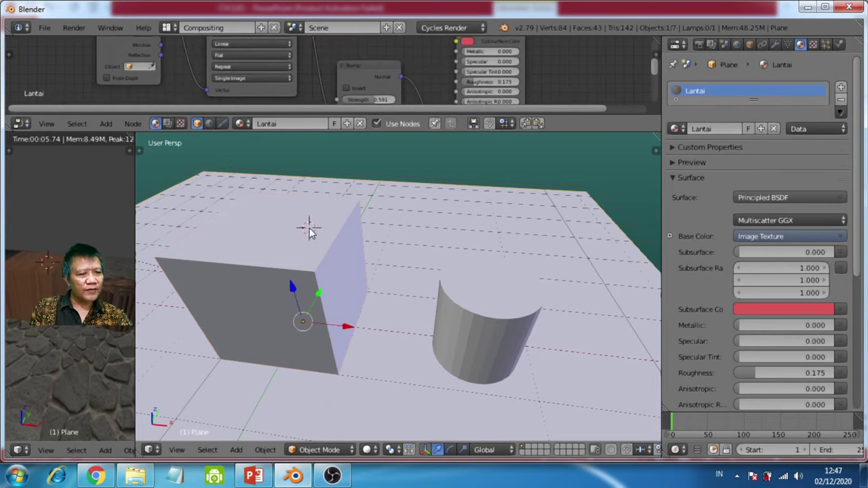
pyautogui.hotkey('shift', 'a')
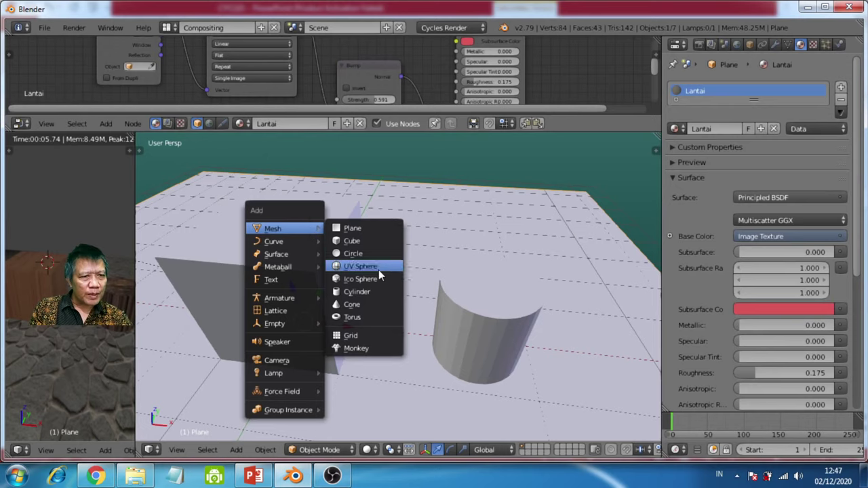
pyautogui.click(365, 291)
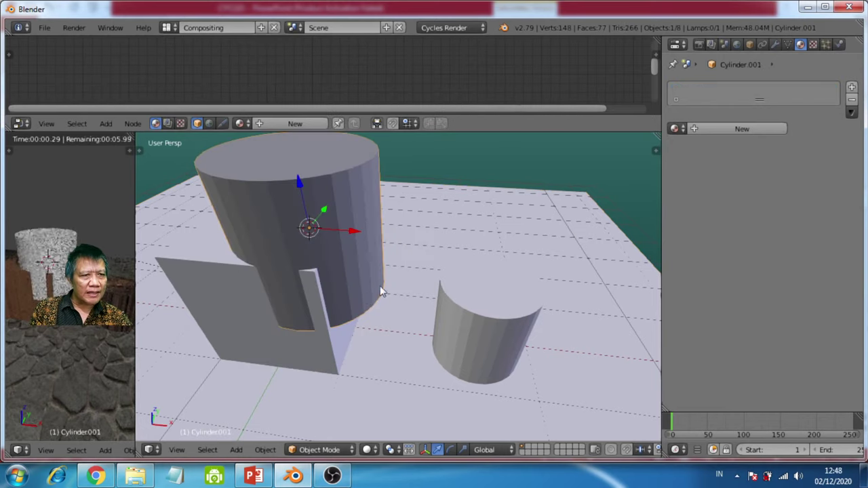
pyautogui.press('s')
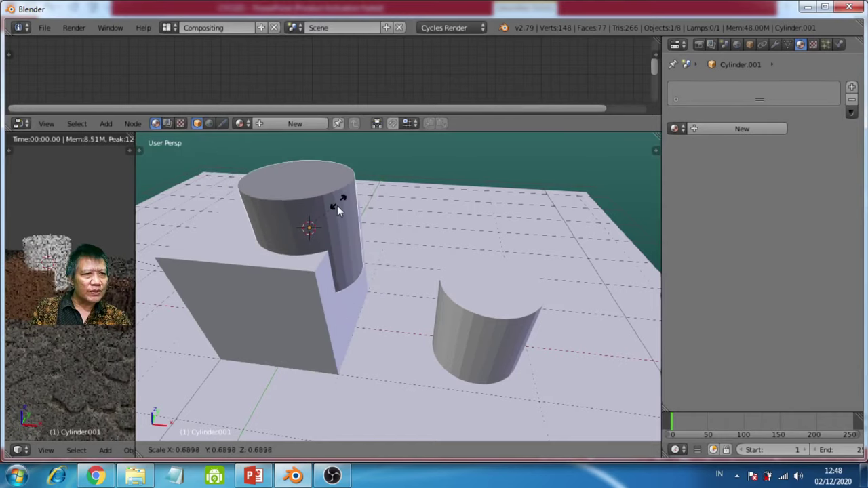
pyautogui.click(353, 212)
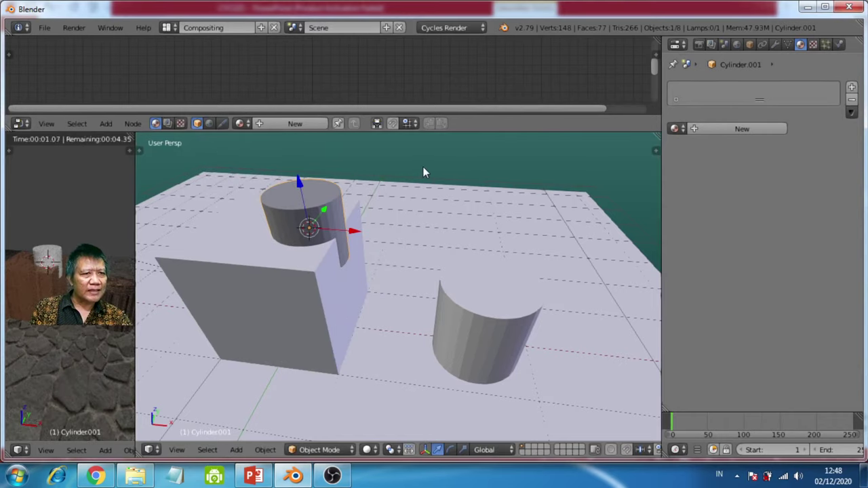
pyautogui.press('s')
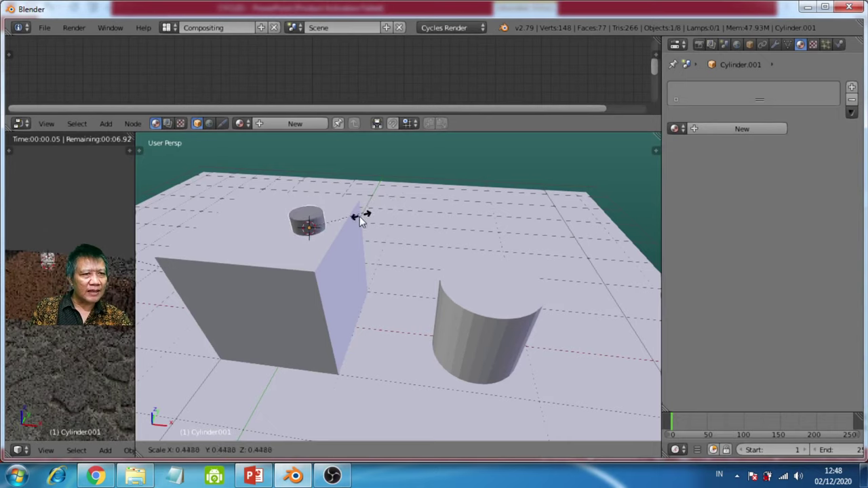
pyautogui.click(350, 226)
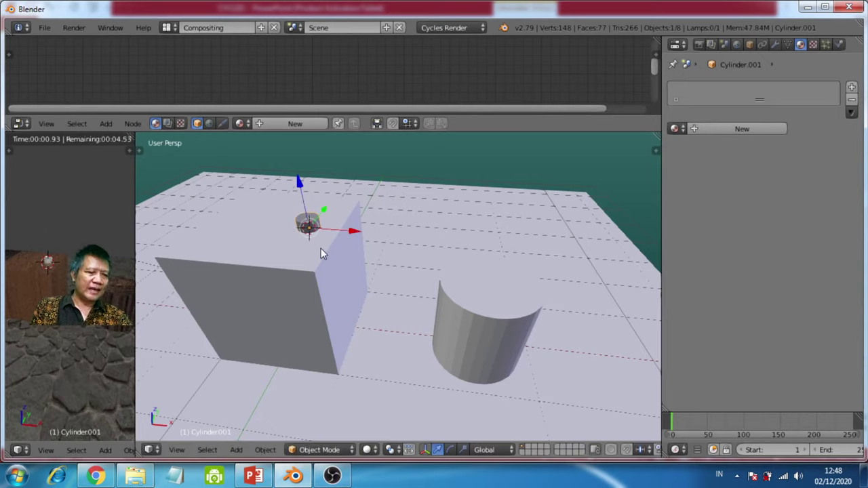
# Raise the small cylinder along the Z axis and stretch it taller along Z
pyautogui.press('g')
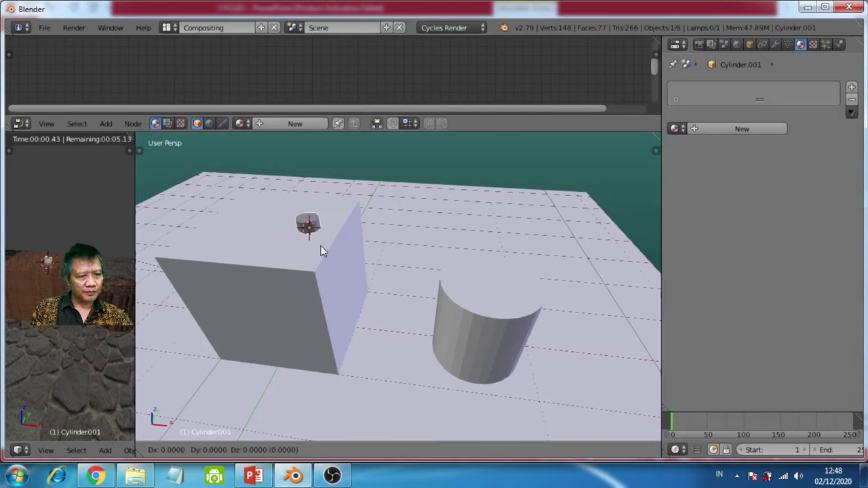
pyautogui.press('z')
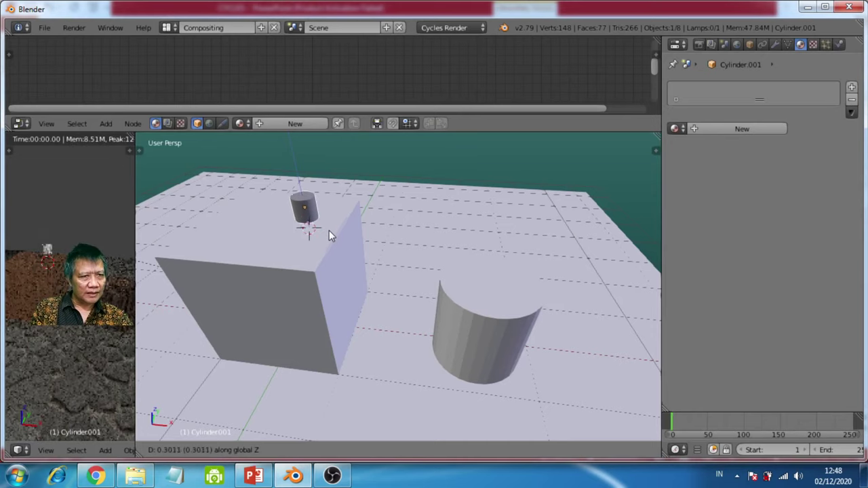
pyautogui.click(331, 230)
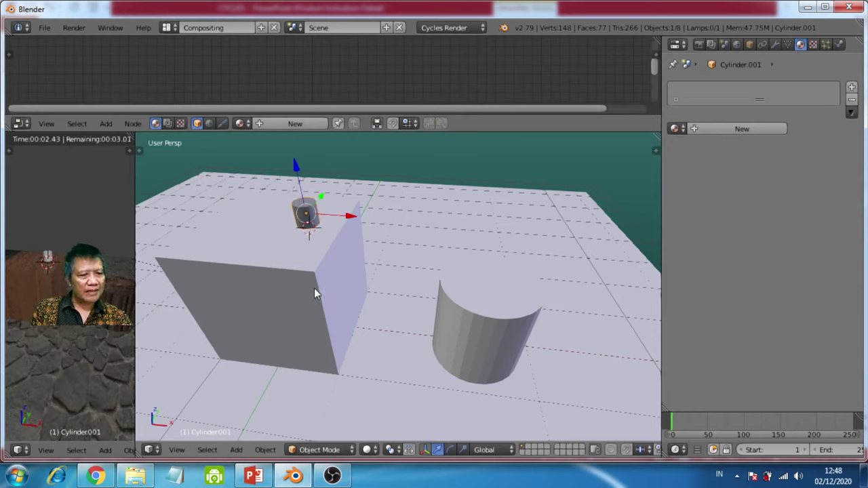
pyautogui.press('s')
pyautogui.press('z')
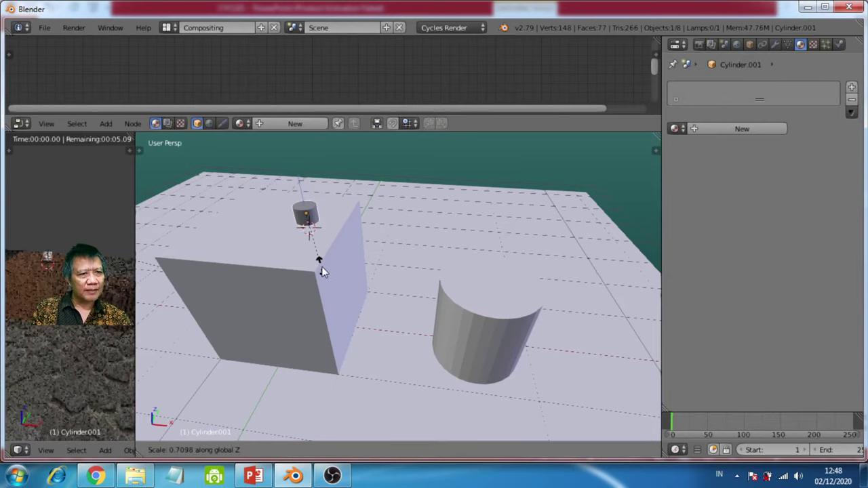
pyautogui.click(337, 334)
# Raise the small cylinder by about 0.04 along the global Z axis and scale it down slightly on all axes
pyautogui.moveTo(277, 247); pyautogui.dragTo(302, 238, button='middle')
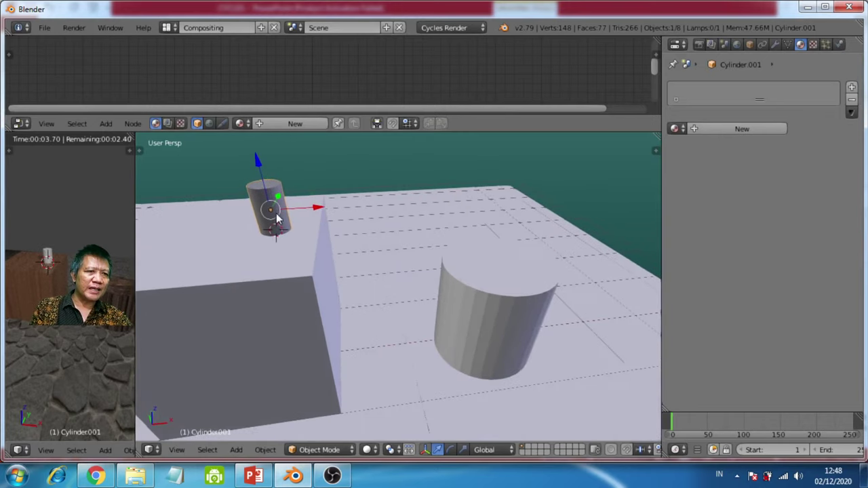
pyautogui.moveTo(277, 212); pyautogui.dragTo(275, 188, button='middle')
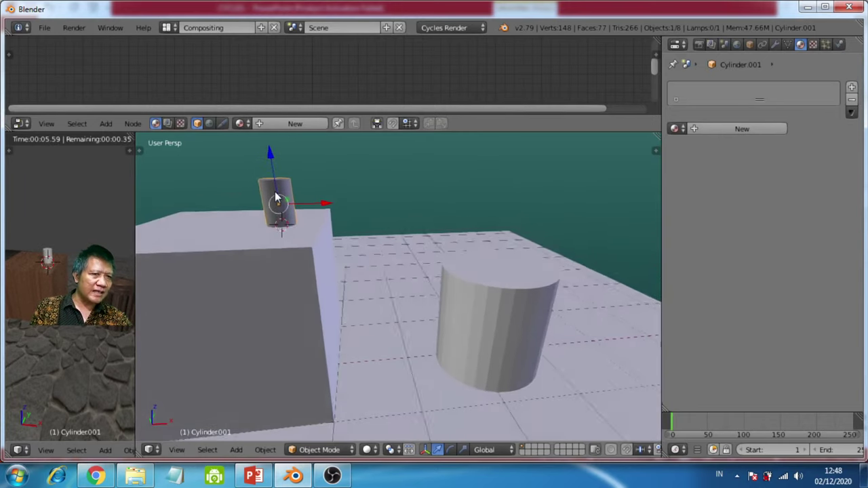
pyautogui.press('g')
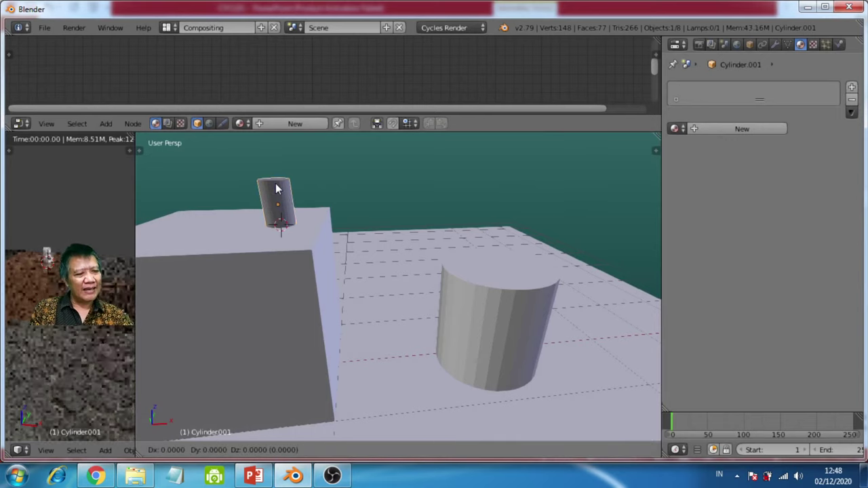
pyautogui.press('z')
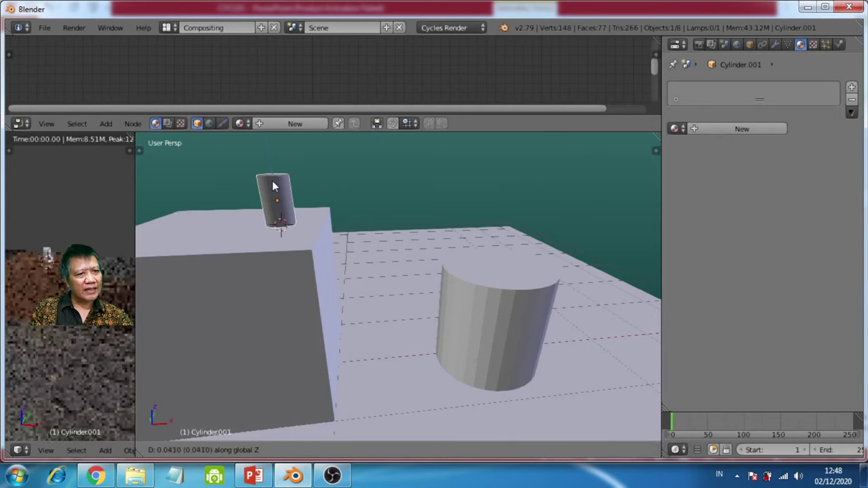
pyautogui.click(272, 180)
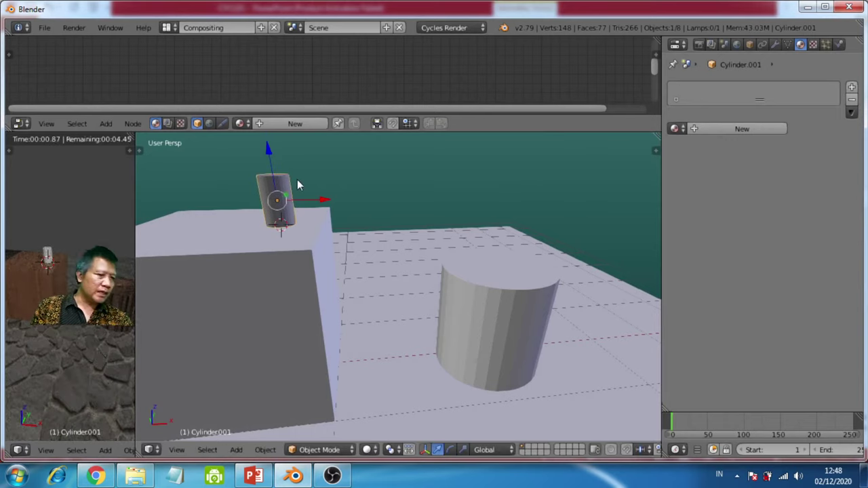
pyautogui.press('s')
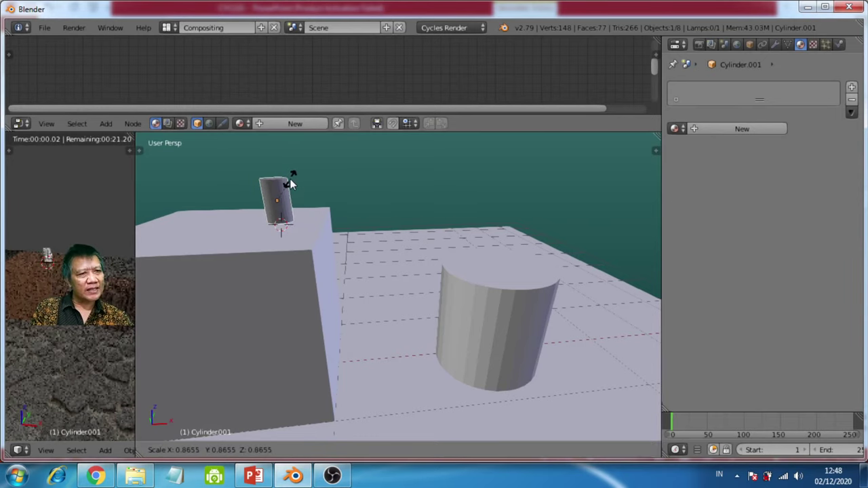
pyautogui.click(288, 182)
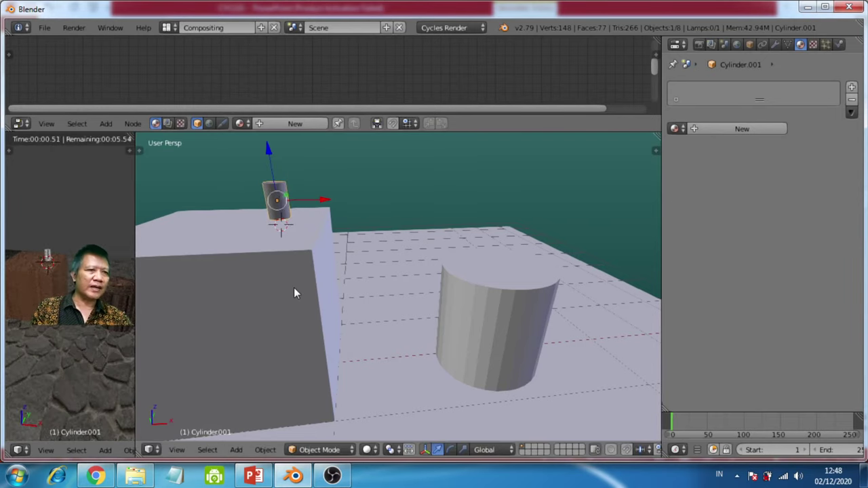
# Lower the small cylinder along Z until its base meets the cube's top face, and enlarge it slightly on all axes
pyautogui.moveTo(192, 292)
pyautogui.mouseDown(button='middle')
pyautogui.moveTo(206, 276)
pyautogui.moveTo(207, 285)
pyautogui.mouseUp(button='middle')
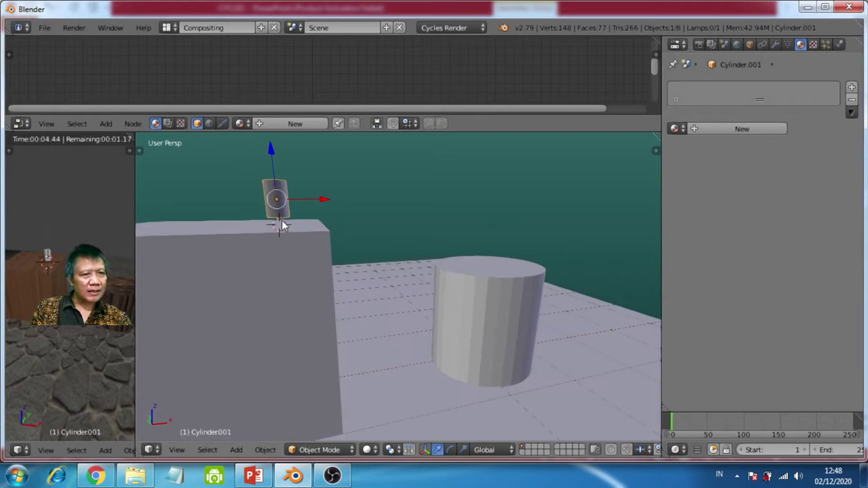
pyautogui.press('g')
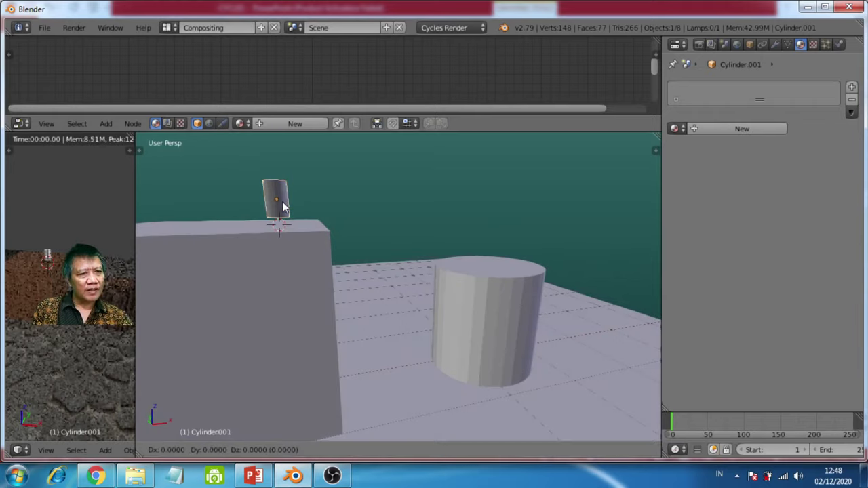
pyautogui.press('z')
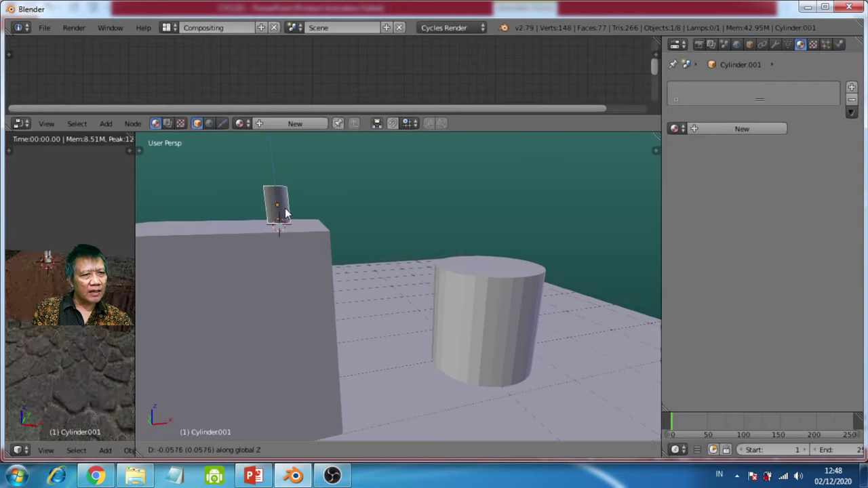
pyautogui.click(285, 214)
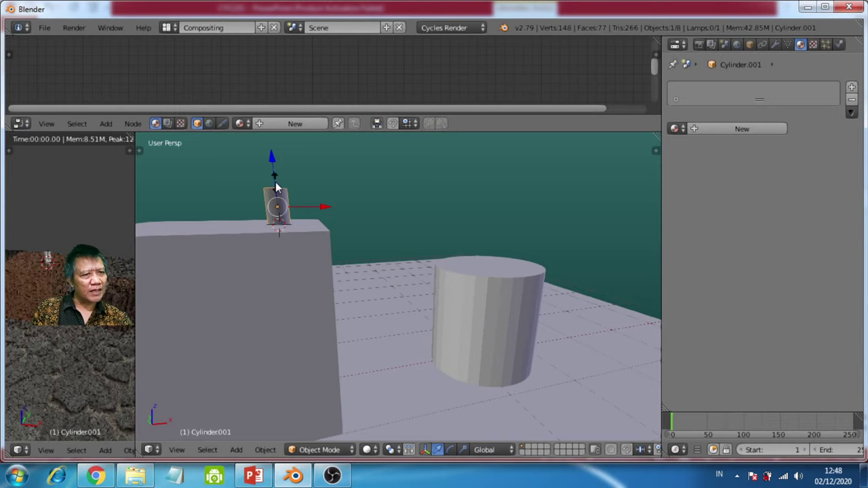
pyautogui.press('s')
pyautogui.click(281, 181)
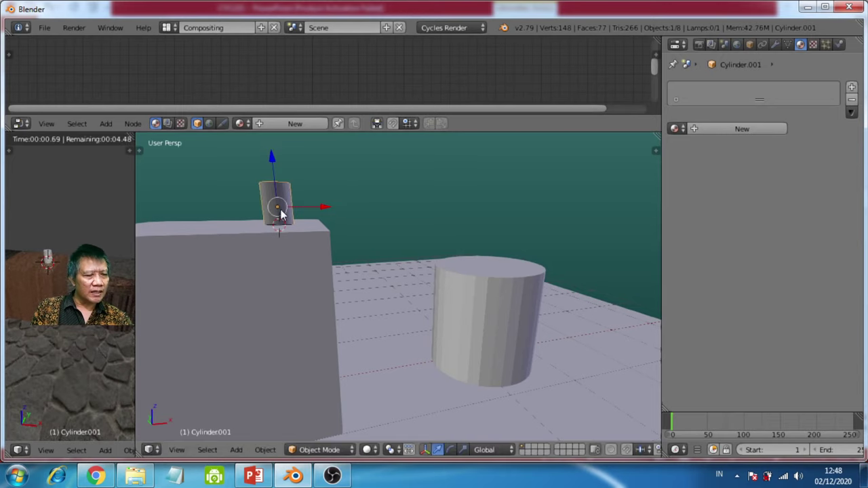
# Lift the enlarged small cylinder slightly along Z and stretch its height along global Z by a factor of about 1.43
pyautogui.press('g')
pyautogui.press('z')
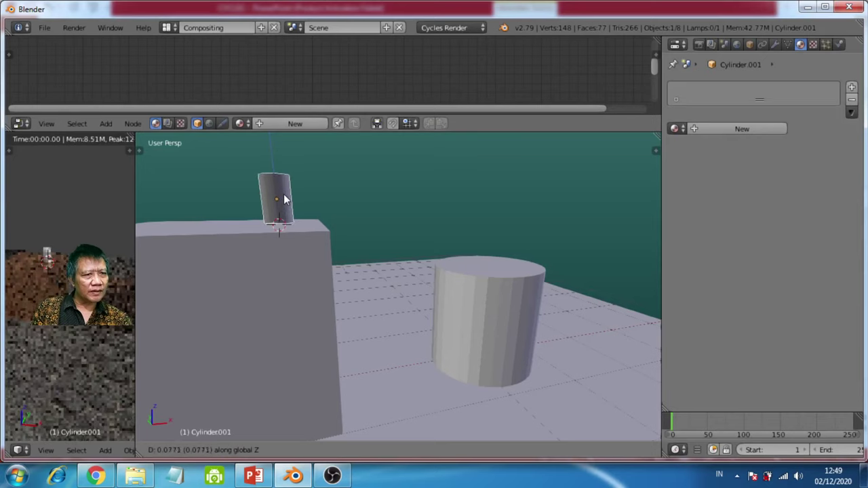
pyautogui.click(284, 198)
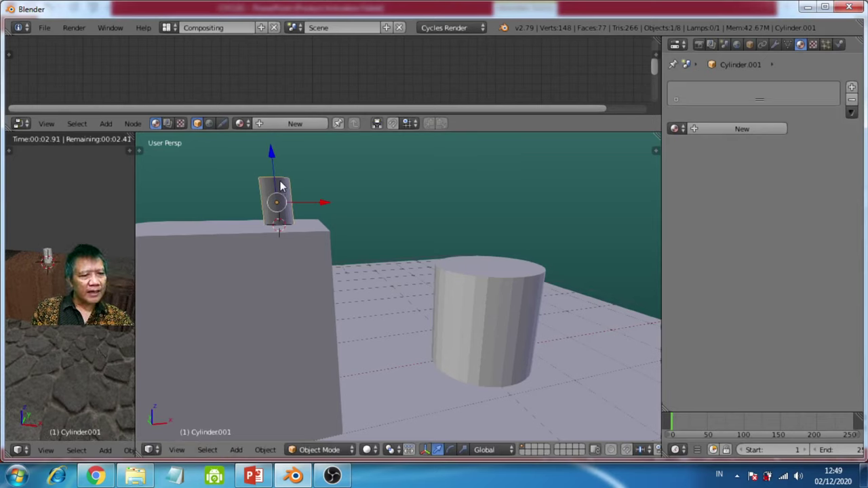
pyautogui.press('s')
pyautogui.press('z')
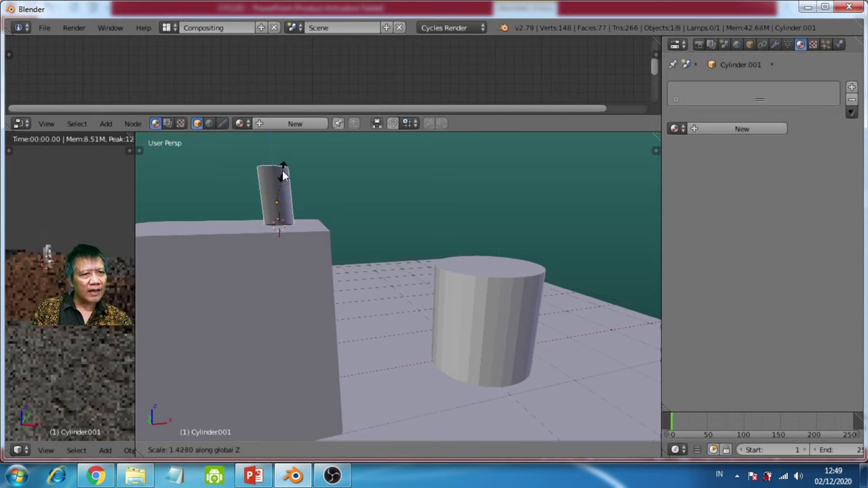
# Stretch the small cylinder on the box to about 1.43 times along global Z and switch it to Edit Mode
pyautogui.click(284, 175)
pyautogui.moveTo(287, 230); pyautogui.dragTo(263, 230, button='middle')
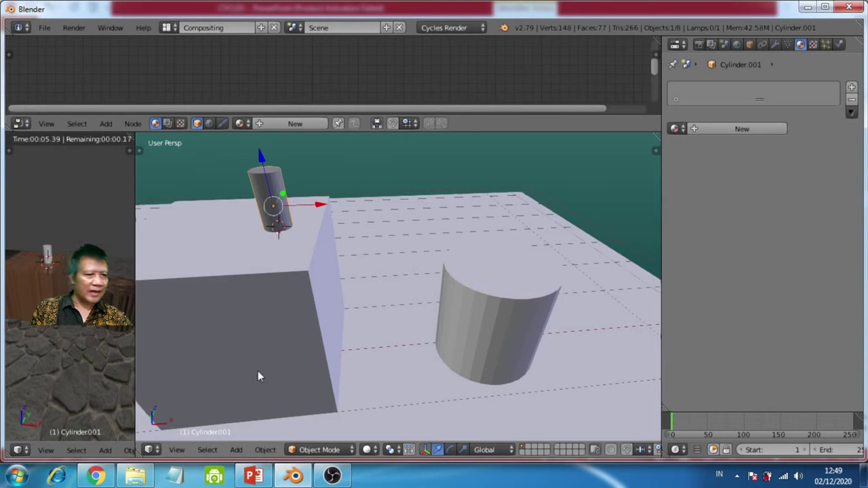
pyautogui.click(330, 449)
pyautogui.click(318, 418)
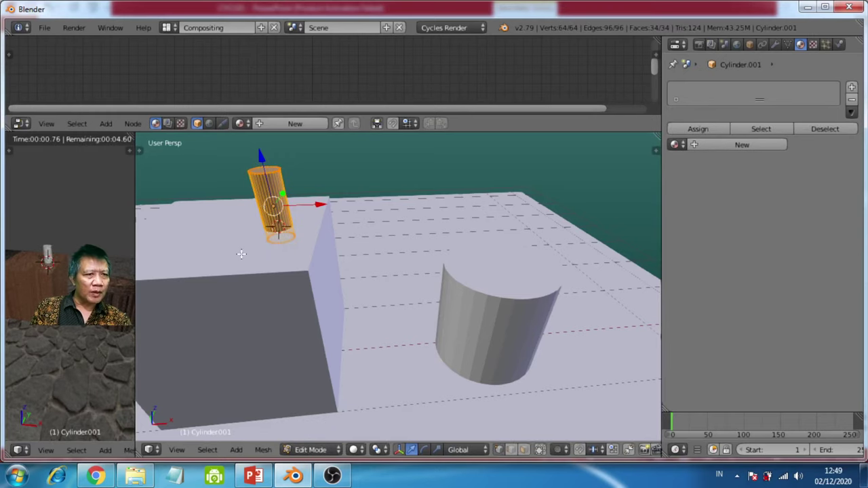
# Deselect the whole mesh and add three horizontal loop cuts around the small cylinder's side
pyautogui.moveTo(241, 253); pyautogui.dragTo(251, 211, button='middle')
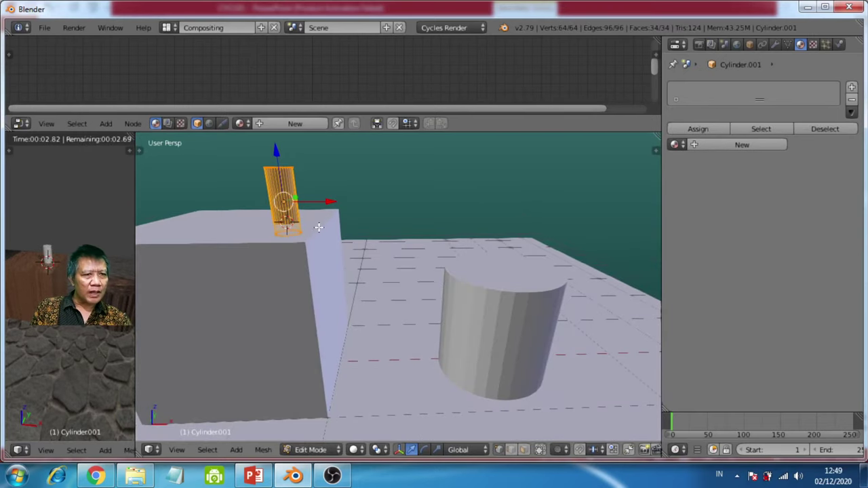
pyautogui.scroll(2, 281, 217)
pyautogui.moveTo(215, 187); pyautogui.dragTo(246, 254, button='middle')
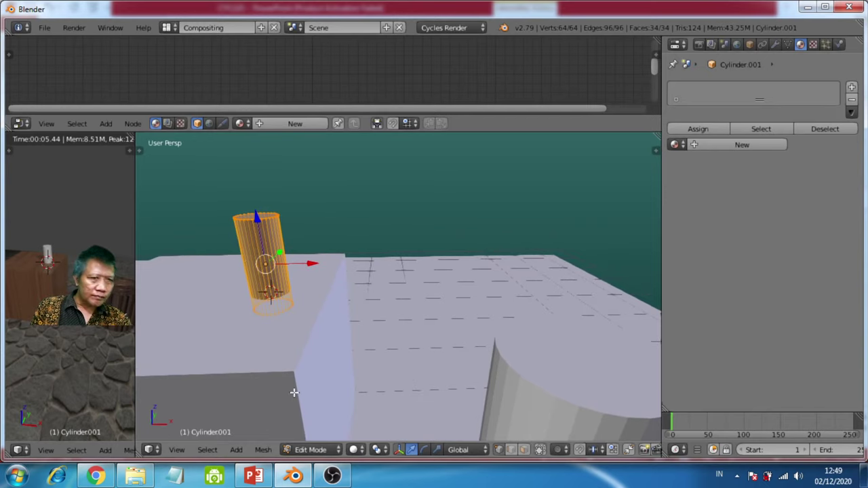
pyautogui.moveTo(293, 392); pyautogui.dragTo(213, 325, button='middle')
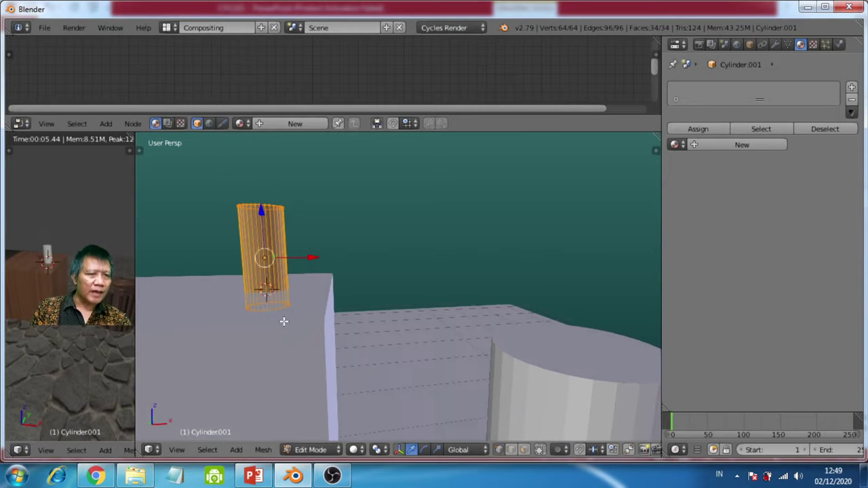
pyautogui.press('a')
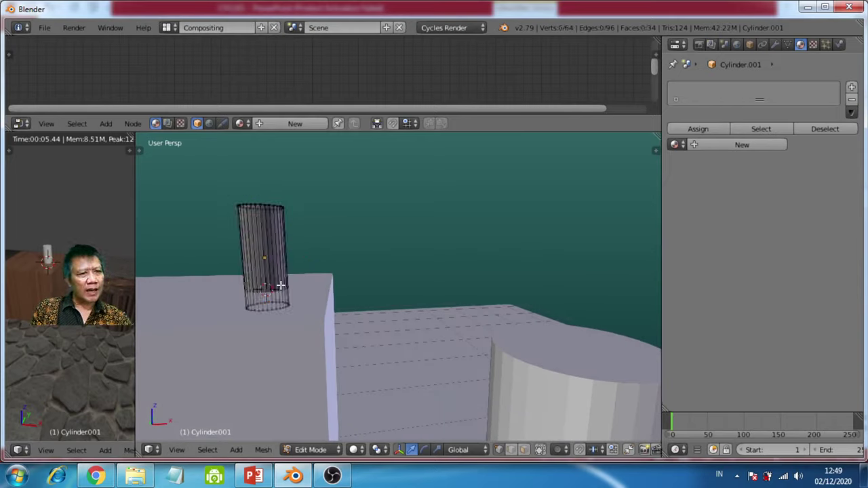
pyautogui.moveTo(233, 280); pyautogui.dragTo(289, 297, button='middle')
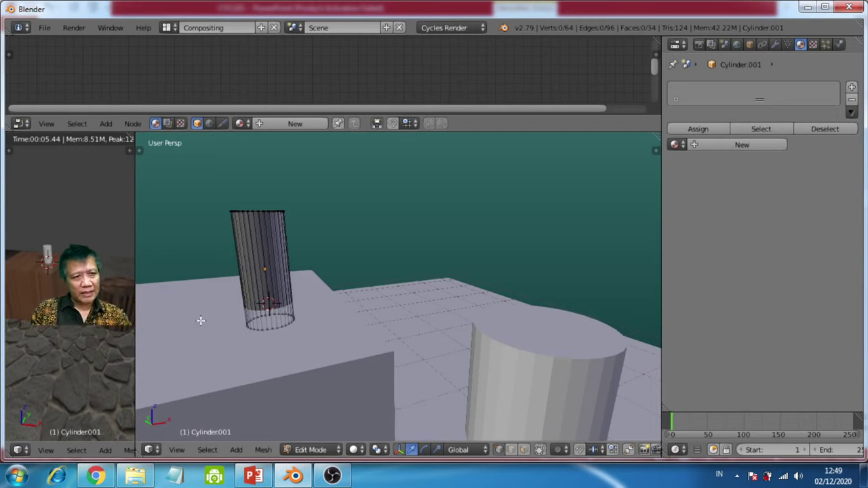
pyautogui.hotkey('ctrl', 'r')
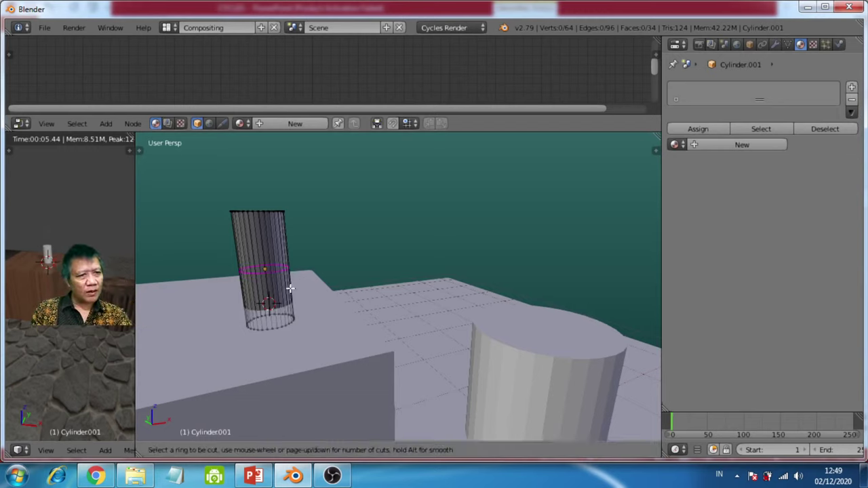
pyautogui.scroll(1, 289, 286)
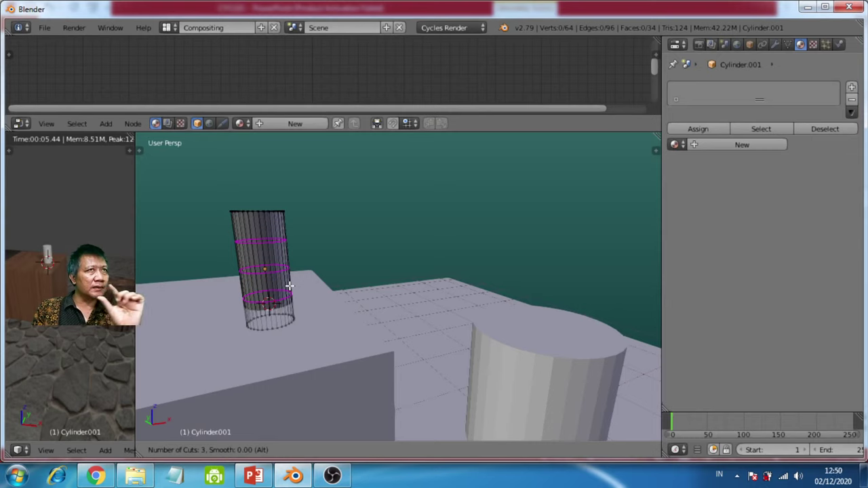
pyautogui.click(289, 287)
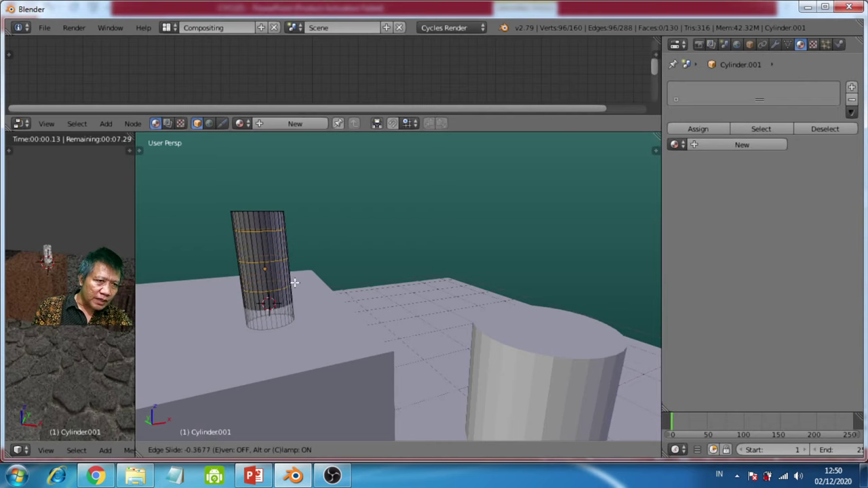
pyautogui.click(272, 323)
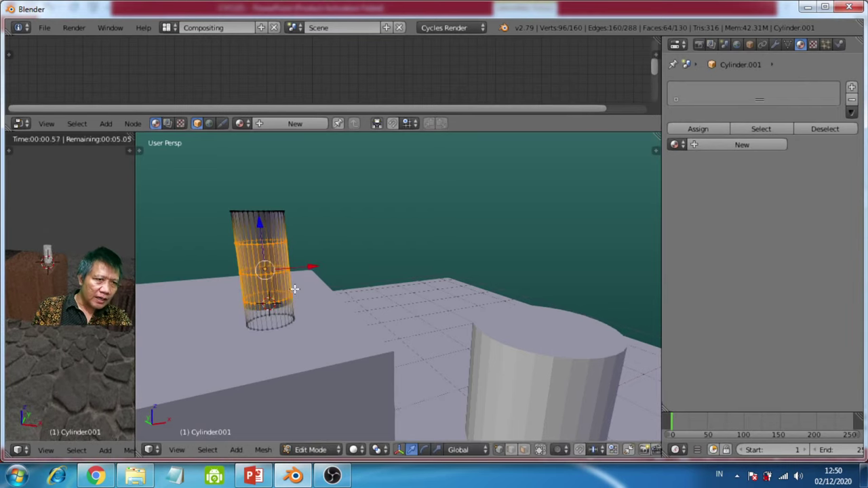
# Display the scene in wireframe so the cylinder's hidden vertices can be selected
pyautogui.moveTo(272, 324)
pyautogui.mouseDown(button='middle')
pyautogui.moveTo(253, 297)
pyautogui.moveTo(257, 316)
pyautogui.mouseUp(button='middle')
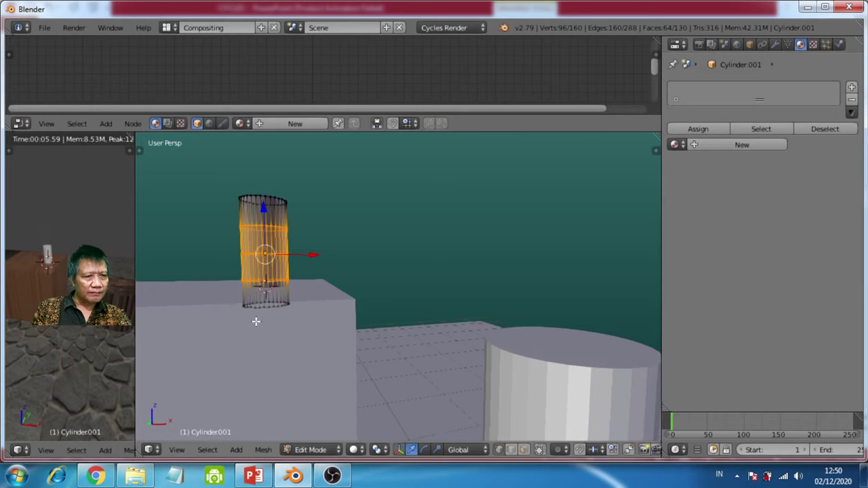
pyautogui.press('z')
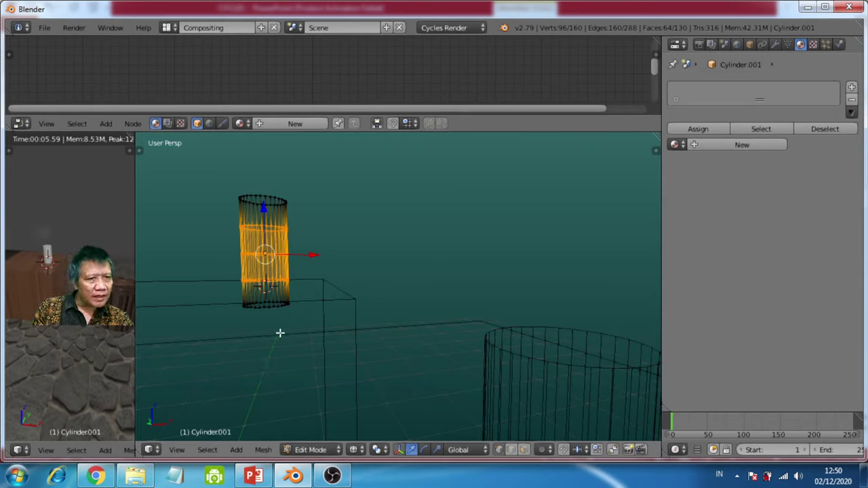
pyautogui.press('z')
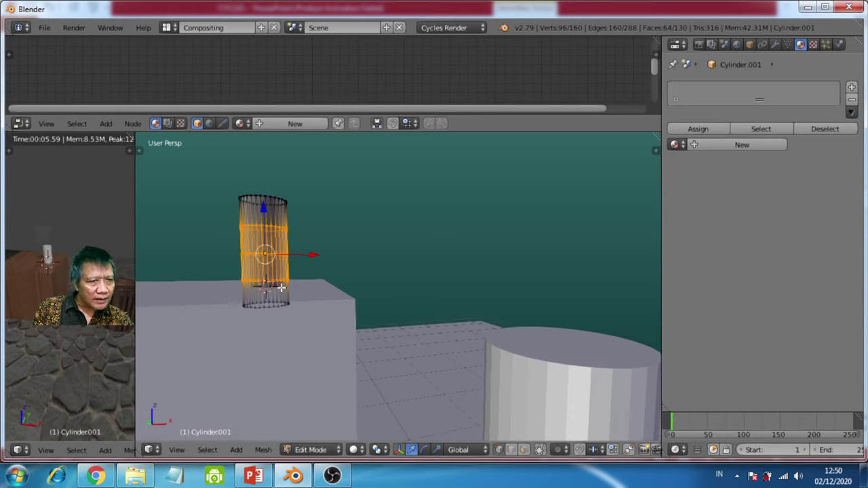
pyautogui.moveTo(281, 288); pyautogui.dragTo(278, 307, button='middle')
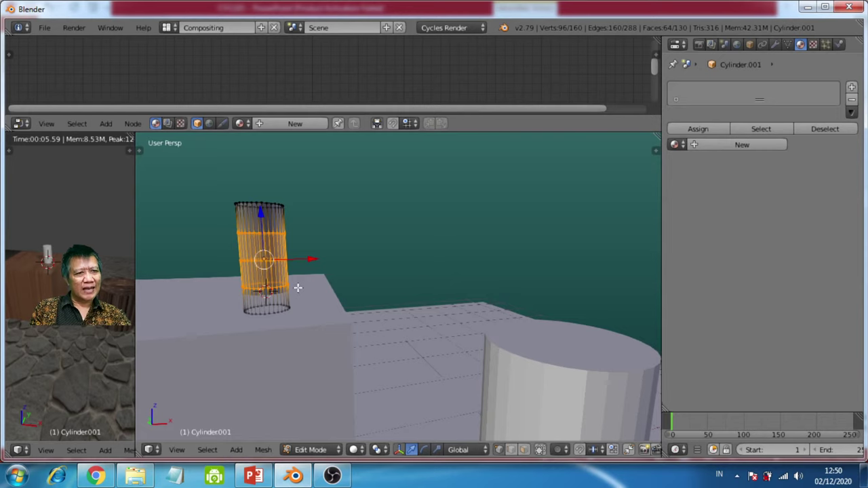
pyautogui.press('z')
# Select only the two lower of the three inner edge loops and scale them in to about 0.3 in top view
pyautogui.press('a')
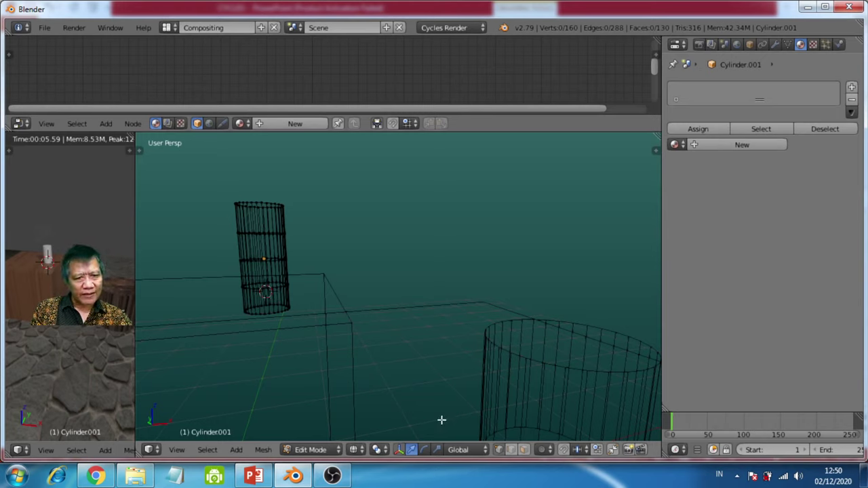
pyautogui.press('b')
pyautogui.moveTo(211, 247); pyautogui.dragTo(335, 297)
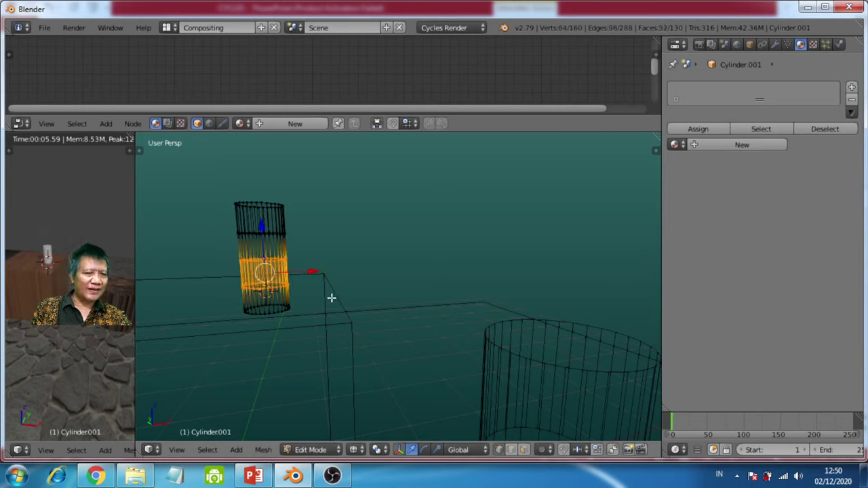
pyautogui.press('KP_7')
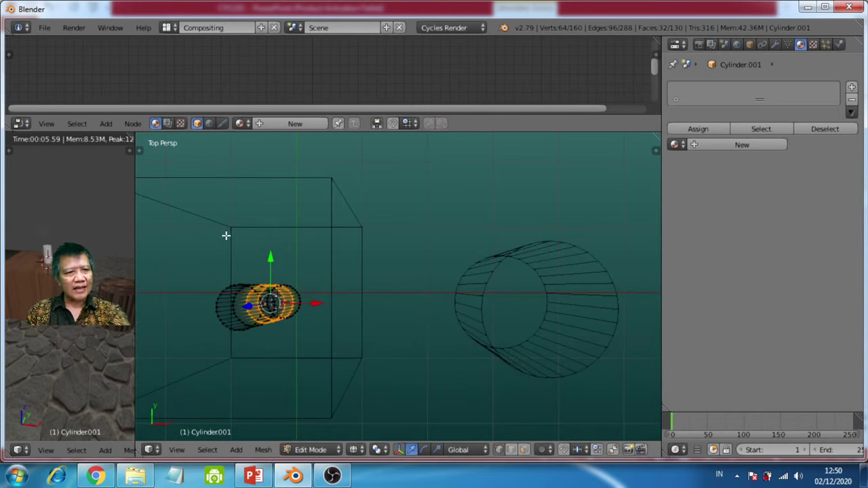
pyautogui.keyDown('shift'); pyautogui.moveTo(258, 306); pyautogui.dragTo(370, 287, button='middle'); pyautogui.keyUp('shift')
pyautogui.scroll(5, 370, 287)
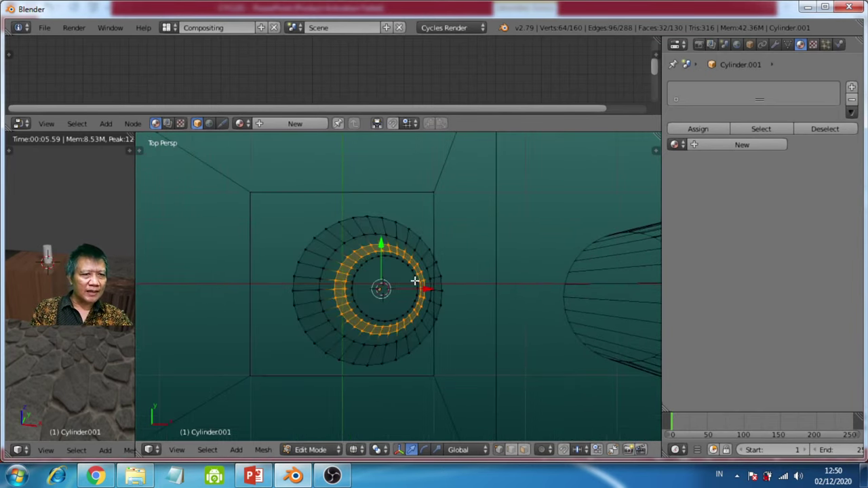
pyautogui.press('s')
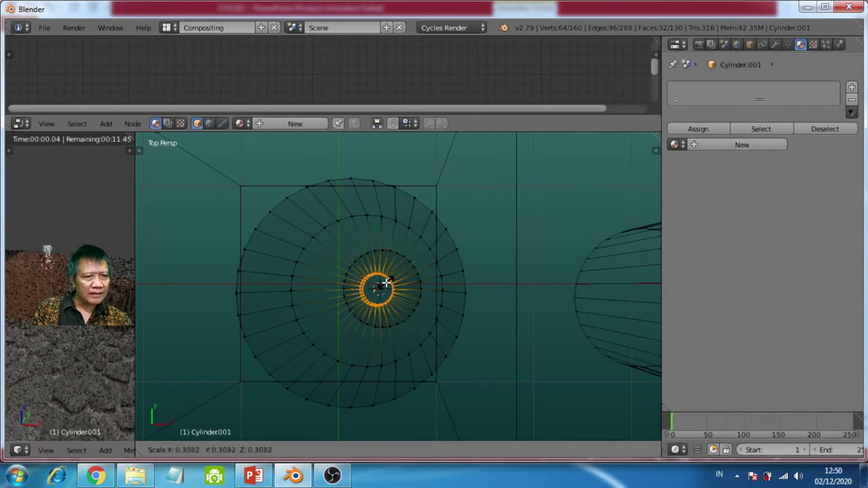
pyautogui.click(383, 284)
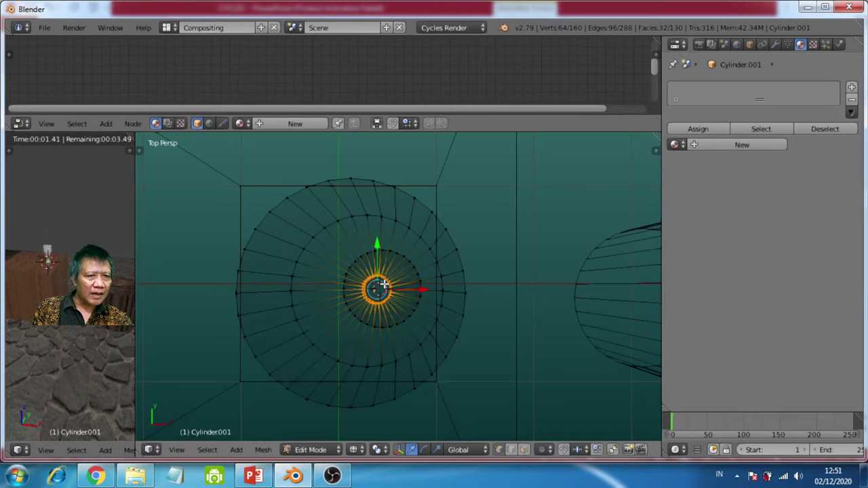
# Scale the two selected loops in further, to about 0.70, to narrow the glass's neck
pyautogui.moveTo(384, 284)
pyautogui.mouseDown(button='middle')
pyautogui.moveTo(376, 253)
pyautogui.moveTo(381, 269)
pyautogui.mouseUp(button='middle')
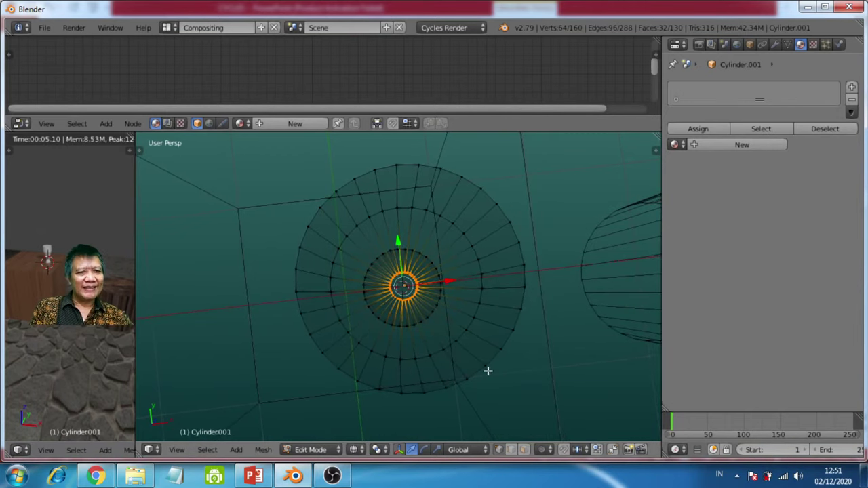
pyautogui.moveTo(485, 370); pyautogui.dragTo(385, 259, button='middle')
pyautogui.moveTo(378, 260); pyautogui.dragTo(369, 290, button='middle')
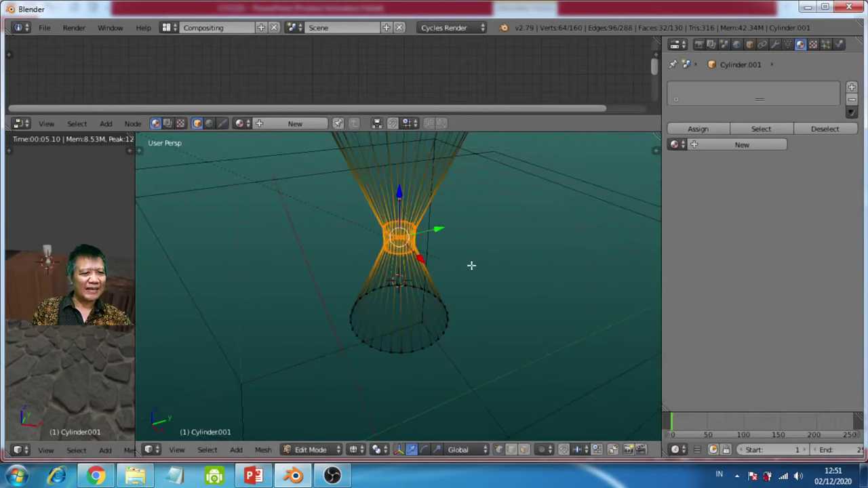
pyautogui.press('s')
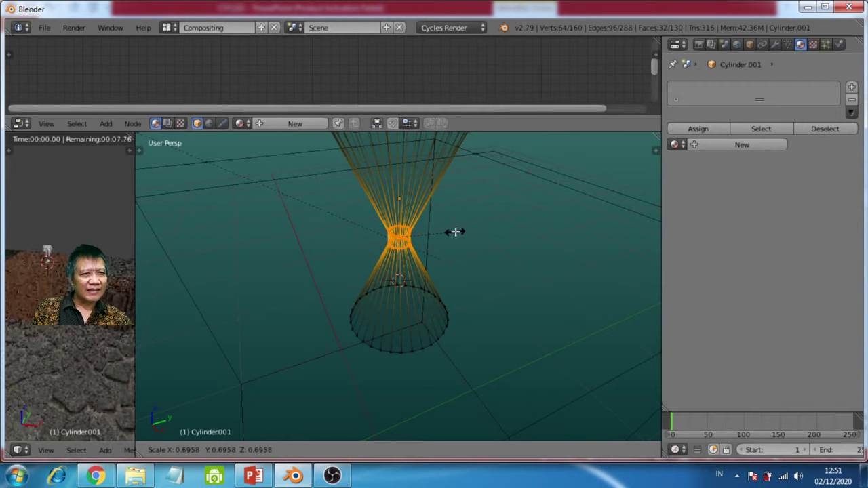
pyautogui.click(455, 232)
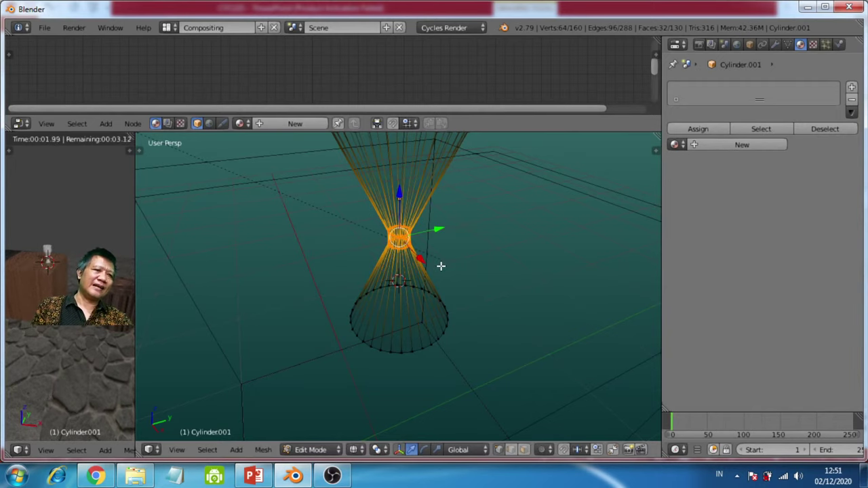
pyautogui.moveTo(425, 310); pyautogui.dragTo(435, 258, button='middle')
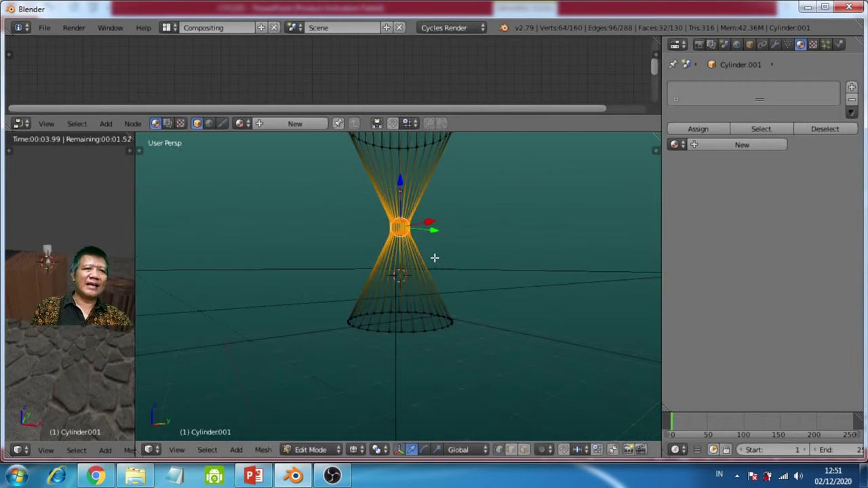
pyautogui.scroll(-3, 435, 258)
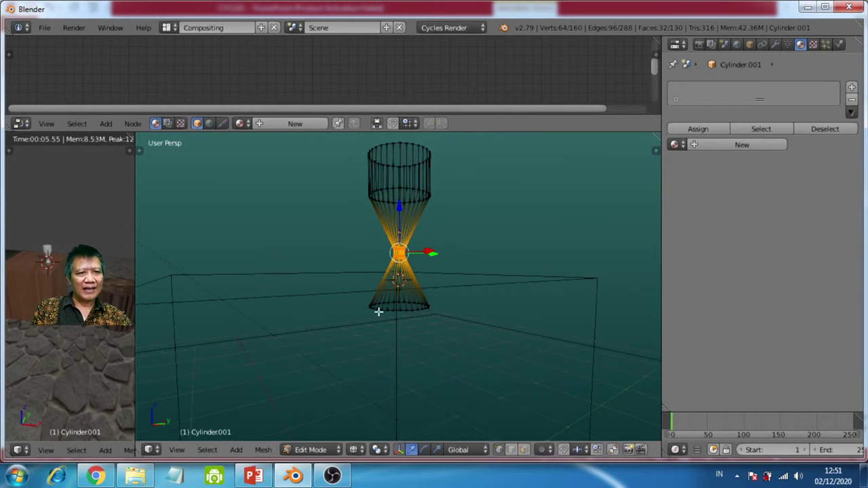
# Select only the lower neck loop and move it down along Z until just above the base ring, forming a stem
pyautogui.press('a')
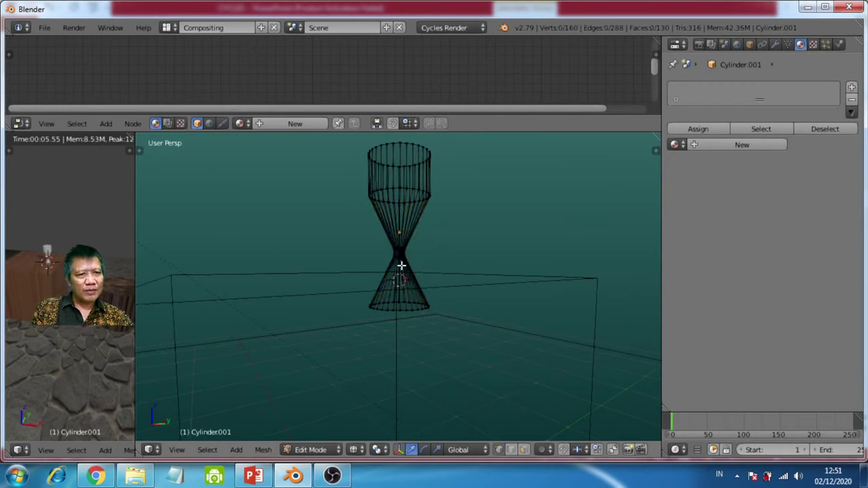
pyautogui.scroll(5, 410, 264)
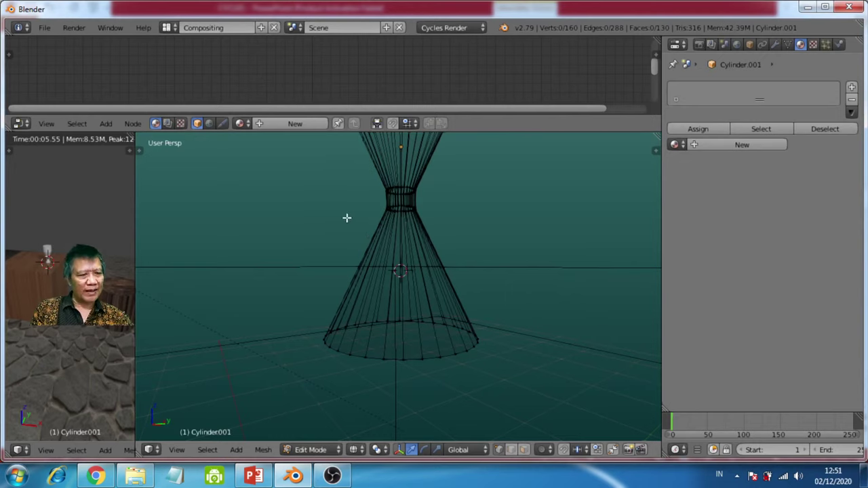
pyautogui.press('b')
pyautogui.moveTo(342, 200); pyautogui.dragTo(447, 227)
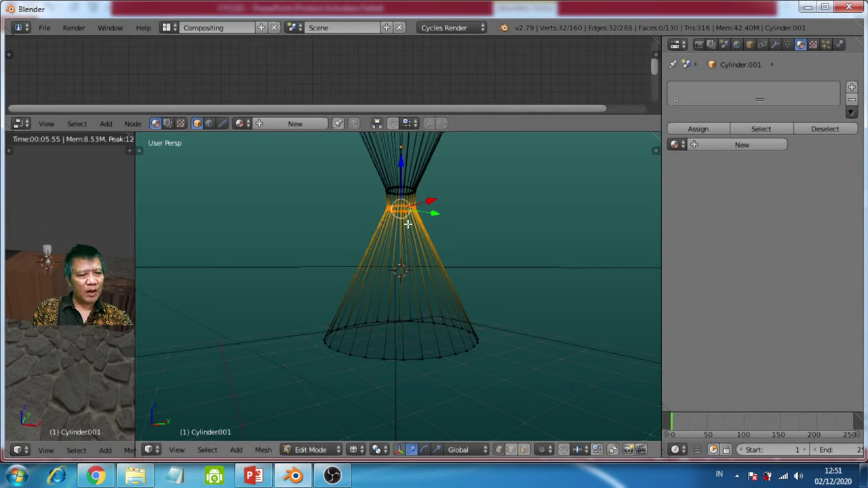
pyautogui.press('g')
pyautogui.press('z')
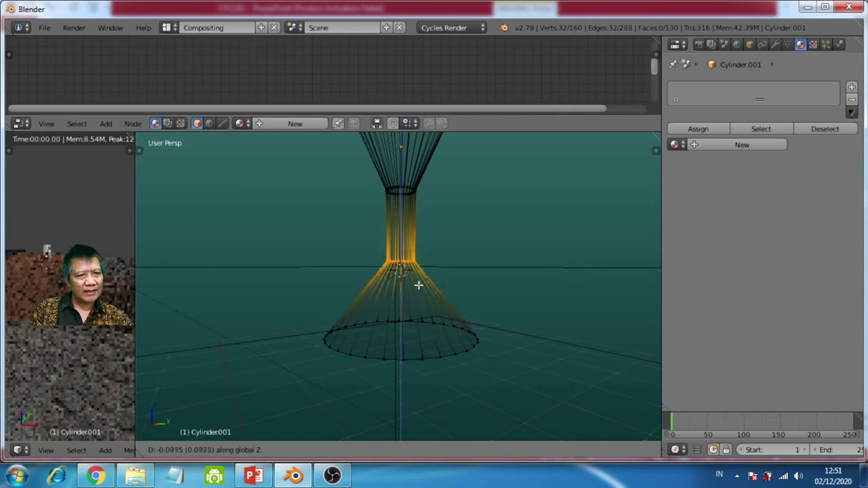
pyautogui.click(422, 337)
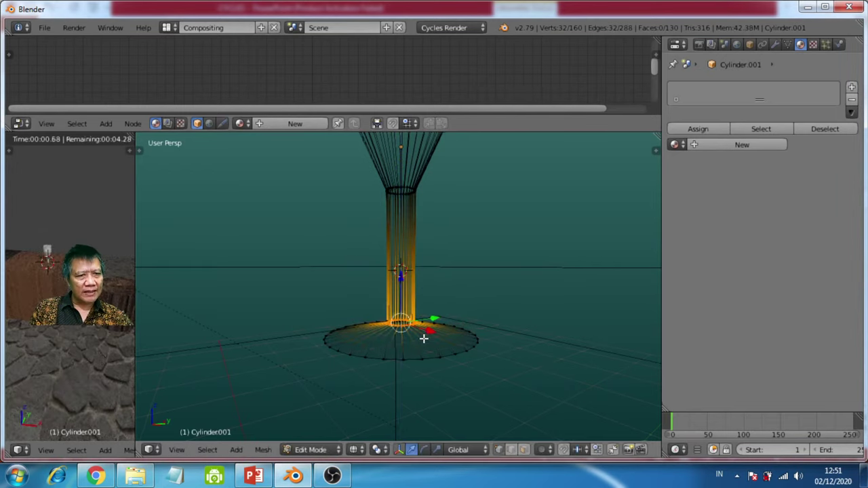
pyautogui.moveTo(468, 331); pyautogui.dragTo(400, 370, button='middle')
pyautogui.moveTo(395, 273); pyautogui.dragTo(417, 272, button='middle')
pyautogui.scroll(-2, 416, 272)
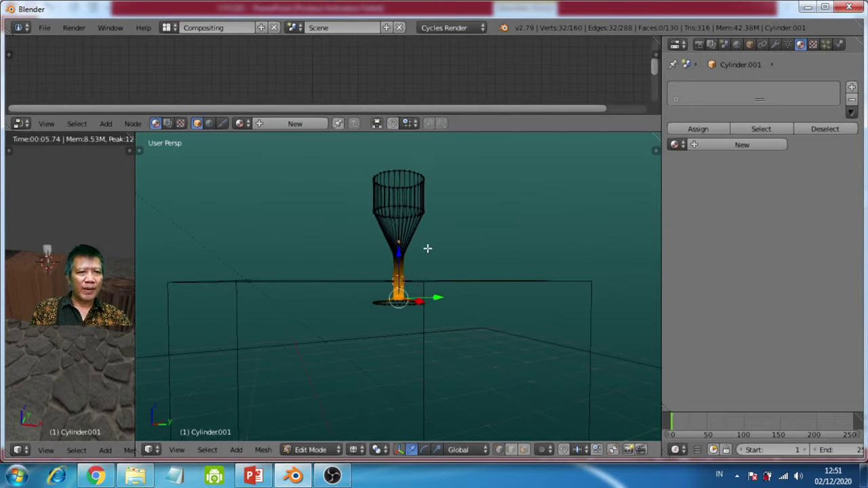
# Select only the upper neck loop and move it up along Z by about 0.09 to lengthen the stem
pyautogui.press('a')
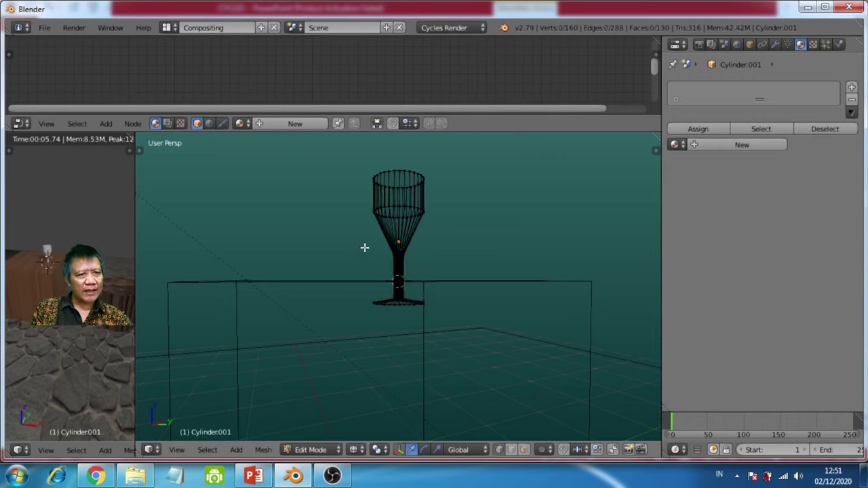
pyautogui.press('b')
pyautogui.moveTo(368, 243); pyautogui.dragTo(434, 267)
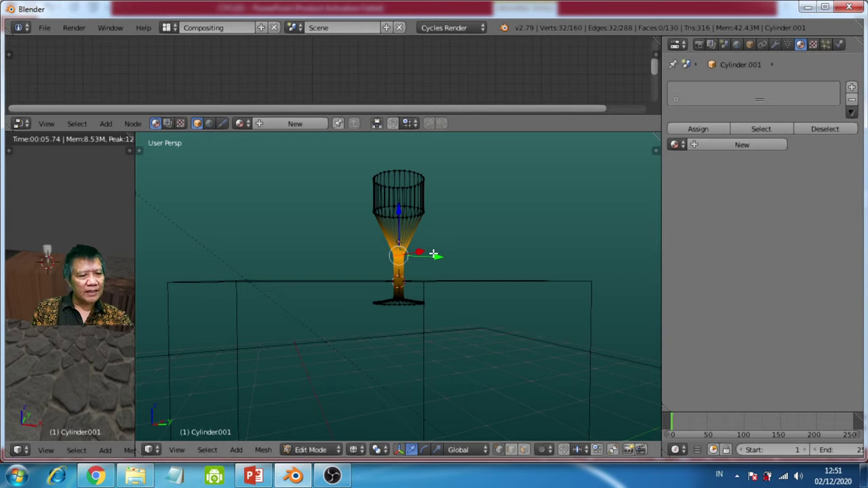
pyautogui.press('g')
pyautogui.press('z')
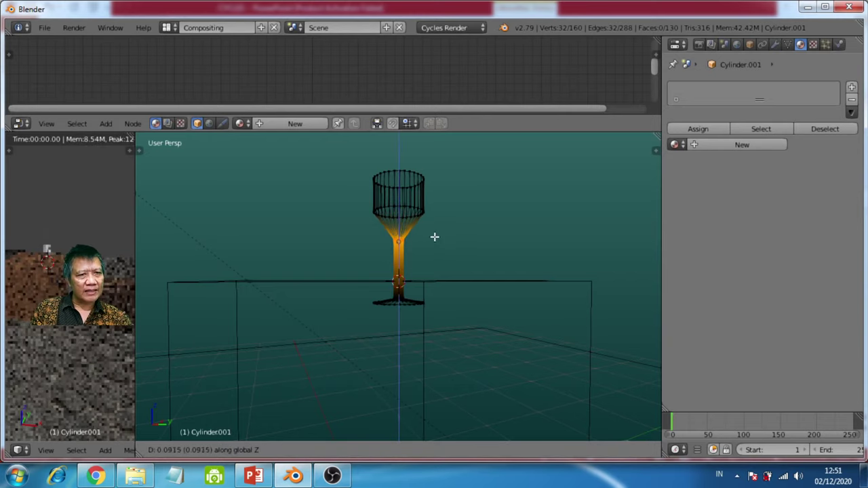
pyautogui.click(436, 239)
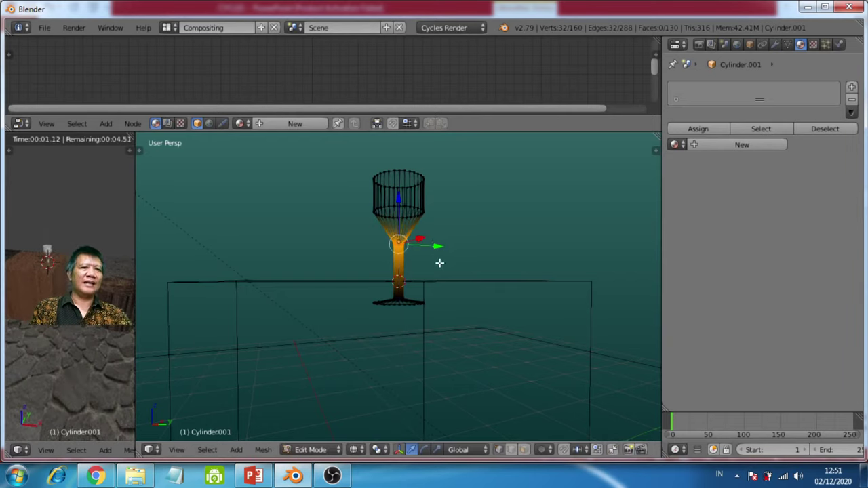
pyautogui.moveTo(440, 262); pyautogui.dragTo(411, 273, button='middle')
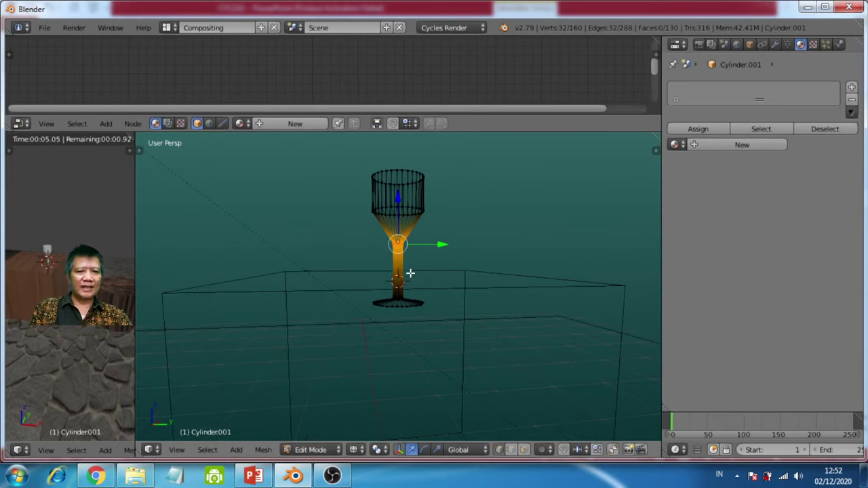
# Select only the edge loop at the bottom of the bowl's straight wall and bevel it with 2 segments and about 0.22 offset
pyautogui.press('KP_1')
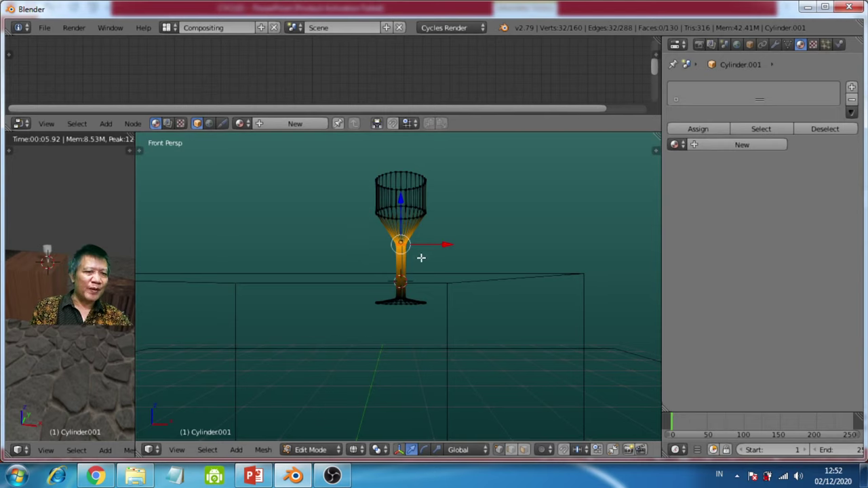
pyautogui.click(351, 194)
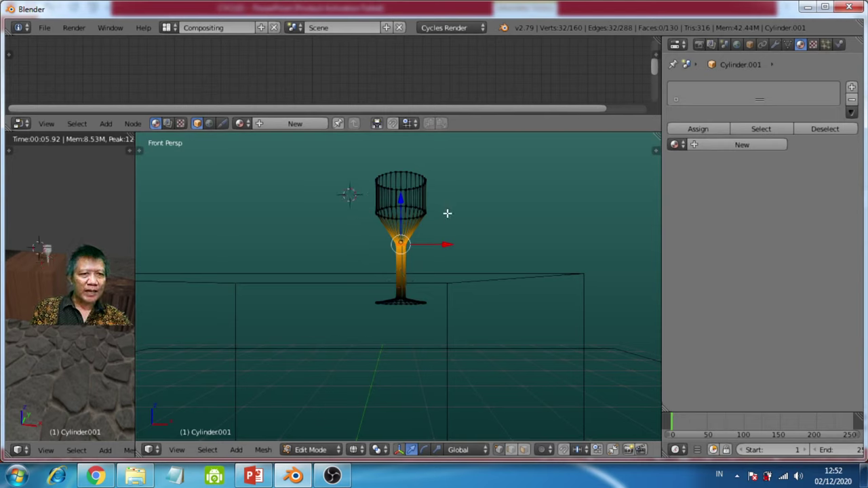
pyautogui.press('a')
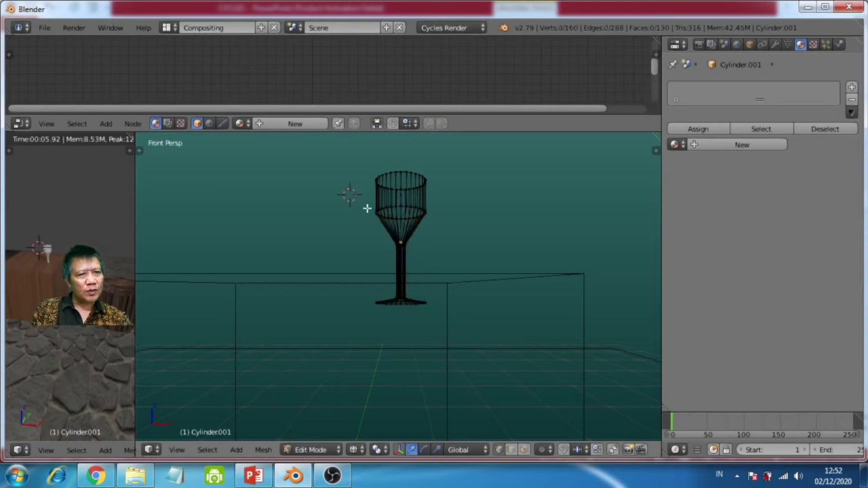
pyautogui.press('b')
pyautogui.moveTo(349, 194); pyautogui.dragTo(463, 228)
pyautogui.moveTo(450, 220); pyautogui.dragTo(383, 274, button='middle')
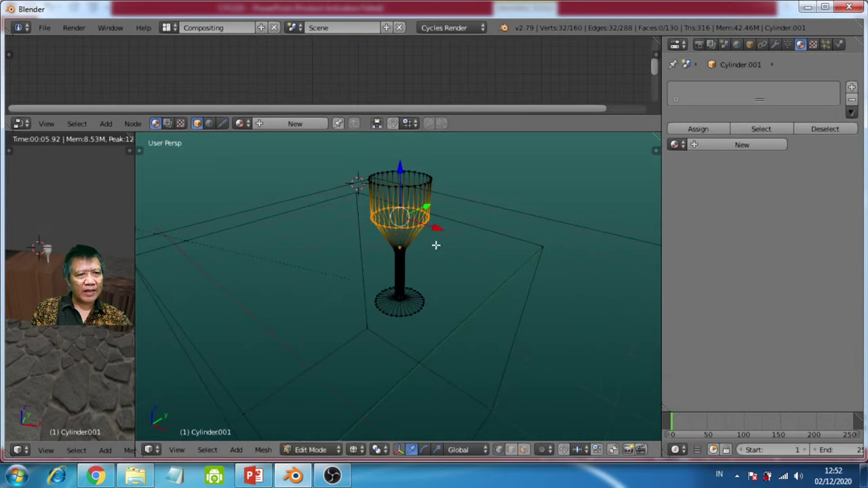
pyautogui.moveTo(413, 229)
pyautogui.mouseDown(button='middle')
pyautogui.moveTo(439, 255)
pyautogui.moveTo(444, 242)
pyautogui.moveTo(430, 230)
pyautogui.mouseUp(button='middle')
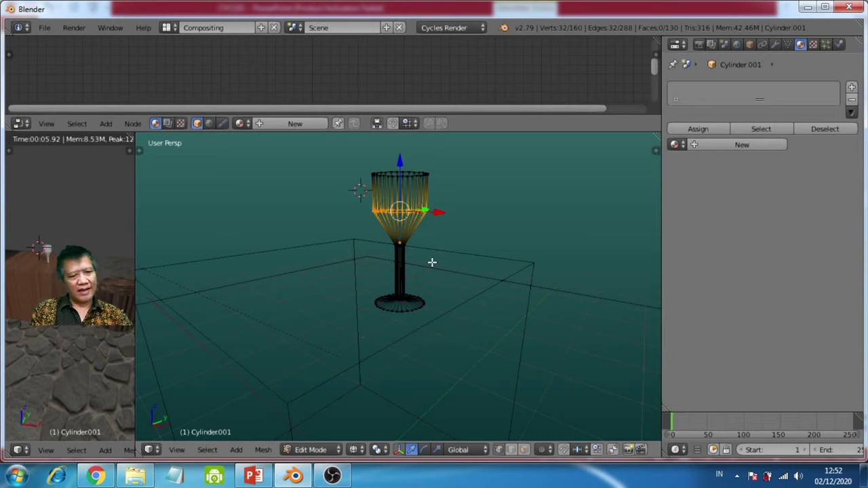
pyautogui.hotkey('ctrl', 'b')
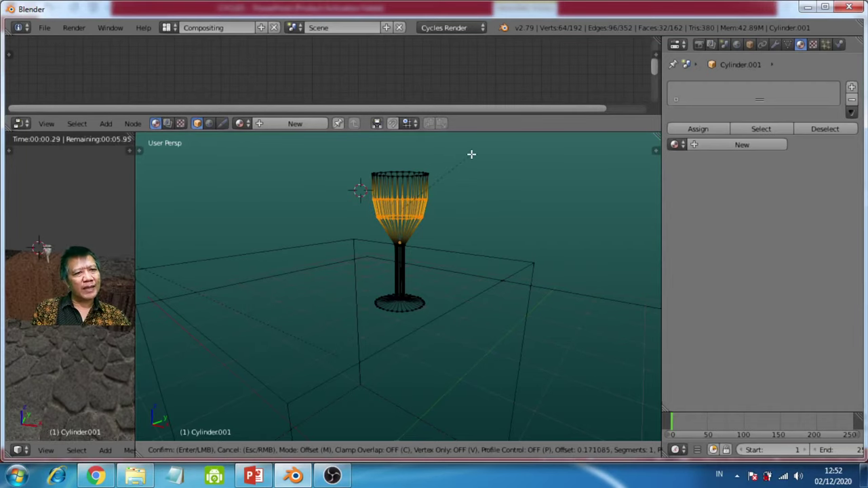
pyautogui.scroll(1, 472, 155)
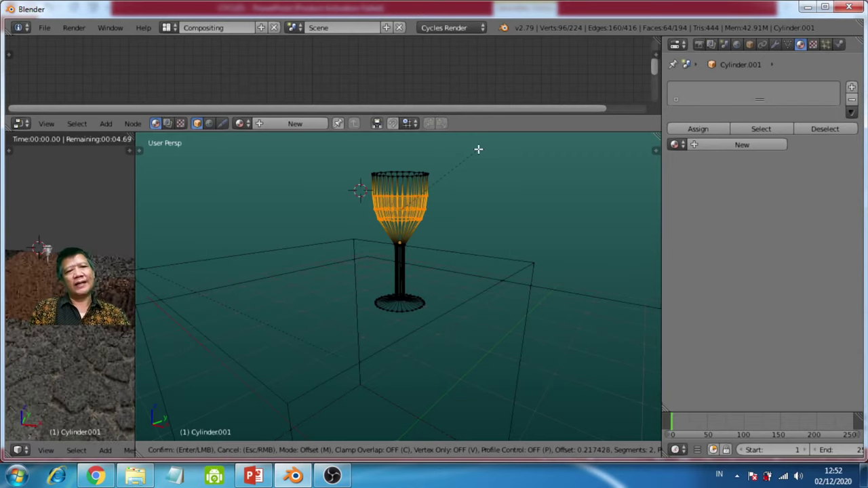
pyautogui.click(478, 148)
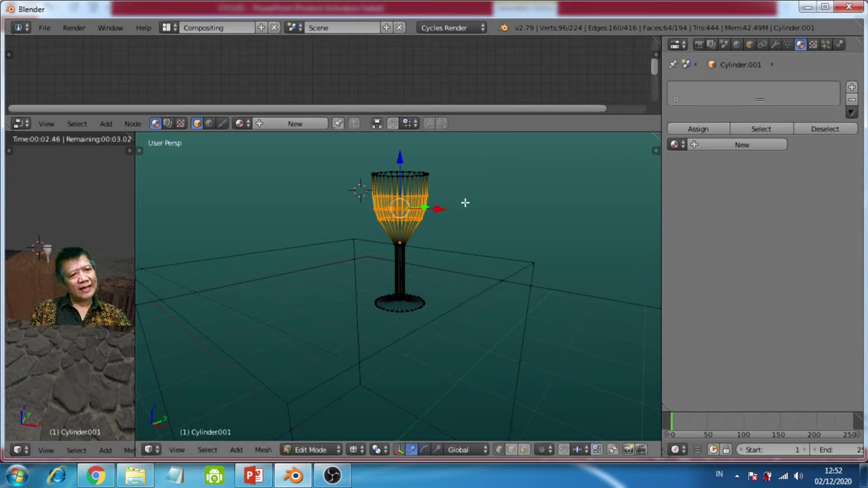
pyautogui.moveTo(464, 212); pyautogui.dragTo(462, 227, button='middle')
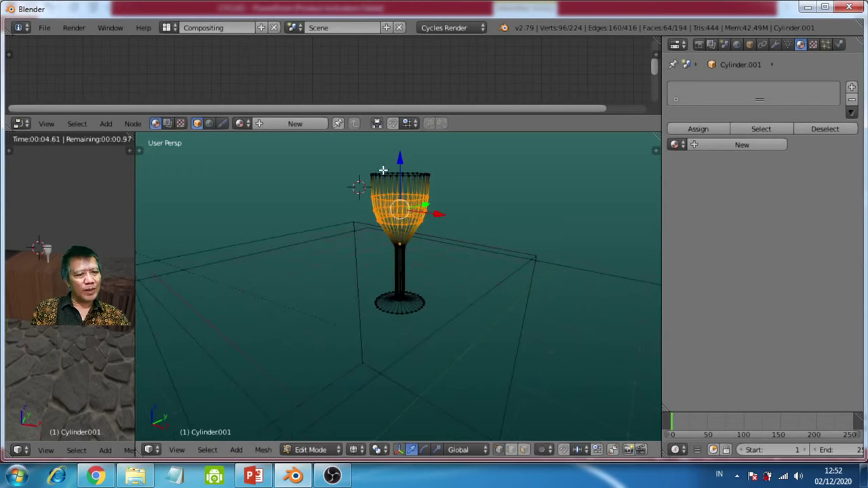
# Select only the glass's rim loop and scale it in to about 0.88 in top view
pyautogui.hotkey('ctrl', 'z')
pyautogui.click(339, 154)
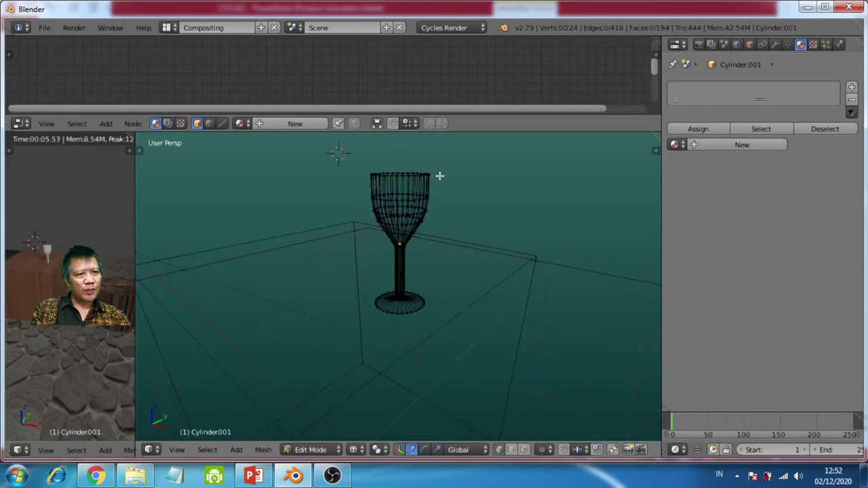
pyautogui.press('b')
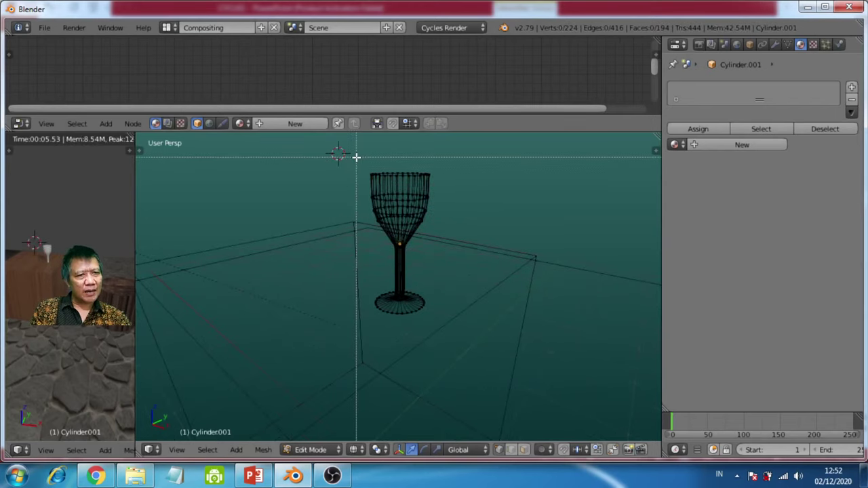
pyautogui.moveTo(356, 157); pyautogui.dragTo(457, 181)
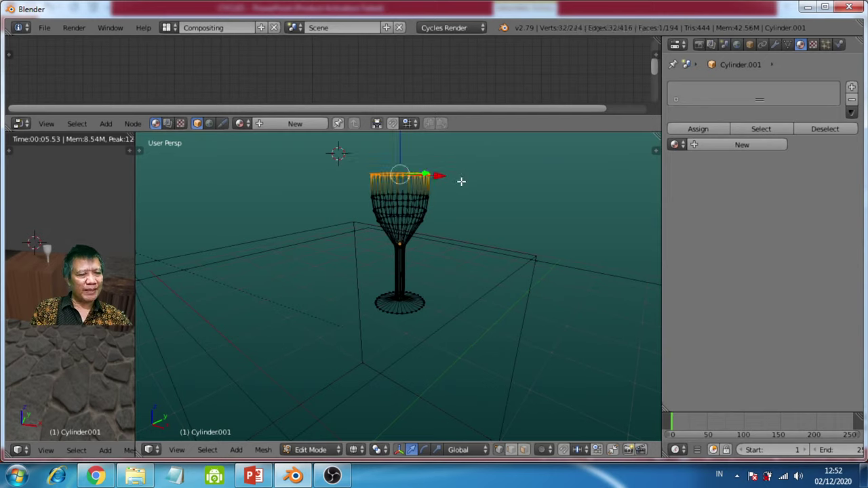
pyautogui.press('KP_7')
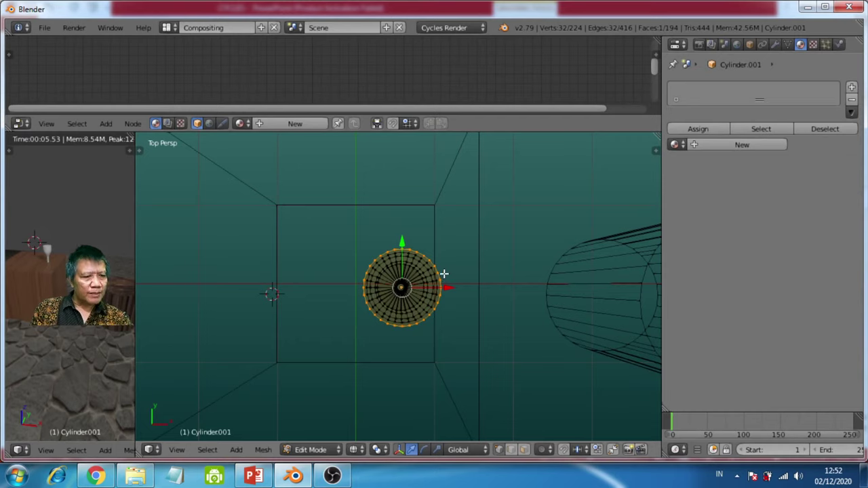
pyautogui.press('s')
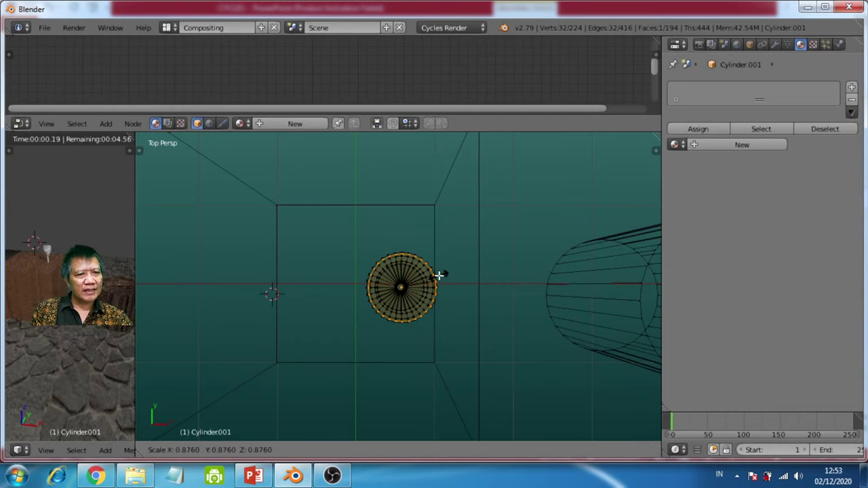
pyautogui.click(432, 298)
pyautogui.middleClick(426, 307)
pyautogui.moveTo(426, 308); pyautogui.dragTo(431, 210, button='middle')
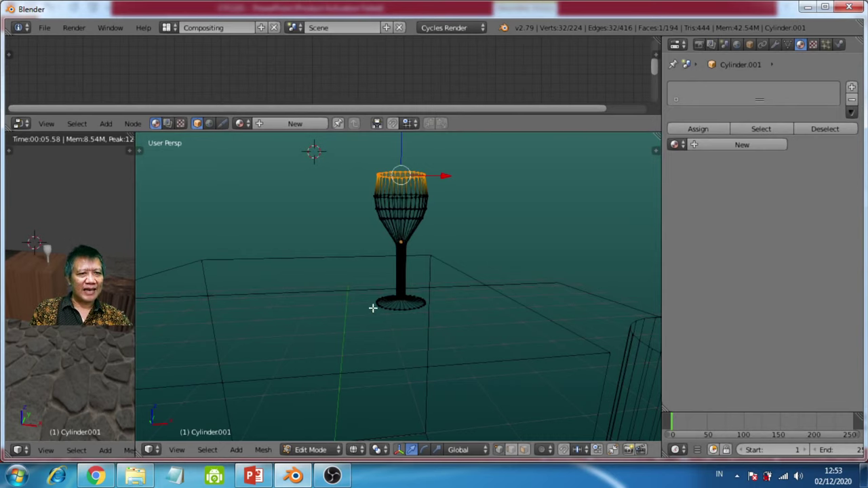
# Display the scene in solid shading and switch the glass to Object Mode
pyautogui.press('z')
pyautogui.click(312, 440)
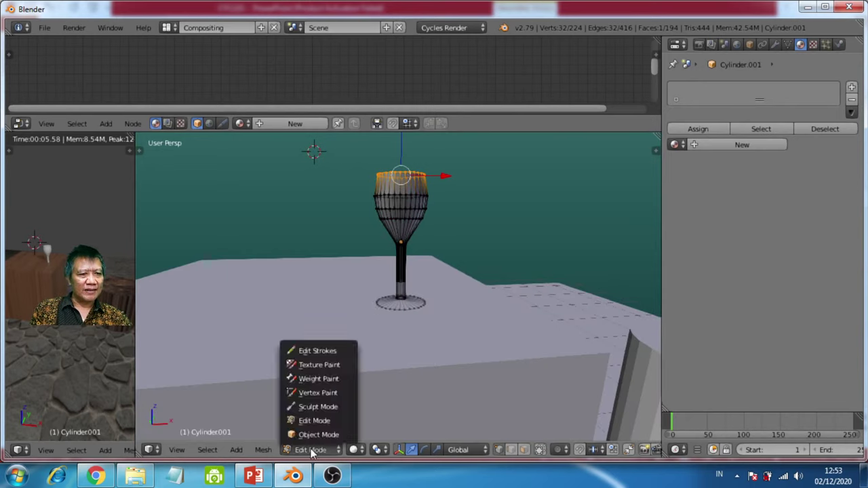
pyautogui.click(314, 431)
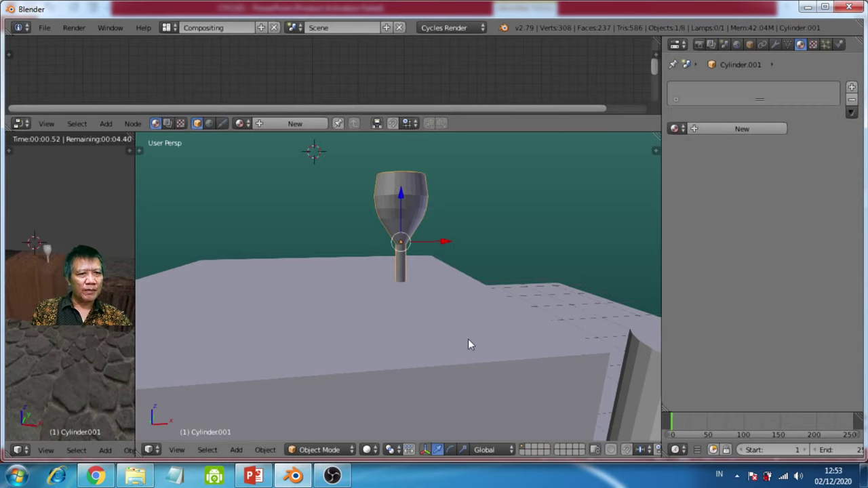
# Raise the whole glass along Z until its base disc is clear of the box's top surface
pyautogui.moveTo(431, 327)
pyautogui.mouseDown(button='middle')
pyautogui.moveTo(400, 345)
pyautogui.moveTo(429, 312)
pyautogui.moveTo(425, 332)
pyautogui.mouseUp(button='middle')
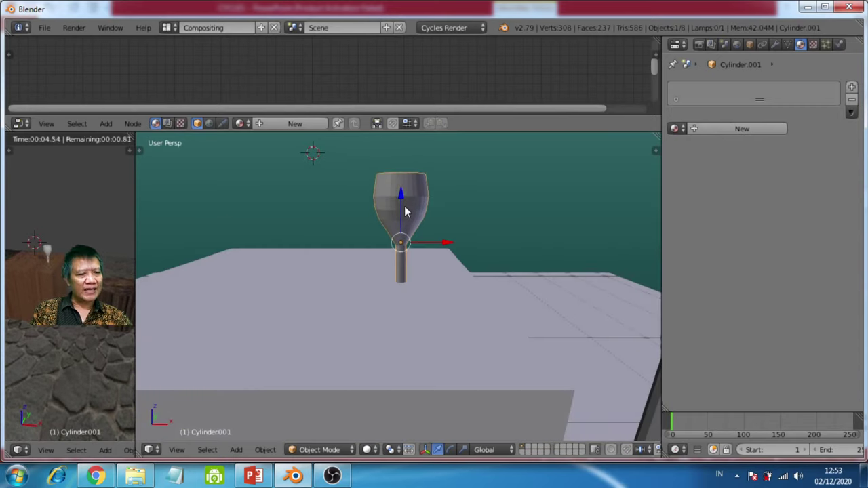
pyautogui.press('g')
pyautogui.press('z')
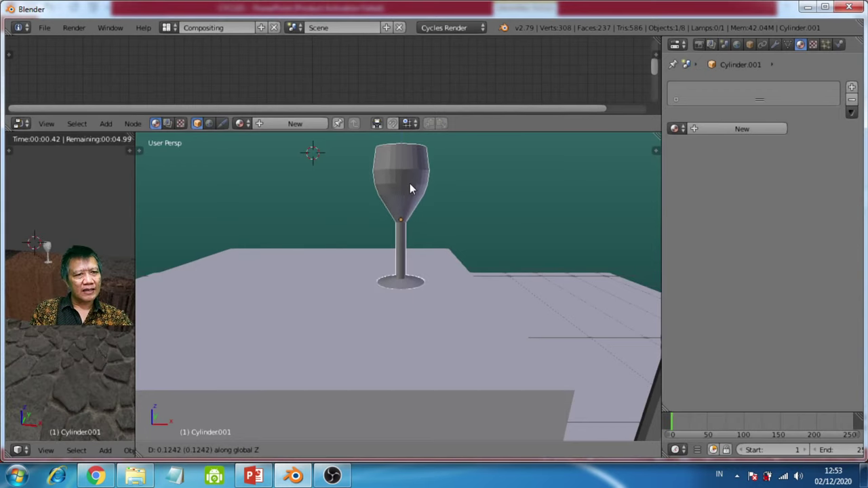
pyautogui.click(411, 179)
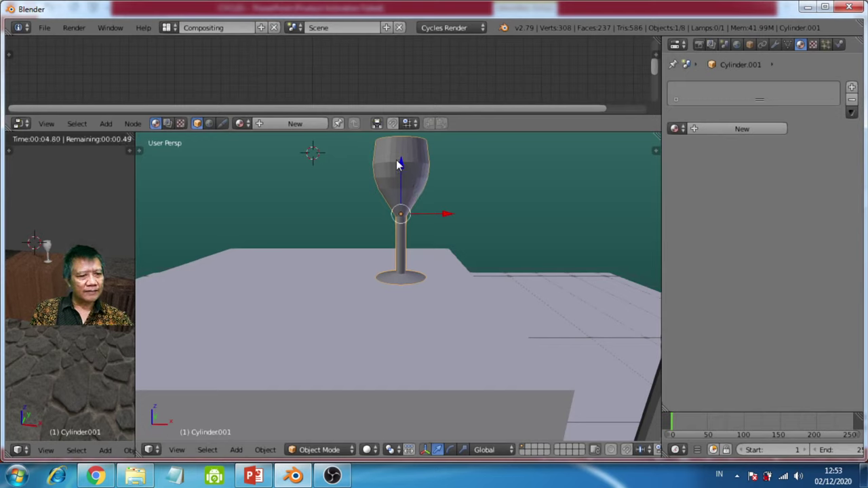
# In Edit Mode with face selection, select only the cap face closing the glass's rim and delete that face
pyautogui.moveTo(427, 241); pyautogui.dragTo(386, 353, button='middle')
pyautogui.click(332, 451)
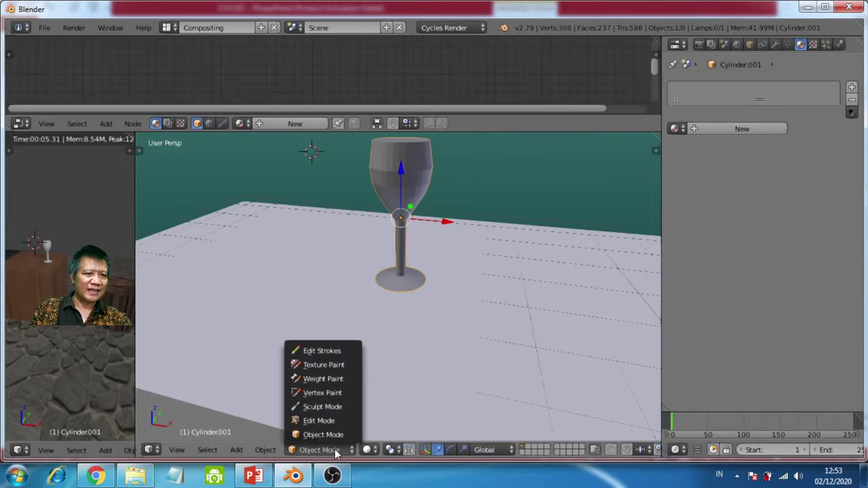
pyautogui.click(310, 421)
pyautogui.moveTo(398, 254); pyautogui.dragTo(407, 333, button='middle')
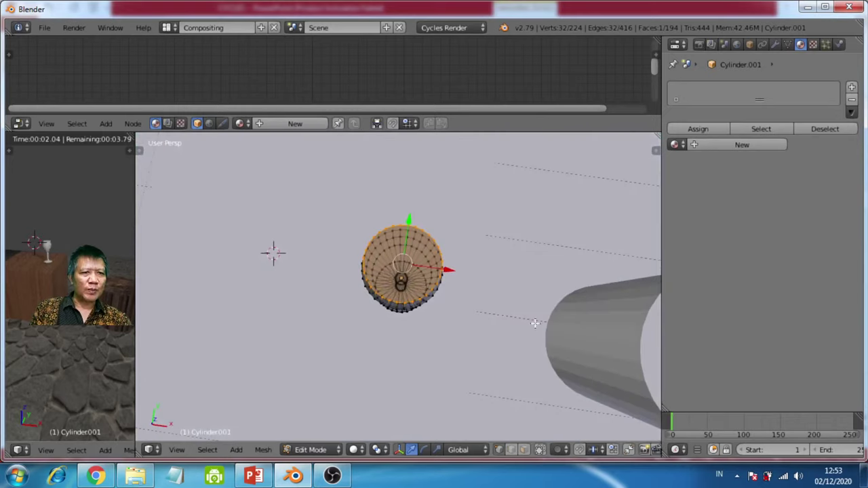
pyautogui.click(538, 450)
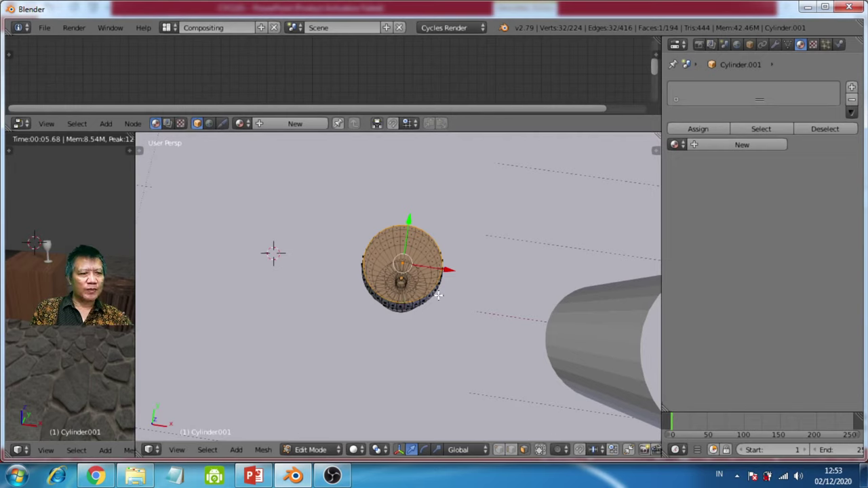
pyautogui.press('a')
pyautogui.rightClick(412, 265)
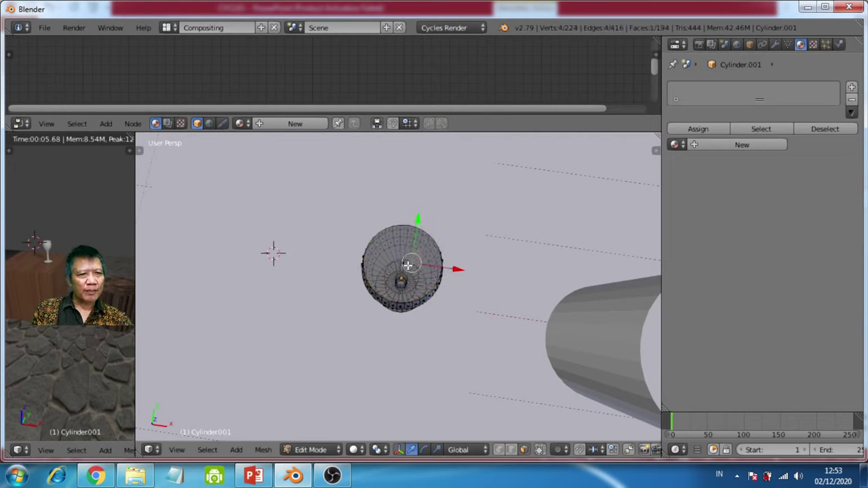
pyautogui.rightClick(404, 262)
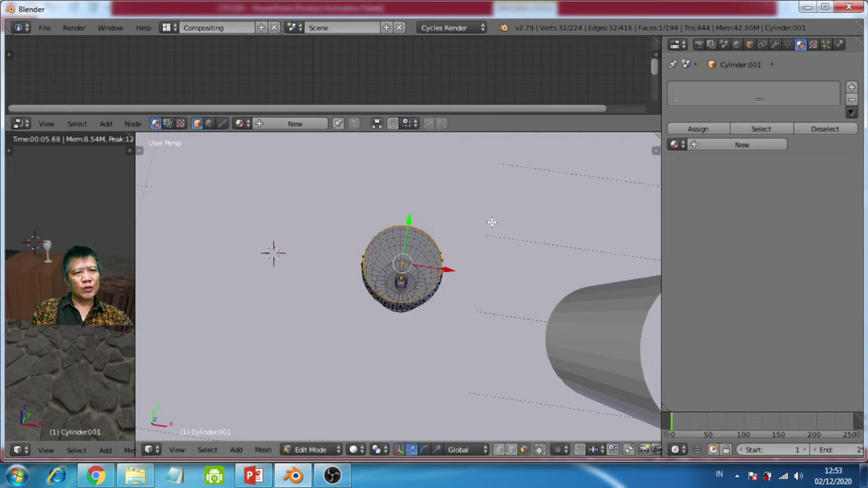
pyautogui.press('x')
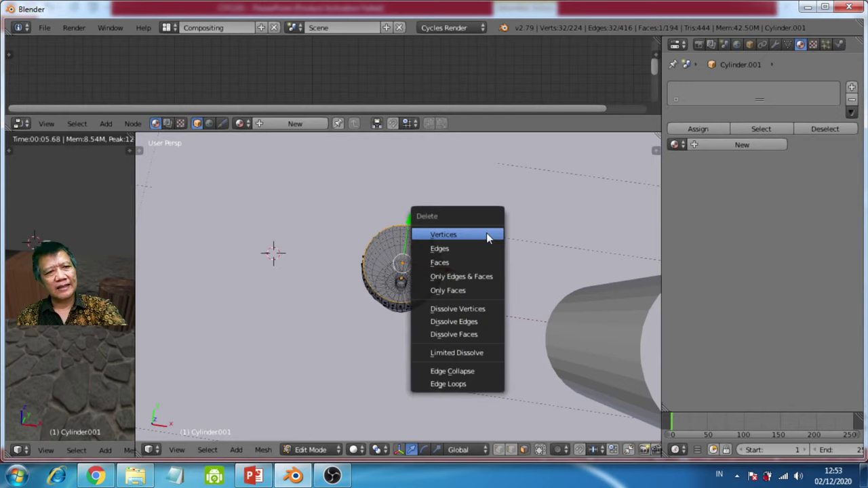
pyautogui.click(441, 263)
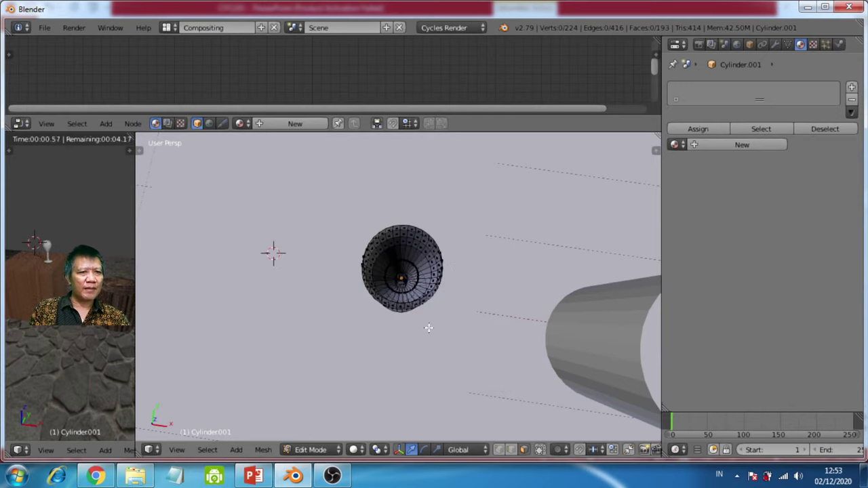
# Return the glass to Object Mode and inspect its open bowl from above
pyautogui.moveTo(427, 329); pyautogui.dragTo(426, 272, button='middle')
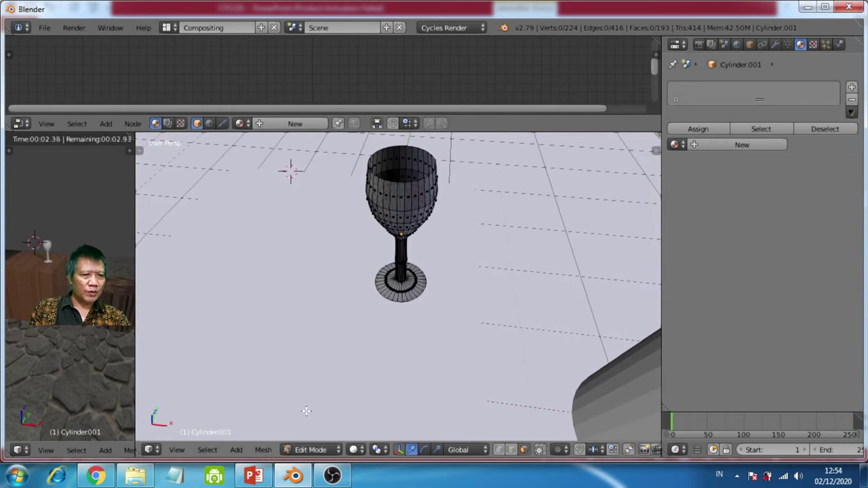
pyautogui.click(302, 451)
pyautogui.click(306, 438)
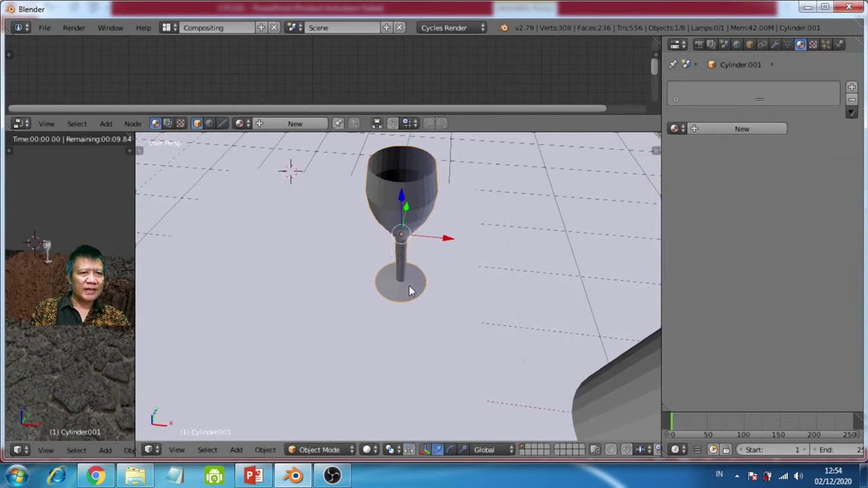
pyautogui.moveTo(371, 206); pyautogui.dragTo(397, 258, button='middle')
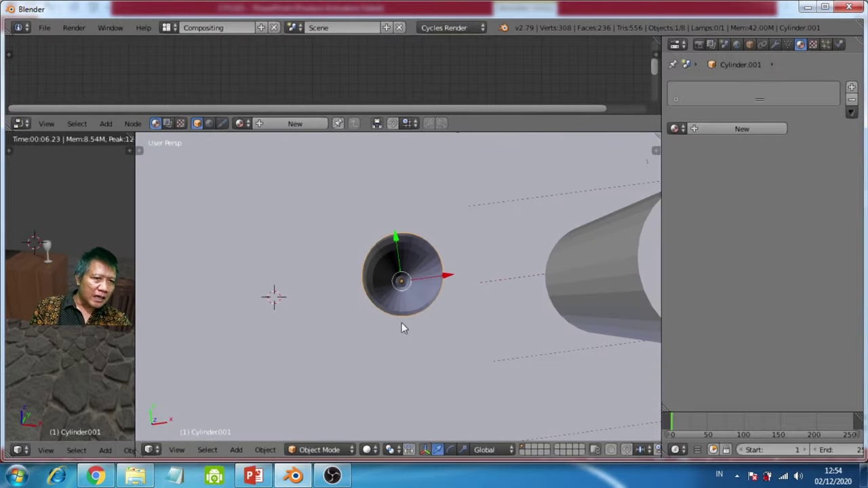
# Add a Solidify modifier to the glass so its open bowl gets wall thickness
pyautogui.scroll(4, 452, 310)
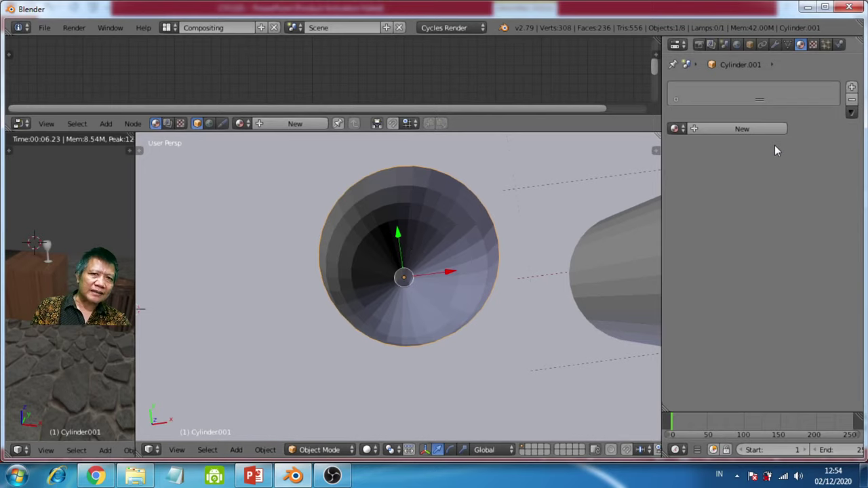
pyautogui.click(775, 45)
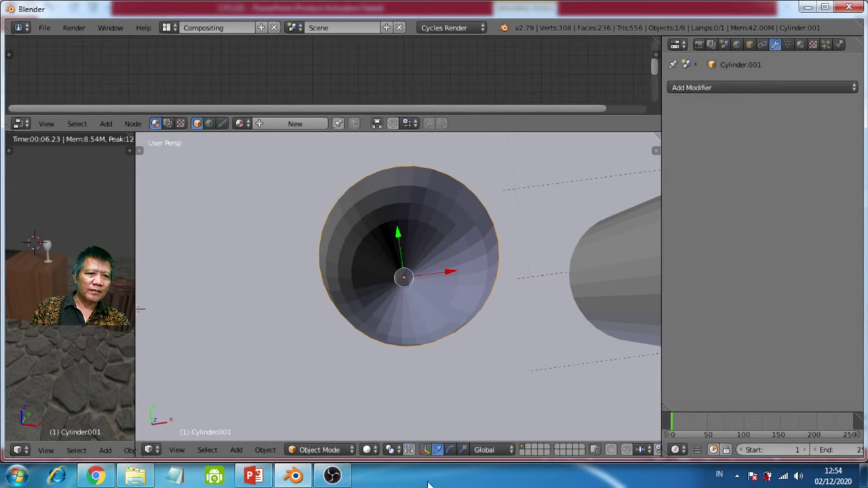
pyautogui.click(331, 476)
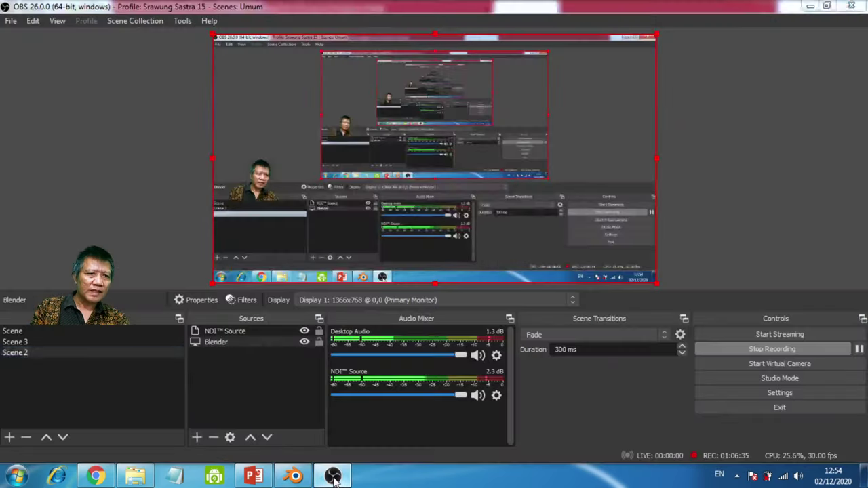
pyautogui.click(332, 476)
pyautogui.click(711, 90)
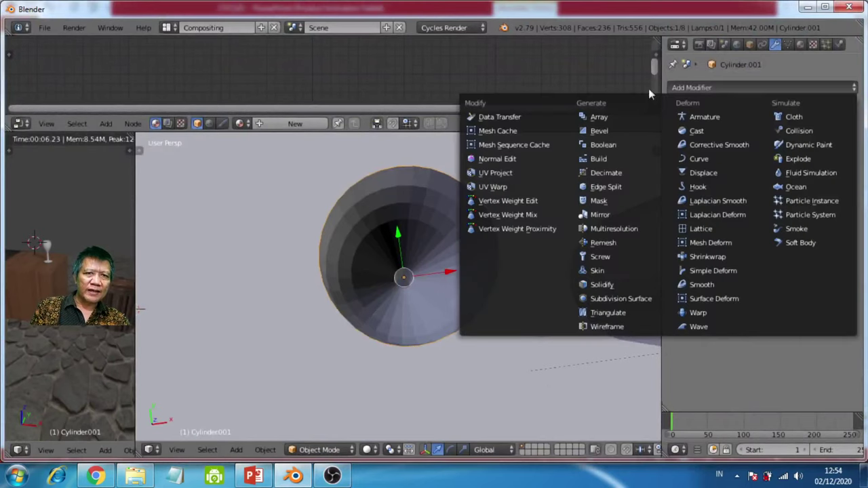
pyautogui.click(593, 286)
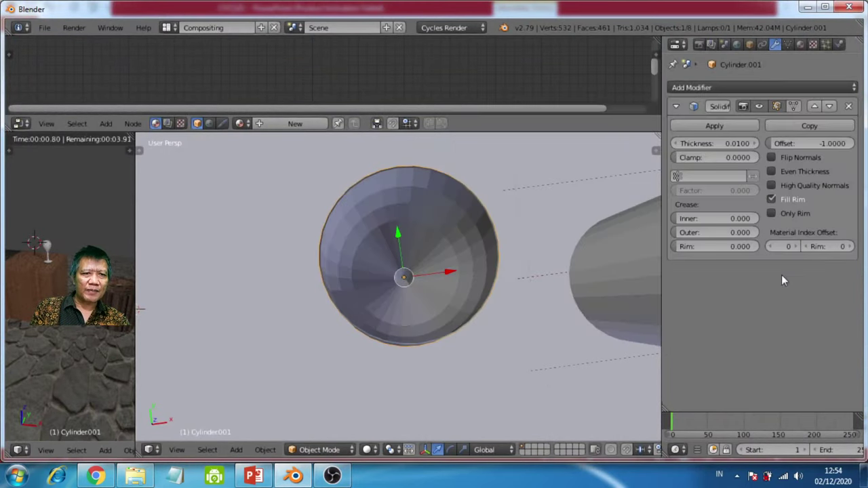
# Set the Solidify modifier's thickness to 0.0290
pyautogui.click(716, 144)
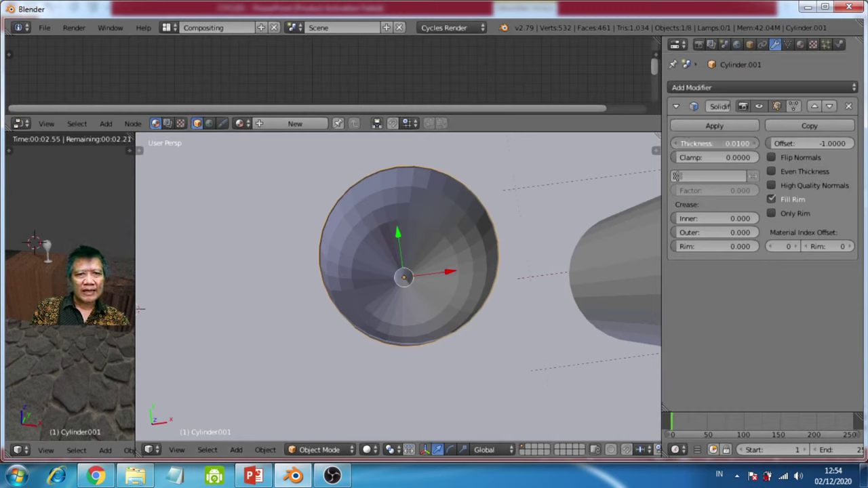
pyautogui.moveTo(716, 145); pyautogui.dragTo(723, 145)
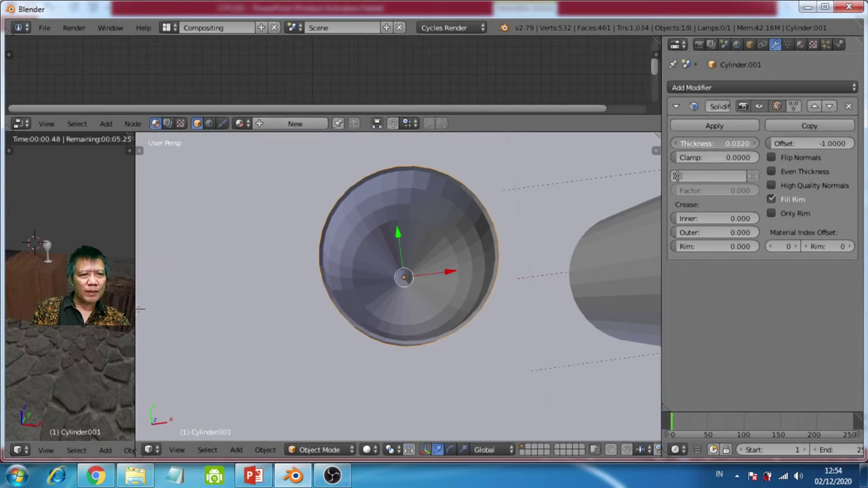
pyautogui.moveTo(714, 143); pyautogui.dragTo(485, 303)
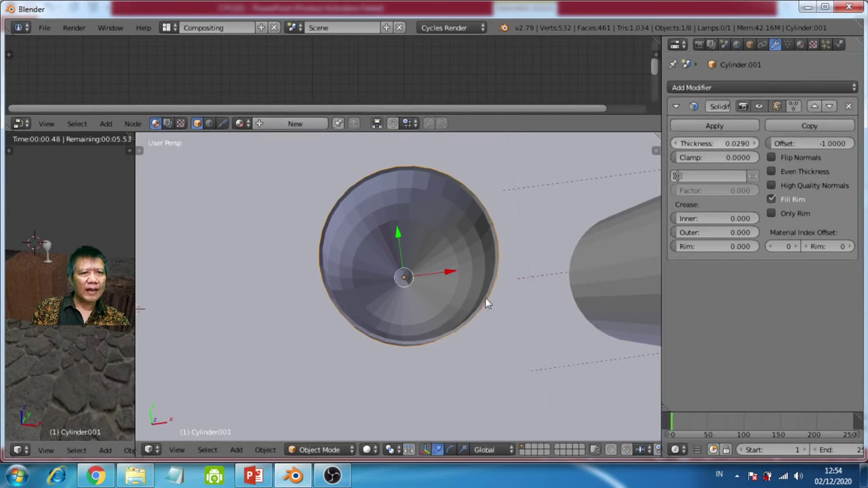
# Inspect the glass's rim, bowl, stem and base disc from several angles
pyautogui.click(468, 358)
pyautogui.scroll(3, 472, 343)
pyautogui.press('KP_1')
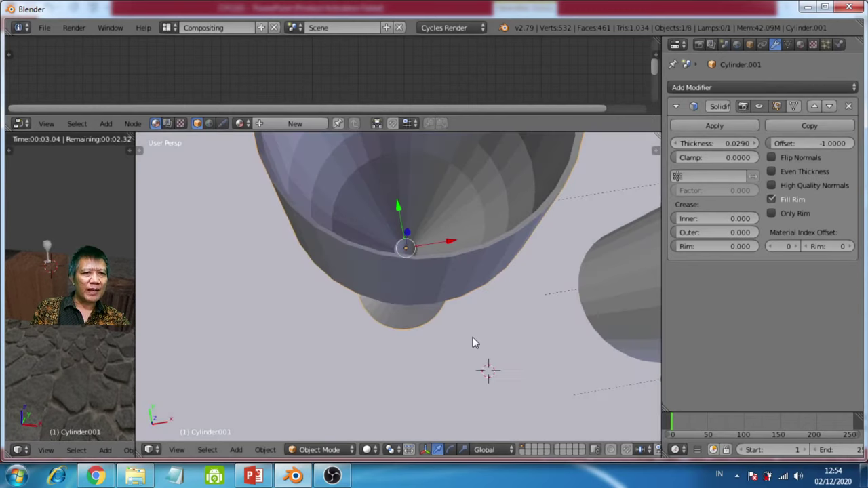
pyautogui.press('KP_8')
pyautogui.scroll(-5, 443, 269)
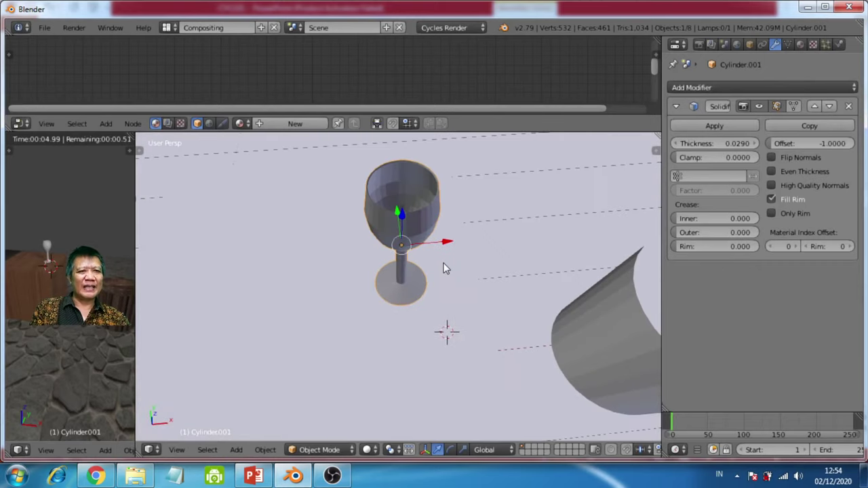
pyautogui.moveTo(443, 267); pyautogui.dragTo(418, 206, button='middle')
pyautogui.moveTo(438, 244); pyautogui.dragTo(312, 229, button='middle')
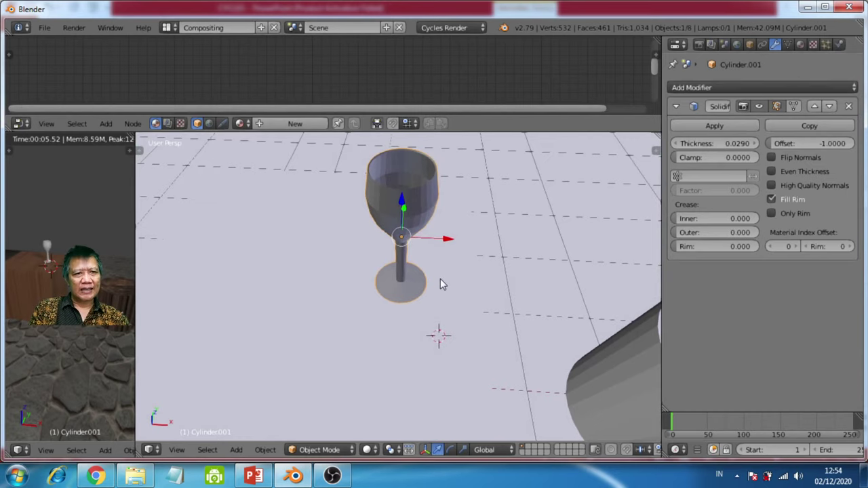
pyautogui.moveTo(440, 278); pyautogui.dragTo(394, 251, button='middle')
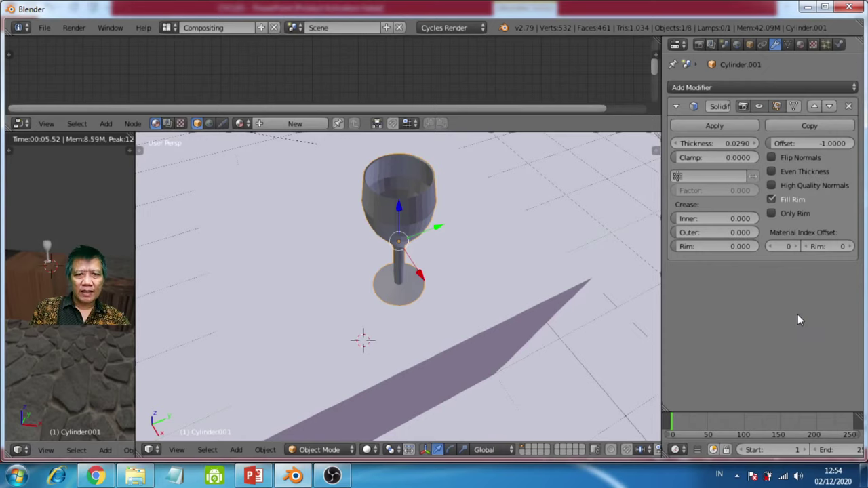
# Add a Subdivision Surface modifier to the glass below the Solidify modifier and view it from the side
pyautogui.click(746, 88)
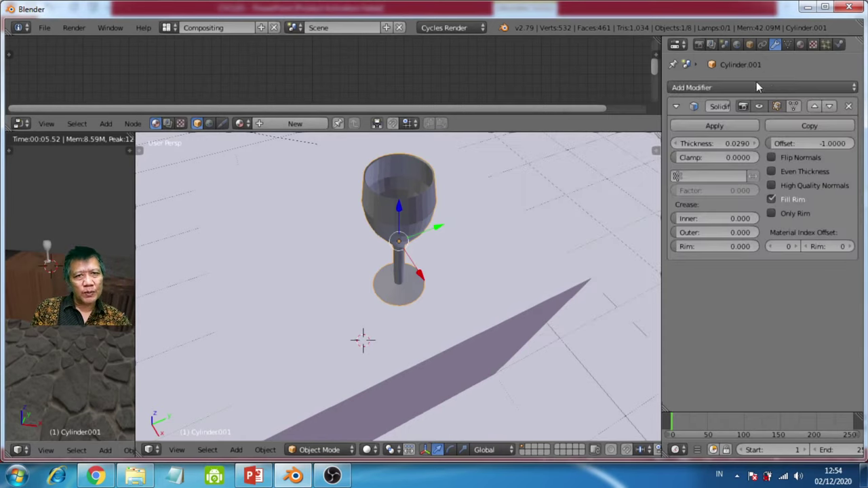
pyautogui.click(725, 89)
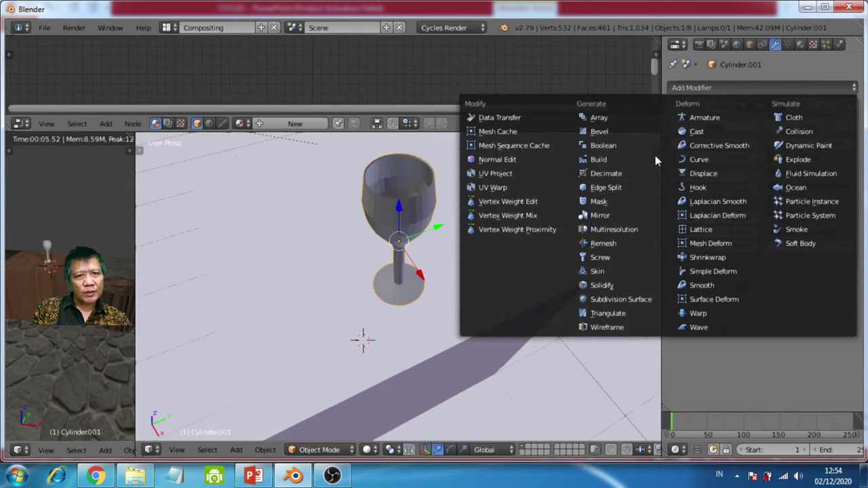
pyautogui.click(616, 301)
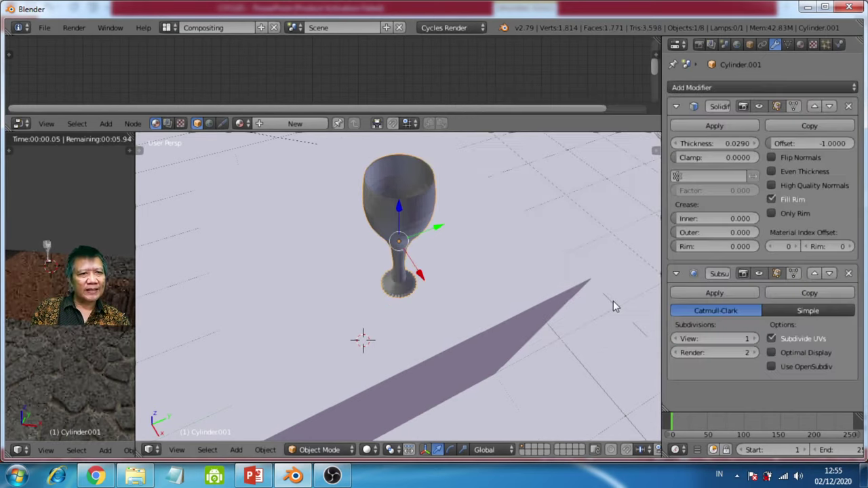
pyautogui.moveTo(403, 304); pyautogui.dragTo(412, 235, button='middle')
pyautogui.scroll(3, 412, 232)
pyautogui.keyDown('shift'); pyautogui.moveTo(415, 168); pyautogui.dragTo(325, 354, button='middle'); pyautogui.keyUp('shift')
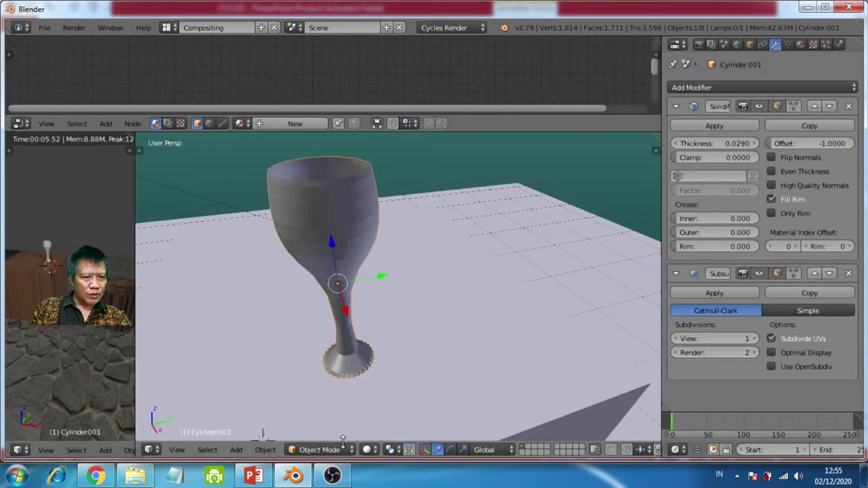
# Preview the scene in Rendered shading and examine the edge of the glass's base up close
pyautogui.click(367, 450)
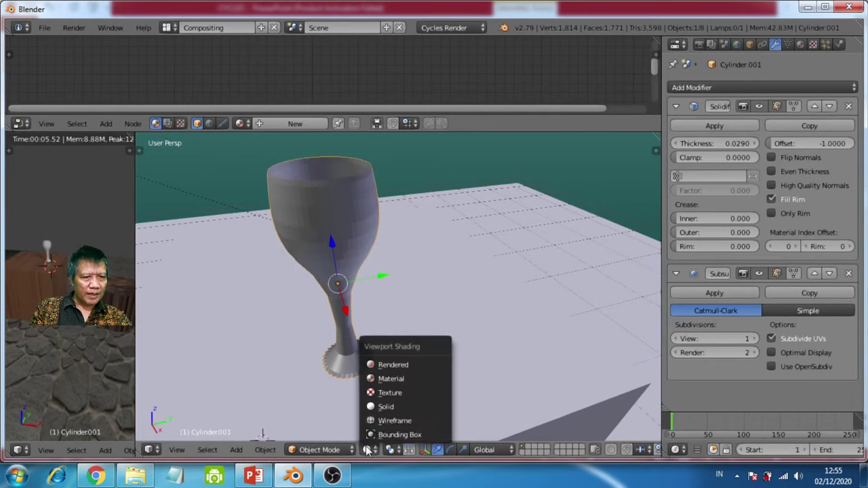
pyautogui.click(390, 364)
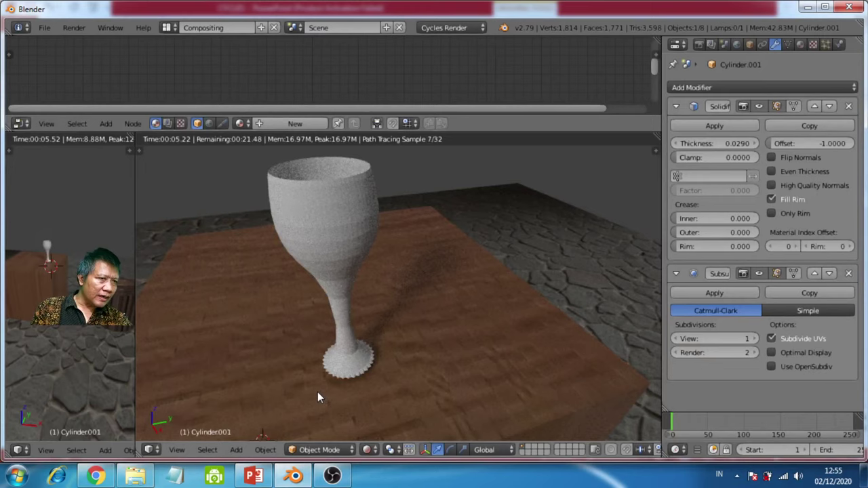
pyautogui.scroll(4, 342, 288)
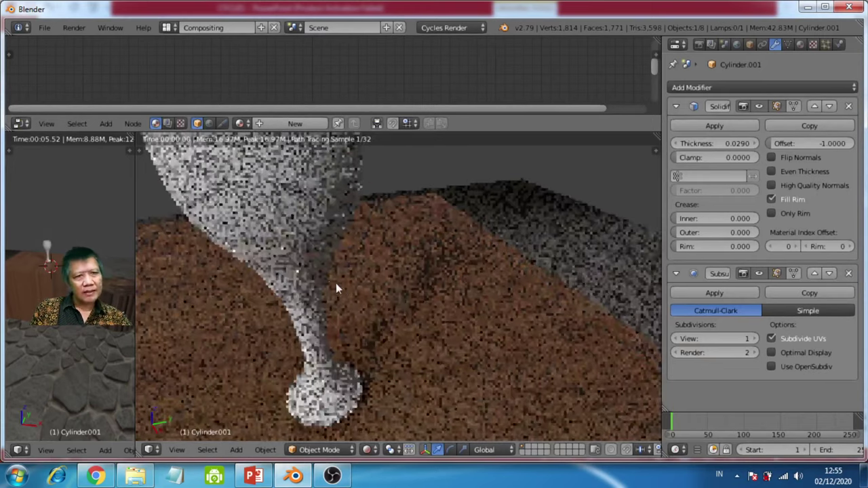
pyautogui.scroll(-5, 324, 285)
pyautogui.scroll(8, 368, 380)
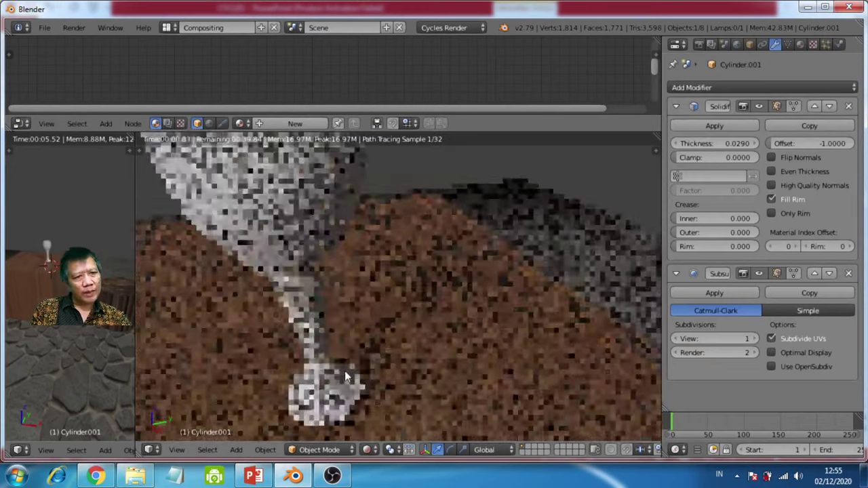
pyautogui.moveTo(334, 402); pyautogui.dragTo(319, 316, button='middle')
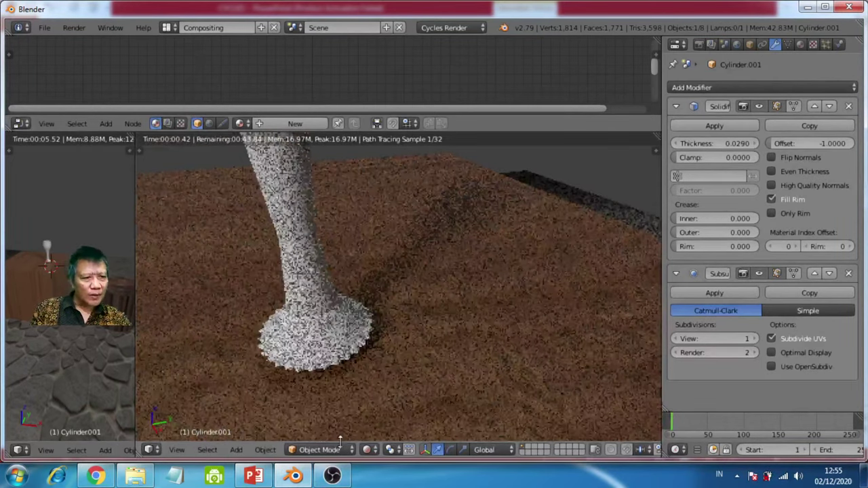
# Switch the 3D view to Material shading and view the base of the glass
pyautogui.click(367, 450)
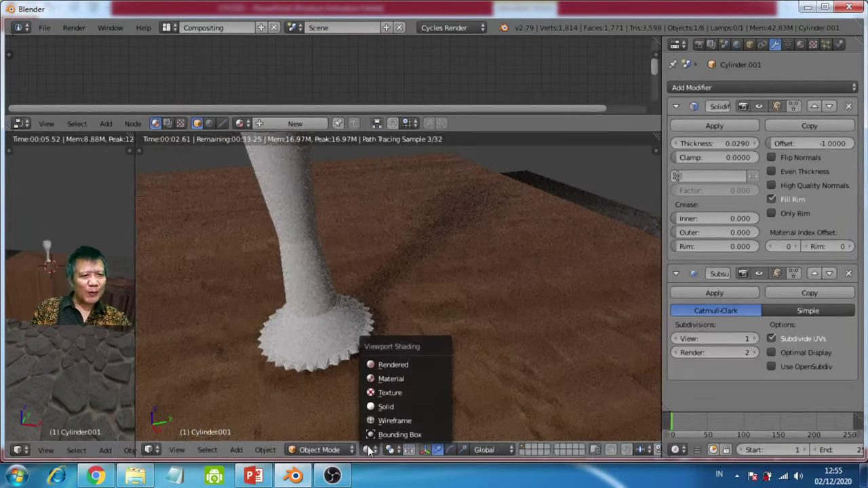
pyautogui.click(392, 377)
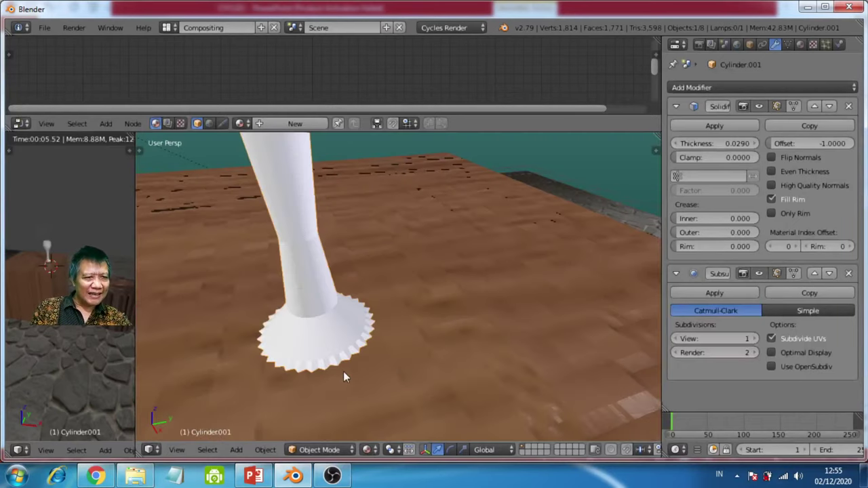
pyautogui.moveTo(318, 373); pyautogui.dragTo(297, 369, button='middle')
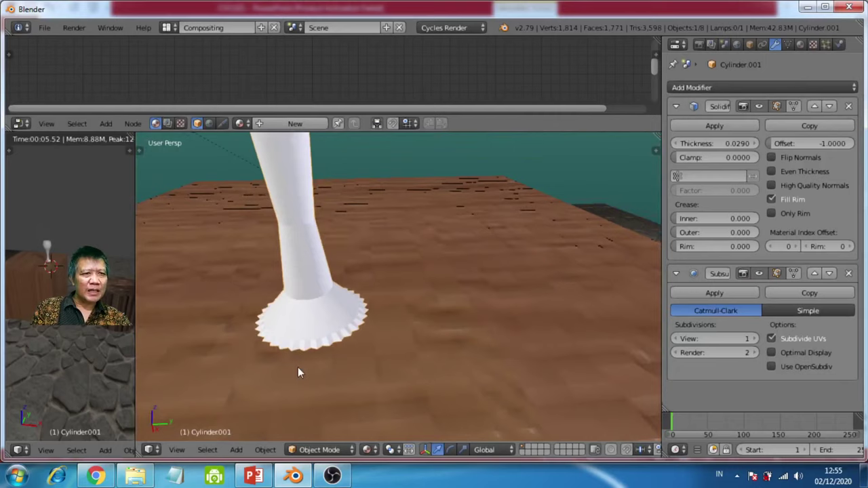
# Set the Subdivision Surface modifier's View subdivisions to 2 and check the smoothness of the bowl and stem
pyautogui.rightClick(283, 223)
pyautogui.scroll(4, 304, 264)
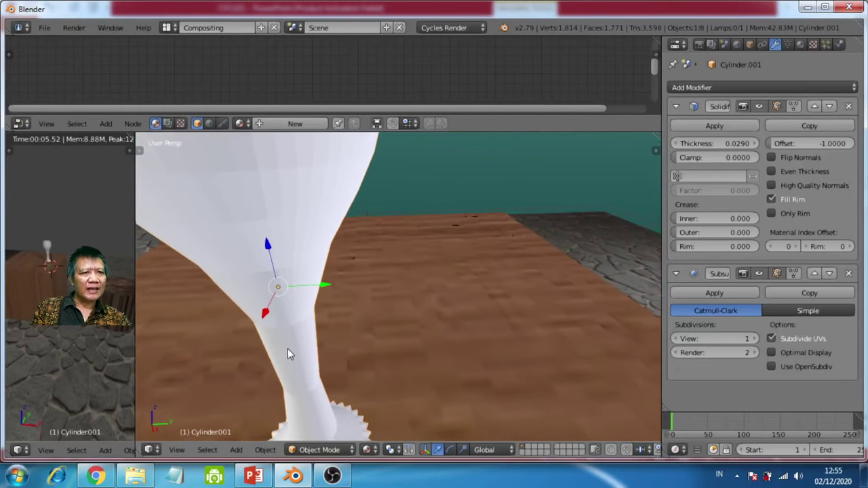
pyautogui.moveTo(288, 349); pyautogui.dragTo(319, 414, button='middle')
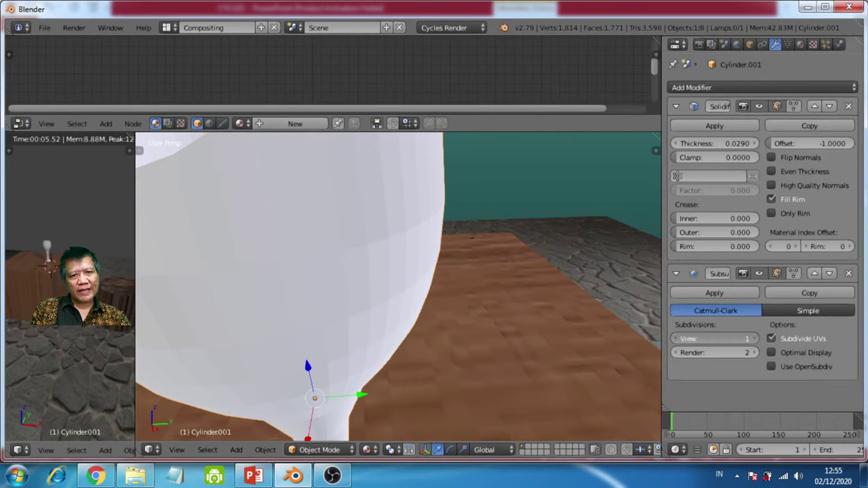
pyautogui.click(753, 339)
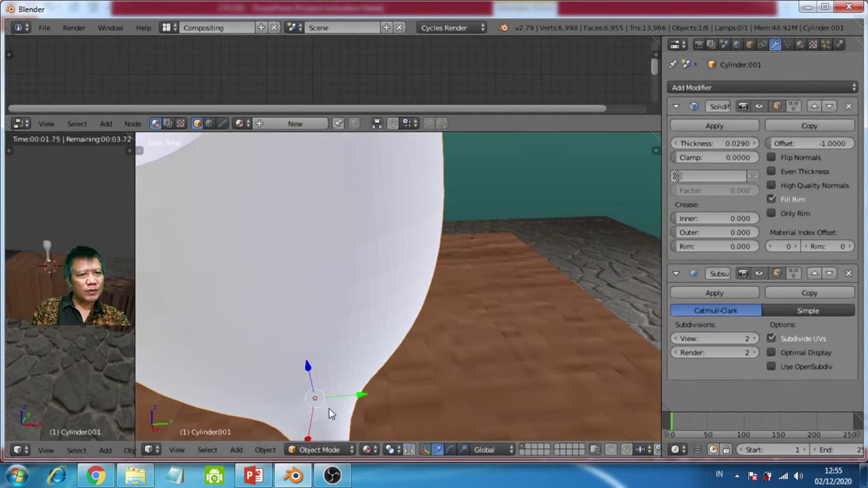
pyautogui.moveTo(281, 375); pyautogui.dragTo(333, 271, button='middle')
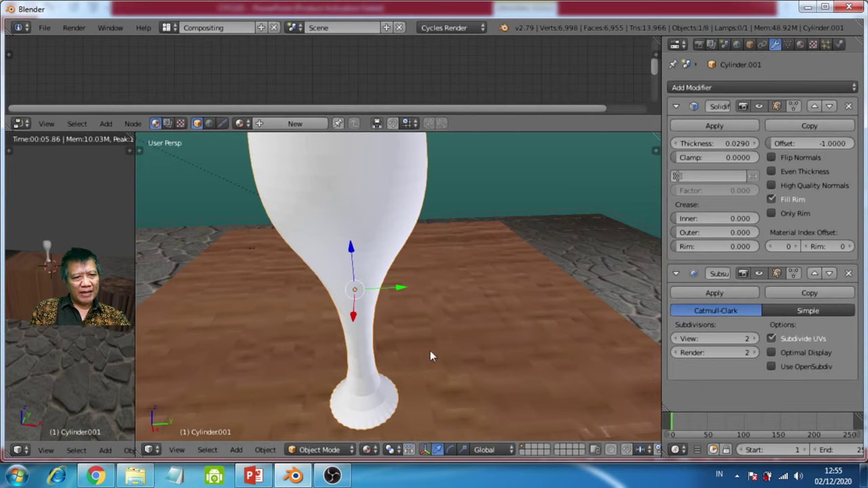
pyautogui.moveTo(386, 420); pyautogui.dragTo(382, 408, button='middle')
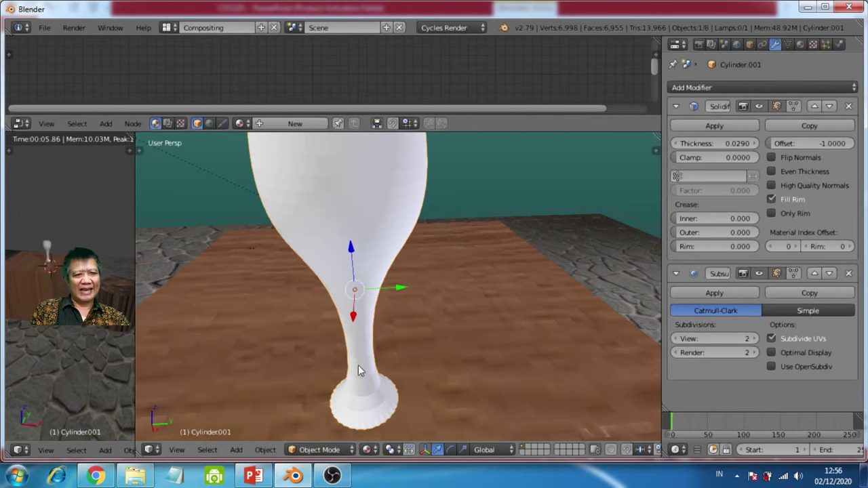
pyautogui.moveTo(336, 257); pyautogui.dragTo(366, 264, button='middle')
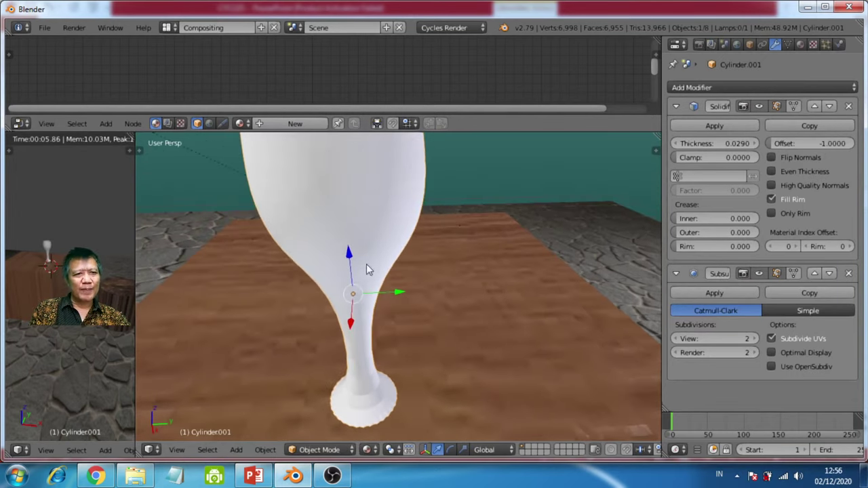
# Duplicate the glass in place and remove the Subdivision Surface modifier from the copy
pyautogui.hotkey('shift', 'd')
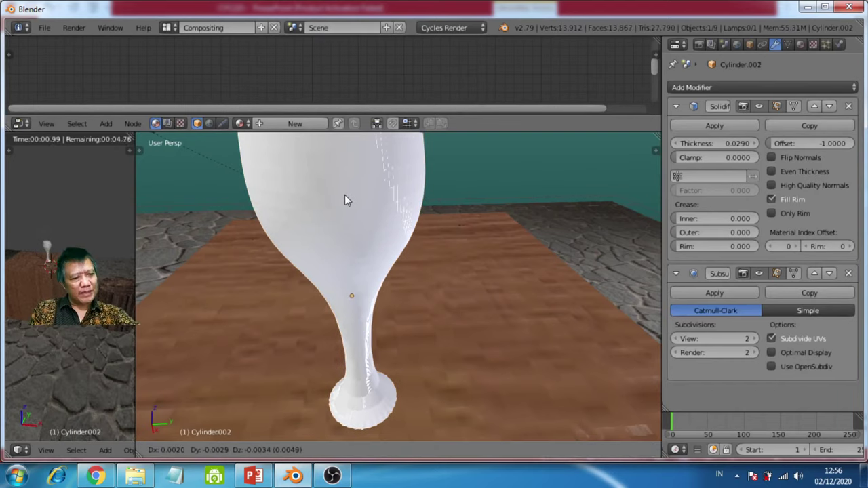
pyautogui.click(344, 201)
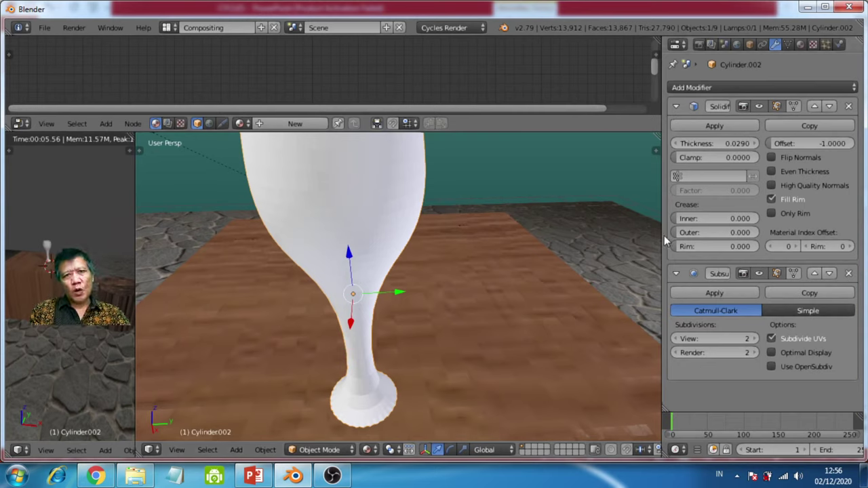
pyautogui.click(849, 273)
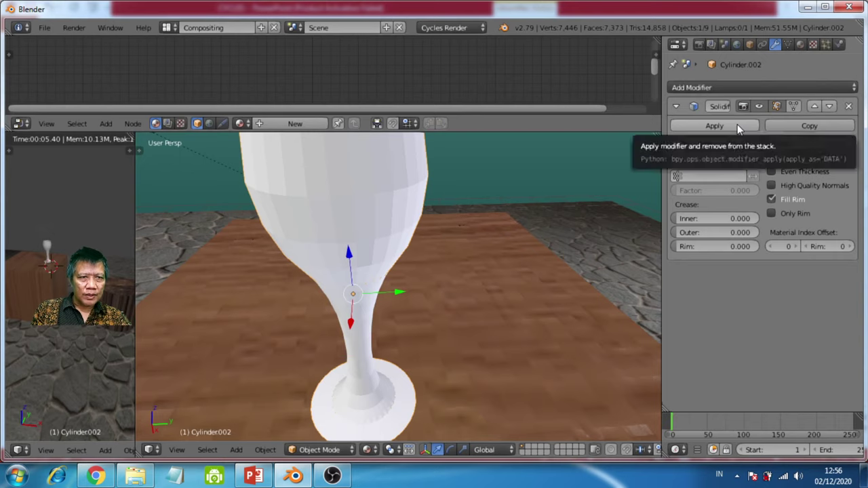
# Select the original glass, Cylinder.001, and apply its Subdivision Surface modifier first and its Solidify modifier second
pyautogui.rightClick(375, 233)
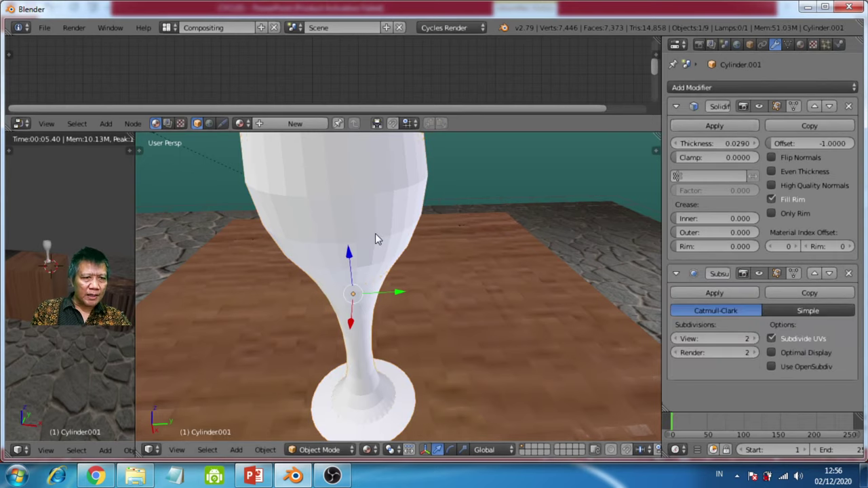
pyautogui.click(715, 295)
pyautogui.click(723, 126)
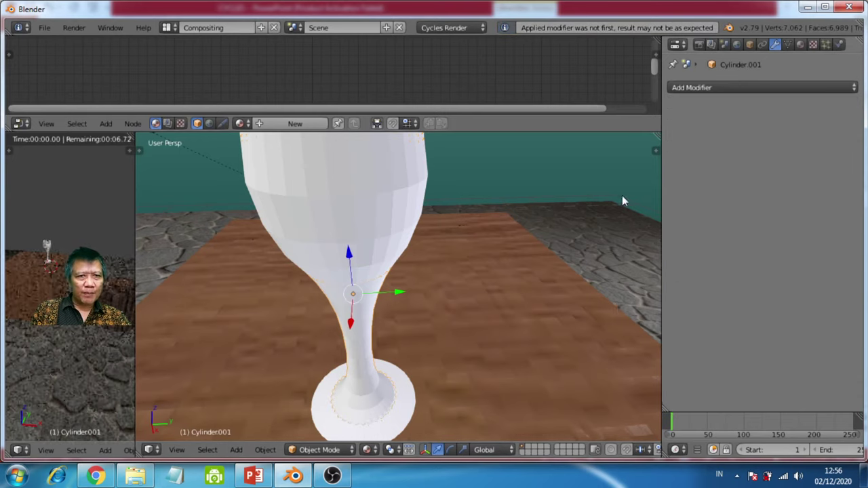
# Select the duplicated glass, Cylinder.002, and apply its Solidify modifier
pyautogui.rightClick(369, 210)
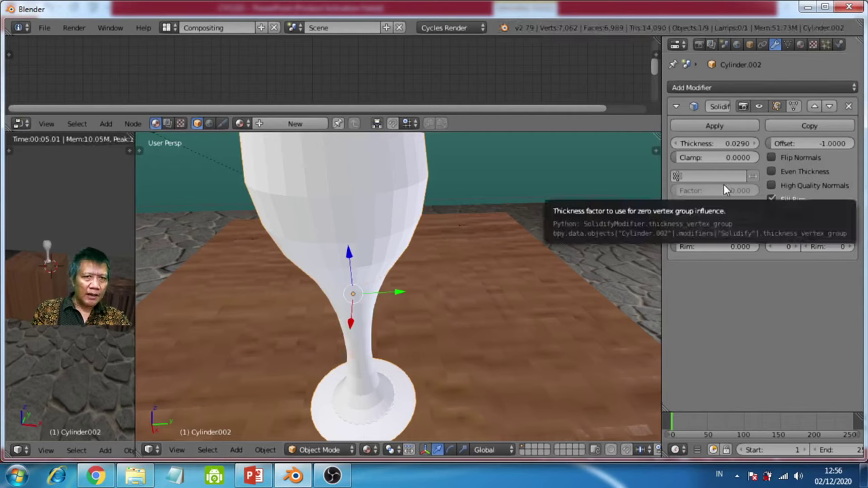
pyautogui.click(714, 126)
pyautogui.scroll(-5, 385, 283)
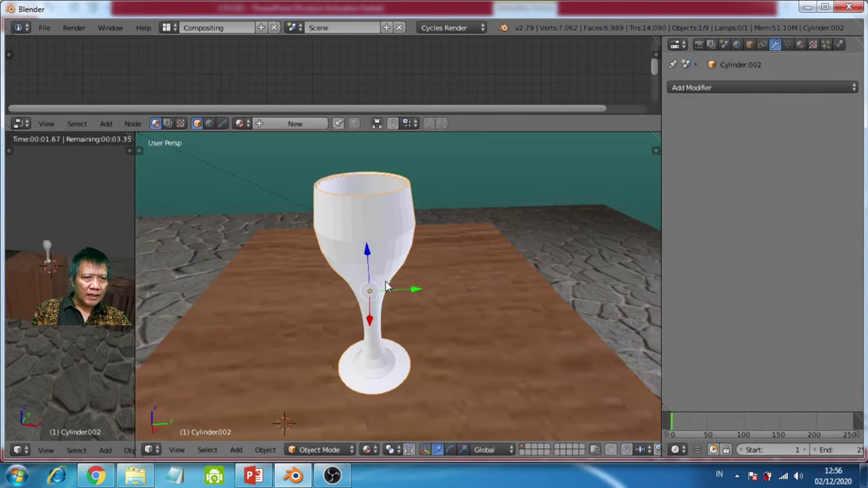
pyautogui.moveTo(393, 283); pyautogui.dragTo(375, 293, button='middle')
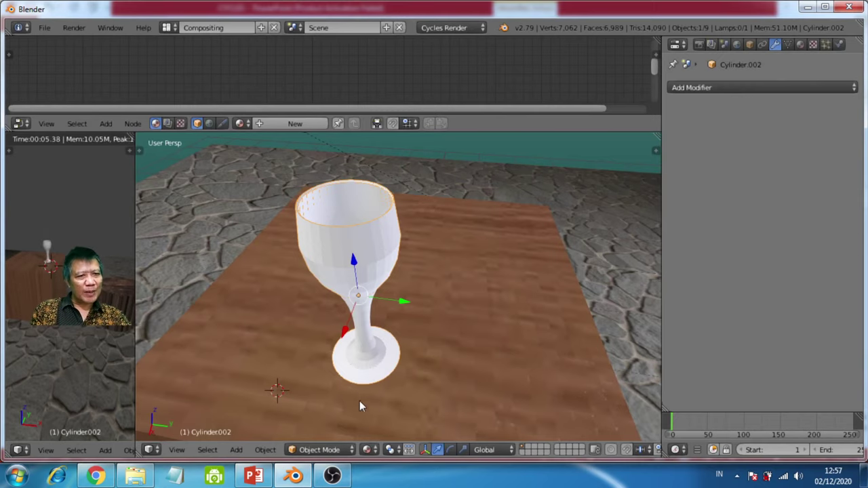
pyautogui.scroll(3, 360, 394)
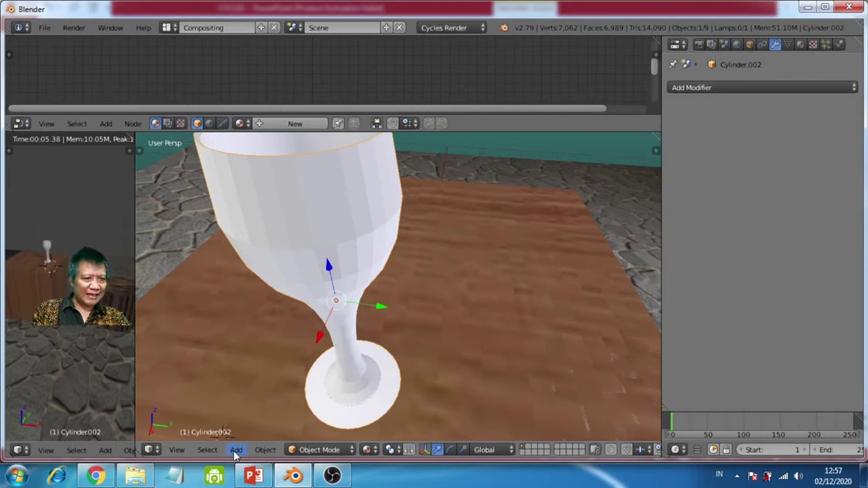
# Put Cylinder.002 in Edit Mode and switch the 3D view to wireframe to distinguish the overlapping stems
pyautogui.click(318, 450)
pyautogui.click(317, 422)
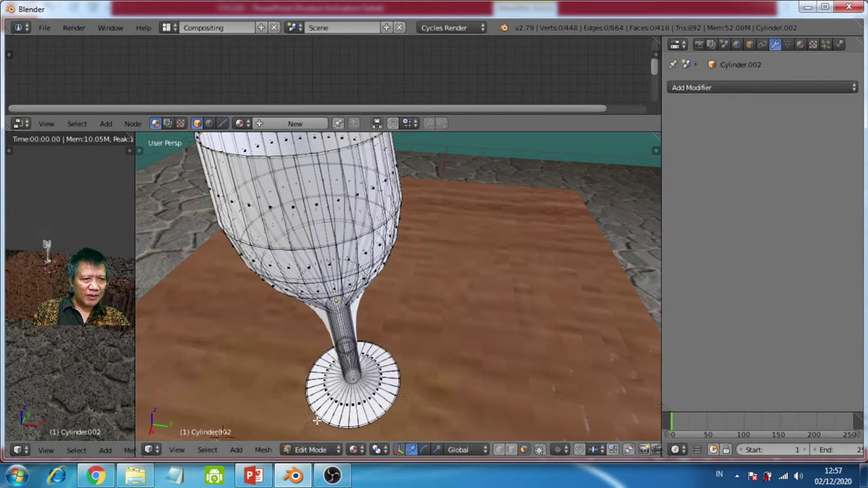
pyautogui.moveTo(326, 400); pyautogui.dragTo(245, 363, button='middle')
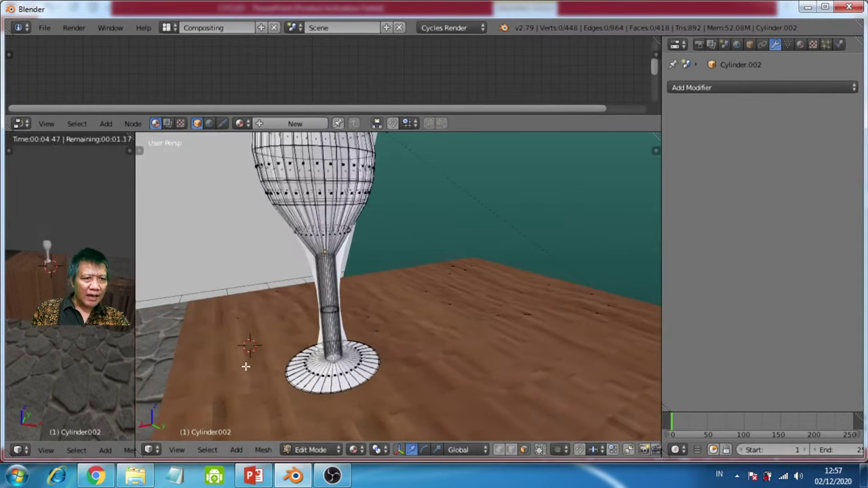
pyautogui.rightClick(326, 290)
pyautogui.hotkey('ctrl', 'z')
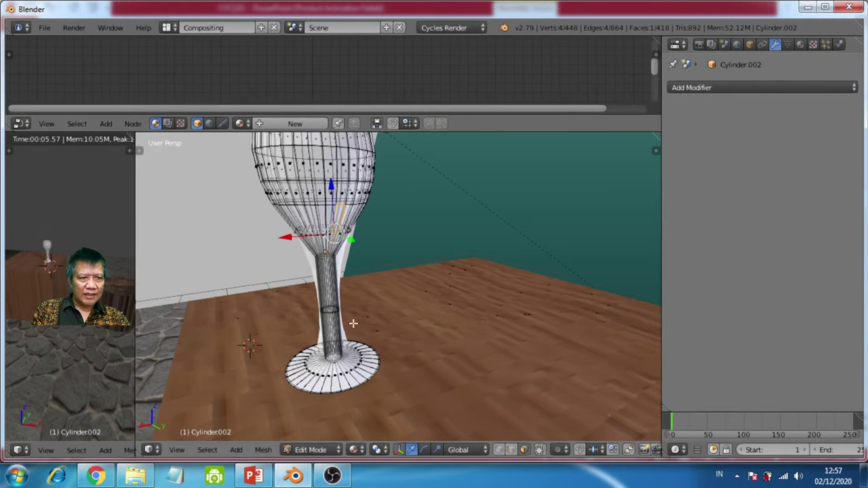
pyautogui.moveTo(353, 324); pyautogui.dragTo(329, 314, button='middle')
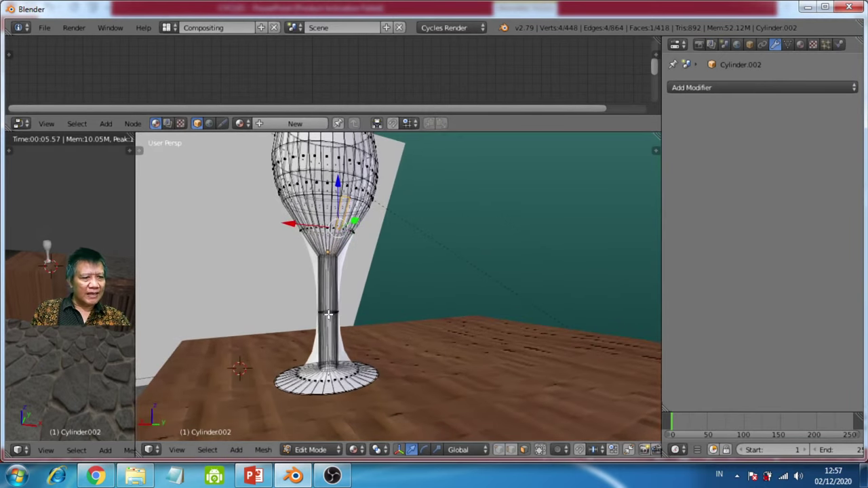
pyautogui.press('z')
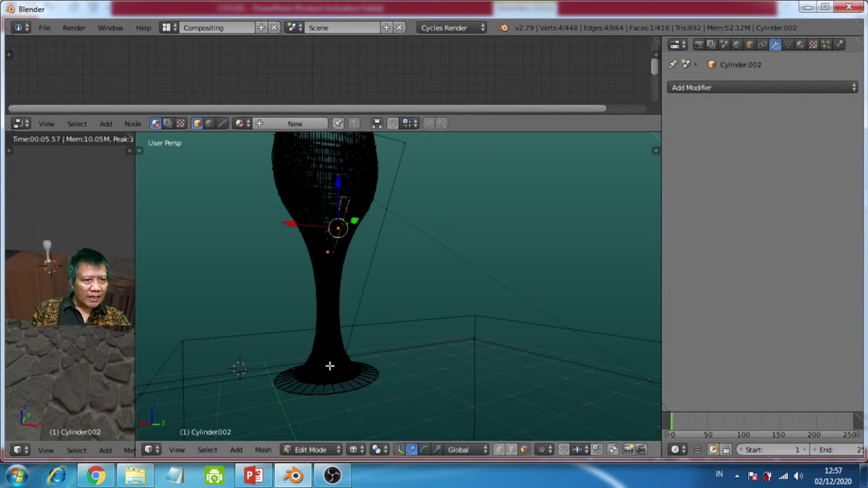
pyautogui.moveTo(330, 366); pyautogui.dragTo(313, 343, button='middle')
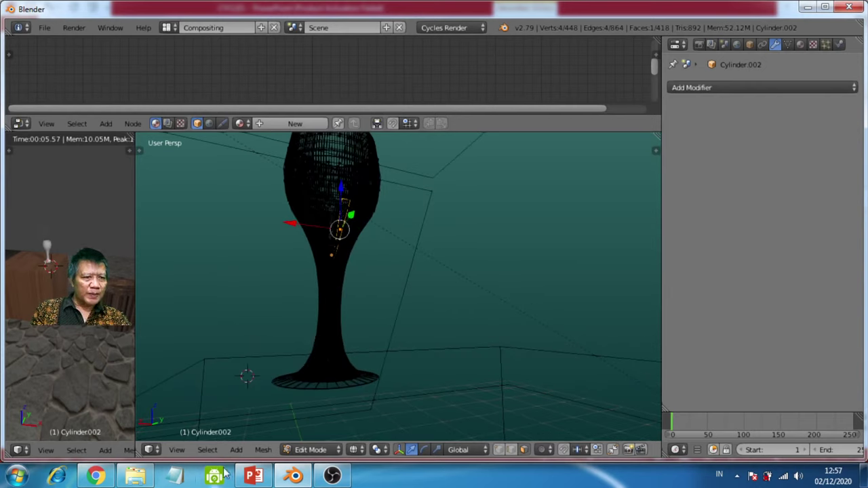
# Return to Object Mode and hide the smooth glass, Cylinder.001
pyautogui.click(306, 450)
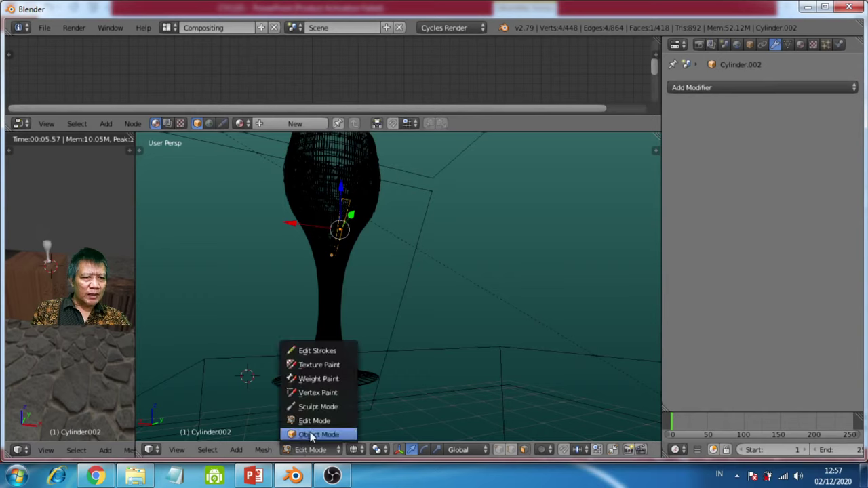
pyautogui.click(310, 434)
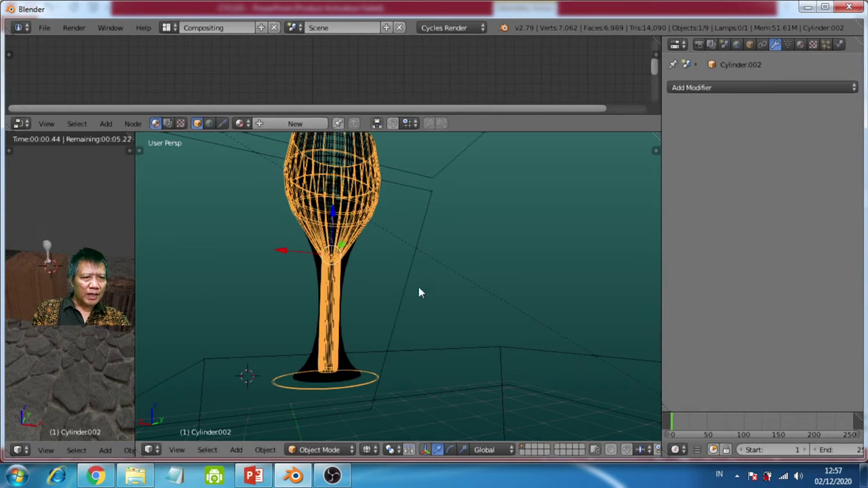
pyautogui.rightClick(343, 362)
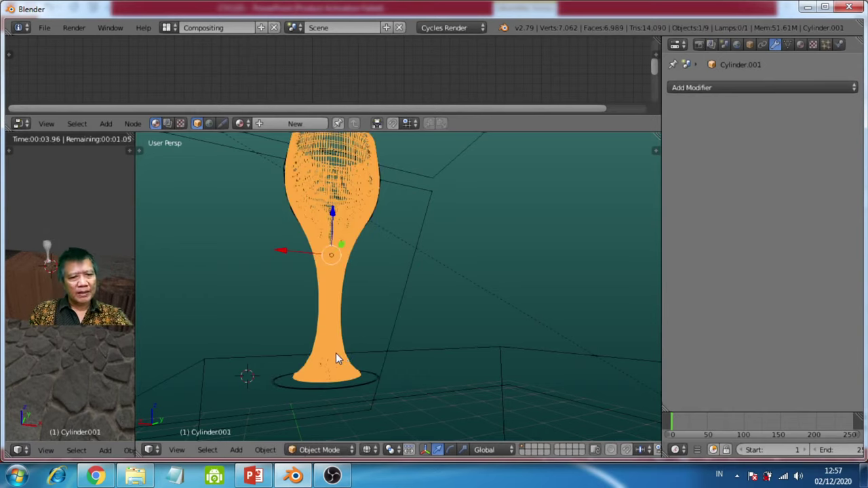
pyautogui.press('a')
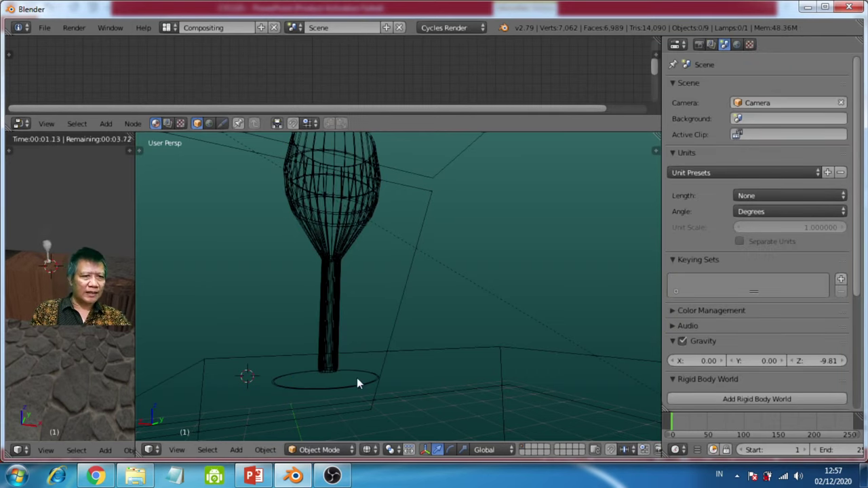
# In Edit Mode, box-select the bowl and stem of Cylinder.002 and delete their faces, keeping only the base disc
pyautogui.moveTo(378, 286); pyautogui.dragTo(322, 431, button='middle')
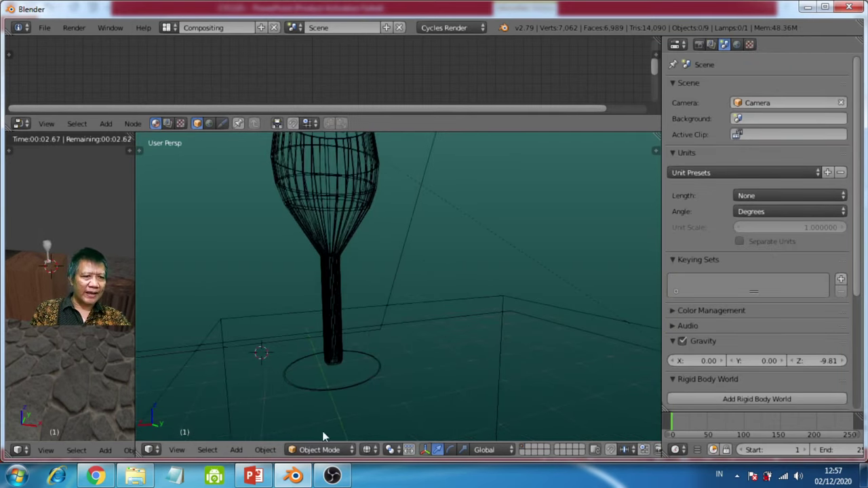
pyautogui.rightClick(337, 316)
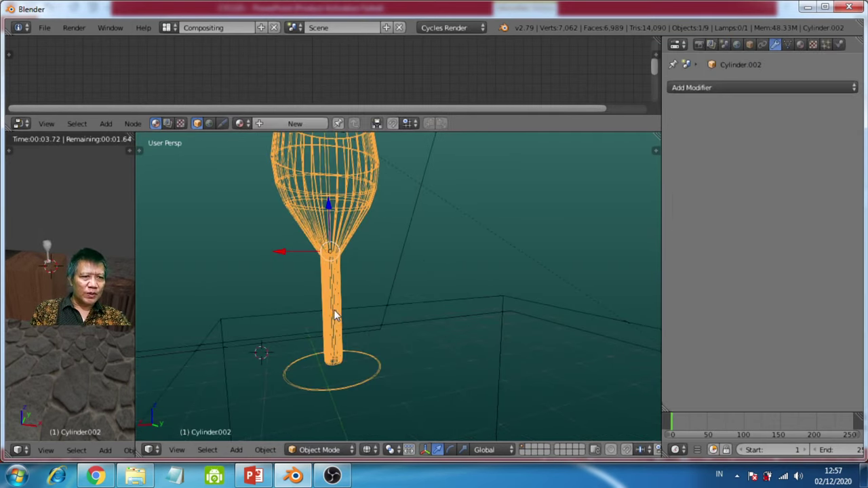
pyautogui.click(317, 450)
pyautogui.click(317, 418)
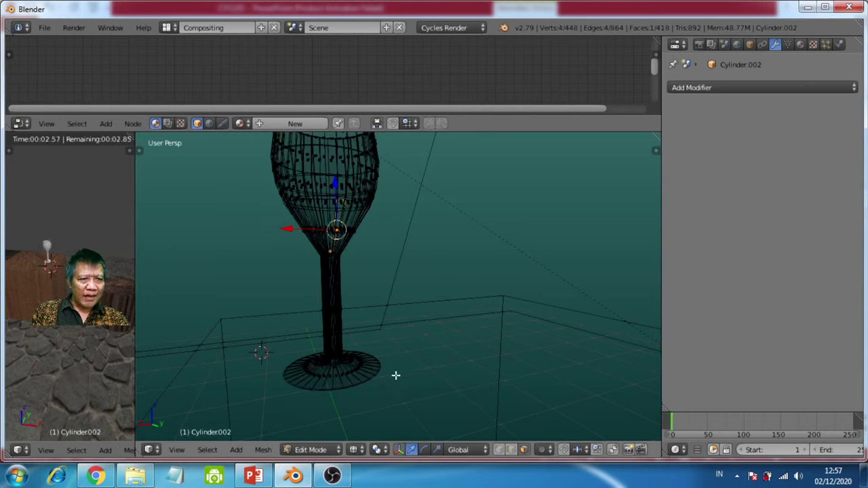
pyautogui.moveTo(397, 375); pyautogui.dragTo(338, 309, button='middle')
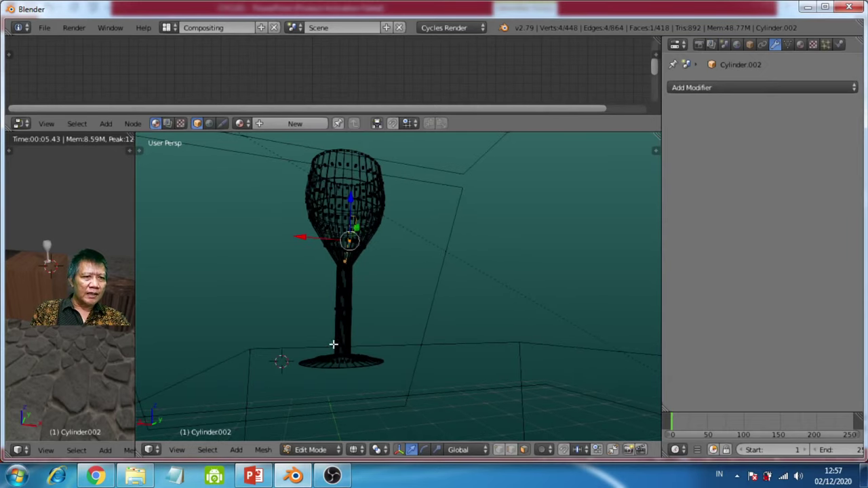
pyautogui.press('b')
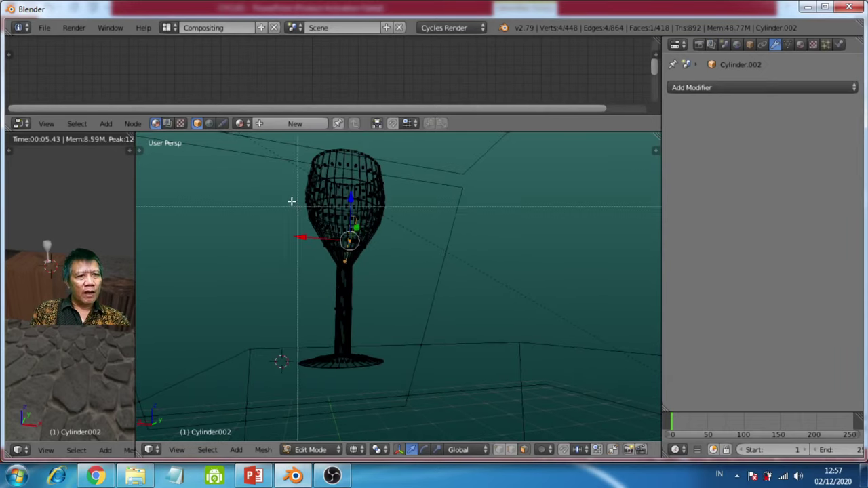
pyautogui.moveTo(266, 141); pyautogui.dragTo(439, 351)
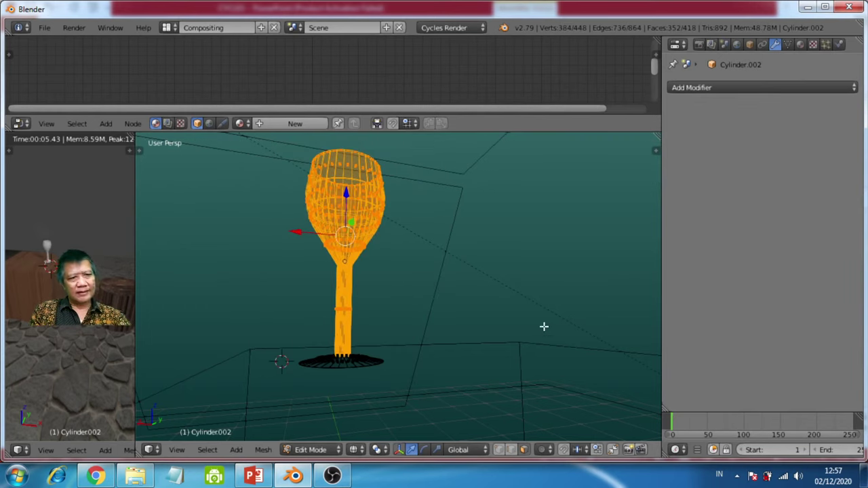
pyautogui.press('x')
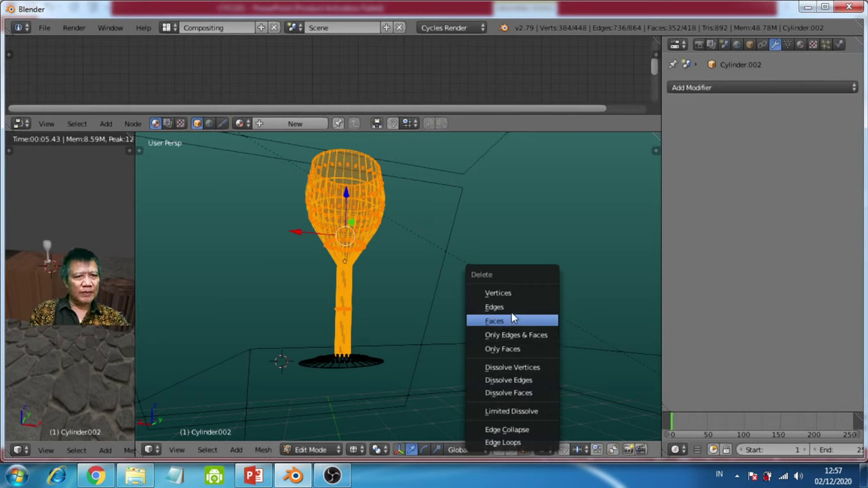
pyautogui.click(512, 325)
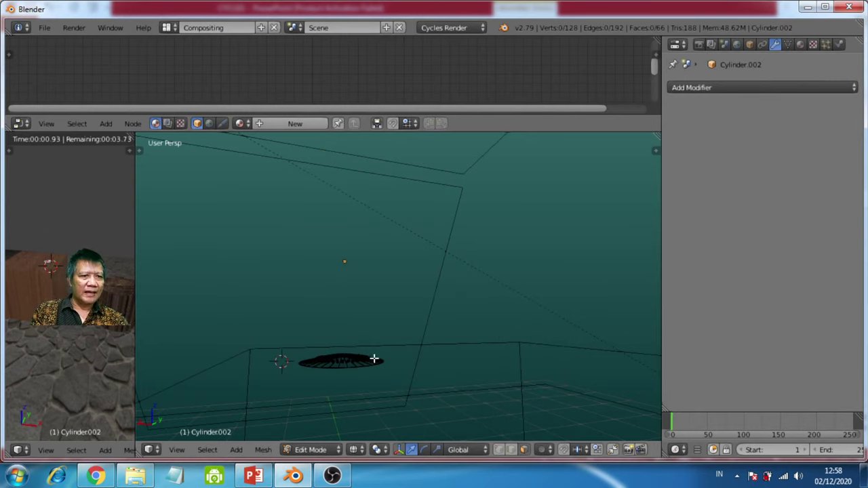
# Make the hidden glass Cylinder.001 visible again, switch the 3D view to solid shading and maximize the Blender window
pyautogui.moveTo(374, 358); pyautogui.dragTo(378, 395, button='middle')
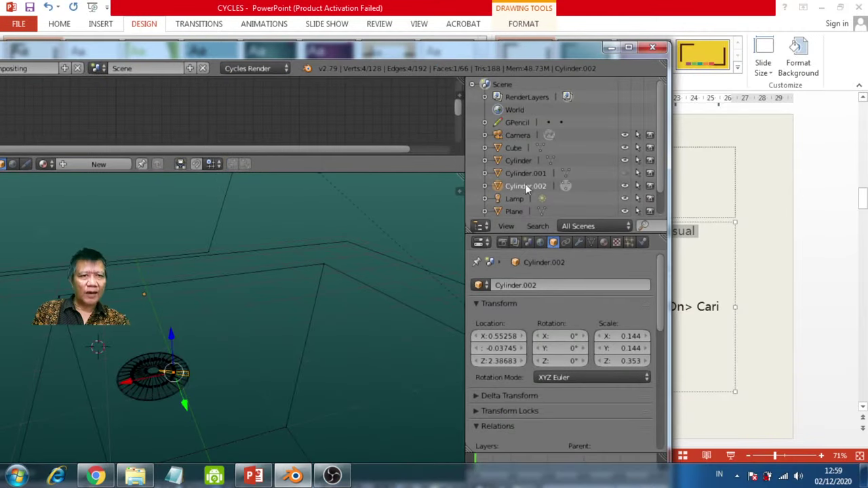
pyautogui.scroll(-2, 556, 171)
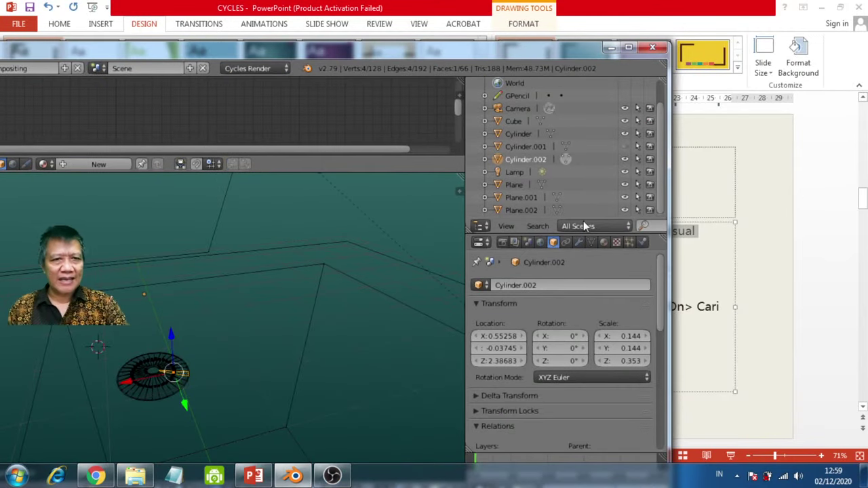
pyautogui.click(625, 146)
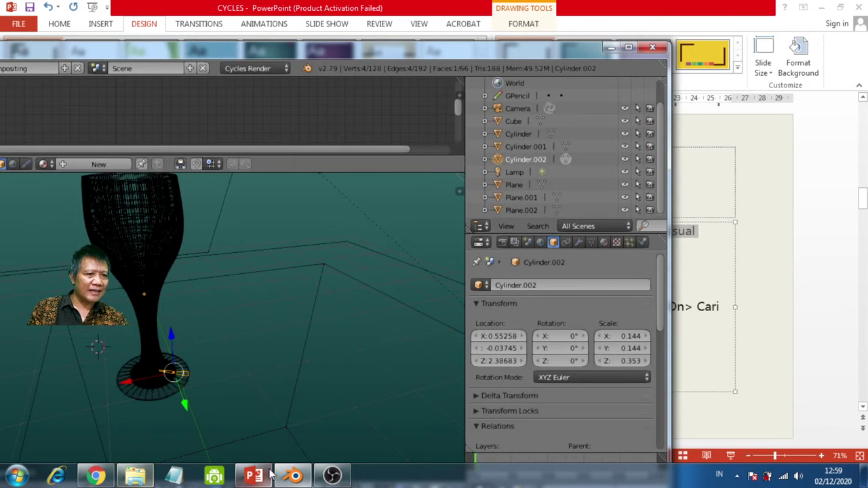
pyautogui.press('z')
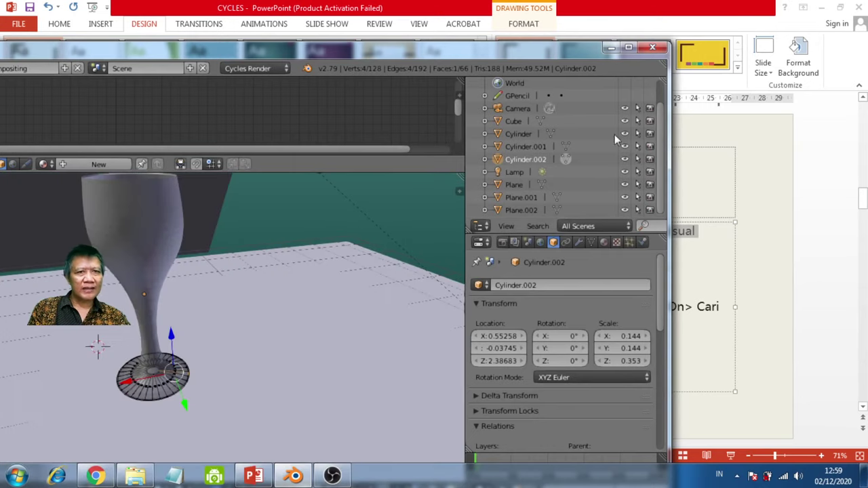
pyautogui.click(631, 47)
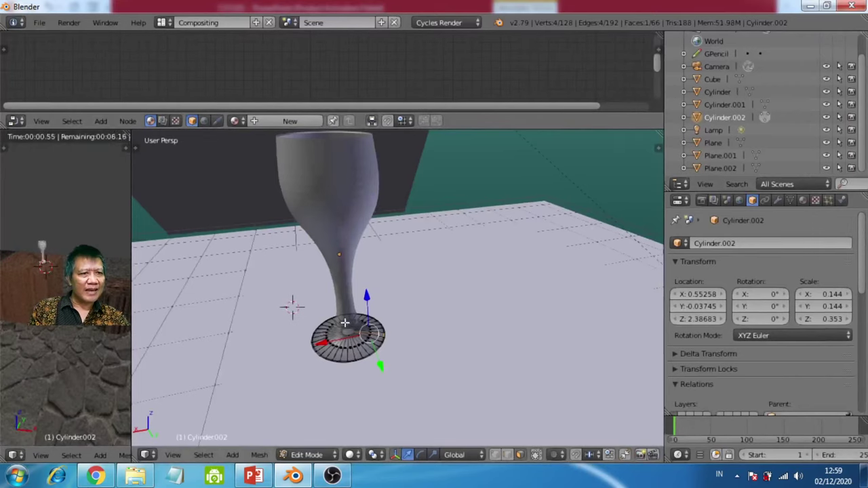
# Return to Object Mode and join the base disc, Cylinder.002, into the smooth glass, Cylinder.001
pyautogui.moveTo(300, 347); pyautogui.dragTo(258, 397, button='middle')
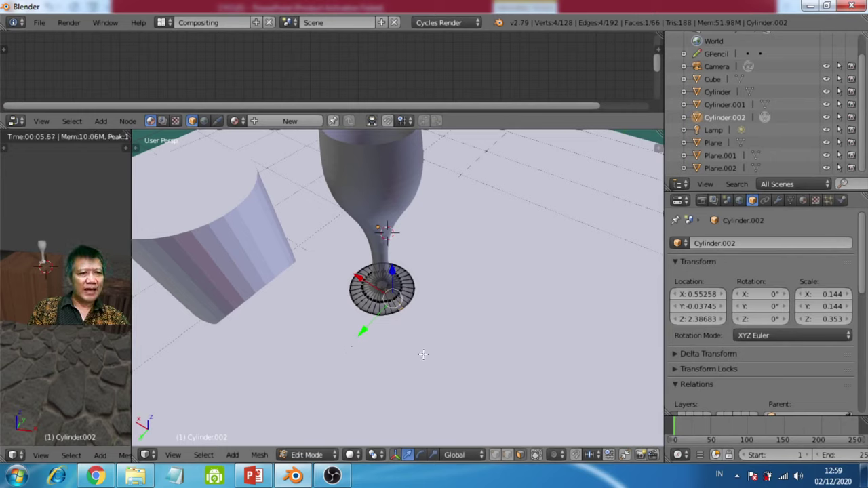
pyautogui.rightClick(405, 295)
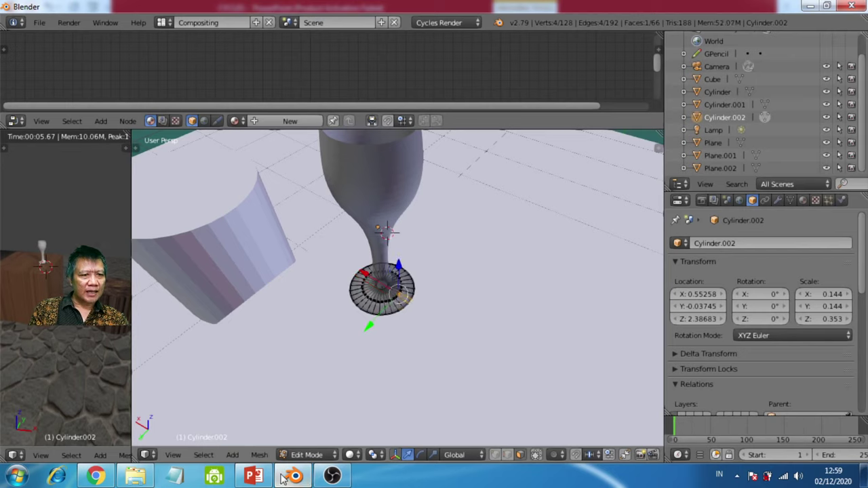
pyautogui.click(307, 455)
pyautogui.click(303, 439)
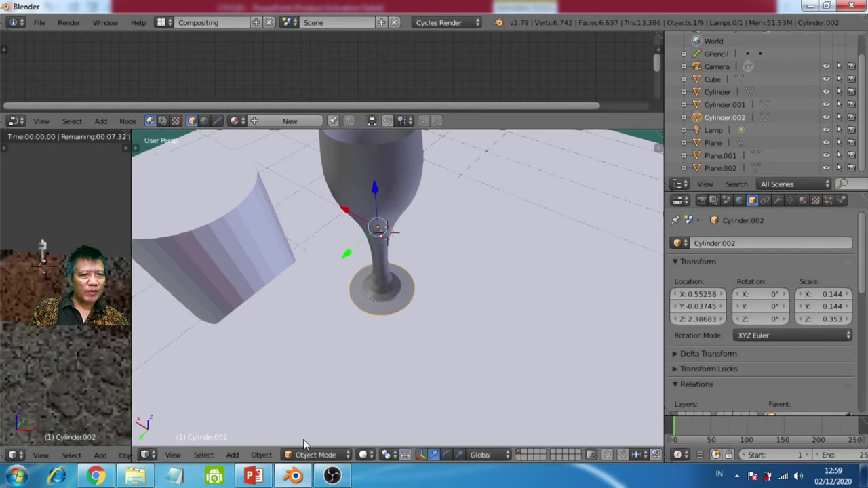
pyautogui.rightClick(407, 296)
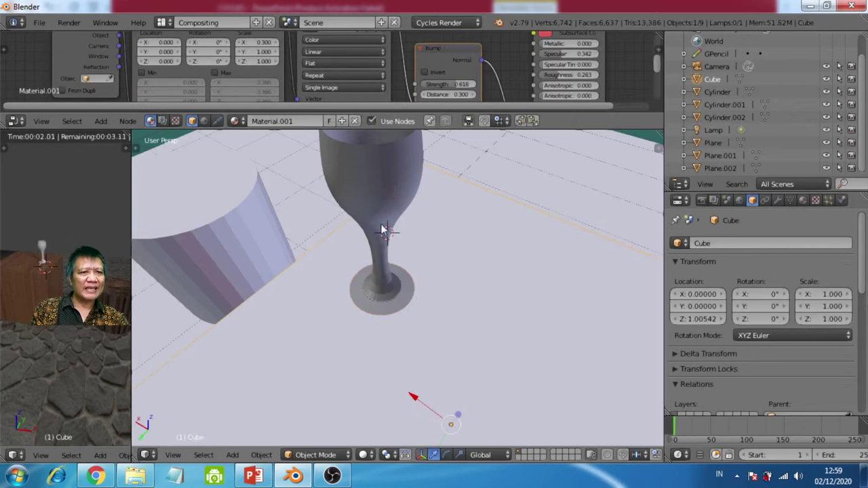
pyautogui.rightClick(405, 297)
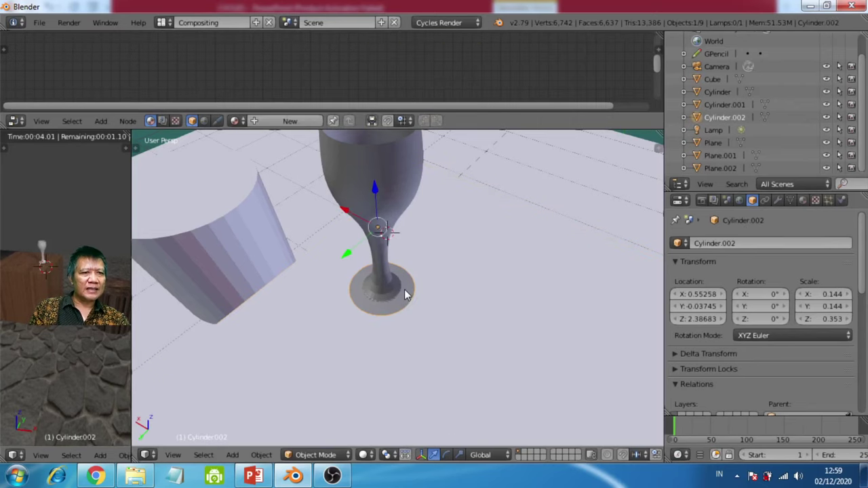
pyautogui.rightClick(371, 188)
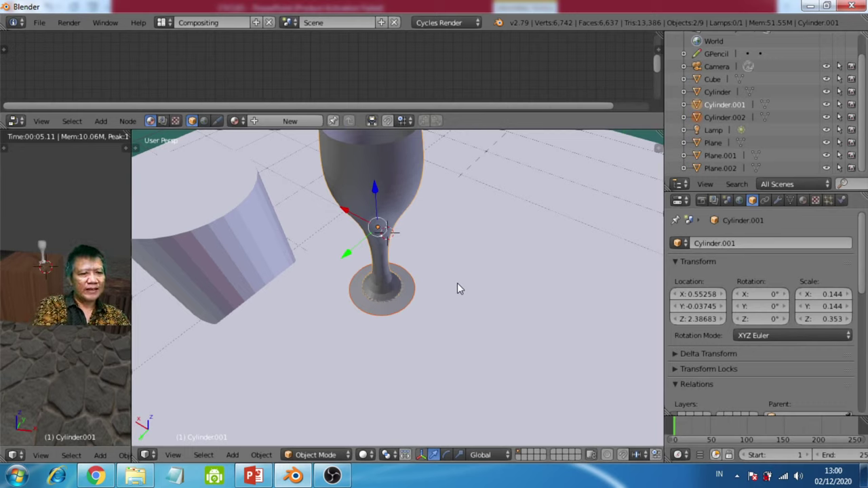
pyautogui.press('Delete')
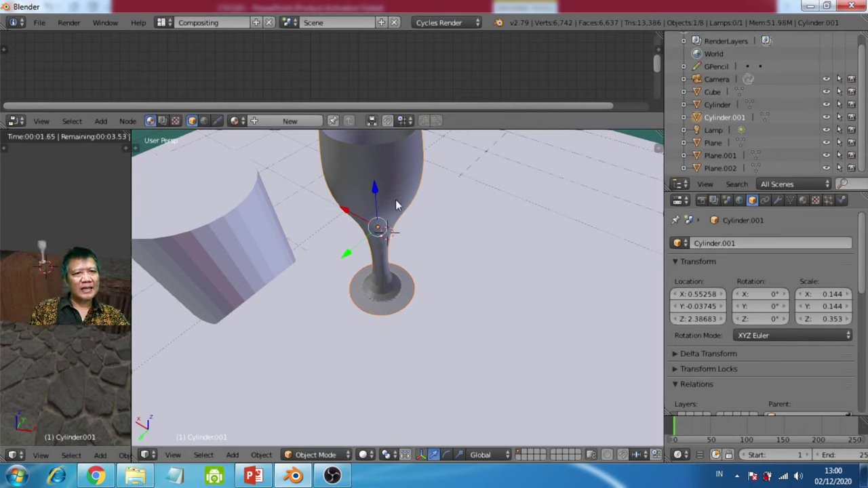
pyautogui.moveTo(364, 272); pyautogui.dragTo(394, 216, button='middle')
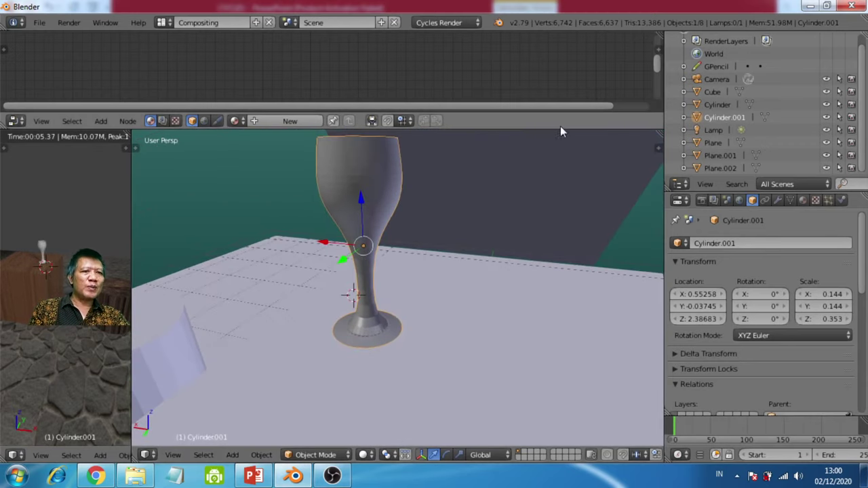
# Give the glass a new material, trying Refraction BSDF before choosing Principled BSDF as its surface shader
pyautogui.click(804, 200)
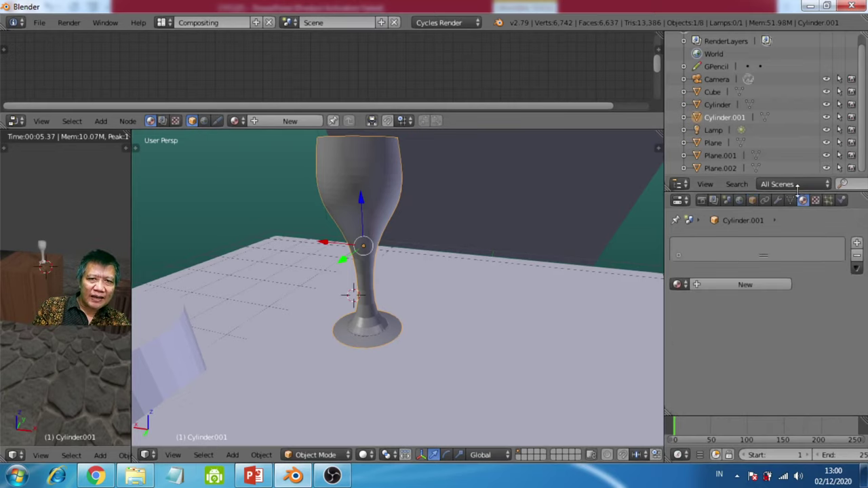
pyautogui.moveTo(801, 179); pyautogui.dragTo(798, 91)
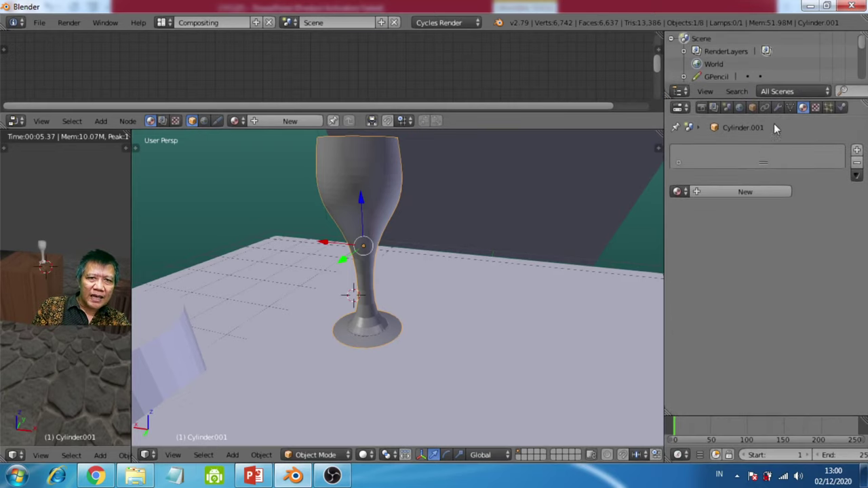
pyautogui.click(740, 192)
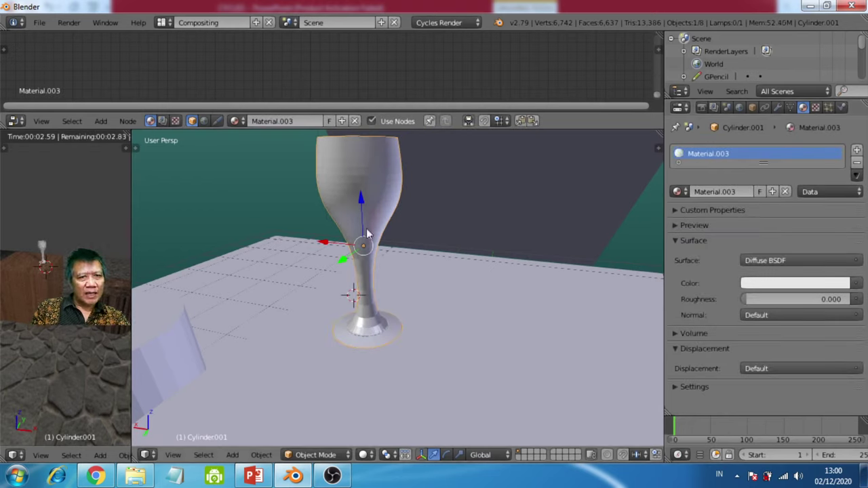
pyautogui.click(835, 264)
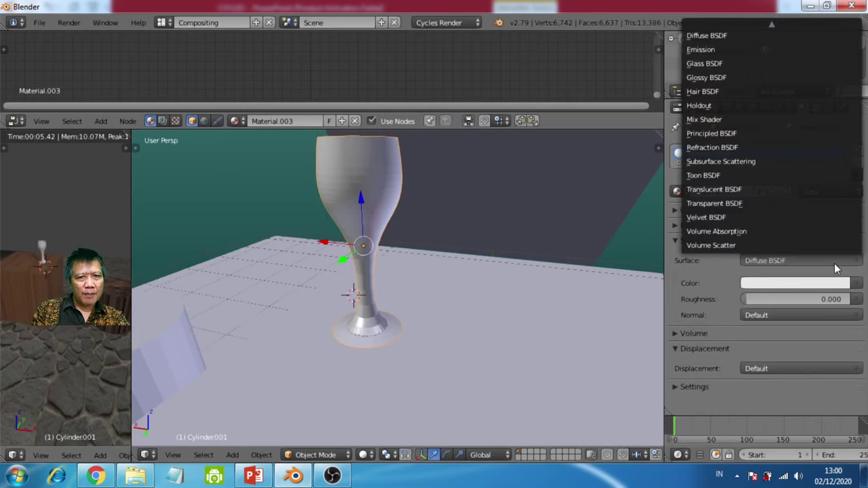
pyautogui.click(707, 147)
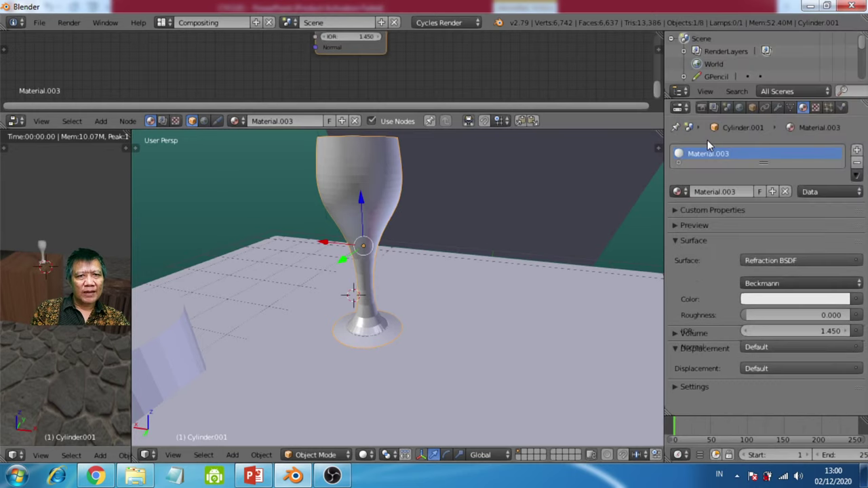
pyautogui.click(802, 261)
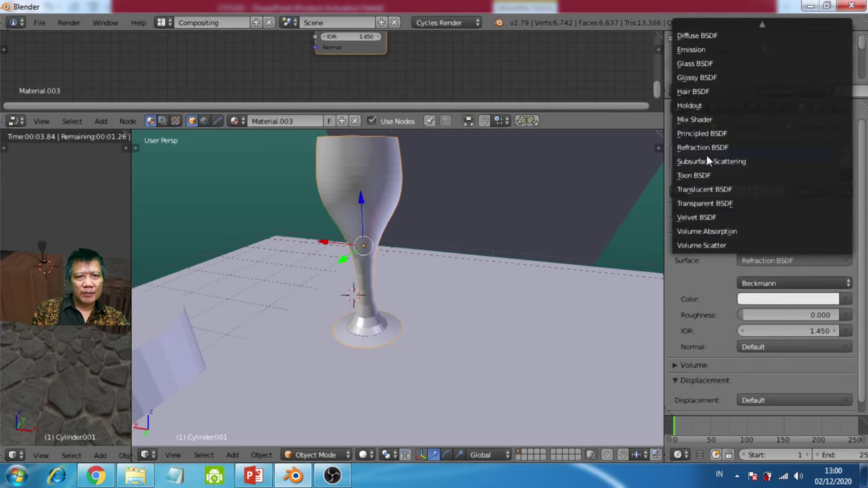
pyautogui.click(706, 133)
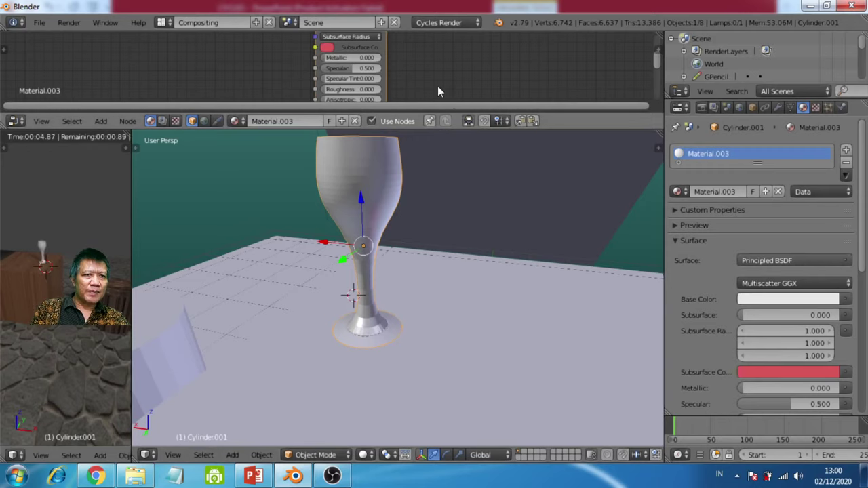
# Enlarge the node editor and rendered view, and add linked Texture Coordinate, Mapping and Image Texture nodes to the Principled BSDF
pyautogui.moveTo(465, 129); pyautogui.dragTo(465, 198)
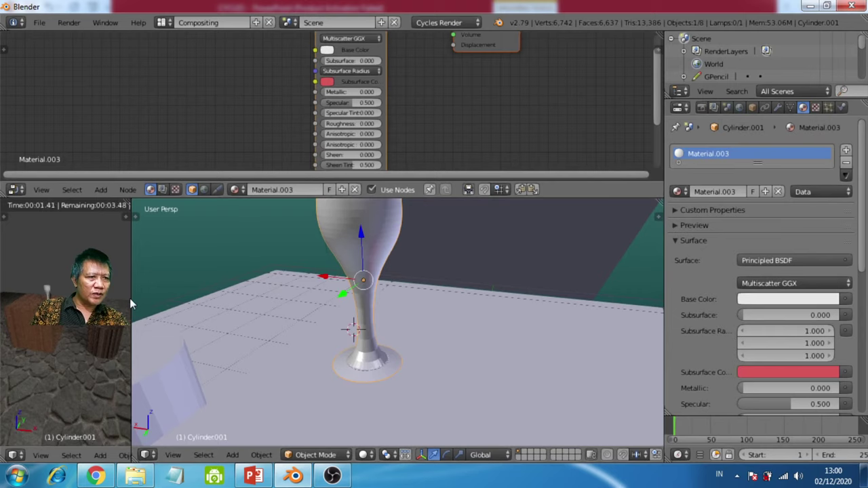
pyautogui.moveTo(130, 298); pyautogui.dragTo(310, 299)
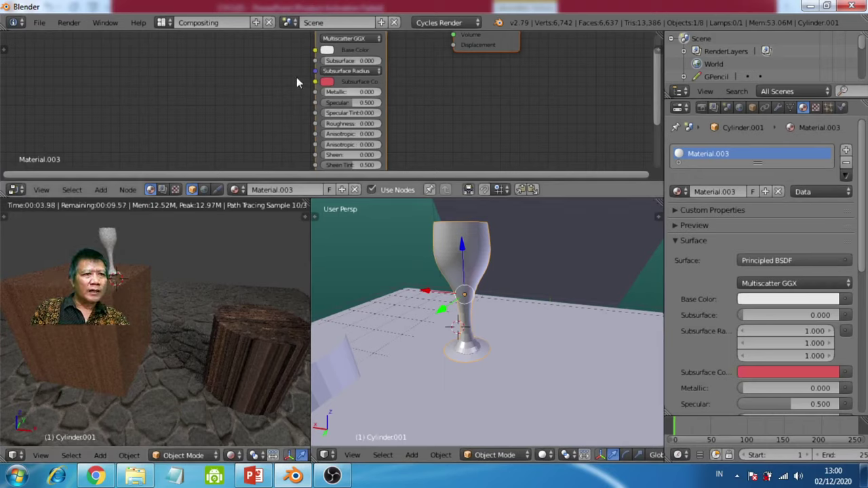
pyautogui.scroll(1, 434, 111)
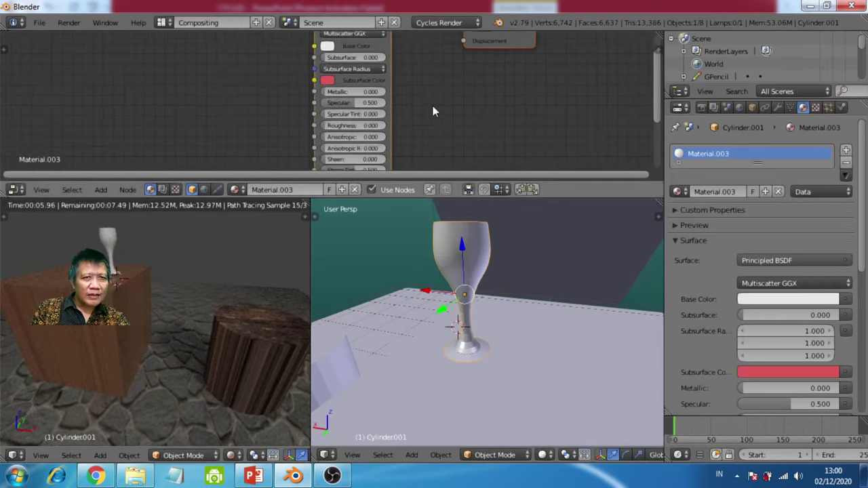
pyautogui.moveTo(434, 101); pyautogui.dragTo(437, 135, button='middle')
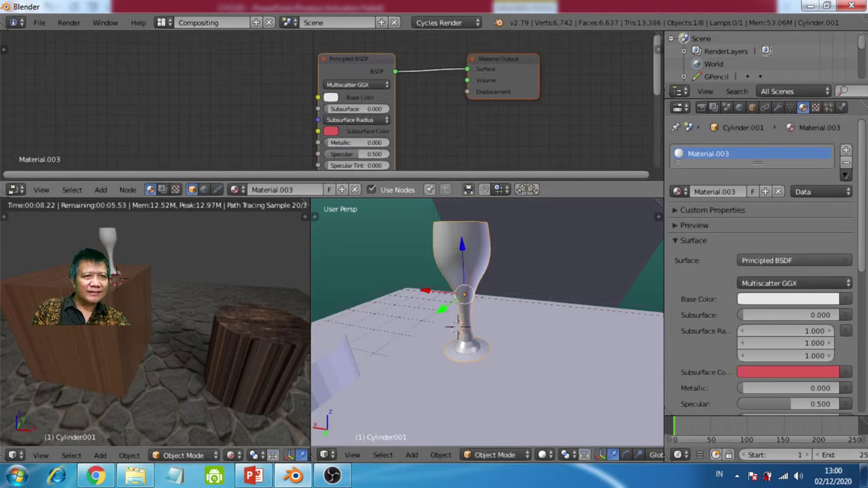
pyautogui.click(356, 59)
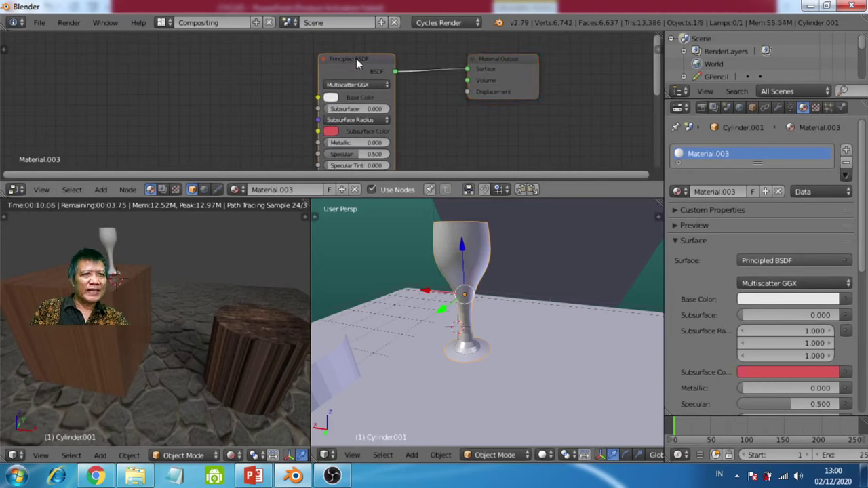
pyautogui.hotkey('ctrl', 't')
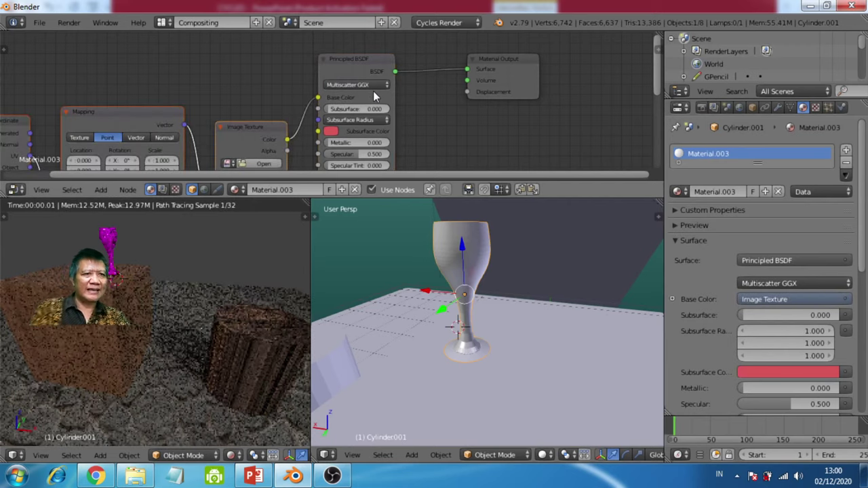
# Delete the Image Texture and Mapping nodes, keeping the Texture Coordinate node and placing it beside the Principled BSDF
pyautogui.moveTo(250, 128); pyautogui.dragTo(243, 96)
pyautogui.moveTo(141, 109); pyautogui.dragTo(103, 47)
pyautogui.moveTo(226, 96); pyautogui.dragTo(220, 54)
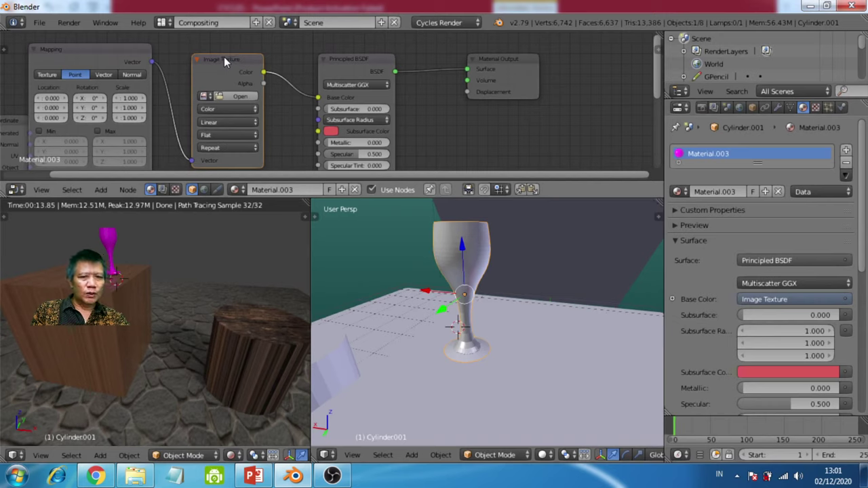
pyautogui.press('x')
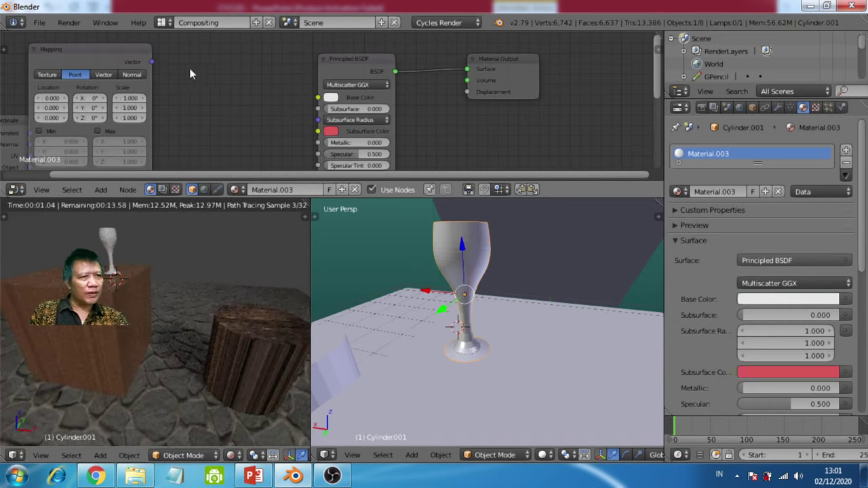
pyautogui.click(123, 57)
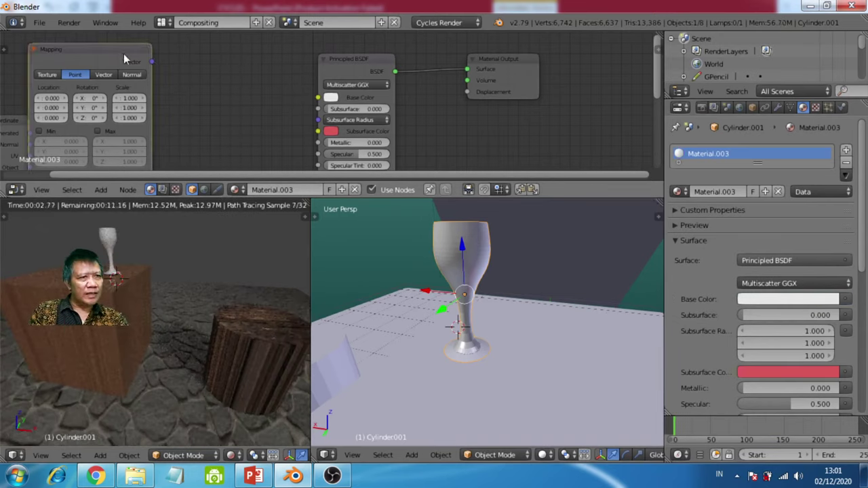
pyautogui.press('x')
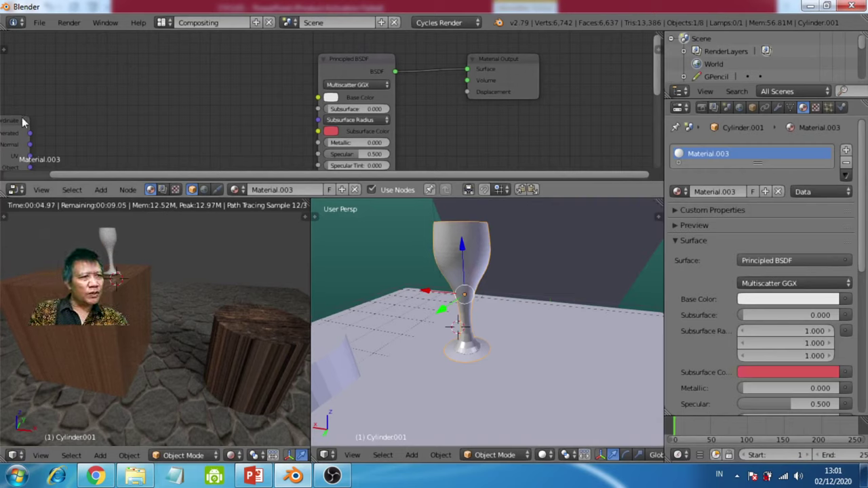
pyautogui.moveTo(19, 123); pyautogui.dragTo(307, 96)
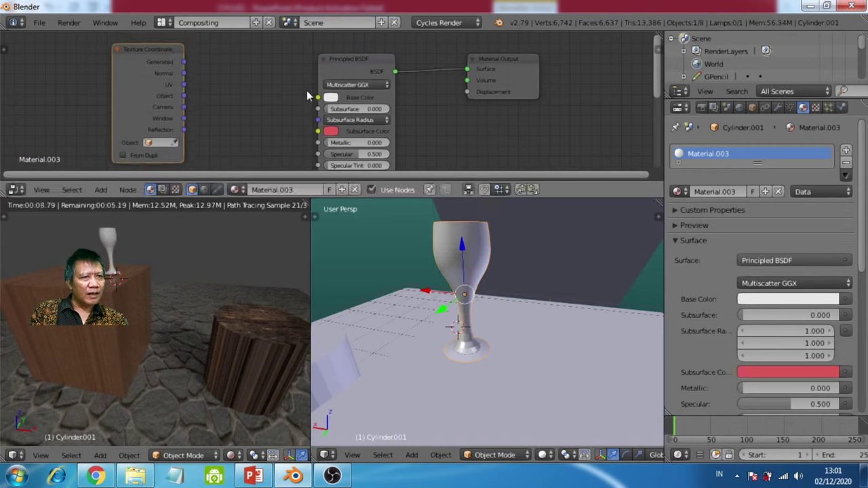
# Enlarge the node editor further and connect the Texture Coordinate's Generated output to the Principled BSDF's Normal input
pyautogui.moveTo(416, 124); pyautogui.dragTo(448, 58, button='middle')
pyautogui.scroll(-4, 317, 61)
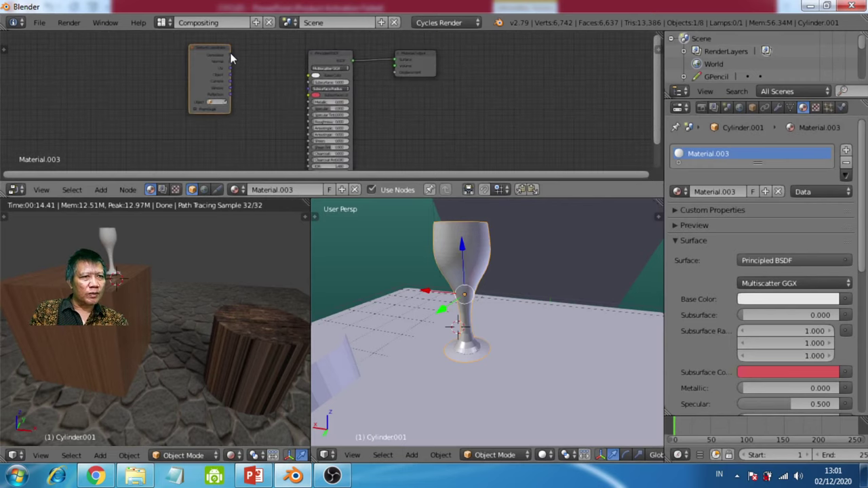
pyautogui.moveTo(230, 55); pyautogui.dragTo(275, 102)
pyautogui.moveTo(298, 141); pyautogui.dragTo(295, 158)
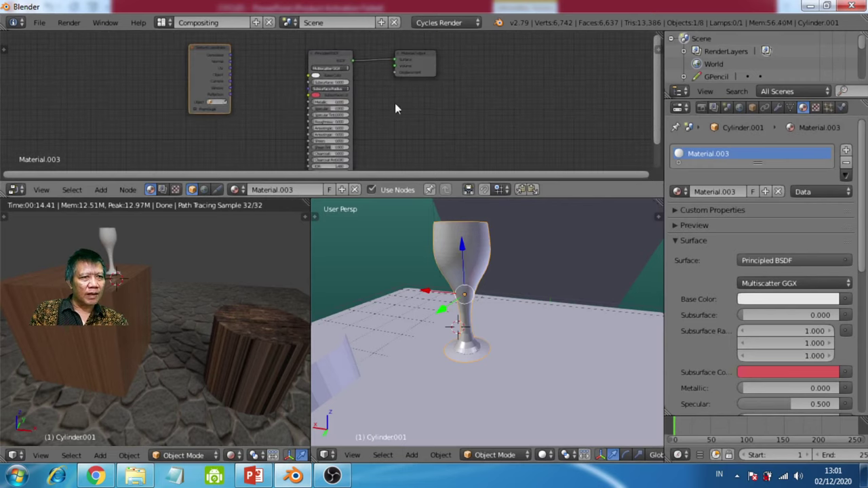
pyautogui.scroll(-1, 400, 95)
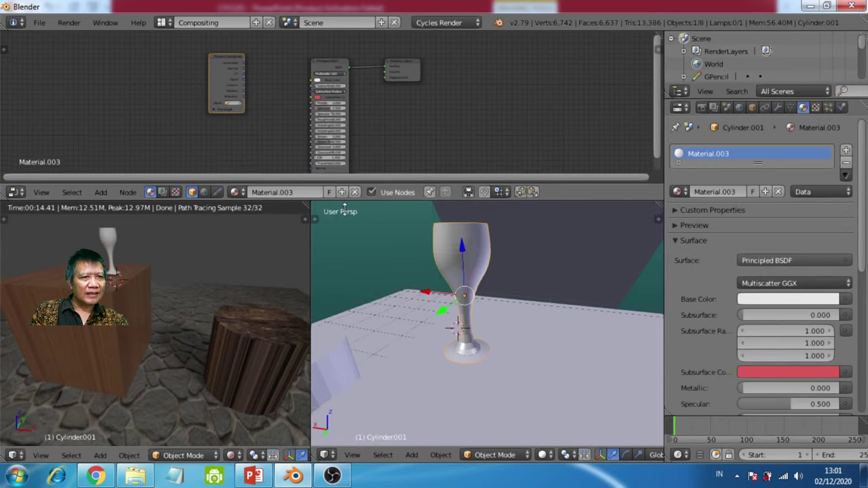
pyautogui.moveTo(342, 198); pyautogui.dragTo(339, 297)
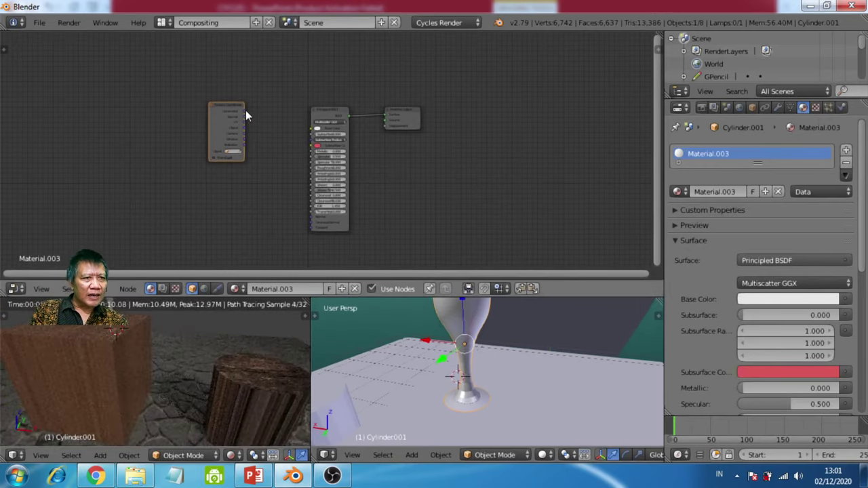
pyautogui.moveTo(246, 110); pyautogui.dragTo(315, 216)
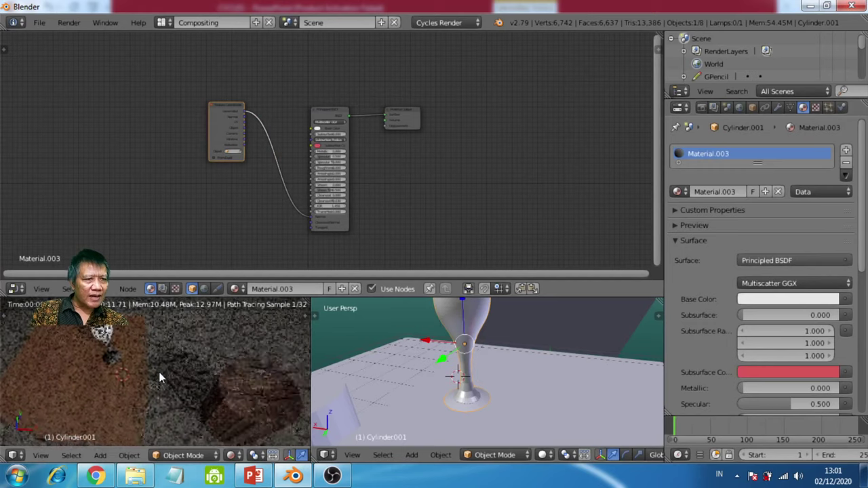
# Set the Principled BSDF's Base Color to a light blue
pyautogui.scroll(2, 310, 195)
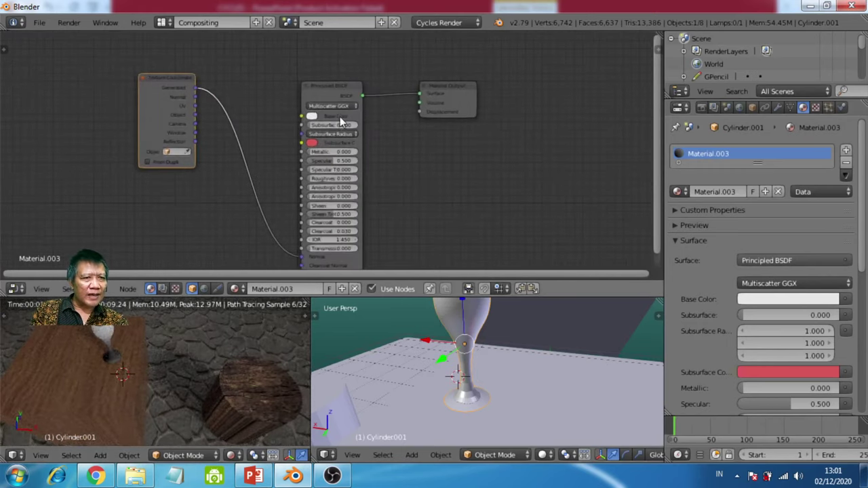
pyautogui.click(312, 116)
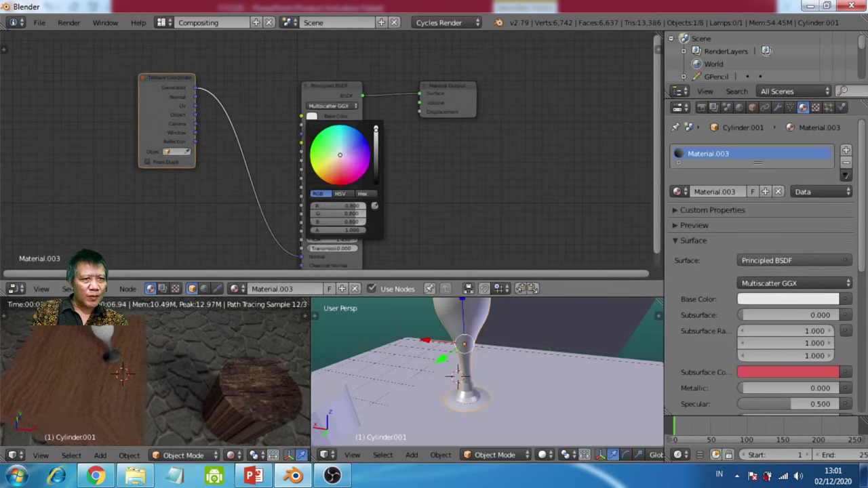
pyautogui.click(350, 156)
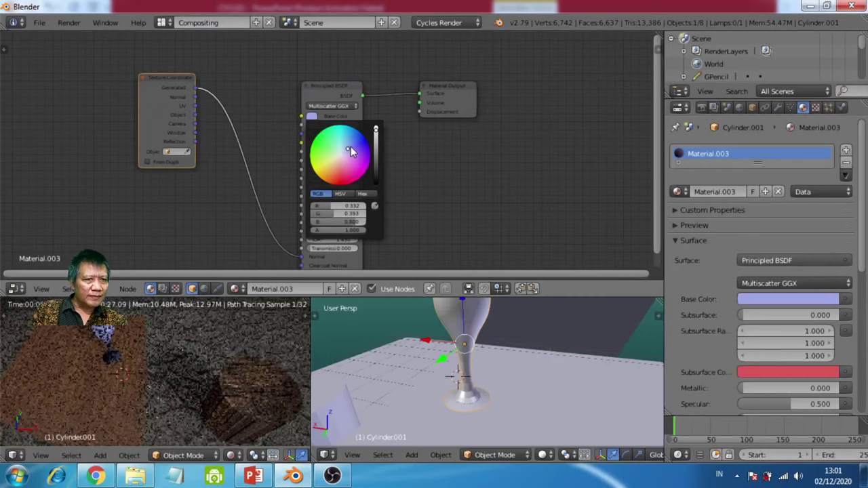
pyautogui.click(351, 150)
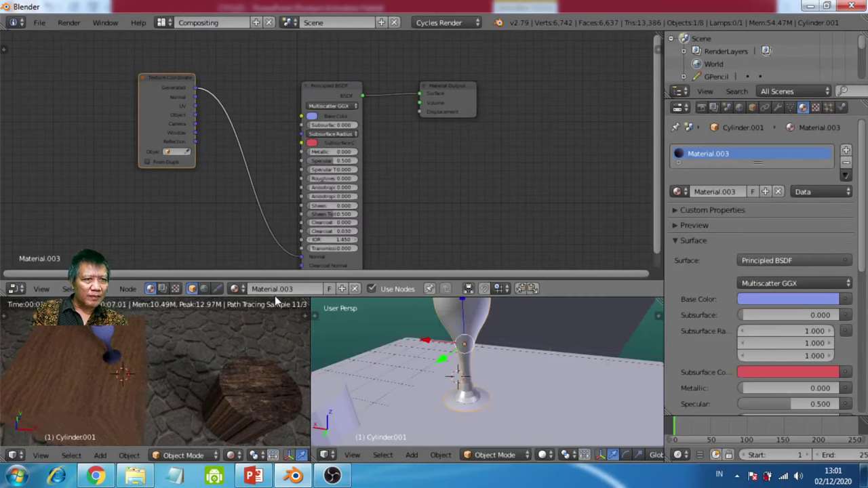
# Move the Generated link from the Normal input to Base Color and set Specular to 0.525, inspecting the rendered glass
pyautogui.moveTo(302, 259); pyautogui.dragTo(303, 117)
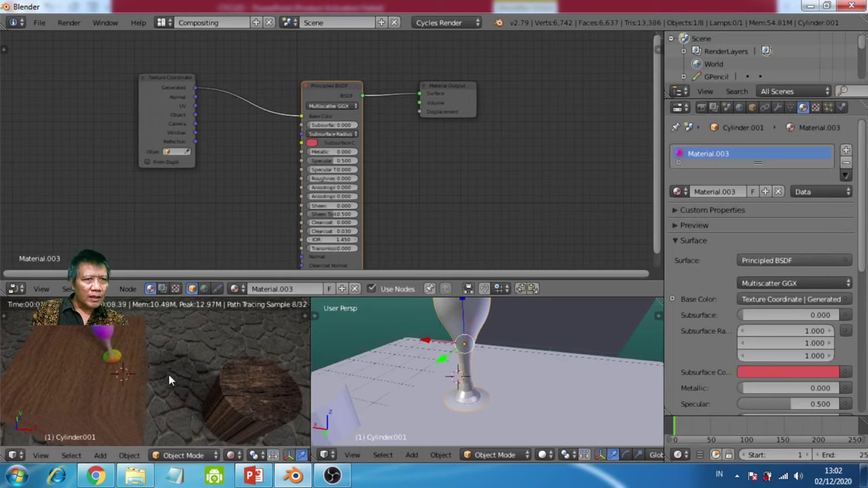
pyautogui.moveTo(118, 344)
pyautogui.mouseDown(button='middle')
pyautogui.moveTo(163, 323)
pyautogui.moveTo(155, 332)
pyautogui.moveTo(165, 357)
pyautogui.mouseUp(button='middle')
pyautogui.scroll(3, 165, 357)
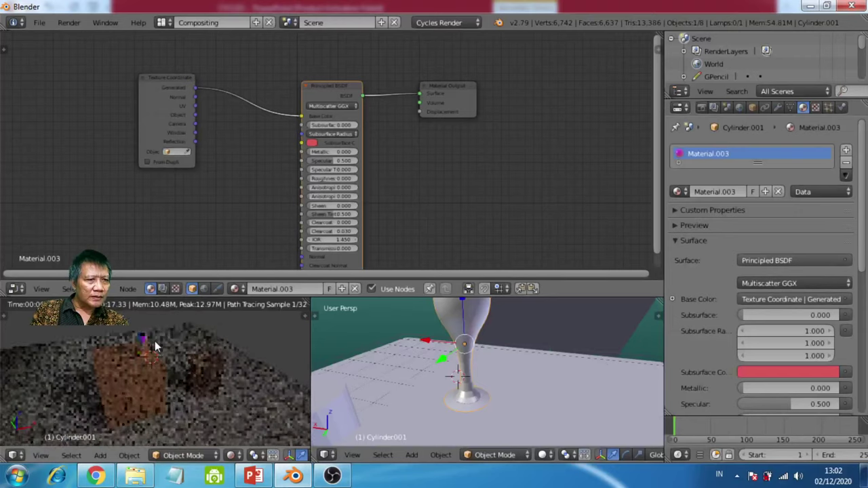
pyautogui.scroll(2, 148, 351)
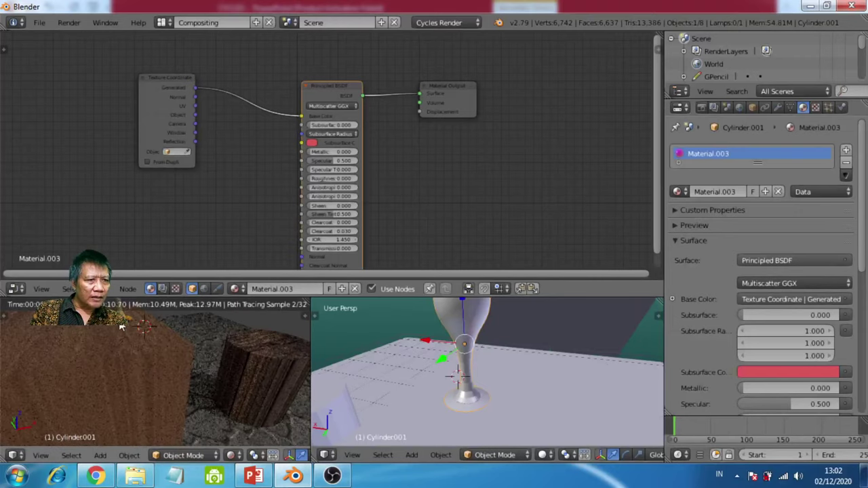
pyautogui.scroll(3, 124, 353)
pyautogui.scroll(-5, 125, 370)
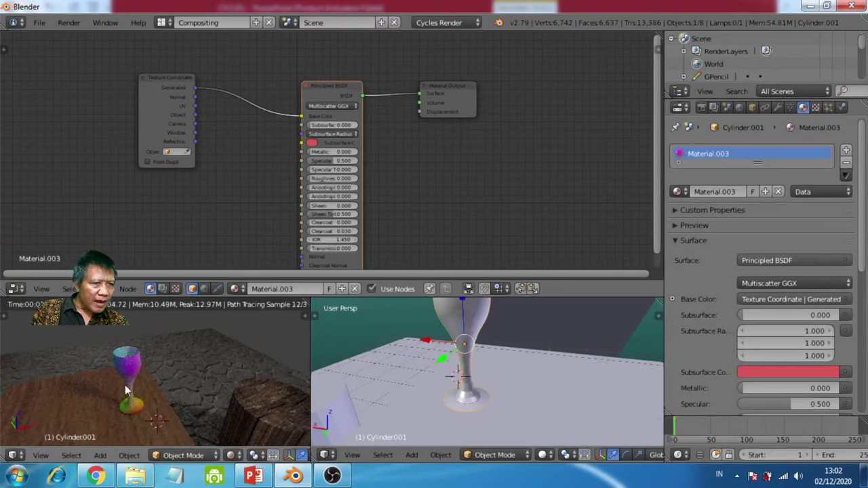
pyautogui.scroll(3, 145, 389)
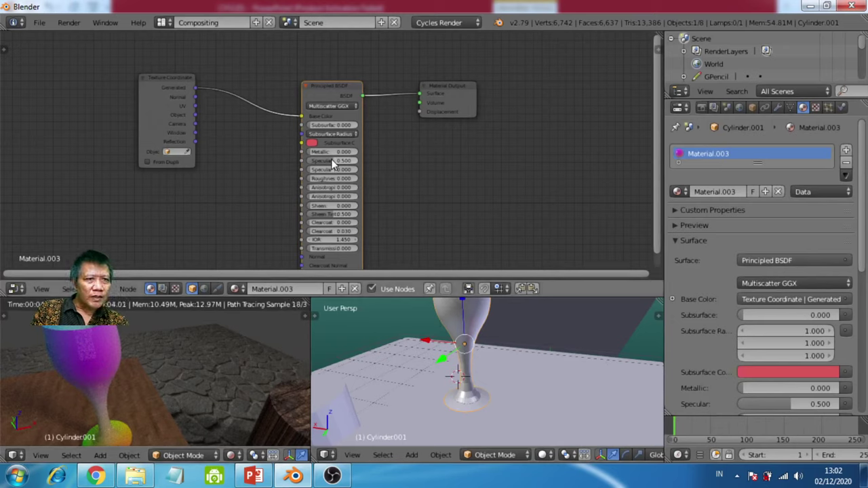
pyautogui.moveTo(333, 161); pyautogui.dragTo(338, 160)
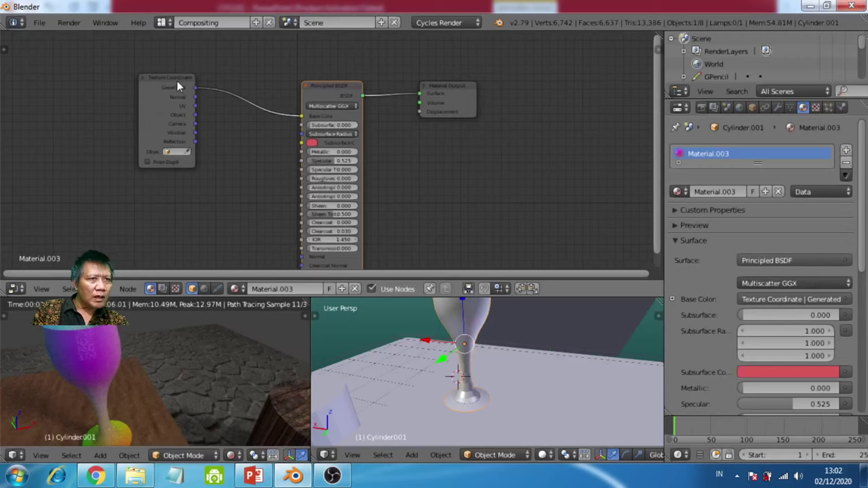
pyautogui.moveTo(177, 80); pyautogui.dragTo(113, 114)
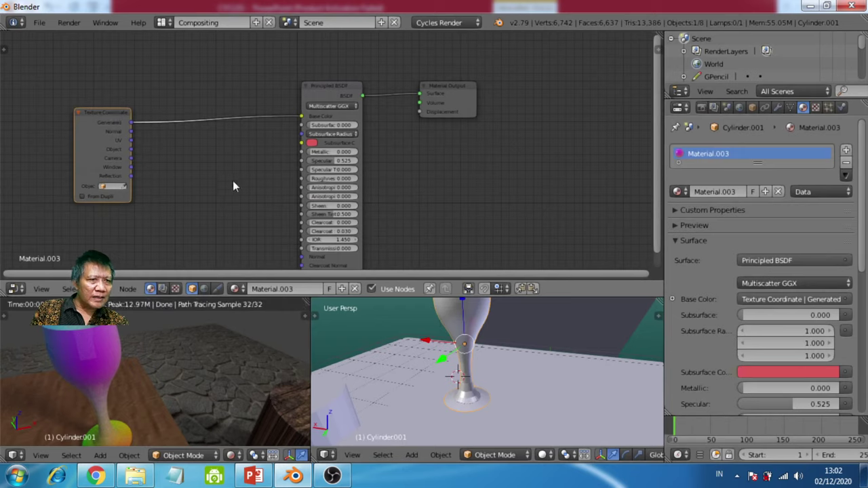
pyautogui.hotkey('shift', 'a')
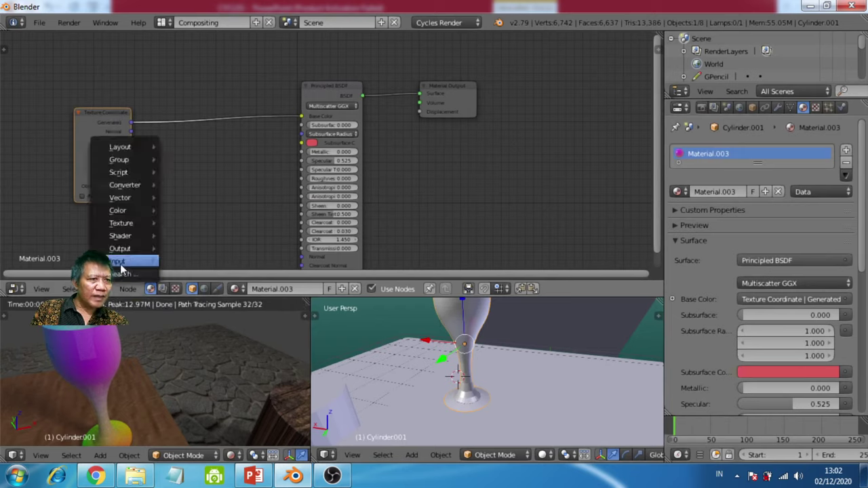
pyautogui.moveTo(144, 197)
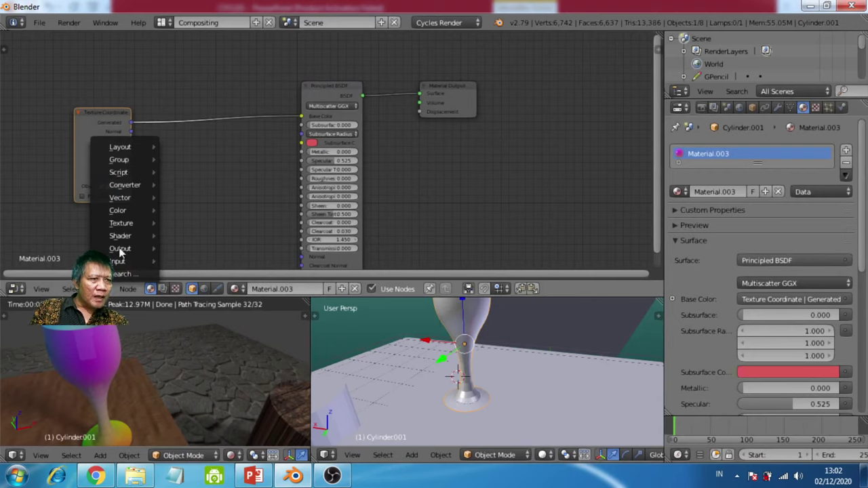
pyautogui.click(122, 274)
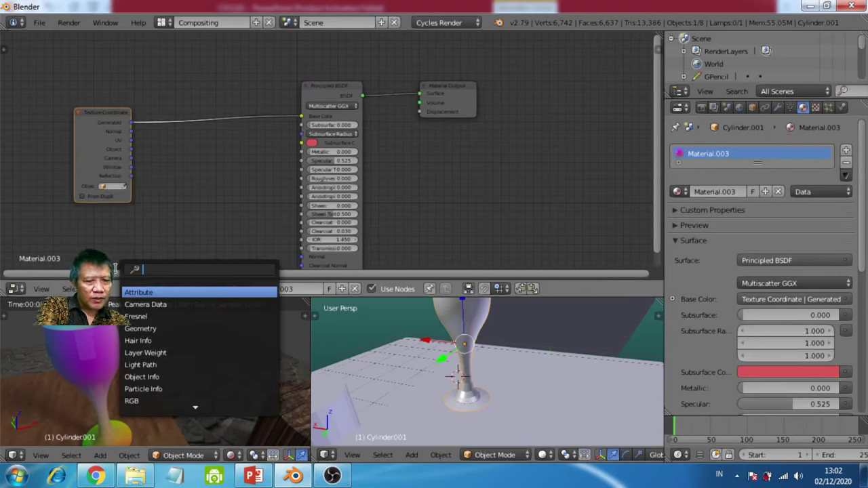
pyautogui.write('texx')
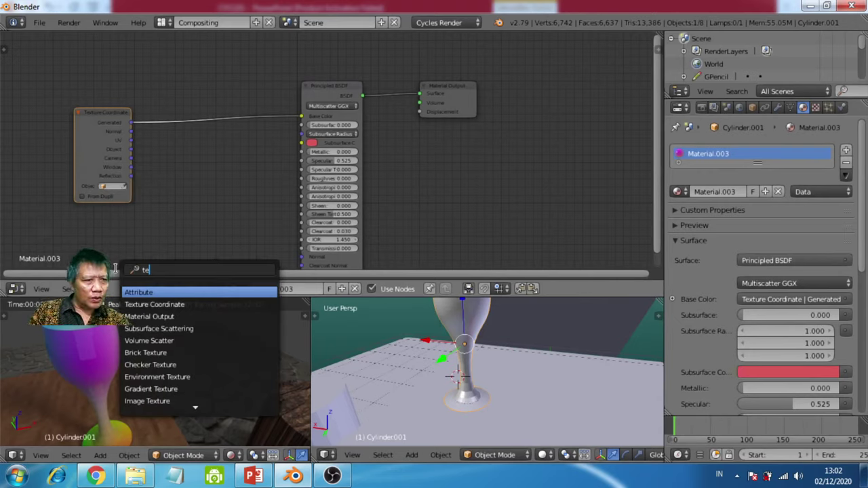
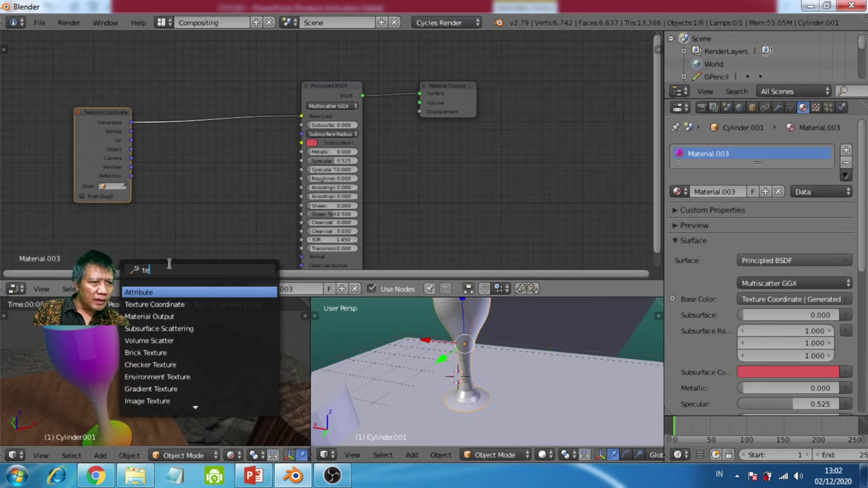
pyautogui.write('x')
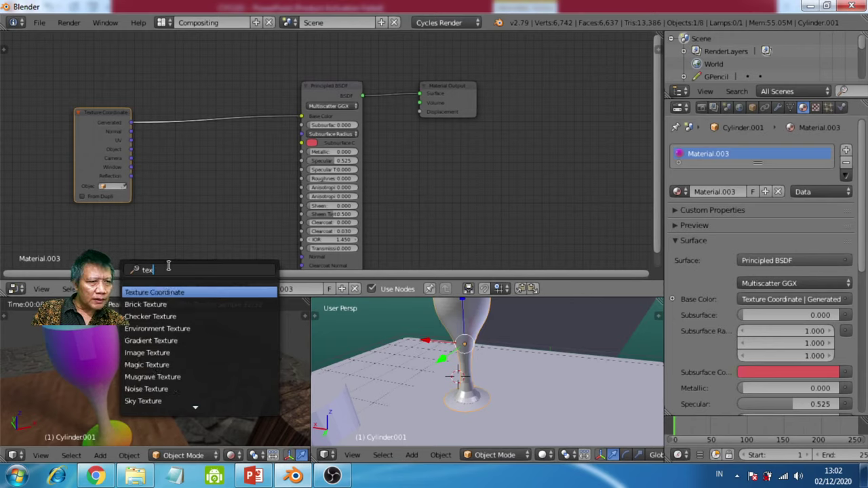
pyautogui.write('x')
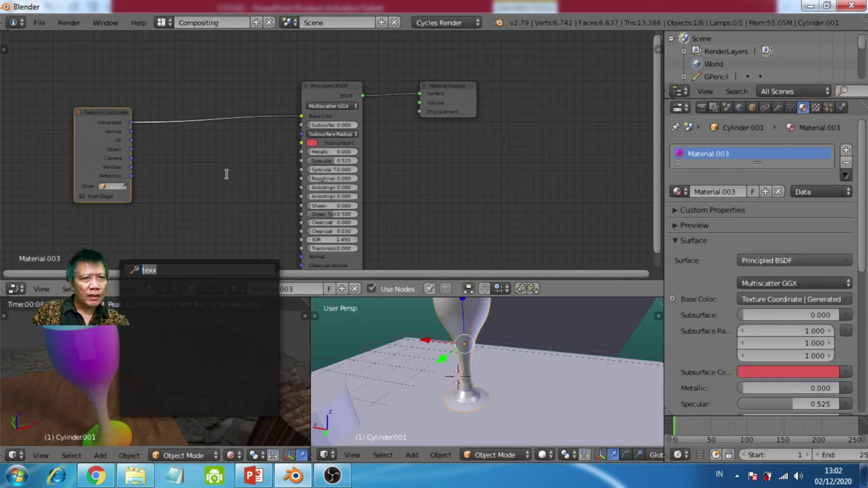
pyautogui.press('Escape')
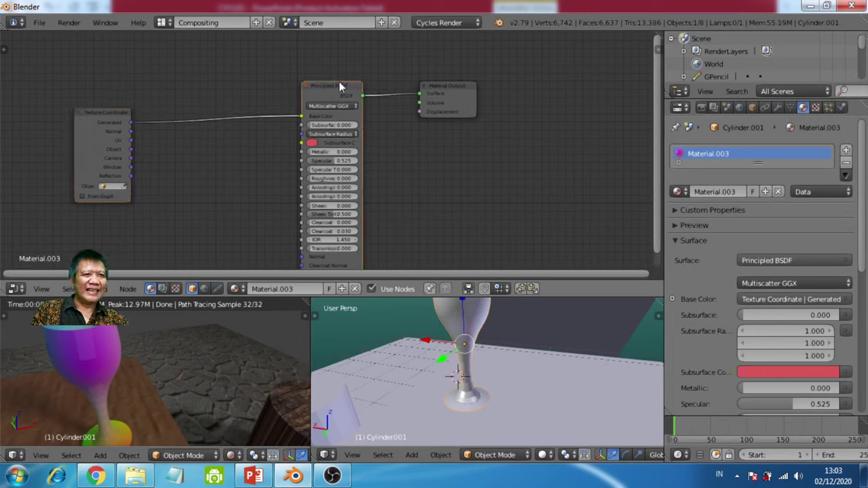
# Delete the Texture Coordinate node and reposition the Principled BSDF node to make room for another shader
pyautogui.moveTo(339, 83); pyautogui.dragTo(247, 55)
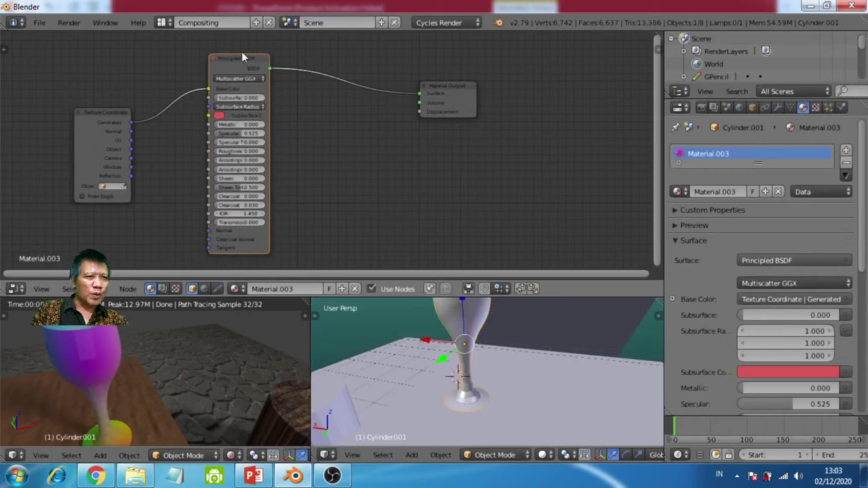
pyautogui.click(92, 109)
pyautogui.press('x')
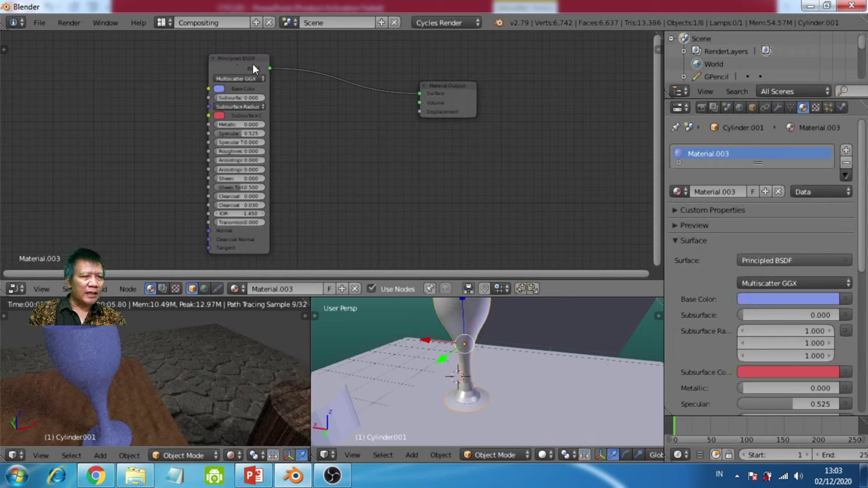
pyautogui.moveTo(247, 63); pyautogui.dragTo(301, 51)
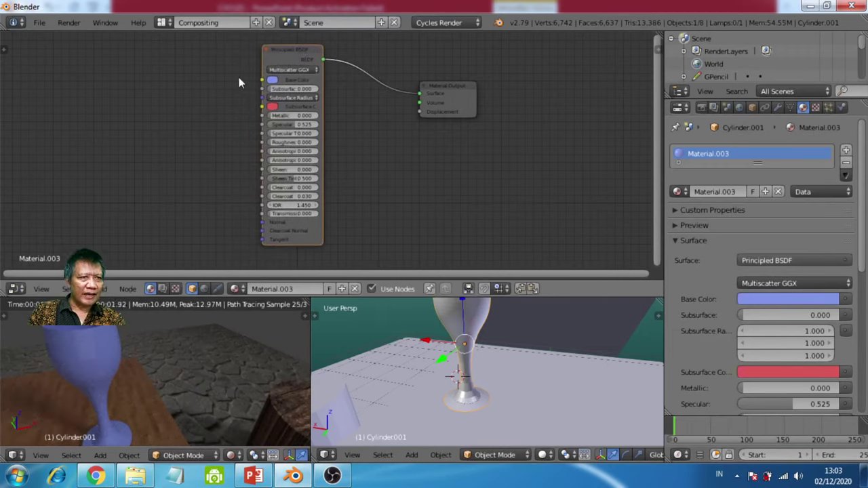
# Add a Glass BSDF shader node and place it between the Principled BSDF and Material Output, slightly lower
pyautogui.click(95, 289)
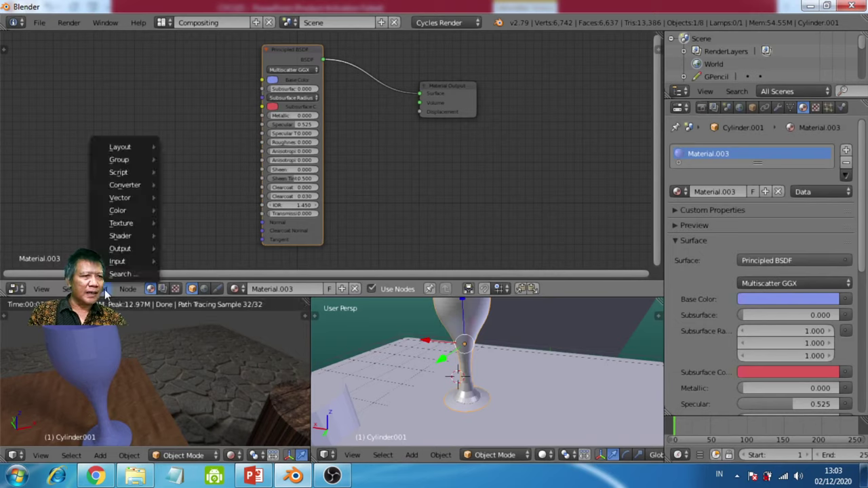
pyautogui.moveTo(130, 238)
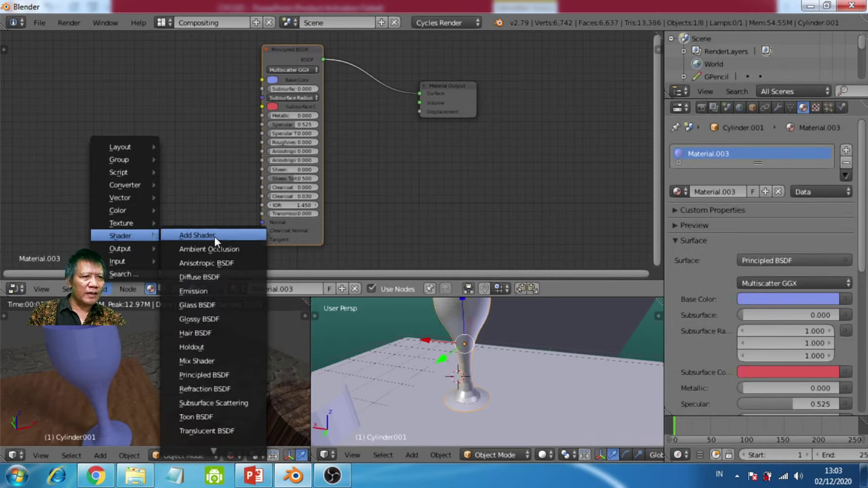
pyautogui.click(183, 305)
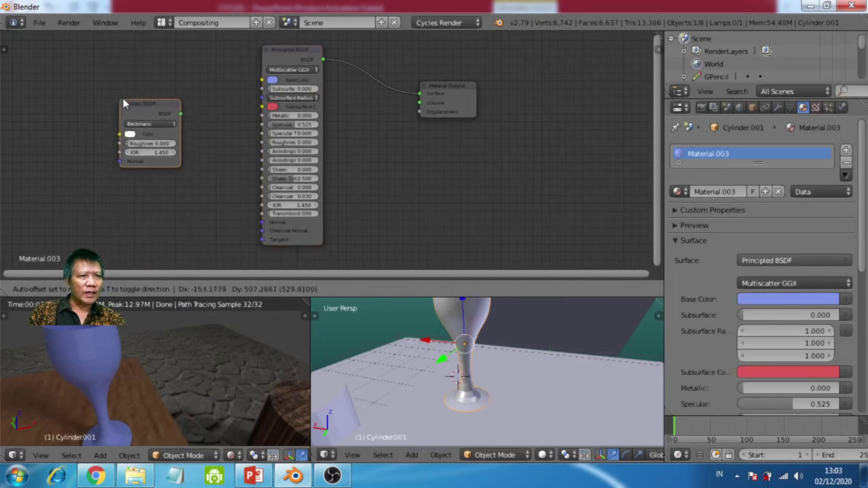
pyautogui.click(350, 153)
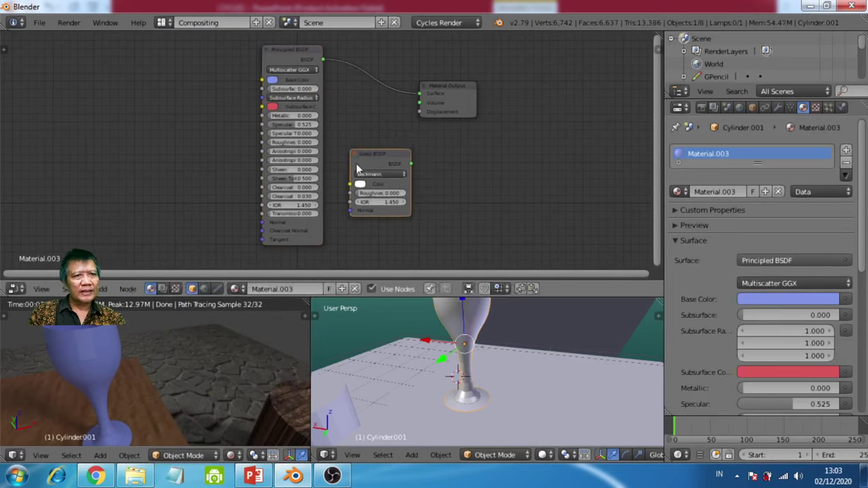
# Try linking the Principled BSDF's output to the Glass BSDF's Normal input, and cut that link again
pyautogui.moveTo(306, 51); pyautogui.dragTo(233, 66)
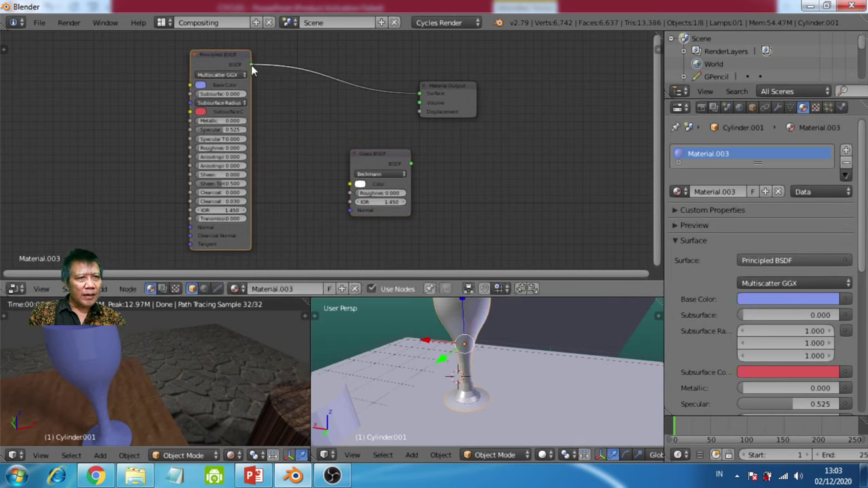
pyautogui.moveTo(251, 65); pyautogui.dragTo(351, 211)
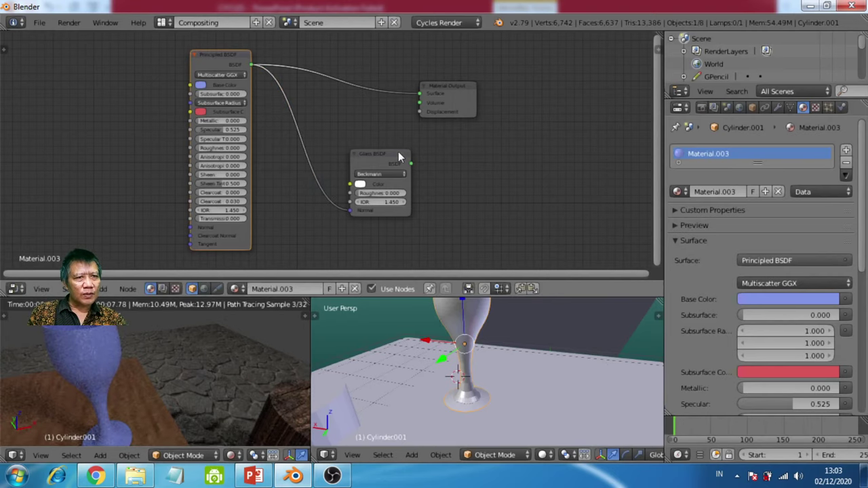
pyautogui.moveTo(392, 154)
pyautogui.mouseDown()
pyautogui.moveTo(334, 131)
pyautogui.moveTo(425, 99)
pyautogui.moveTo(151, 233)
pyautogui.moveTo(407, 152)
pyautogui.moveTo(475, 112)
pyautogui.moveTo(384, 140)
pyautogui.mouseUp()
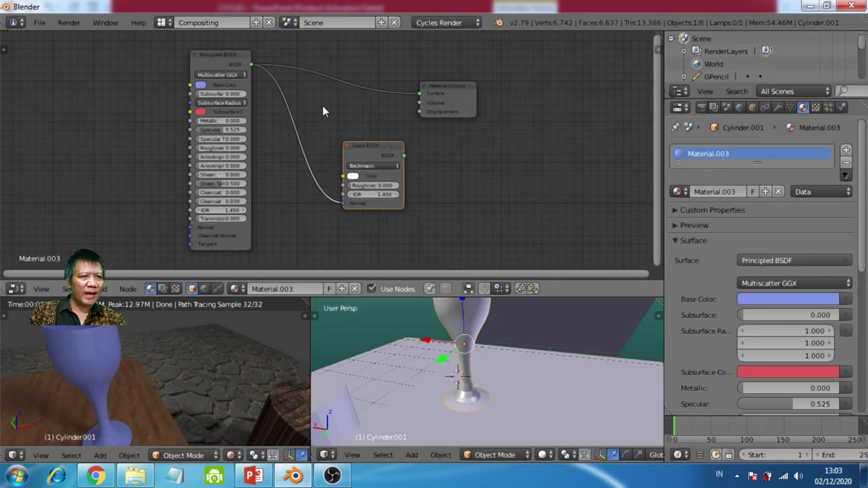
pyautogui.keyDown('ctrl'); pyautogui.moveTo(293, 185); pyautogui.dragTo(293, 185, button='right'); pyautogui.keyUp('ctrl')
# Place the Glass BSDF ahead of the Principled BSDF and connect its output to the Principled BSDF's Normal input
pyautogui.moveTo(370, 151)
pyautogui.mouseDown()
pyautogui.moveTo(279, 157)
pyautogui.moveTo(102, 103)
pyautogui.moveTo(105, 67)
pyautogui.moveTo(133, 82)
pyautogui.moveTo(161, 173)
pyautogui.mouseUp()
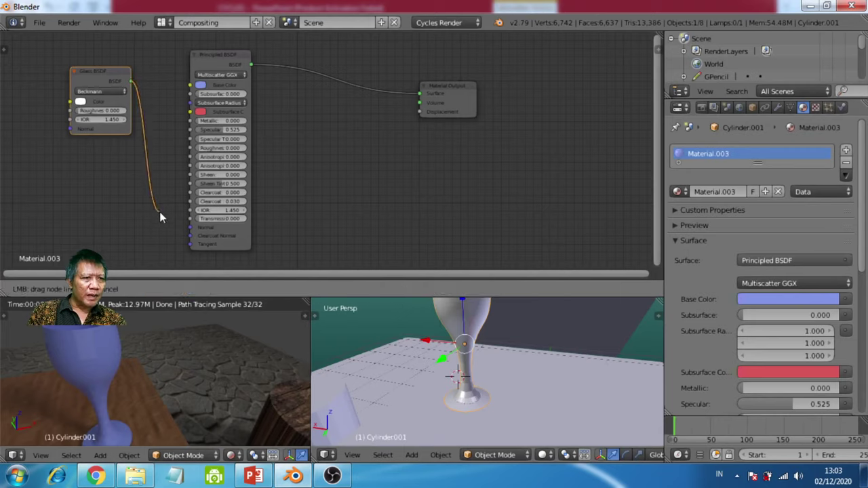
pyautogui.moveTo(162, 216); pyautogui.dragTo(197, 225)
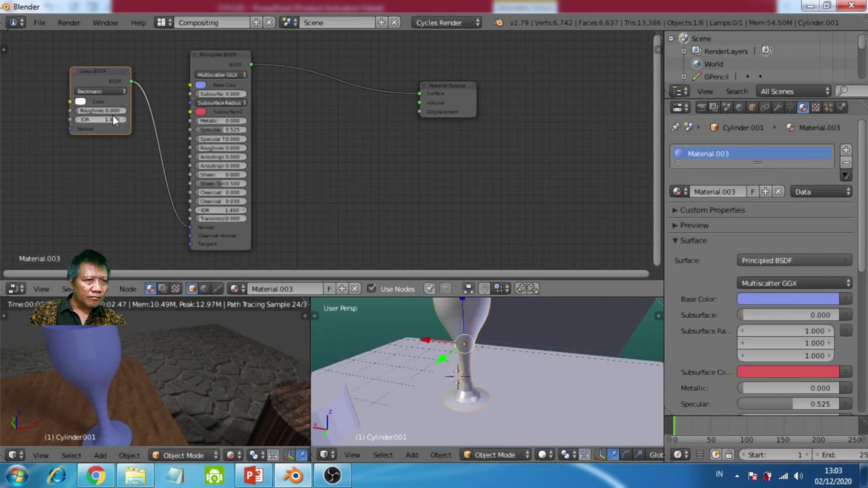
# Set the Glass BSDF's IOR to 8.350 and also connect its output to the Principled BSDF's Base Color
pyautogui.click(91, 120)
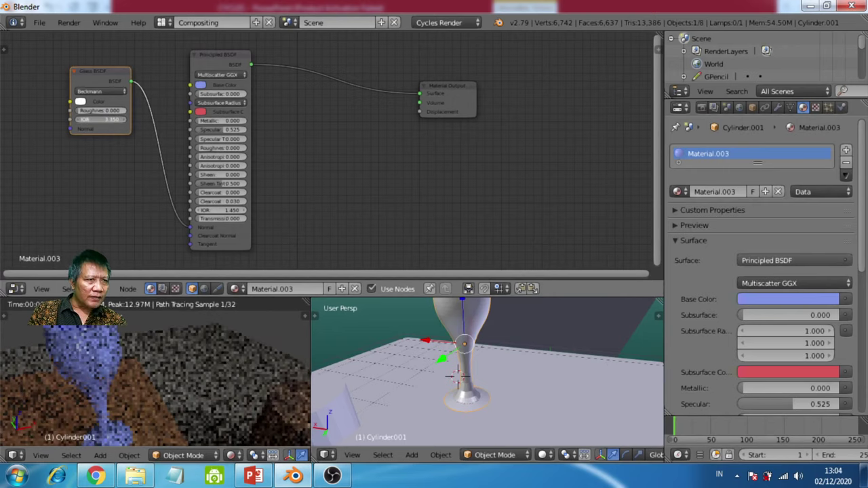
pyautogui.moveTo(91, 120); pyautogui.dragTo(91, 119)
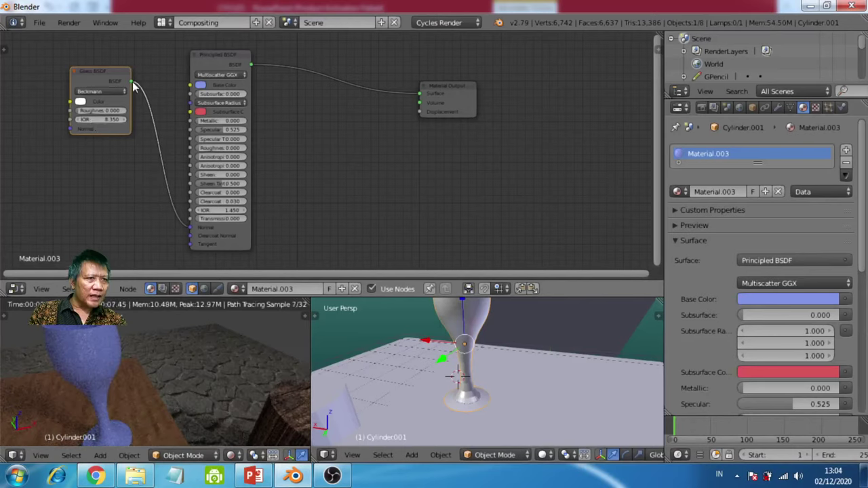
pyautogui.moveTo(131, 82); pyautogui.dragTo(190, 86)
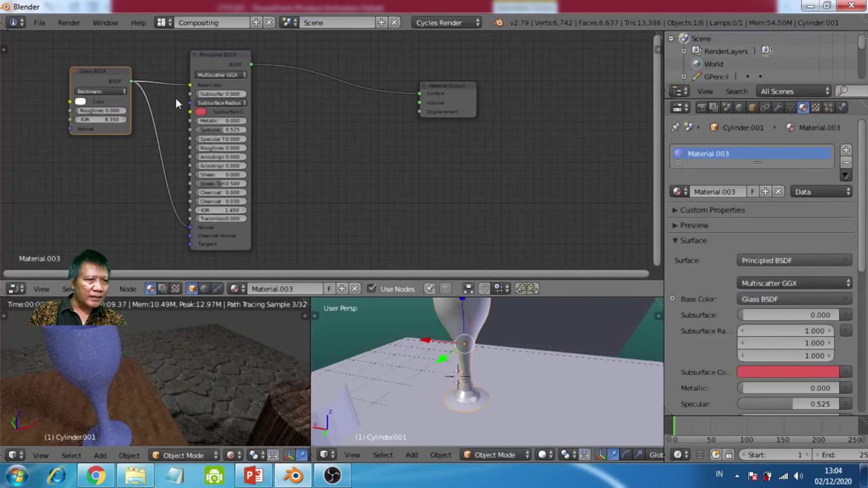
# Set the Glass BSDF's Roughness to 0.525 and IOR to 11.850, inspecting the rendered glass
pyautogui.moveTo(95, 110); pyautogui.dragTo(122, 111)
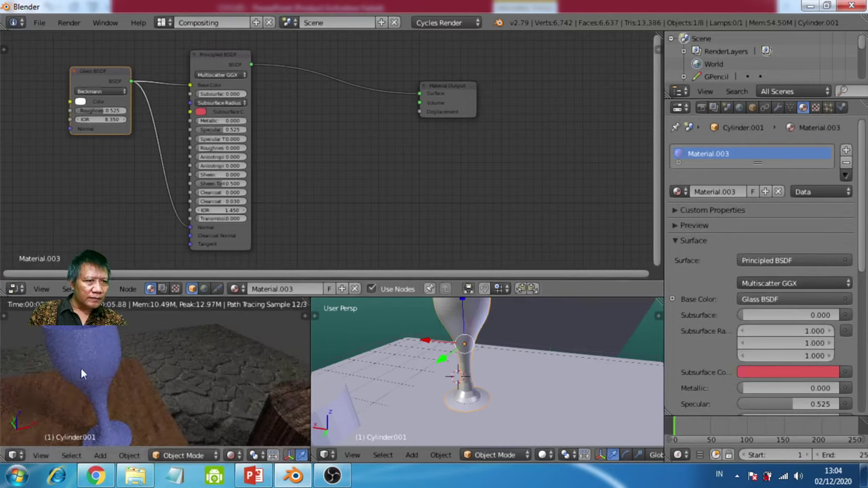
pyautogui.scroll(-3, 78, 365)
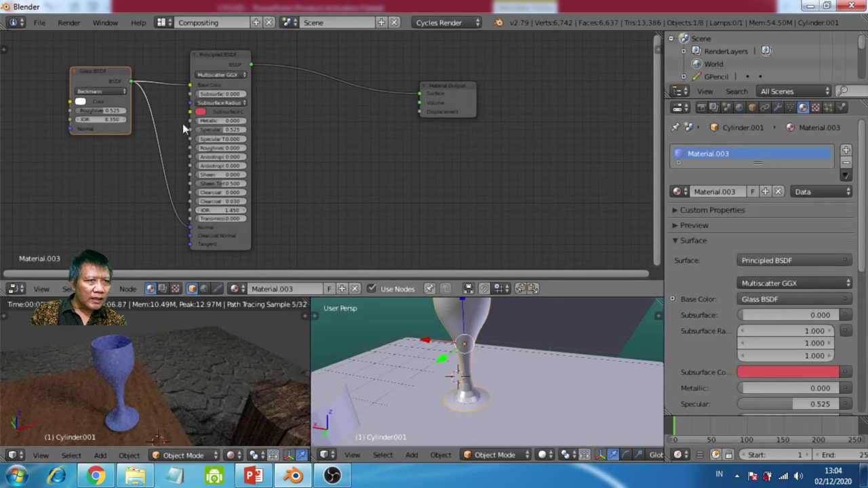
pyautogui.moveTo(101, 119); pyautogui.dragTo(119, 119)
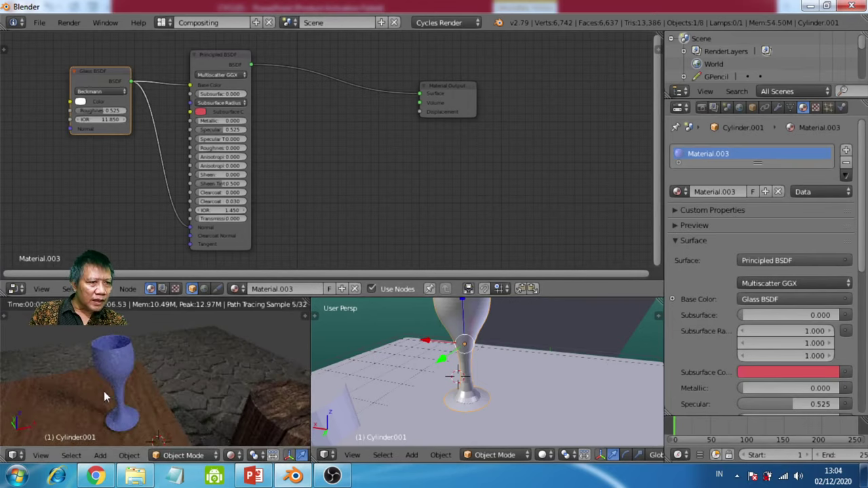
pyautogui.moveTo(104, 392)
pyautogui.mouseDown(button='middle')
pyautogui.moveTo(82, 356)
pyautogui.moveTo(90, 349)
pyautogui.moveTo(122, 370)
pyautogui.mouseUp(button='middle')
pyautogui.scroll(3, 122, 366)
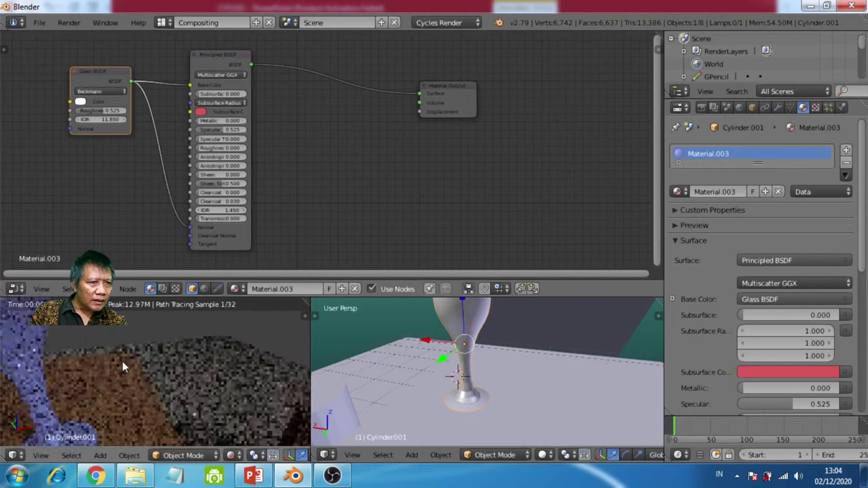
pyautogui.scroll(-3, 102, 357)
pyautogui.scroll(-3, 42, 342)
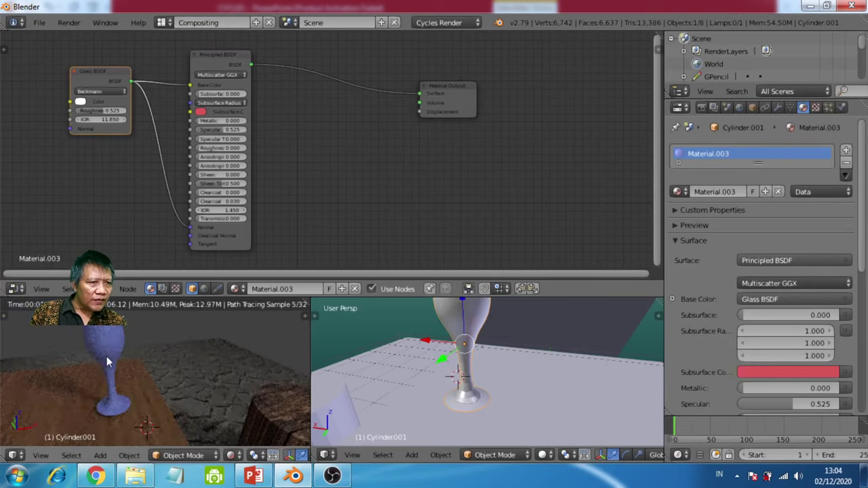
pyautogui.moveTo(106, 356)
pyautogui.mouseDown(button='middle')
pyautogui.moveTo(97, 359)
pyautogui.moveTo(101, 353)
pyautogui.mouseUp(button='middle')
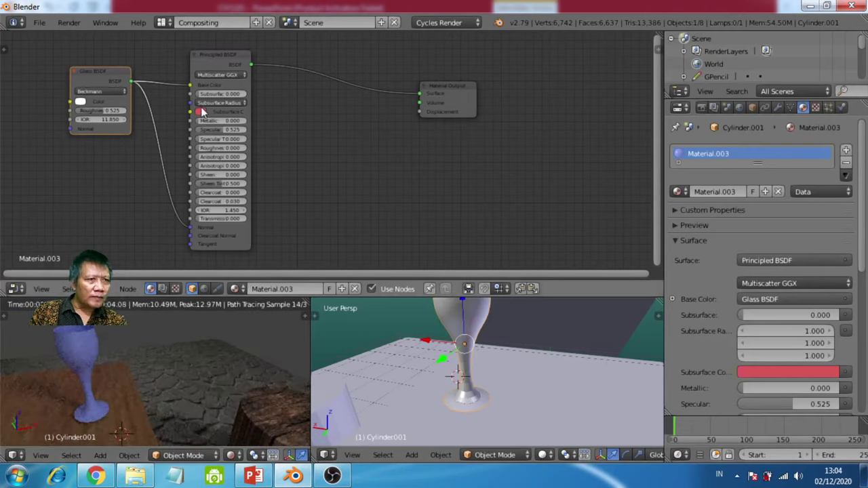
# Set the Glass BSDF's color to violet-blue and move the node closer to the Principled BSDF
pyautogui.click(81, 103)
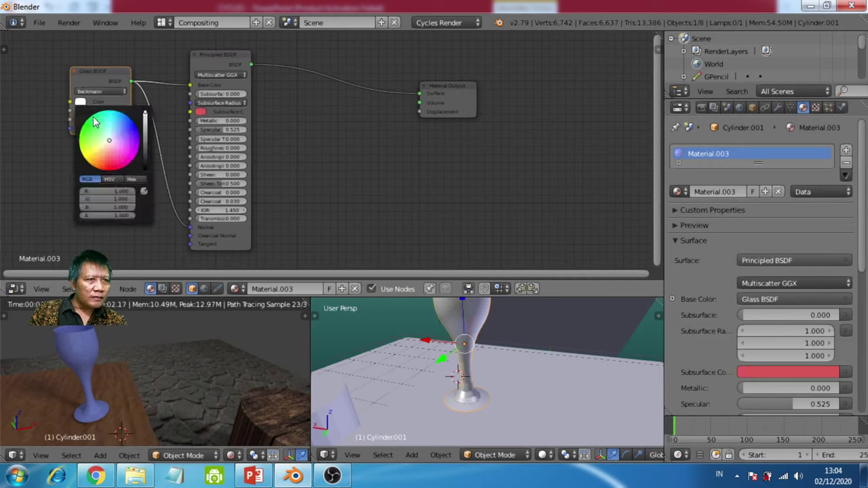
pyautogui.click(120, 137)
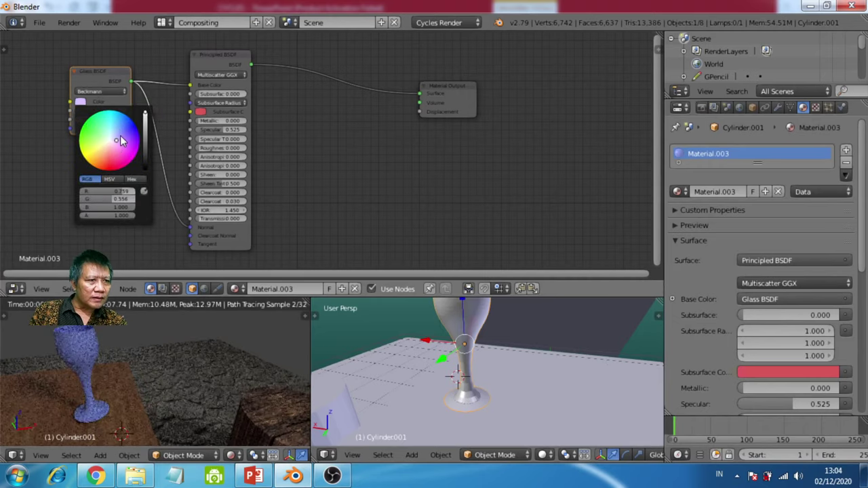
pyautogui.click(122, 135)
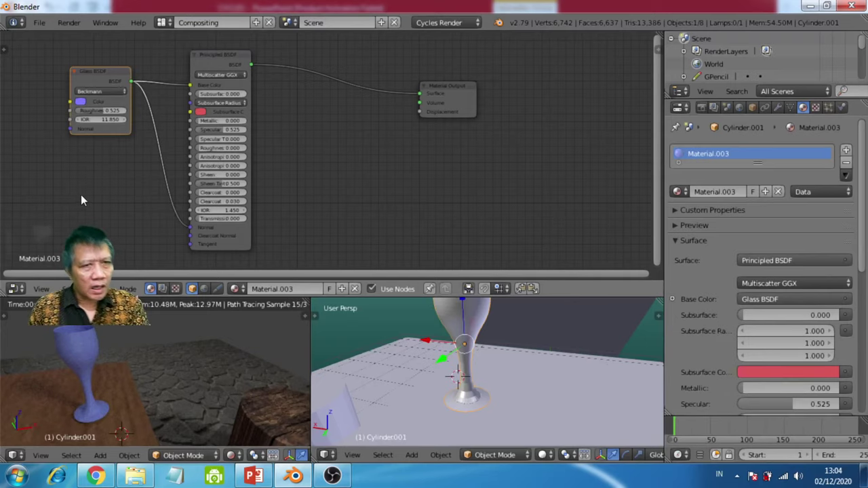
pyautogui.moveTo(97, 78); pyautogui.dragTo(114, 76)
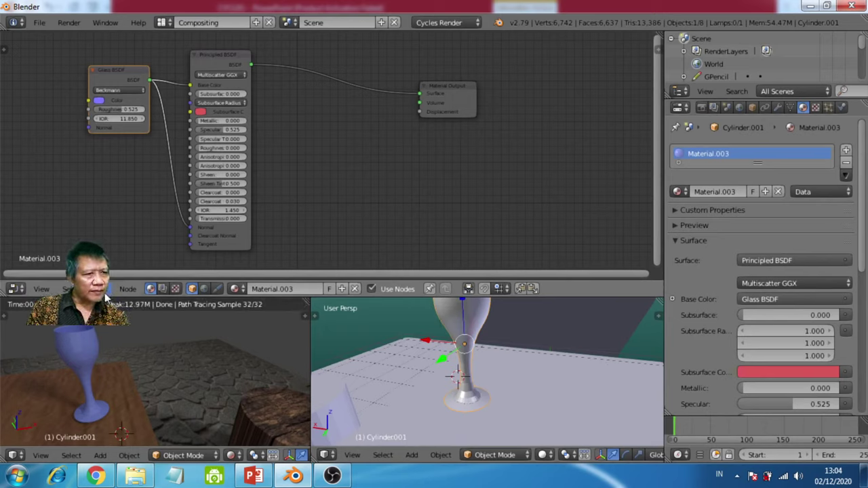
pyautogui.click(127, 289)
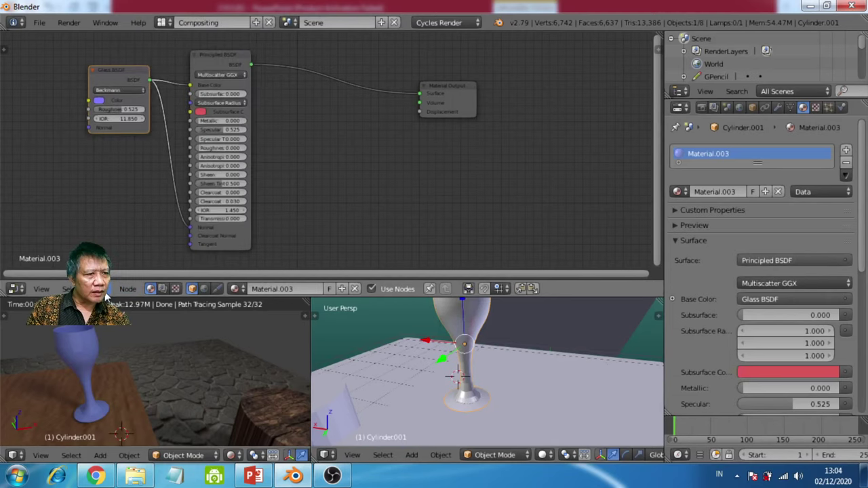
# Add a Texture Coordinate node ahead of the Glass BSDF and connect its Generated output to the Glass BSDF's Normal input
pyautogui.click(106, 289)
pyautogui.click(108, 285)
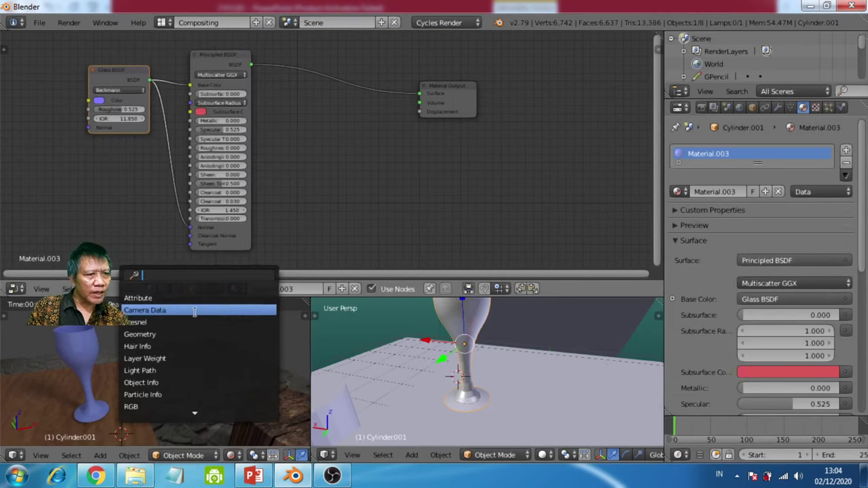
pyautogui.write('Coo')
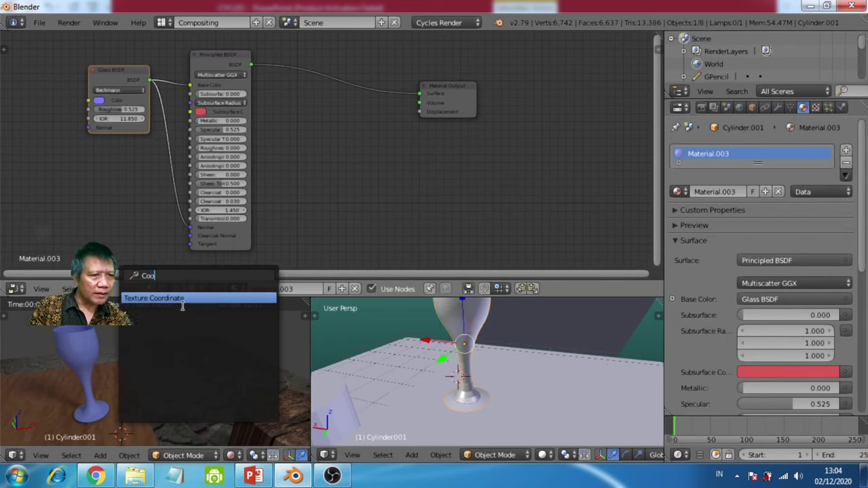
pyautogui.click(182, 301)
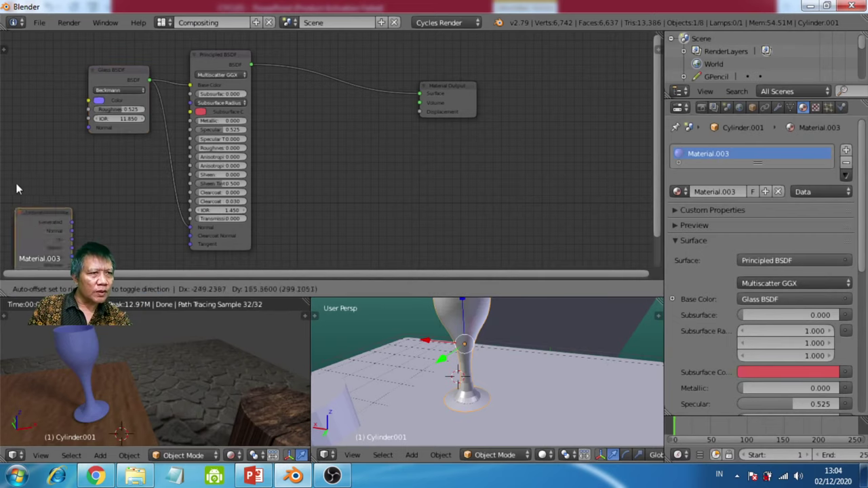
pyautogui.click(44, 61)
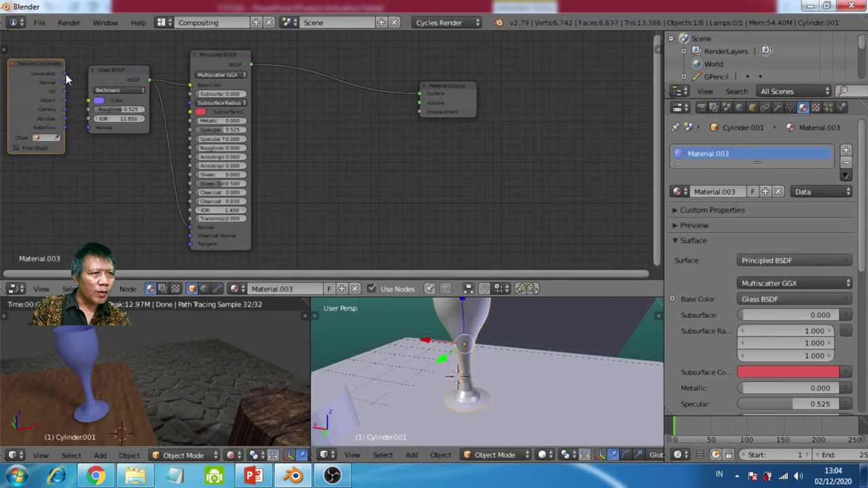
pyautogui.moveTo(66, 78); pyautogui.dragTo(89, 128)
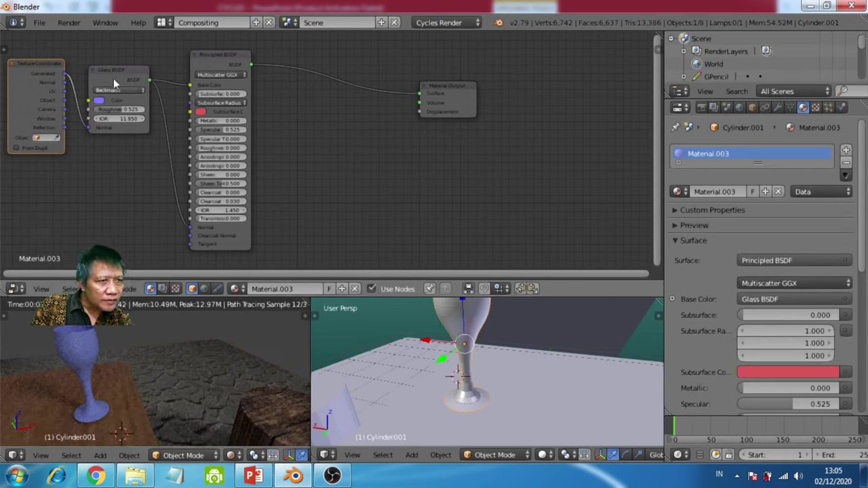
pyautogui.moveTo(114, 73); pyautogui.dragTo(110, 67)
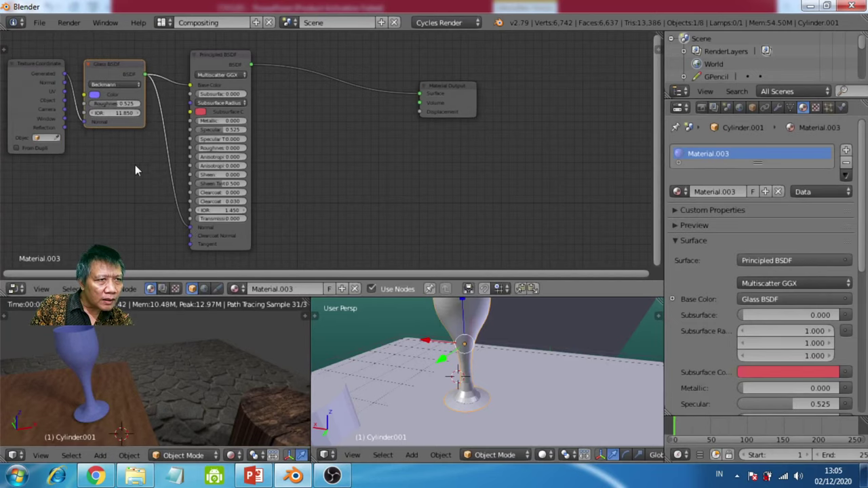
# Set the Principled BSDF's Specular to 0.917 and inspect the rendered glass up close
pyautogui.scroll(3, 251, 156)
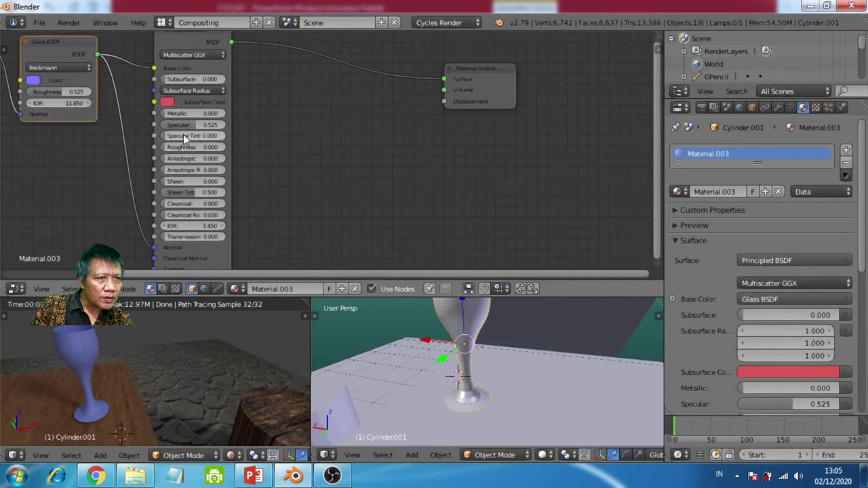
pyautogui.moveTo(196, 127); pyautogui.dragTo(222, 126)
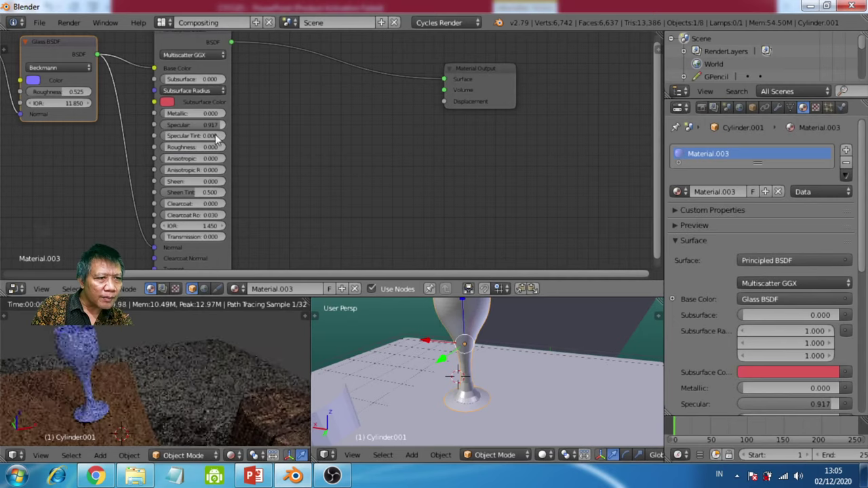
pyautogui.scroll(3, 80, 361)
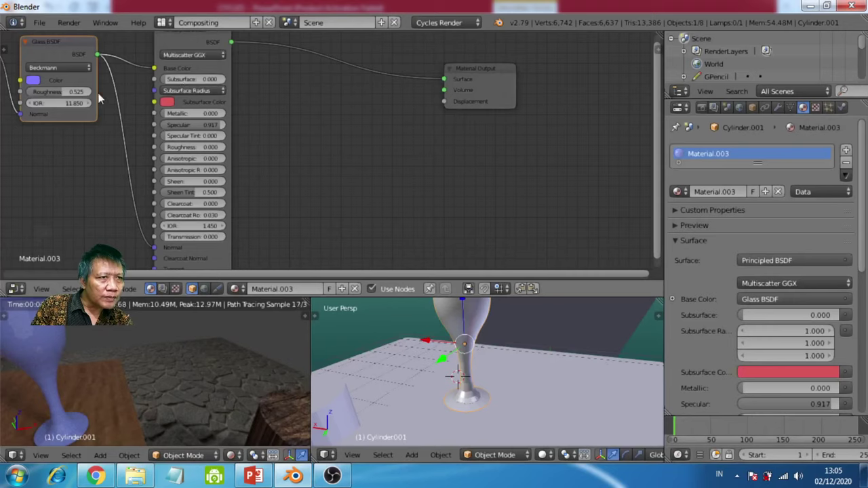
# Set the Glass BSDF's color to a pale greenish grey with R 0.616, G 0.646 and B 0.565
pyautogui.click(34, 81)
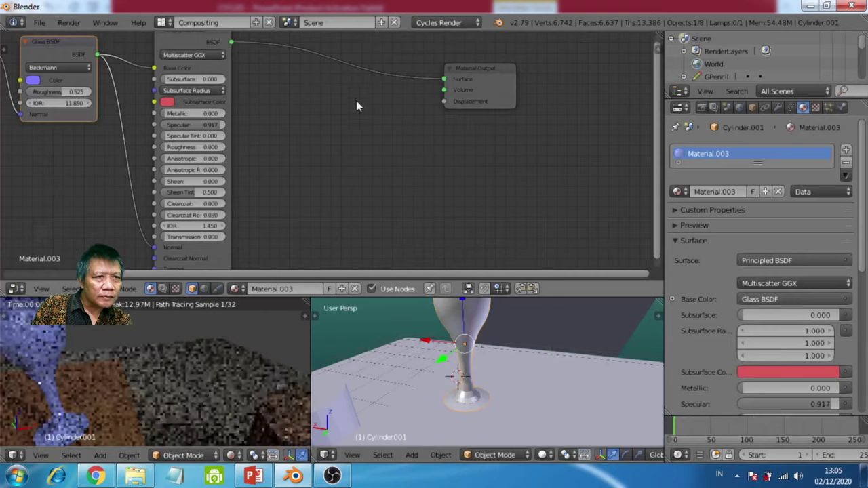
pyautogui.click(34, 80)
pyautogui.moveTo(68, 137); pyautogui.dragTo(66, 129)
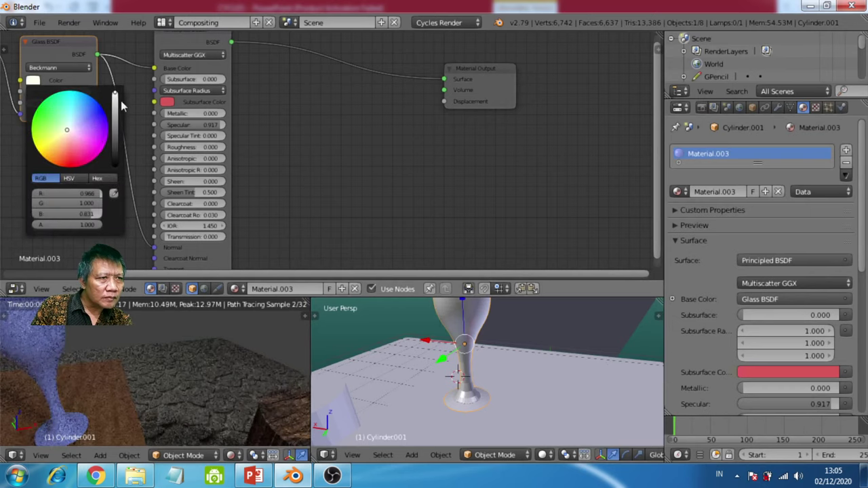
pyautogui.scroll(-7, 66, 129)
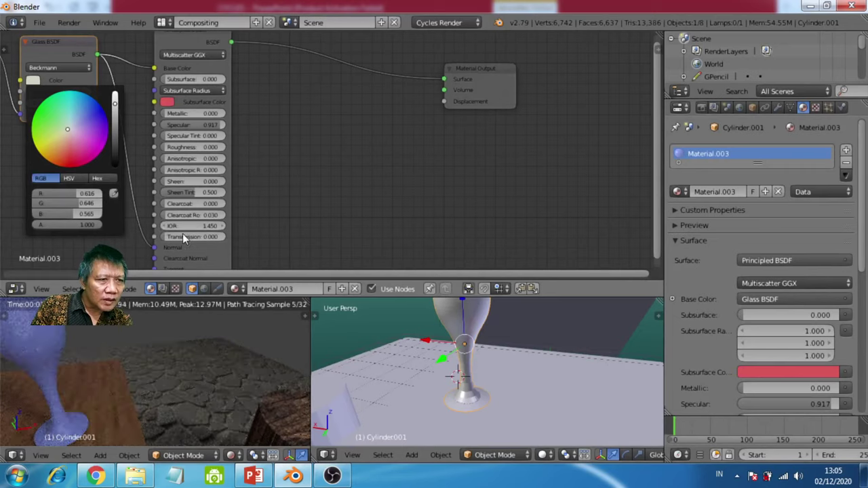
# Set the Principled BSDF's Sheen Tint to 0.000 and Specular to 0.575, checking the rendered glass
pyautogui.moveTo(191, 196); pyautogui.dragTo(160, 196)
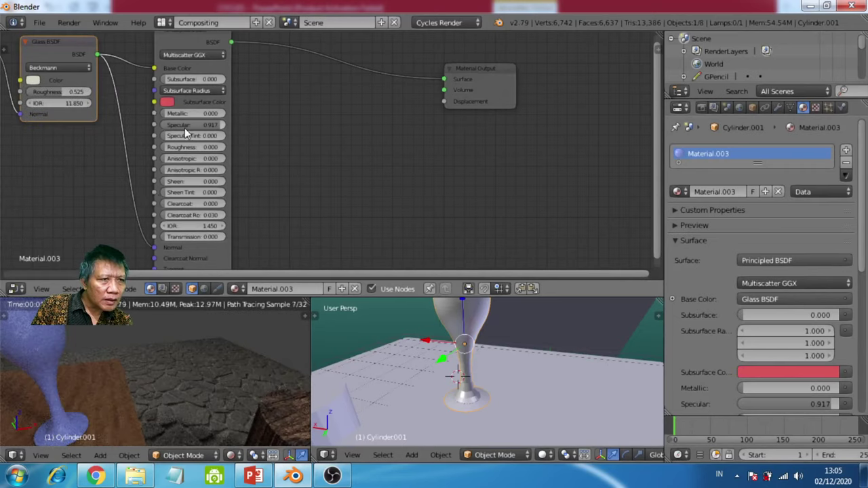
pyautogui.moveTo(201, 124); pyautogui.dragTo(170, 125)
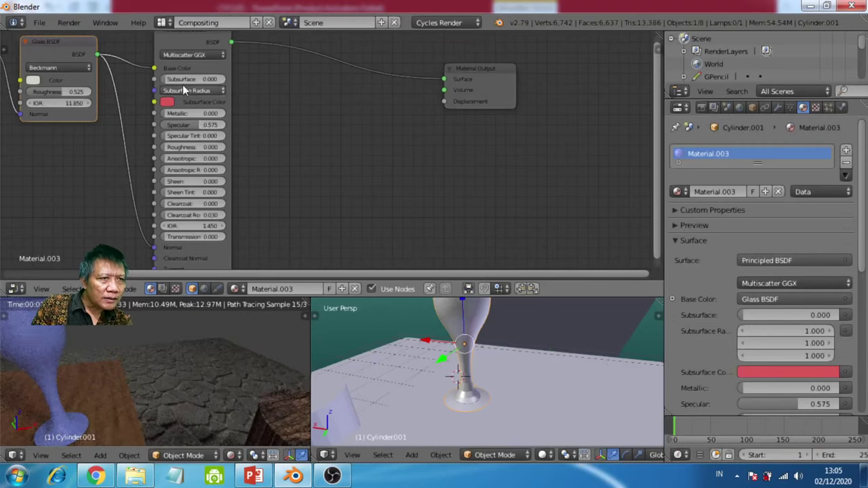
pyautogui.moveTo(47, 369); pyautogui.dragTo(103, 397, button='middle')
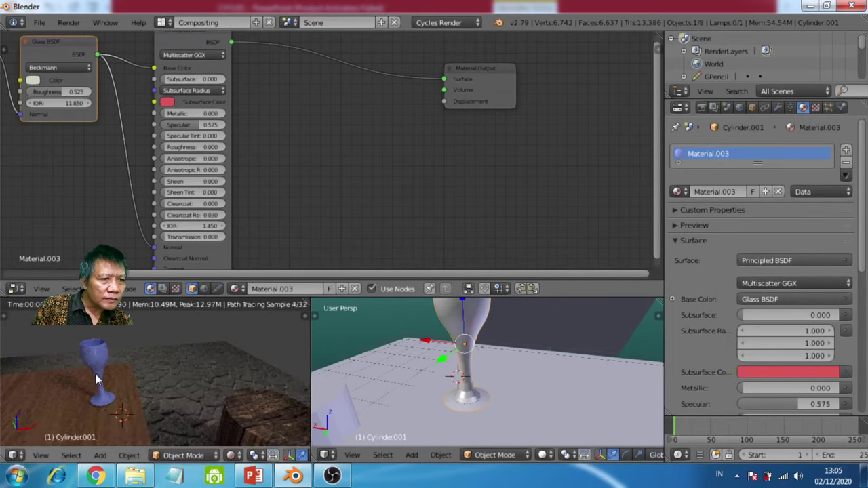
# Cut the link from the Glass BSDF to the Principled BSDF's Normal input and reposition the Glass BSDF node
pyautogui.moveTo(60, 45); pyautogui.dragTo(86, 98)
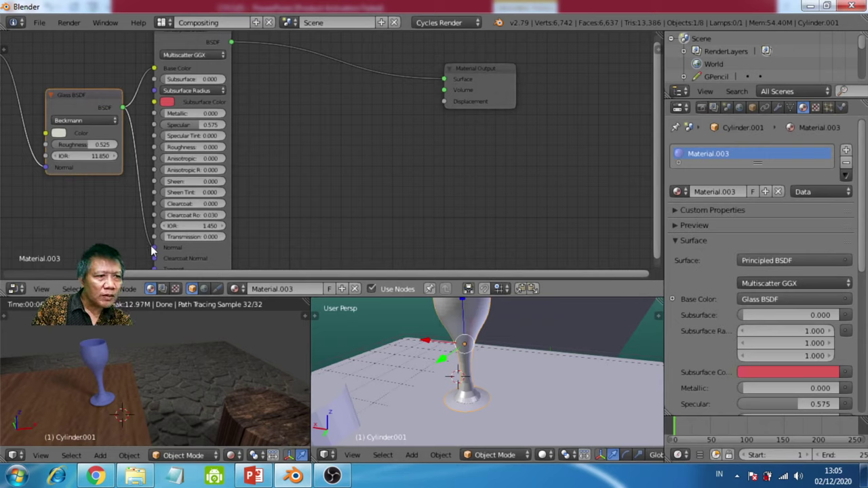
pyautogui.keyDown('ctrl'); pyautogui.moveTo(134, 183); pyautogui.dragTo(147, 193, button='right'); pyautogui.keyUp('ctrl')
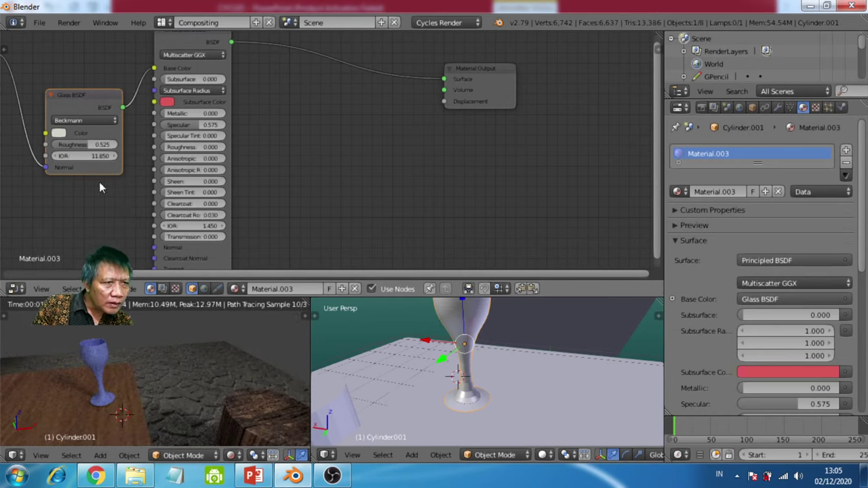
pyautogui.moveTo(105, 95); pyautogui.dragTo(99, 66)
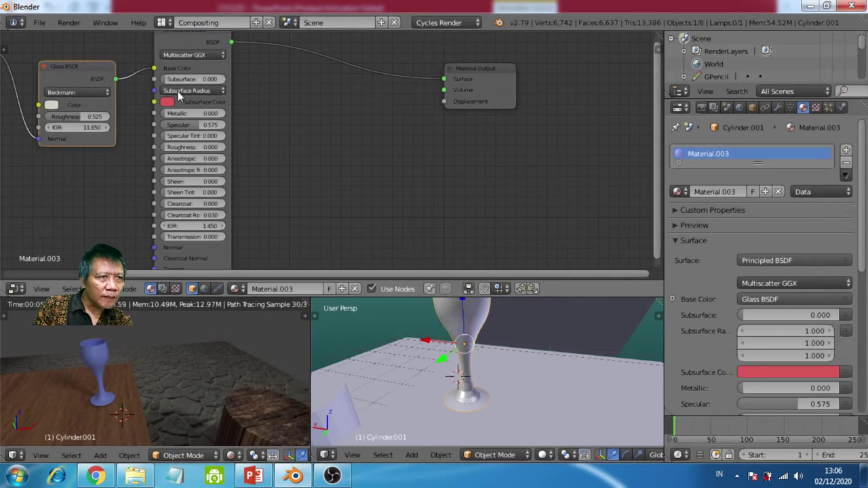
# Delete the Principled BSDF node and connect the Glass BSDF directly to the Material Output's Surface
pyautogui.moveTo(188, 40); pyautogui.dragTo(253, 68)
pyautogui.press('Delete')
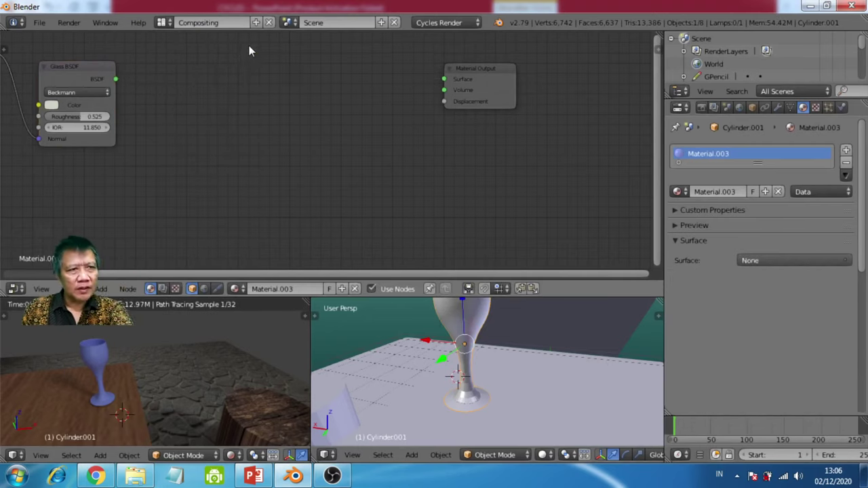
pyautogui.moveTo(116, 79); pyautogui.dragTo(445, 80)
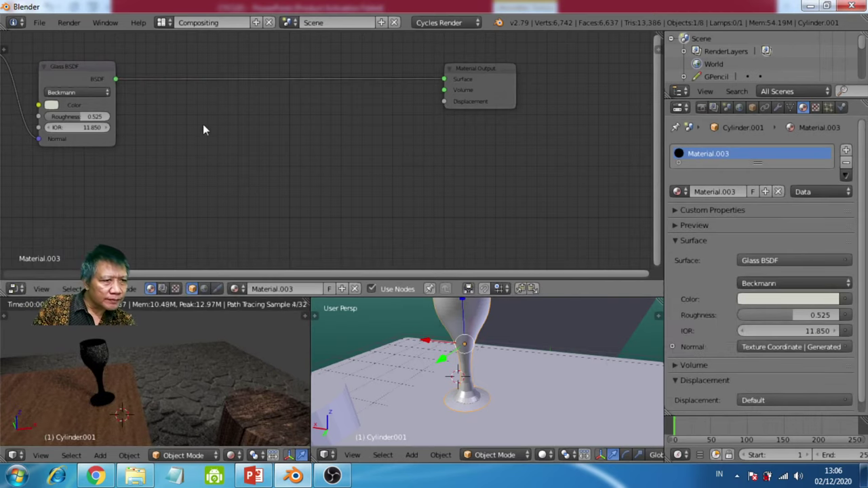
# Move the Glass BSDF closer to the Material Output and cut the Texture Coordinate link to its Normal input
pyautogui.moveTo(100, 68); pyautogui.dragTo(256, 89)
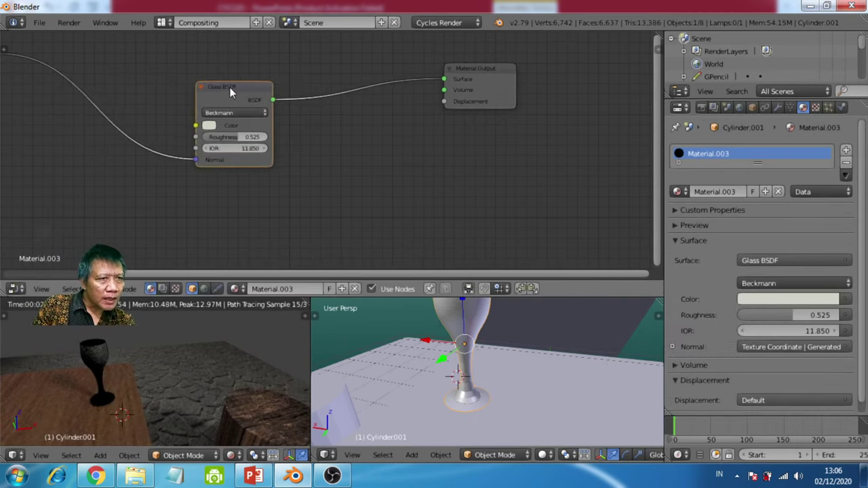
pyautogui.keyDown('ctrl'); pyautogui.moveTo(158, 131); pyautogui.dragTo(190, 207, button='right'); pyautogui.keyUp('ctrl')
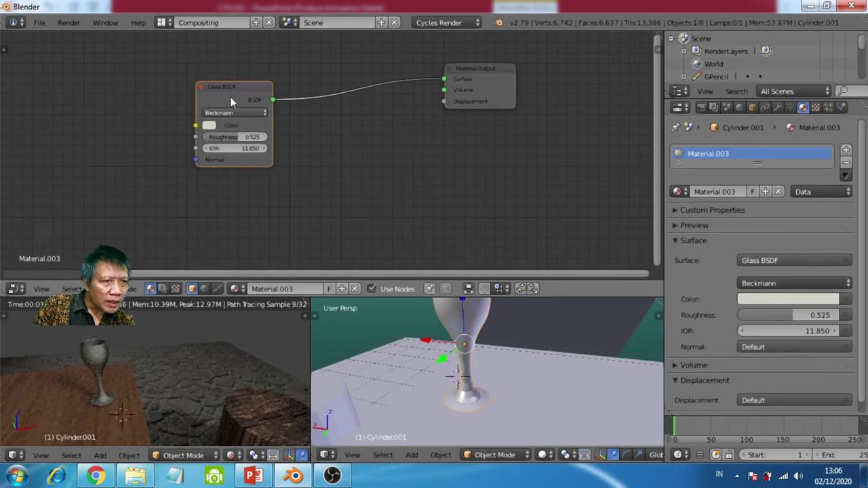
pyautogui.moveTo(236, 87); pyautogui.dragTo(225, 74)
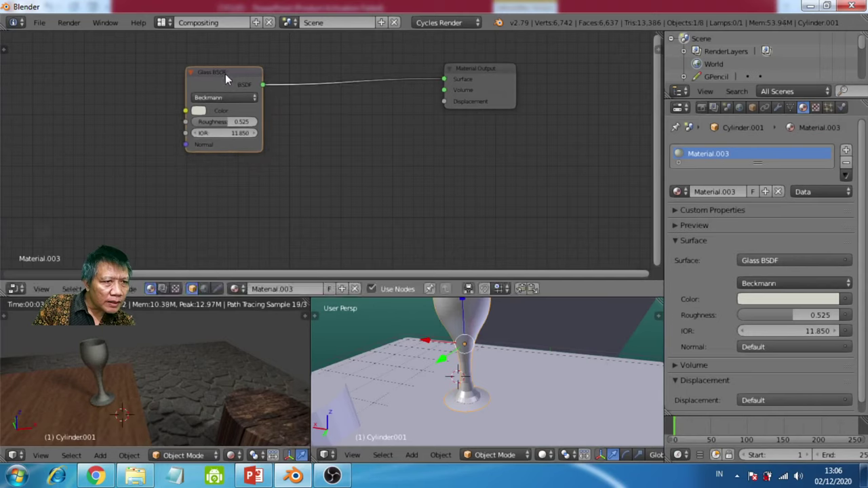
# Set the Glass BSDF's IOR to 13.150 and its color to light blue, and widen the node
pyautogui.moveTo(207, 132)
pyautogui.mouseDown()
pyautogui.moveTo(224, 133)
pyautogui.moveTo(208, 136)
pyautogui.mouseUp()
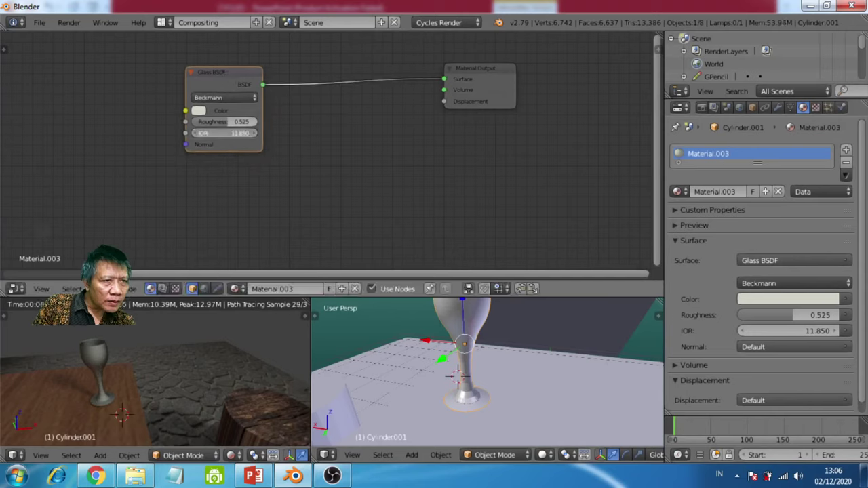
pyautogui.click(198, 111)
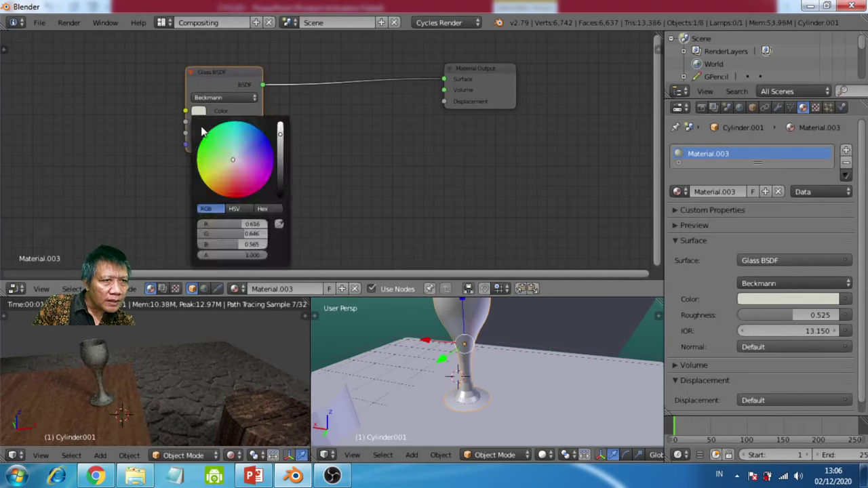
pyautogui.click(247, 146)
pyautogui.click(240, 155)
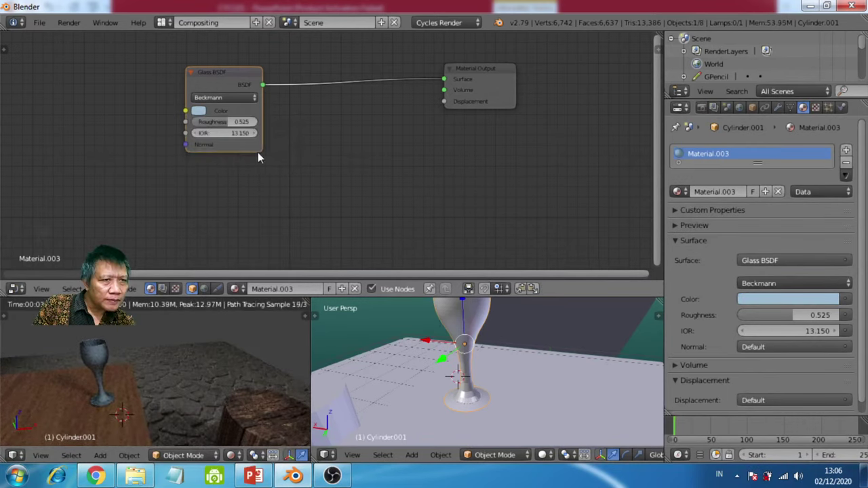
pyautogui.moveTo(261, 149); pyautogui.dragTo(299, 185)
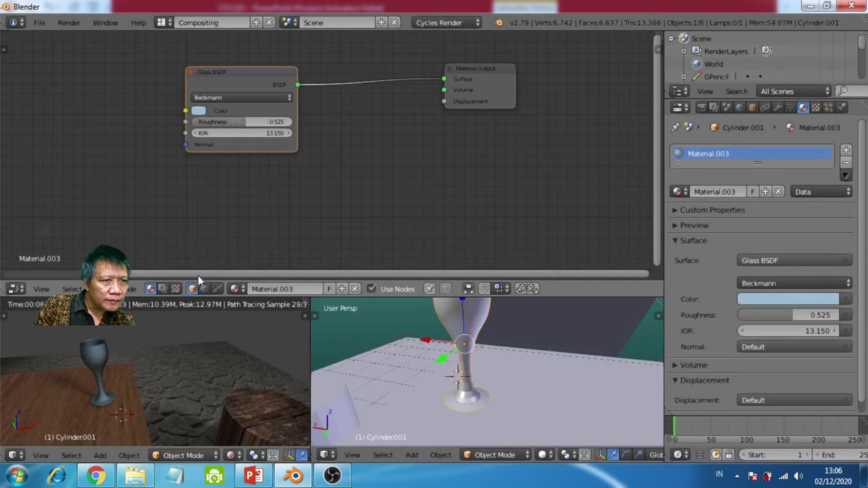
# Lower the Glass BSDF's Roughness to 0.009 while viewing the rendered glass up close
pyautogui.scroll(3, 93, 374)
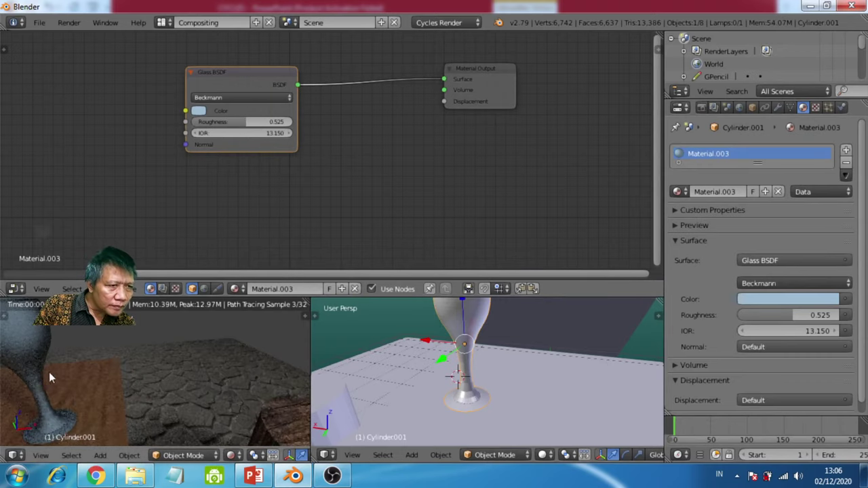
pyautogui.moveTo(49, 372); pyautogui.dragTo(110, 361, button='middle')
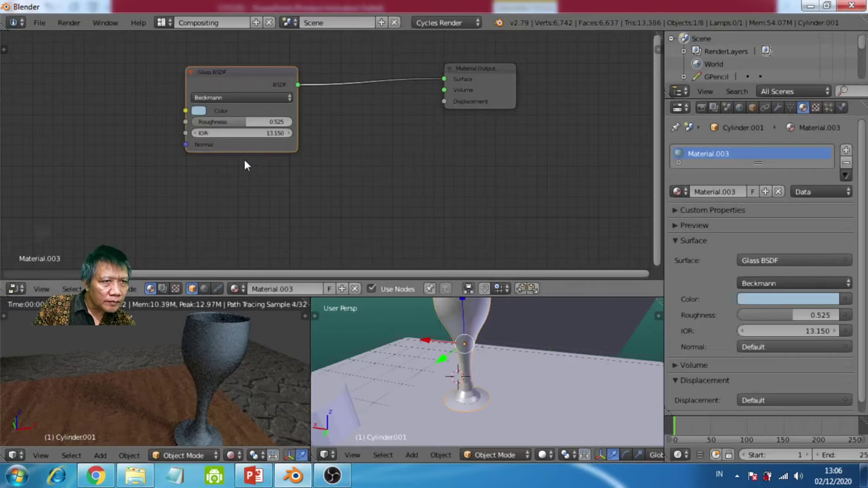
pyautogui.moveTo(250, 129); pyautogui.dragTo(220, 123)
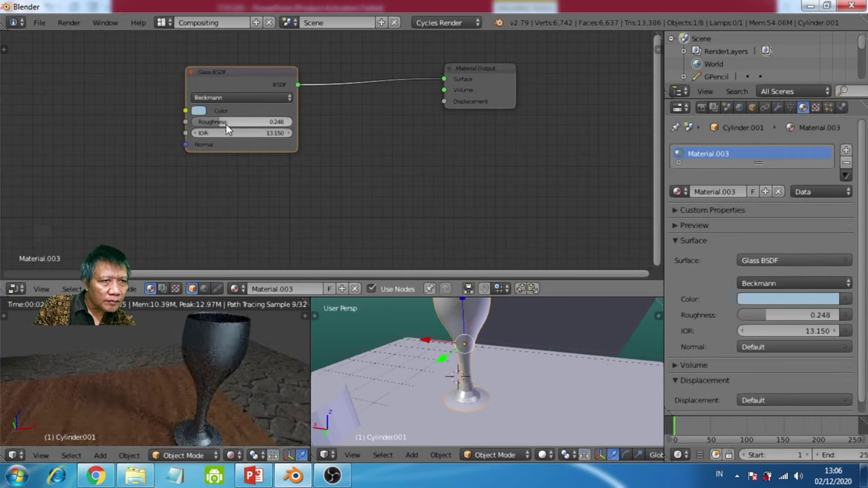
pyautogui.moveTo(225, 124); pyautogui.dragTo(195, 124)
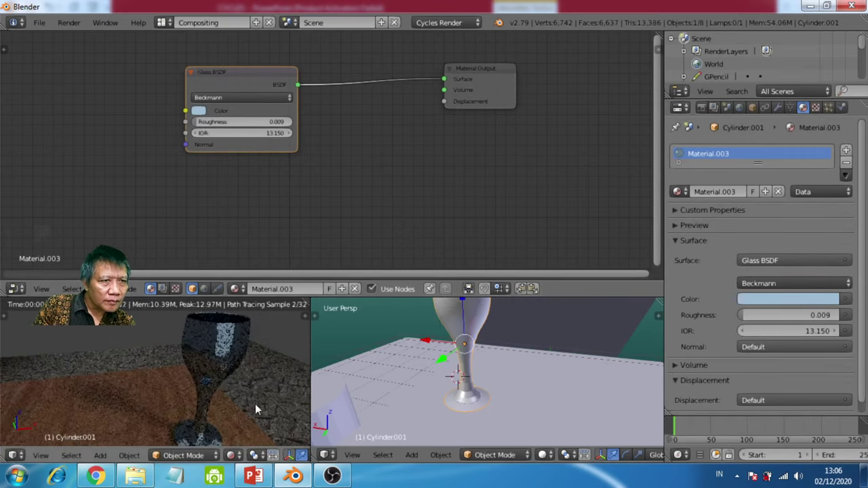
pyautogui.moveTo(235, 380); pyautogui.dragTo(138, 370, button='middle')
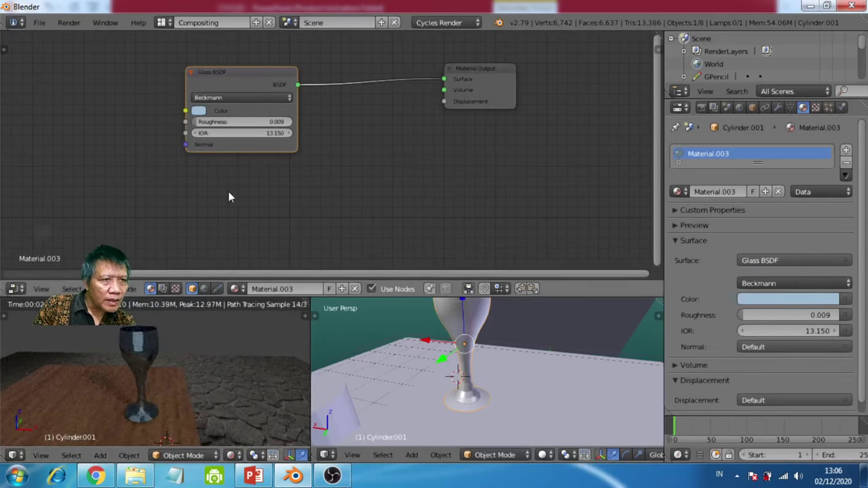
# Set the Glass BSDF's IOR to 3.65 and check the rendered glass from farther away
pyautogui.click(209, 134)
pyautogui.write('3.65')
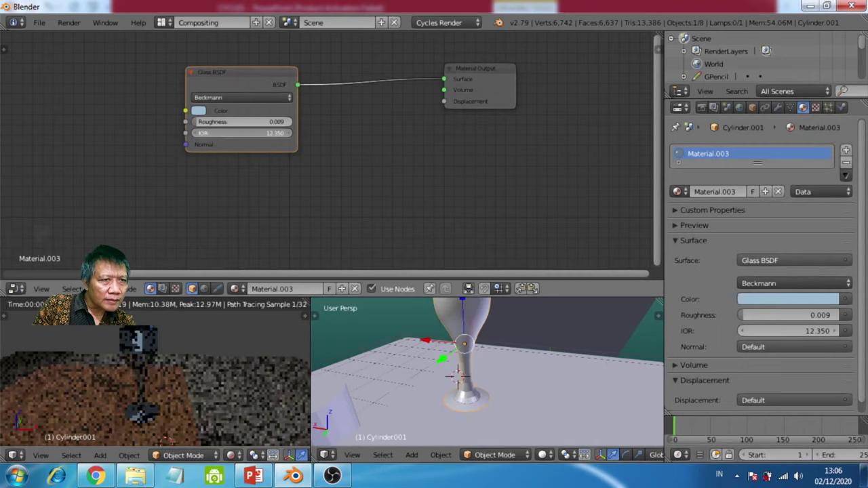
pyautogui.press('Return')
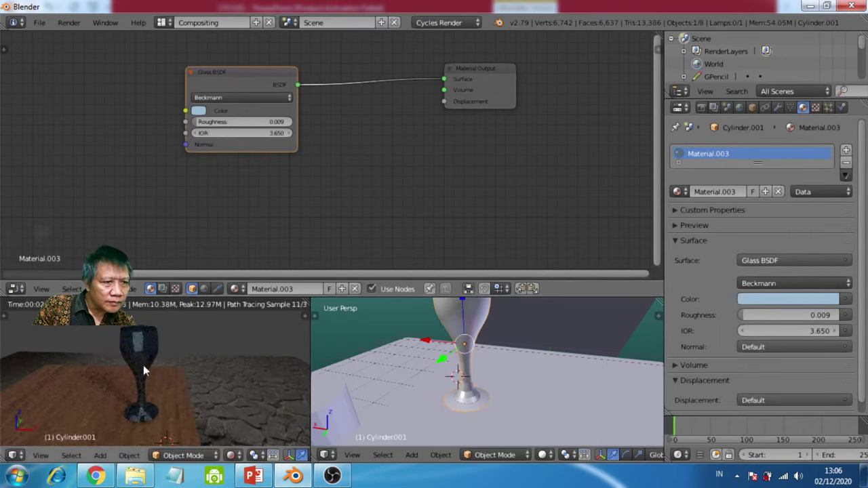
pyautogui.scroll(-2, 157, 365)
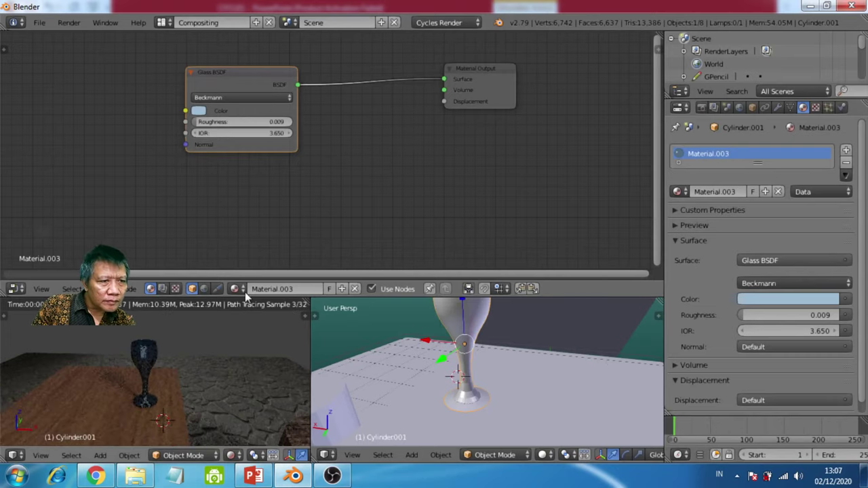
# Change the Glass BSDF's color to light green and move the node closer to the Material Output
pyautogui.click(198, 112)
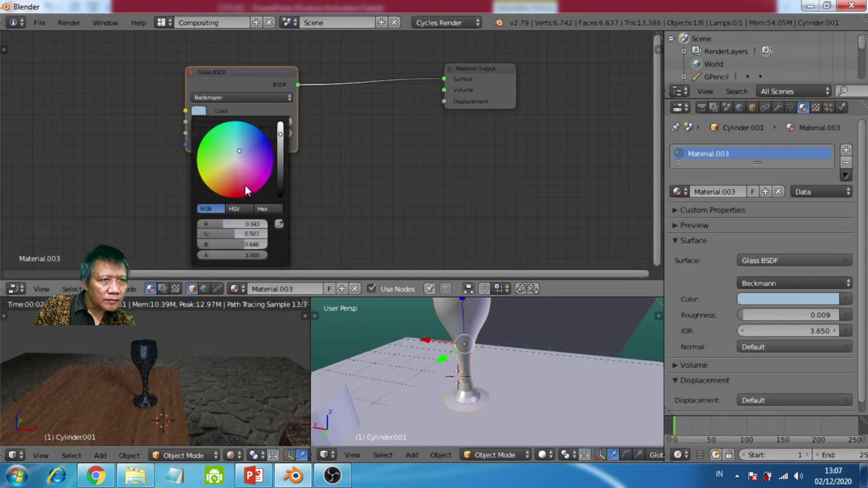
pyautogui.click(245, 188)
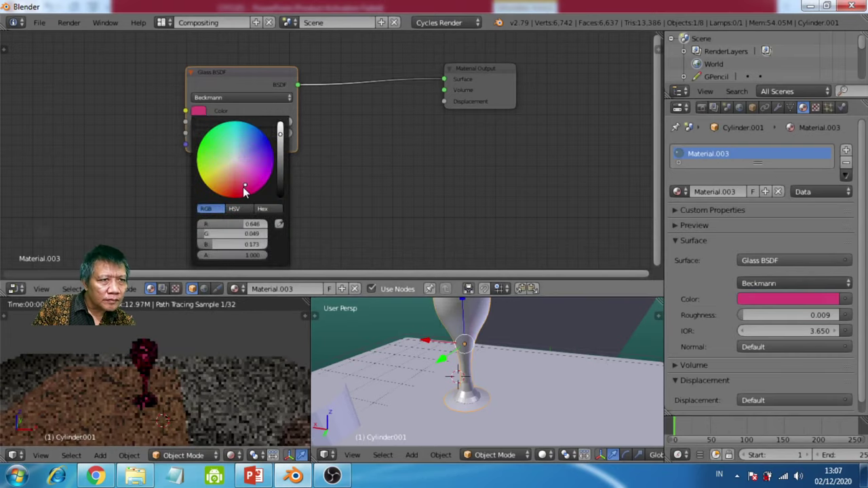
pyautogui.click(226, 148)
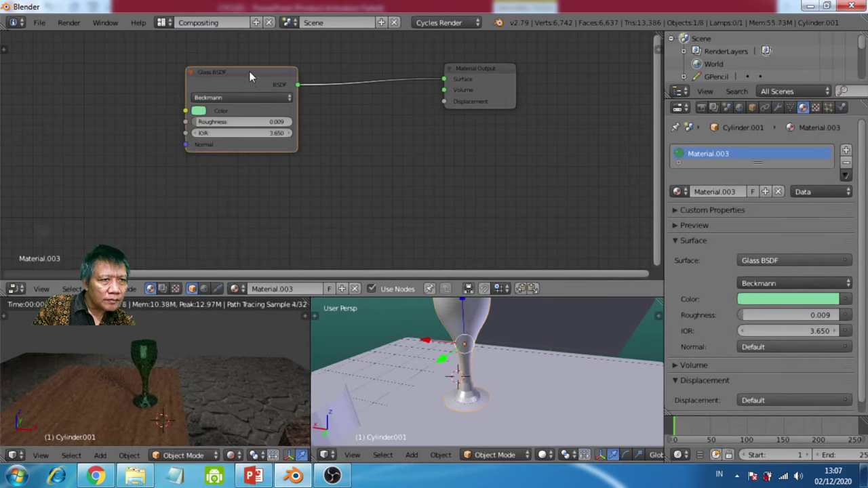
pyautogui.moveTo(251, 76); pyautogui.dragTo(169, 84)
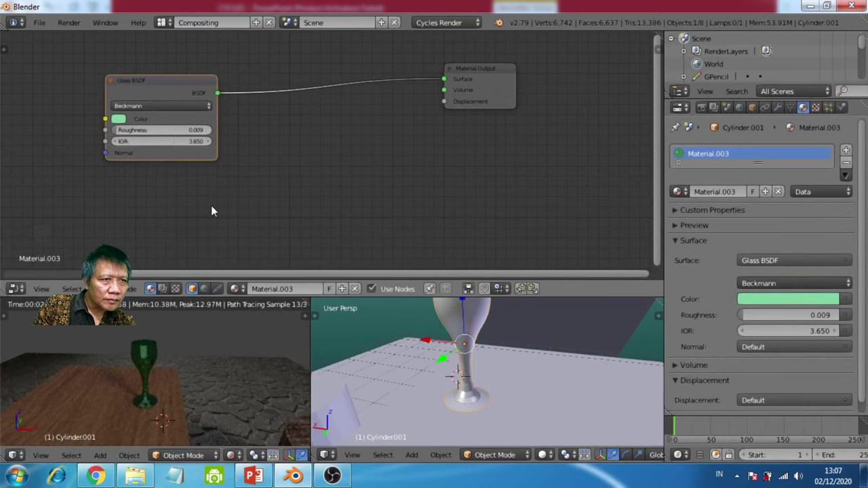
pyautogui.scroll(1, 211, 209)
pyautogui.moveTo(157, 82); pyautogui.dragTo(348, 74)
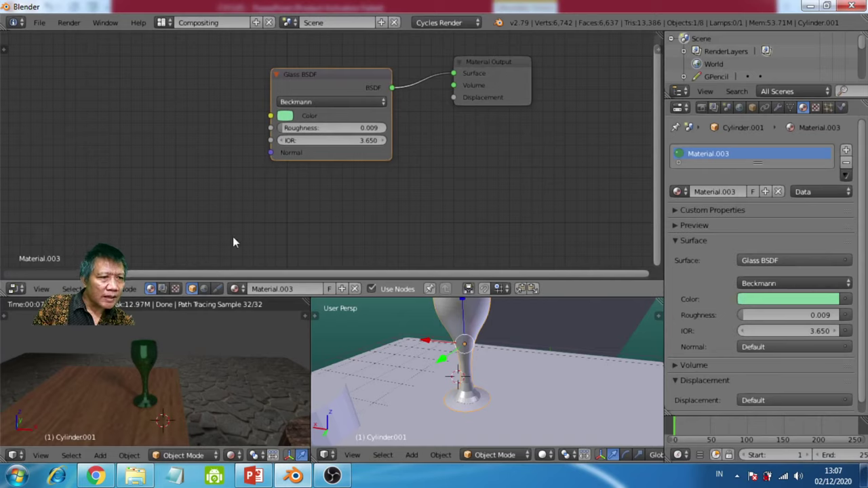
# Add a Glossy BSDF node and place it below the Glass BSDF, leaving room before the Material Output
pyautogui.click(38, 289)
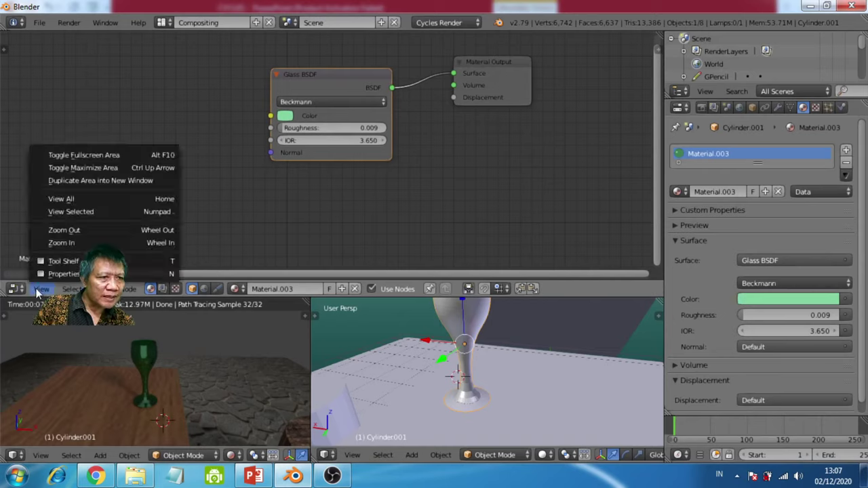
pyautogui.moveTo(72, 288)
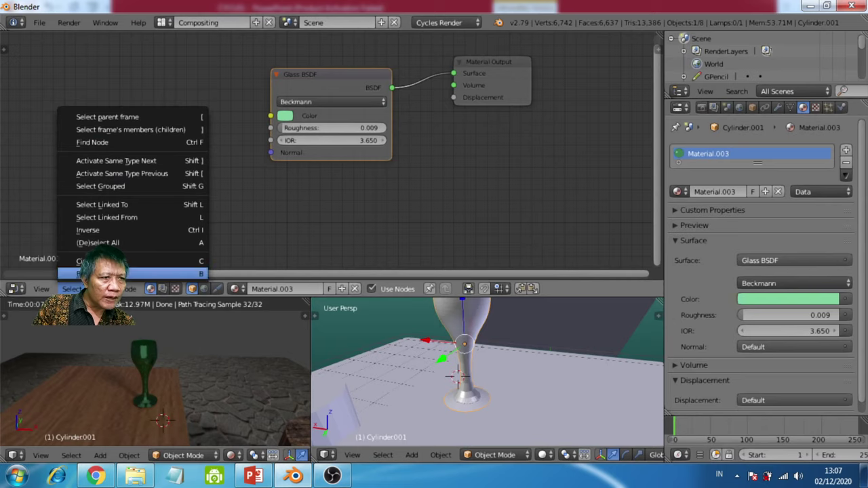
pyautogui.press('Escape')
pyautogui.click(102, 288)
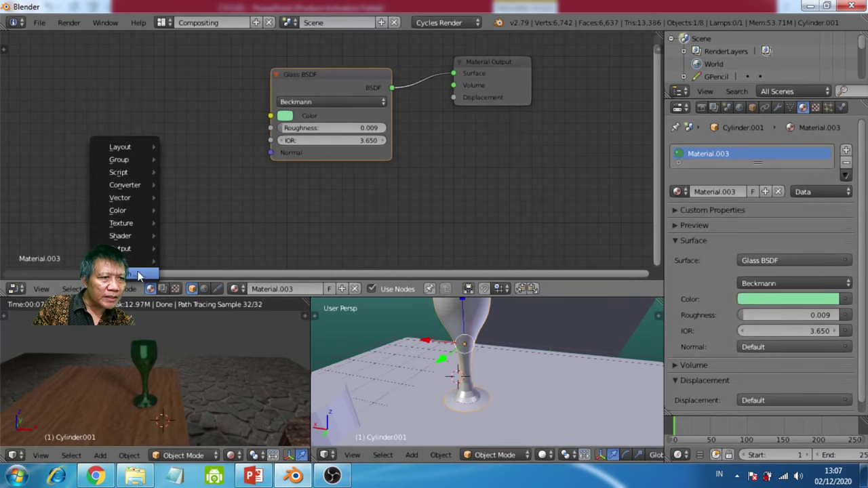
pyautogui.moveTo(135, 268)
pyautogui.moveTo(135, 235)
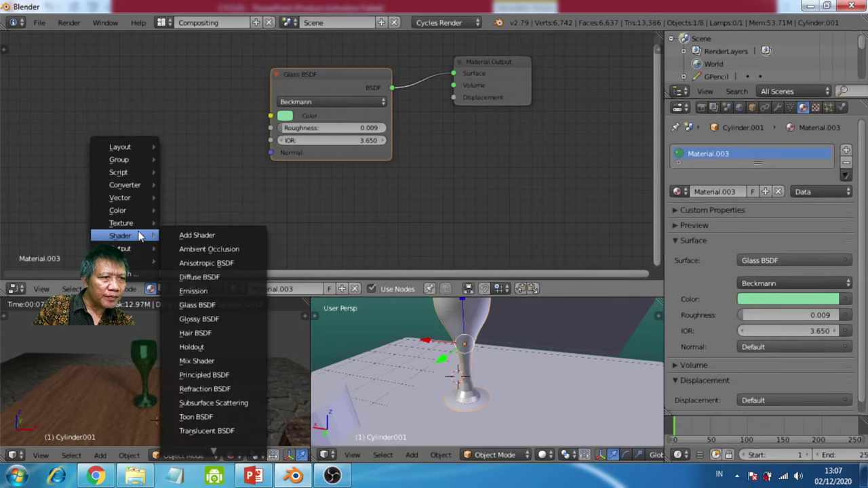
pyautogui.click(207, 319)
pyautogui.click(401, 161)
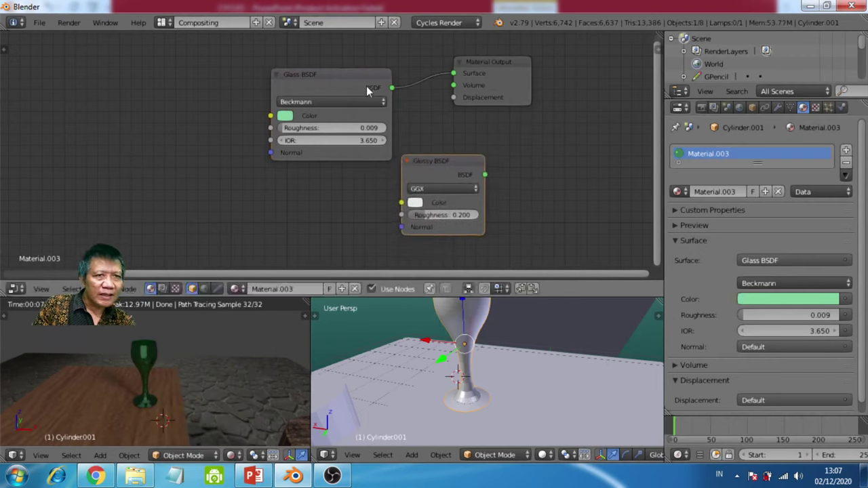
pyautogui.moveTo(369, 74); pyautogui.dragTo(266, 62)
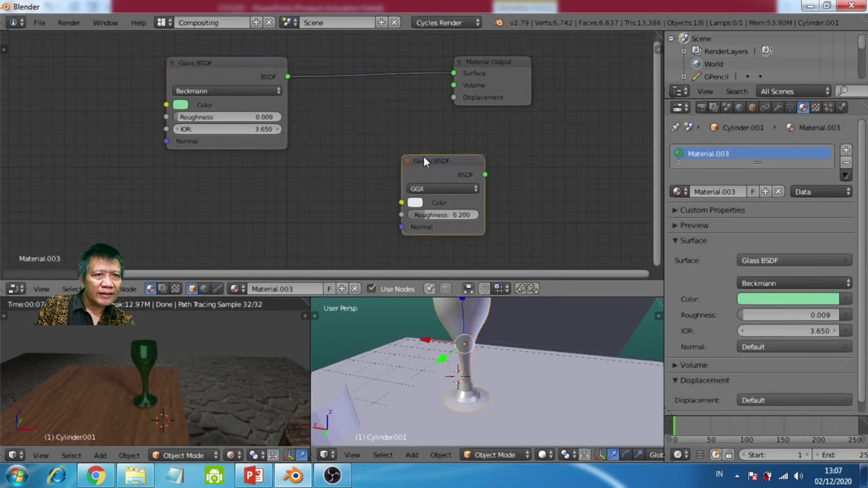
pyautogui.moveTo(424, 158); pyautogui.dragTo(237, 171)
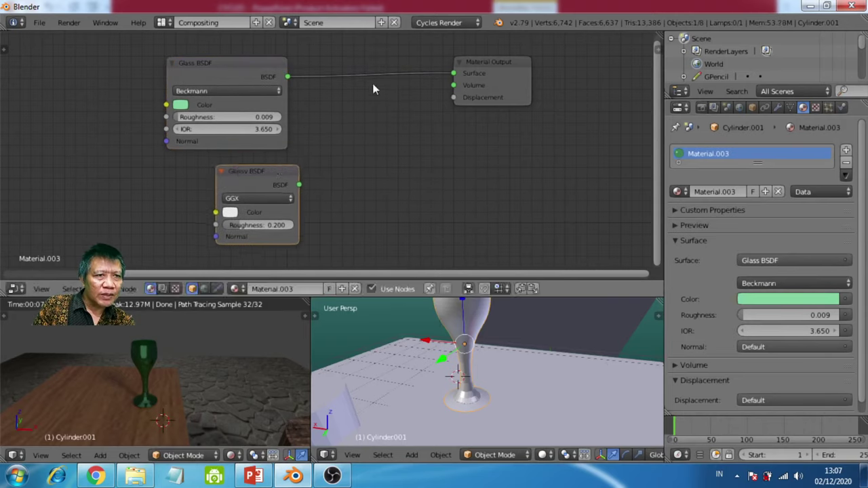
# Cut the Glass BSDF's output link, combine both shaders in a Mix Shader, and connect it to the Material Output's Surface
pyautogui.keyDown('ctrl'); pyautogui.moveTo(392, 94); pyautogui.dragTo(393, 96, button='right'); pyautogui.keyUp('ctrl')
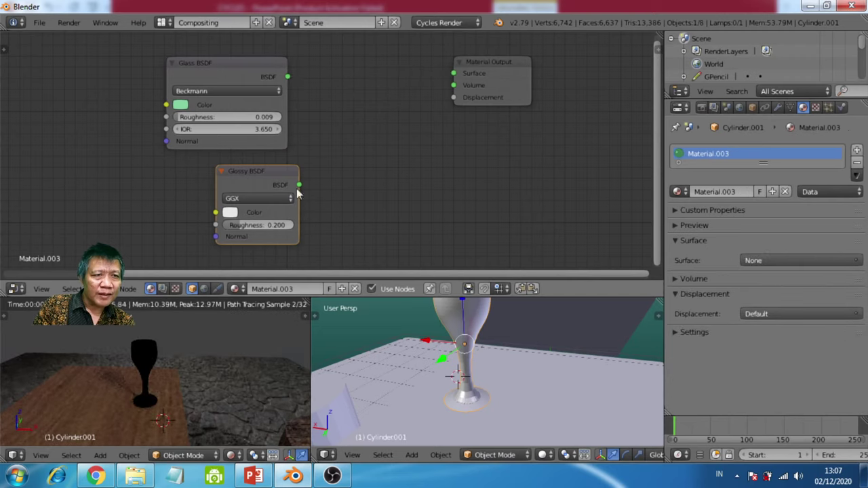
pyautogui.click(249, 67)
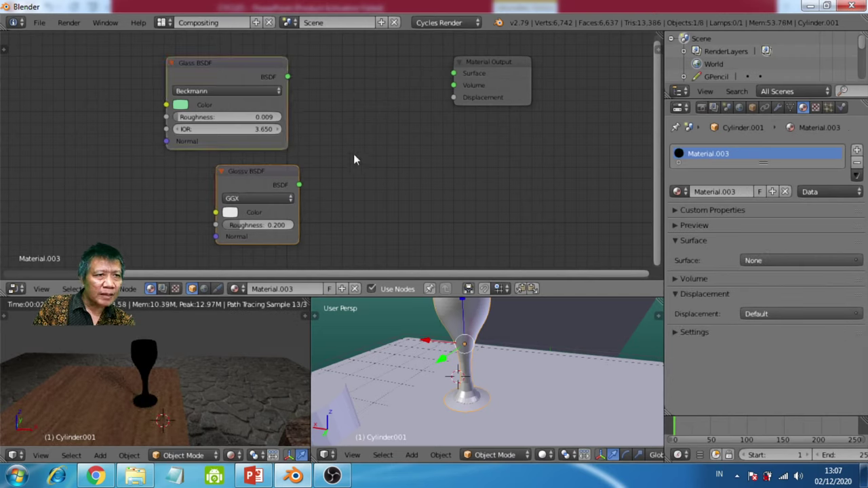
pyautogui.hotkey('ctrl', '0')
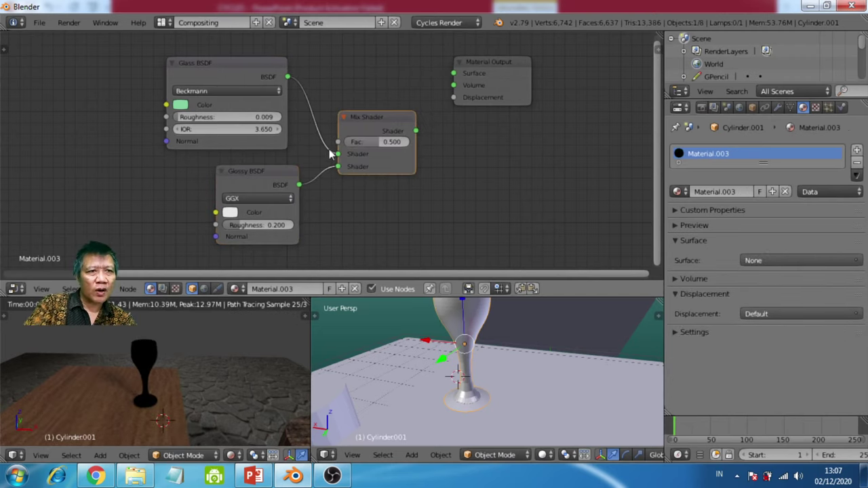
pyautogui.moveTo(380, 117); pyautogui.dragTo(459, 74)
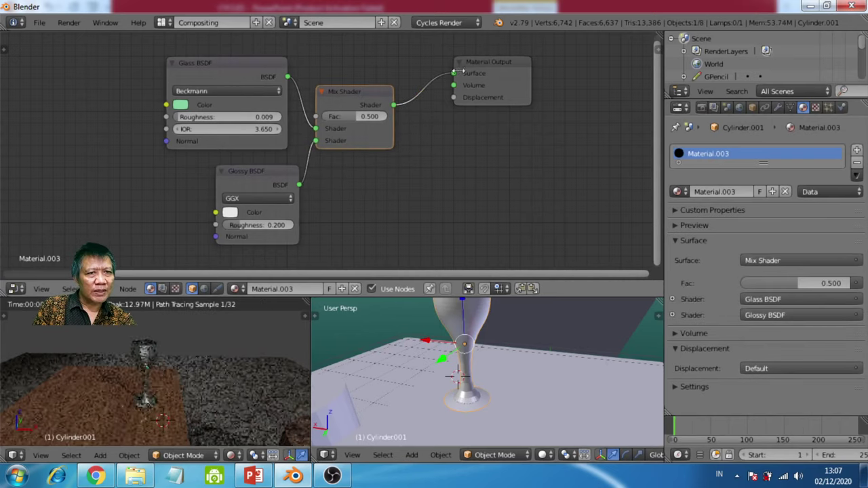
# Lower the Mix Shader's Fac to 0.091 while viewing the rendered glass up close
pyautogui.scroll(5, 177, 385)
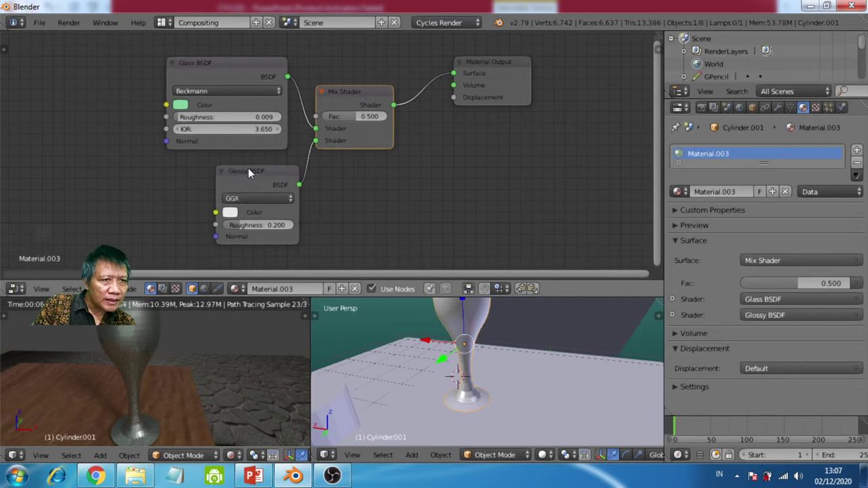
pyautogui.moveTo(248, 173)
pyautogui.mouseDown()
pyautogui.moveTo(279, 175)
pyautogui.moveTo(246, 177)
pyautogui.mouseUp()
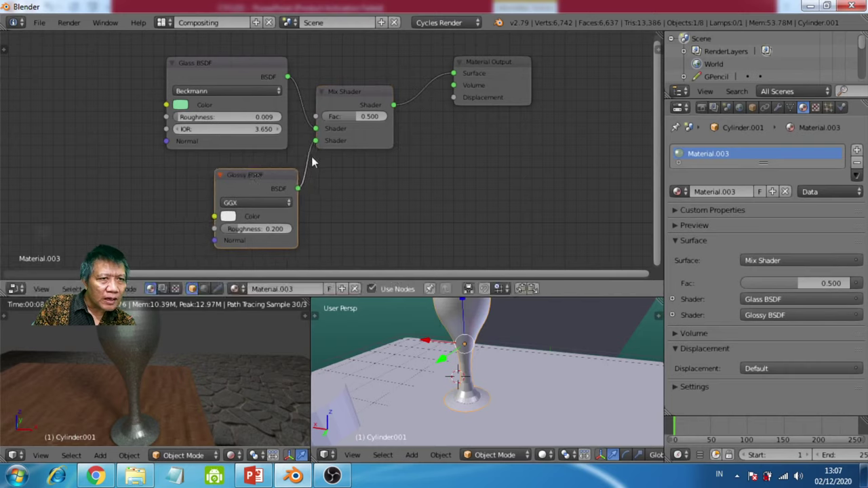
pyautogui.moveTo(357, 116); pyautogui.dragTo(333, 115)
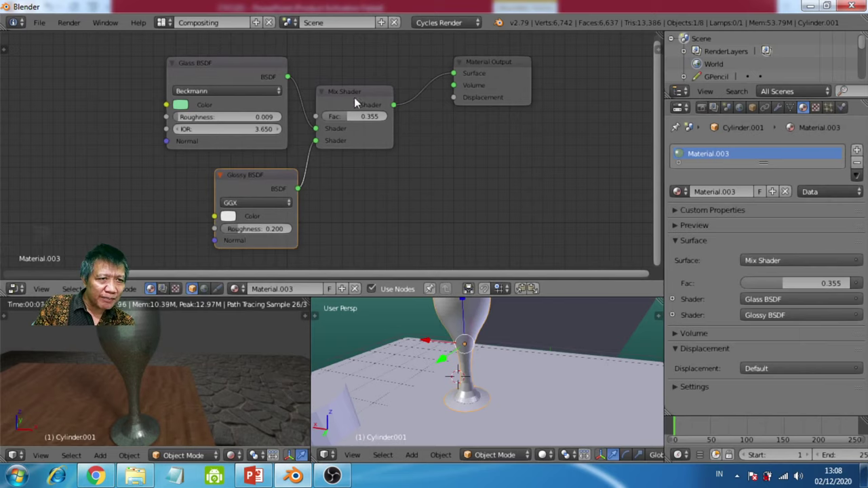
pyautogui.click(228, 73)
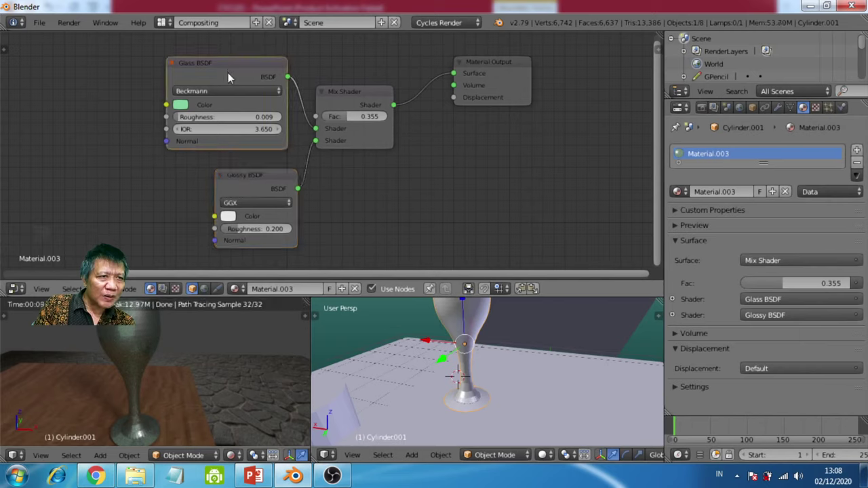
pyautogui.click(252, 175)
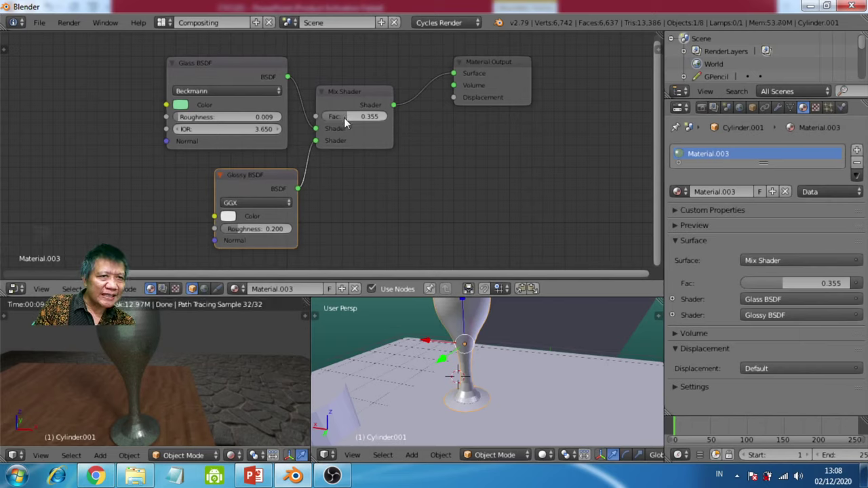
pyautogui.moveTo(344, 117); pyautogui.dragTo(271, 117)
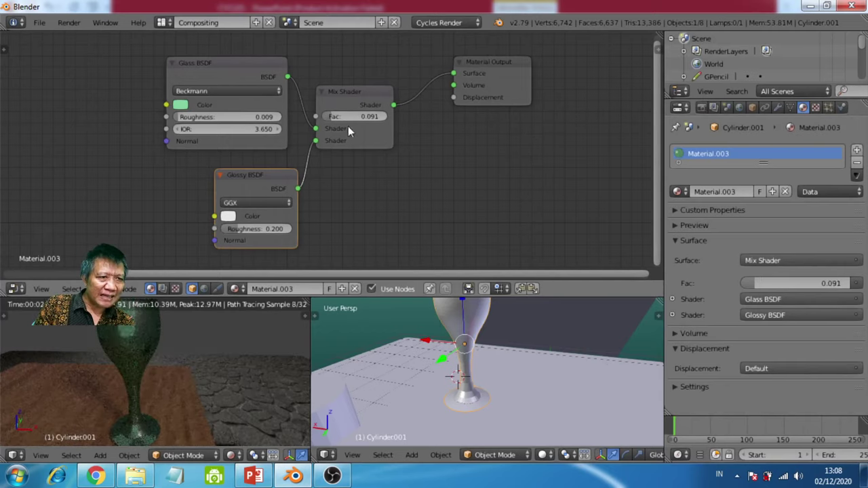
# Set the Glass BSDF's color to red (R 0.646, G 0.046, B 0.059) and check the glass in the rendered scene
pyautogui.click(180, 106)
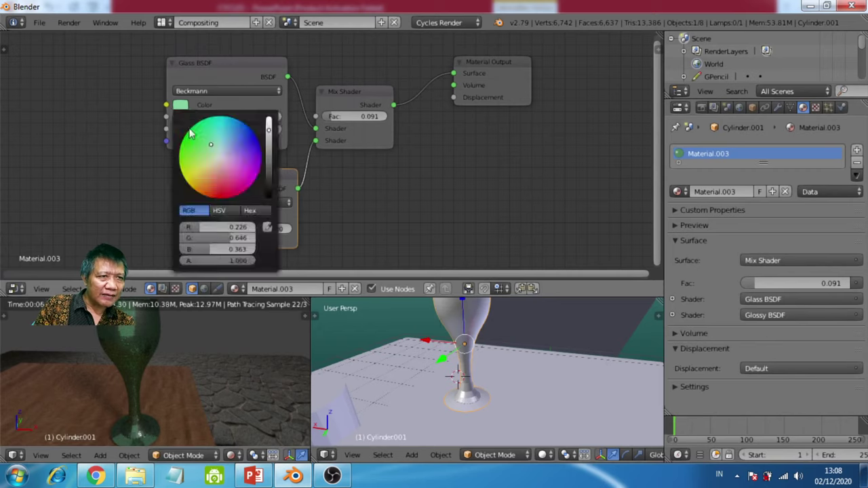
pyautogui.click(226, 177)
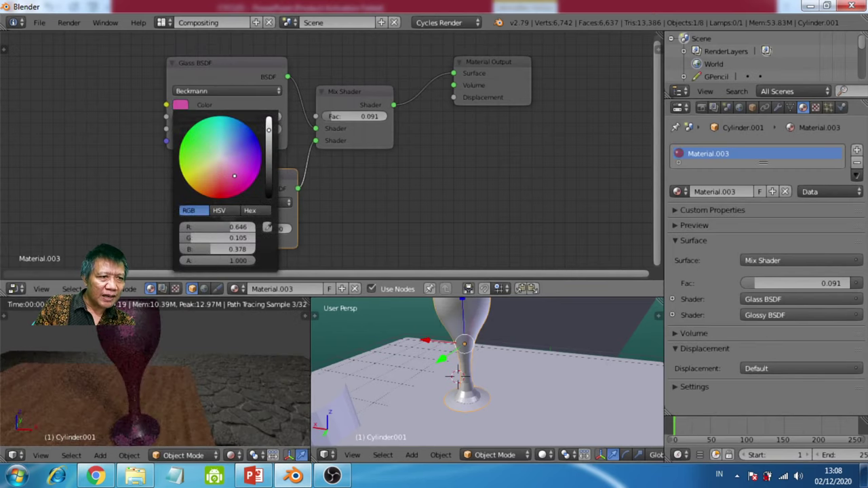
pyautogui.click(221, 186)
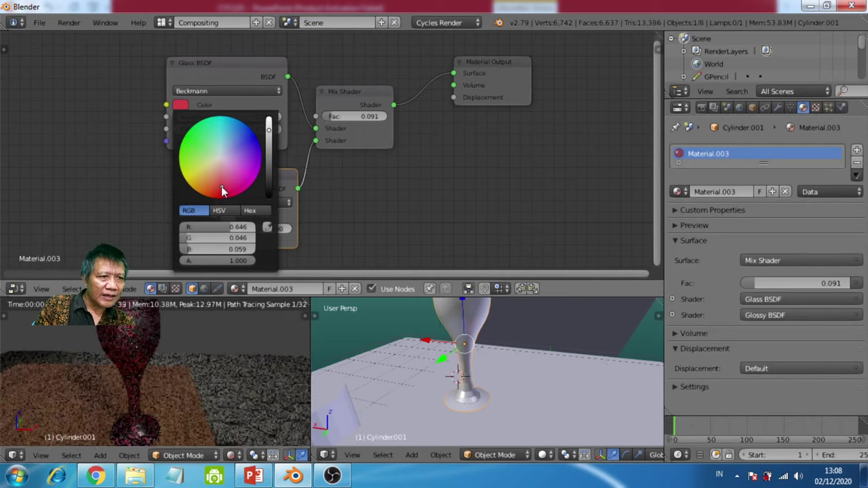
pyautogui.click(211, 71)
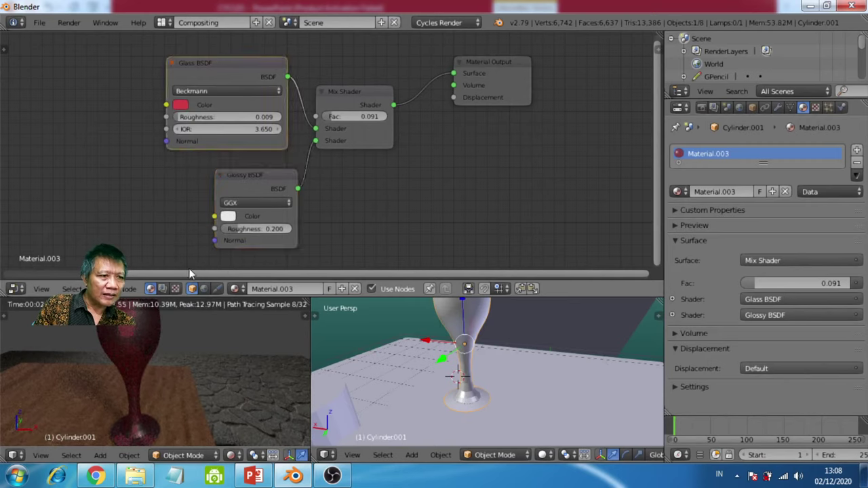
pyautogui.scroll(-5, 178, 319)
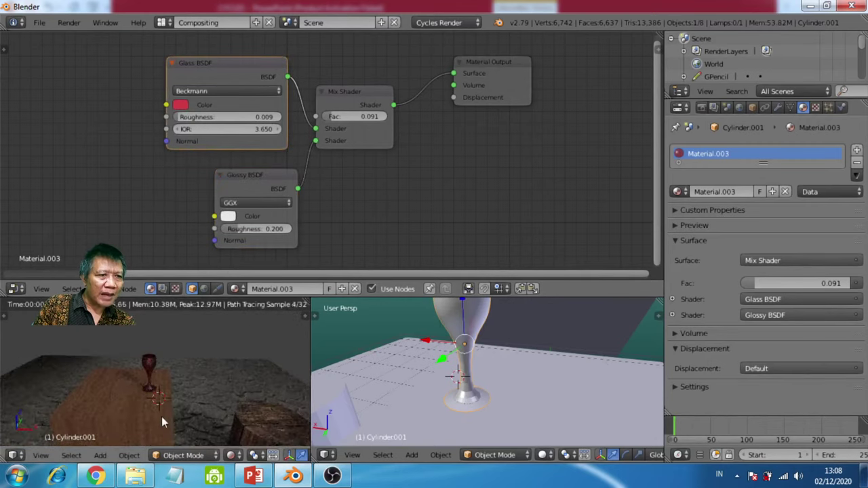
pyautogui.moveTo(177, 399); pyautogui.dragTo(223, 356, button='middle')
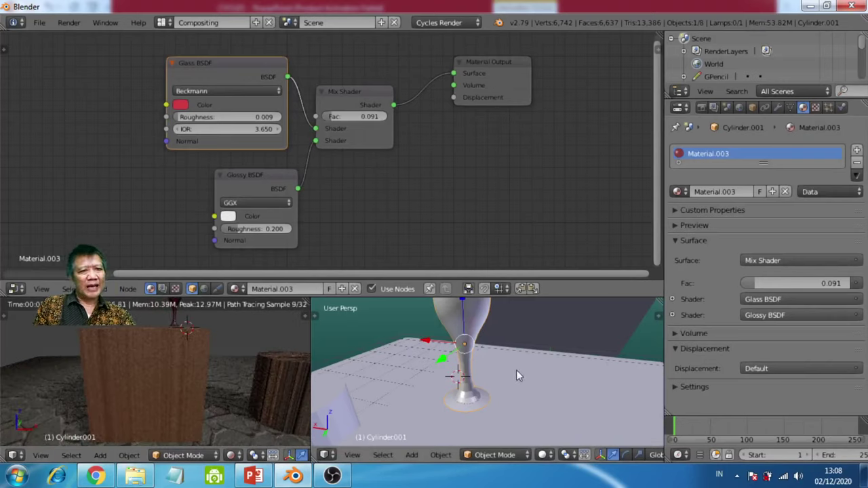
# Shrink the node editor to enlarge the 3D viewports, and join the rendered viewport into the solid one
pyautogui.scroll(-5, 518, 368)
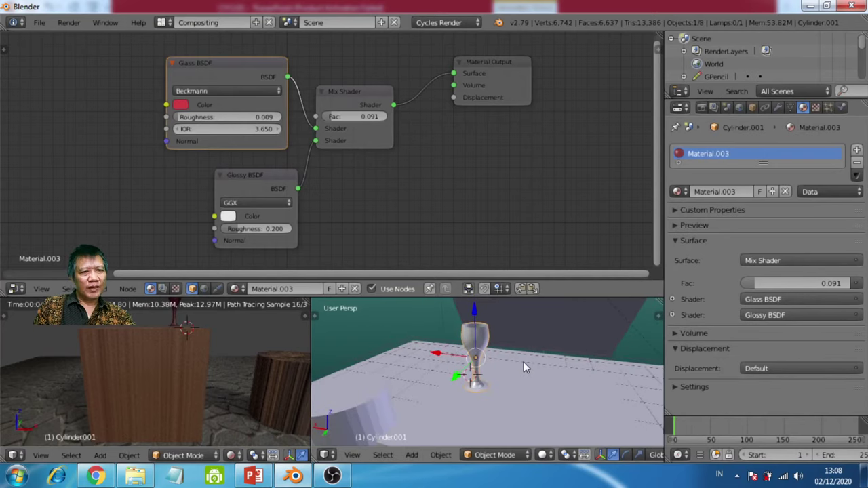
pyautogui.moveTo(524, 363); pyautogui.dragTo(544, 336, button='middle')
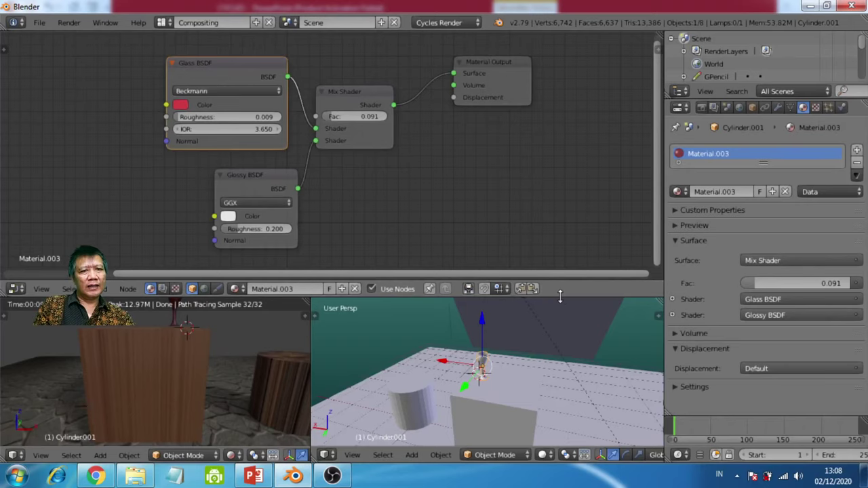
pyautogui.moveTo(561, 296); pyautogui.dragTo(565, 169)
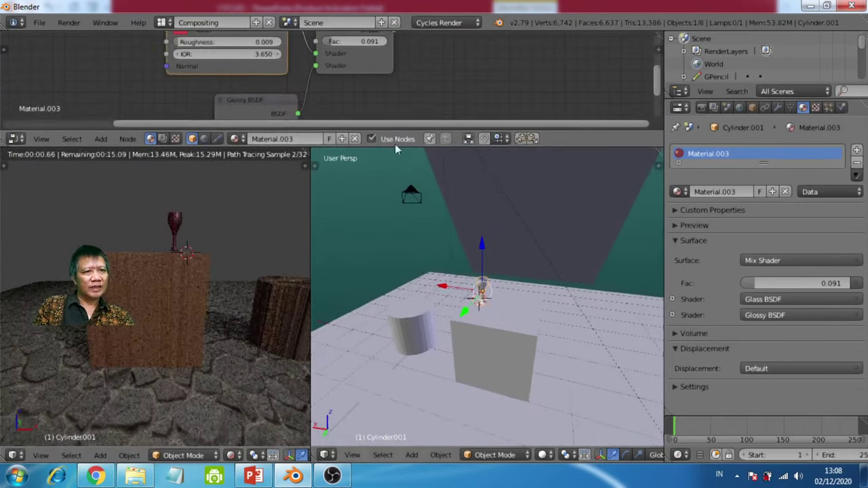
pyautogui.rightClick(311, 237)
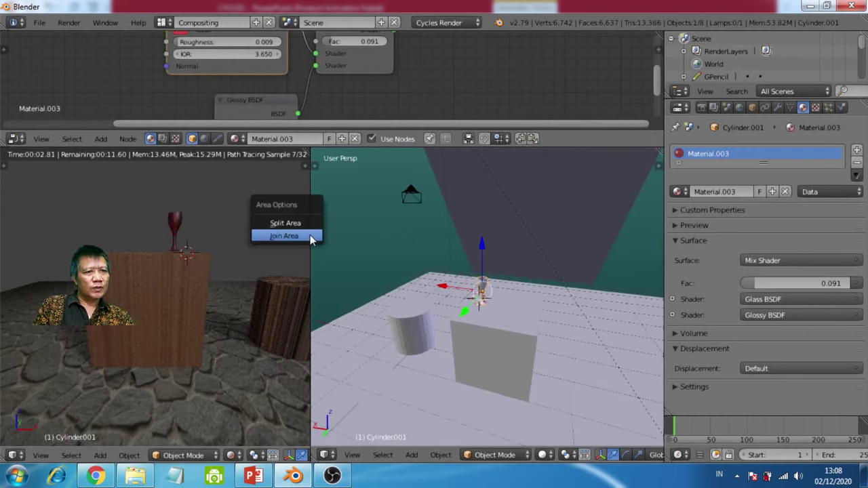
pyautogui.click(310, 237)
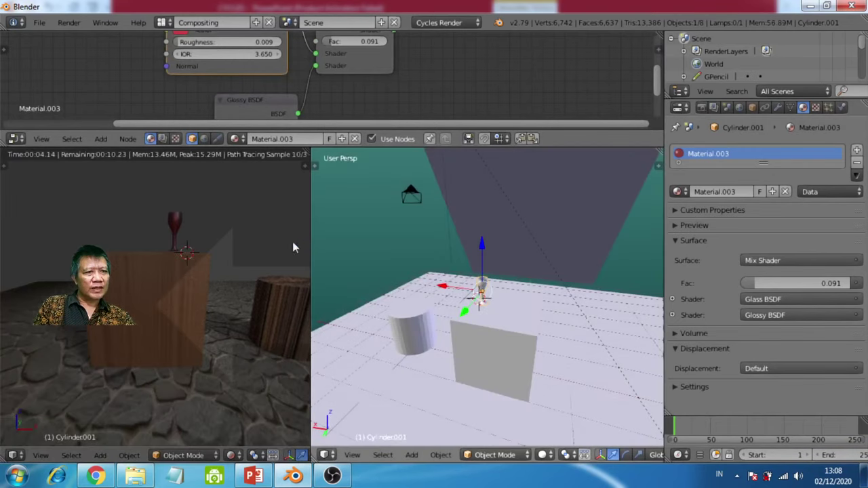
pyautogui.click(208, 277)
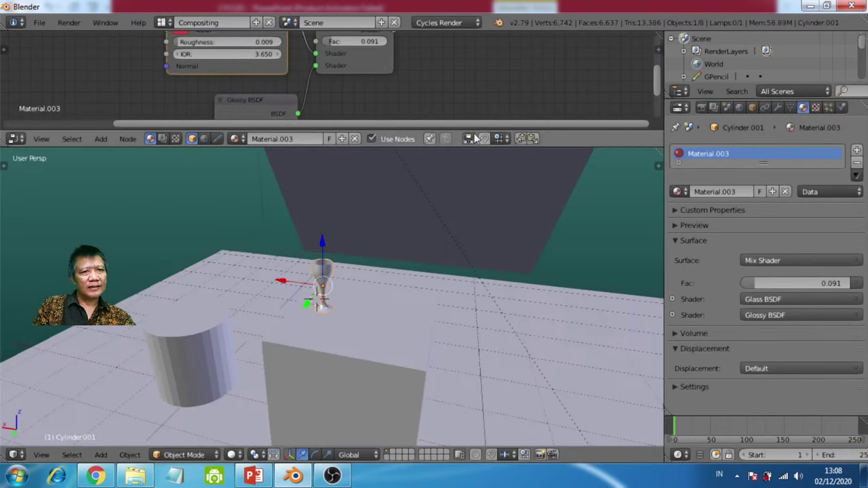
# Join the node editor area into the 3D viewport and show the scene from the front with Material shading
pyautogui.rightClick(421, 146)
pyautogui.click(419, 148)
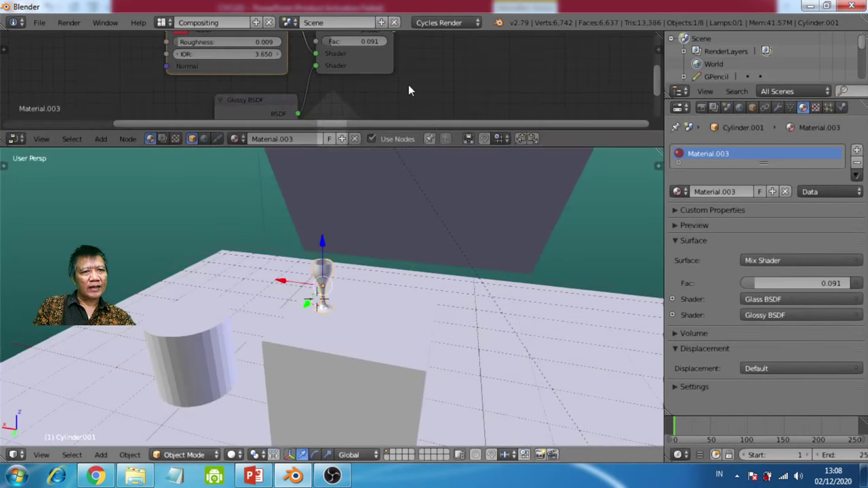
pyautogui.click(408, 86)
pyautogui.moveTo(291, 319); pyautogui.dragTo(564, 307, button='middle')
pyautogui.moveTo(367, 230); pyautogui.dragTo(235, 303, button='middle')
pyautogui.click(231, 454)
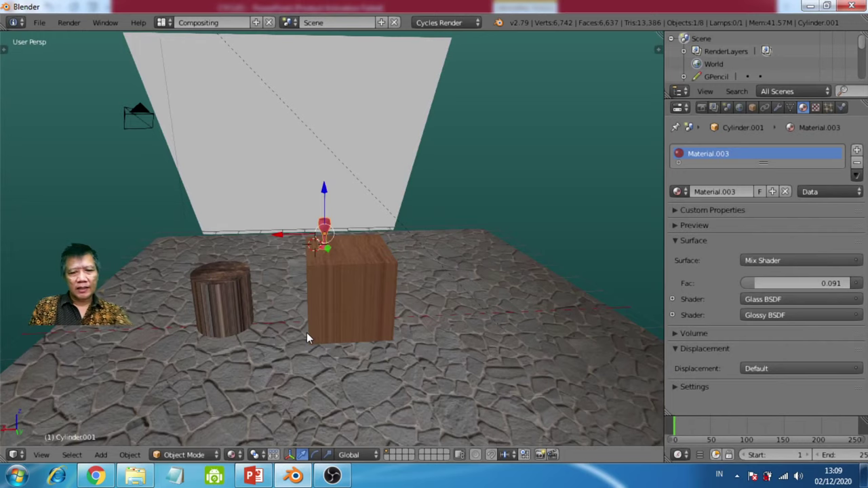
pyautogui.press('KP_1')
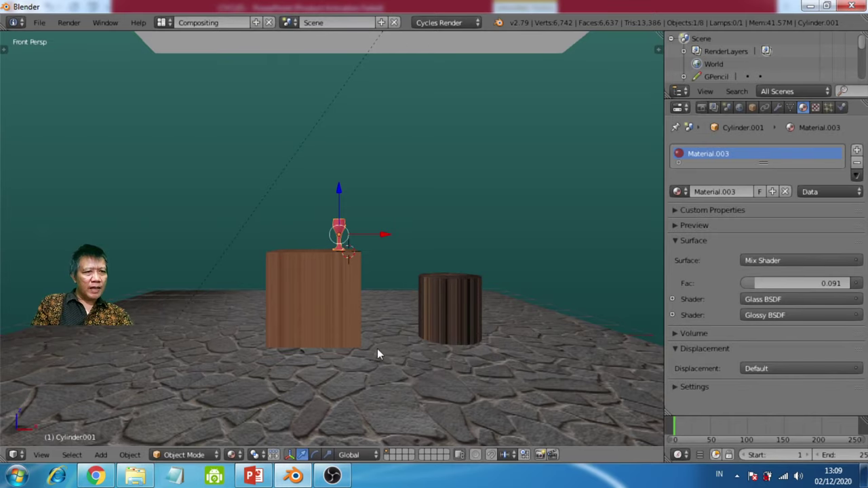
pyautogui.moveTo(378, 352)
pyautogui.mouseDown(button='middle')
pyautogui.moveTo(358, 387)
pyautogui.moveTo(188, 371)
pyautogui.moveTo(254, 402)
pyautogui.moveTo(376, 367)
pyautogui.mouseUp(button='middle')
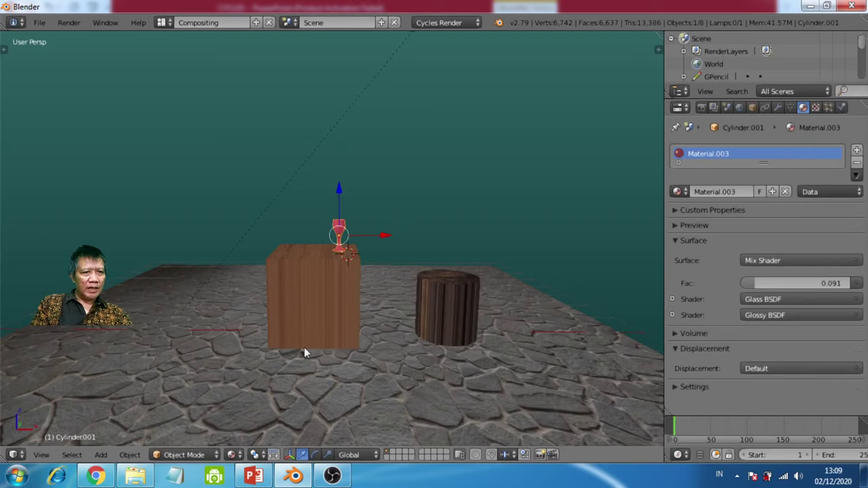
# Turn on Ambient Occlusion in the World settings
pyautogui.click(739, 108)
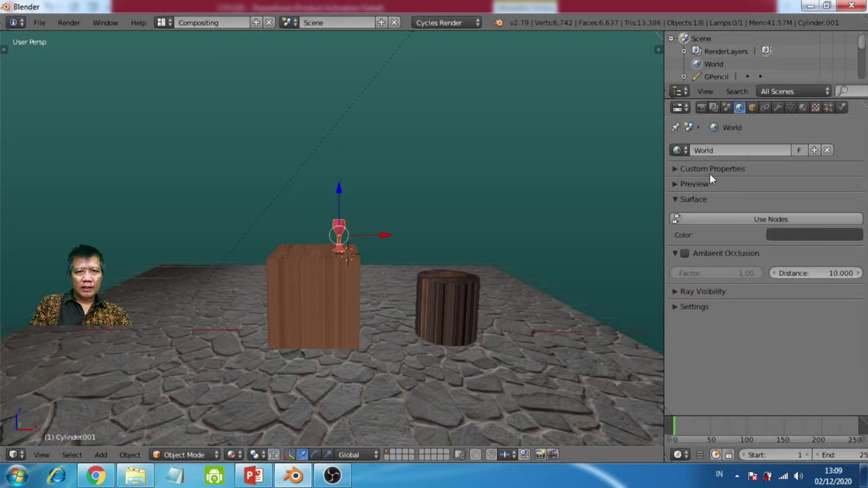
pyautogui.click(685, 253)
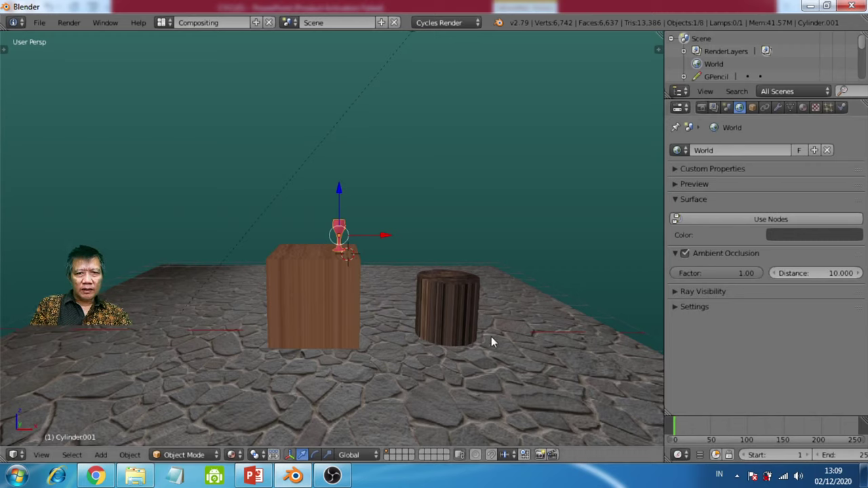
pyautogui.scroll(1, 491, 336)
pyautogui.click(802, 108)
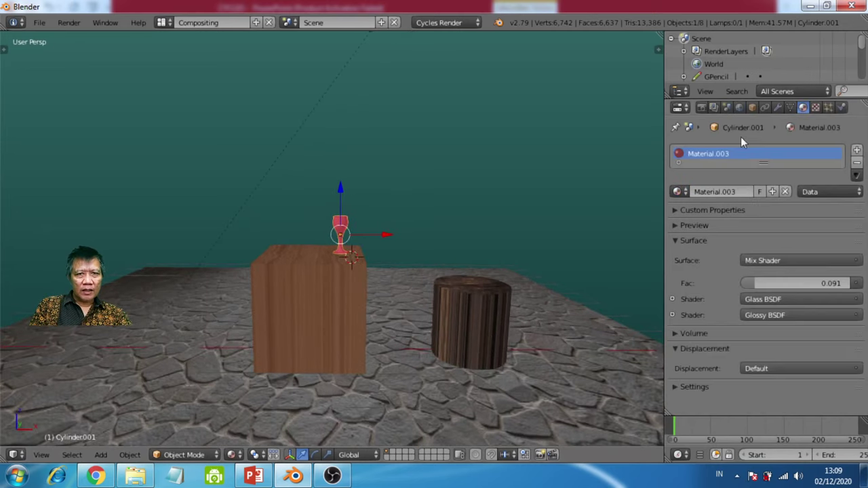
pyautogui.scroll(2, 394, 338)
pyautogui.scroll(-3, 395, 336)
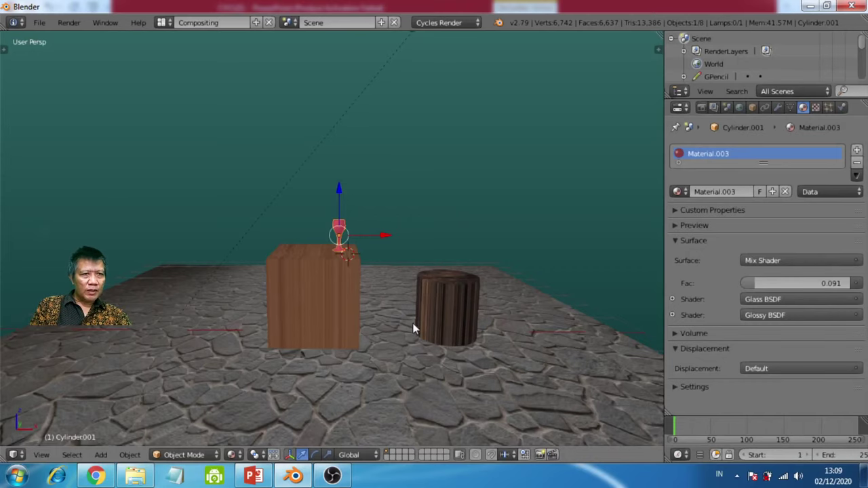
# Select the sun lamp above the scene and rotate it slightly about the global X and Y axes
pyautogui.moveTo(355, 264); pyautogui.dragTo(358, 273, button='middle')
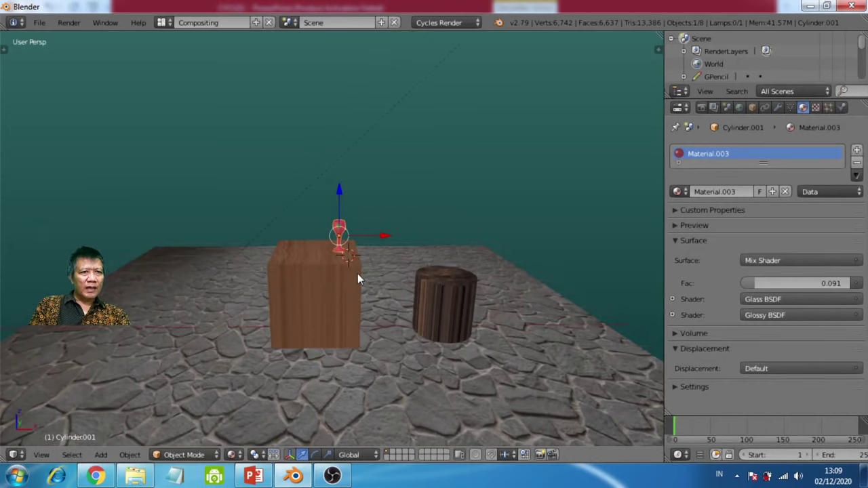
pyautogui.scroll(-2, 361, 267)
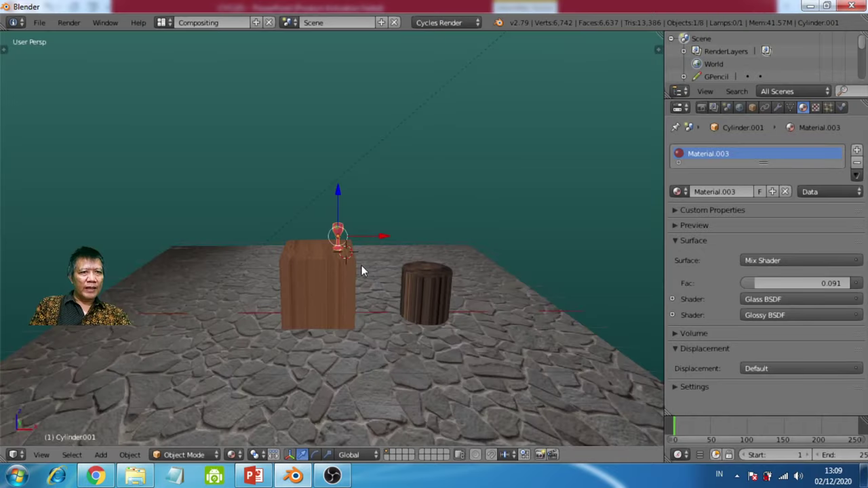
pyautogui.scroll(2, 362, 269)
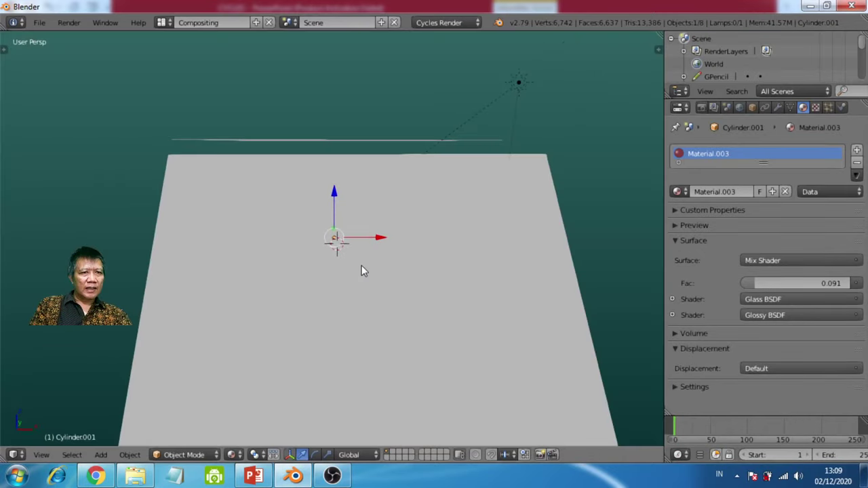
pyautogui.rightClick(521, 82)
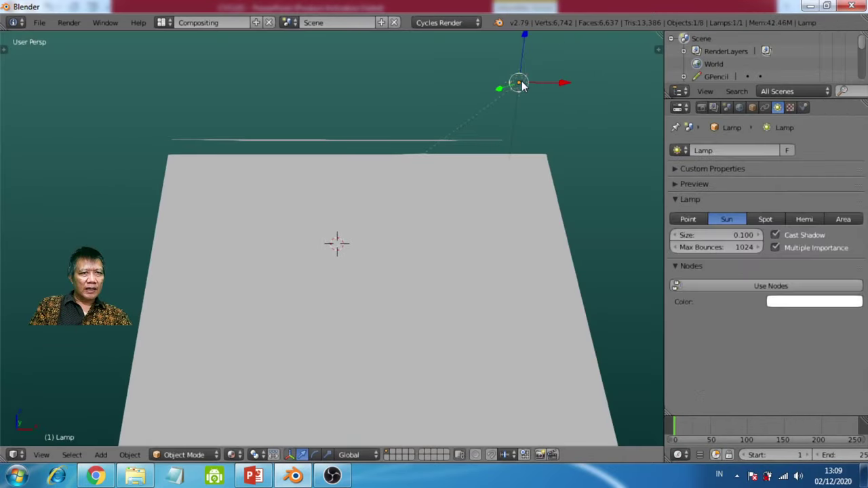
pyautogui.moveTo(419, 336); pyautogui.dragTo(365, 265, button='middle')
pyautogui.scroll(3, 439, 286)
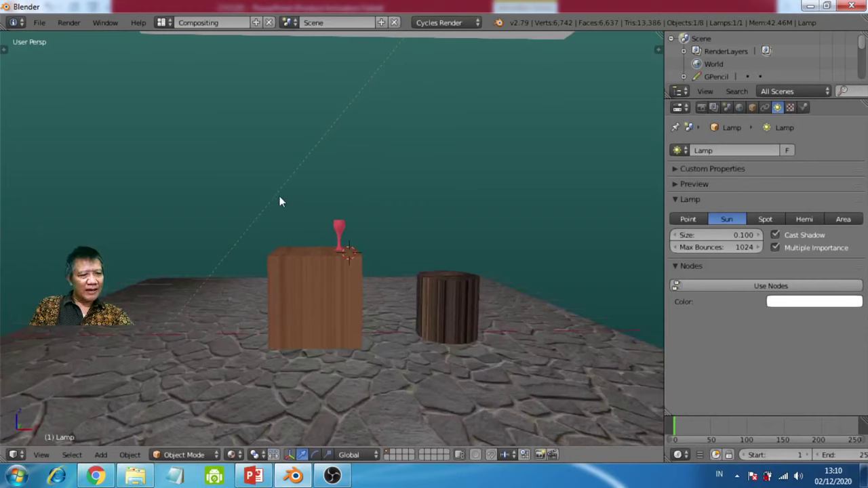
pyautogui.press('r')
pyautogui.press('x')
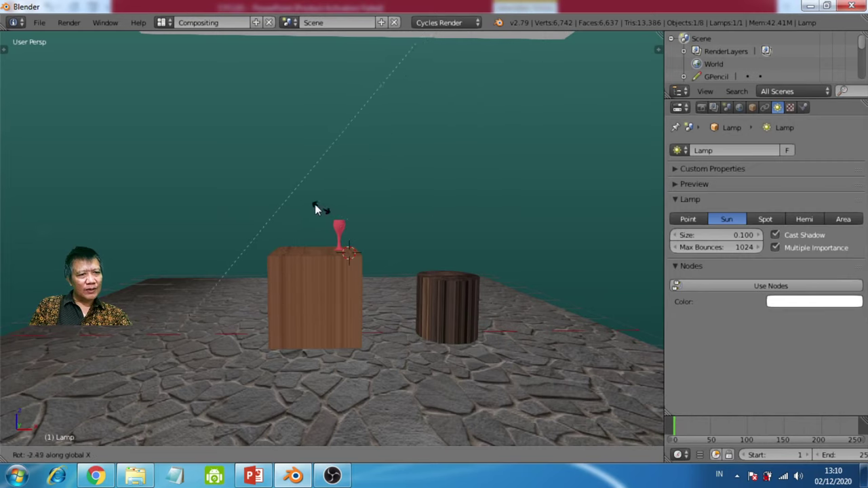
pyautogui.click(296, 188)
pyautogui.press('r')
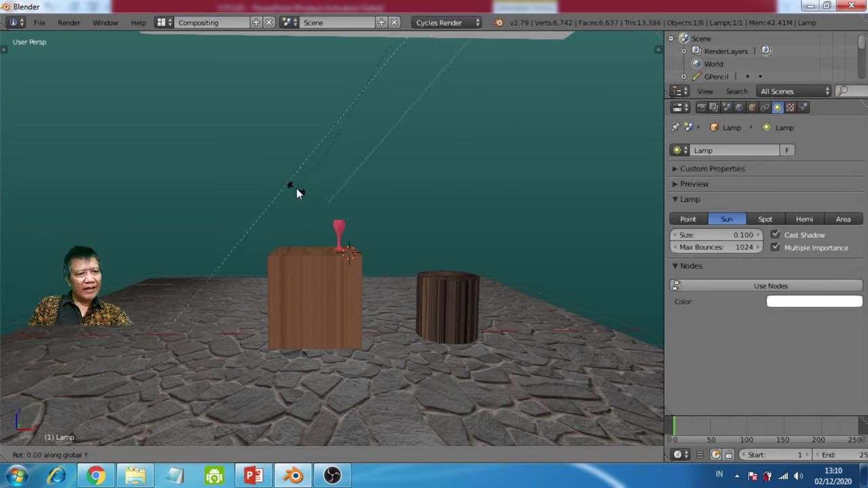
pyautogui.press('y')
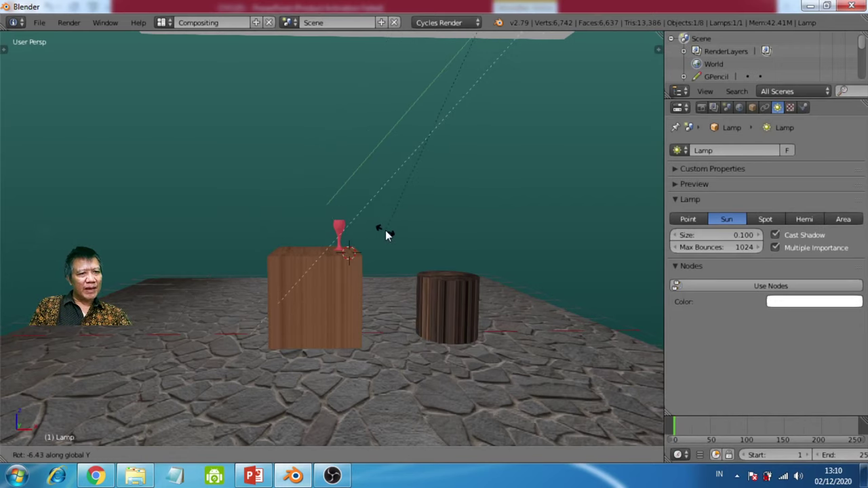
pyautogui.click(378, 240)
# Preview the new lighting with Rendered shading, up close on the glass and cube, and return to Material shading
pyautogui.moveTo(307, 333); pyautogui.dragTo(284, 353, button='middle')
pyautogui.click(232, 454)
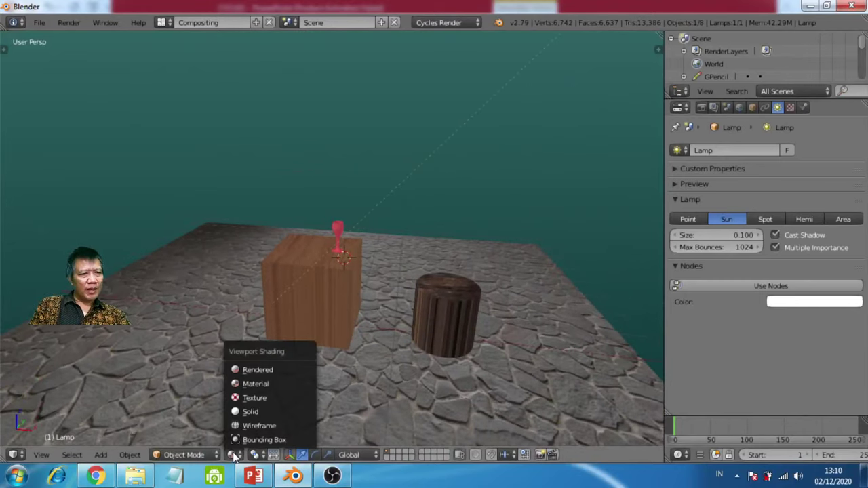
pyautogui.click(253, 367)
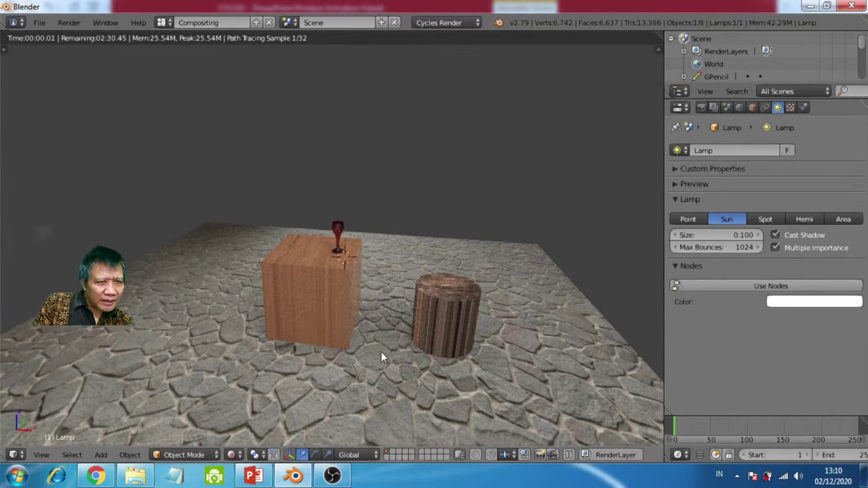
pyautogui.moveTo(381, 352); pyautogui.dragTo(355, 367, button='middle')
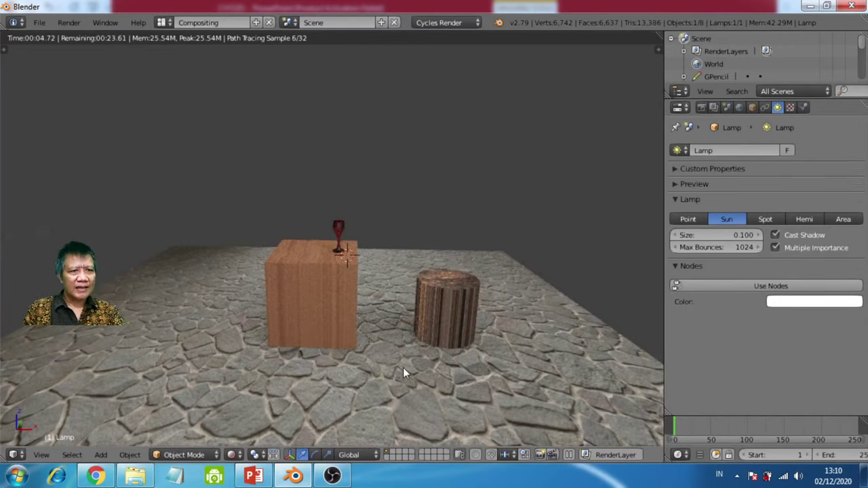
pyautogui.scroll(3, 403, 367)
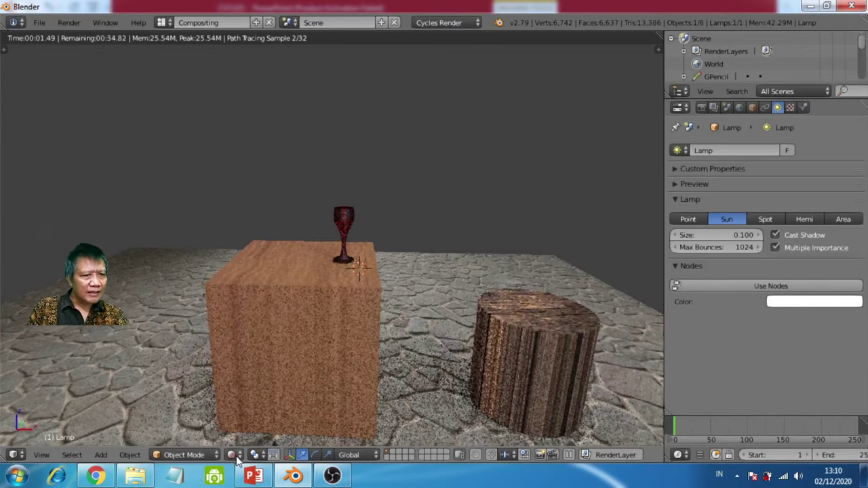
pyautogui.click(234, 455)
pyautogui.click(236, 384)
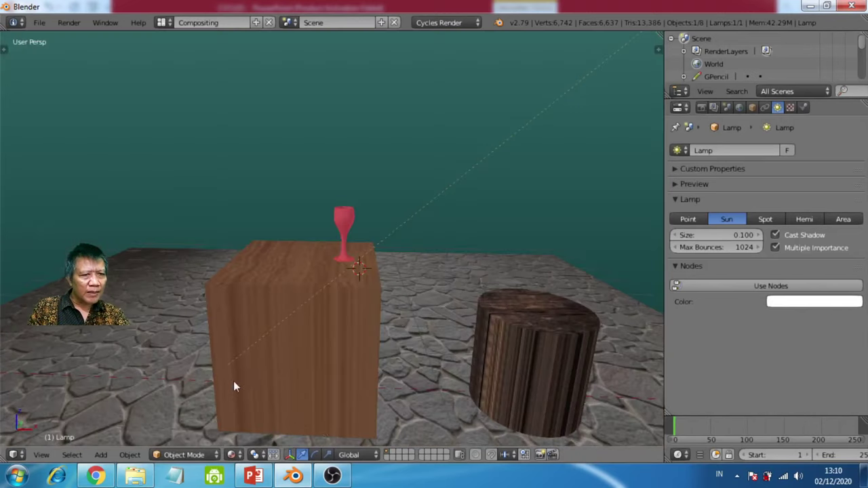
# Move the wood-textured cylinder closer to the wooden cube
pyautogui.keyDown('shift'); pyautogui.moveTo(426, 383); pyautogui.dragTo(331, 336, button='middle'); pyautogui.keyUp('shift')
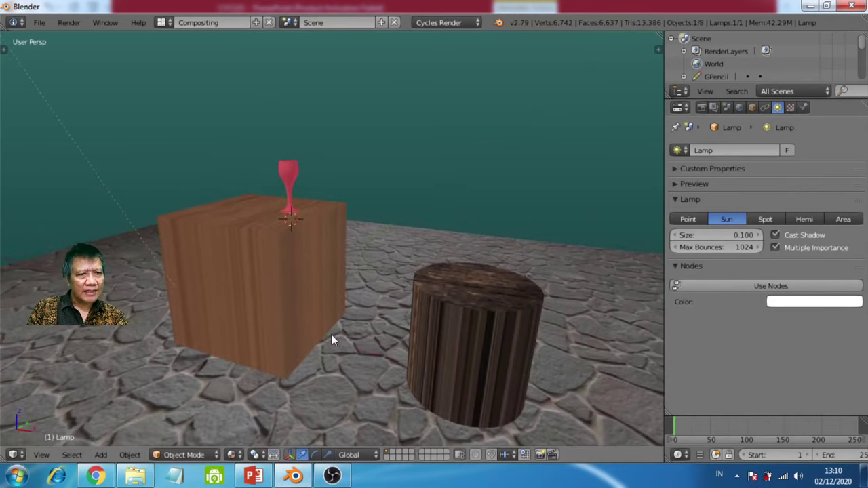
pyautogui.moveTo(283, 364); pyautogui.dragTo(327, 372, button='middle')
pyautogui.rightClick(545, 341)
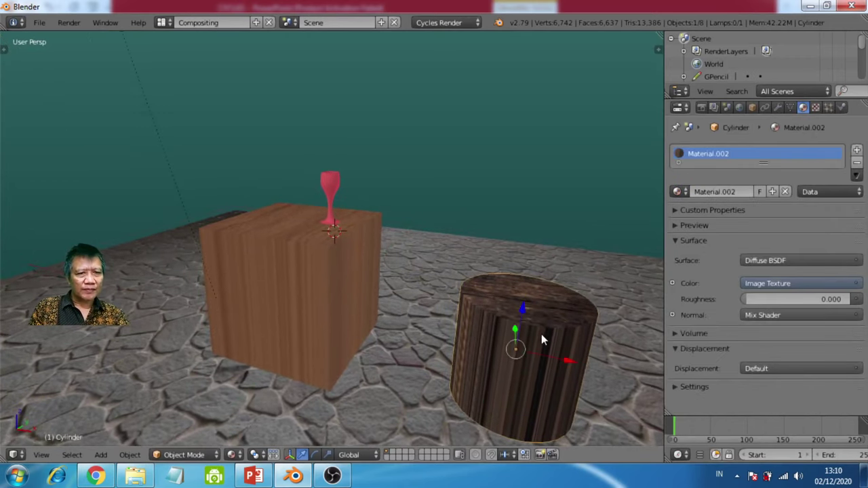
pyautogui.press('g')
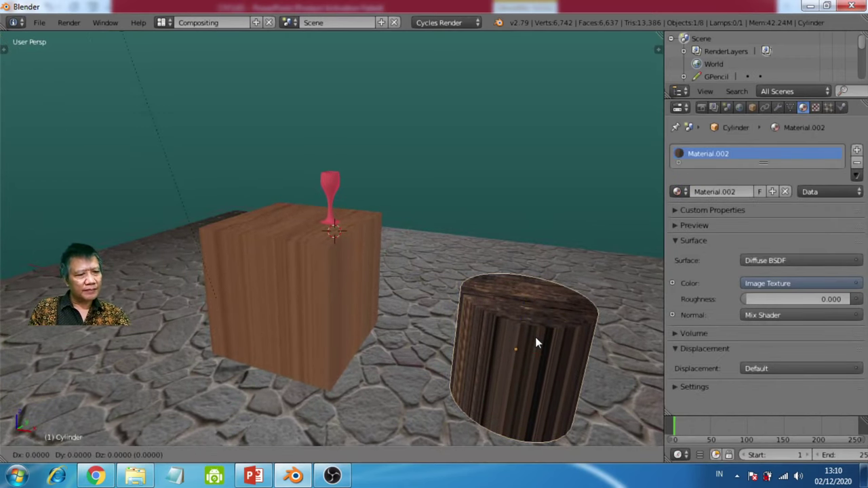
pyautogui.click(487, 322)
pyautogui.moveTo(395, 326)
pyautogui.mouseDown(button='middle')
pyautogui.moveTo(404, 329)
pyautogui.moveTo(405, 320)
pyautogui.mouseUp(button='middle')
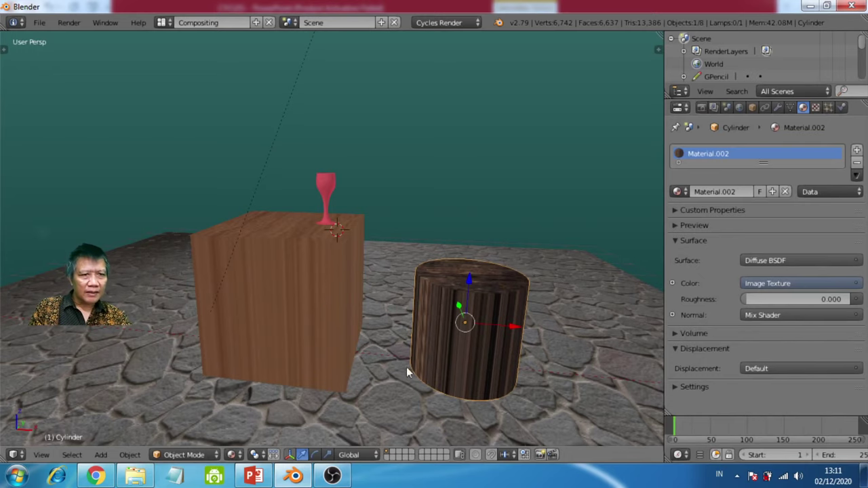
# Look through the scene camera and widen the 3D viewport, showing its properties sidebar
pyautogui.moveTo(406, 367); pyautogui.dragTo(313, 344, button='middle')
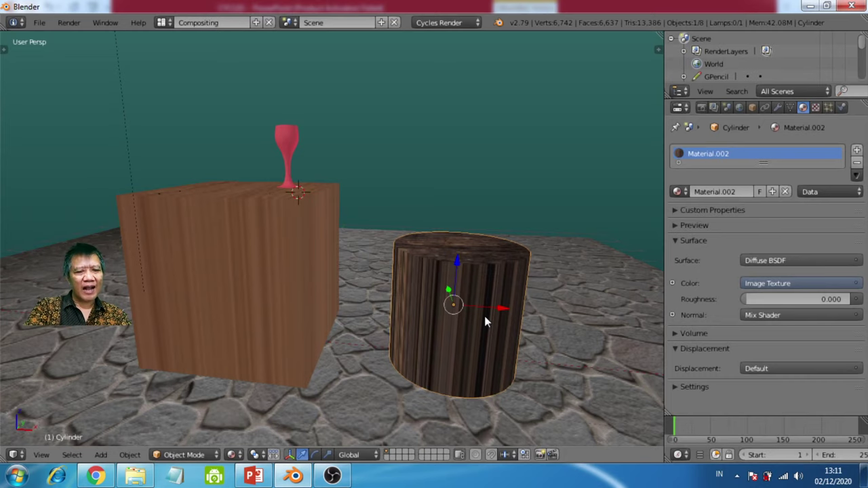
pyautogui.press('KP_0')
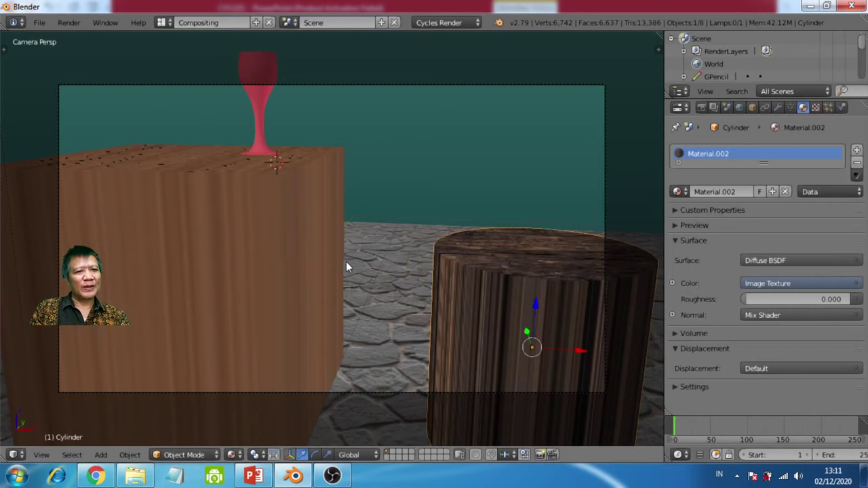
pyautogui.scroll(4, 346, 266)
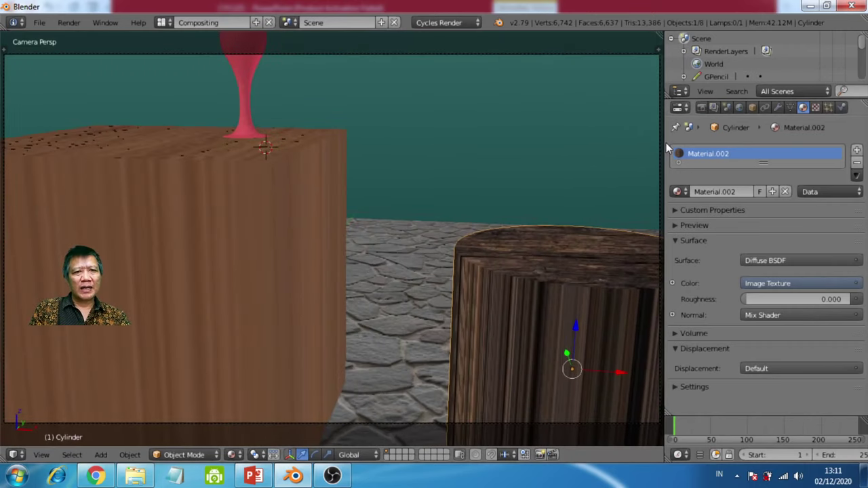
pyautogui.moveTo(665, 147)
pyautogui.mouseDown()
pyautogui.moveTo(774, 147)
pyautogui.moveTo(732, 146)
pyautogui.mouseUp()
pyautogui.press('n')
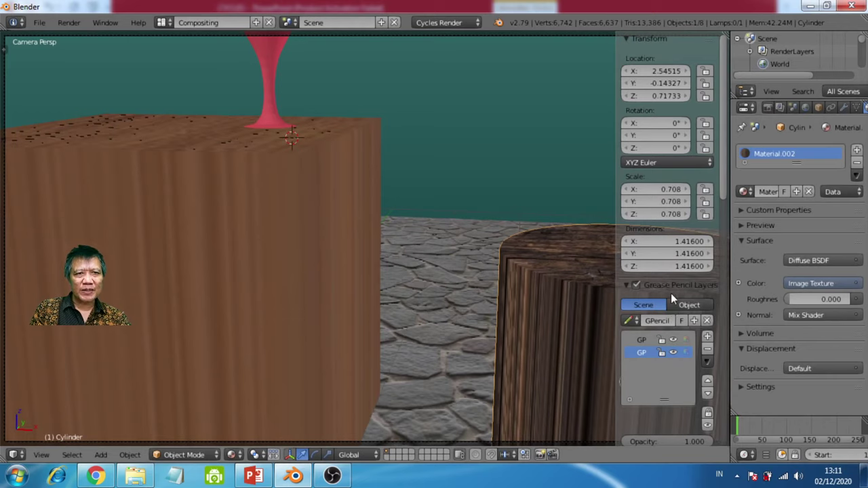
# Select the scene camera and enable Lock Camera to View in the view settings
pyautogui.scroll(-3, 634, 226)
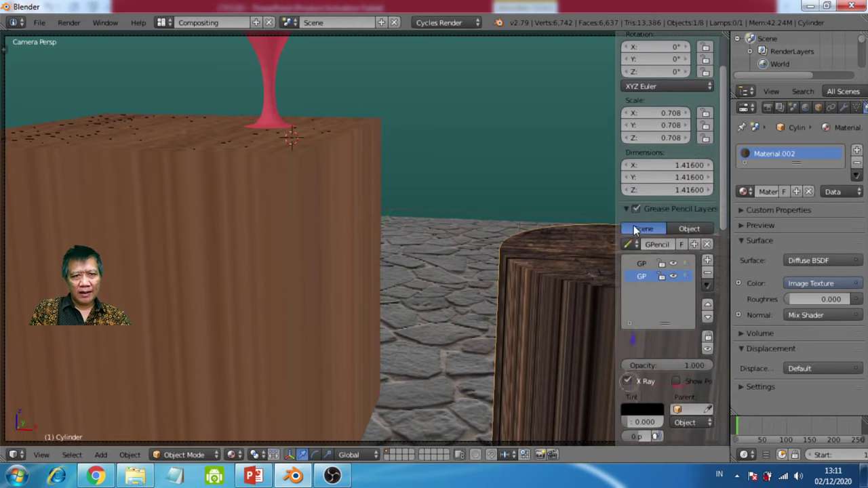
pyautogui.scroll(-9, 634, 229)
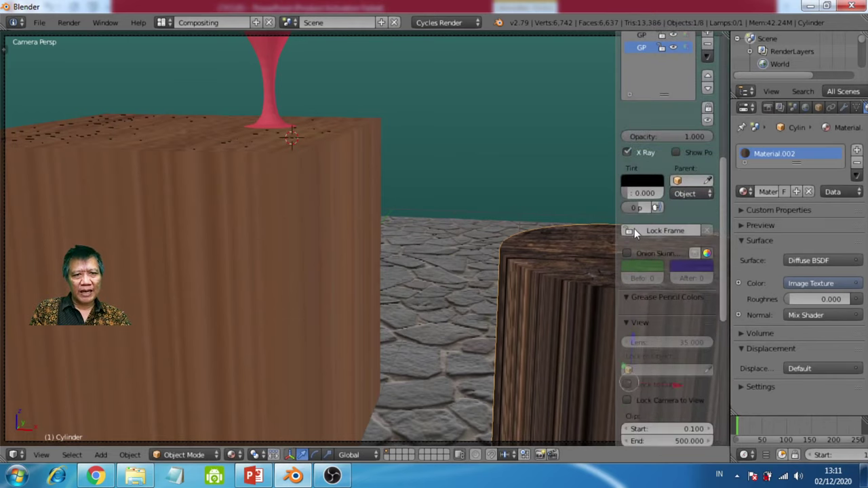
pyautogui.scroll(12, 634, 228)
pyautogui.scroll(-4, 232, 249)
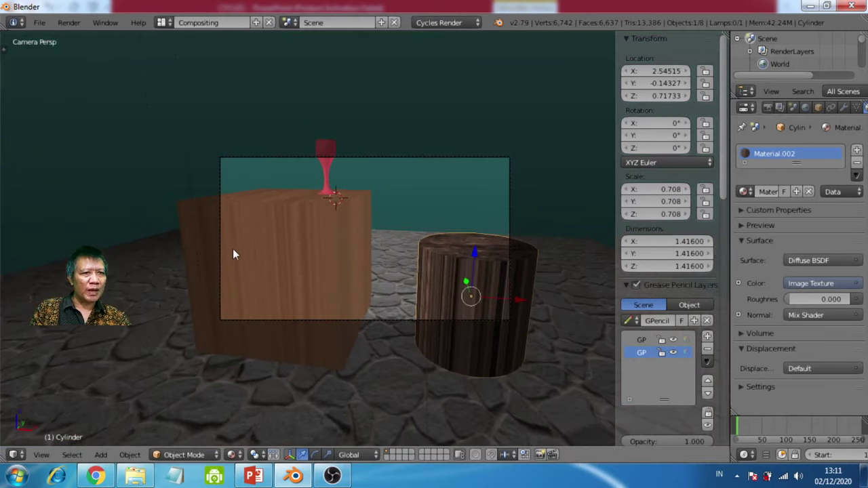
pyautogui.rightClick(402, 160)
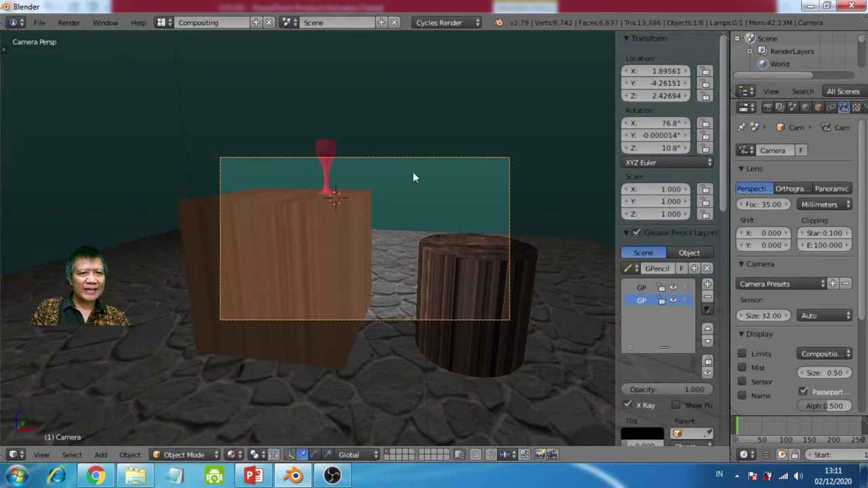
pyautogui.scroll(-5, 656, 285)
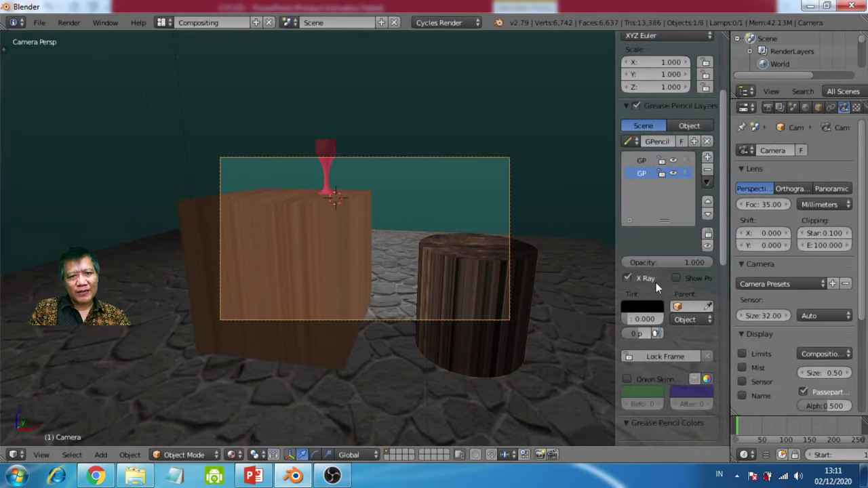
pyautogui.scroll(5, 656, 282)
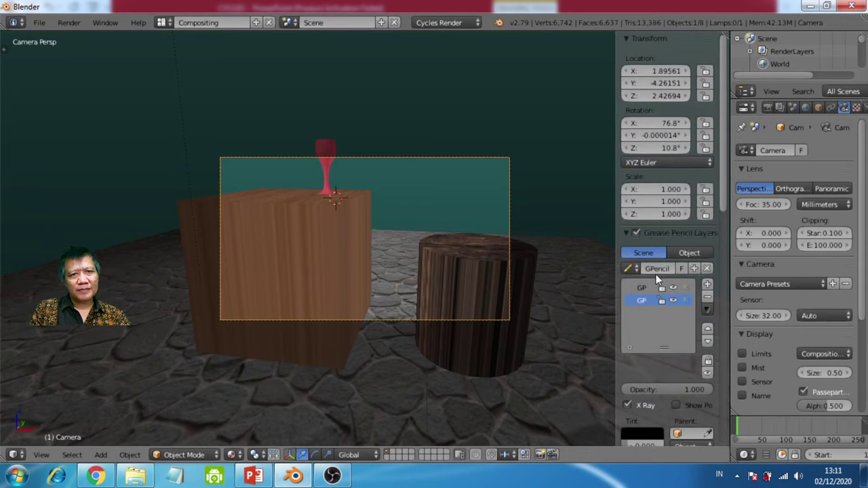
pyautogui.scroll(-10, 656, 274)
pyautogui.scroll(-4, 656, 274)
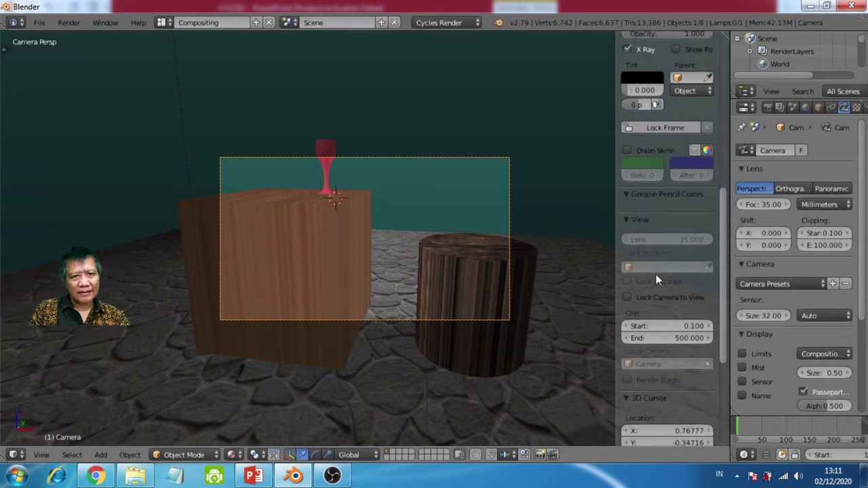
pyautogui.click(627, 247)
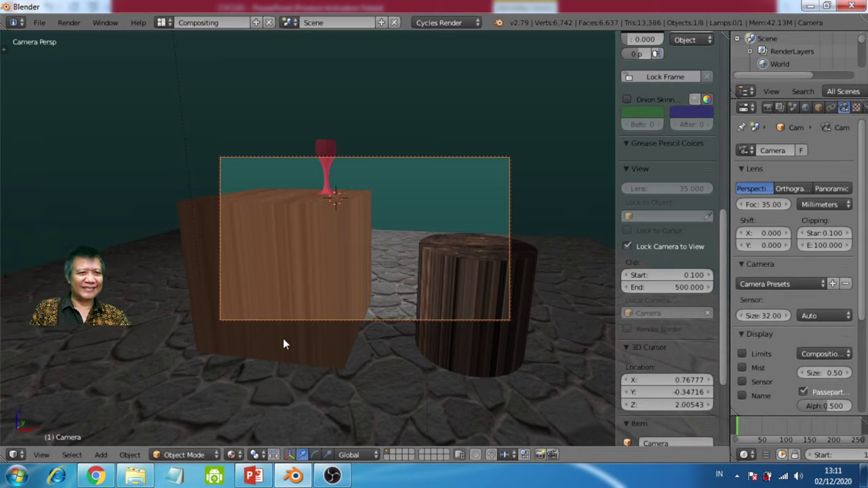
# Pull the locked camera back and orbit it to frame the whole glass, cube and cylinder at an angle
pyautogui.scroll(-4, 304, 251)
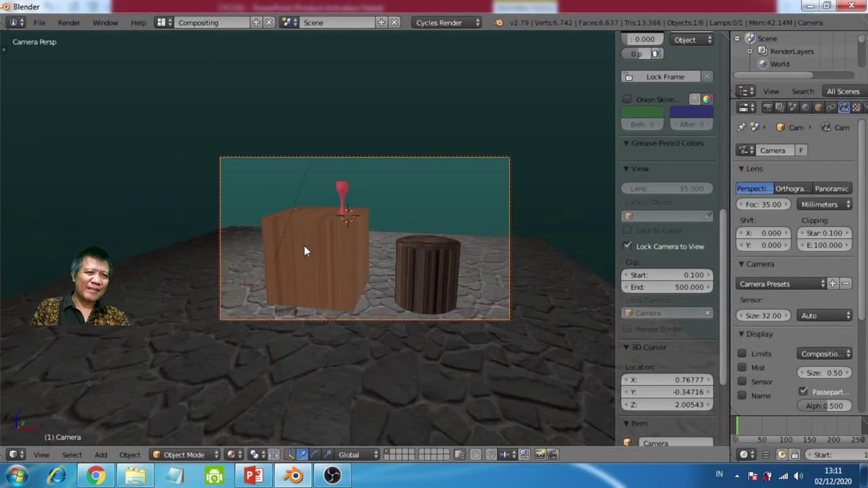
pyautogui.moveTo(378, 272); pyautogui.dragTo(348, 234, button='middle')
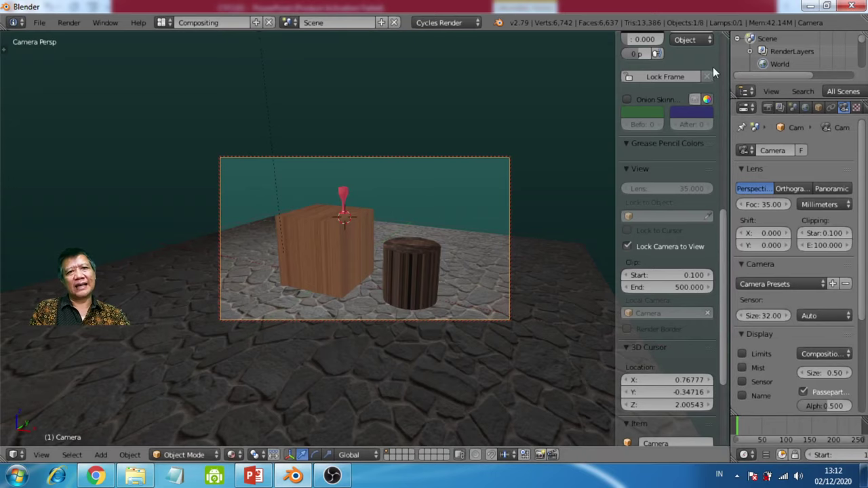
# Render the scene from the camera and set the Cycles render device to GPU Compute
pyautogui.click(768, 107)
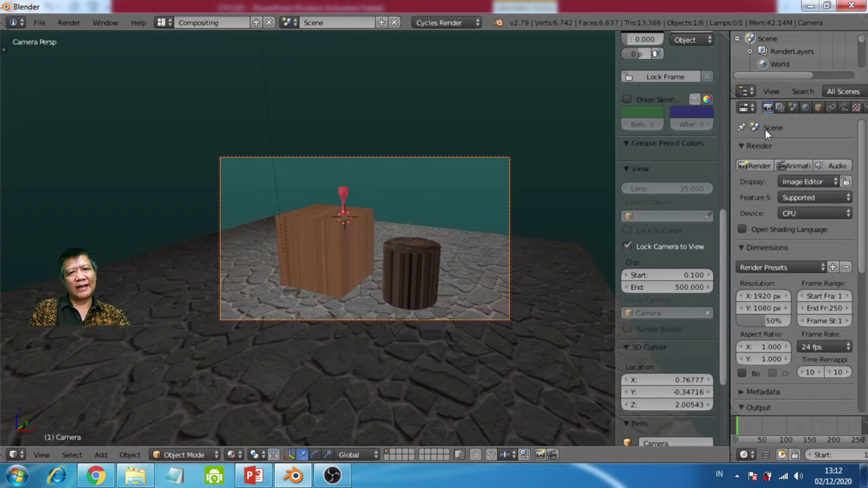
pyautogui.click(755, 167)
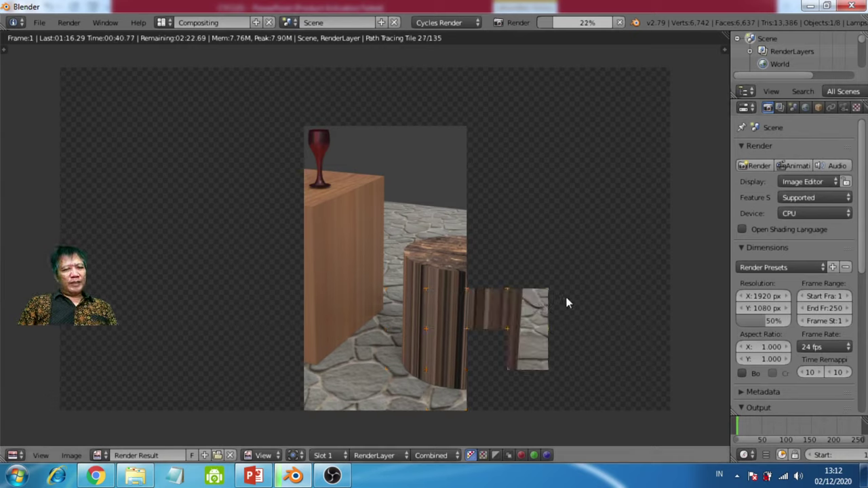
pyautogui.click(823, 215)
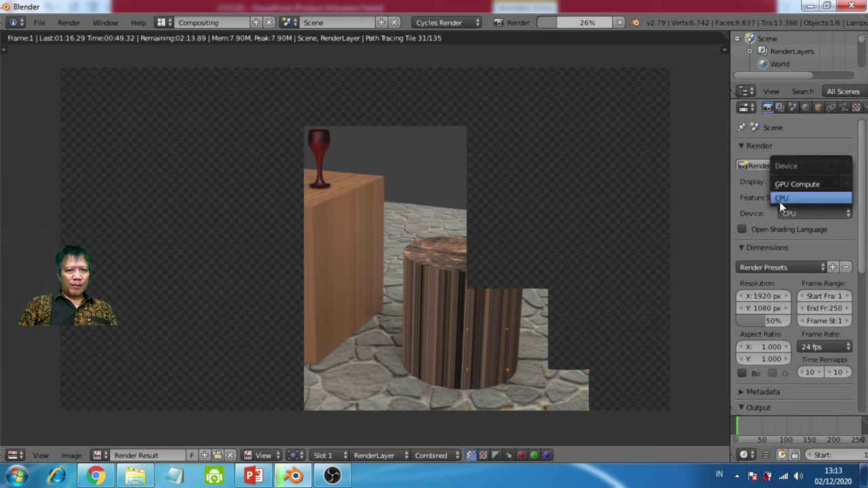
pyautogui.click(800, 184)
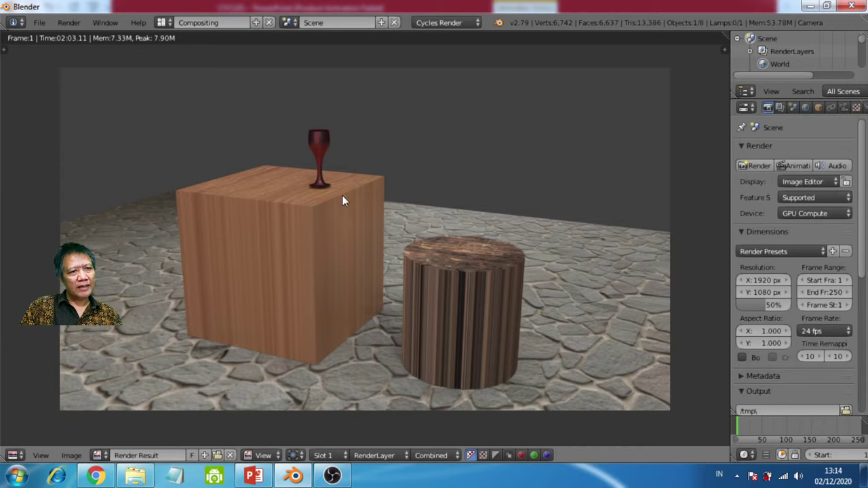
# Examine the rendered glass, wooden cube and cylinder up close in the finished image
pyautogui.scroll(2, 342, 195)
pyautogui.moveTo(298, 175); pyautogui.dragTo(295, 227, button='middle')
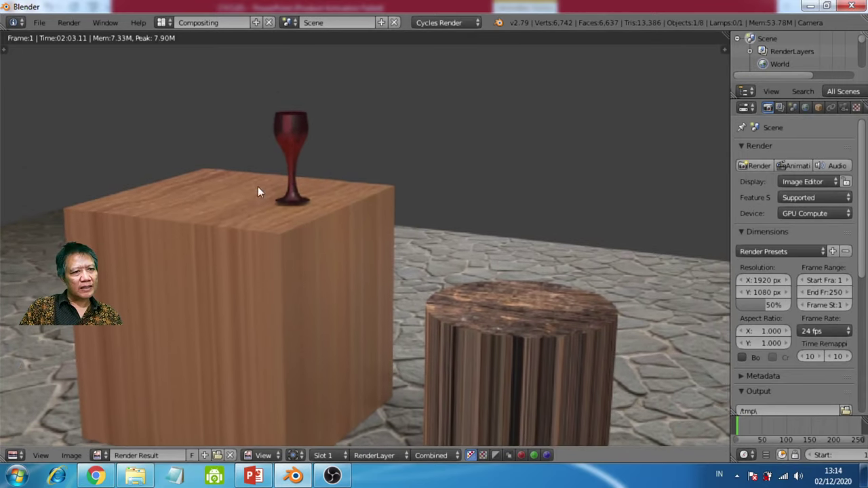
pyautogui.scroll(3, 430, 271)
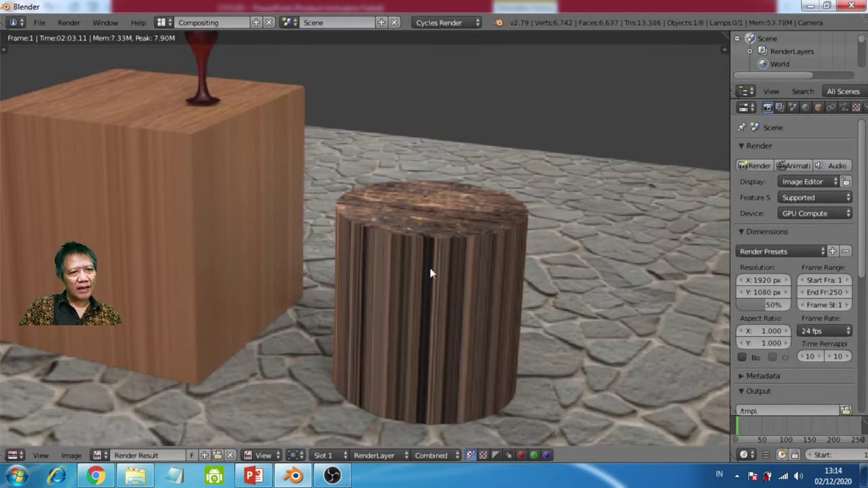
pyautogui.scroll(-4, 468, 201)
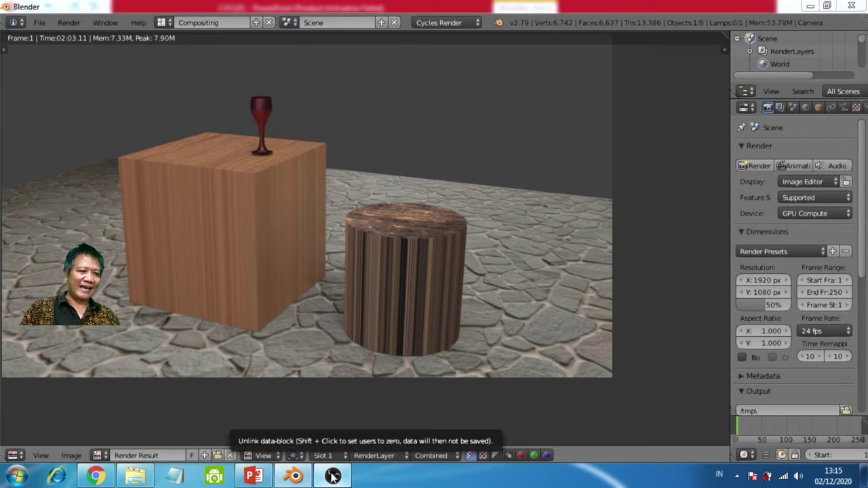
pyautogui.click(332, 476)
pyautogui.click(38, 330)
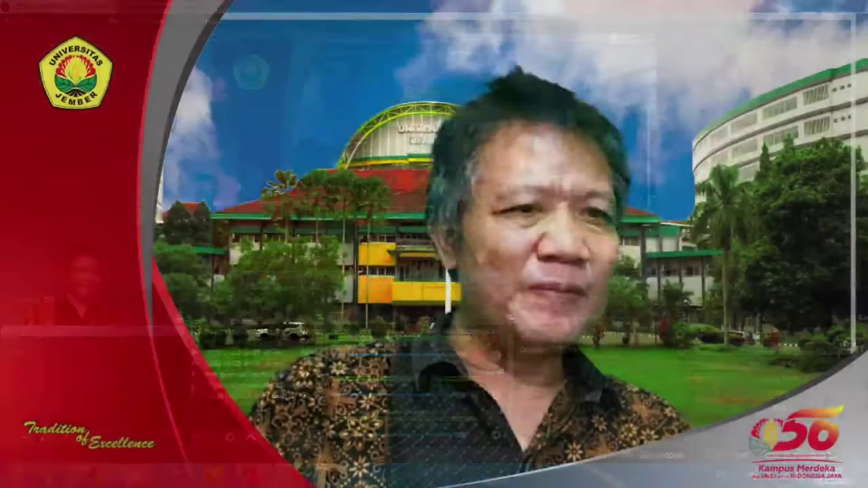